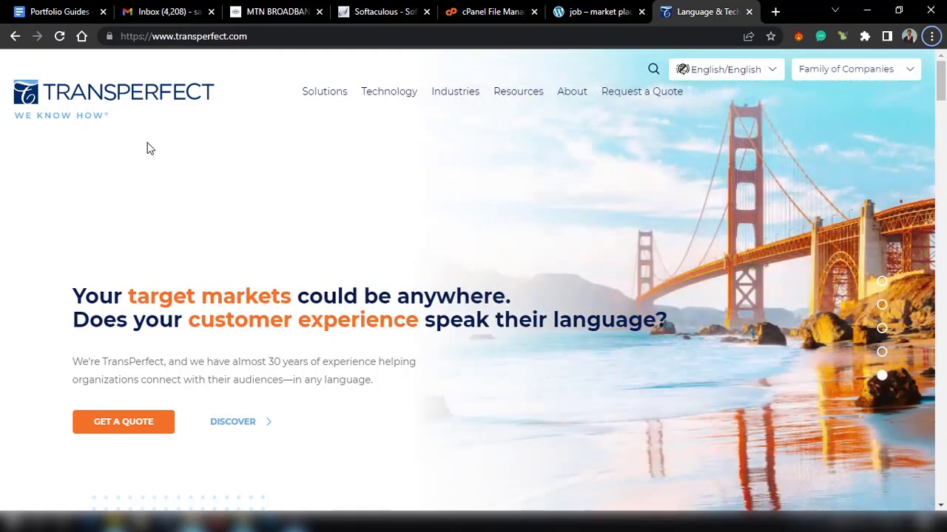
Switch to Softaculous and examine the WordPress overview page, including its install options, space requirements and current installations
{"action": "left_click", "coordinate": [390, 10]}
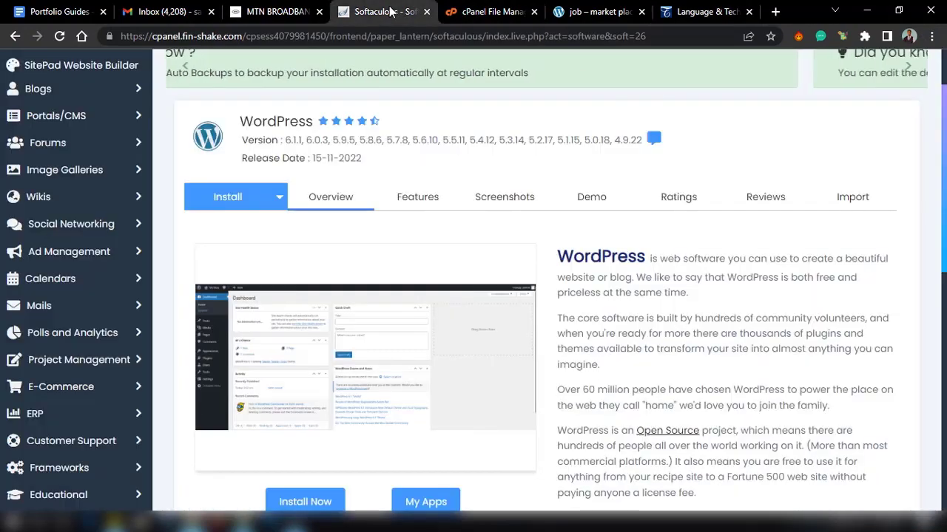
{"action": "scroll", "coordinate": [364, 290], "scroll_direction": "down", "scroll_amount": 1}
{"action": "scroll", "coordinate": [364, 290], "scroll_direction": "up", "scroll_amount": 3}
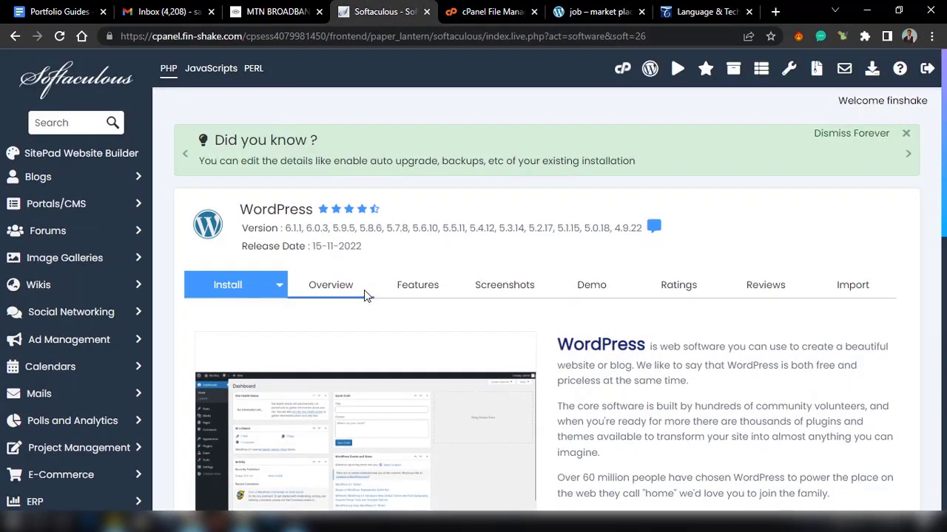
{"action": "scroll", "coordinate": [364, 290], "scroll_direction": "down", "scroll_amount": 5}
{"action": "scroll", "coordinate": [364, 290], "scroll_direction": "up", "scroll_amount": 2}
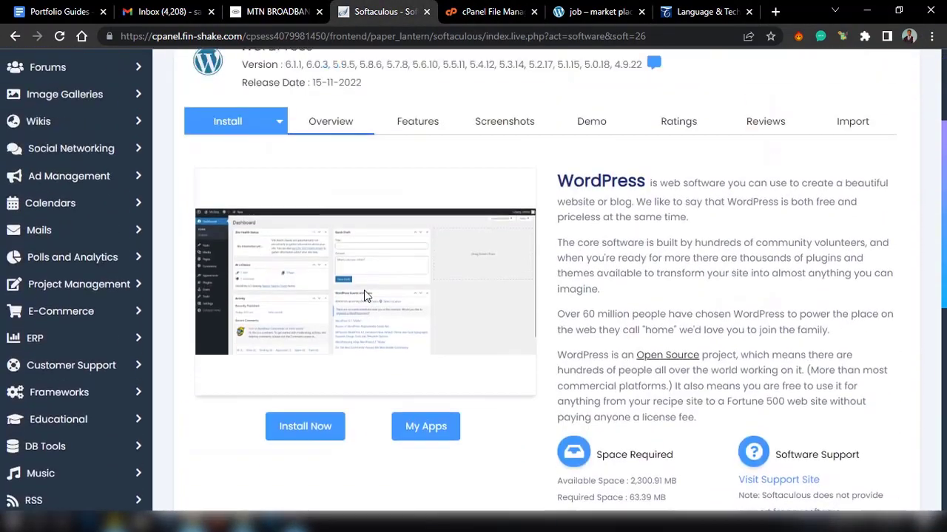
{"action": "scroll", "coordinate": [363, 294], "scroll_direction": "up", "scroll_amount": 3}
{"action": "scroll", "coordinate": [363, 295], "scroll_direction": "down", "scroll_amount": 1}
{"action": "scroll", "coordinate": [363, 294], "scroll_direction": "up", "scroll_amount": 1}
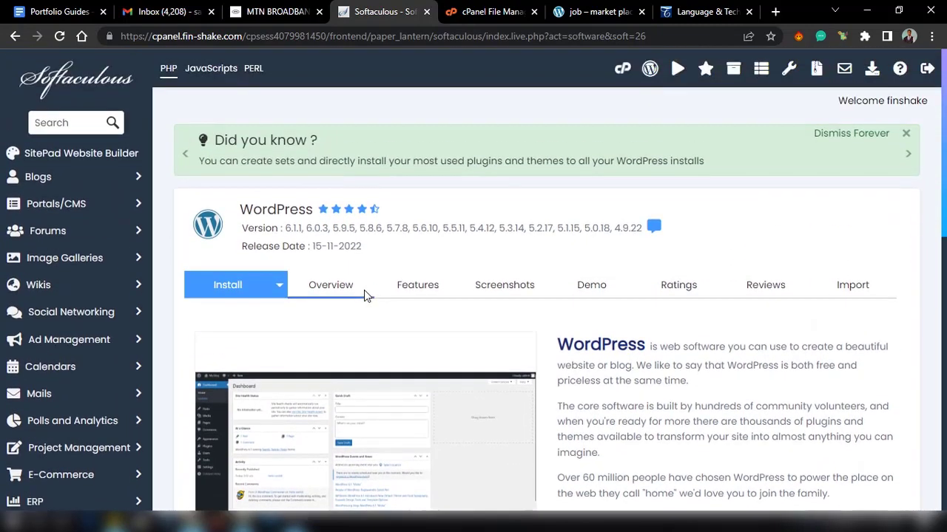
{"action": "scroll", "coordinate": [364, 294], "scroll_direction": "down", "scroll_amount": 2}
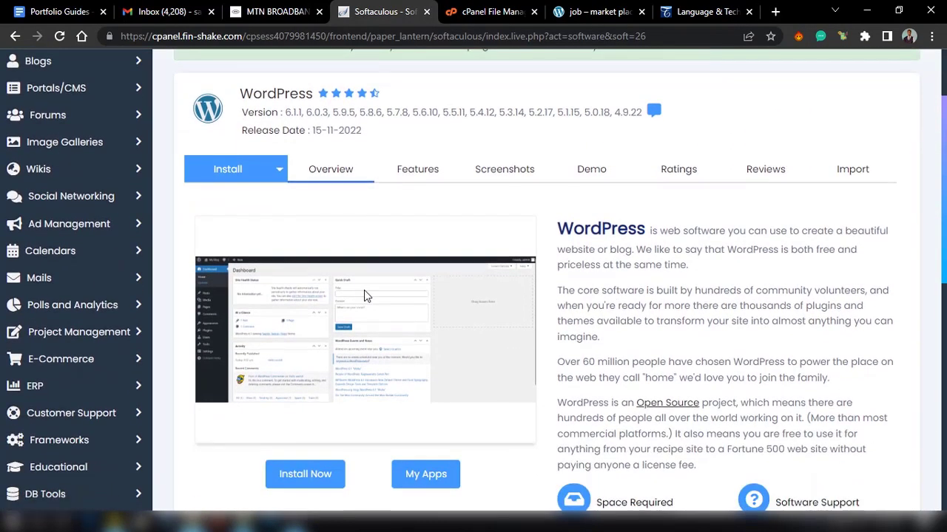
{"action": "scroll", "coordinate": [364, 294], "scroll_direction": "down", "scroll_amount": 3}
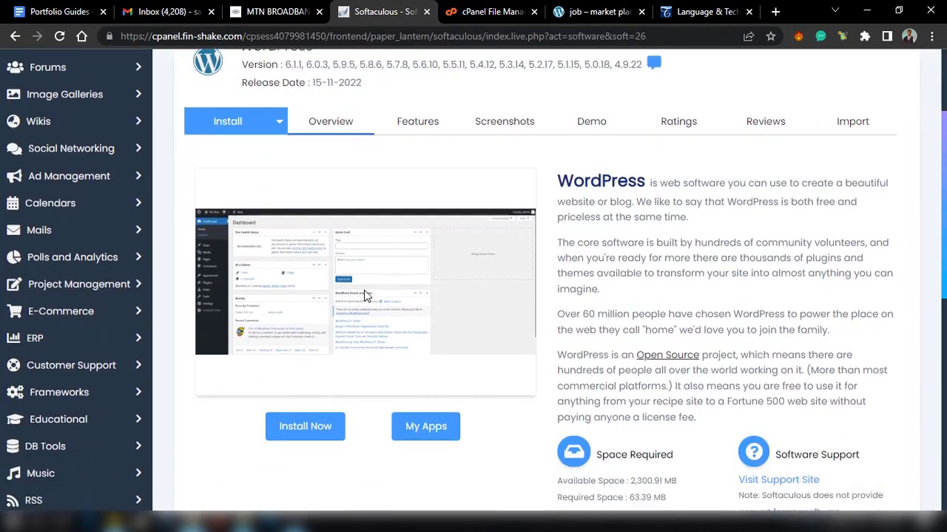
{"action": "scroll", "coordinate": [364, 294], "scroll_direction": "up", "scroll_amount": 4}
{"action": "scroll", "coordinate": [363, 295], "scroll_direction": "up", "scroll_amount": 1}
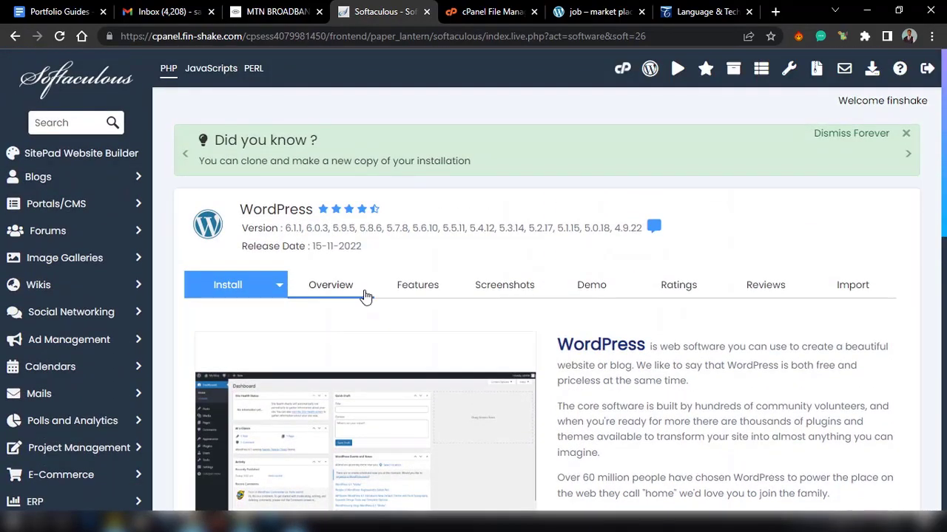
{"action": "scroll", "coordinate": [364, 296], "scroll_direction": "down", "scroll_amount": 2}
{"action": "scroll", "coordinate": [364, 295], "scroll_direction": "down", "scroll_amount": 4}
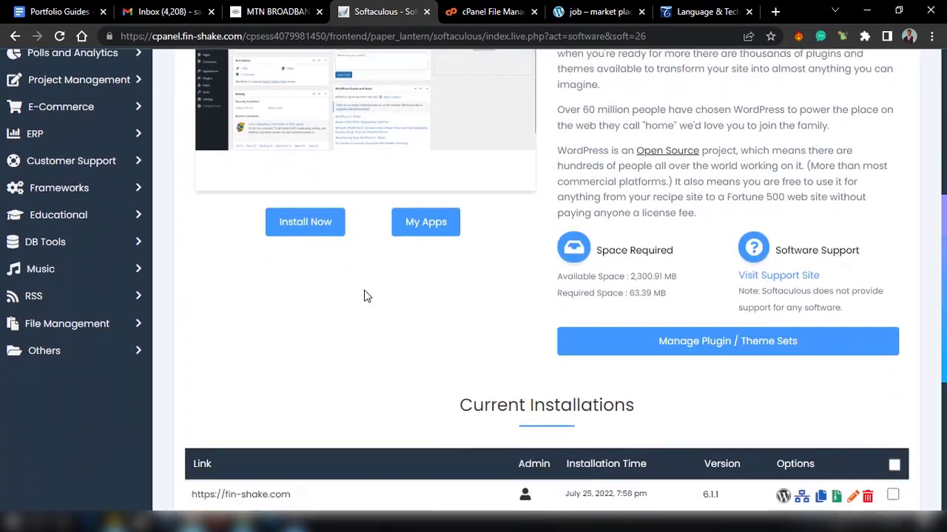
Open the WordPress installation form at its software setup section
{"action": "left_click", "coordinate": [304, 200]}
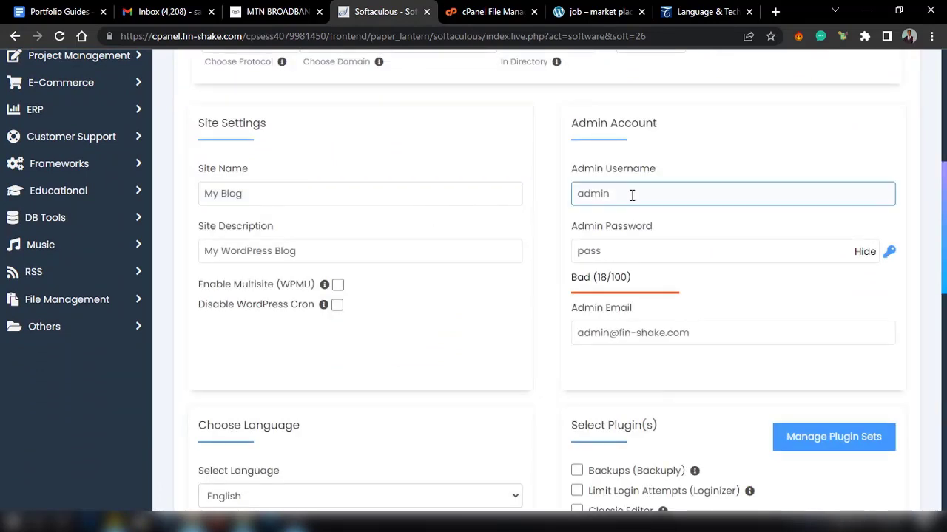
{"action": "scroll", "coordinate": [631, 194], "scroll_direction": "up", "scroll_amount": 5}
{"action": "scroll", "coordinate": [631, 196], "scroll_direction": "down", "scroll_amount": 2}
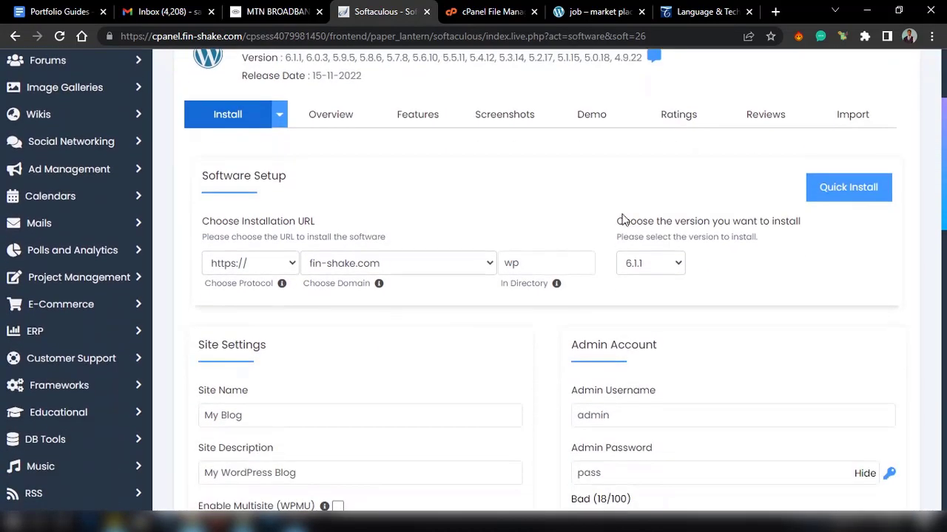
Replace the default installation directory under fin-shake.com with transperfect
{"action": "left_click", "coordinate": [545, 264]}
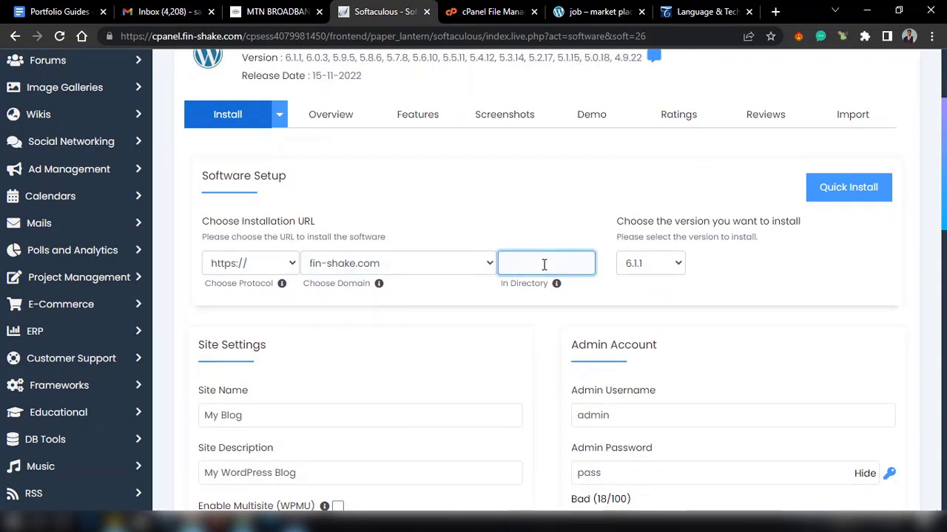
{"action": "left_click", "coordinate": [694, 9]}
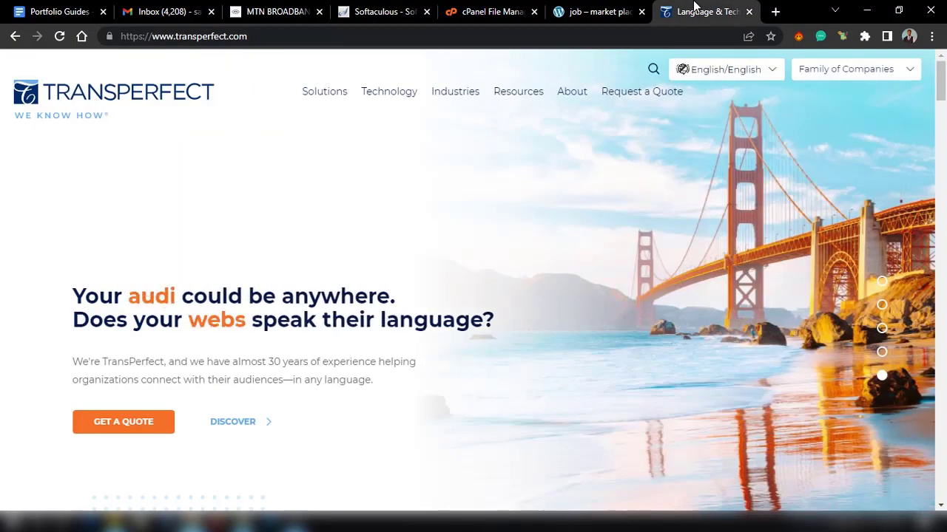
{"action": "left_click", "coordinate": [594, 11]}
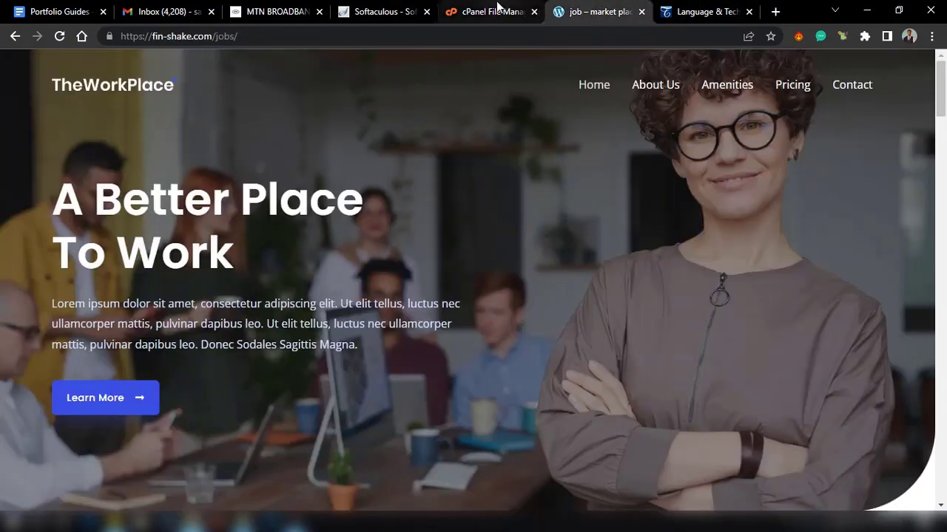
{"action": "left_click", "coordinate": [497, 9]}
{"action": "left_click", "coordinate": [377, 11]}
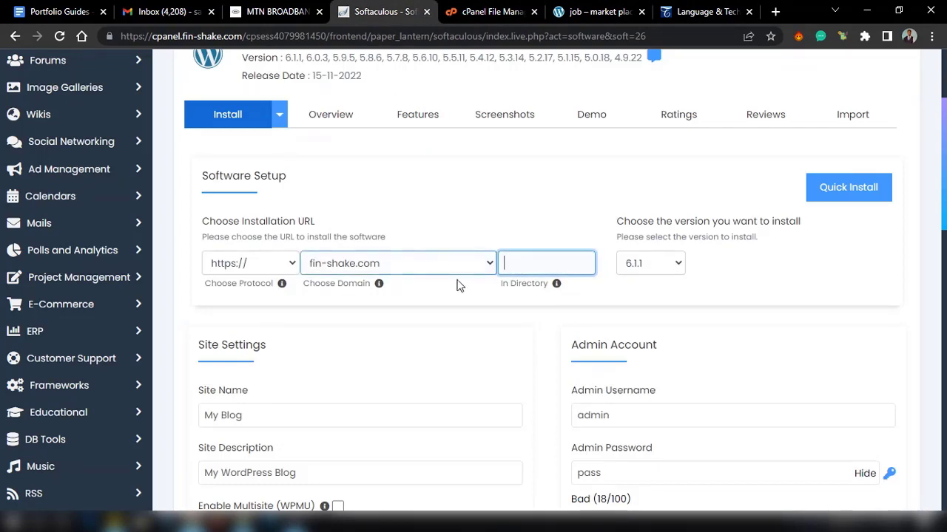
{"action": "type", "text": "te"}
{"action": "key", "text": "BackSpace"}
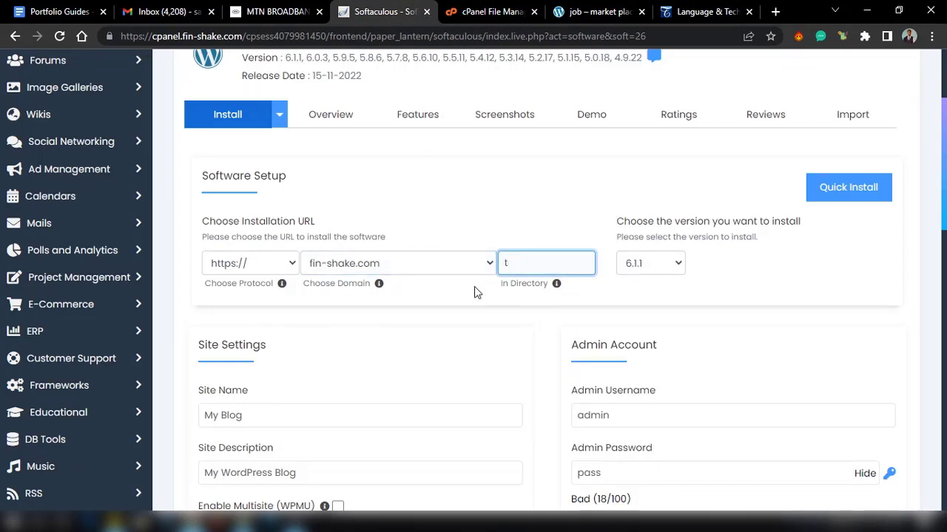
{"action": "type", "text": "ransperfect"}
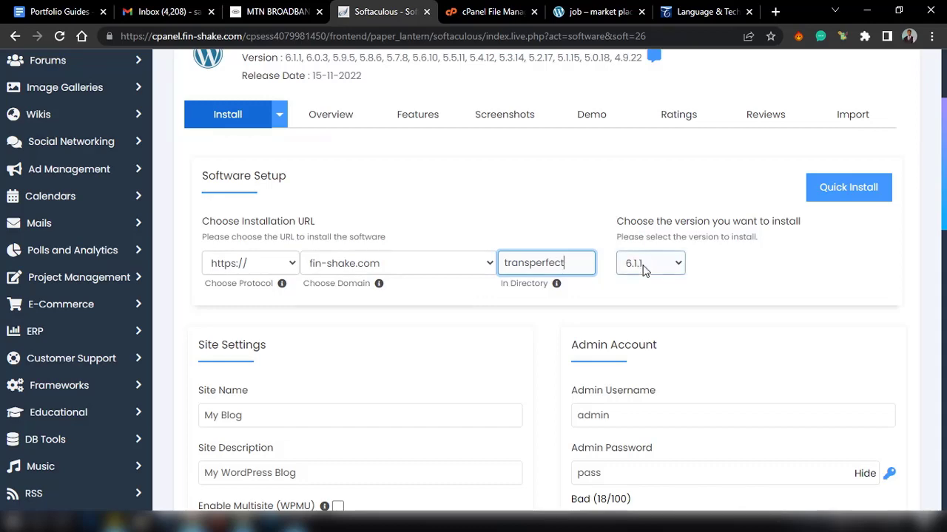
Review the admin account's username, password and email settings, checking the password with its visibility off and on
{"action": "scroll", "coordinate": [636, 284], "scroll_direction": "down", "scroll_amount": 2}
{"action": "scroll", "coordinate": [393, 351], "scroll_direction": "down", "scroll_amount": 3}
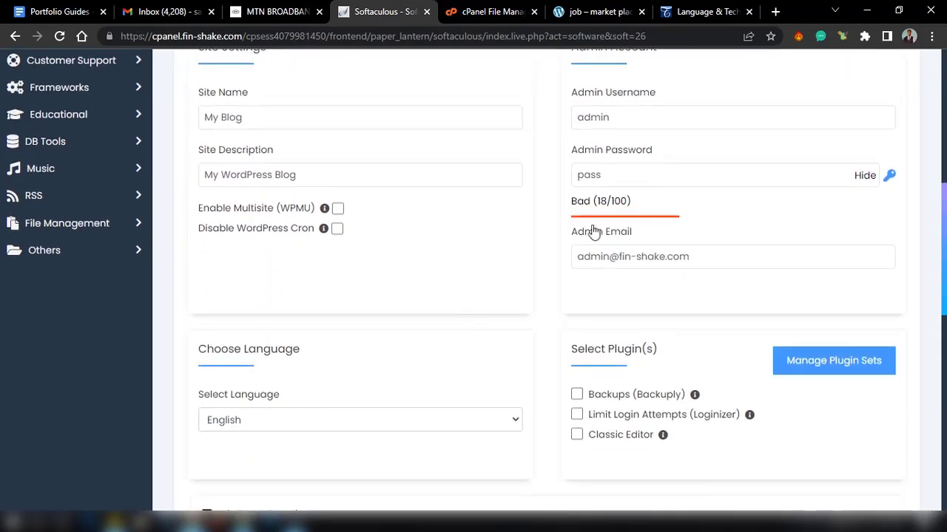
{"action": "left_click", "coordinate": [632, 178]}
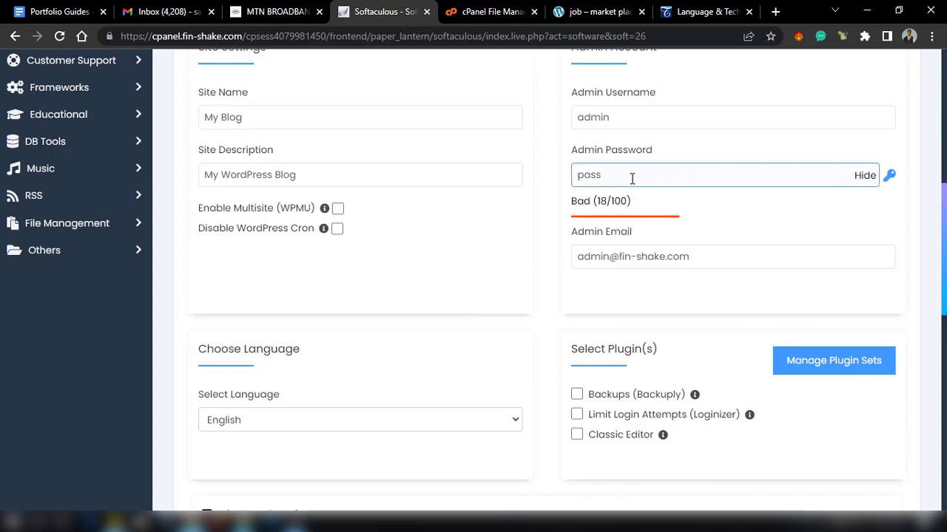
{"action": "left_click", "coordinate": [860, 178]}
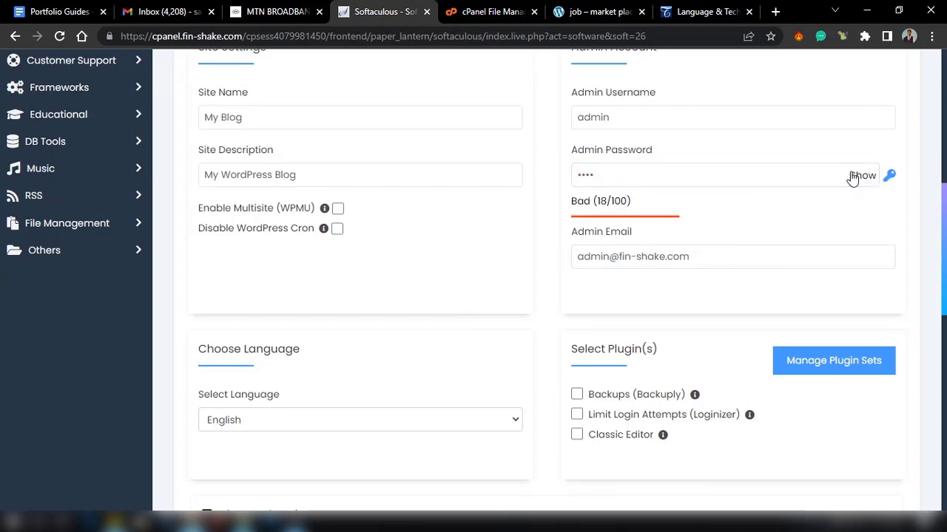
{"action": "left_click", "coordinate": [898, 180]}
{"action": "left_click", "coordinate": [755, 169]}
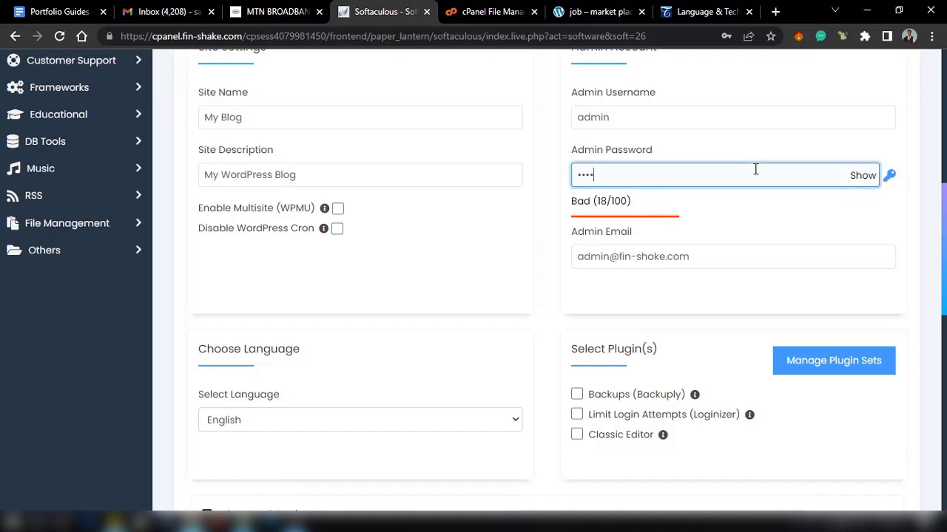
{"action": "left_click", "coordinate": [860, 180]}
{"action": "scroll", "coordinate": [664, 204], "scroll_direction": "down", "scroll_amount": 1}
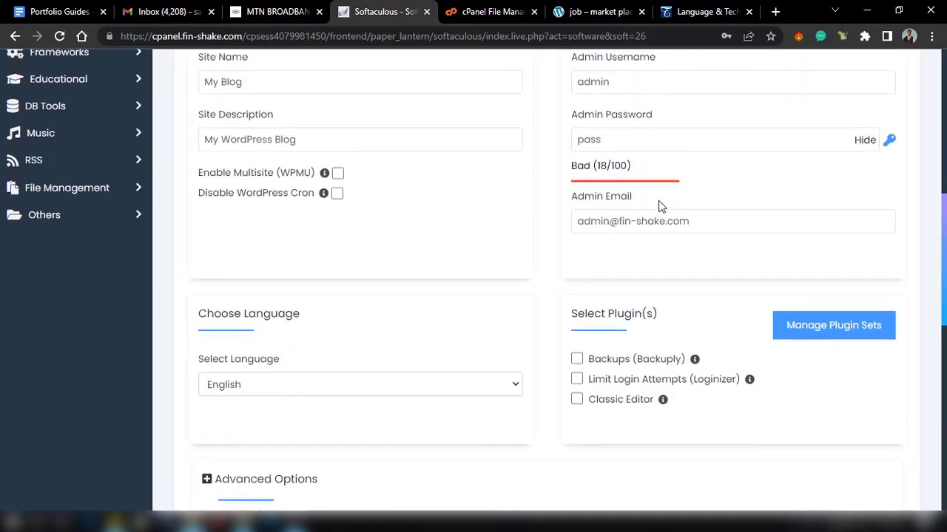
{"action": "left_click", "coordinate": [697, 216]}
{"action": "scroll", "coordinate": [703, 215], "scroll_direction": "down", "scroll_amount": 1}
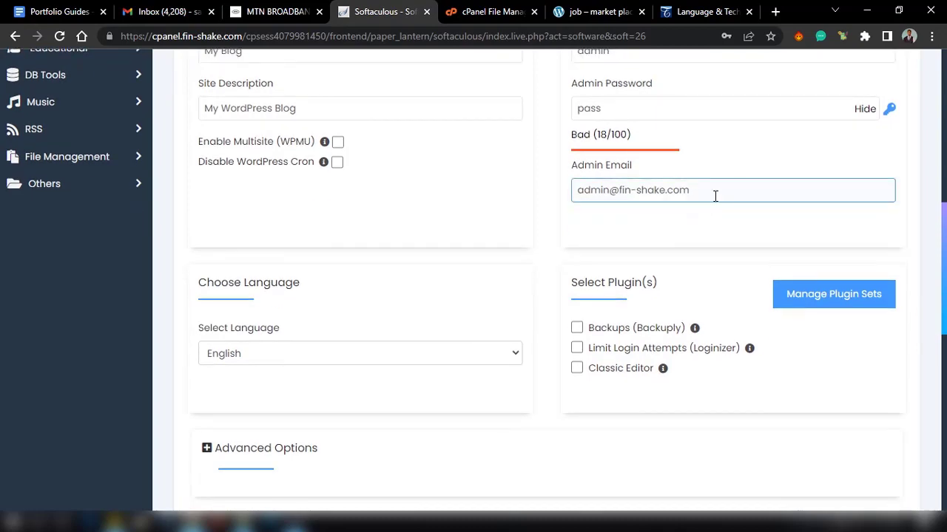
{"action": "left_click", "coordinate": [714, 195]}
Install WordPress with the current settings and save the admin login in the browser's password manager
{"action": "scroll", "coordinate": [714, 198], "scroll_direction": "down", "scroll_amount": 8}
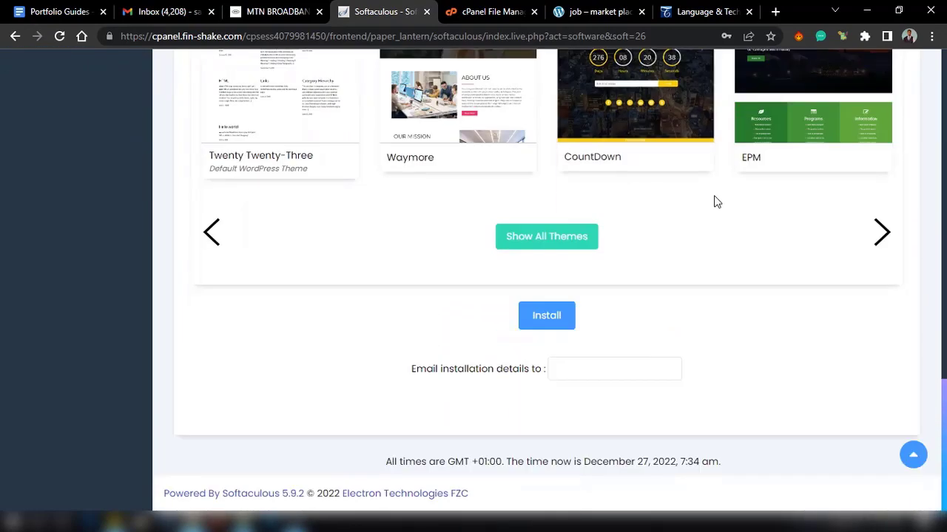
{"action": "left_click", "coordinate": [546, 317]}
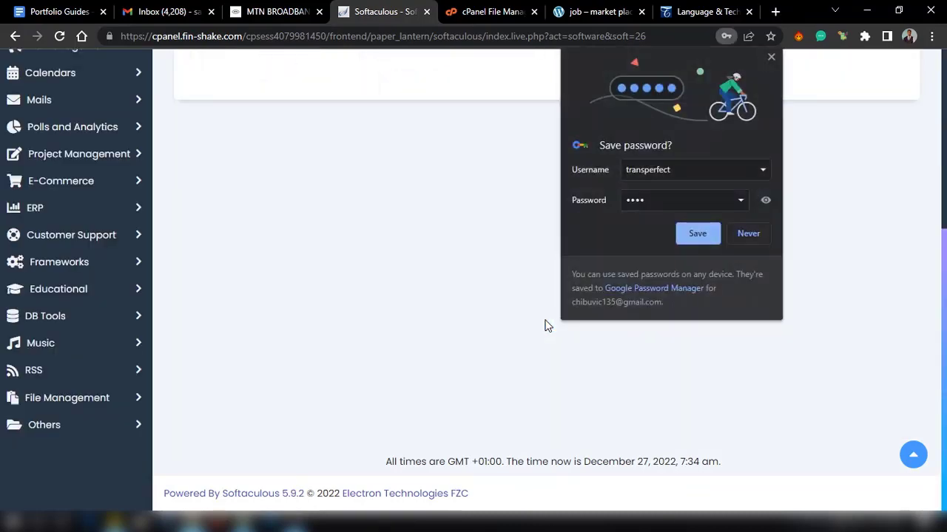
{"action": "left_click", "coordinate": [696, 235]}
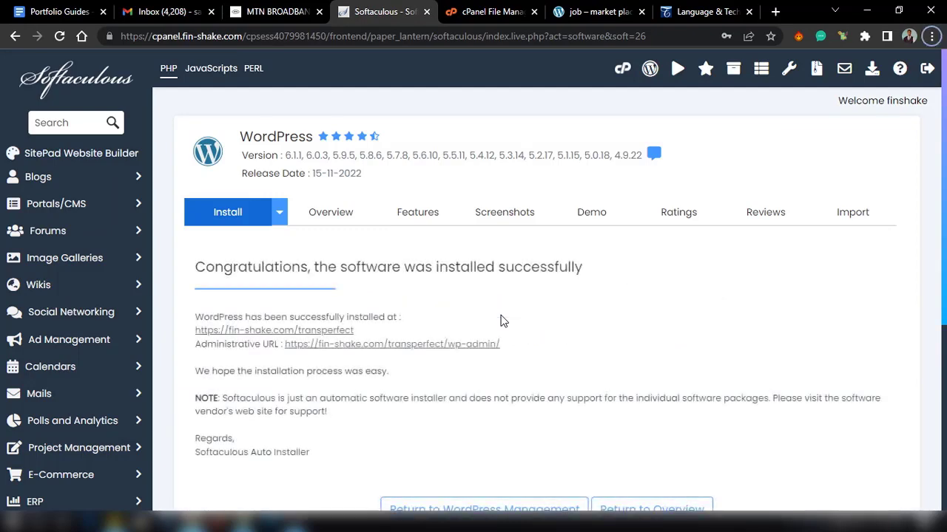
Open the new site at fin-shake.com/transperfect in a new tab and look through its home page
{"action": "scroll", "coordinate": [500, 319], "scroll_direction": "down", "scroll_amount": 1}
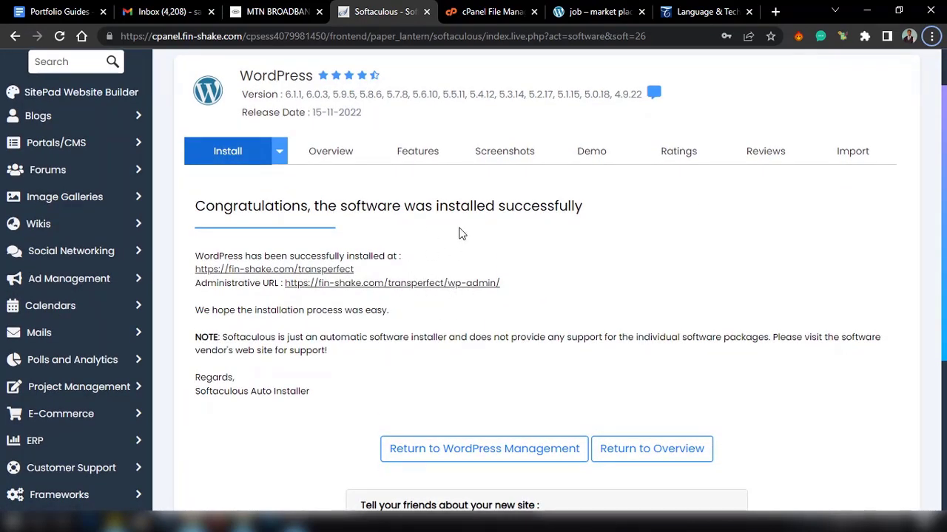
{"action": "right_click", "coordinate": [297, 271]}
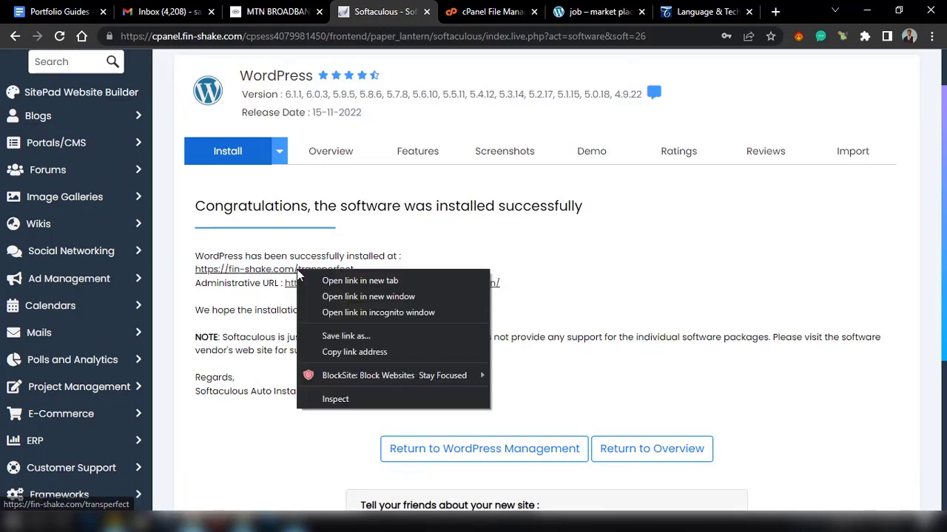
{"action": "left_click", "coordinate": [350, 281]}
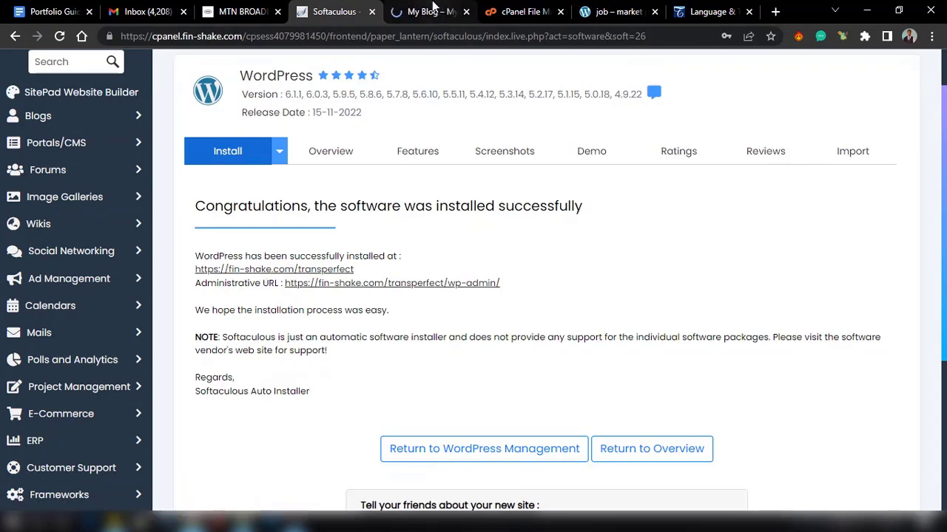
{"action": "left_click", "coordinate": [433, 9]}
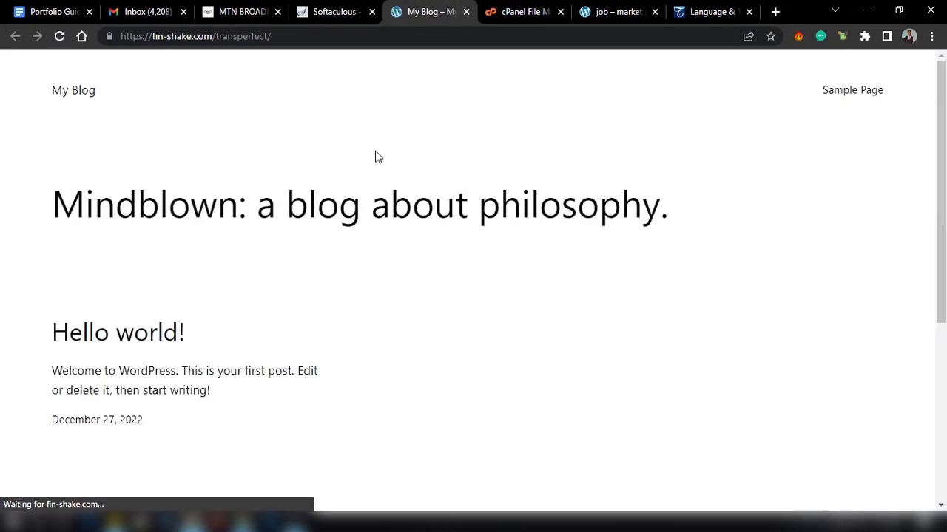
{"action": "scroll", "coordinate": [375, 156], "scroll_direction": "down", "scroll_amount": 2}
{"action": "scroll", "coordinate": [375, 157], "scroll_direction": "up", "scroll_amount": 2}
{"action": "scroll", "coordinate": [375, 157], "scroll_direction": "down", "scroll_amount": 4}
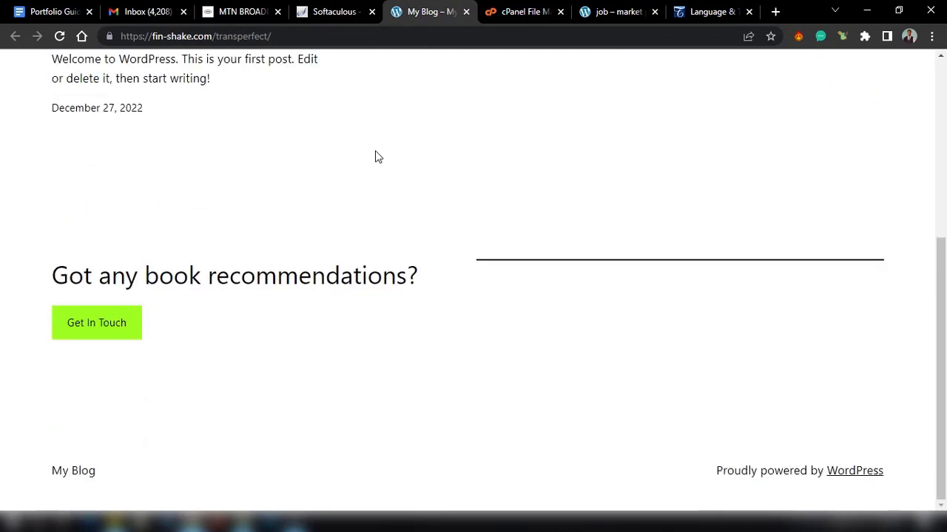
{"action": "scroll", "coordinate": [377, 133], "scroll_direction": "up", "scroll_amount": 6}
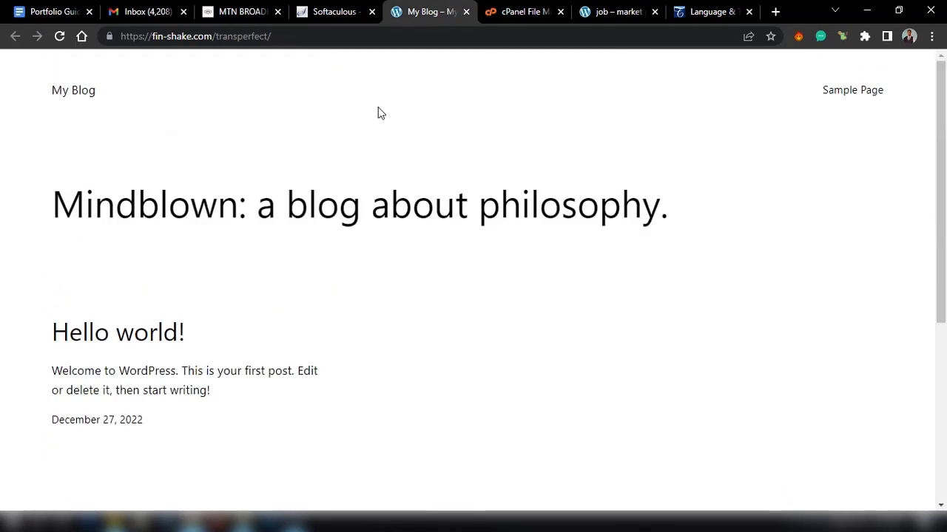
Open the new site's wp-admin dashboard from the installation confirmation page and close the Softaculous tab
{"action": "left_click", "coordinate": [355, 15]}
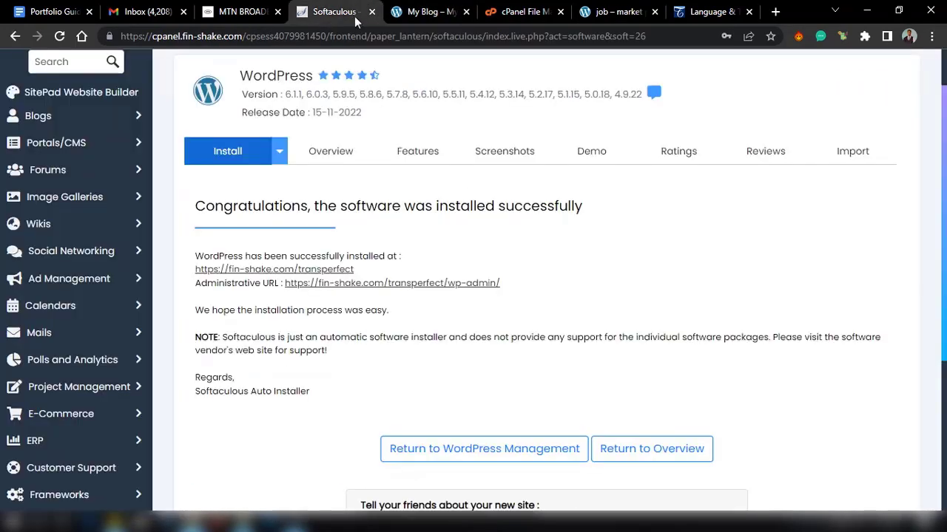
{"action": "left_click", "coordinate": [421, 282]}
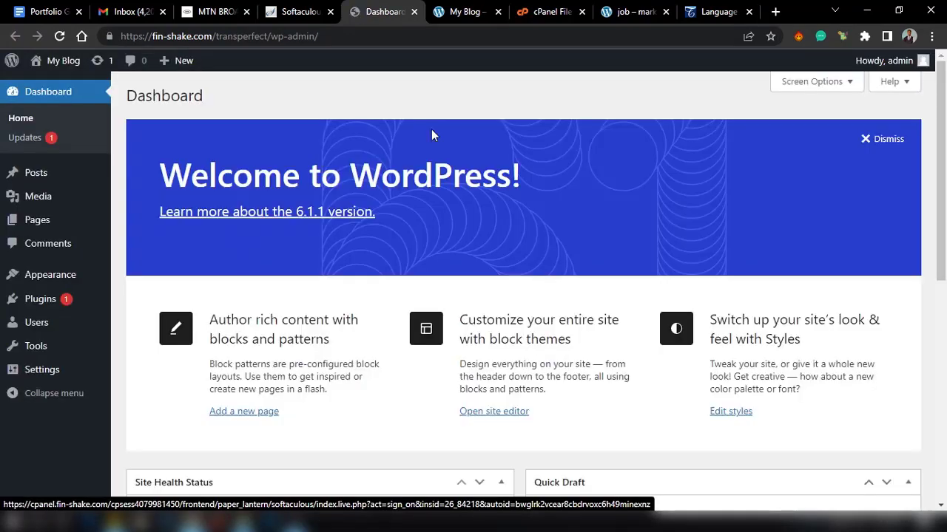
{"action": "left_click", "coordinate": [316, 7]}
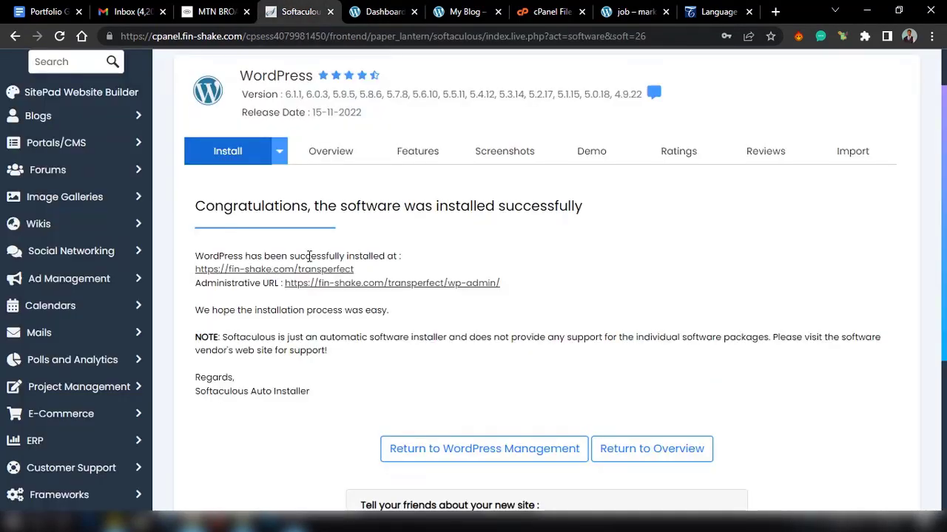
{"action": "key", "text": "ctrl+w"}
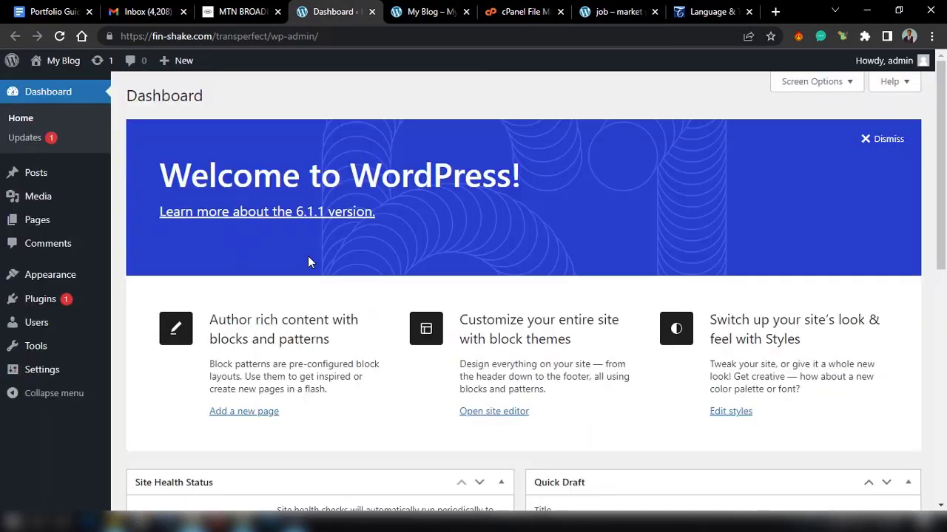
Look through the new blog's default home page down to its footer and return to the WordPress dashboard
{"action": "left_click", "coordinate": [419, 9]}
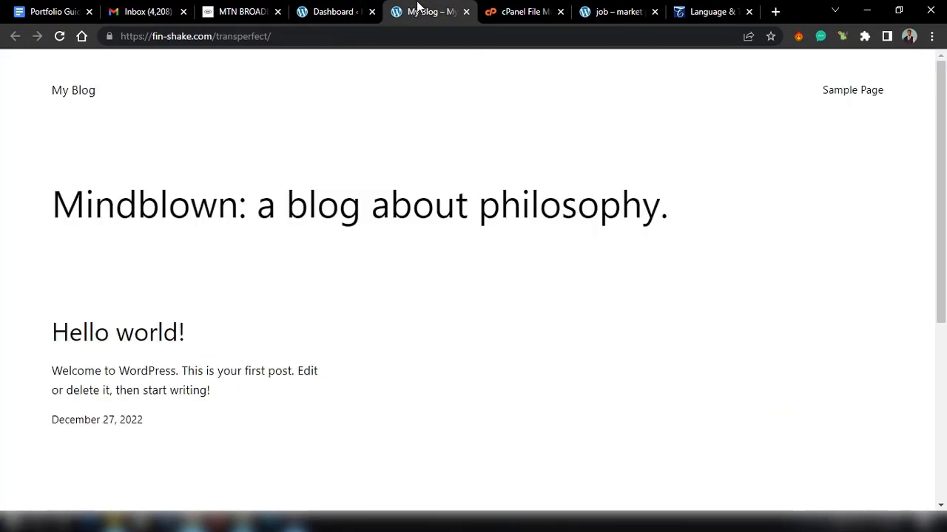
{"action": "scroll", "coordinate": [384, 216], "scroll_direction": "down", "scroll_amount": 4}
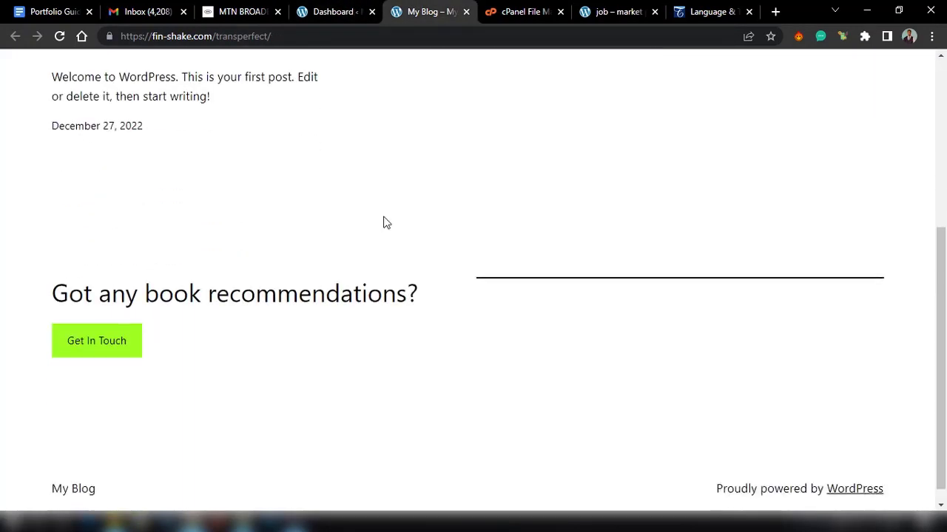
{"action": "scroll", "coordinate": [384, 217], "scroll_direction": "up", "scroll_amount": 2}
{"action": "scroll", "coordinate": [384, 216], "scroll_direction": "down", "scroll_amount": 2}
{"action": "scroll", "coordinate": [383, 222], "scroll_direction": "up", "scroll_amount": 4}
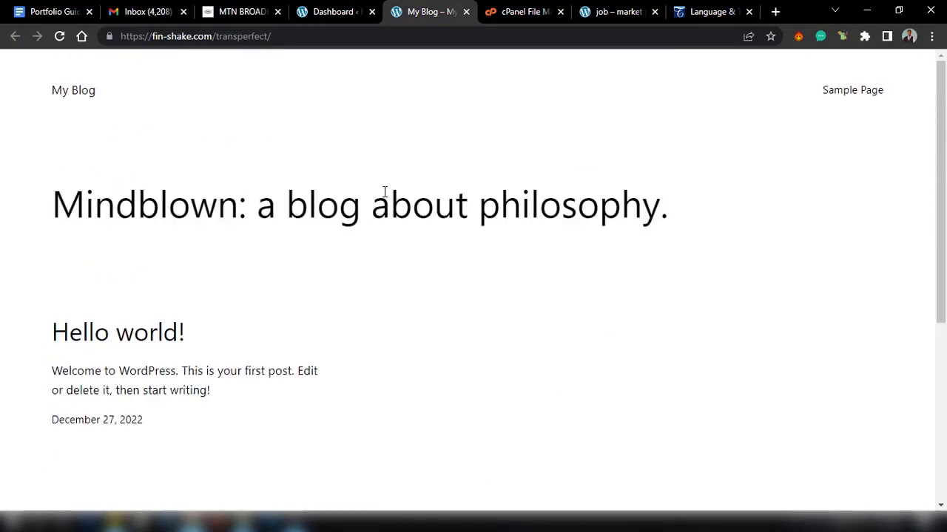
{"action": "left_click", "coordinate": [334, 7]}
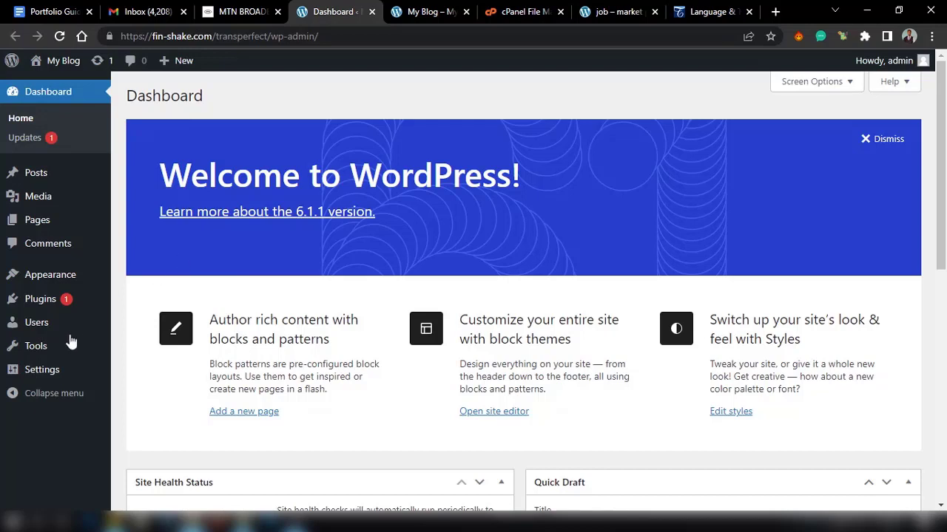
Open the site's installed themes and look through them
{"action": "left_click", "coordinate": [40, 275]}
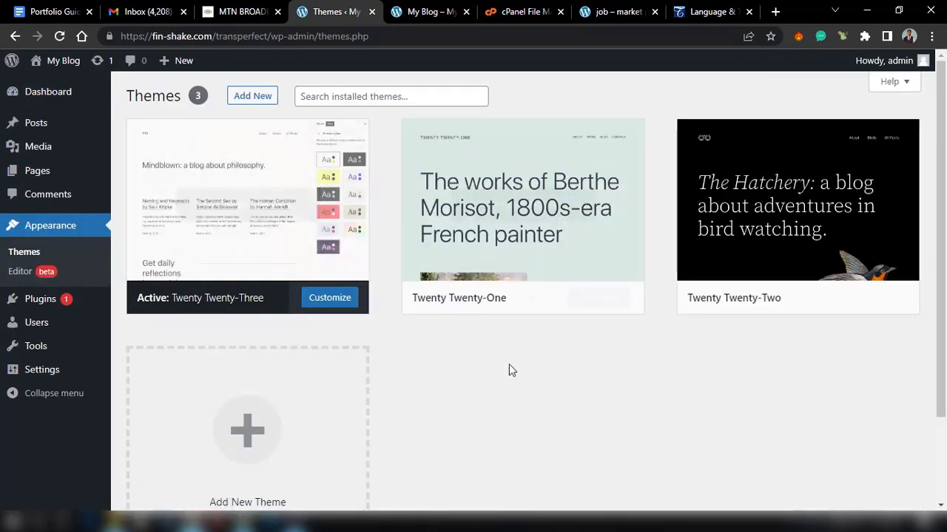
{"action": "scroll", "coordinate": [515, 395], "scroll_direction": "down", "scroll_amount": 1}
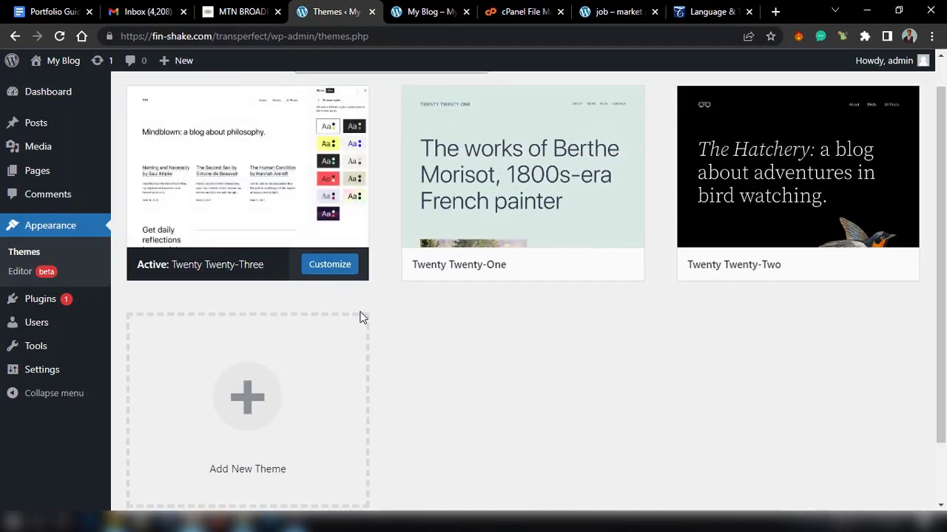
{"action": "scroll", "coordinate": [360, 318], "scroll_direction": "up", "scroll_amount": 1}
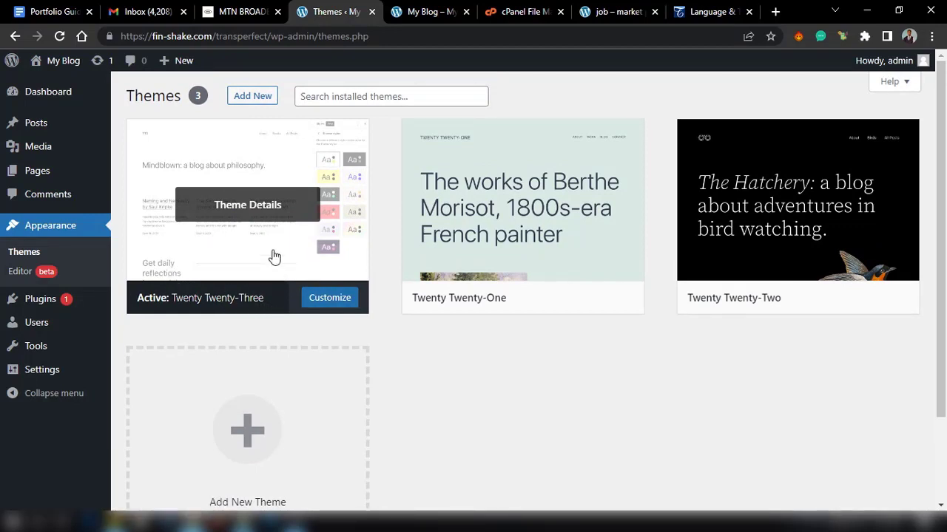
{"action": "scroll", "coordinate": [760, 333], "scroll_direction": "down", "scroll_amount": 2}
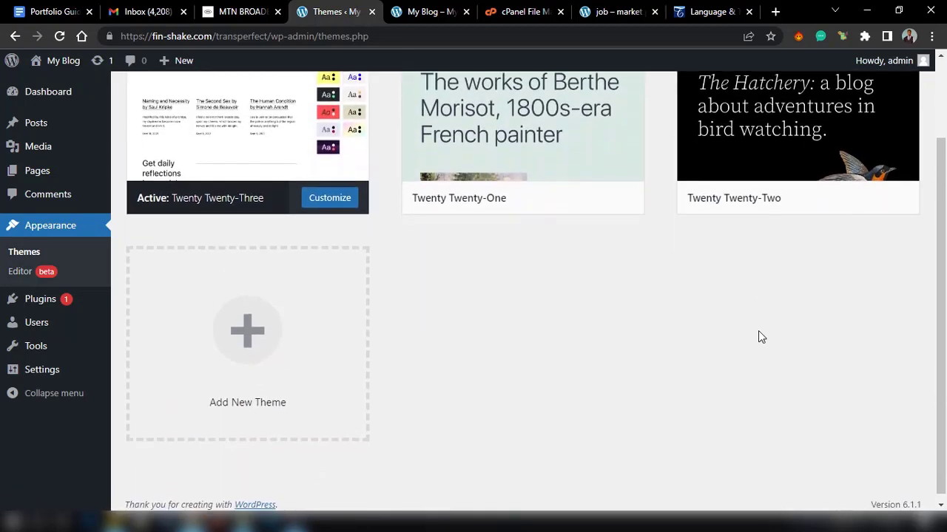
{"action": "scroll", "coordinate": [759, 334], "scroll_direction": "up", "scroll_amount": 3}
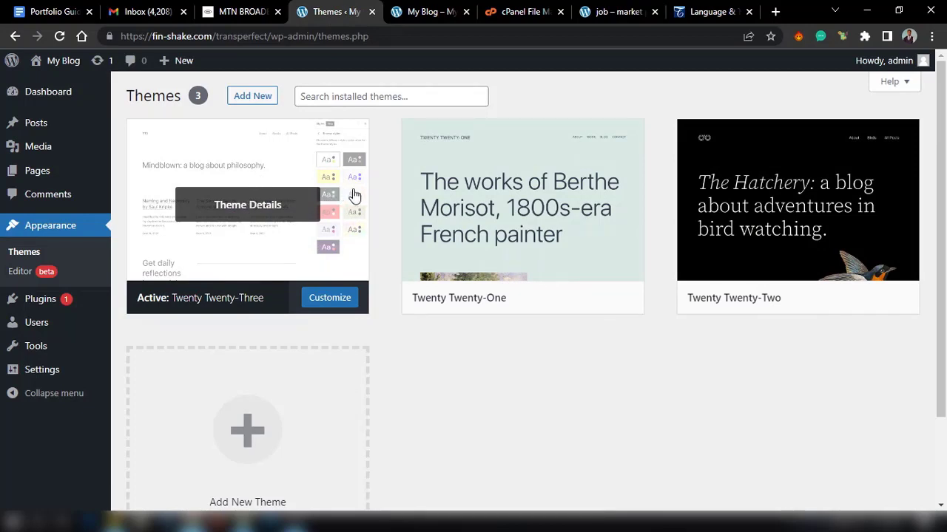
Delete the preinstalled Akismet Anti-Spam and Hello Dolly plugins with one bulk action
{"action": "left_click", "coordinate": [52, 304]}
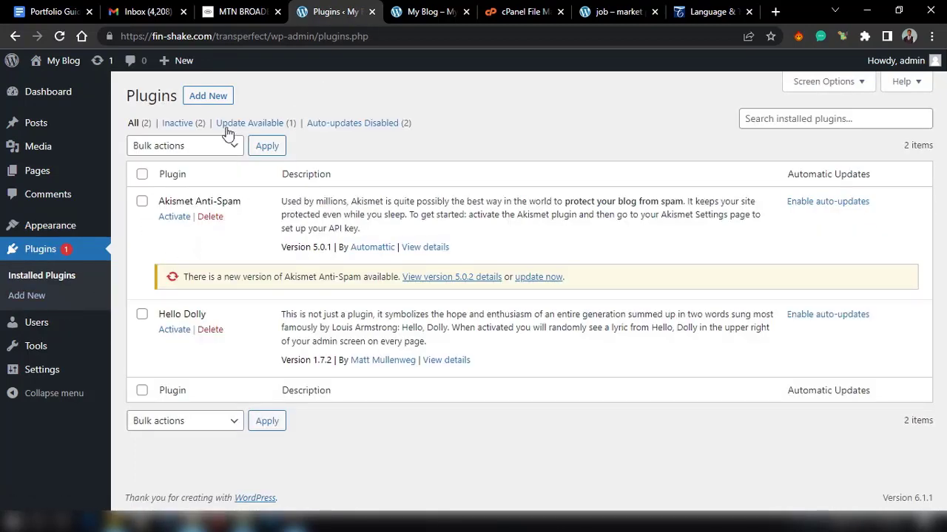
{"action": "left_click", "coordinate": [142, 174]}
{"action": "left_click", "coordinate": [177, 150]}
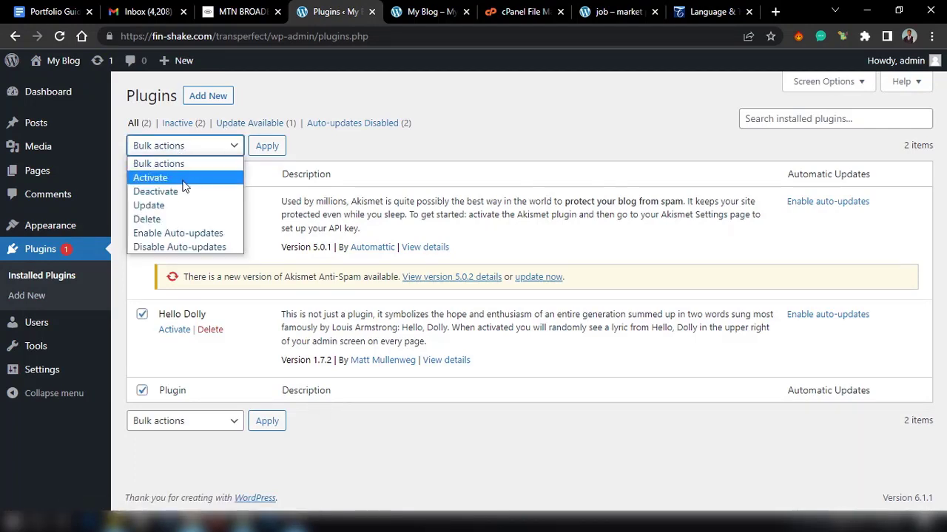
{"action": "left_click", "coordinate": [158, 218]}
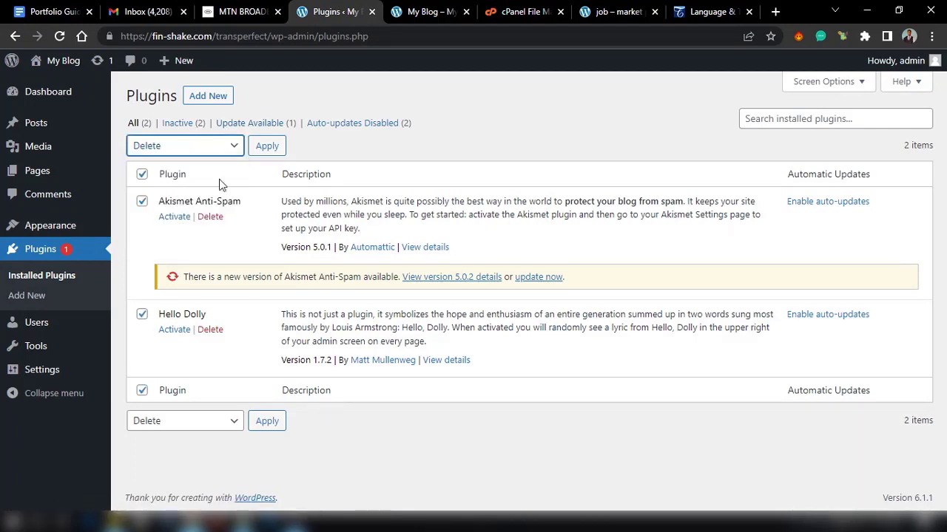
{"action": "left_click", "coordinate": [263, 147]}
{"action": "left_click", "coordinate": [538, 129]}
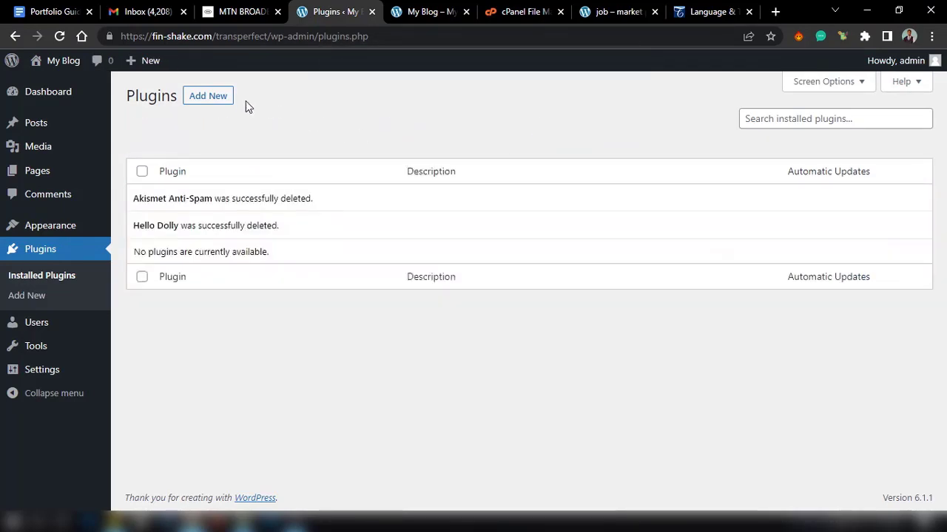
Search the plugins available to add for "elementor"
{"action": "left_click", "coordinate": [208, 96]}
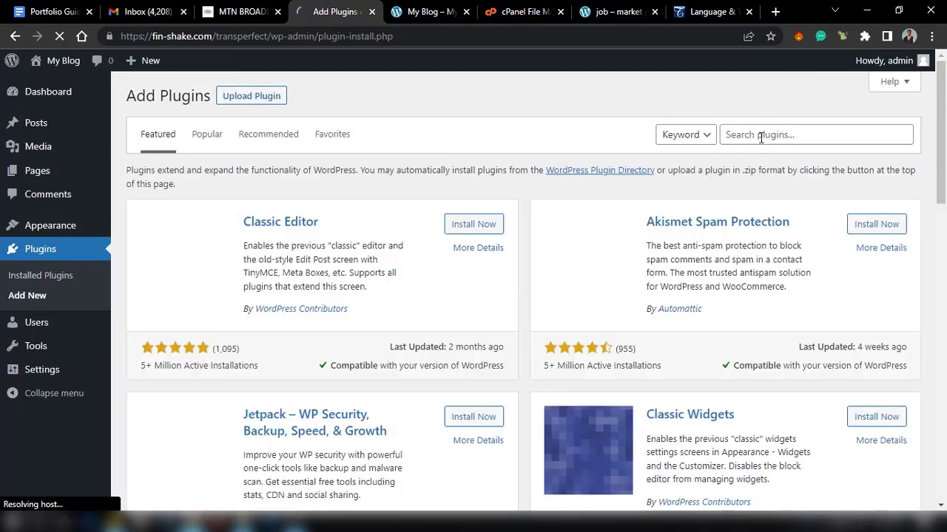
{"action": "left_click", "coordinate": [758, 140]}
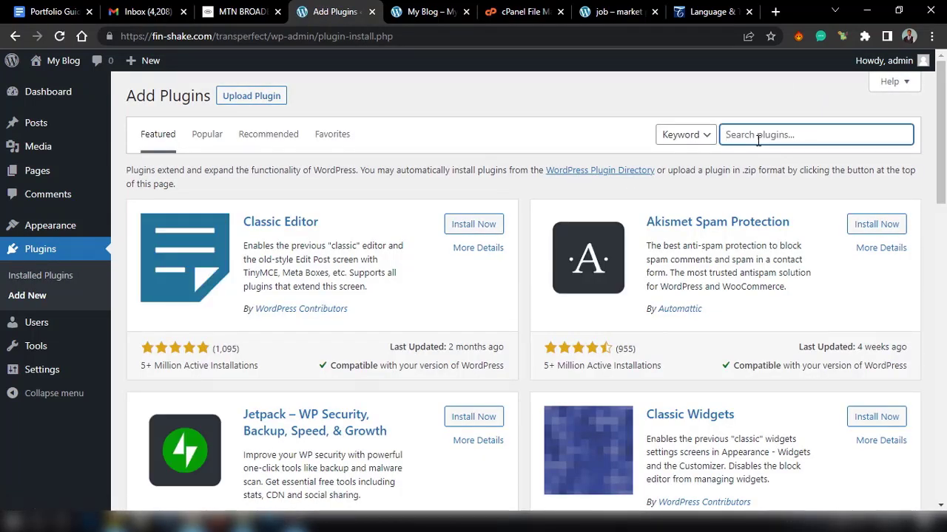
{"action": "type", "text": "rlrm"}
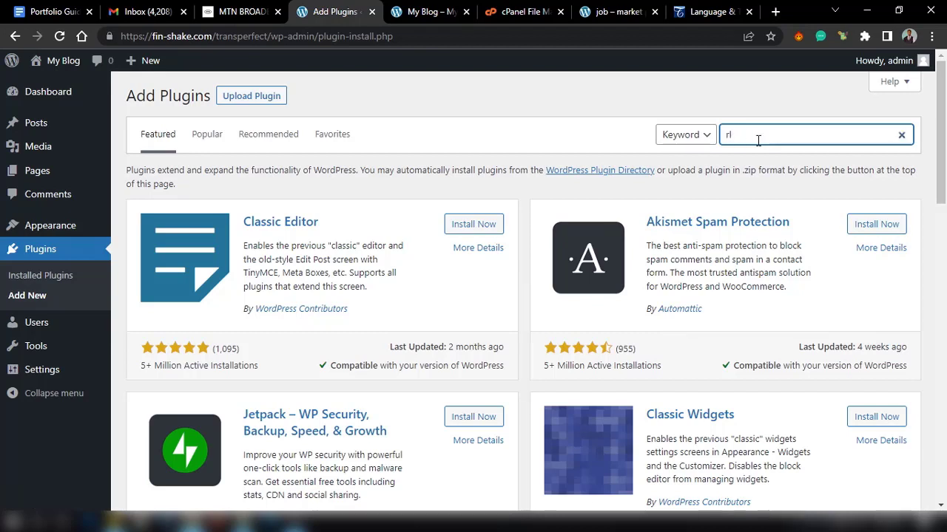
{"action": "key", "text": "BackSpace"}
{"action": "key", "text": "BackSpace"}
{"action": "type", "text": "elementor"}
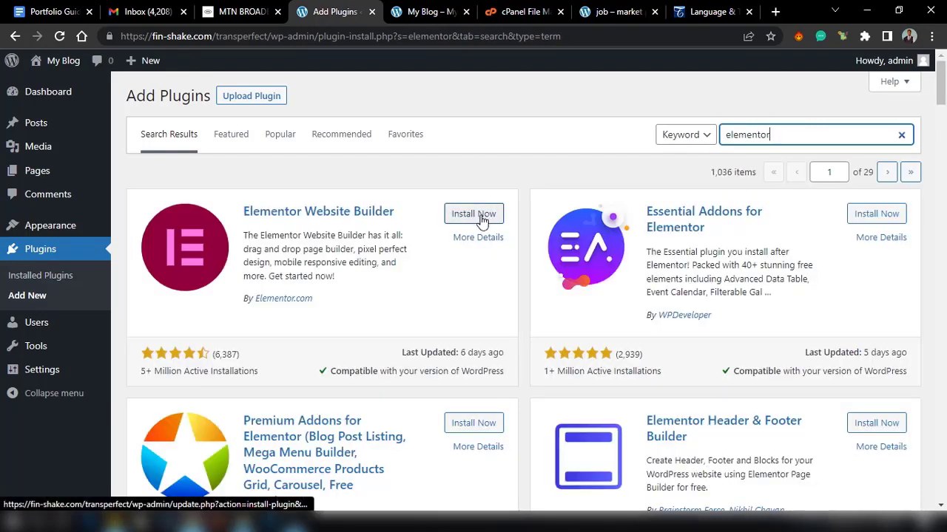
Install and activate the Elementor Website Builder plugin, then exit its onboarding wizard to the dashboard
{"action": "left_click", "coordinate": [482, 221]}
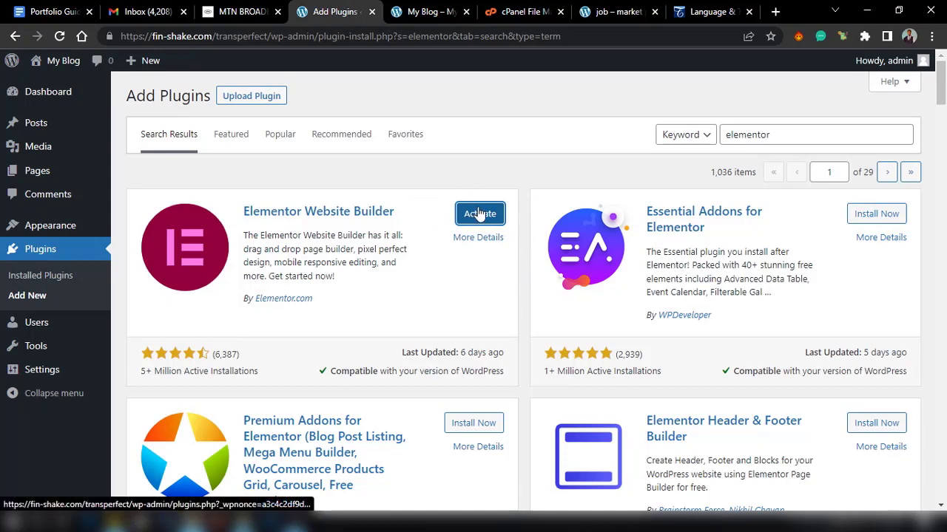
{"action": "left_click", "coordinate": [480, 214]}
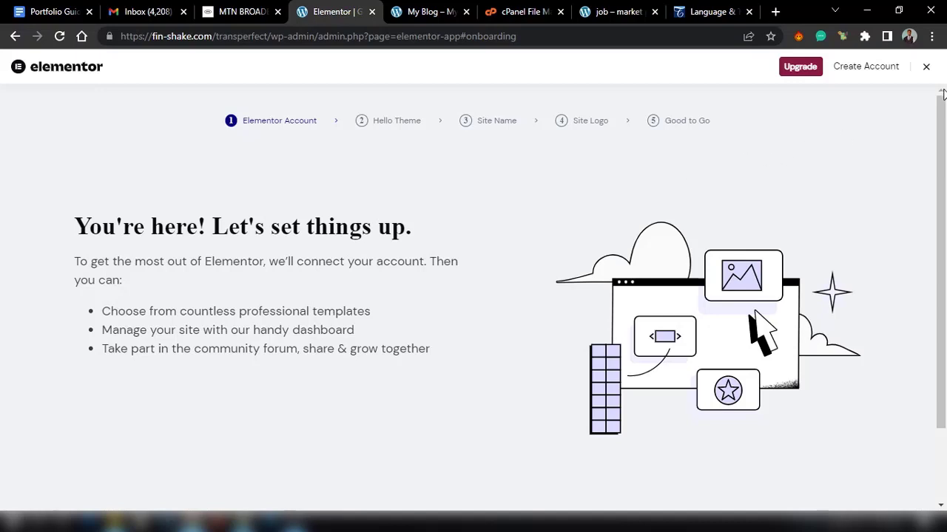
{"action": "left_click", "coordinate": [926, 68]}
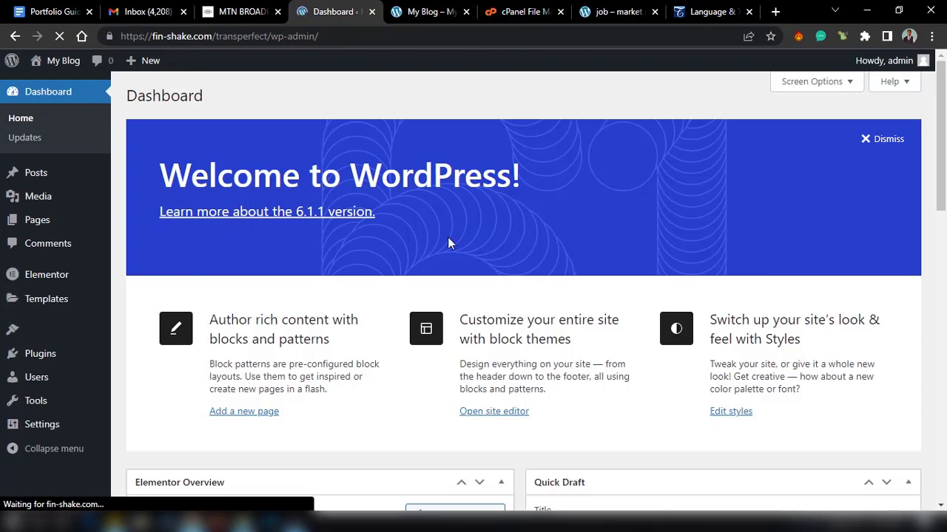
{"action": "scroll", "coordinate": [448, 243], "scroll_direction": "down", "scroll_amount": 3}
{"action": "scroll", "coordinate": [447, 243], "scroll_direction": "down", "scroll_amount": 3}
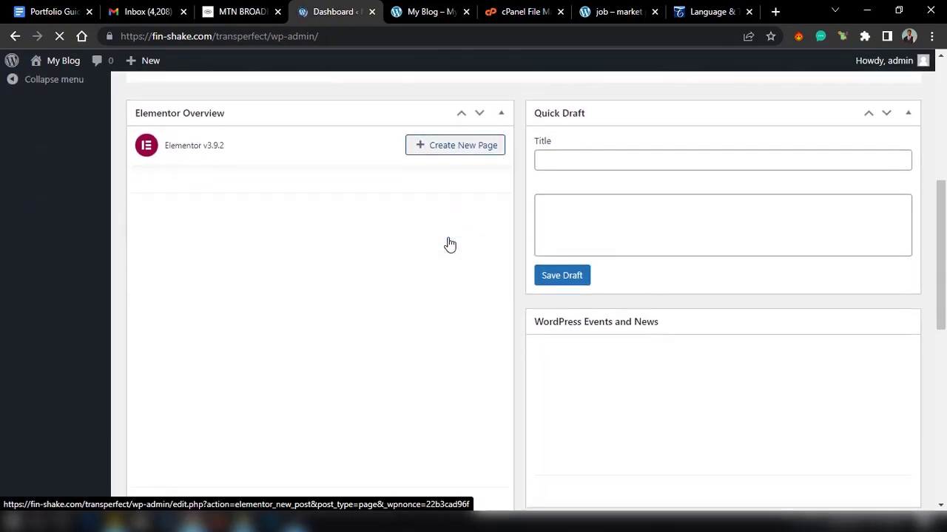
{"action": "scroll", "coordinate": [449, 243], "scroll_direction": "up", "scroll_amount": 4}
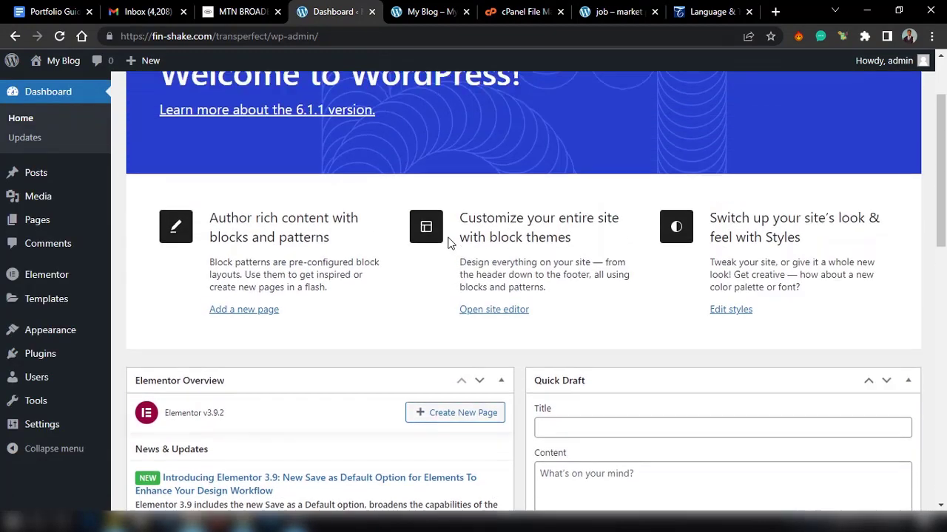
{"action": "scroll", "coordinate": [449, 243], "scroll_direction": "up", "scroll_amount": 2}
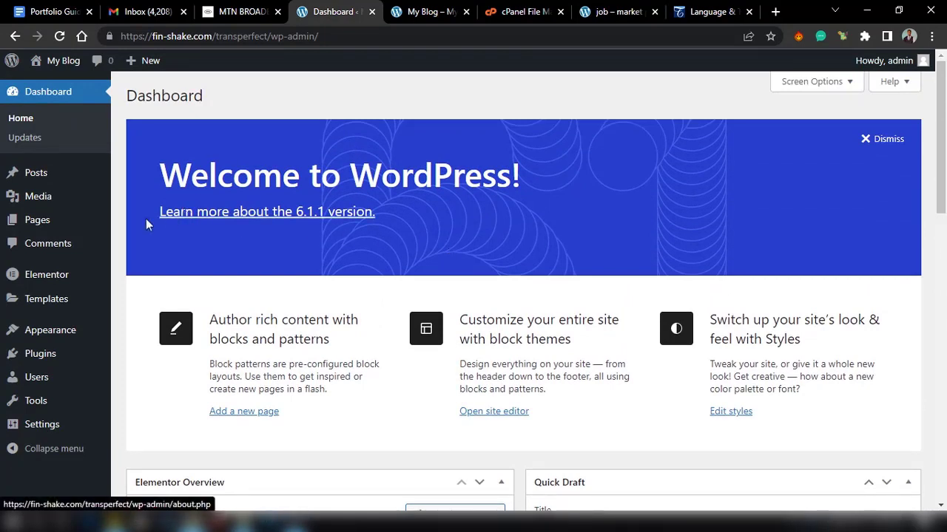
Select the elementor-pro zip from the Web Dev folder's elementor-pro-v3.7.3 subfolder for upload as a new plugin
{"action": "mouse_move", "coordinate": [64, 280]}
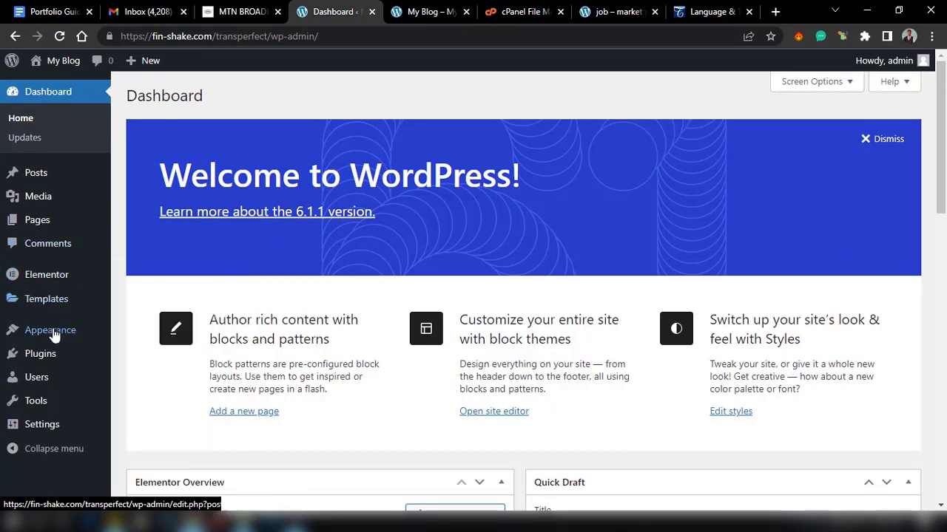
{"action": "mouse_move", "coordinate": [51, 355]}
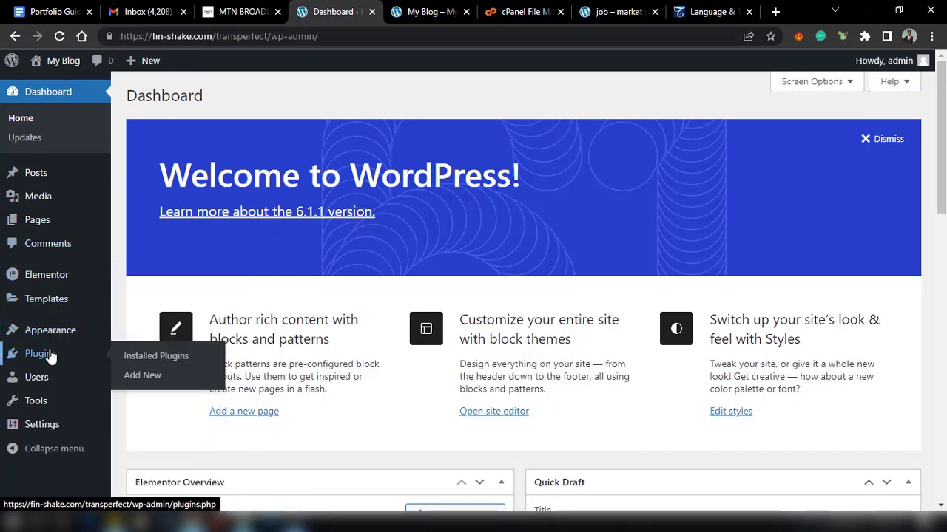
{"action": "left_click", "coordinate": [146, 377]}
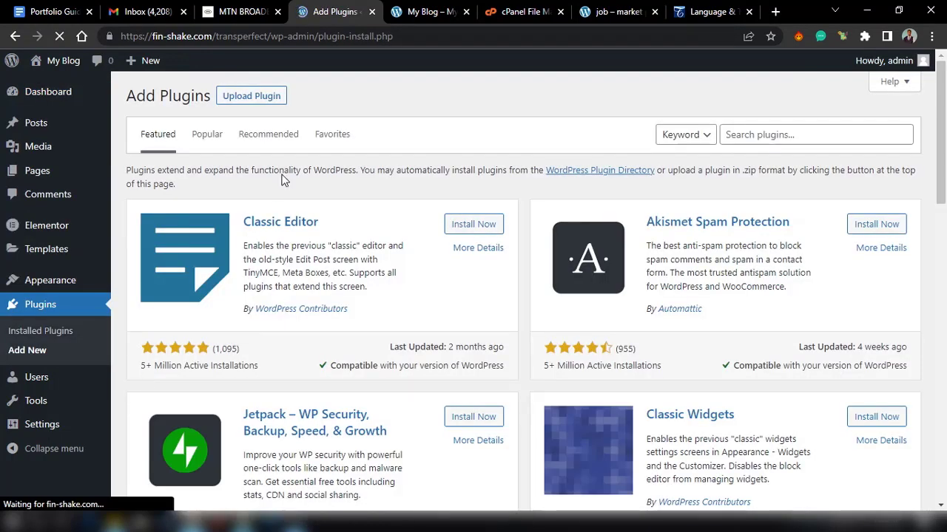
{"action": "left_click", "coordinate": [271, 98]}
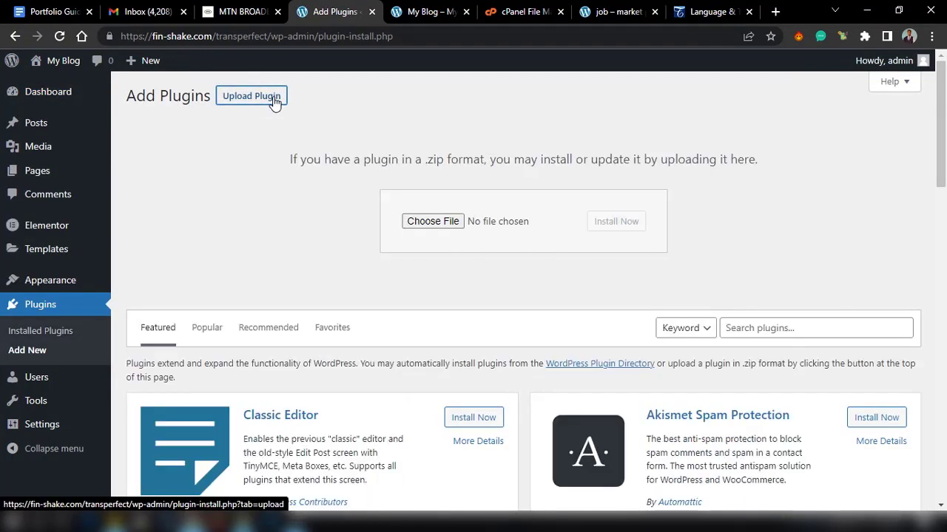
{"action": "left_click", "coordinate": [428, 222]}
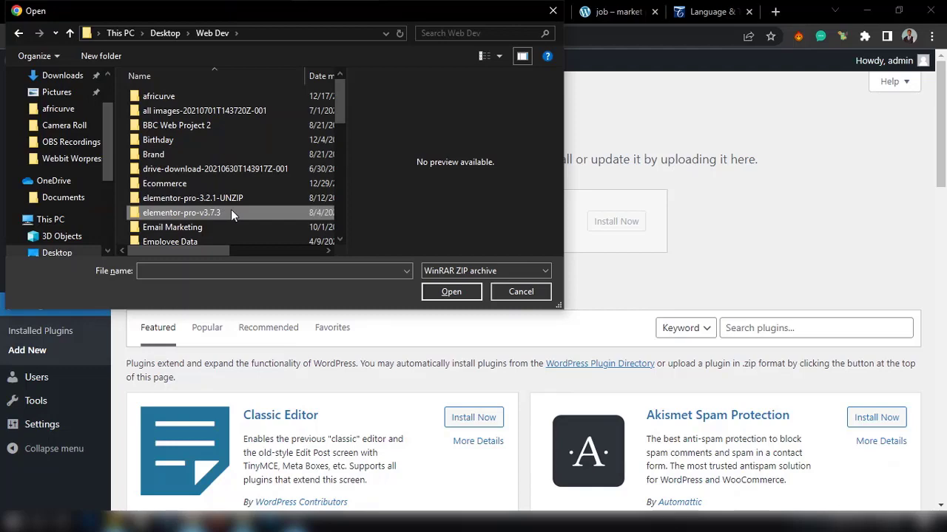
{"action": "double_click", "coordinate": [231, 212]}
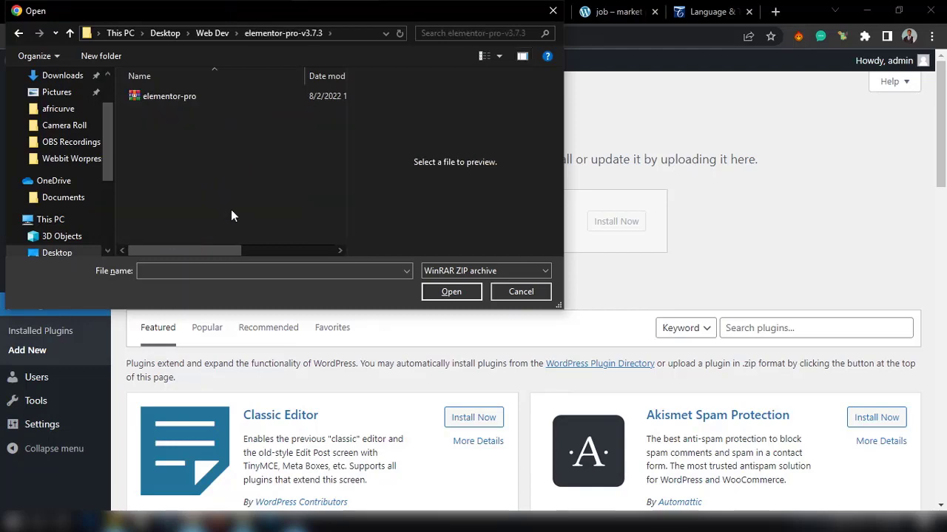
{"action": "left_click", "coordinate": [194, 96]}
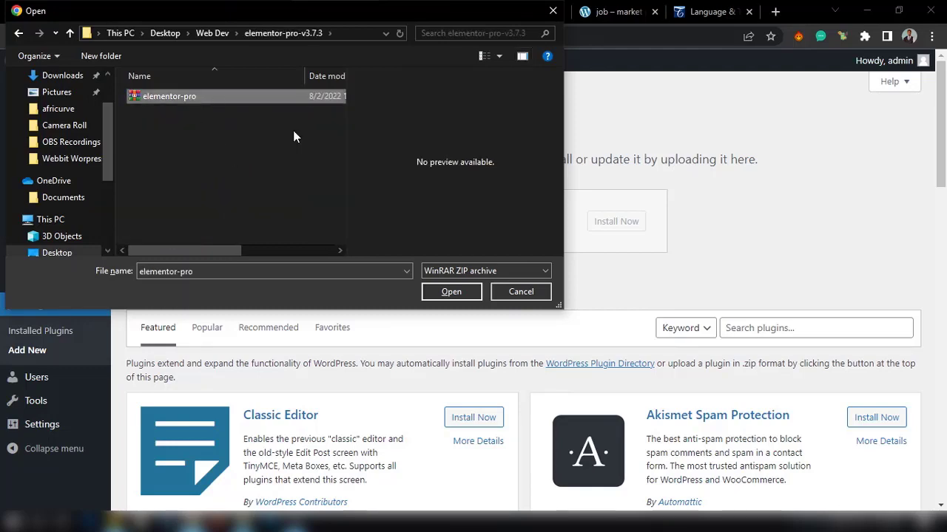
{"action": "left_click", "coordinate": [450, 292]}
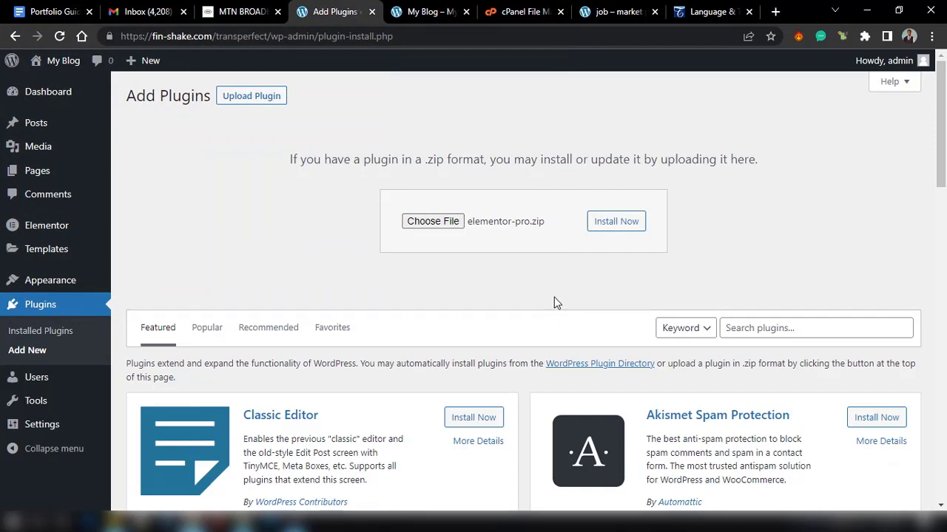
Install the uploaded elementor-pro.zip plugin and activate it
{"action": "left_click", "coordinate": [624, 223]}
{"action": "key", "text": "alt+Tab"}
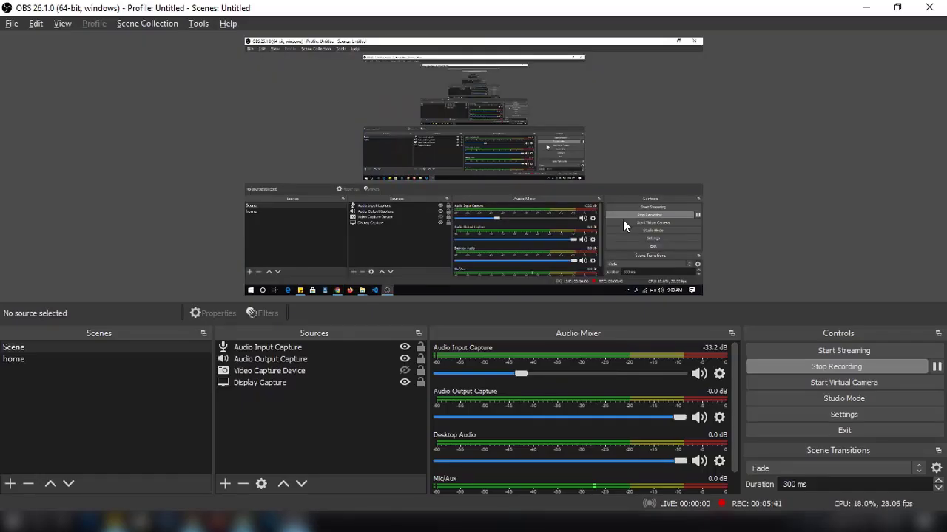
{"action": "key", "text": "alt+Tab"}
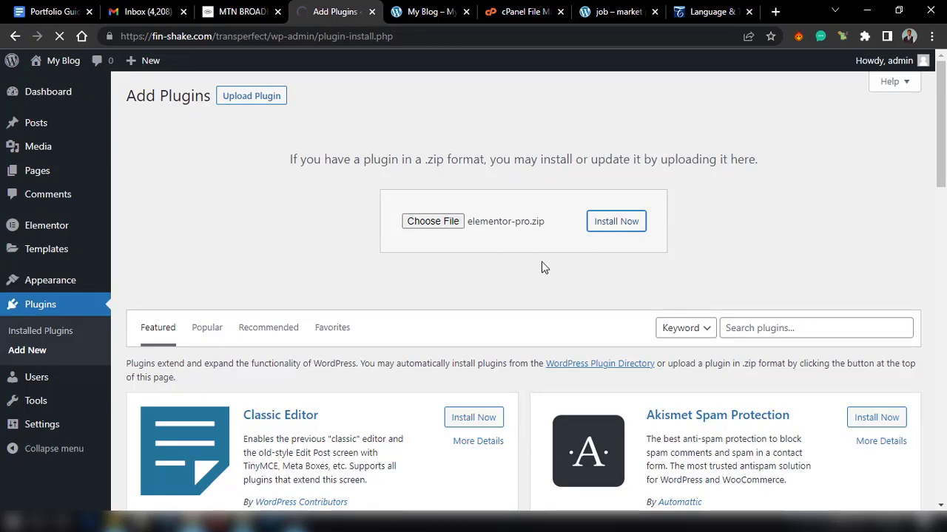
{"action": "scroll", "coordinate": [542, 266], "scroll_direction": "down", "scroll_amount": 1}
{"action": "scroll", "coordinate": [542, 267], "scroll_direction": "up", "scroll_amount": 1}
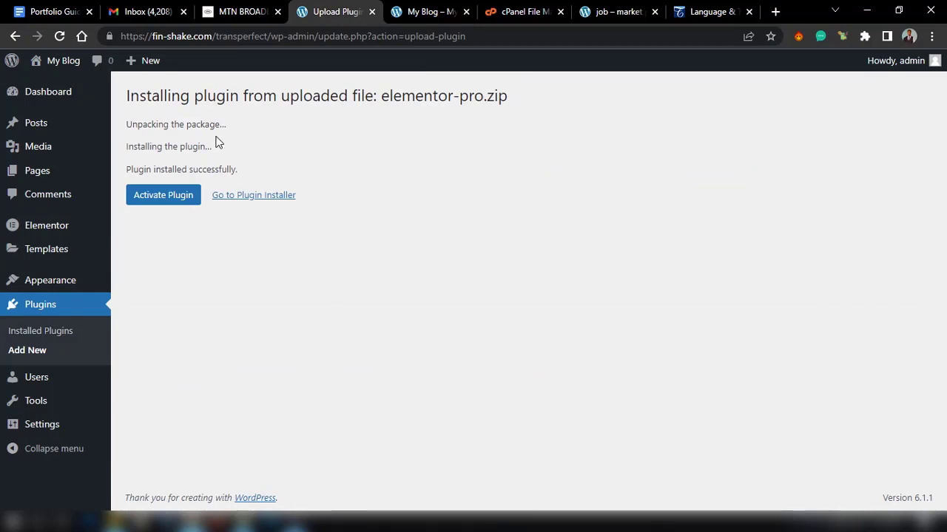
{"action": "left_click", "coordinate": [157, 196]}
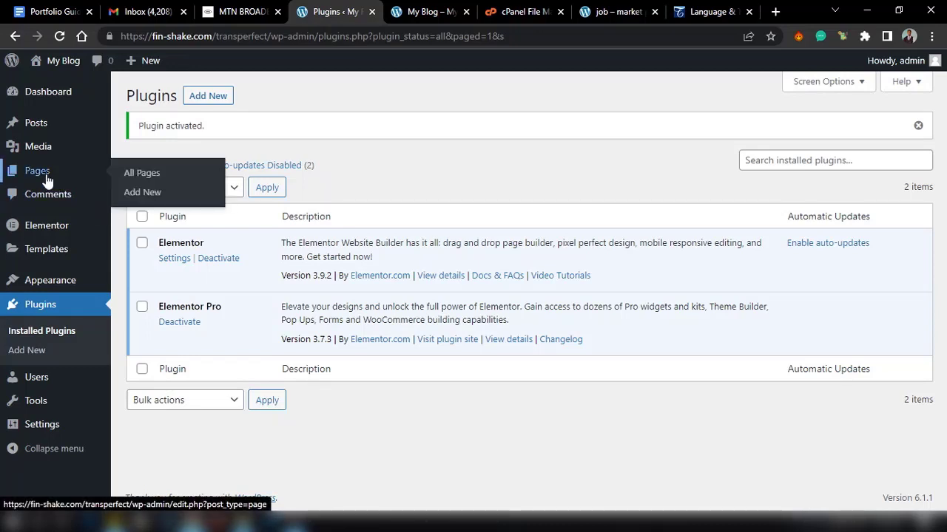
Move all existing pages, Privacy Policy and Sample Page, to the trash in one bulk action
{"action": "left_click", "coordinate": [46, 179]}
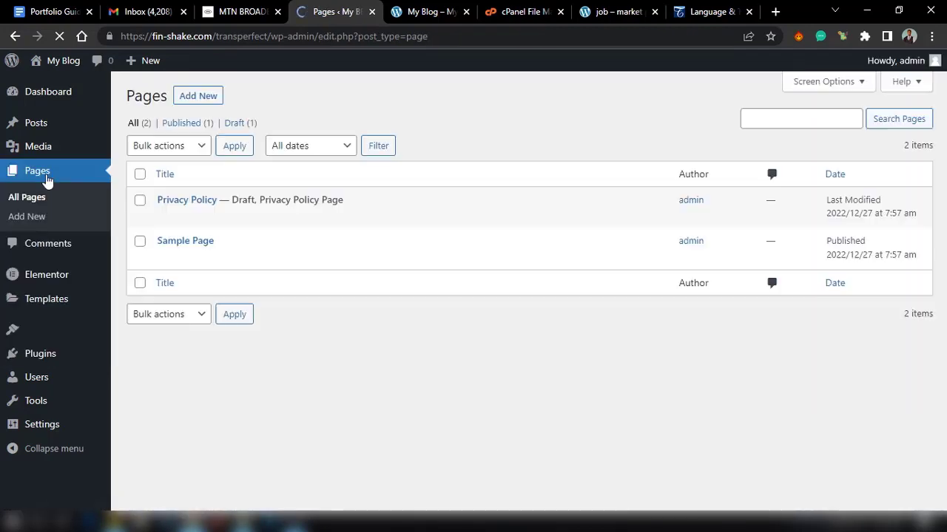
{"action": "left_click", "coordinate": [139, 174]}
{"action": "left_click", "coordinate": [171, 148]}
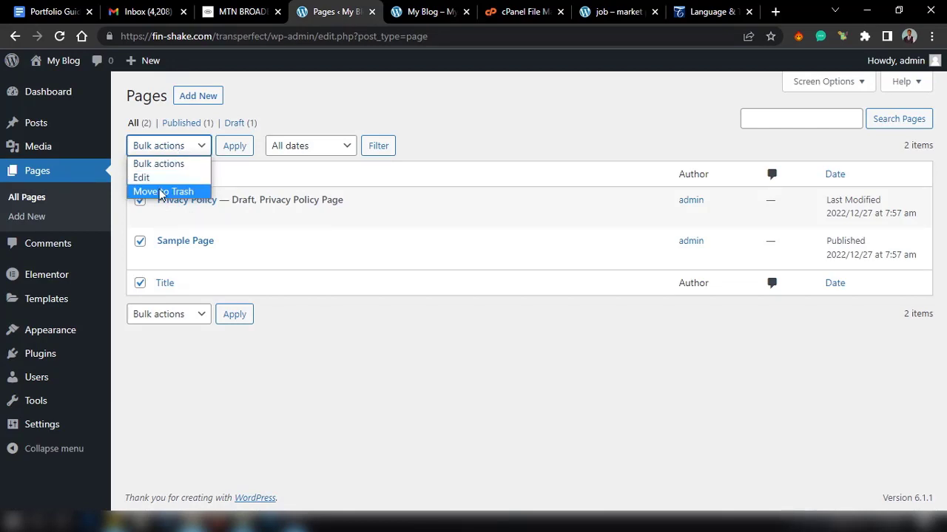
{"action": "left_click", "coordinate": [160, 192]}
{"action": "left_click", "coordinate": [229, 149]}
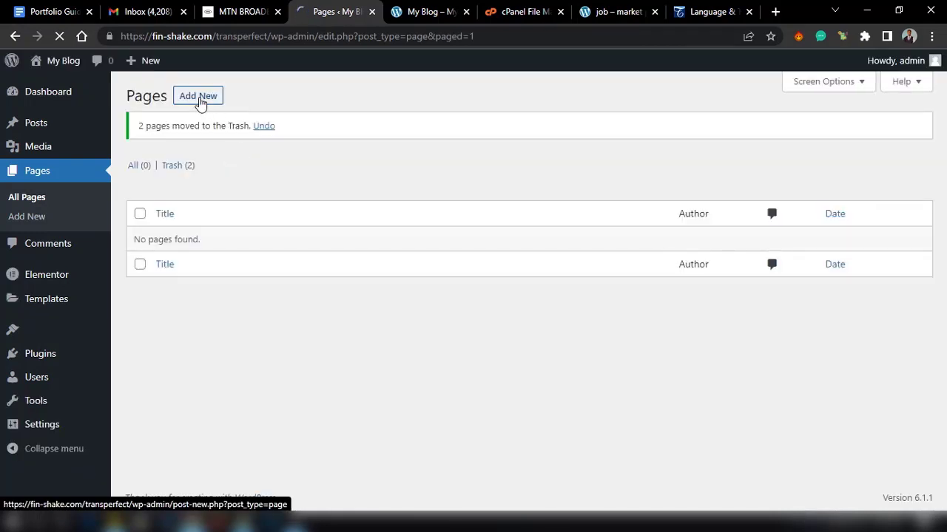
Create a new page titled "Home", dismissing the block editor welcome guide, and publish it
{"action": "left_click", "coordinate": [198, 100]}
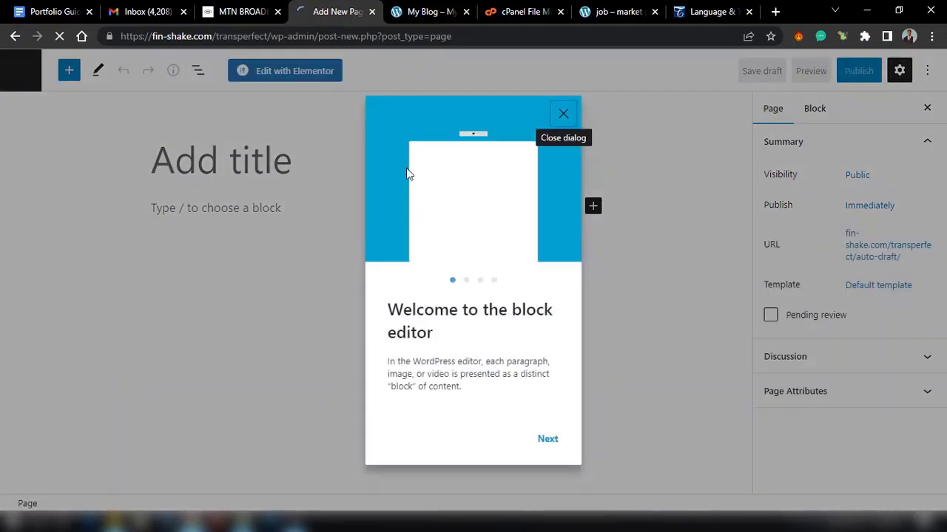
{"action": "left_click", "coordinate": [563, 115]}
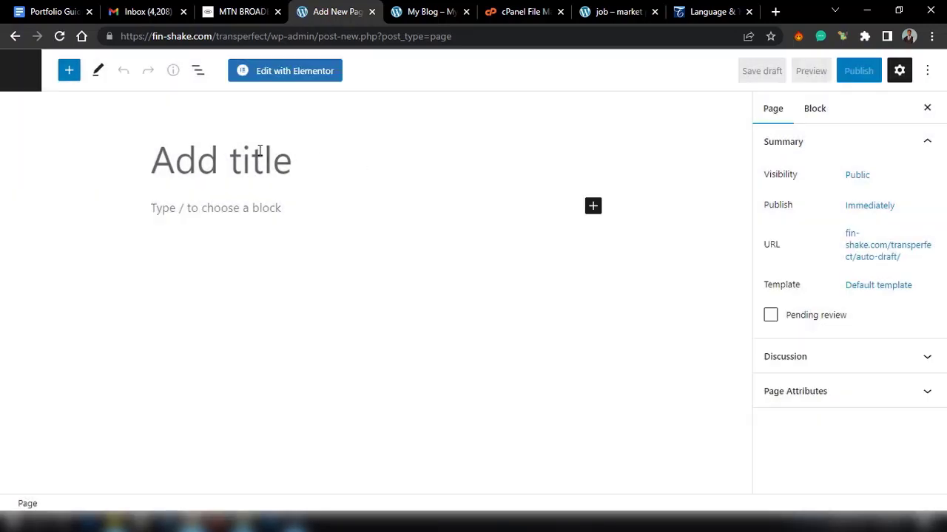
{"action": "type", "text": "HOm"}
{"action": "key", "text": "BackSpace"}
{"action": "key", "text": "BackSpace"}
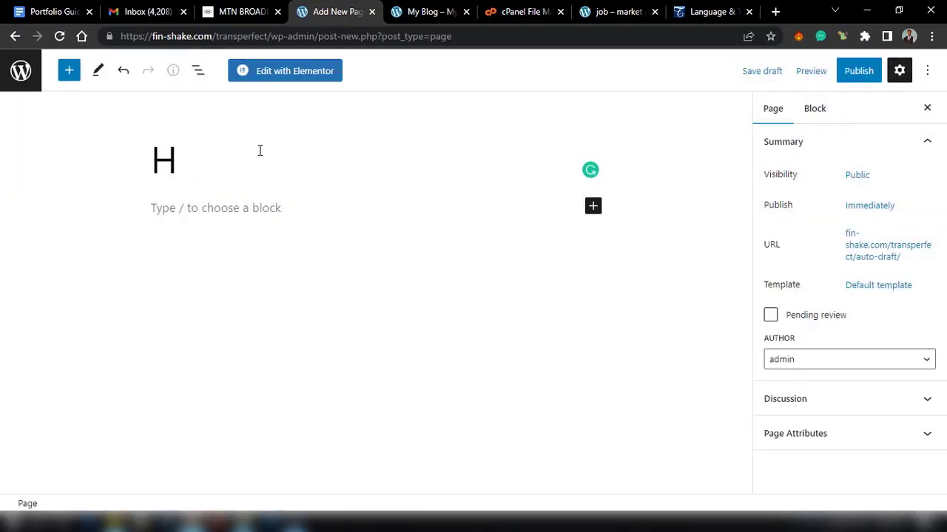
{"action": "type", "text": "om"}
{"action": "type", "text": "e"}
{"action": "key", "text": "BackSpace"}
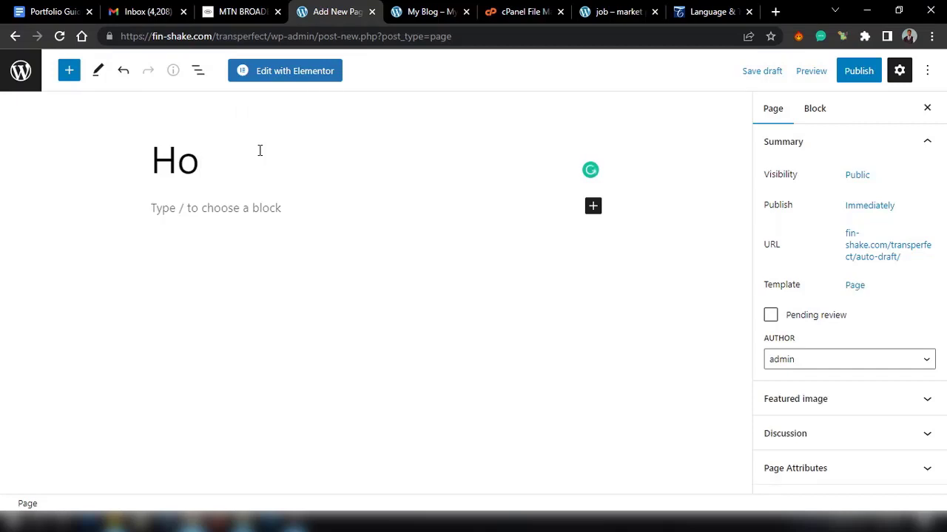
{"action": "type", "text": "me"}
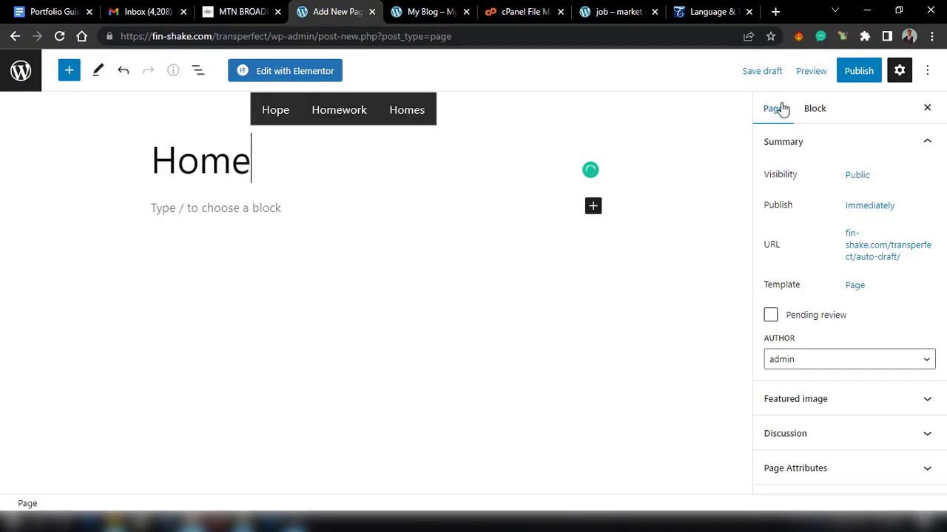
{"action": "left_click", "coordinate": [859, 71]}
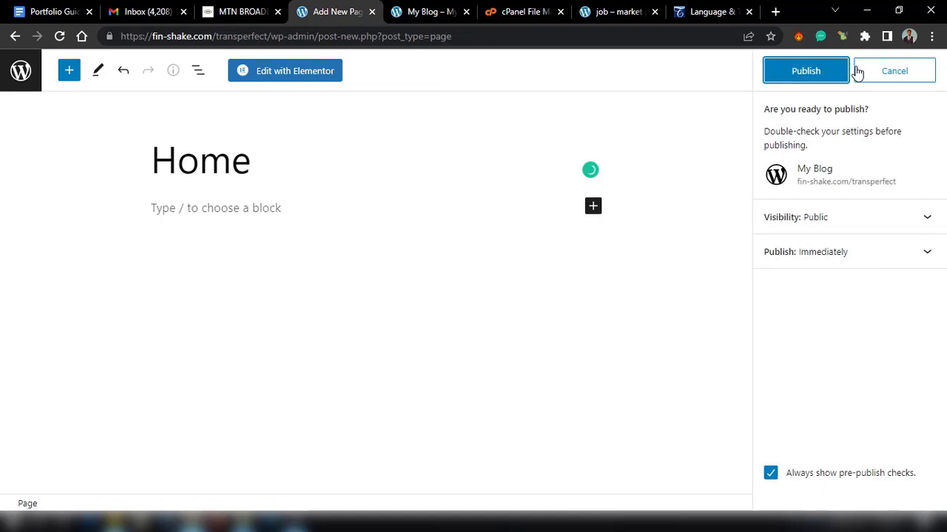
{"action": "left_click", "coordinate": [804, 77]}
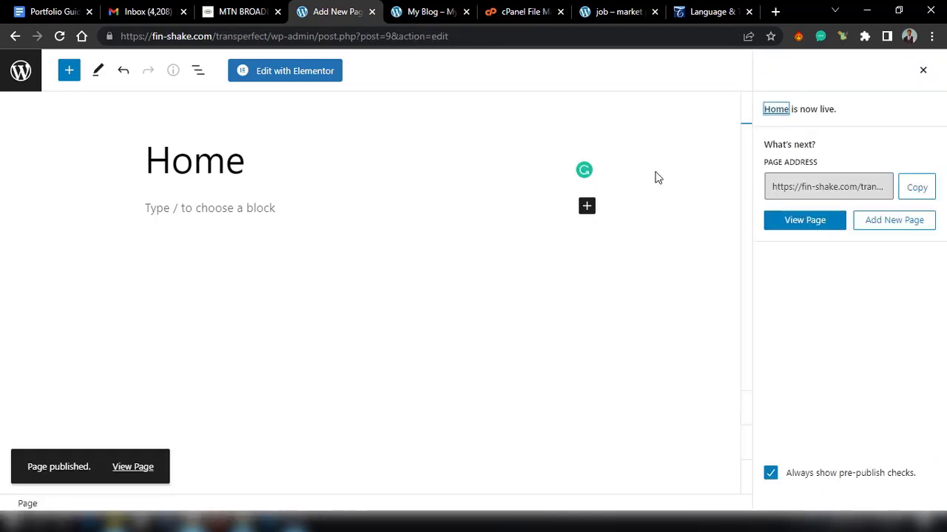
View the published Home page in a separate browser tab
{"action": "right_click", "coordinate": [800, 228]}
{"action": "left_click", "coordinate": [828, 235]}
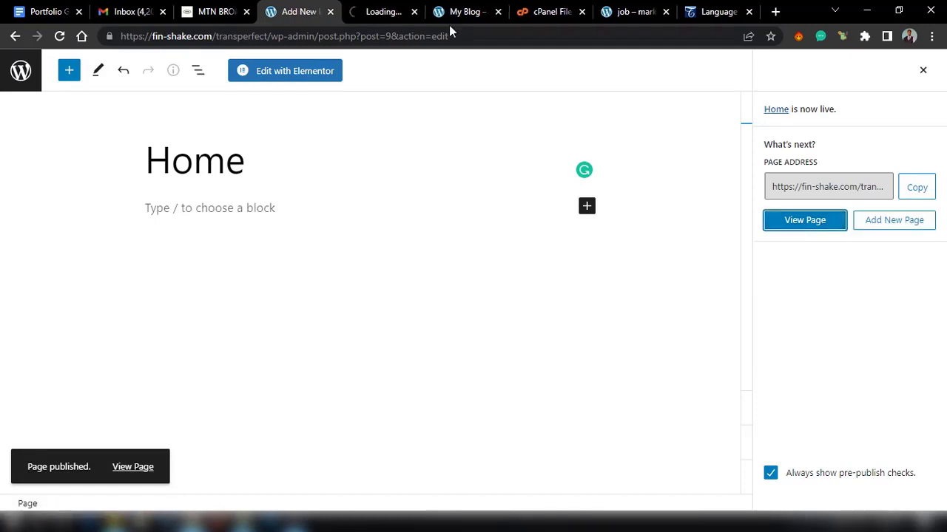
{"action": "left_click", "coordinate": [389, 8]}
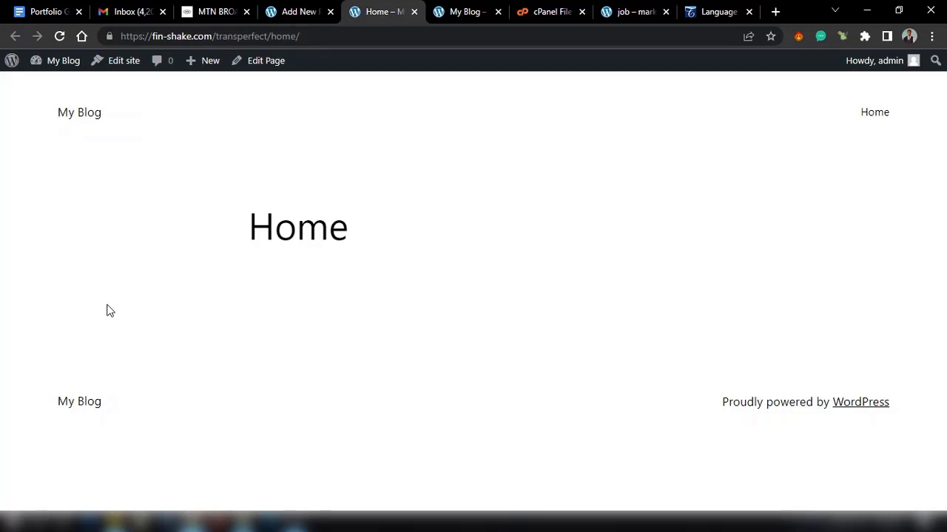
In the site's Reading settings, make the homepage a static page, choose Home as the homepage, and save
{"action": "left_click", "coordinate": [287, 10]}
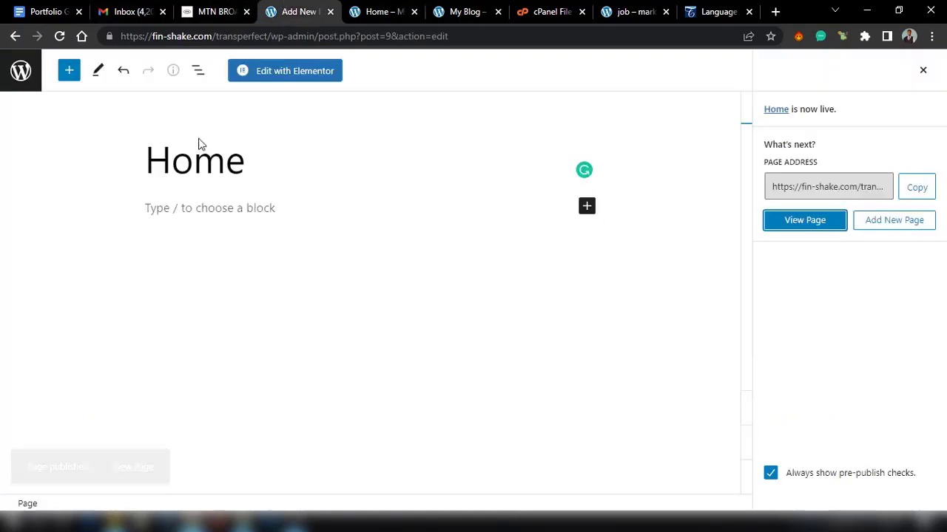
{"action": "left_click", "coordinate": [24, 76]}
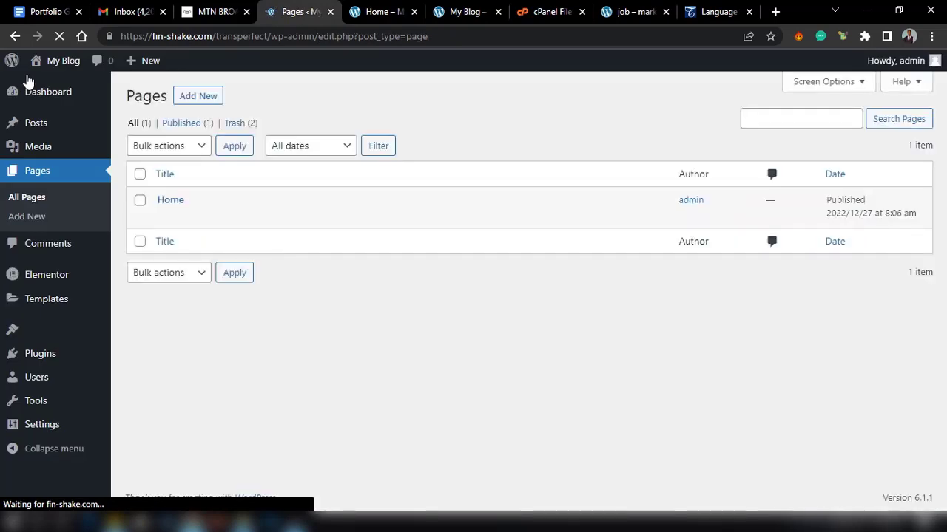
{"action": "mouse_move", "coordinate": [38, 428]}
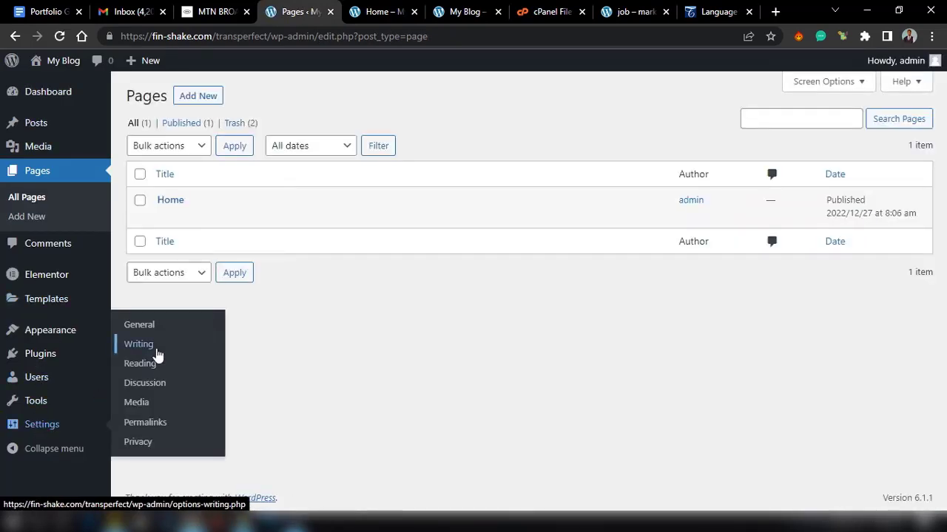
{"action": "left_click", "coordinate": [141, 365]}
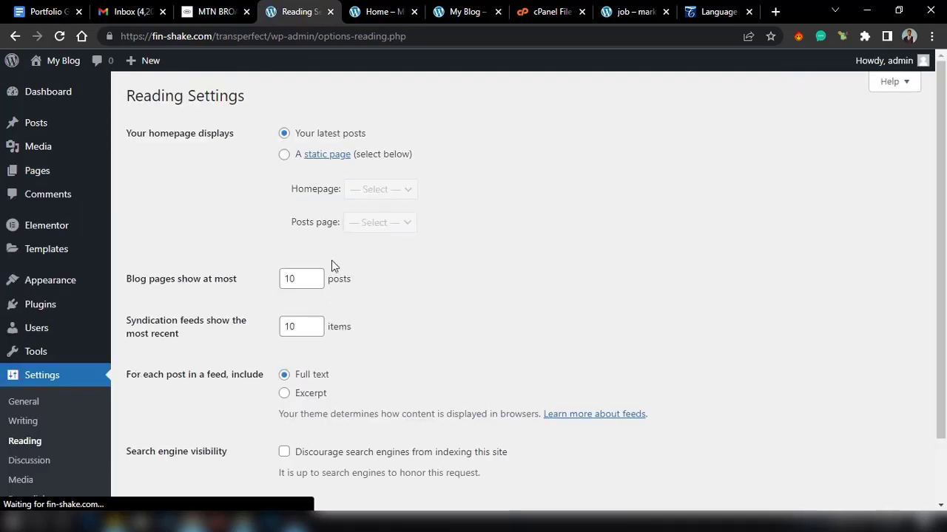
{"action": "left_click", "coordinate": [284, 154]}
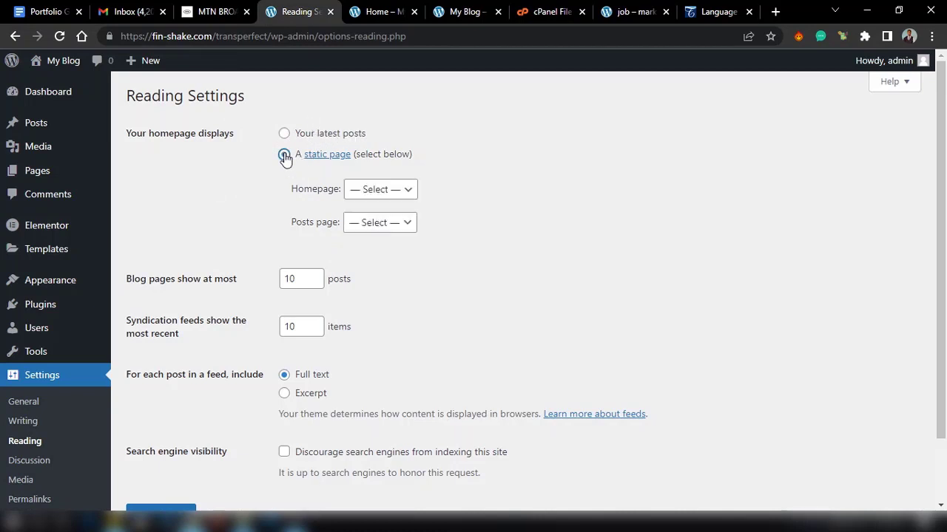
{"action": "left_click", "coordinate": [379, 189]}
{"action": "left_click", "coordinate": [377, 223]}
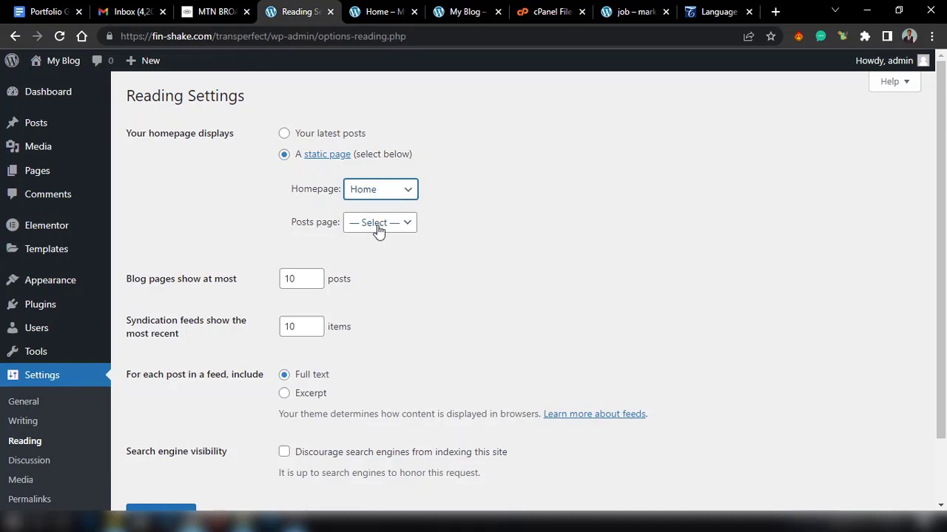
{"action": "scroll", "coordinate": [376, 228], "scroll_direction": "down", "scroll_amount": 1}
{"action": "left_click", "coordinate": [168, 442]}
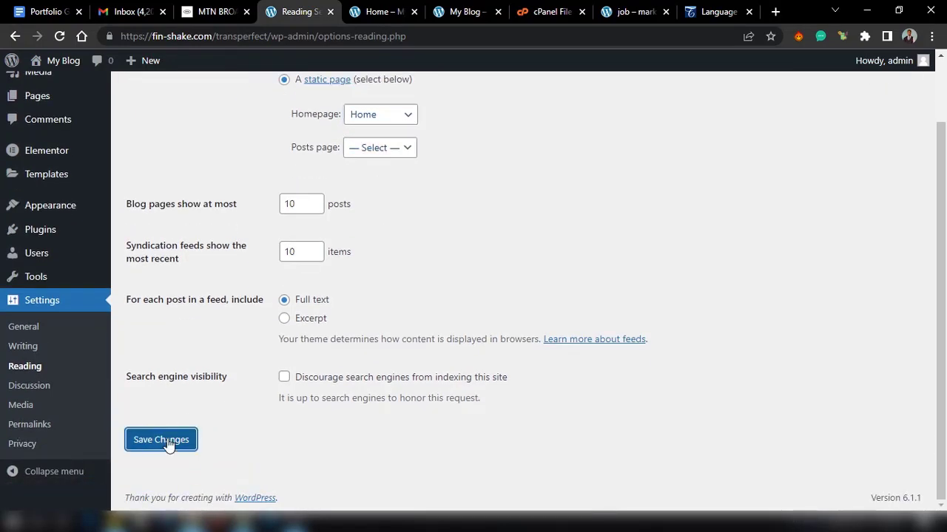
Load the site root fin-shake.com/transperfect/ and check its front page against the saved homepage setting
{"action": "left_click", "coordinate": [371, 11]}
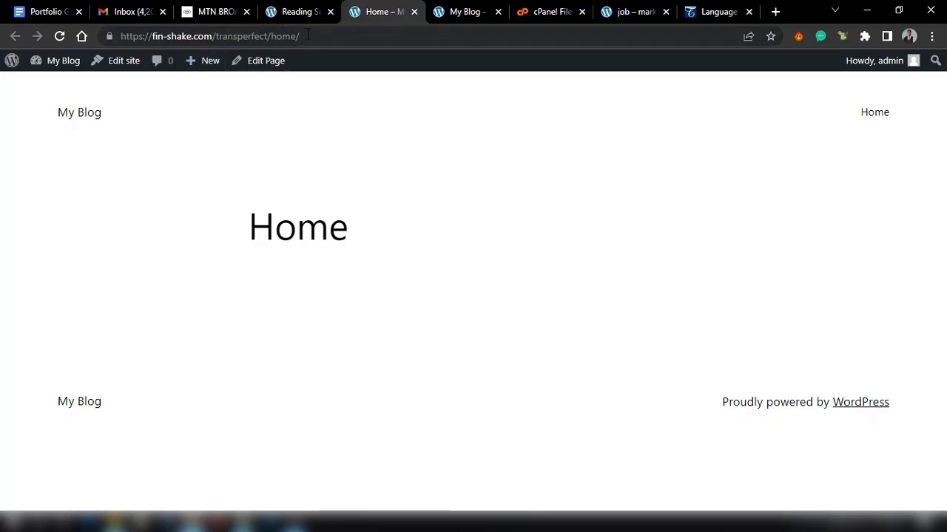
{"action": "left_click_drag", "start_coordinate": [306, 36], "coordinate": [277, 36]}
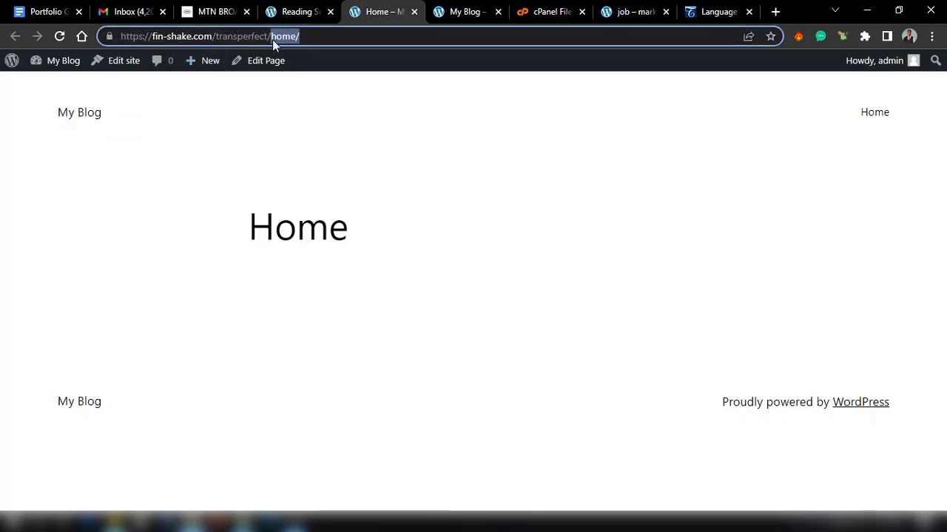
{"action": "key", "text": "BackSpace"}
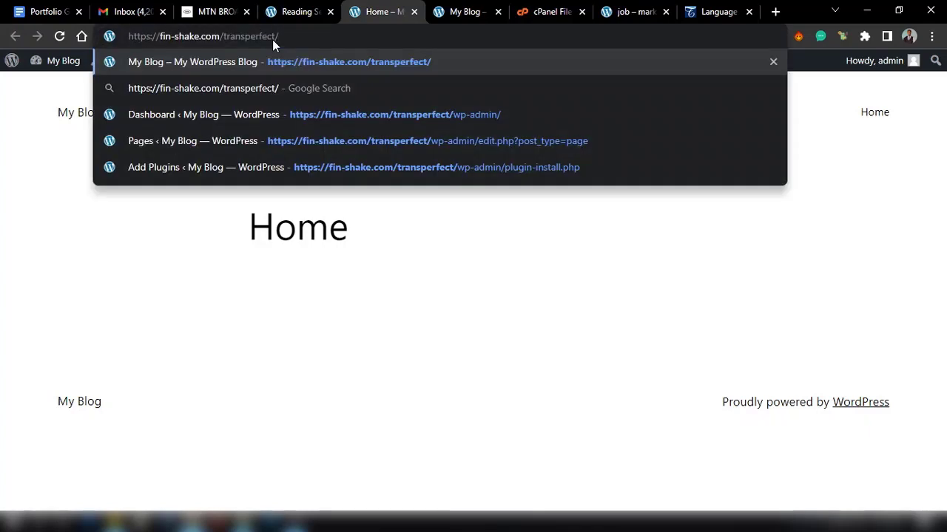
{"action": "key", "text": "Return"}
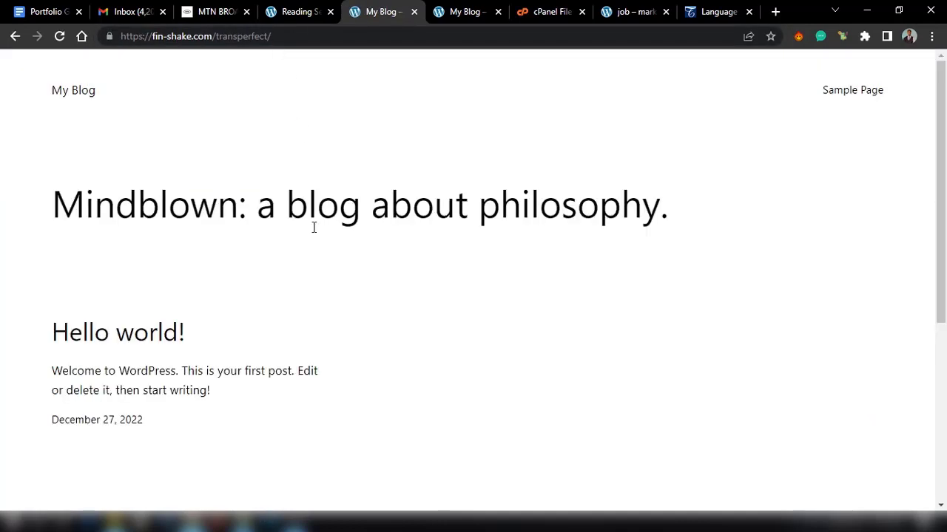
{"action": "left_click", "coordinate": [306, 9]}
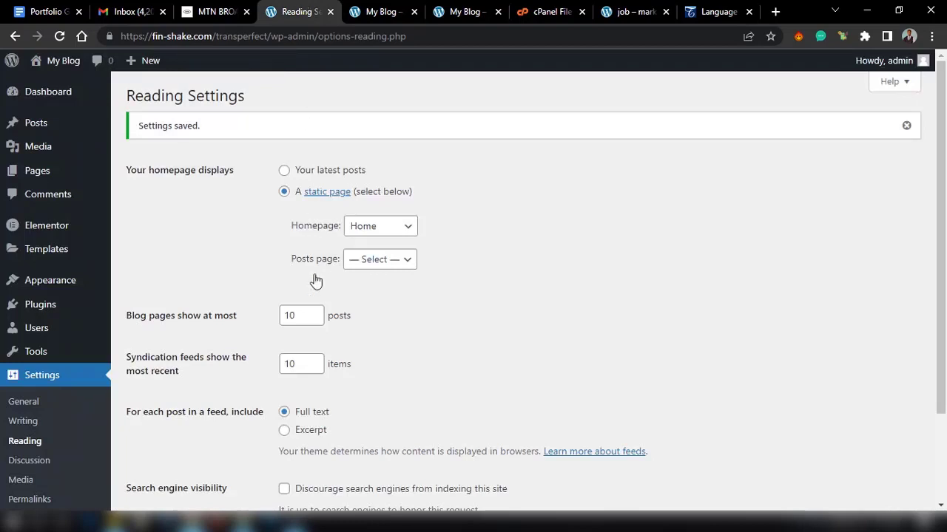
{"action": "left_click", "coordinate": [376, 11]}
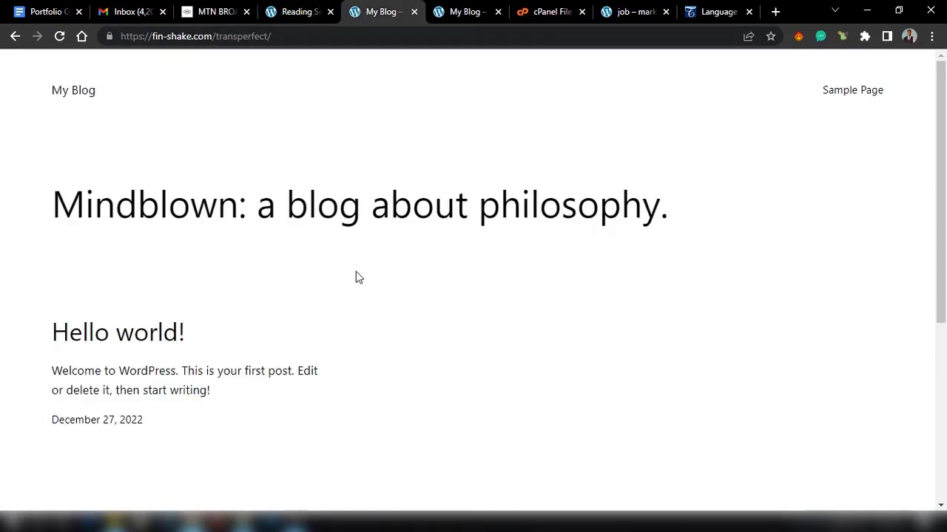
{"action": "key", "text": "F5"}
Save the Reading settings again with Home as the static homepage, and recheck the site's front page
{"action": "left_click", "coordinate": [296, 11]}
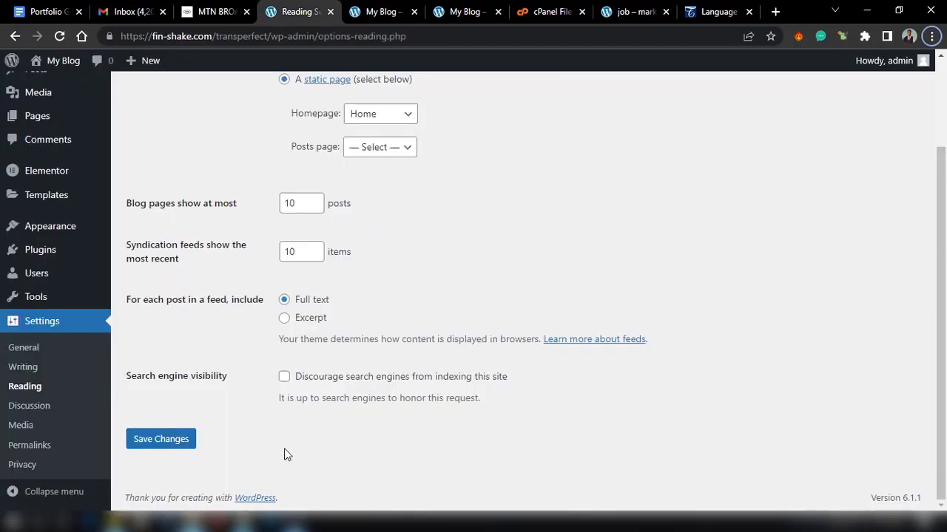
{"action": "left_click", "coordinate": [163, 441]}
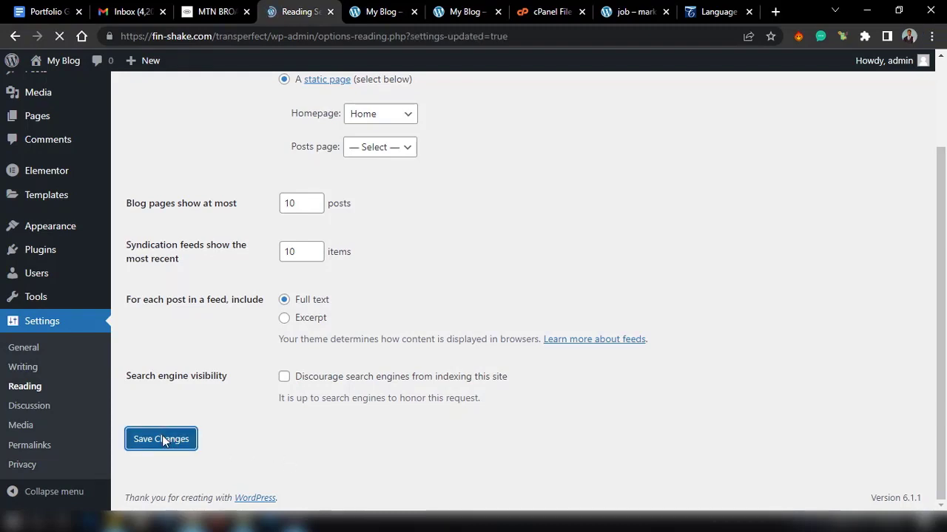
{"action": "left_click", "coordinate": [377, 12]}
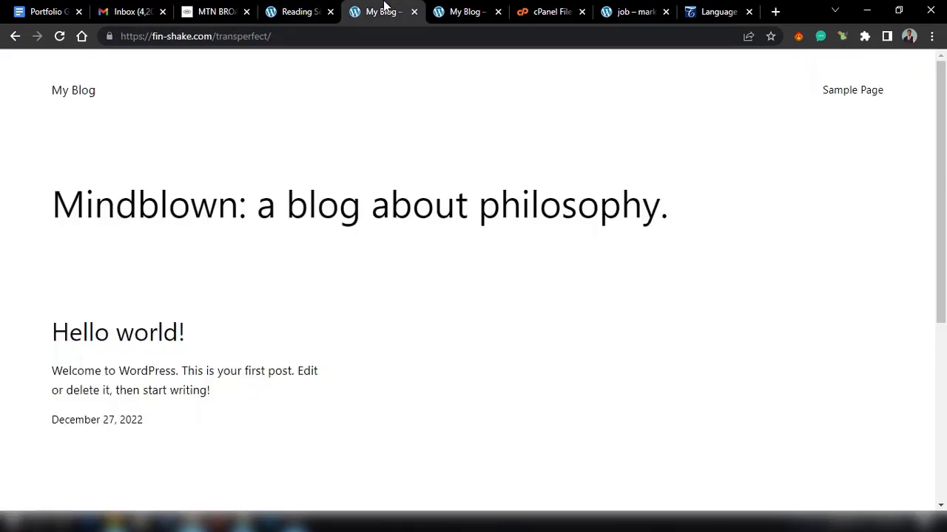
{"action": "left_click", "coordinate": [73, 90]}
{"action": "scroll", "coordinate": [332, 272], "scroll_direction": "down", "scroll_amount": 2}
{"action": "scroll", "coordinate": [332, 273], "scroll_direction": "down", "scroll_amount": 3}
{"action": "scroll", "coordinate": [333, 273], "scroll_direction": "up", "scroll_amount": 5}
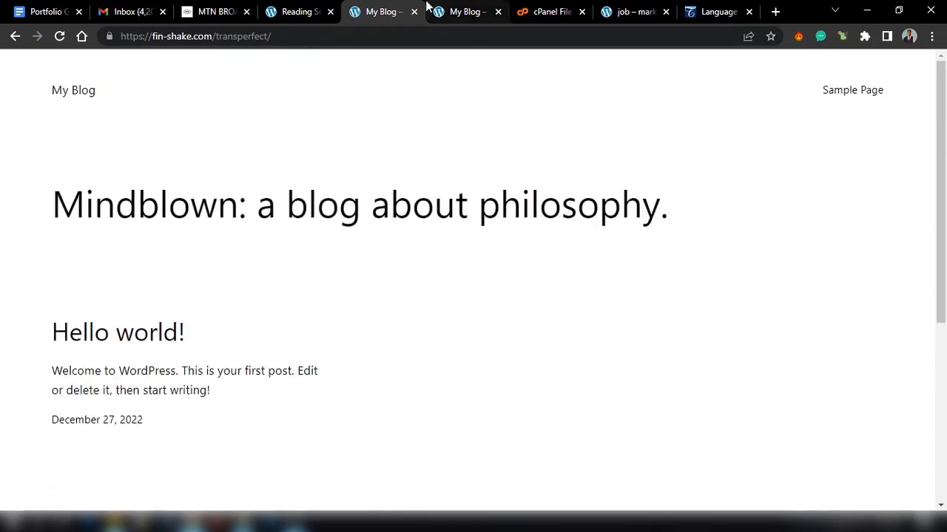
{"action": "left_click", "coordinate": [299, 11]}
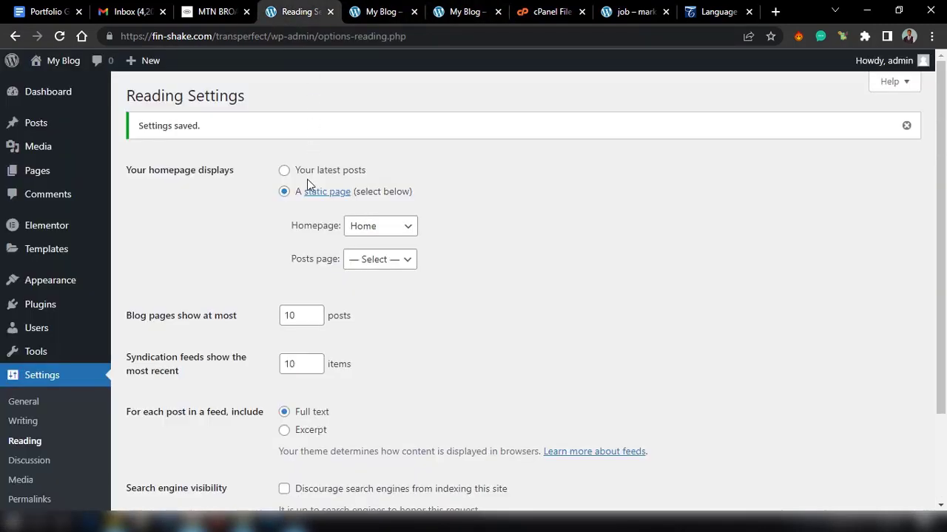
{"action": "left_click", "coordinate": [465, 10]}
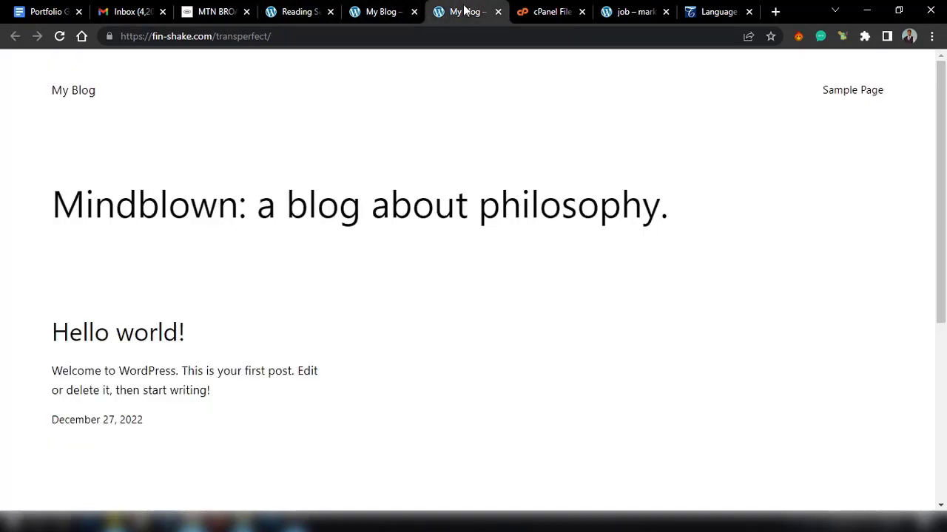
{"action": "left_click", "coordinate": [358, 13]}
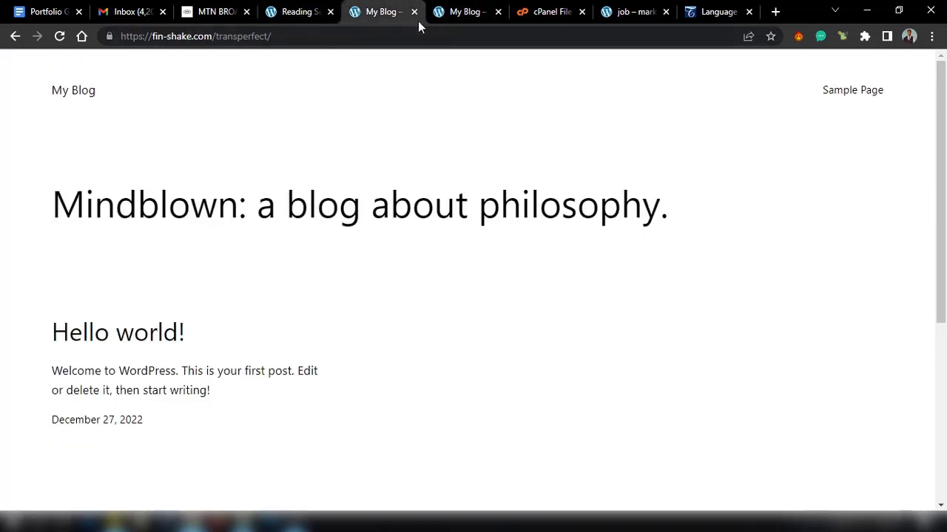
Open the Home front page for editing from the site's list of pages
{"action": "left_click", "coordinate": [289, 15]}
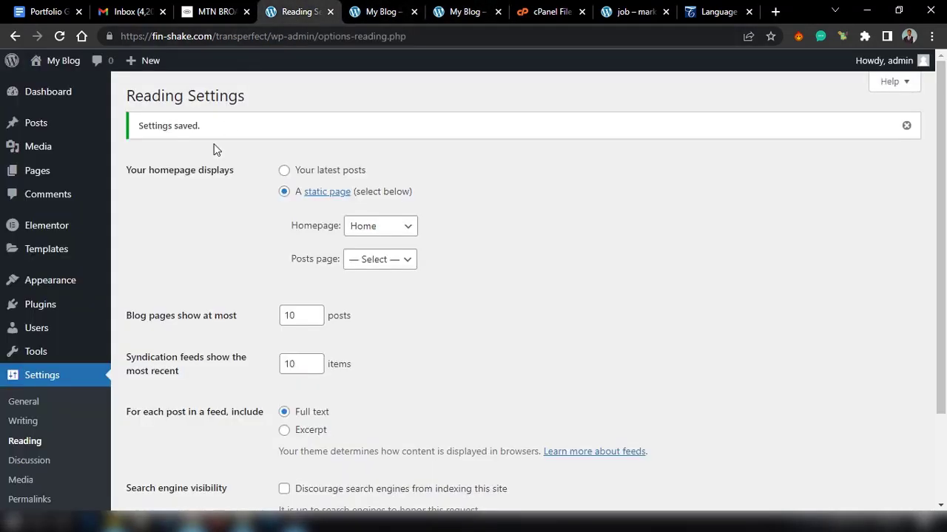
{"action": "left_click", "coordinate": [45, 171]}
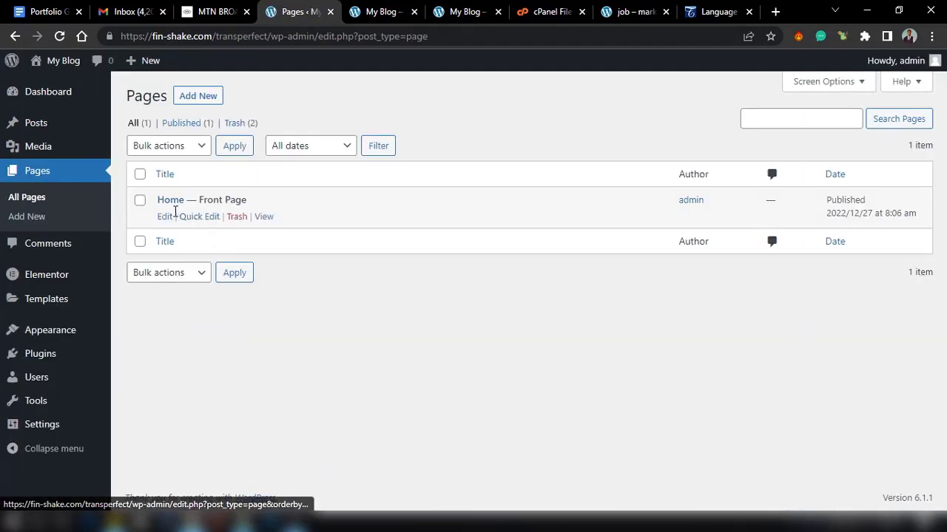
{"action": "left_click", "coordinate": [164, 217]}
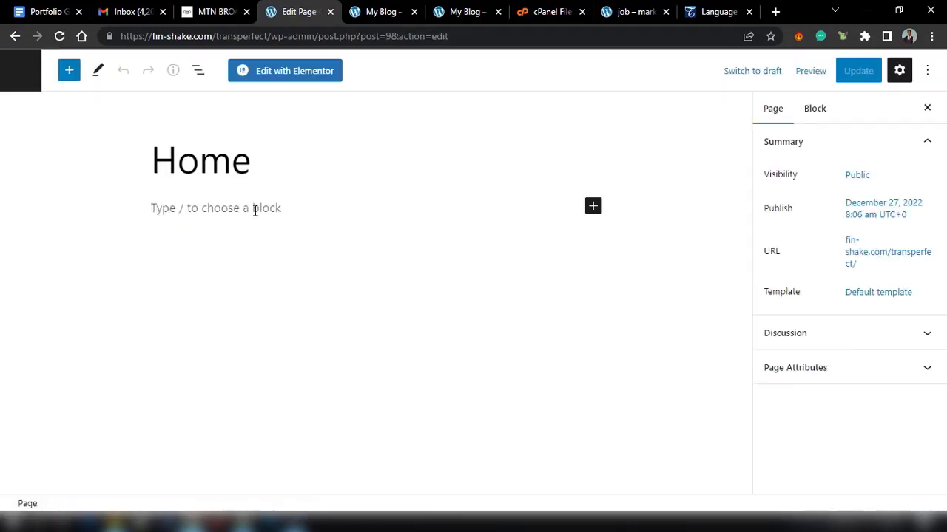
Enter "Hello World" as the Home page's paragraph text and update the page
{"action": "left_click", "coordinate": [255, 210]}
{"action": "type", "text": "Hello WOrl"}
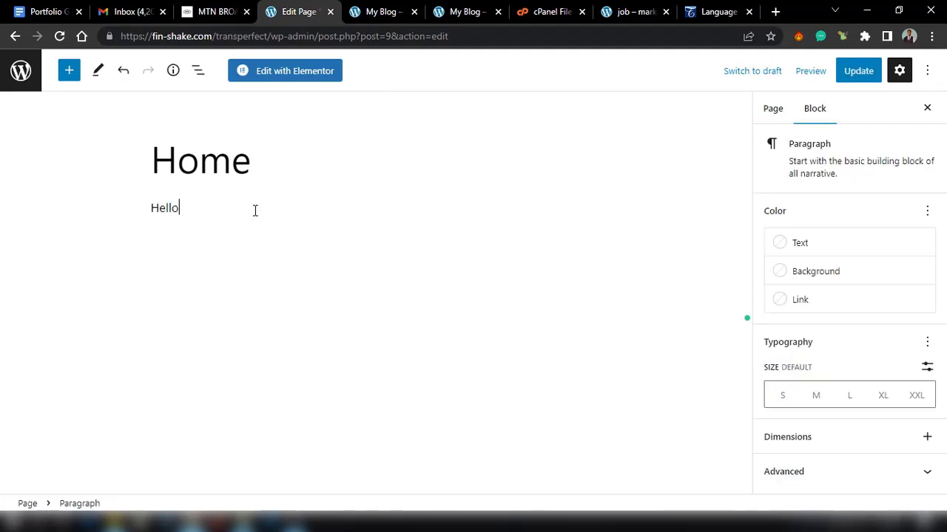
{"action": "key", "text": "BackSpace"}
{"action": "key", "text": "BackSpace"}
{"action": "key", "text": "BackSpace"}
{"action": "key", "text": "BackSpace"}
{"action": "type", "text": "orld"}
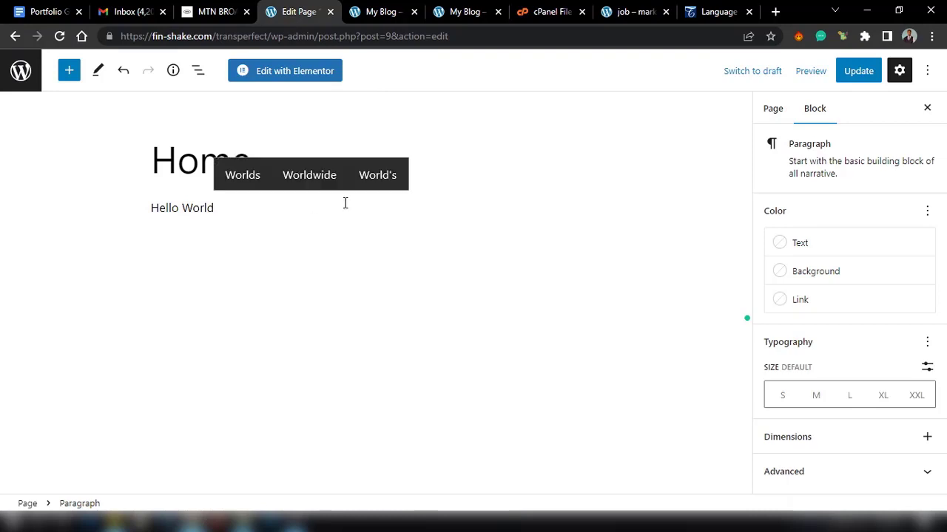
{"action": "left_click", "coordinate": [873, 76]}
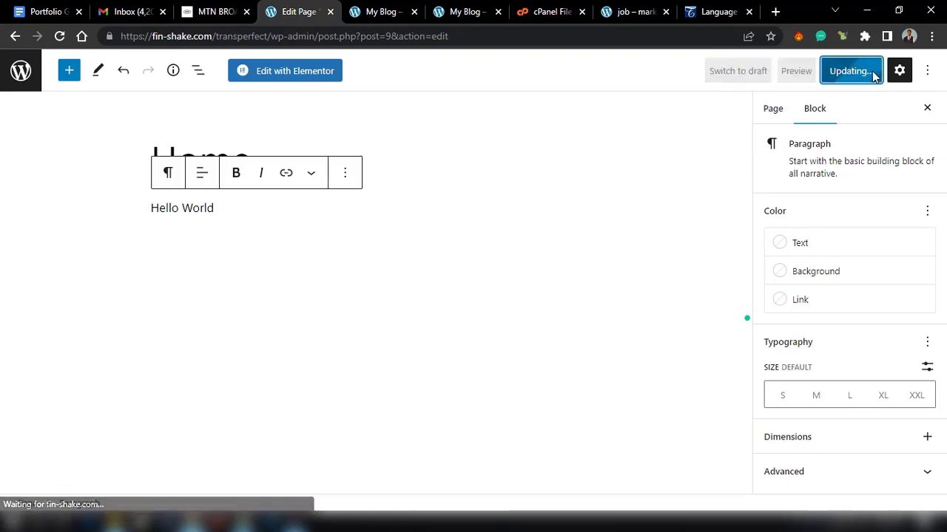
Check the site's front page for the new text, reloading it through the My Blog links in the header and footer
{"action": "left_click", "coordinate": [377, 9]}
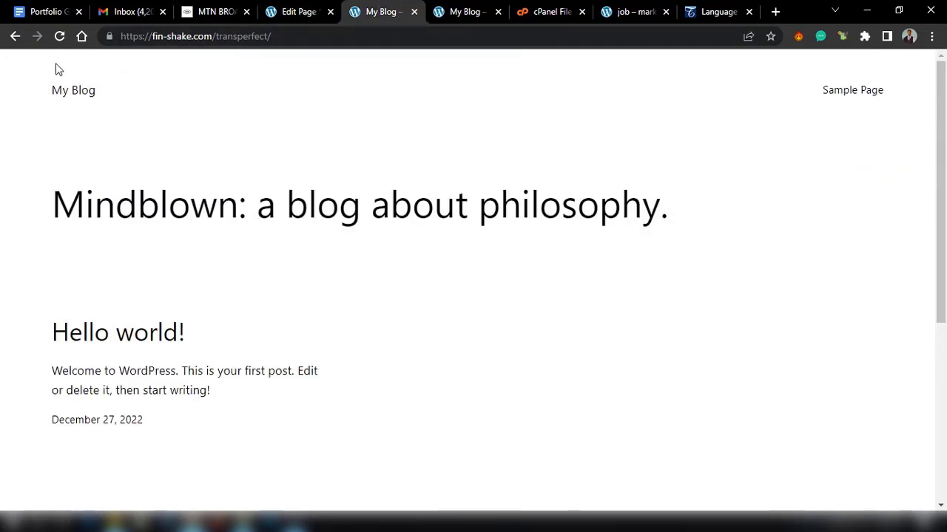
{"action": "left_click", "coordinate": [74, 92]}
{"action": "scroll", "coordinate": [298, 256], "scroll_direction": "down", "scroll_amount": 5}
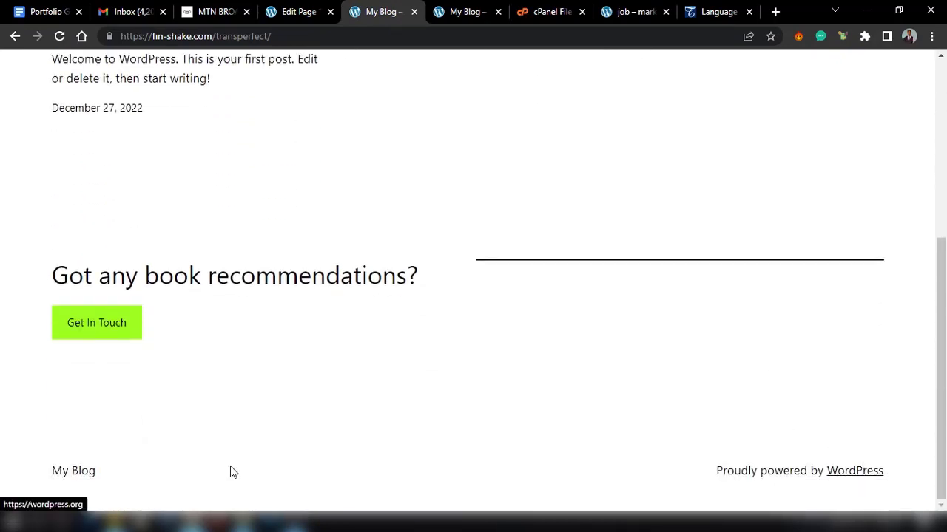
{"action": "left_click", "coordinate": [59, 475]}
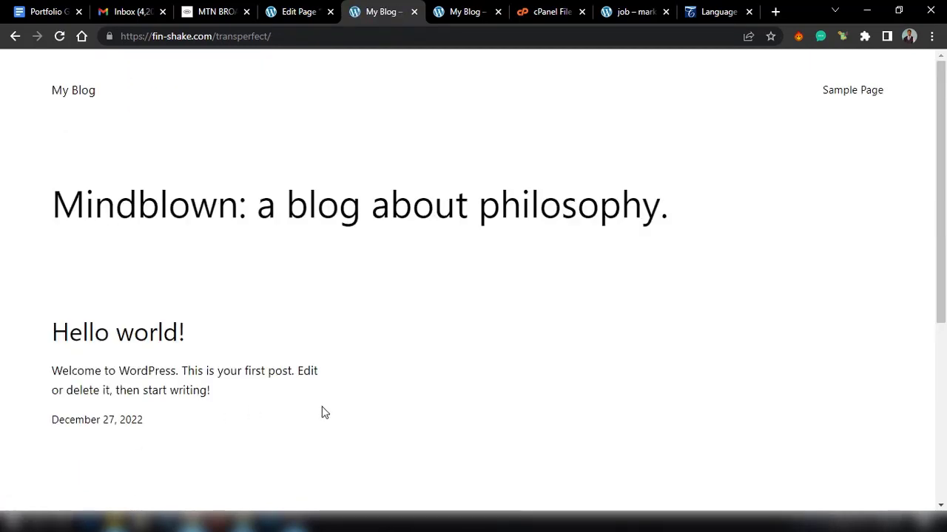
View the Home front page from the admin list of pages and look through its content
{"action": "left_click", "coordinate": [316, 11]}
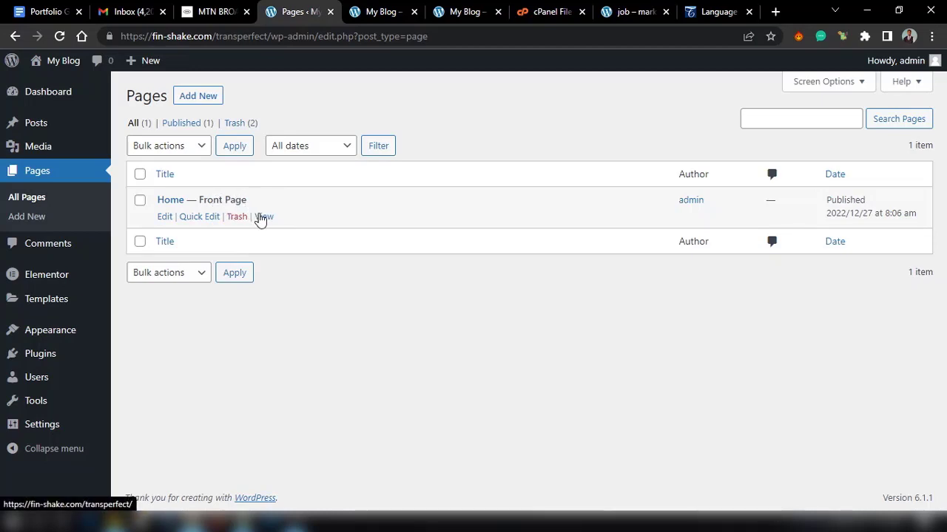
{"action": "left_click", "coordinate": [261, 218]}
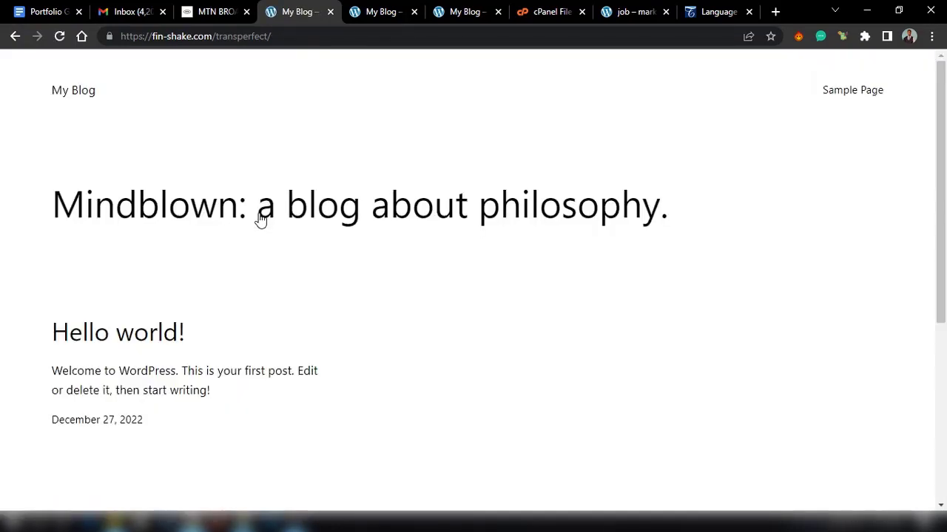
{"action": "scroll", "coordinate": [376, 307], "scroll_direction": "down", "scroll_amount": 3}
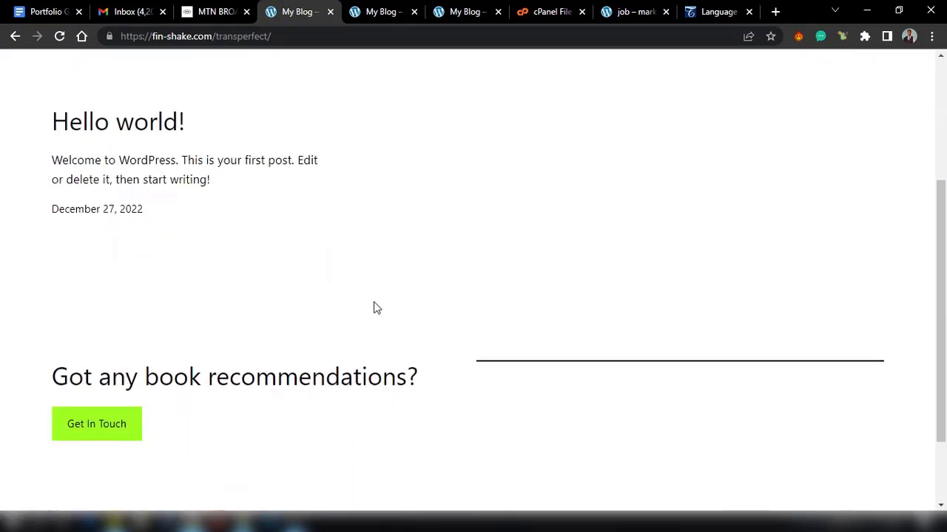
{"action": "scroll", "coordinate": [375, 307], "scroll_direction": "up", "scroll_amount": 2}
{"action": "scroll", "coordinate": [376, 307], "scroll_direction": "down", "scroll_amount": 3}
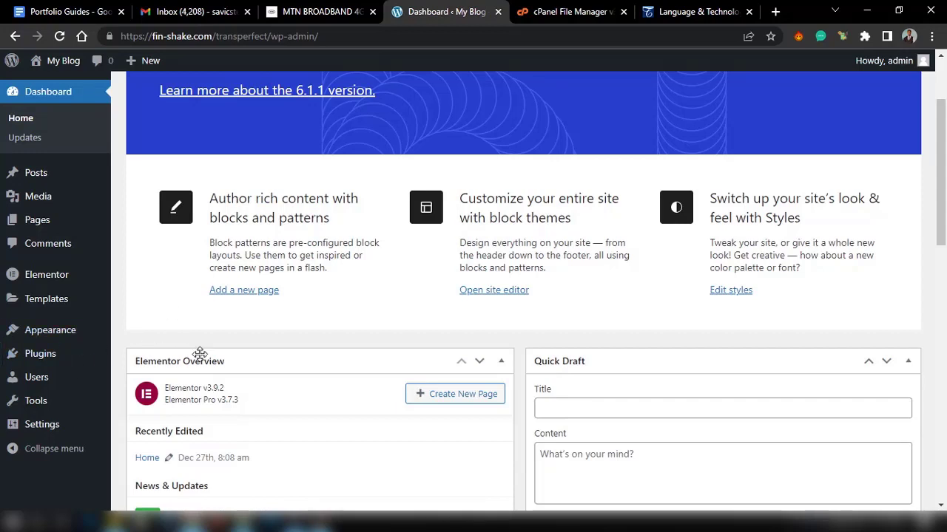
Open the site's installed themes and start adding a new theme
{"action": "mouse_move", "coordinate": [56, 286]}
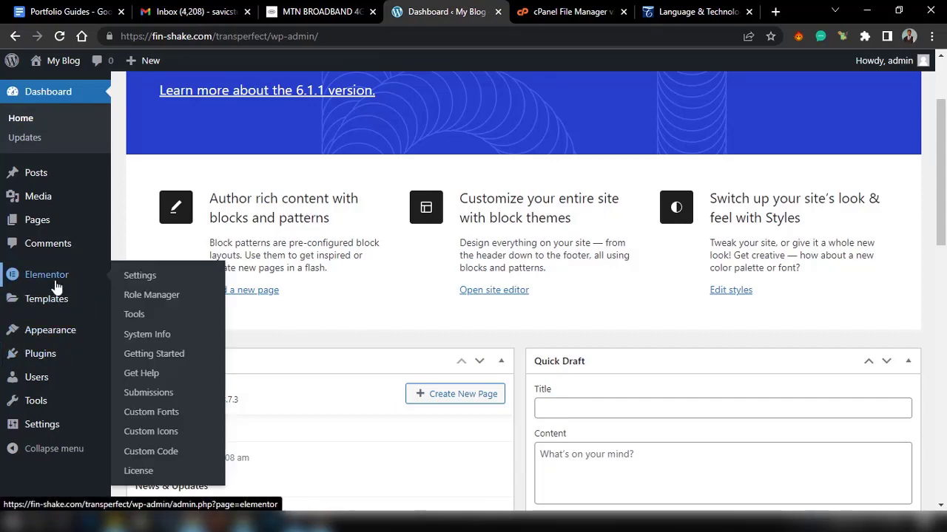
{"action": "mouse_move", "coordinate": [64, 332]}
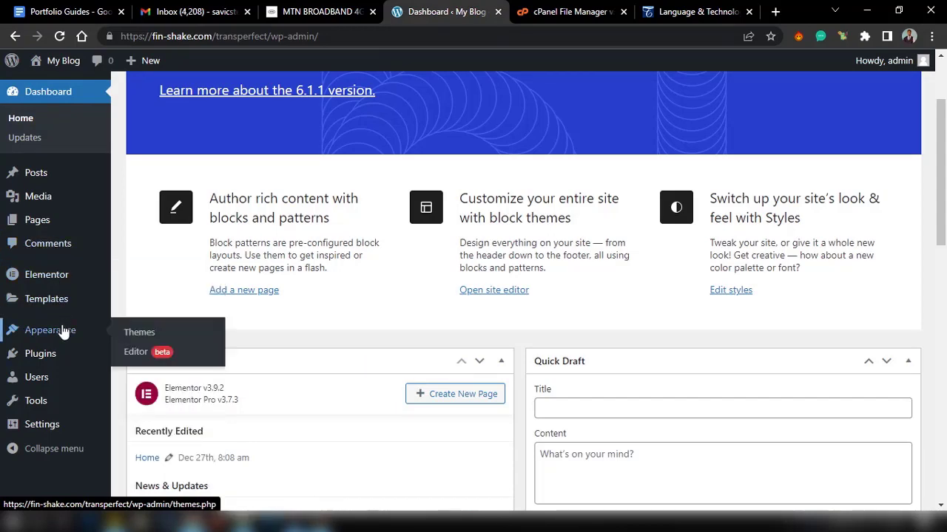
{"action": "left_click", "coordinate": [136, 334]}
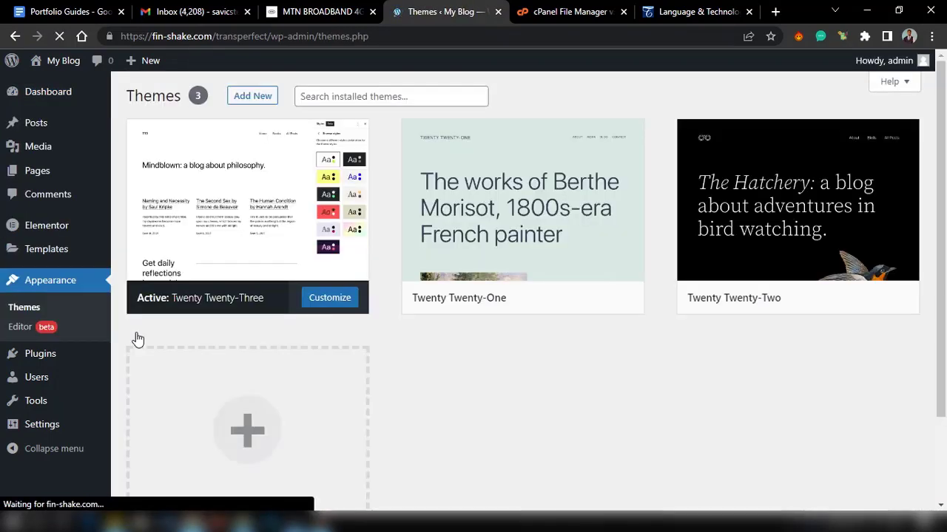
{"action": "scroll", "coordinate": [325, 300], "scroll_direction": "down", "scroll_amount": 3}
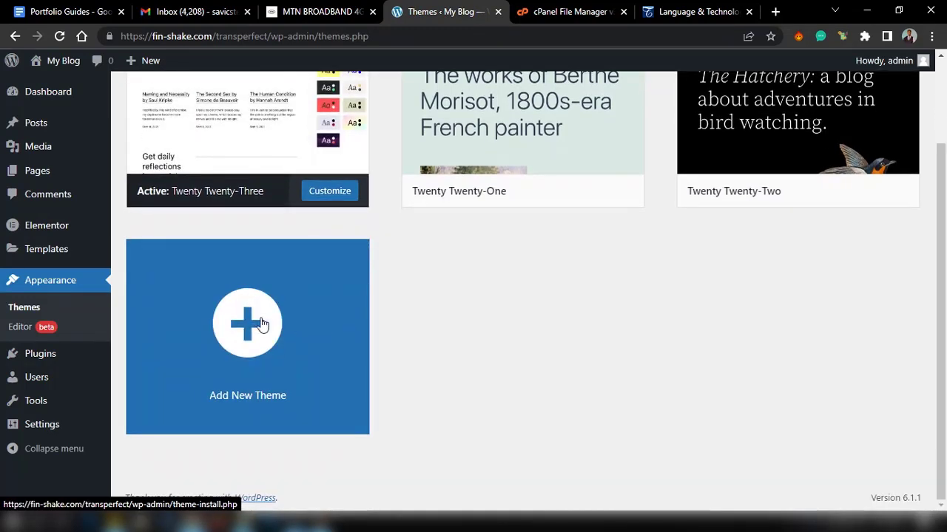
{"action": "left_click", "coordinate": [247, 326]}
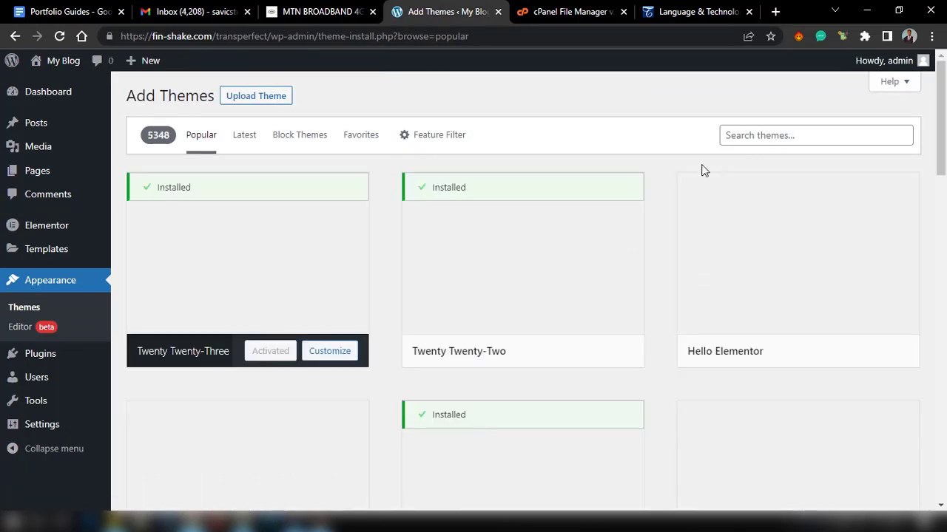
Find Astra among the popular themes and install it
{"action": "scroll", "coordinate": [670, 190], "scroll_direction": "down", "scroll_amount": 3}
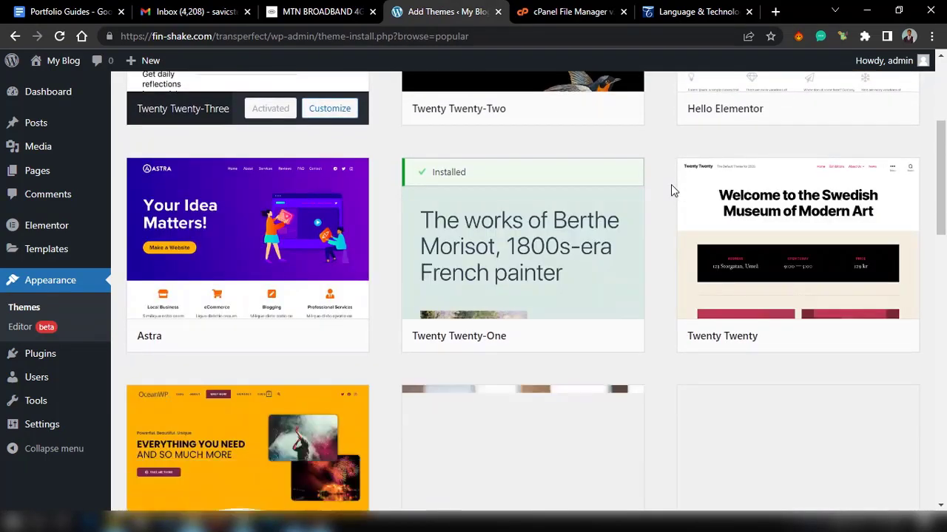
{"action": "scroll", "coordinate": [671, 191], "scroll_direction": "down", "scroll_amount": 1}
{"action": "mouse_move", "coordinate": [270, 177]}
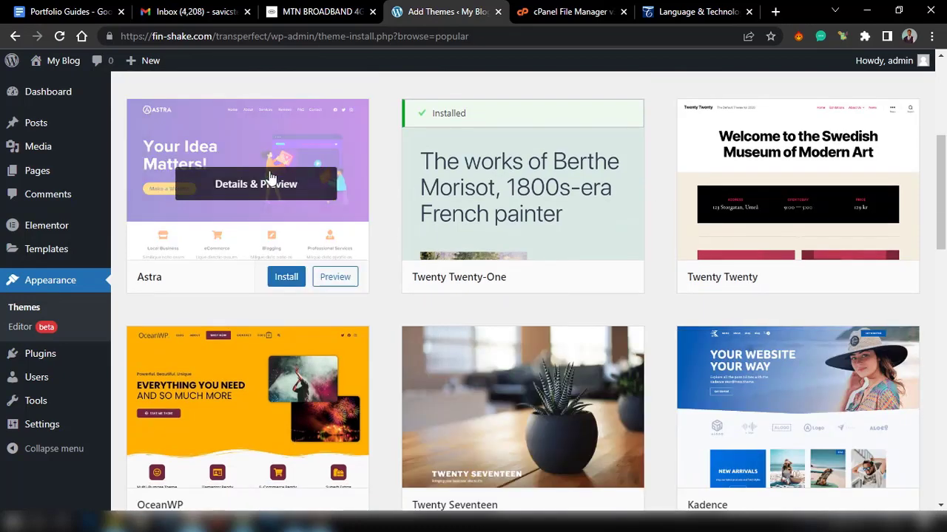
{"action": "scroll", "coordinate": [311, 190], "scroll_direction": "up", "scroll_amount": 4}
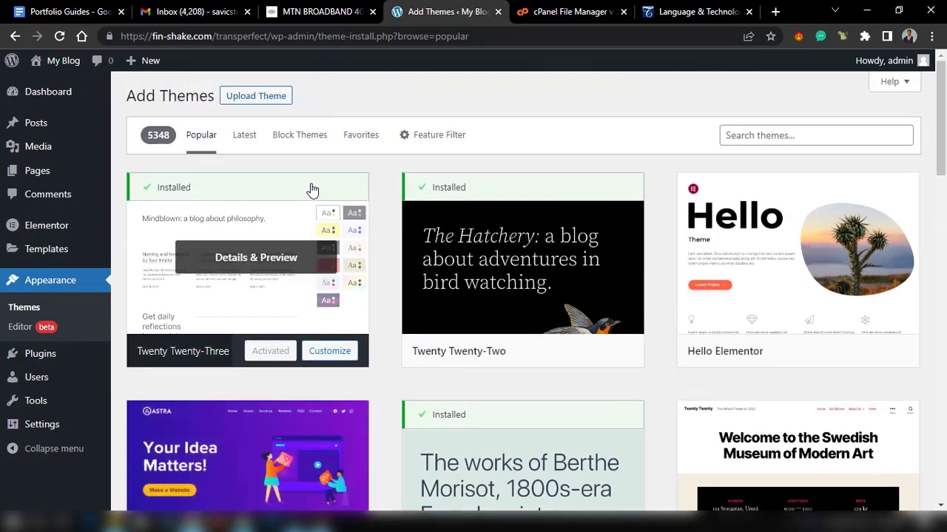
{"action": "scroll", "coordinate": [312, 190], "scroll_direction": "down", "scroll_amount": 4}
{"action": "scroll", "coordinate": [312, 189], "scroll_direction": "up", "scroll_amount": 1}
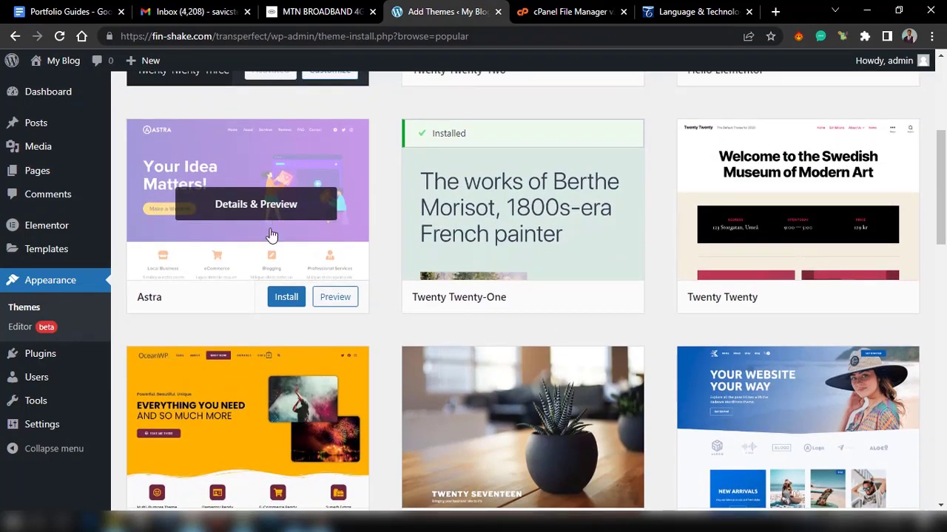
{"action": "left_click", "coordinate": [289, 300]}
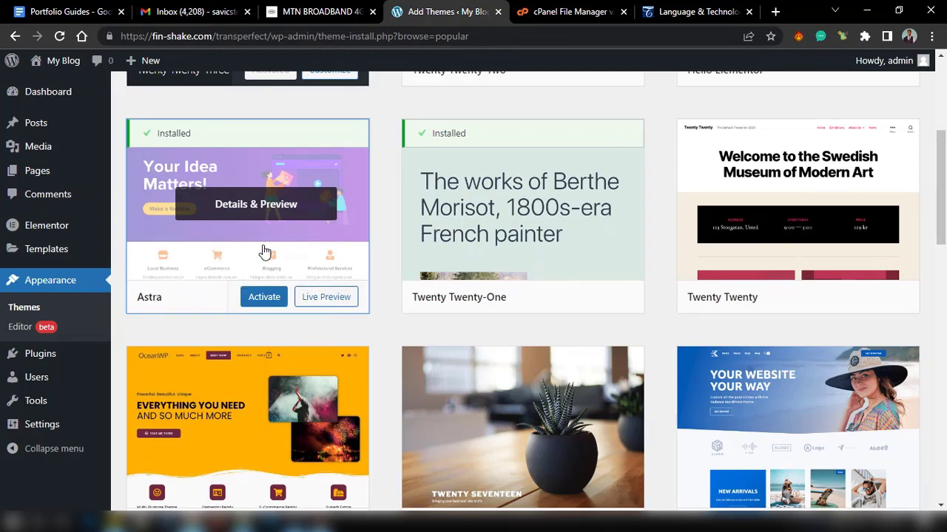
Activate the Astra theme and look over the installed themes
{"action": "scroll", "coordinate": [265, 252], "scroll_direction": "up", "scroll_amount": 2}
{"action": "scroll", "coordinate": [265, 252], "scroll_direction": "down", "scroll_amount": 2}
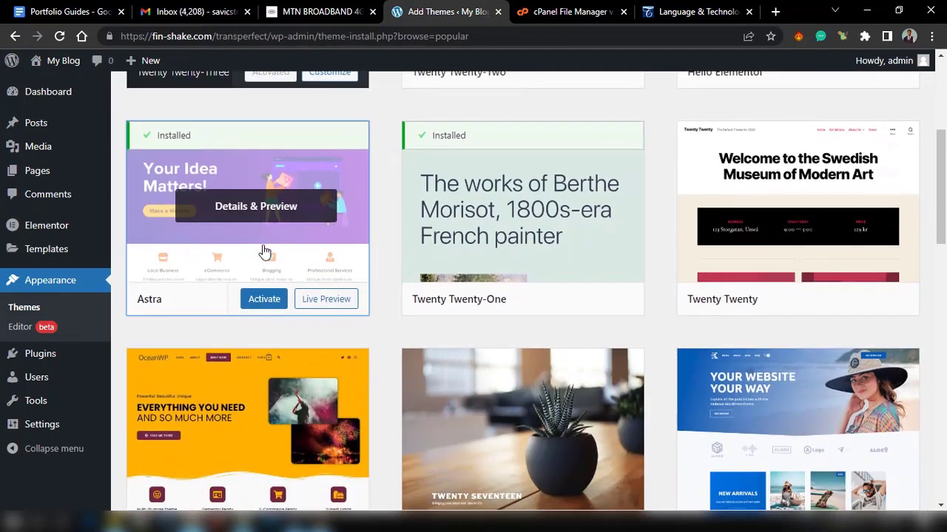
{"action": "left_click", "coordinate": [265, 300]}
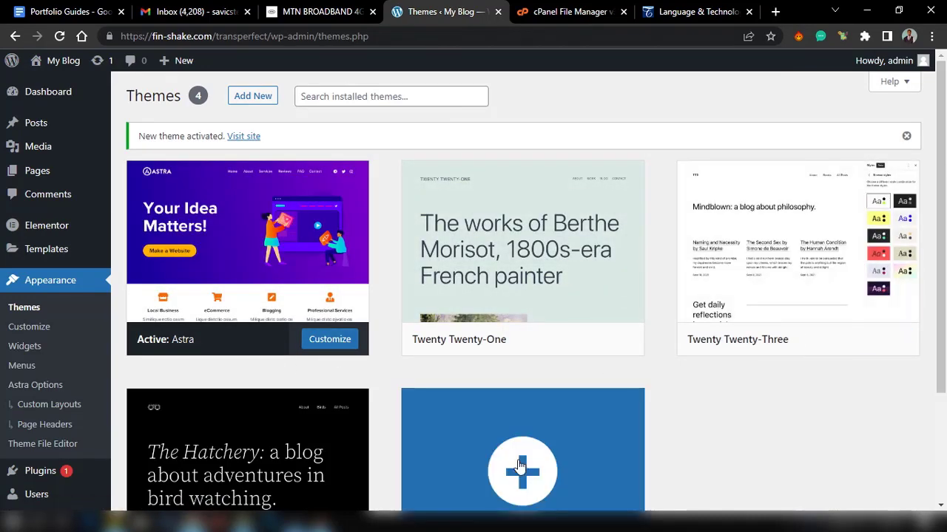
{"action": "scroll", "coordinate": [501, 393], "scroll_direction": "down", "scroll_amount": 1}
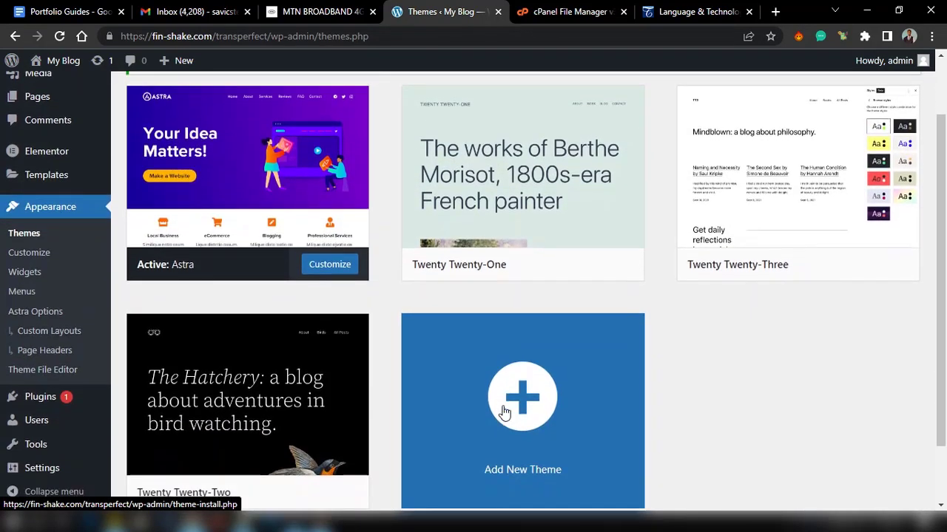
{"action": "scroll", "coordinate": [503, 412], "scroll_direction": "up", "scroll_amount": 1}
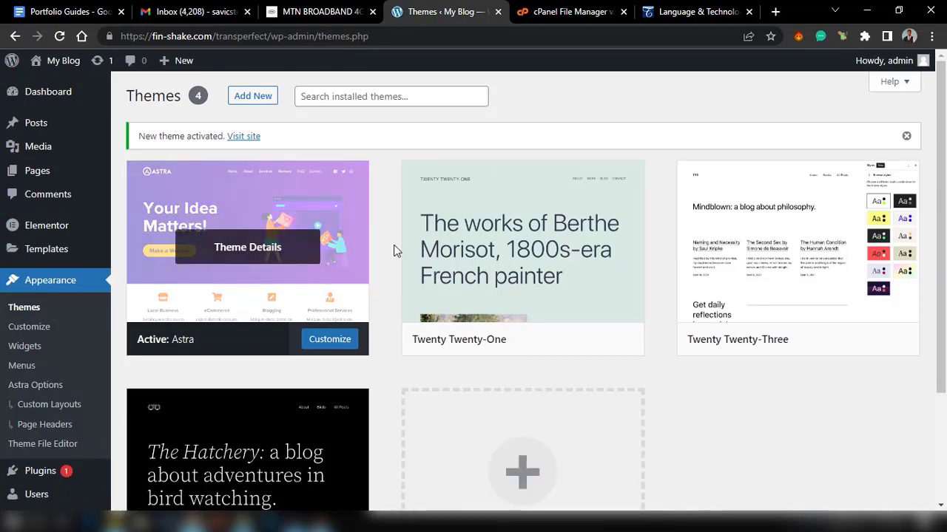
Examine the TransPerfect home page, especially its header and hero slider, as the design reference, and return to the WordPress Themes page
{"action": "left_click", "coordinate": [706, 13]}
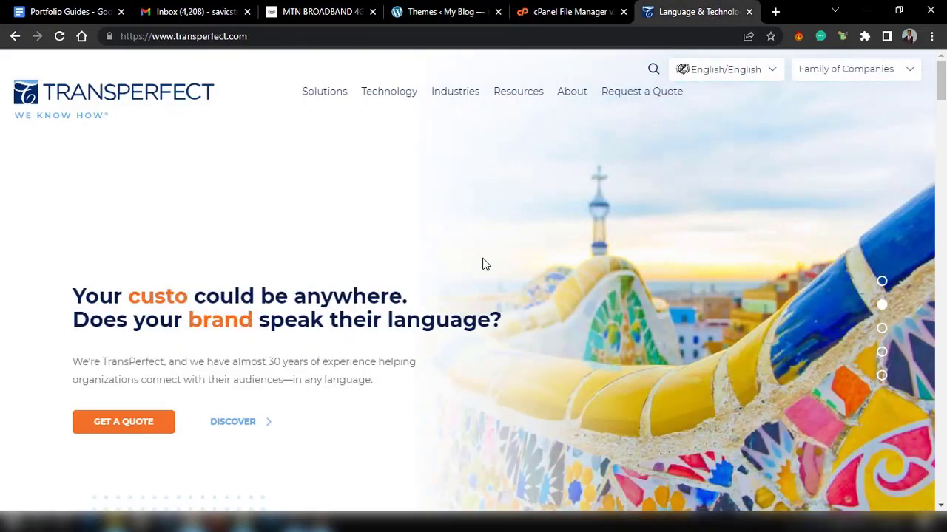
{"action": "scroll", "coordinate": [483, 259], "scroll_direction": "down", "scroll_amount": 15}
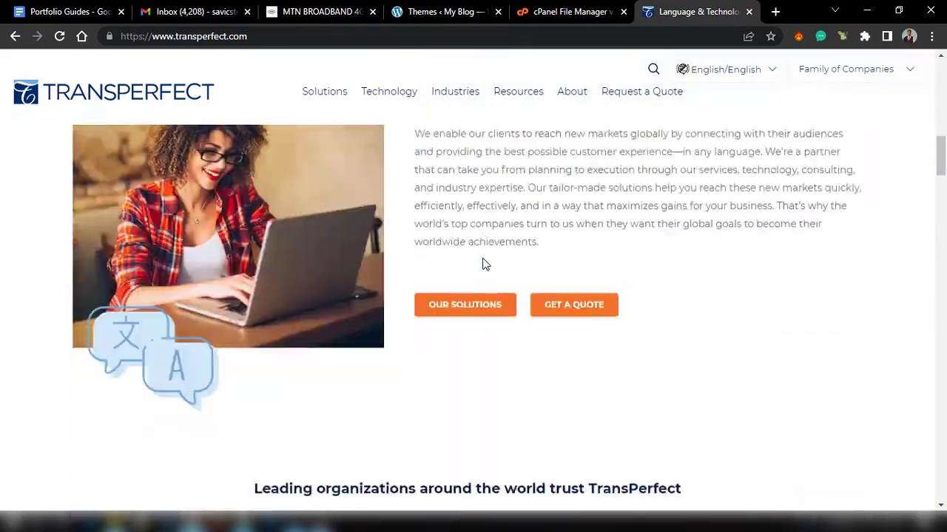
{"action": "scroll", "coordinate": [482, 264], "scroll_direction": "down", "scroll_amount": 6}
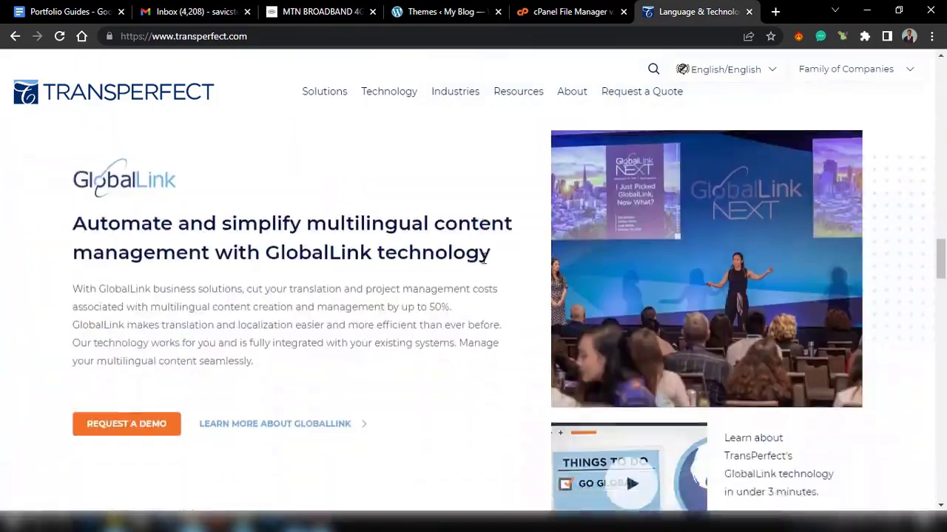
{"action": "scroll", "coordinate": [482, 264], "scroll_direction": "up", "scroll_amount": 12}
{"action": "scroll", "coordinate": [485, 265], "scroll_direction": "up", "scroll_amount": 6}
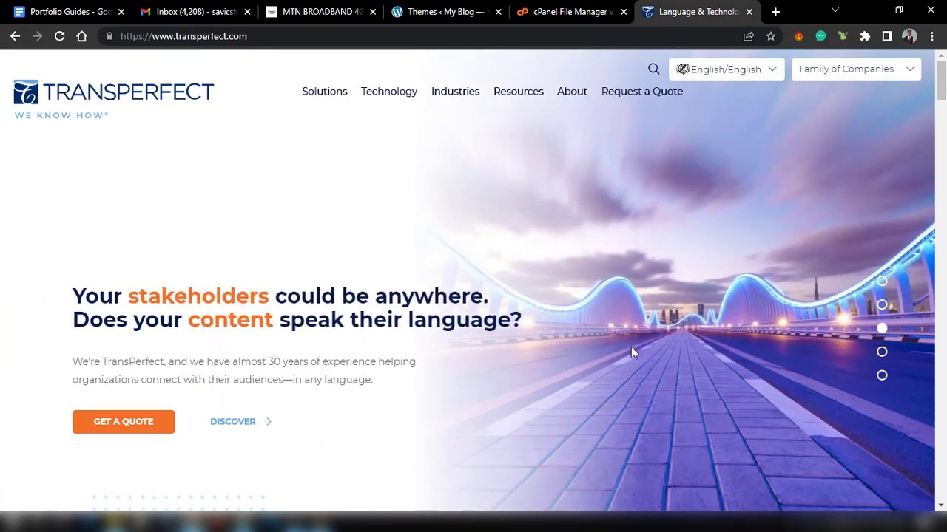
{"action": "scroll", "coordinate": [630, 347], "scroll_direction": "down", "scroll_amount": 1}
{"action": "scroll", "coordinate": [631, 347], "scroll_direction": "up", "scroll_amount": 1}
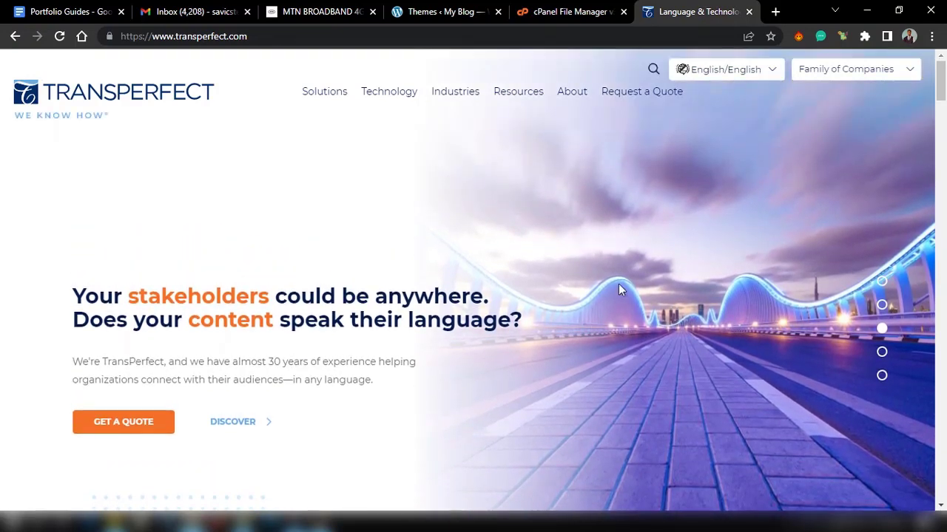
{"action": "scroll", "coordinate": [629, 365], "scroll_direction": "down", "scroll_amount": 1}
{"action": "scroll", "coordinate": [591, 359], "scroll_direction": "up", "scroll_amount": 1}
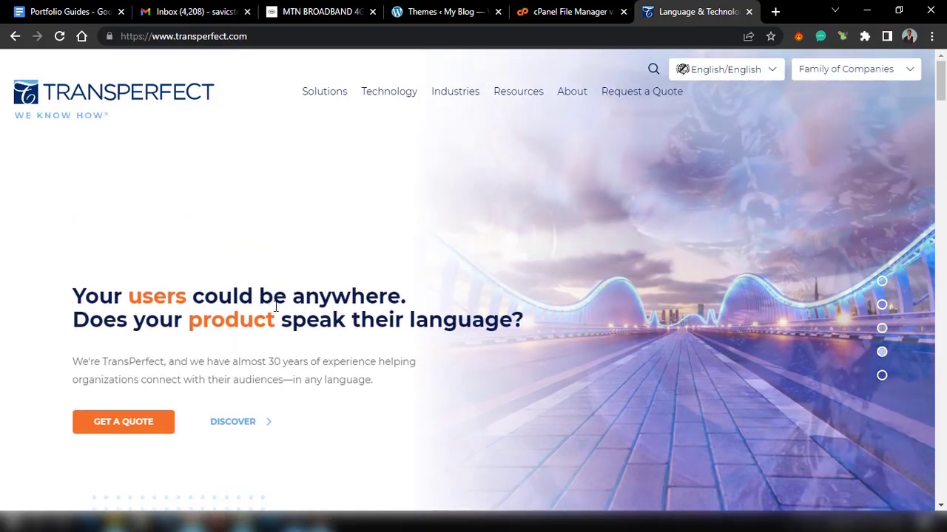
{"action": "scroll", "coordinate": [714, 284], "scroll_direction": "down", "scroll_amount": 1}
{"action": "scroll", "coordinate": [715, 283], "scroll_direction": "up", "scroll_amount": 1}
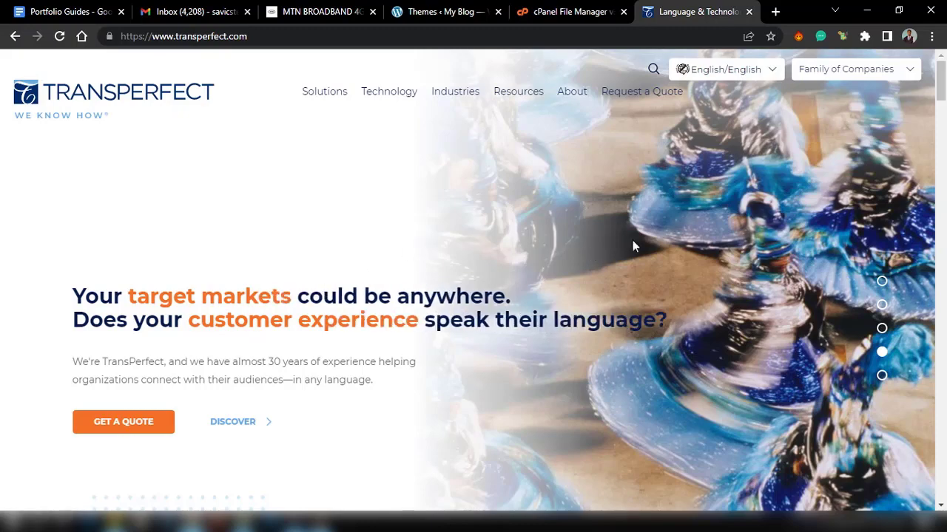
{"action": "scroll", "coordinate": [780, 229], "scroll_direction": "down", "scroll_amount": 2}
{"action": "scroll", "coordinate": [780, 229], "scroll_direction": "up", "scroll_amount": 2}
{"action": "scroll", "coordinate": [749, 169], "scroll_direction": "down", "scroll_amount": 1}
{"action": "scroll", "coordinate": [749, 169], "scroll_direction": "up", "scroll_amount": 1}
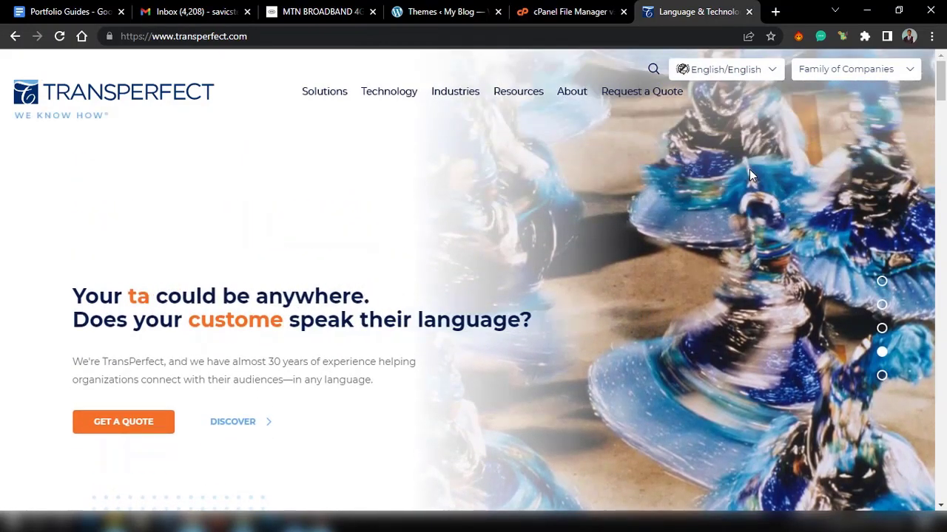
{"action": "scroll", "coordinate": [750, 170], "scroll_direction": "down", "scroll_amount": 1}
{"action": "scroll", "coordinate": [749, 170], "scroll_direction": "up", "scroll_amount": 1}
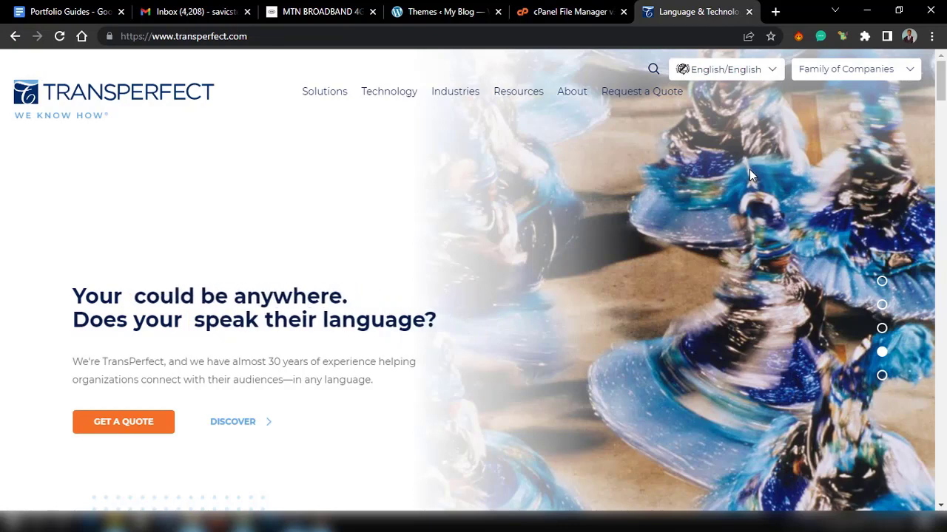
{"action": "scroll", "coordinate": [749, 175], "scroll_direction": "down", "scroll_amount": 1}
{"action": "scroll", "coordinate": [750, 175], "scroll_direction": "up", "scroll_amount": 1}
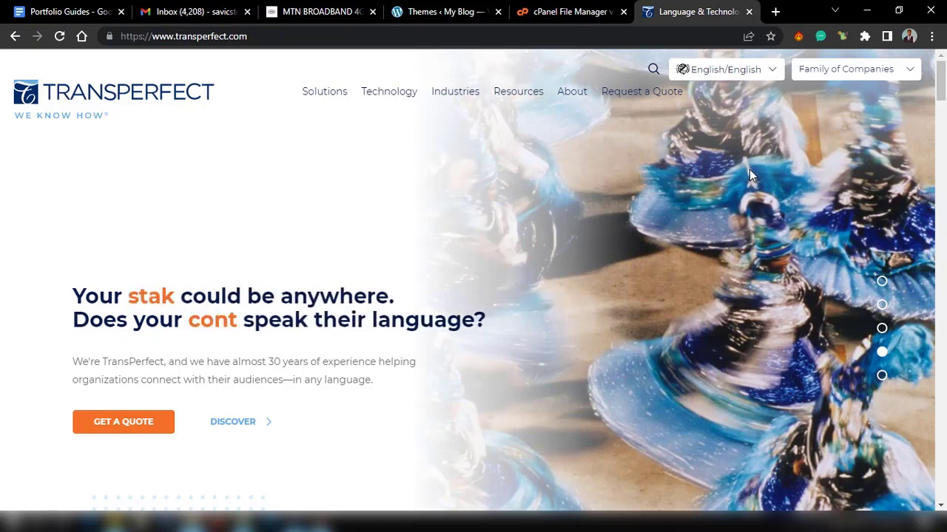
{"action": "left_click", "coordinate": [418, 13]}
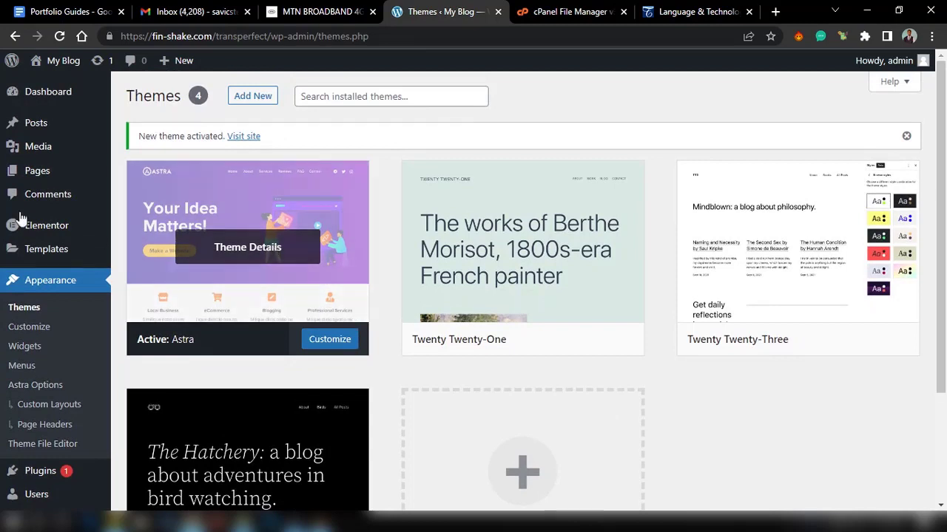
Open the site's front page in a new tab, look over its current layout, and return to the WordPress admin
{"action": "right_click", "coordinate": [74, 61]}
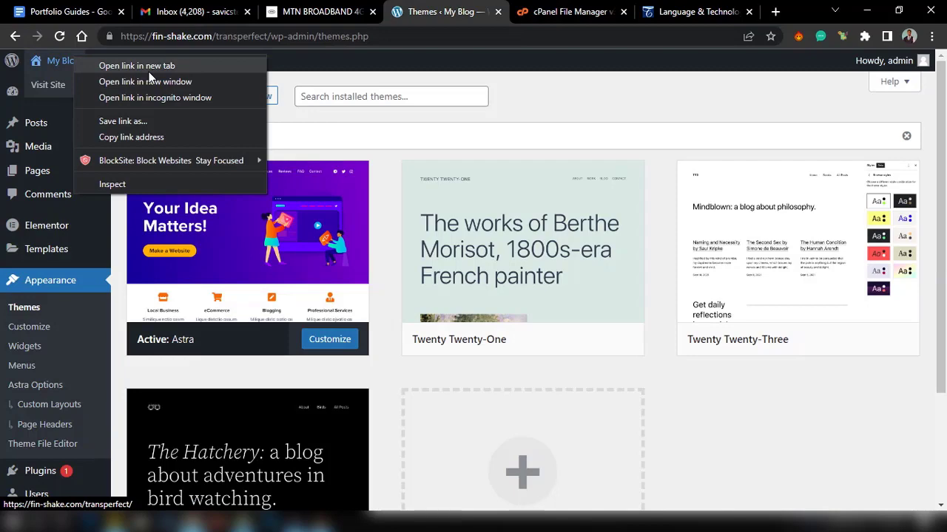
{"action": "left_click", "coordinate": [150, 72]}
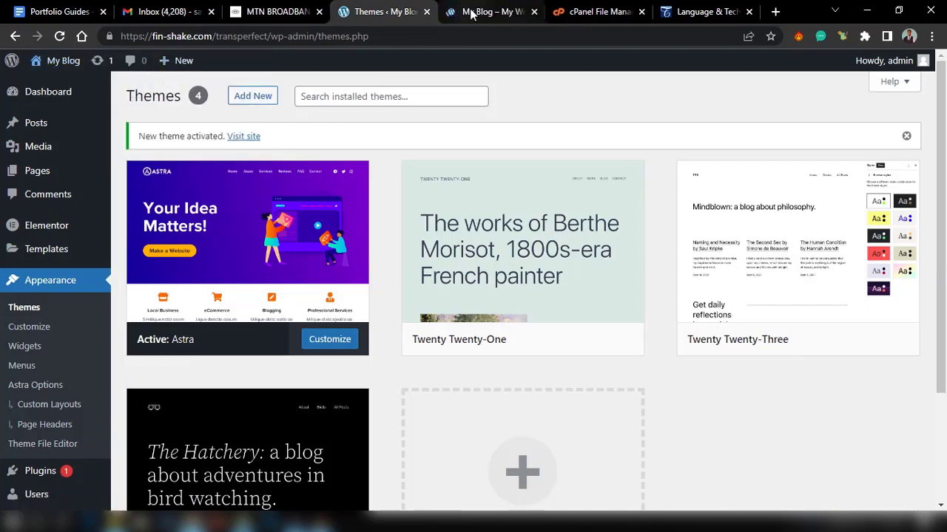
{"action": "left_click", "coordinate": [470, 13]}
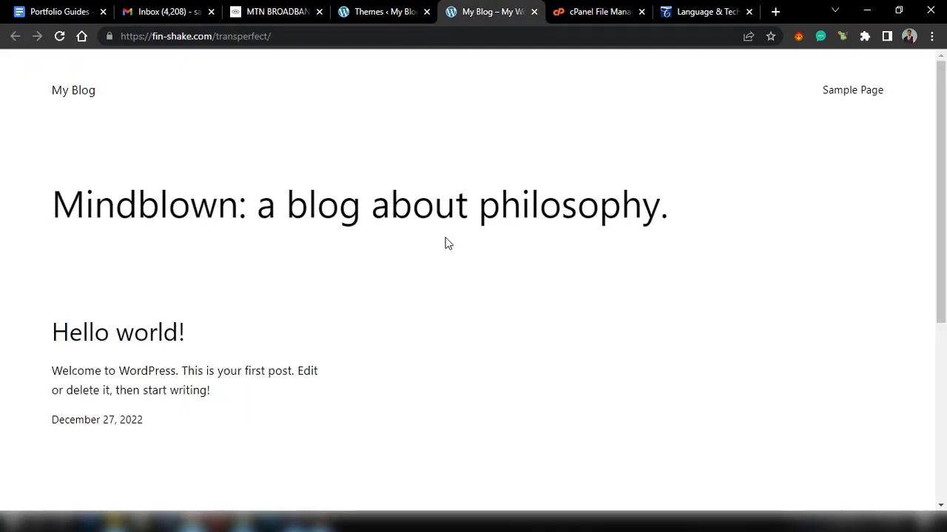
{"action": "scroll", "coordinate": [446, 242], "scroll_direction": "down", "scroll_amount": 4}
{"action": "scroll", "coordinate": [446, 243], "scroll_direction": "up", "scroll_amount": 5}
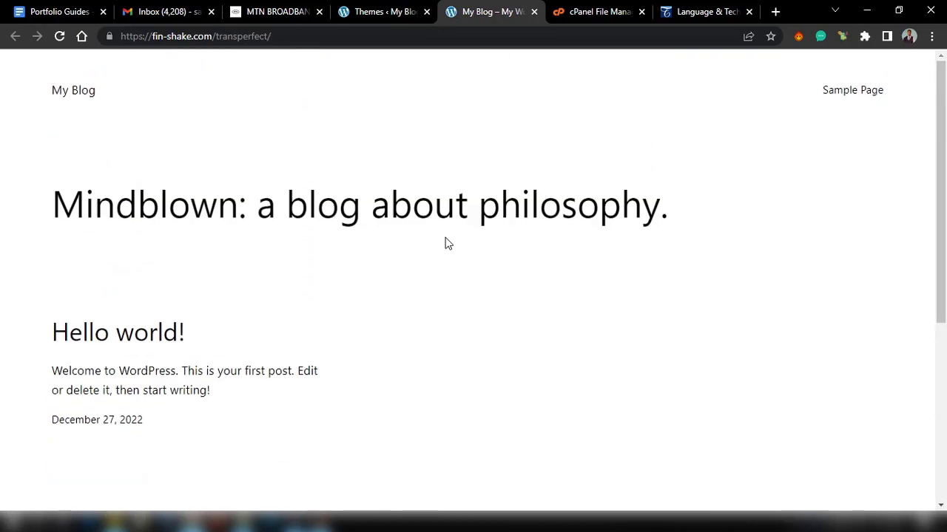
{"action": "scroll", "coordinate": [446, 242], "scroll_direction": "down", "scroll_amount": 4}
{"action": "scroll", "coordinate": [443, 243], "scroll_direction": "up", "scroll_amount": 5}
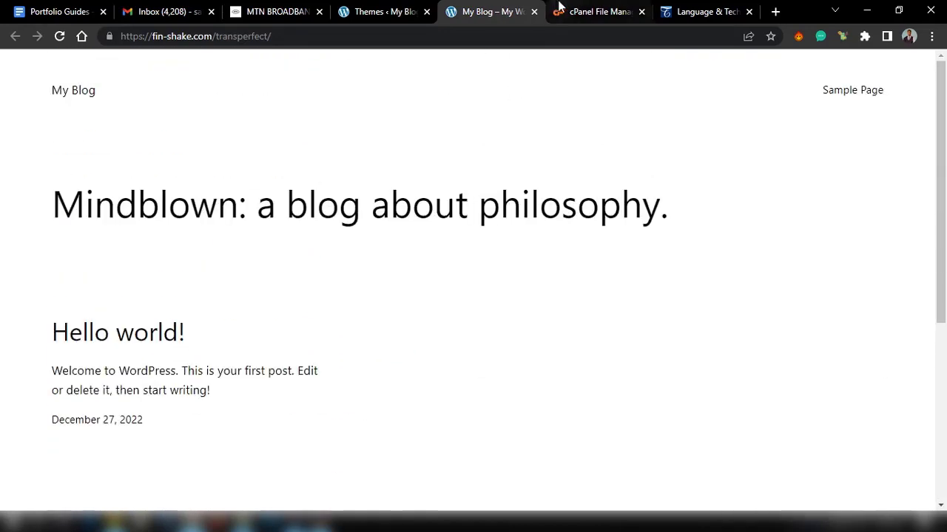
{"action": "left_click", "coordinate": [422, 11]}
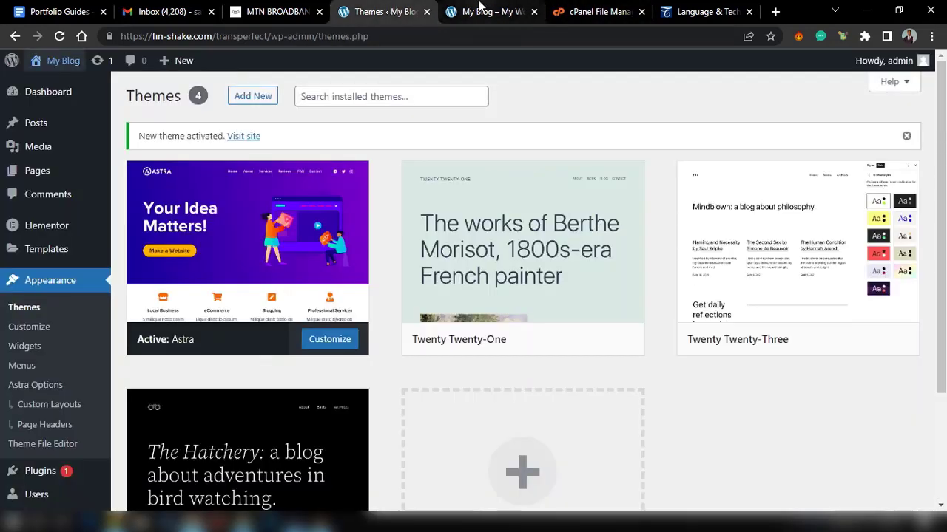
{"action": "left_click", "coordinate": [479, 6]}
{"action": "scroll", "coordinate": [458, 326], "scroll_direction": "down", "scroll_amount": 5}
{"action": "scroll", "coordinate": [458, 326], "scroll_direction": "up", "scroll_amount": 5}
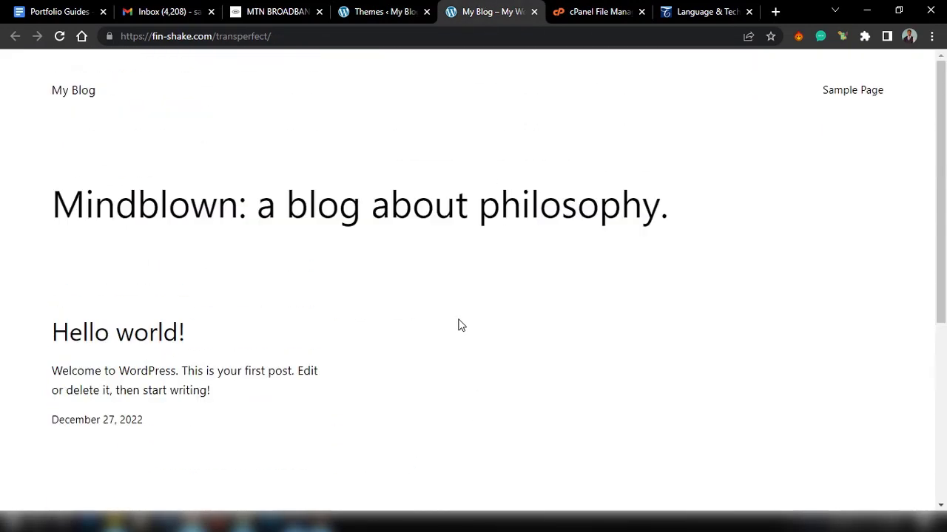
{"action": "left_click", "coordinate": [382, 16]}
{"action": "left_click", "coordinate": [481, 11]}
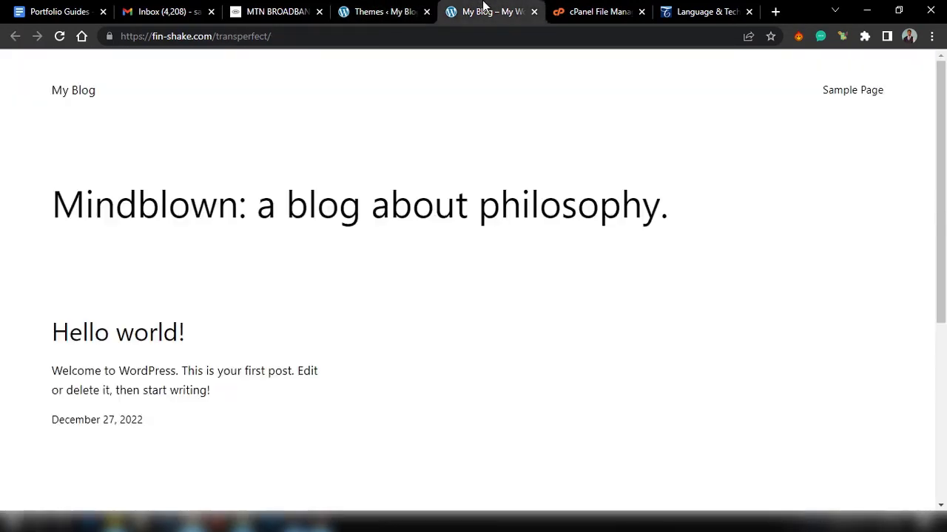
{"action": "scroll", "coordinate": [454, 310], "scroll_direction": "down", "scroll_amount": 5}
{"action": "scroll", "coordinate": [454, 310], "scroll_direction": "up", "scroll_amount": 5}
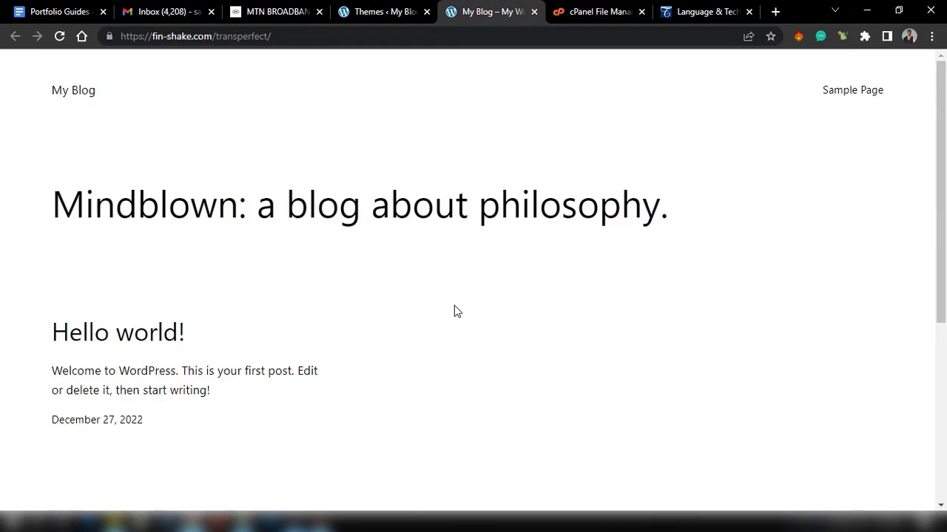
{"action": "left_click", "coordinate": [385, 9]}
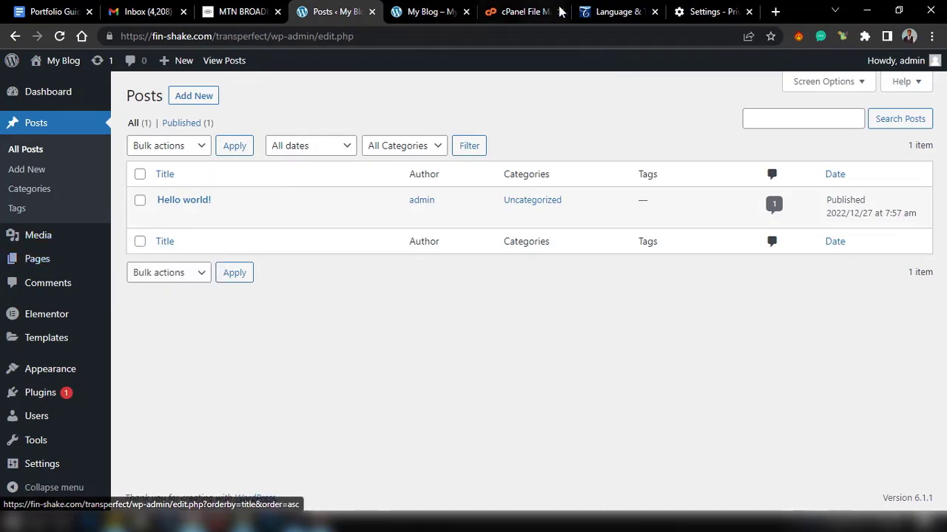
Examine the TransPerfect header's navigation items and their dropdown mega menus, including Solutions, Technology, Industries and Resources
{"action": "left_click", "coordinate": [613, 12]}
{"action": "mouse_move", "coordinate": [519, 91]}
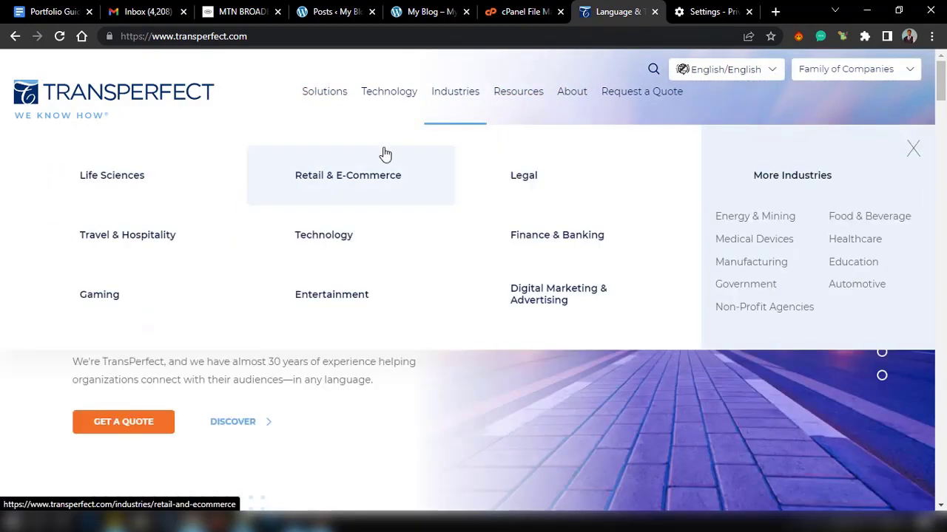
{"action": "mouse_move", "coordinate": [348, 102]}
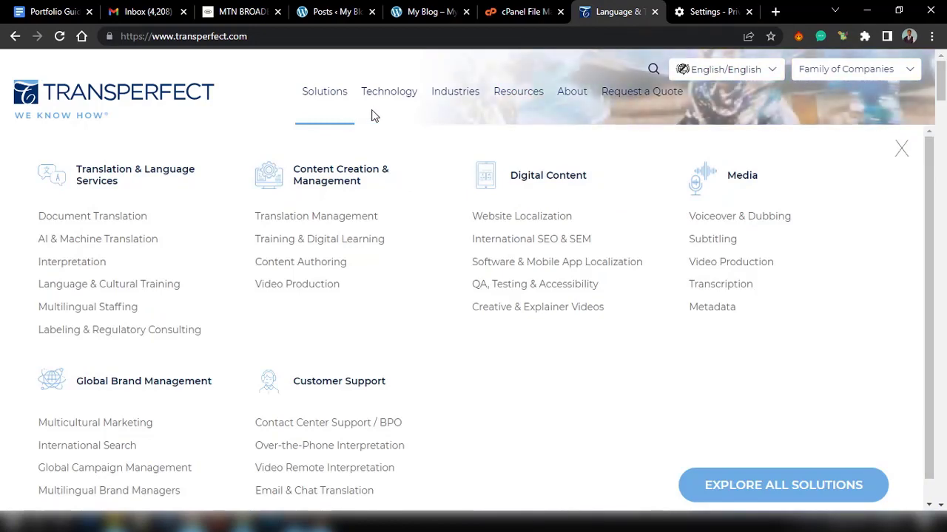
{"action": "mouse_move", "coordinate": [446, 116]}
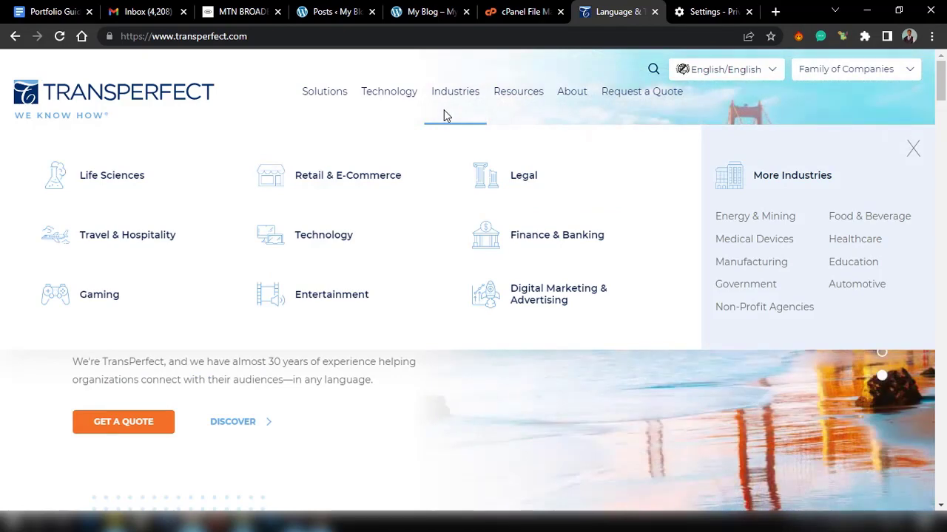
{"action": "mouse_move", "coordinate": [581, 107]}
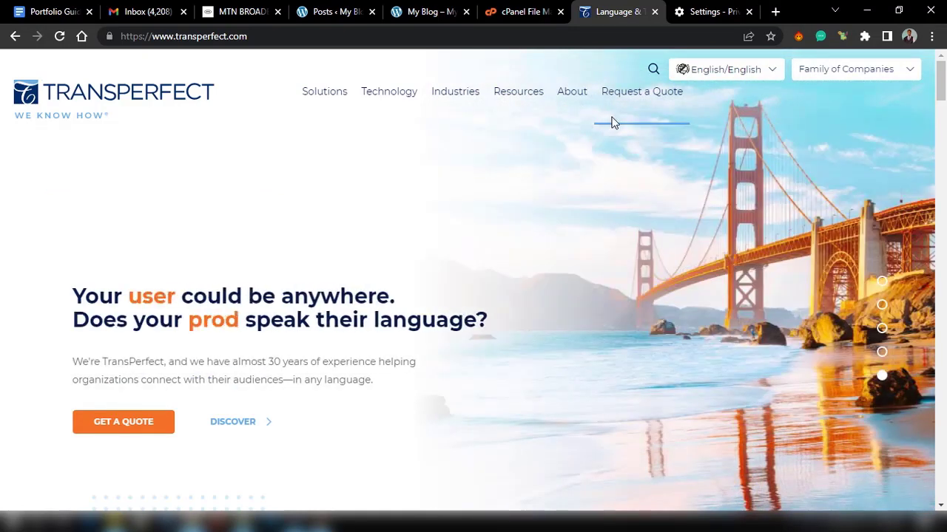
{"action": "mouse_move", "coordinate": [423, 128]}
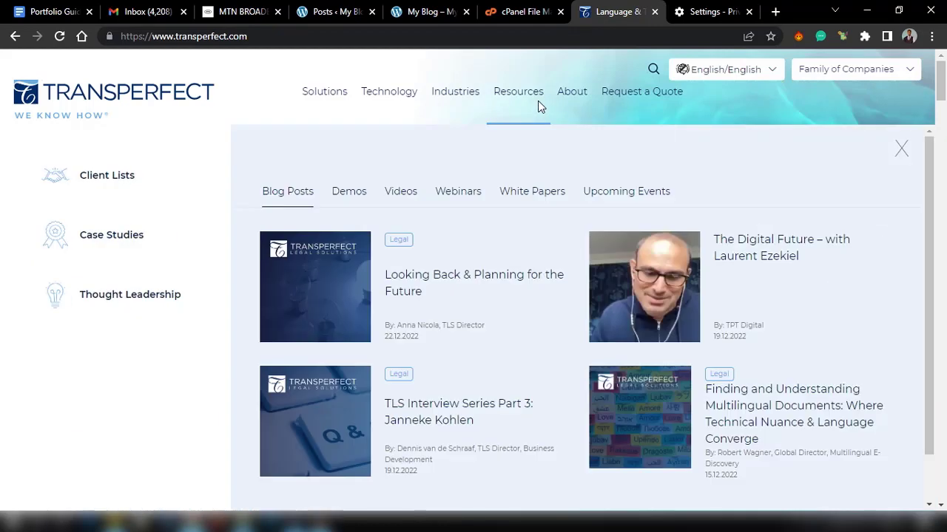
{"action": "mouse_move", "coordinate": [522, 120]}
{"action": "mouse_move", "coordinate": [368, 122]}
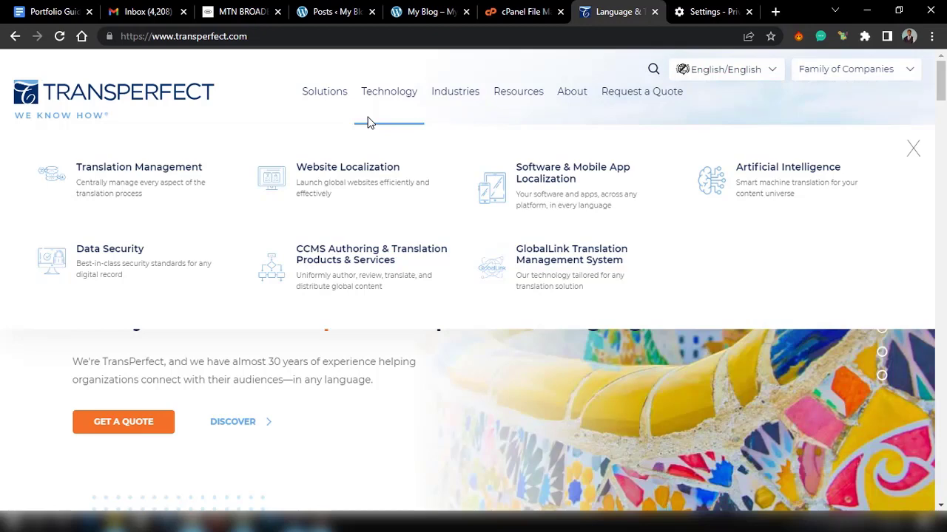
{"action": "mouse_move", "coordinate": [558, 126]}
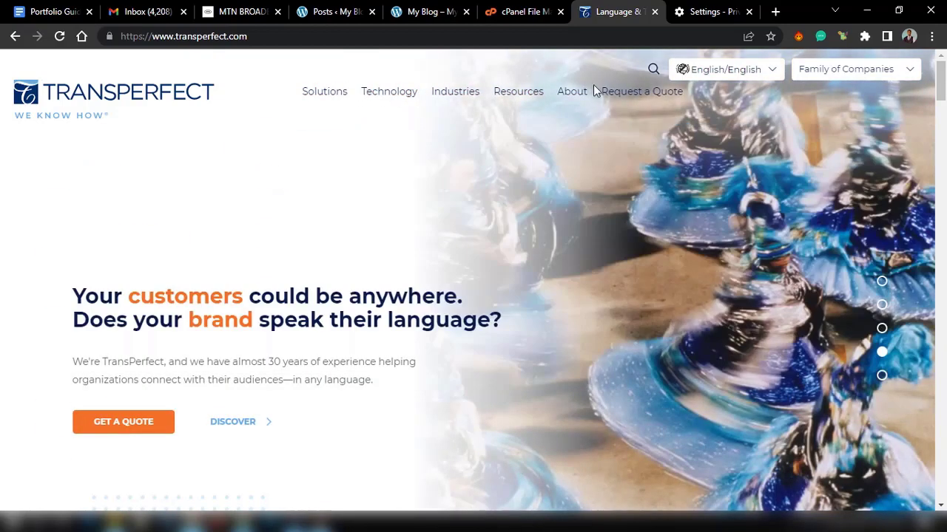
{"action": "mouse_move", "coordinate": [395, 96]}
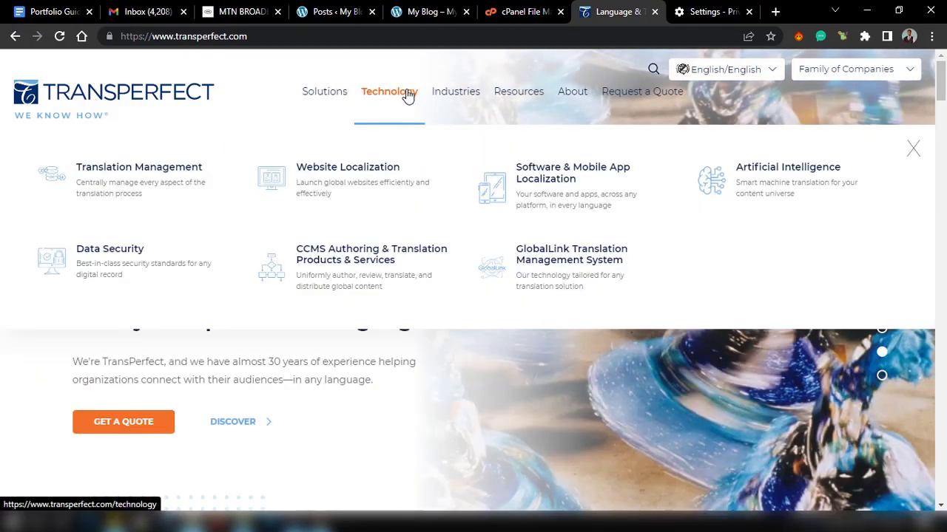
{"action": "mouse_move", "coordinate": [519, 96]}
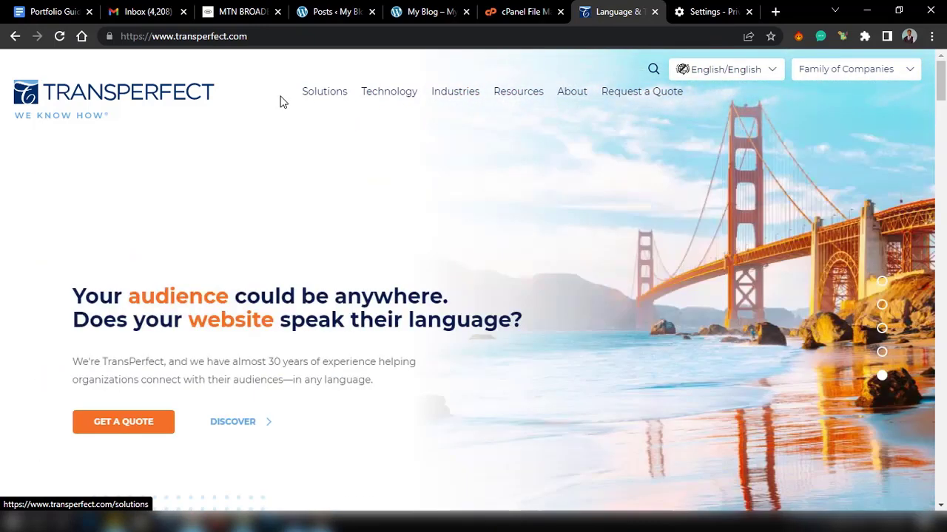
In the WordPress admin, create a navigation menu named Main Menu and assign it to the Primary Menu display location
{"action": "left_click", "coordinate": [320, 13]}
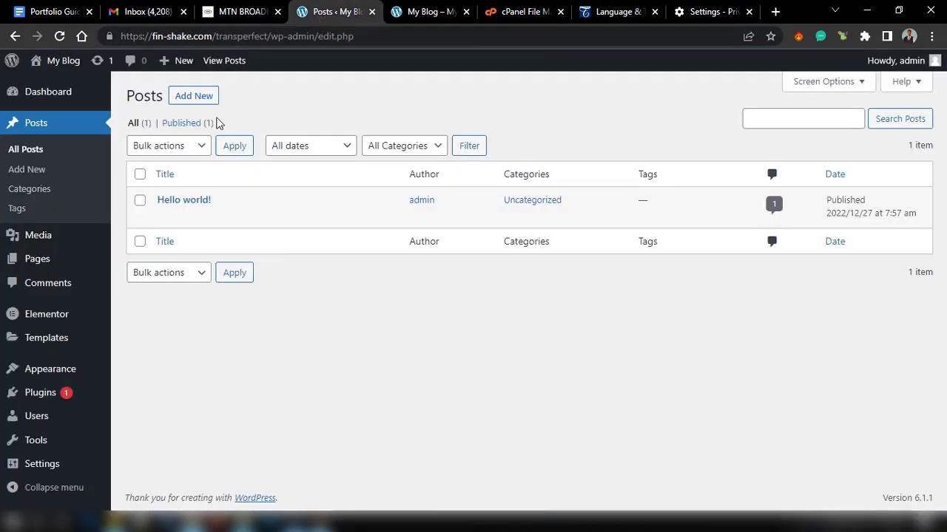
{"action": "mouse_move", "coordinate": [11, 374]}
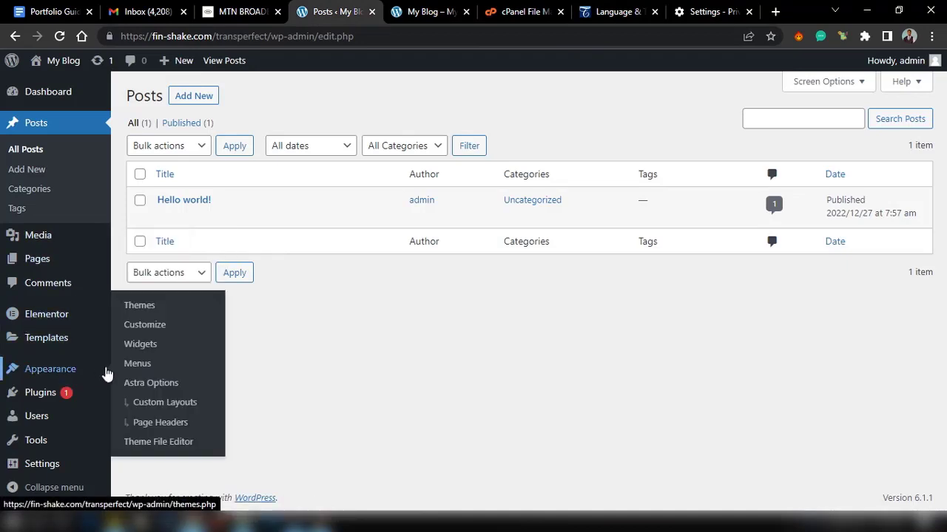
{"action": "left_click", "coordinate": [137, 373]}
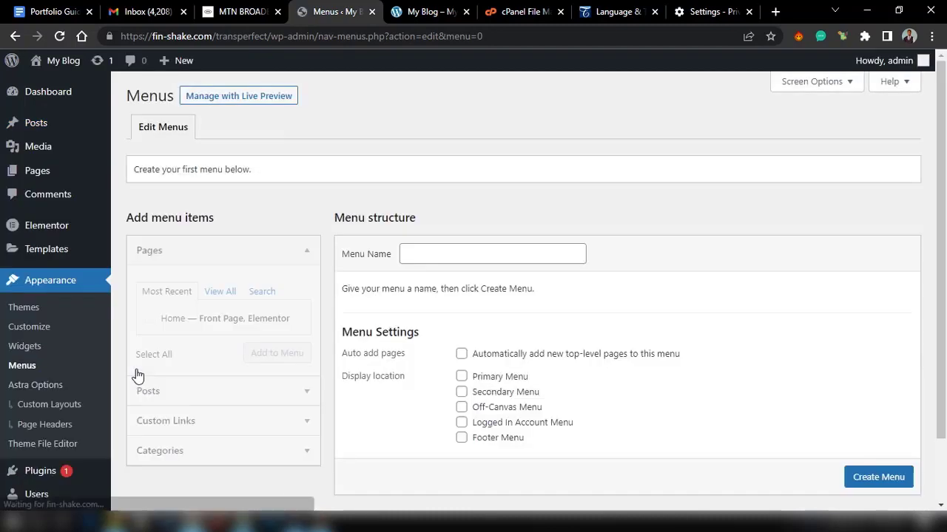
{"action": "left_click", "coordinate": [456, 259]}
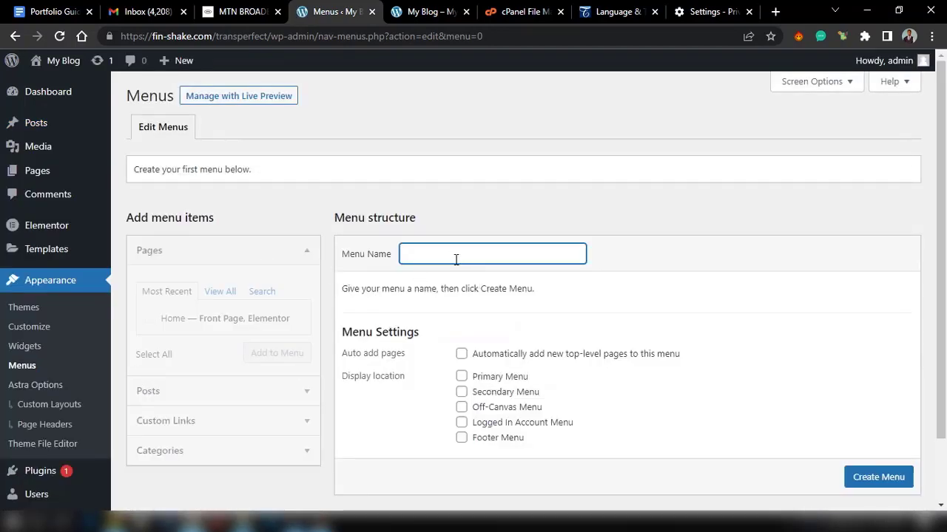
{"action": "type", "text": "Ma"}
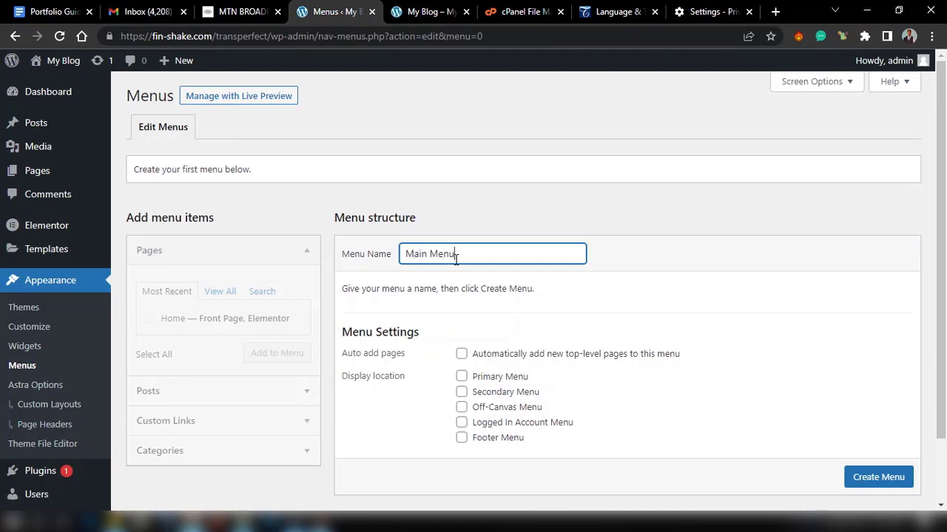
{"action": "type", "text": "in Menu"}
{"action": "left_click", "coordinate": [462, 378]}
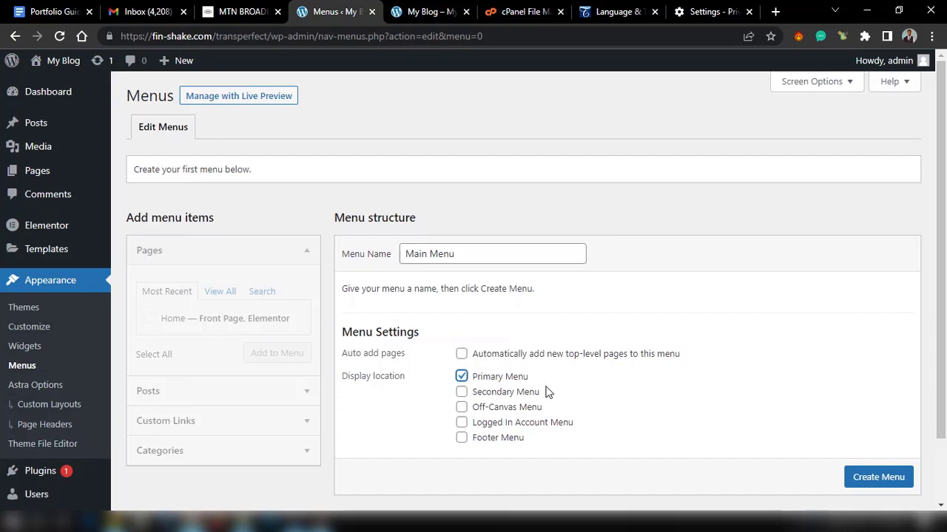
{"action": "scroll", "coordinate": [860, 474], "scroll_direction": "down", "scroll_amount": 1}
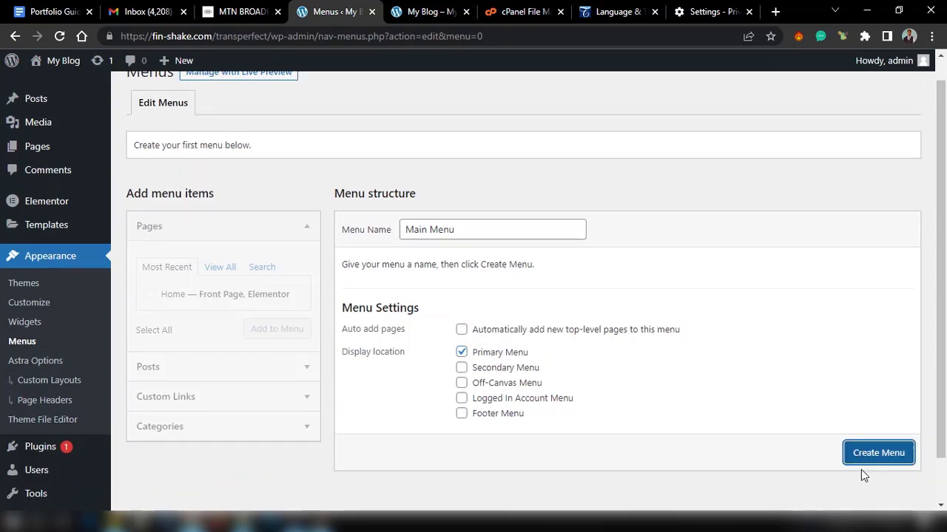
{"action": "left_click", "coordinate": [880, 456]}
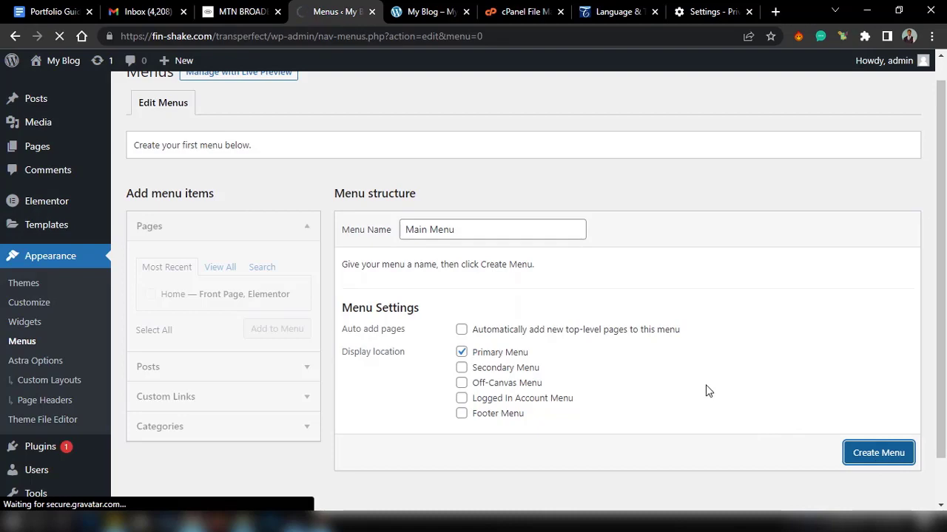
{"action": "scroll", "coordinate": [429, 359], "scroll_direction": "down", "scroll_amount": 1}
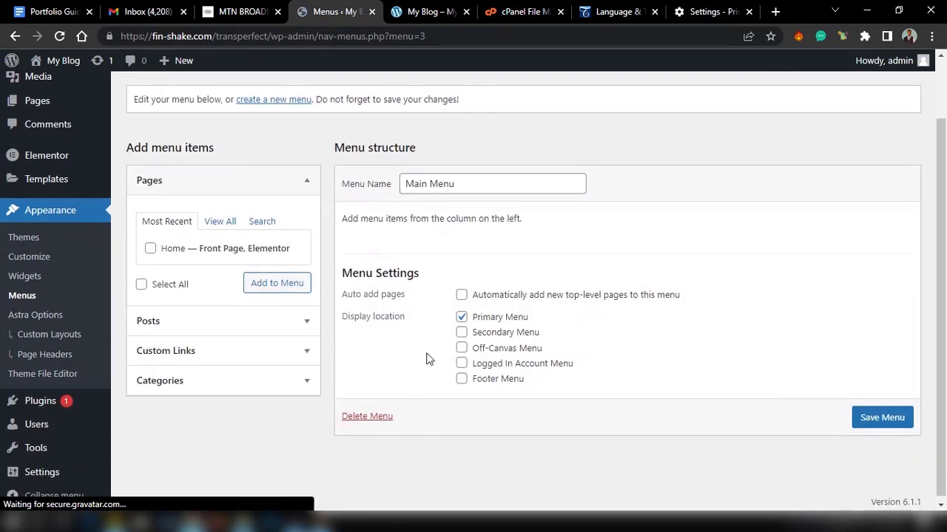
{"action": "scroll", "coordinate": [429, 359], "scroll_direction": "up", "scroll_amount": 1}
{"action": "scroll", "coordinate": [429, 360], "scroll_direction": "down", "scroll_amount": 1}
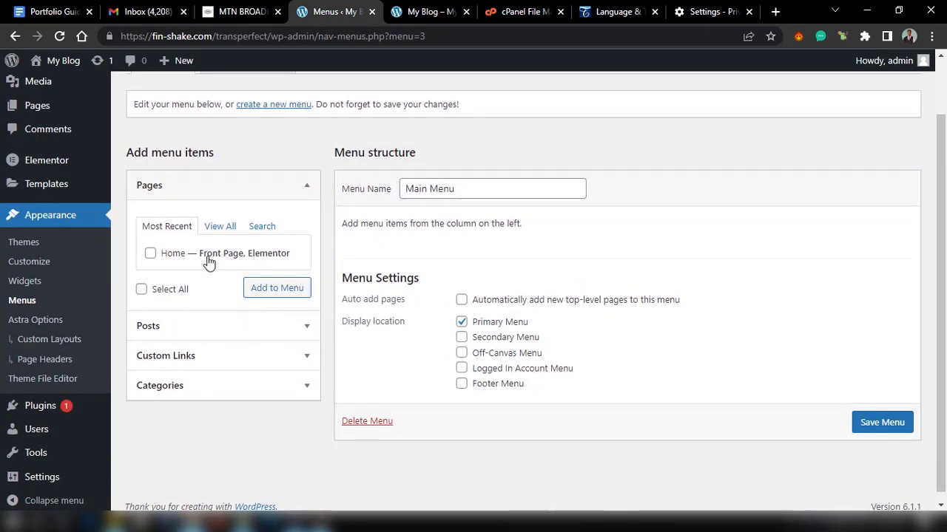
Check the TransPerfect header's navigation items, then add a custom link named About with the URL # to Main Menu
{"action": "left_click", "coordinate": [607, 8]}
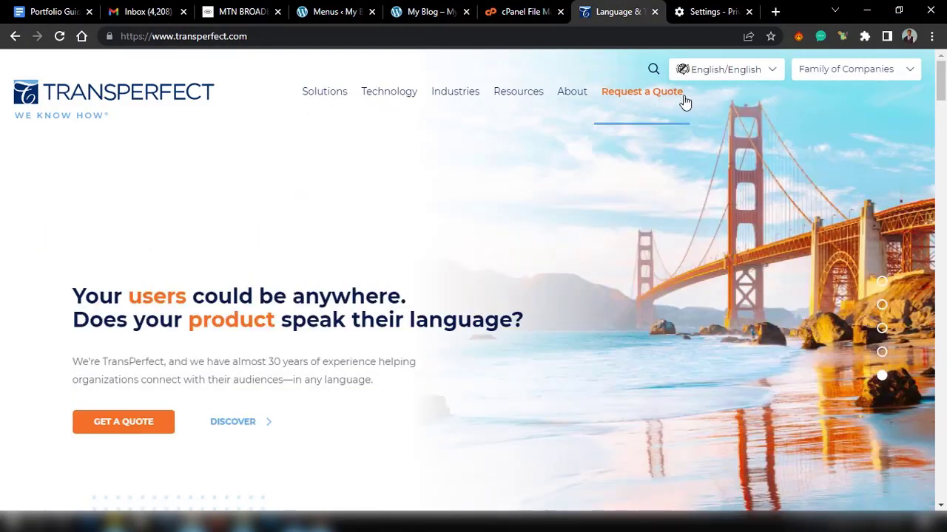
{"action": "mouse_move", "coordinate": [540, 104]}
{"action": "mouse_move", "coordinate": [320, 100]}
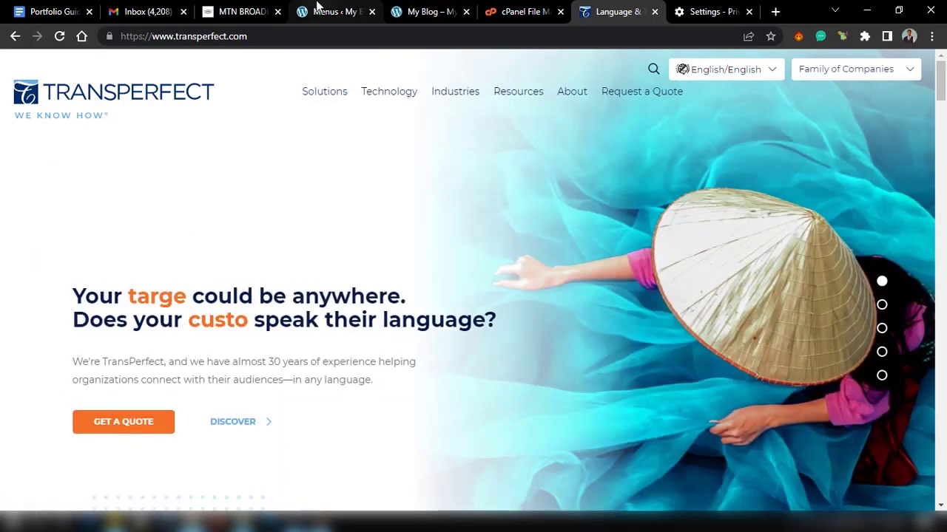
{"action": "left_click", "coordinate": [318, 9]}
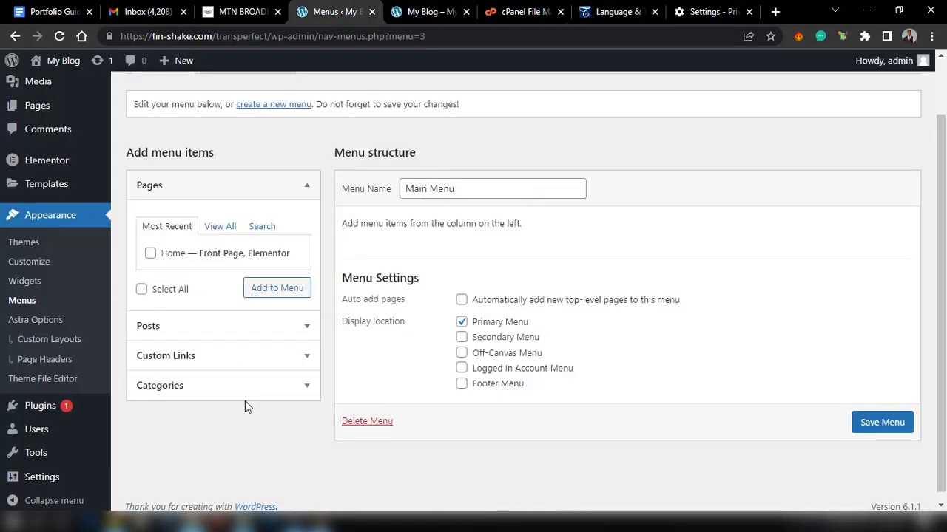
{"action": "left_click", "coordinate": [206, 356]}
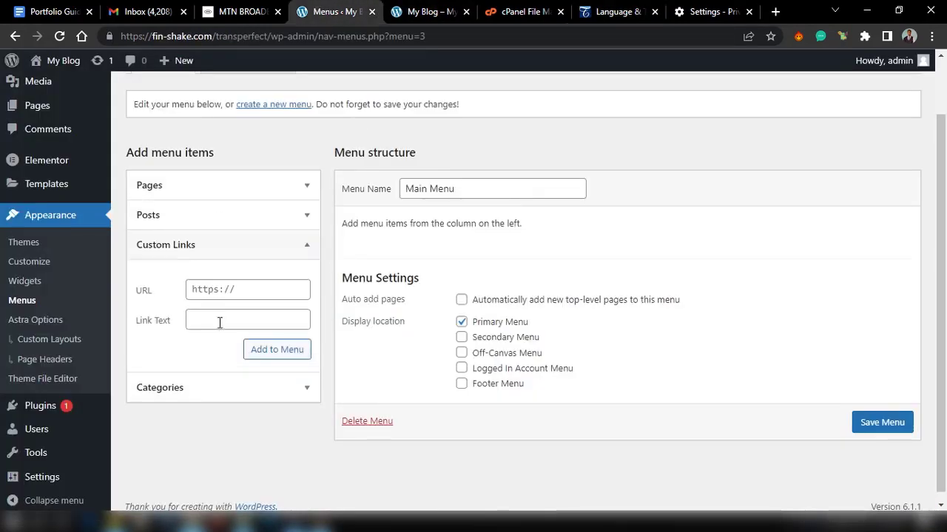
{"action": "left_click", "coordinate": [217, 291]}
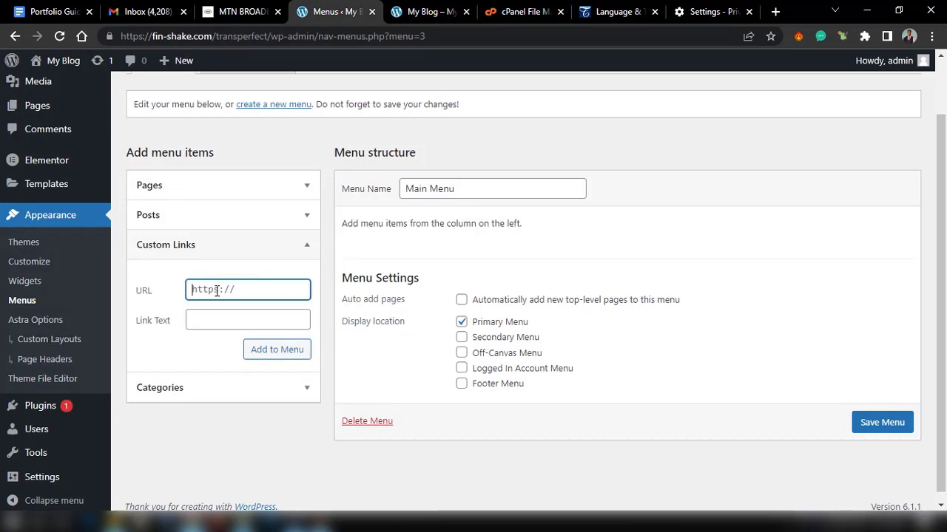
{"action": "type", "text": "@"}
{"action": "key", "text": "BackSpace"}
{"action": "left_click", "coordinate": [244, 320]}
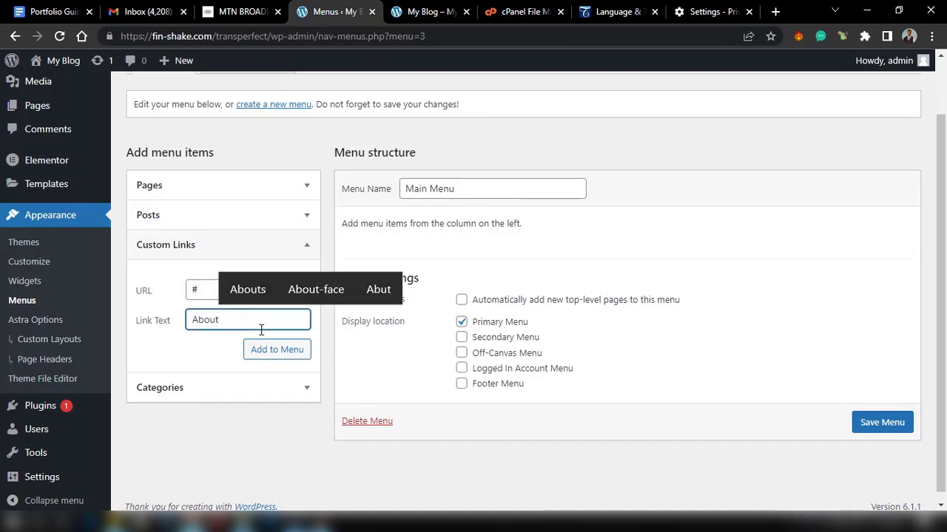
{"action": "left_click", "coordinate": [271, 352]}
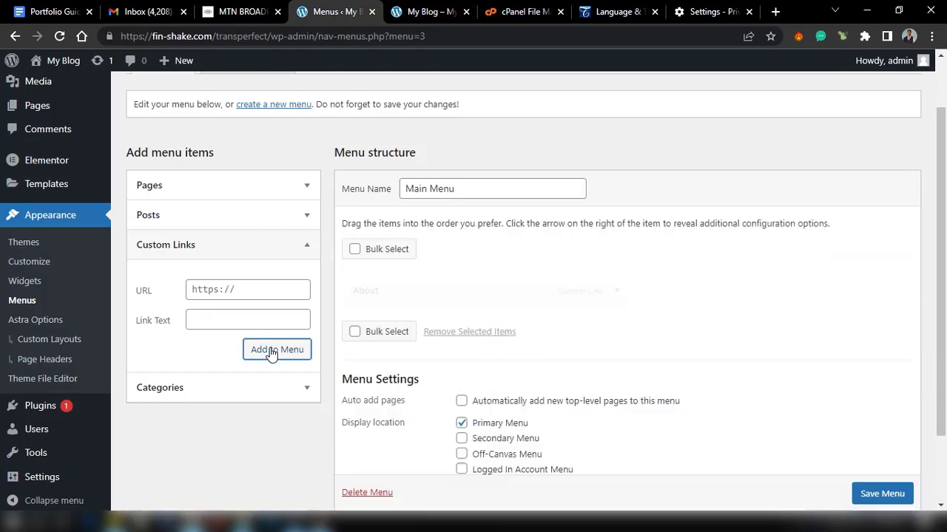
Add a custom link named Solutions with the URL # to Main Menu, checking the TransPerfect header for the label
{"action": "left_click", "coordinate": [220, 295]}
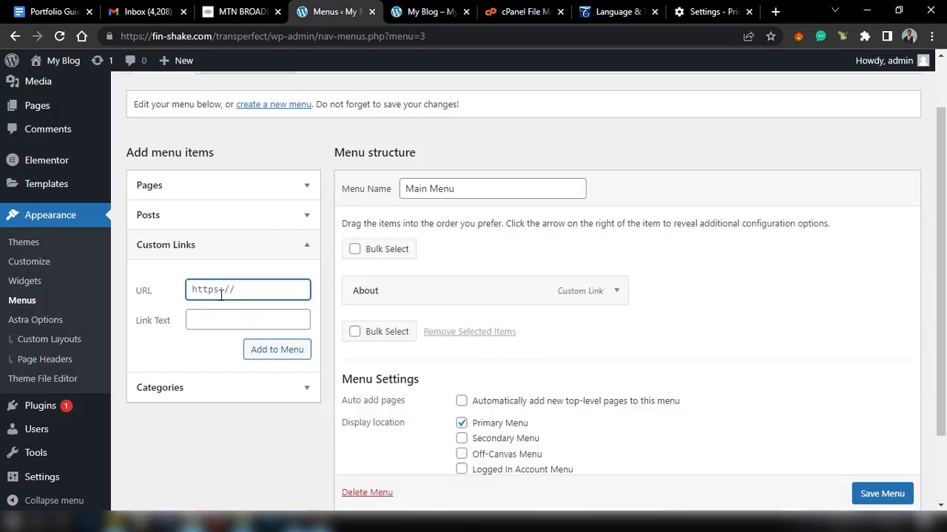
{"action": "type", "text": "$"}
{"action": "key", "text": "BackSpace"}
{"action": "type", "text": "#"}
{"action": "left_click", "coordinate": [217, 318]}
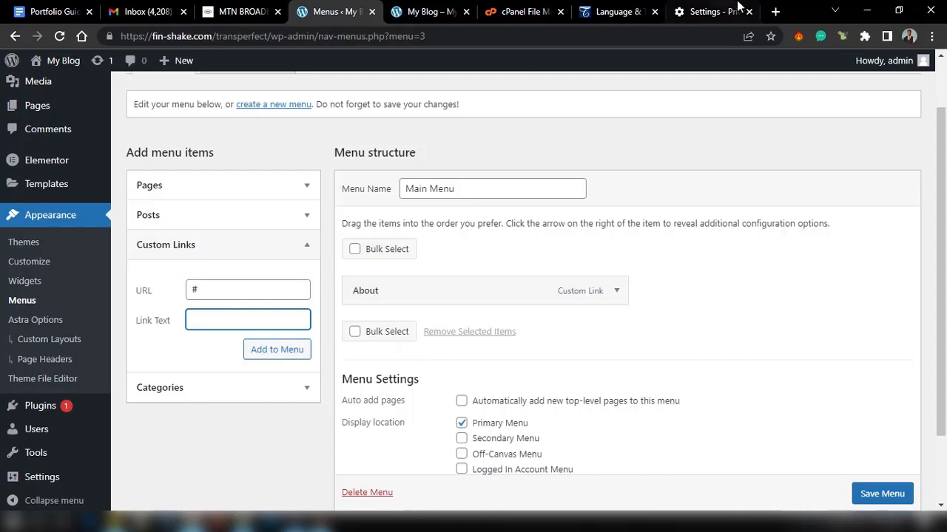
{"action": "left_click", "coordinate": [603, 15]}
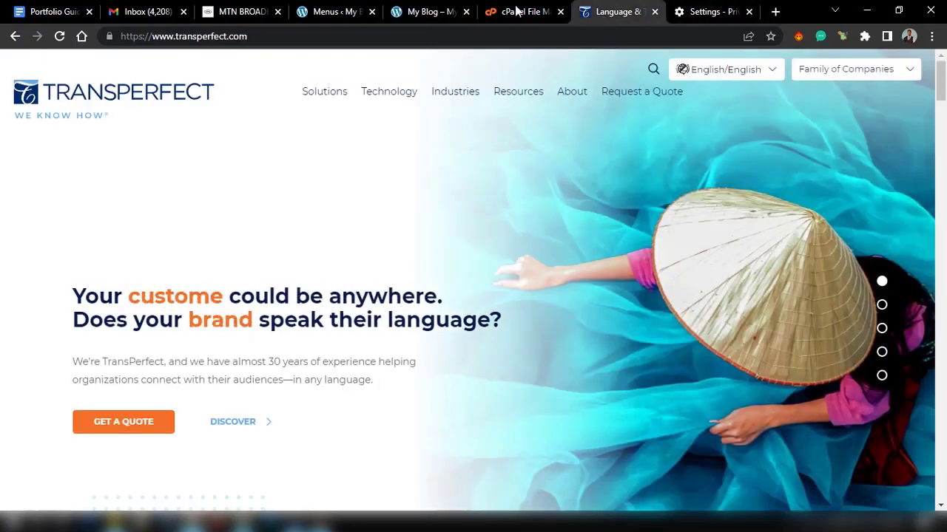
{"action": "left_click", "coordinate": [323, 9]}
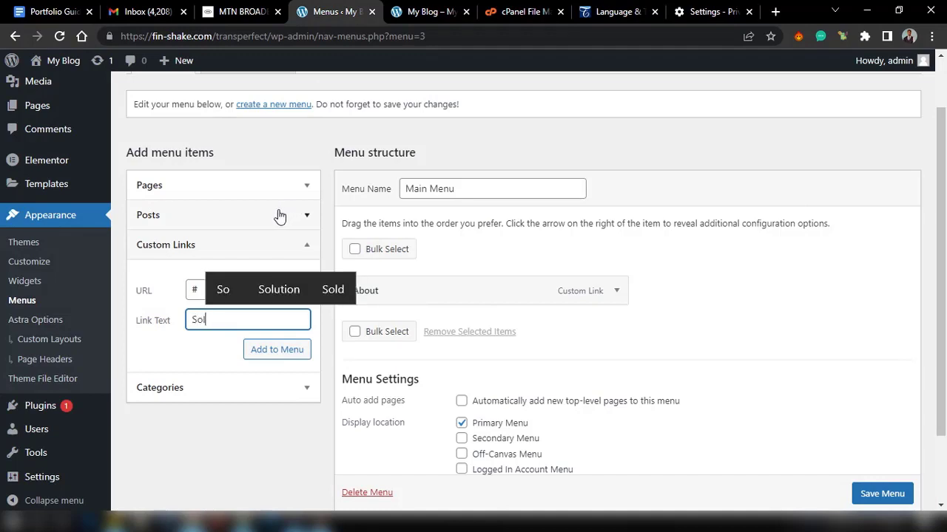
{"action": "left_click", "coordinate": [275, 277]}
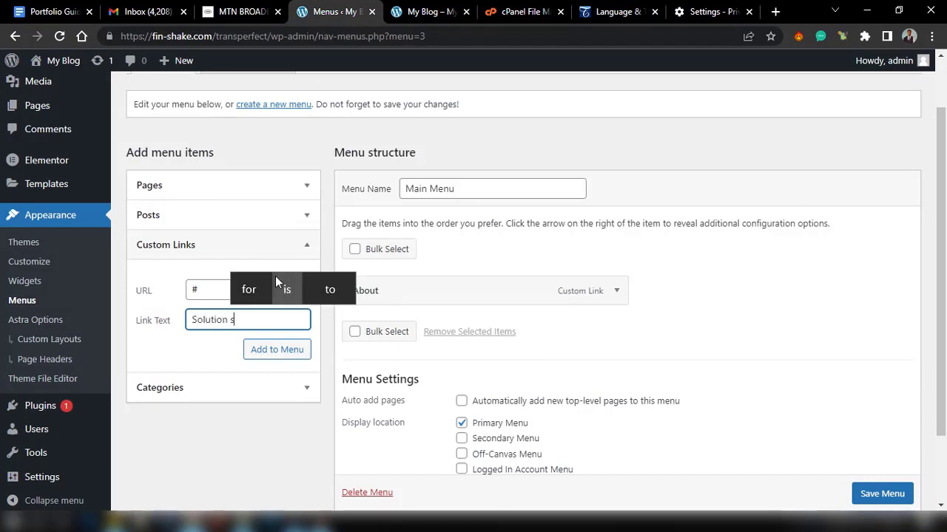
{"action": "type", "text": "s"}
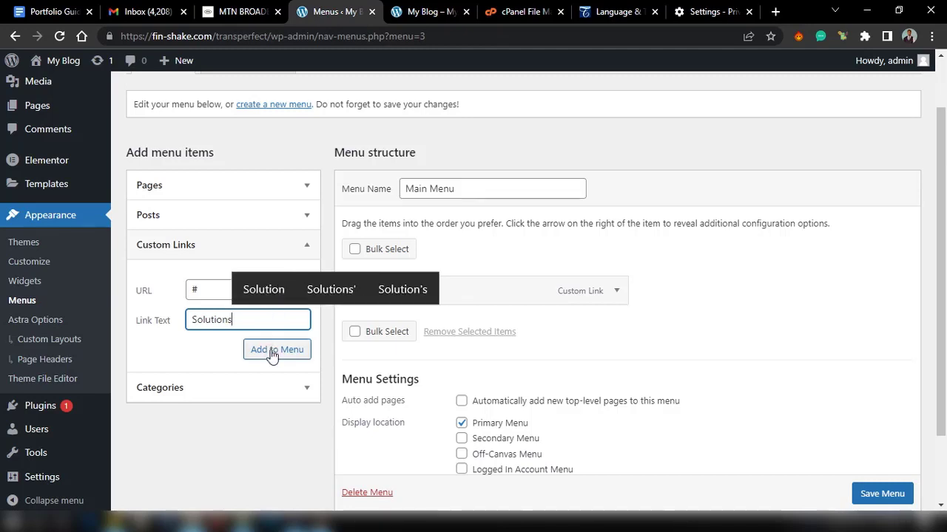
{"action": "left_click", "coordinate": [272, 355]}
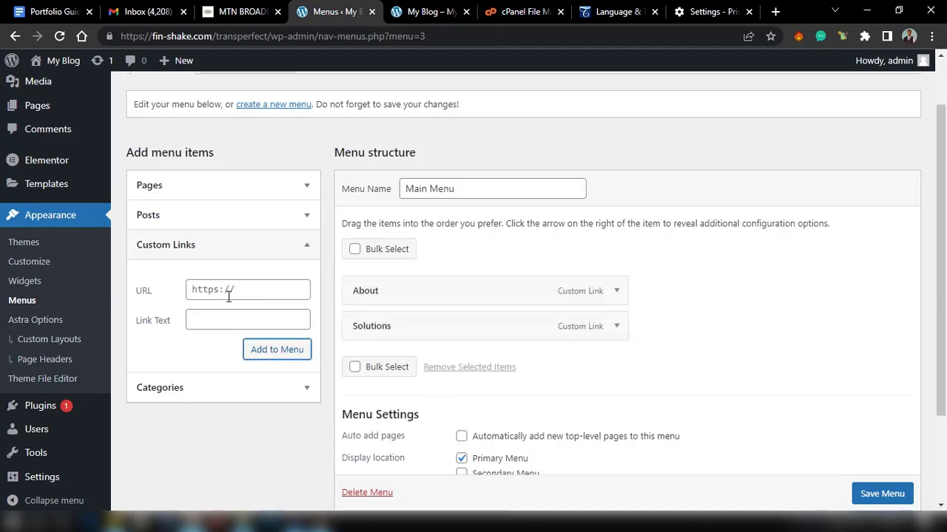
Add a custom link named Technology with the URL # to Main Menu
{"action": "left_click", "coordinate": [229, 318]}
{"action": "type", "text": "Tec"}
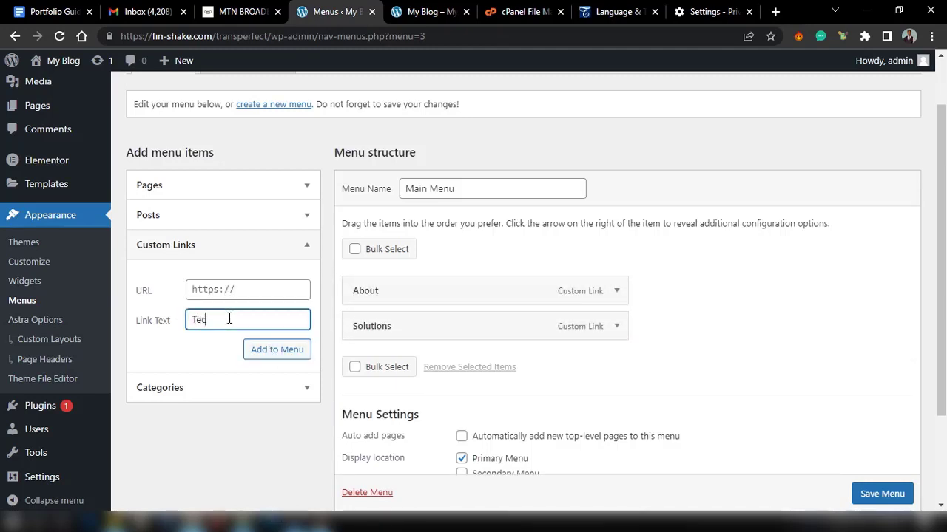
{"action": "type", "text": "hno"}
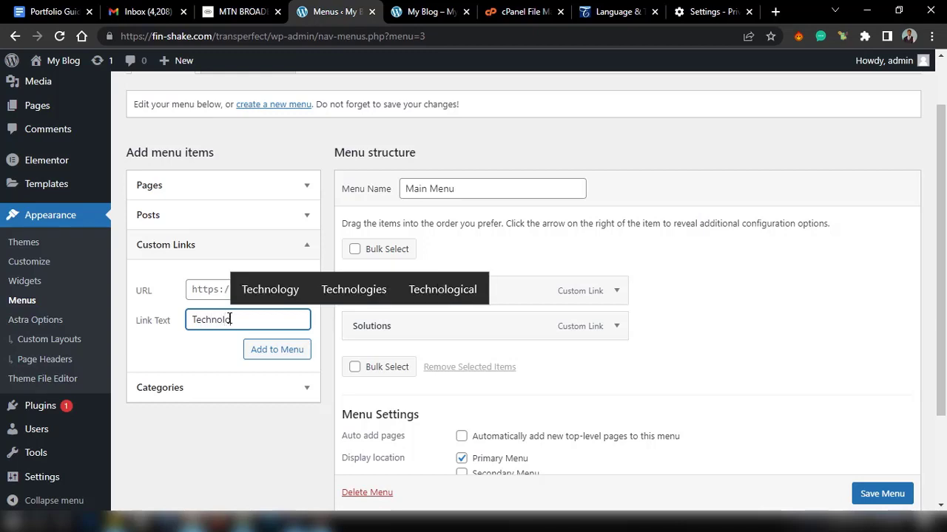
{"action": "type", "text": "lo"}
{"action": "left_click", "coordinate": [263, 294]}
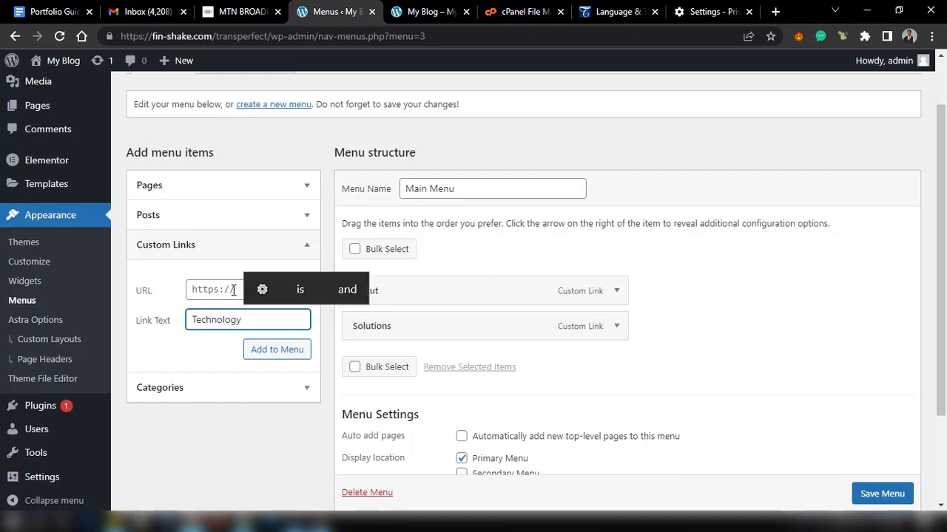
{"action": "left_click", "coordinate": [233, 290]}
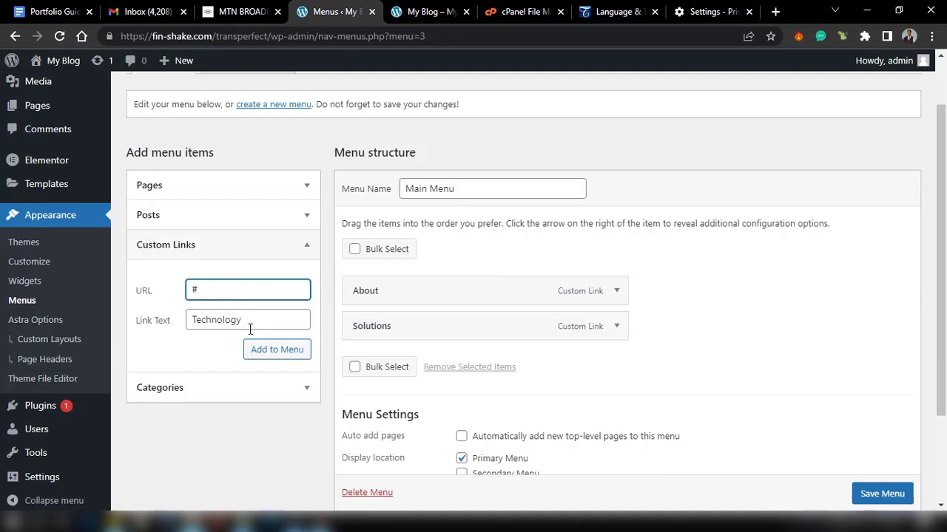
{"action": "left_click", "coordinate": [256, 351]}
Look up the next item in the TransPerfect header and add a custom link named Industries with the URL # to Main Menu
{"action": "left_click", "coordinate": [429, 11]}
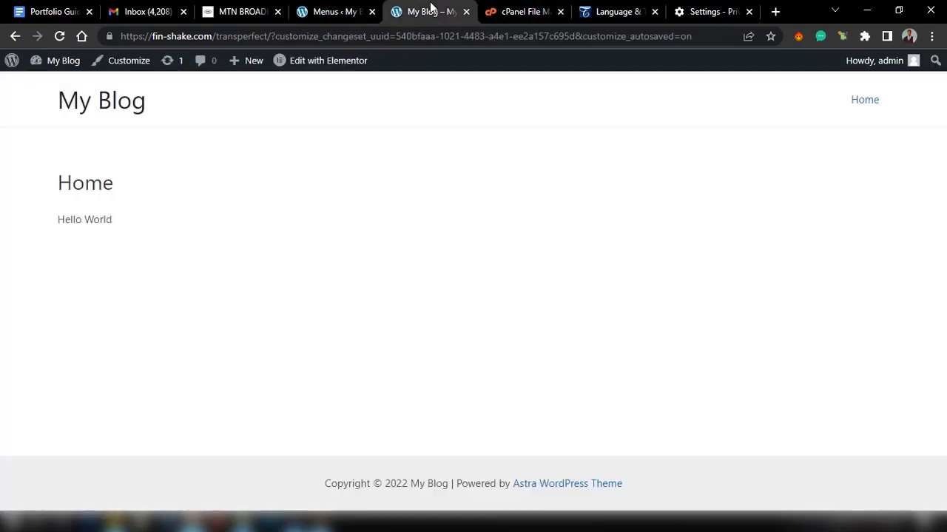
{"action": "left_click", "coordinate": [625, 8]}
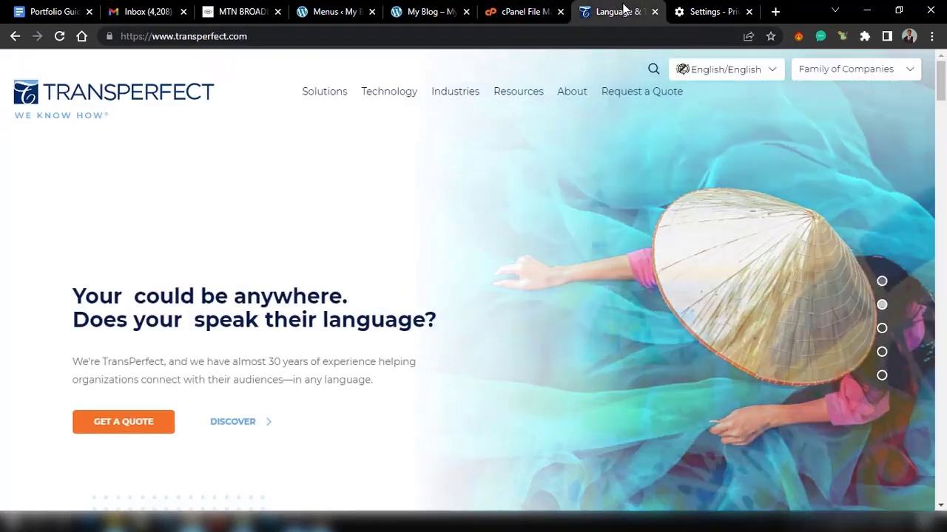
{"action": "mouse_move", "coordinate": [467, 121]}
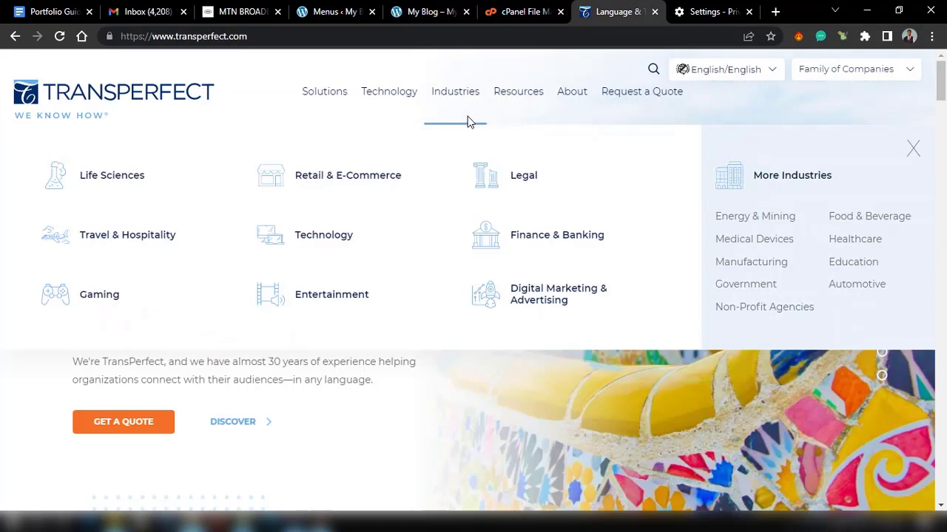
{"action": "left_click", "coordinate": [328, 10]}
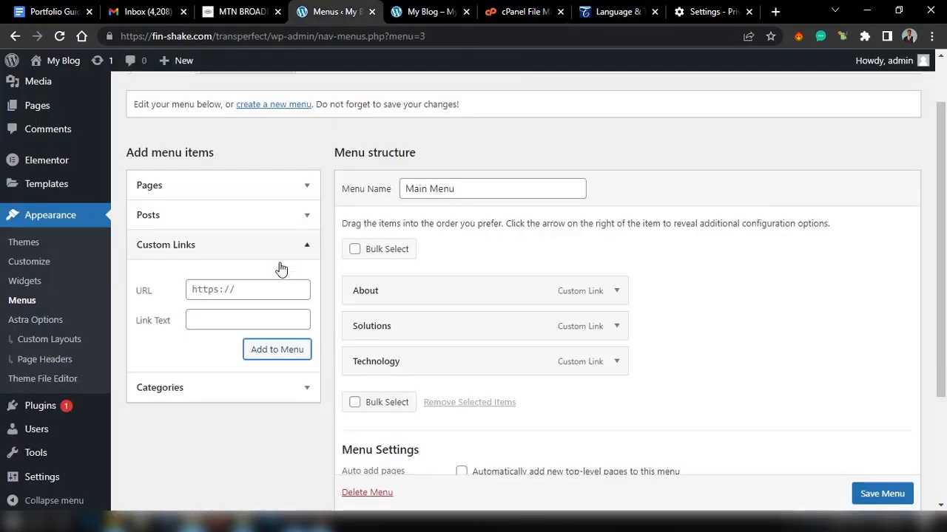
{"action": "left_click", "coordinate": [241, 296]}
{"action": "key", "text": "ctrl+a"}
{"action": "type", "text": "#"}
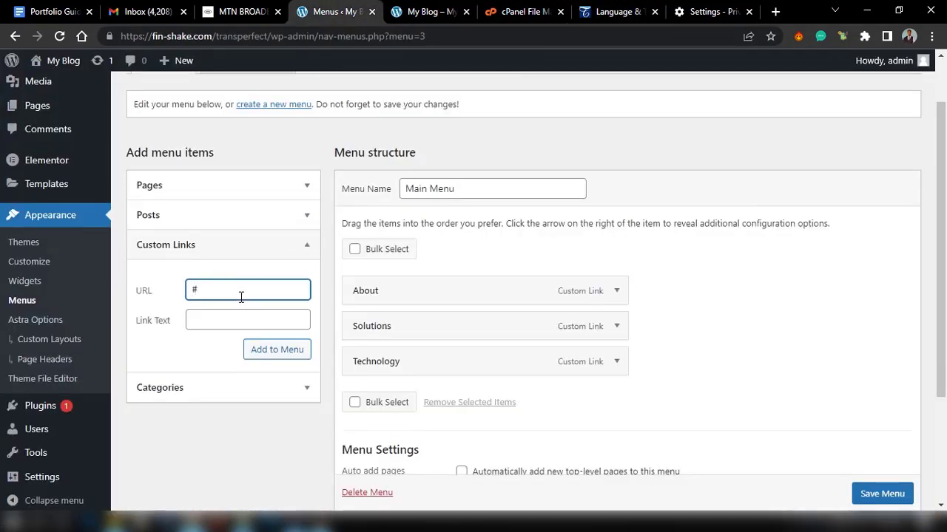
{"action": "left_click", "coordinate": [206, 319]}
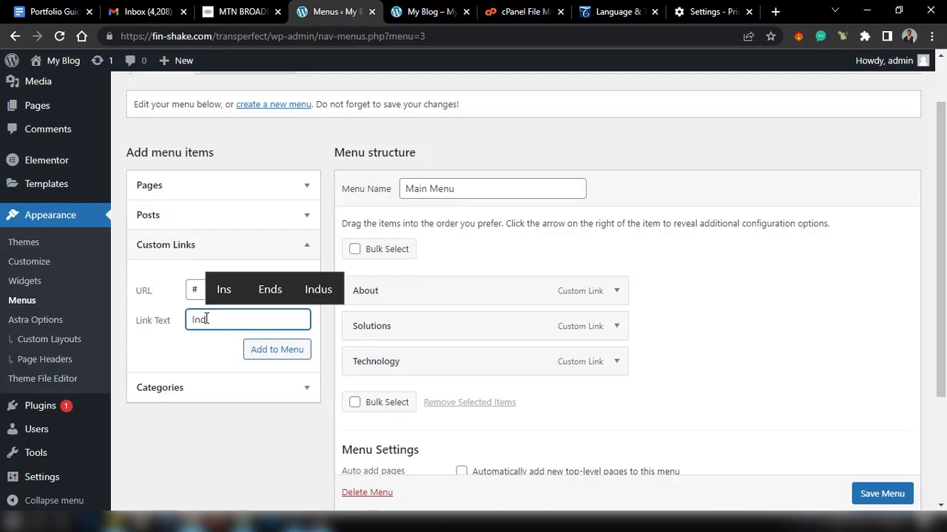
{"action": "type", "text": "Industries"}
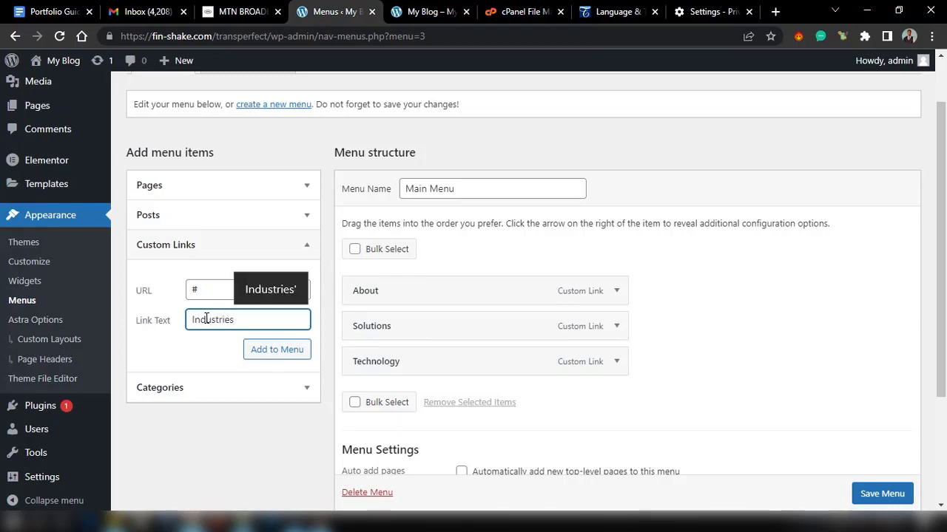
{"action": "left_click", "coordinate": [282, 352]}
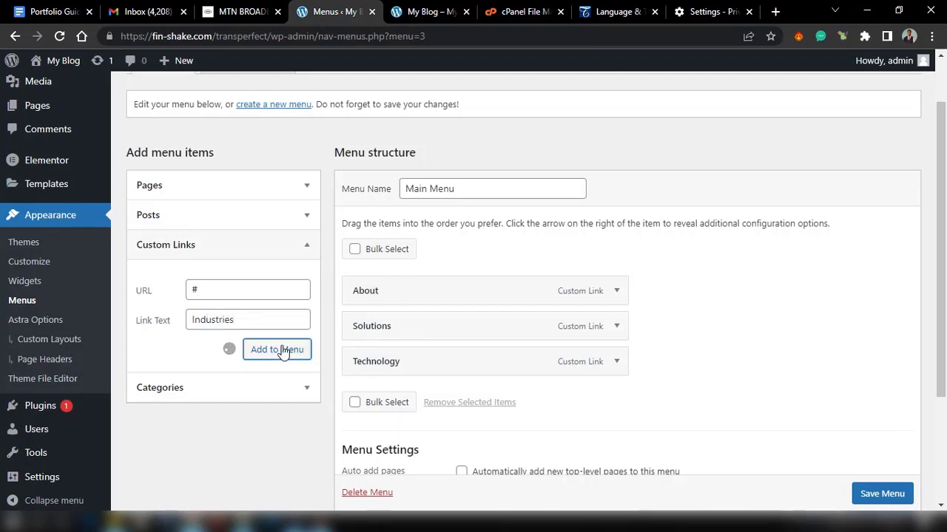
Add a custom link named Resources with the URL # to Main Menu
{"action": "left_click", "coordinate": [208, 321]}
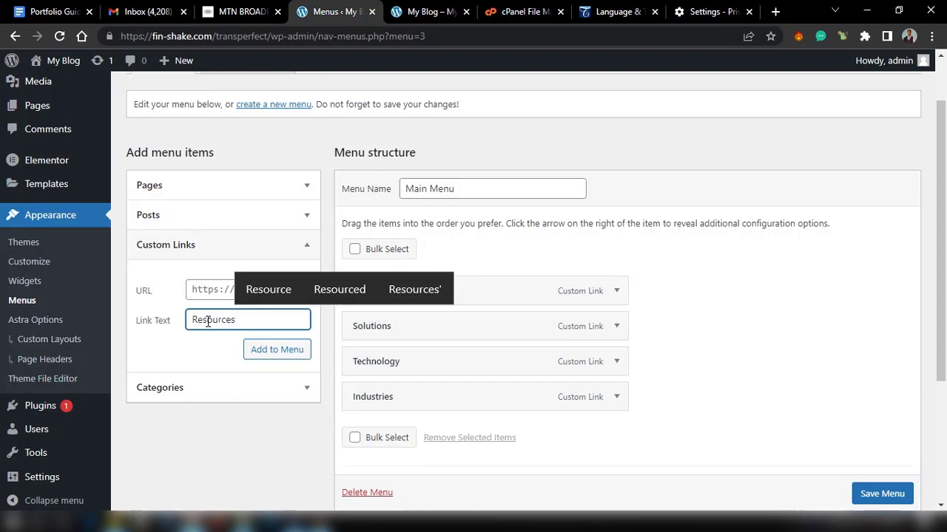
{"action": "left_click", "coordinate": [216, 296]}
{"action": "type", "text": "@"}
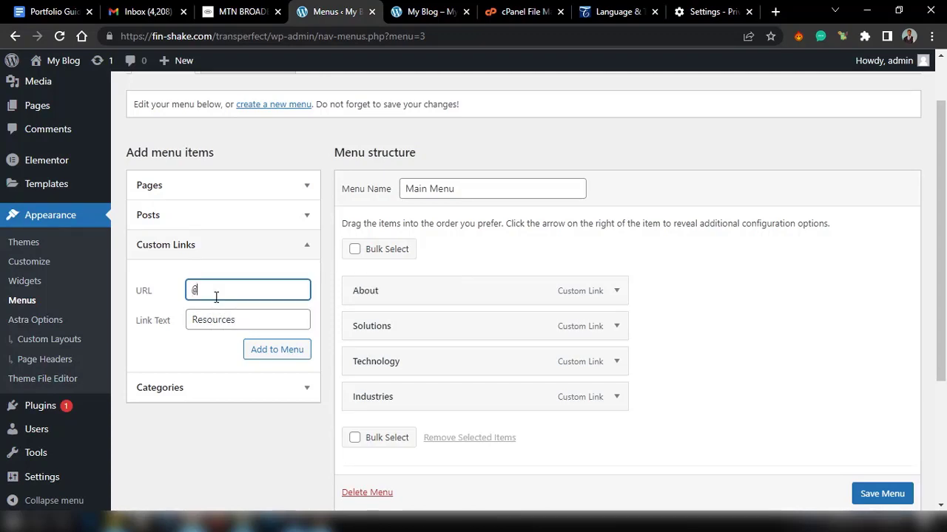
{"action": "key", "text": "BackSpace"}
{"action": "type", "text": "#"}
{"action": "left_click", "coordinate": [278, 353]}
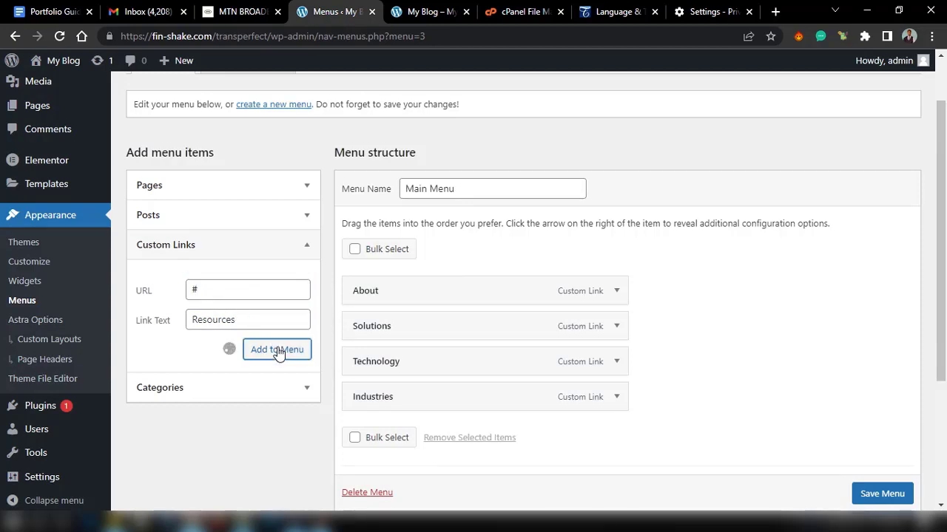
Add a custom link named "Request a qoute" with the URL # to Main Menu
{"action": "left_click", "coordinate": [216, 314]}
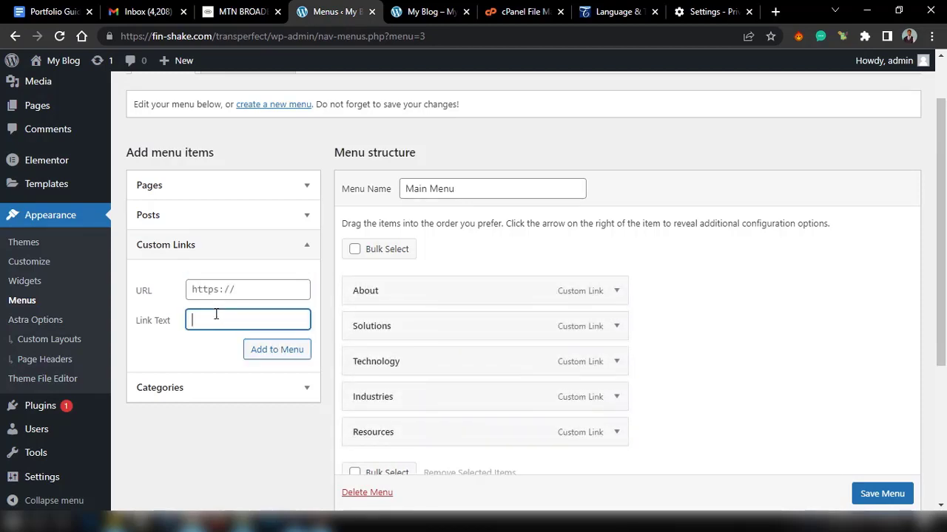
{"action": "type", "text": "Re"}
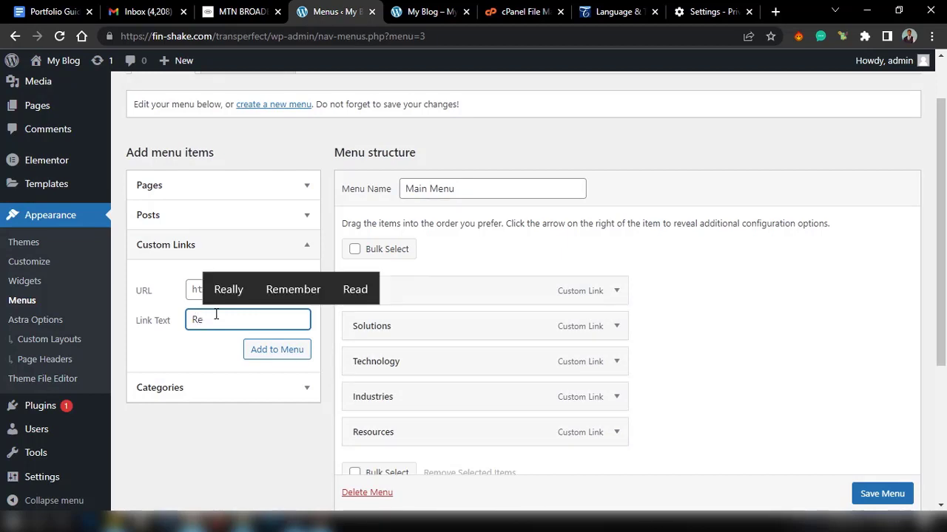
{"action": "type", "text": "quest a "}
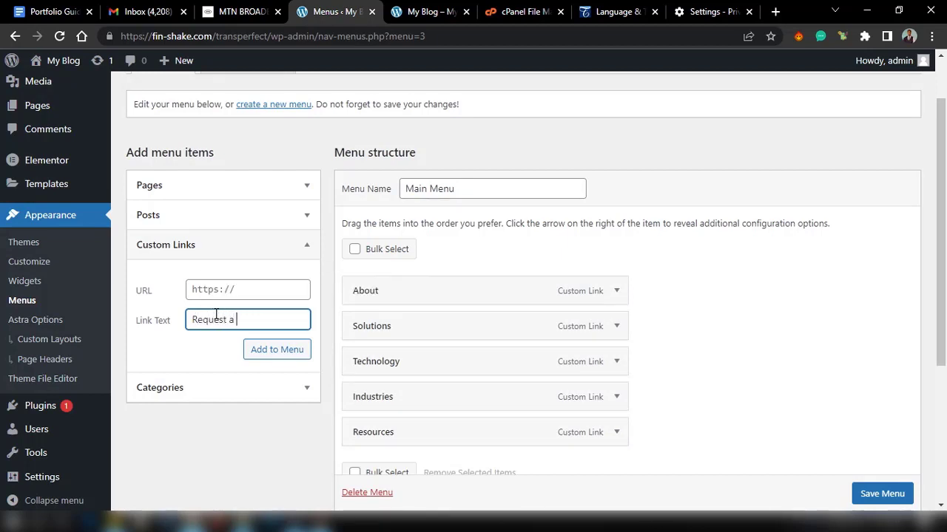
{"action": "type", "text": "qoute"}
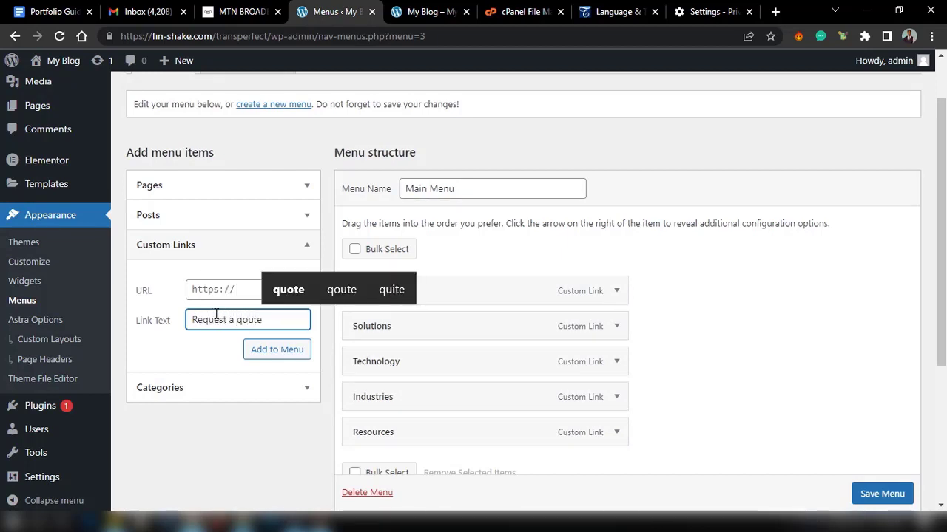
{"action": "left_click", "coordinate": [239, 294]}
{"action": "type", "text": "@"}
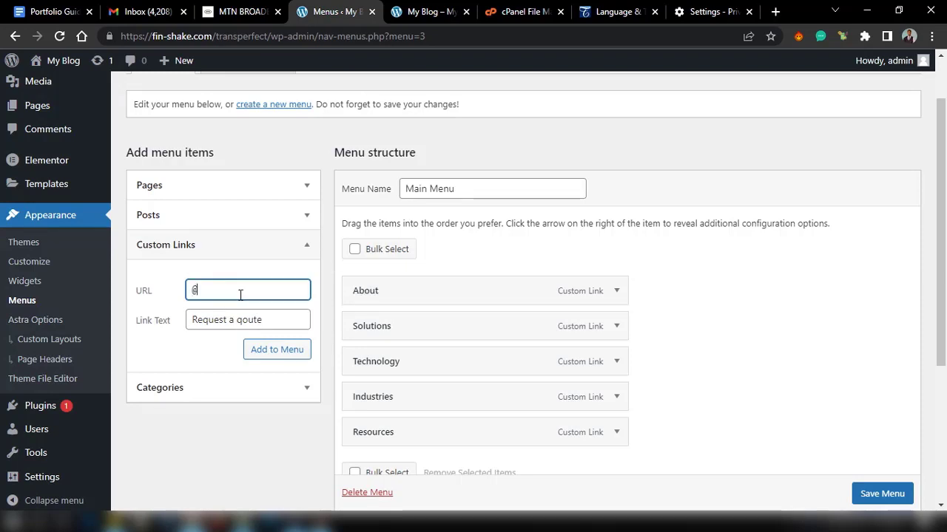
{"action": "key", "text": "BackSpace"}
{"action": "type", "text": "#"}
{"action": "left_click", "coordinate": [275, 353]}
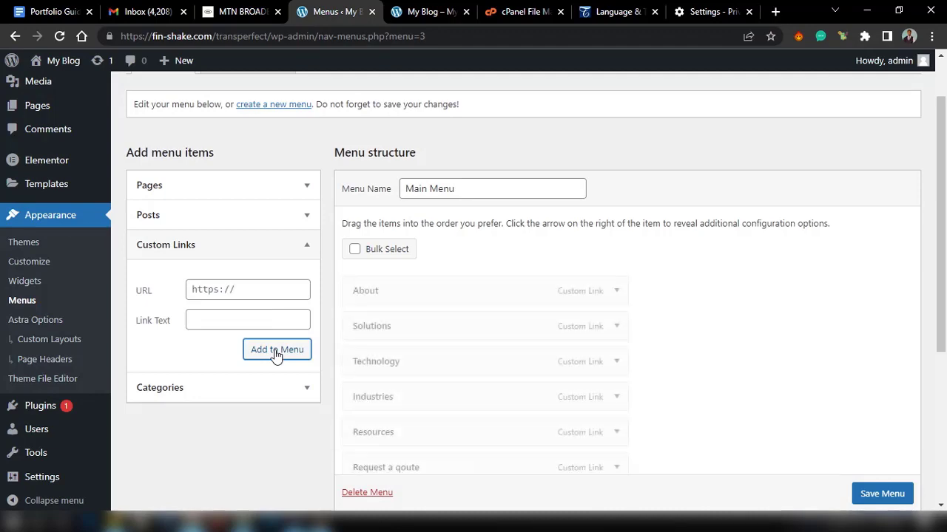
Check the TransPerfect header's item order and move Solutions and Technology above About in Main Menu
{"action": "scroll", "coordinate": [550, 299], "scroll_direction": "down", "scroll_amount": 2}
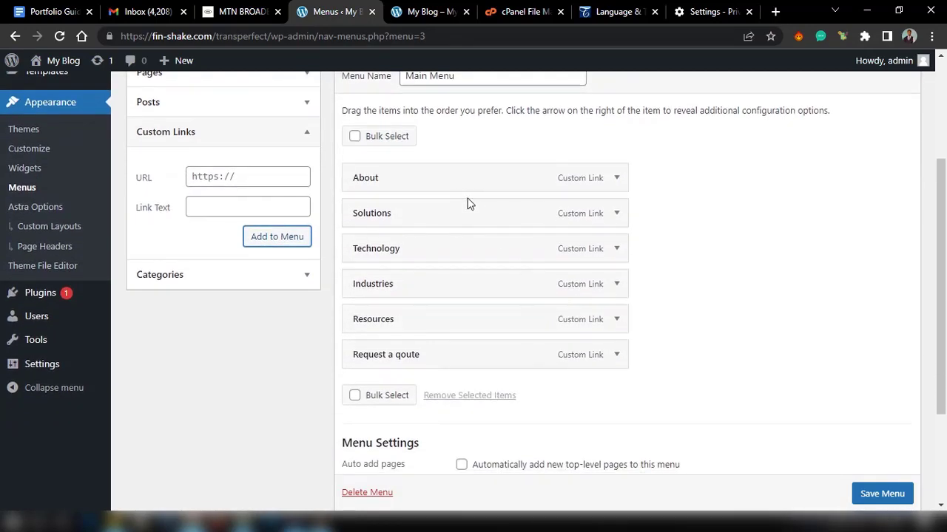
{"action": "left_click", "coordinate": [604, 7]}
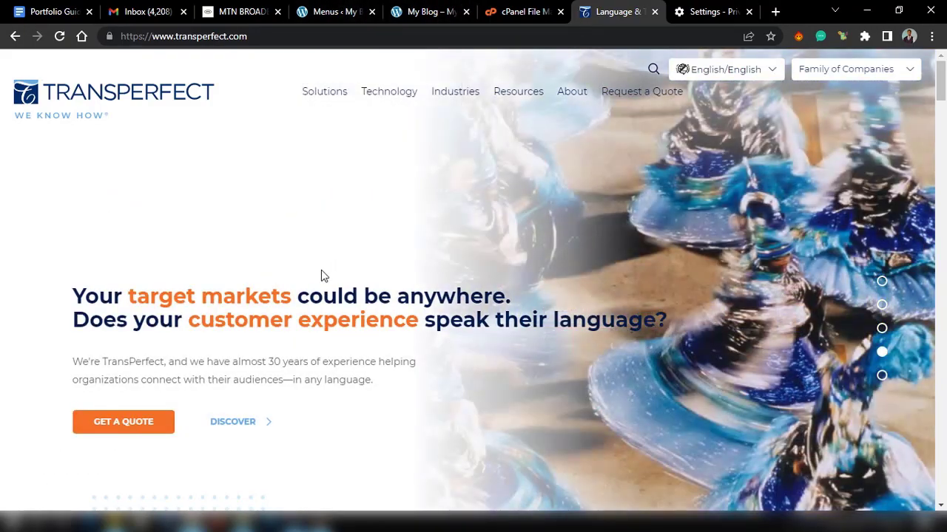
{"action": "left_click", "coordinate": [326, 13]}
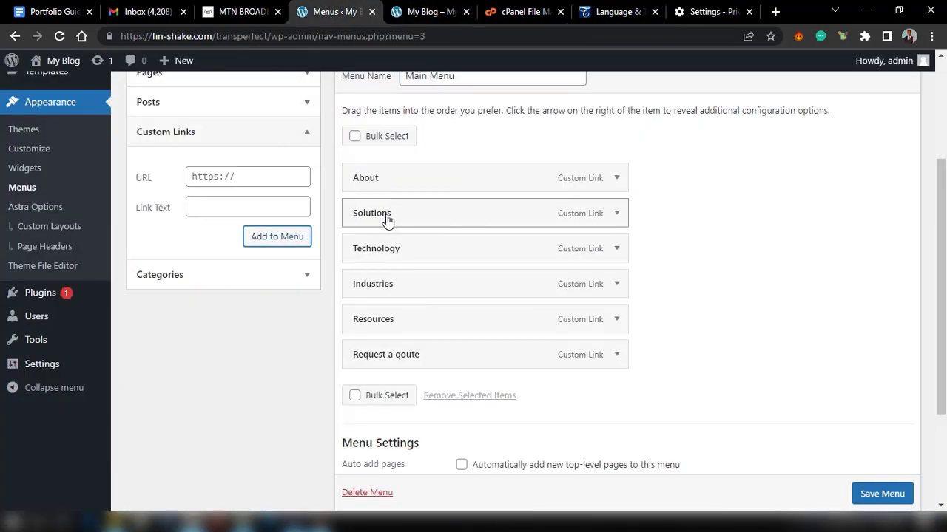
{"action": "left_click_drag", "start_coordinate": [387, 220], "coordinate": [380, 178]}
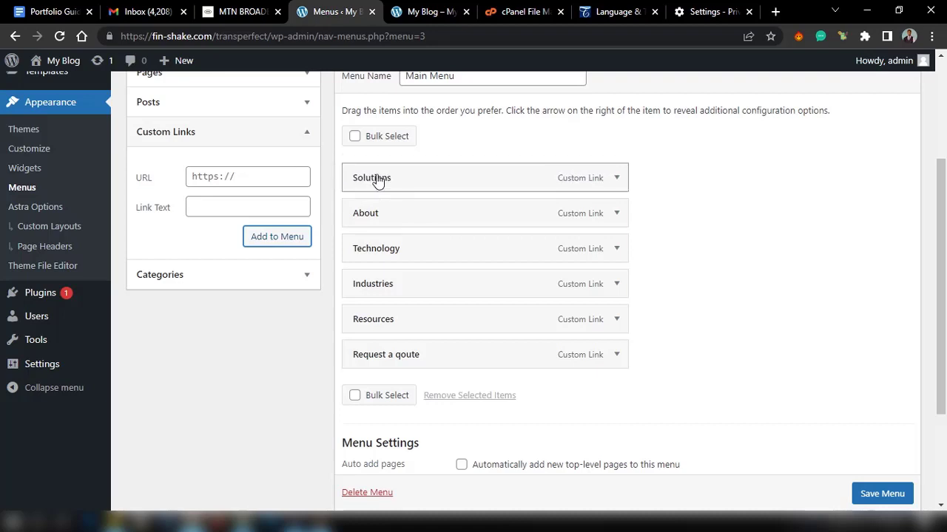
{"action": "left_click_drag", "start_coordinate": [425, 256], "coordinate": [403, 213]}
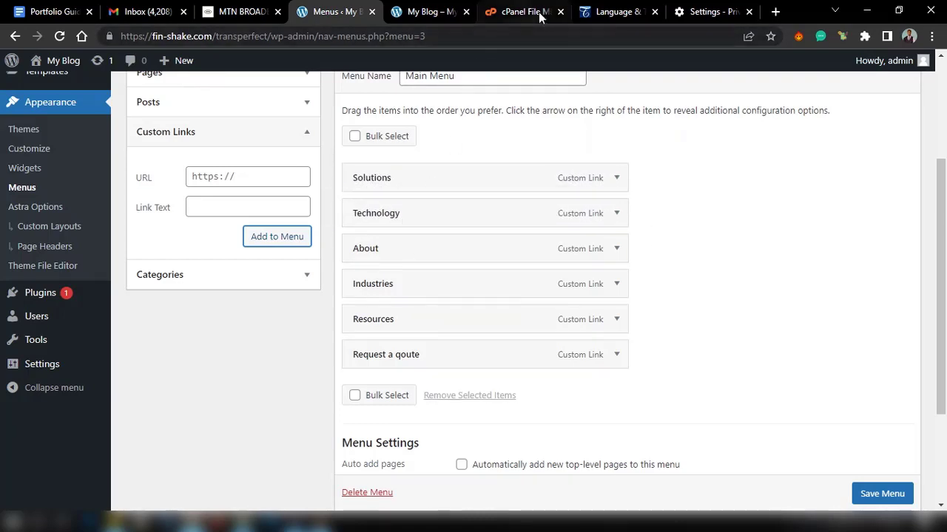
Move Industries and Resources above About in Main Menu as top-level items, matching the TransPerfect header order
{"action": "left_click", "coordinate": [600, 9]}
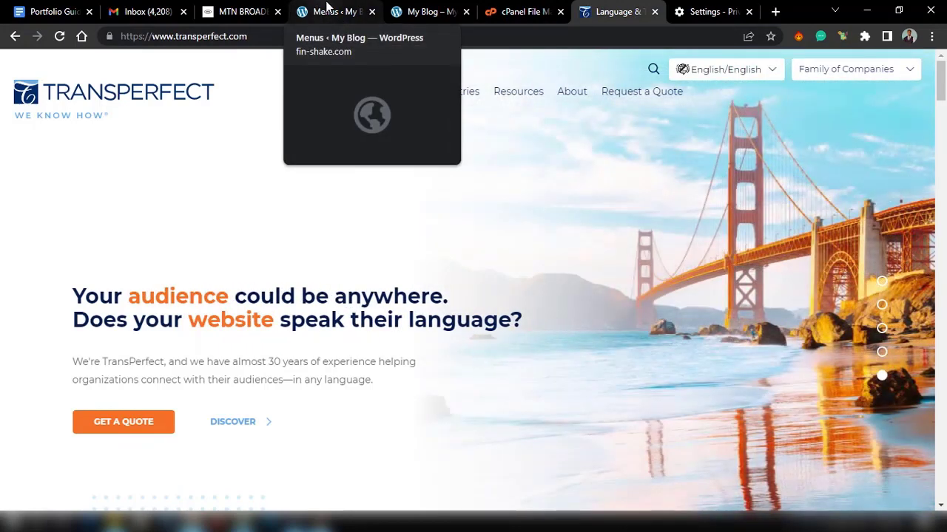
{"action": "left_click", "coordinate": [327, 9]}
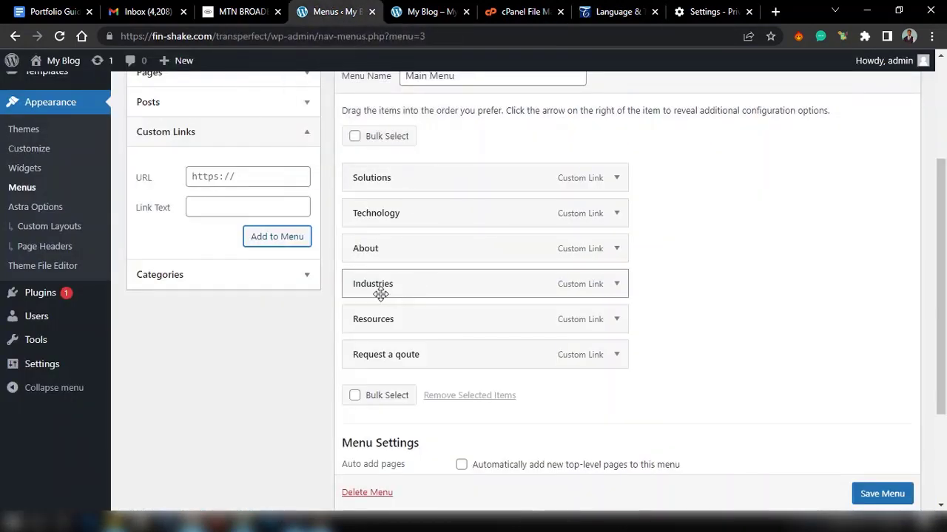
{"action": "left_click_drag", "start_coordinate": [380, 294], "coordinate": [355, 260]}
{"action": "left_click_drag", "start_coordinate": [411, 286], "coordinate": [359, 241]}
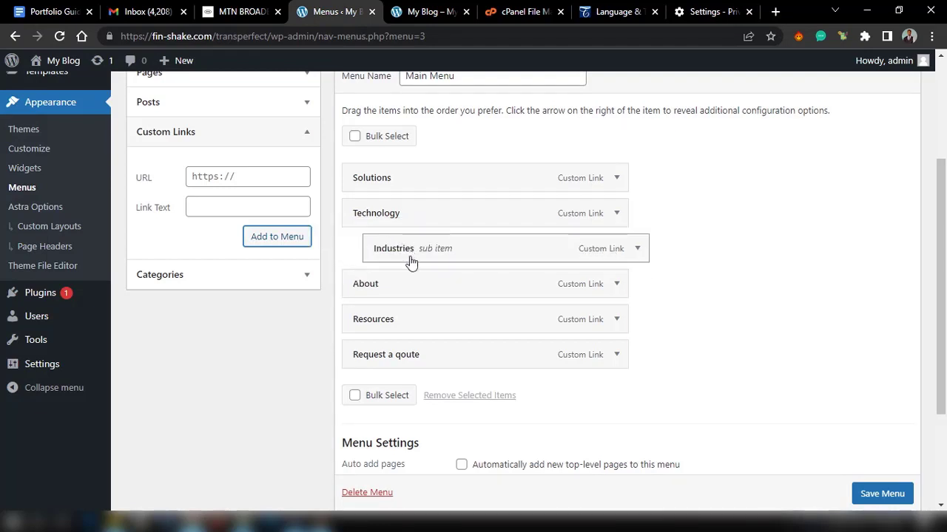
{"action": "left_click_drag", "start_coordinate": [419, 256], "coordinate": [376, 258]}
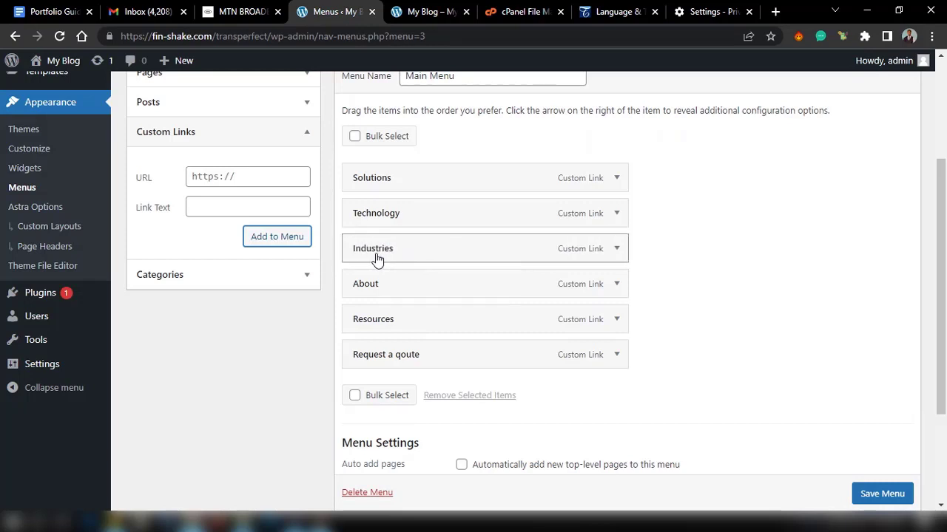
{"action": "left_click_drag", "start_coordinate": [395, 321], "coordinate": [343, 280]}
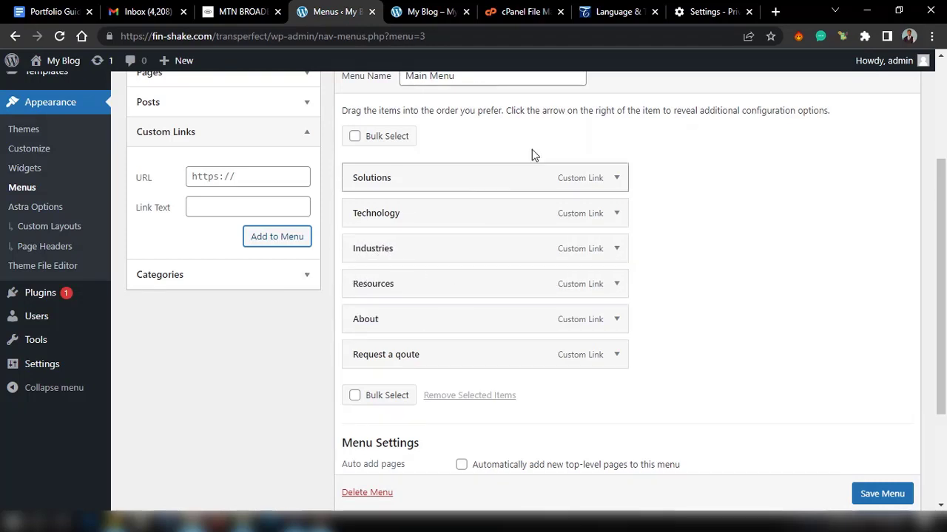
Compare the menu order with the TransPerfect header once more and save Main Menu
{"action": "left_click", "coordinate": [606, 13]}
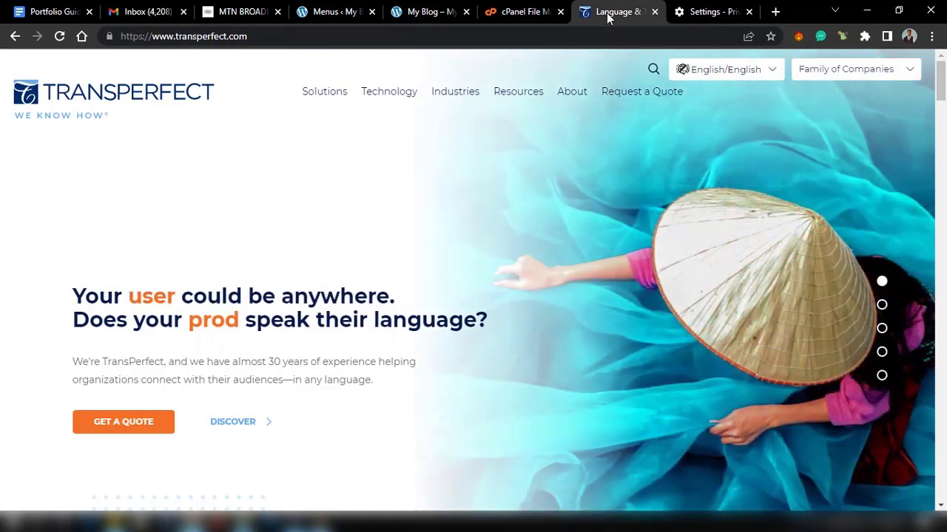
{"action": "left_click", "coordinate": [338, 11]}
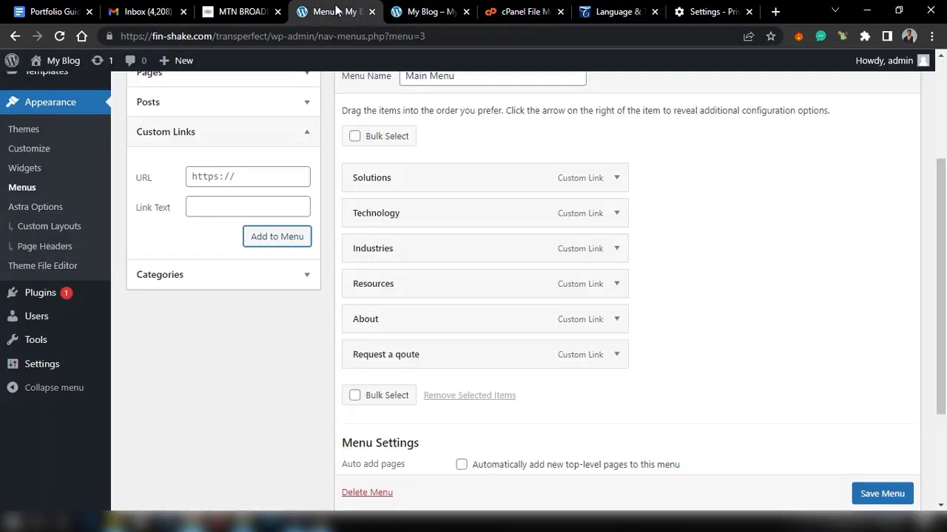
{"action": "scroll", "coordinate": [518, 385], "scroll_direction": "down", "scroll_amount": 1}
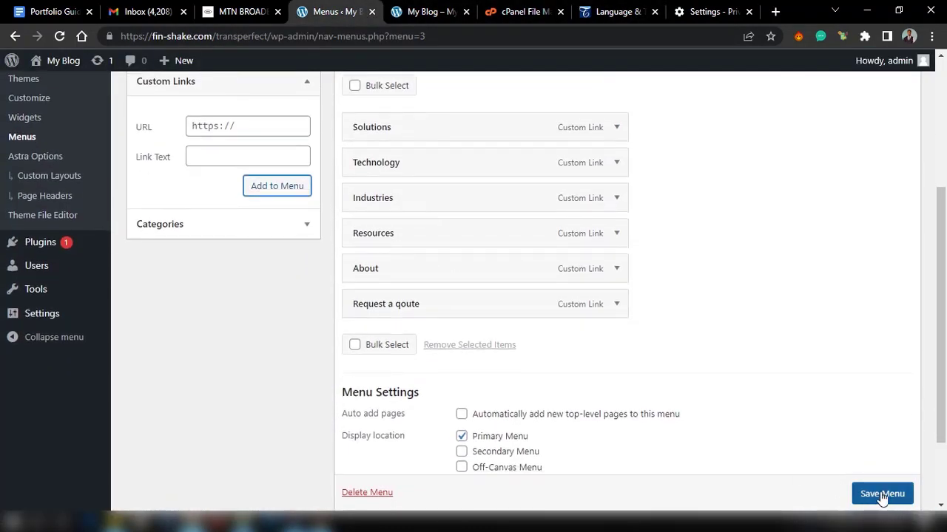
{"action": "scroll", "coordinate": [878, 499], "scroll_direction": "down", "scroll_amount": 1}
{"action": "left_click", "coordinate": [880, 494]}
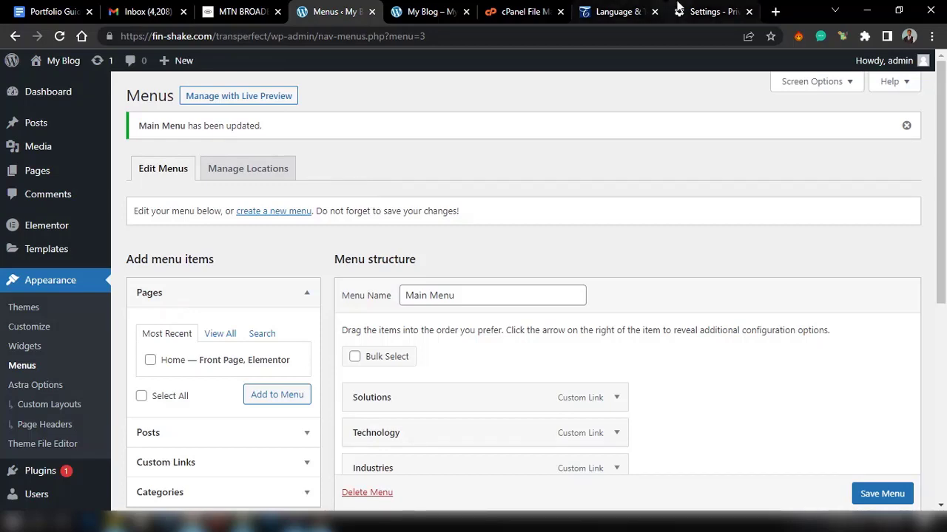
Examine the TransPerfect site's About and Resources pages and the dropdown content under its header items
{"action": "left_click", "coordinate": [629, 11]}
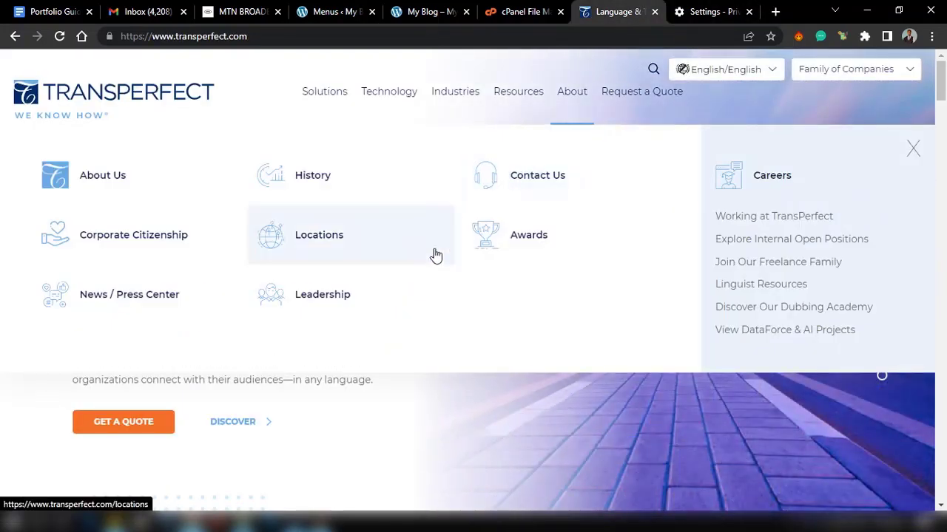
{"action": "left_click", "coordinate": [94, 190]}
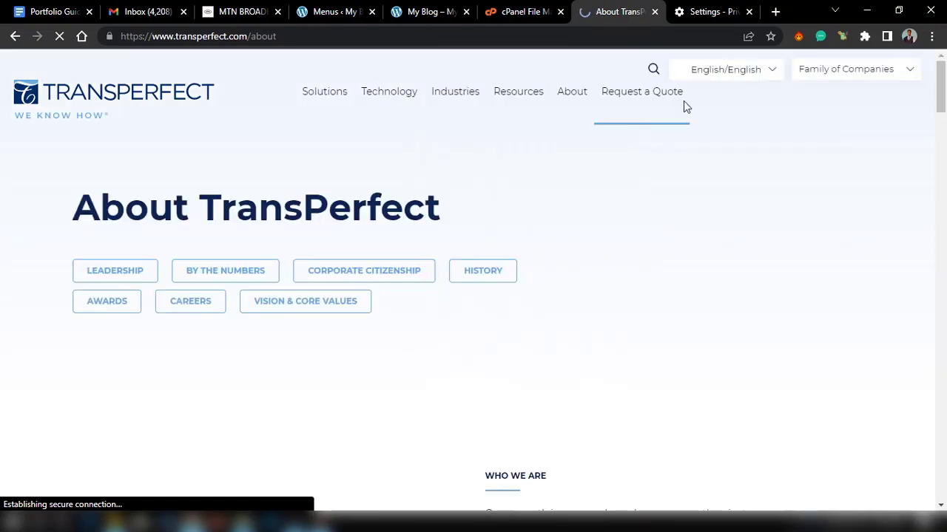
{"action": "mouse_move", "coordinate": [566, 107]}
{"action": "mouse_move", "coordinate": [526, 101]}
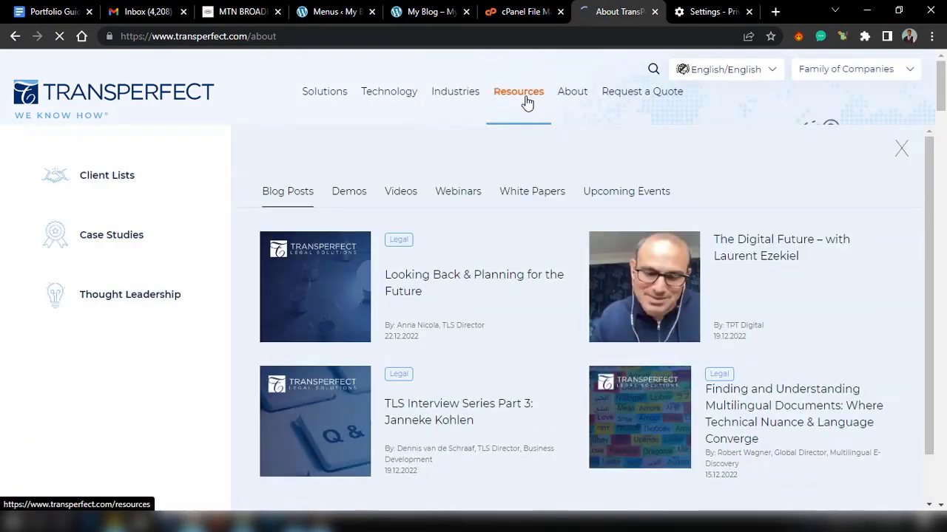
{"action": "left_click", "coordinate": [526, 102]}
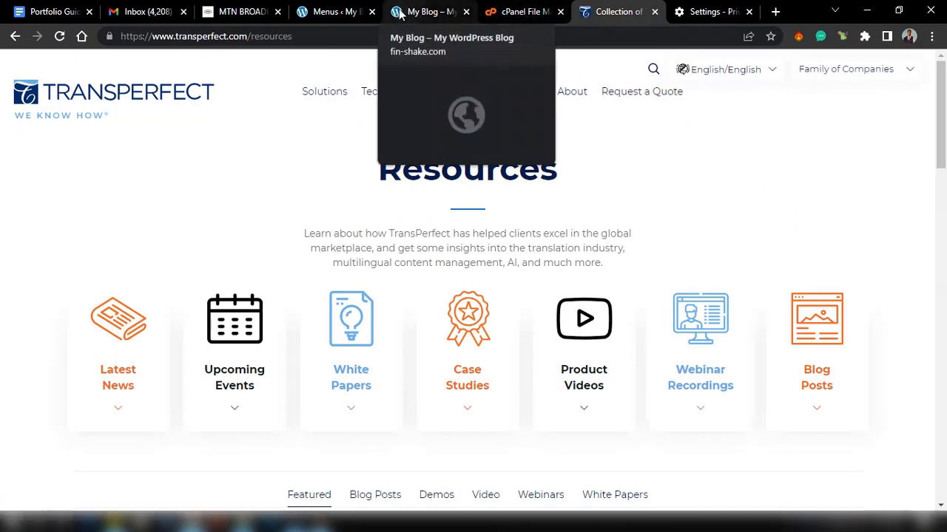
{"action": "mouse_move", "coordinate": [437, 91]}
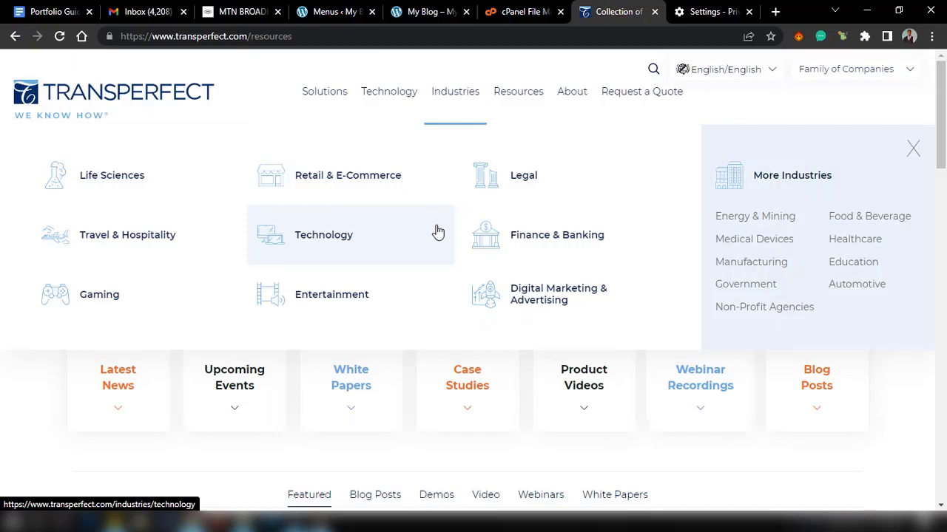
Return to the WordPress admin, open Elementor's Theme Builder and look over the available site parts
{"action": "left_click", "coordinate": [330, 9]}
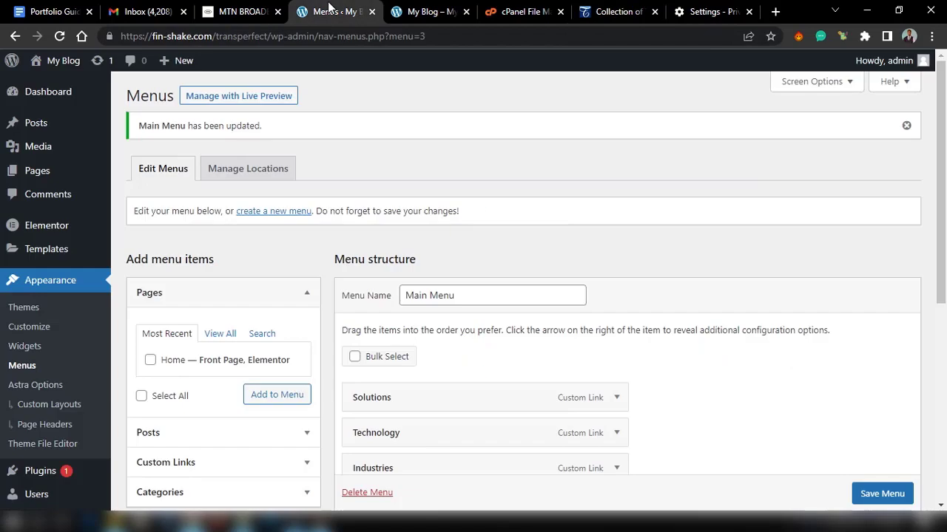
{"action": "mouse_move", "coordinate": [62, 253]}
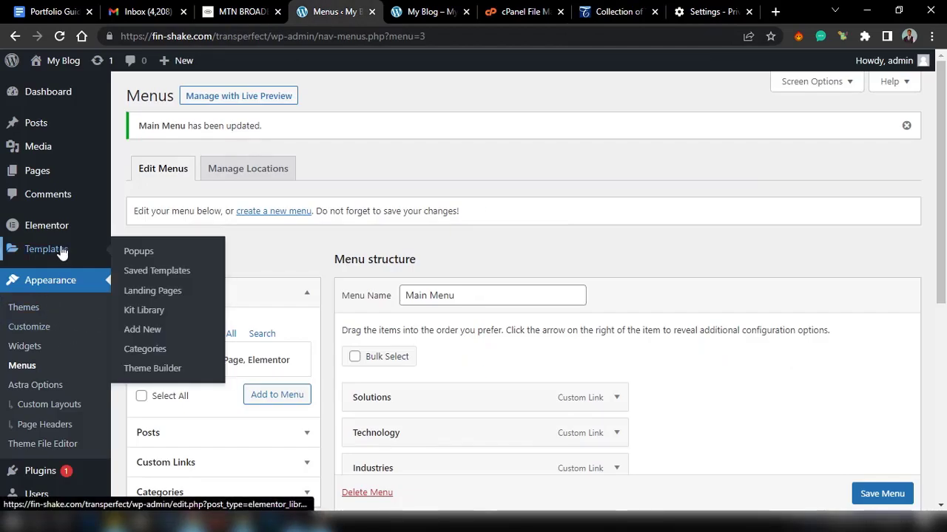
{"action": "mouse_move", "coordinate": [79, 234]}
{"action": "left_click", "coordinate": [149, 370]}
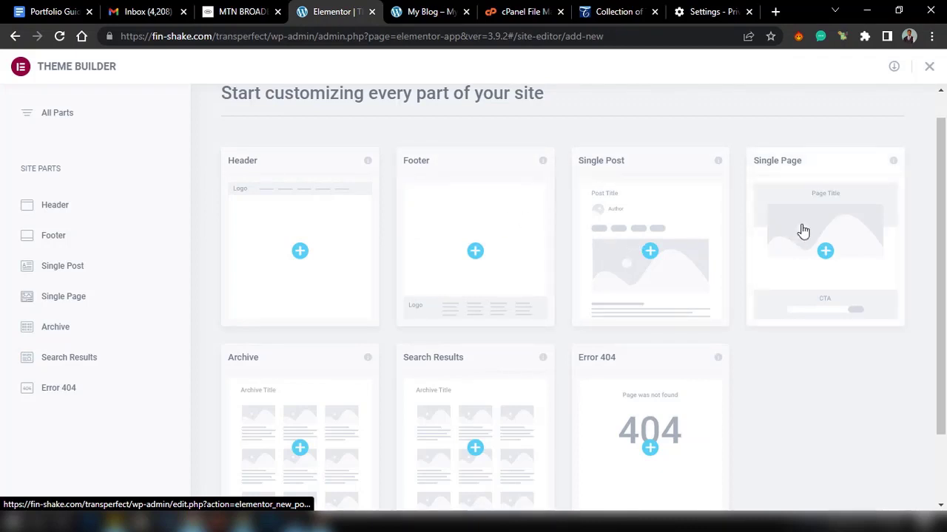
{"action": "scroll", "coordinate": [803, 233], "scroll_direction": "down", "scroll_amount": 2}
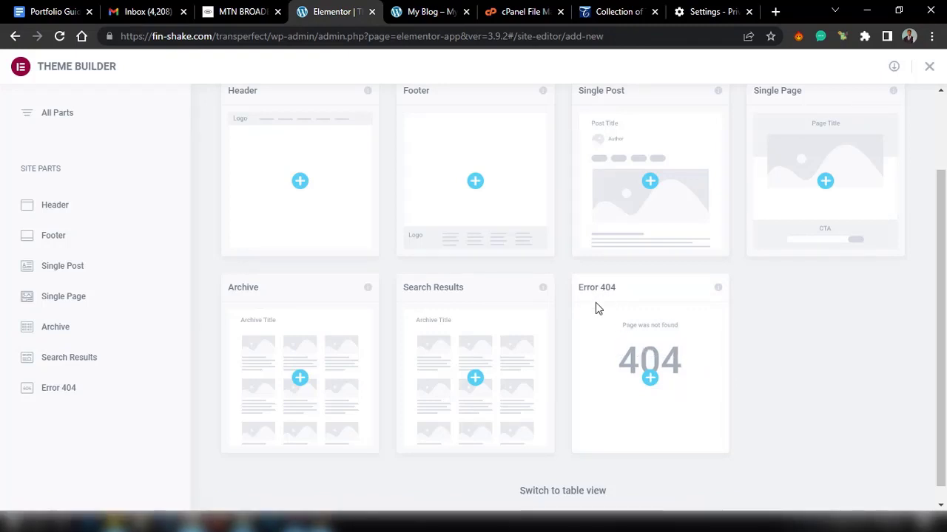
{"action": "scroll", "coordinate": [346, 320], "scroll_direction": "up", "scroll_amount": 1}
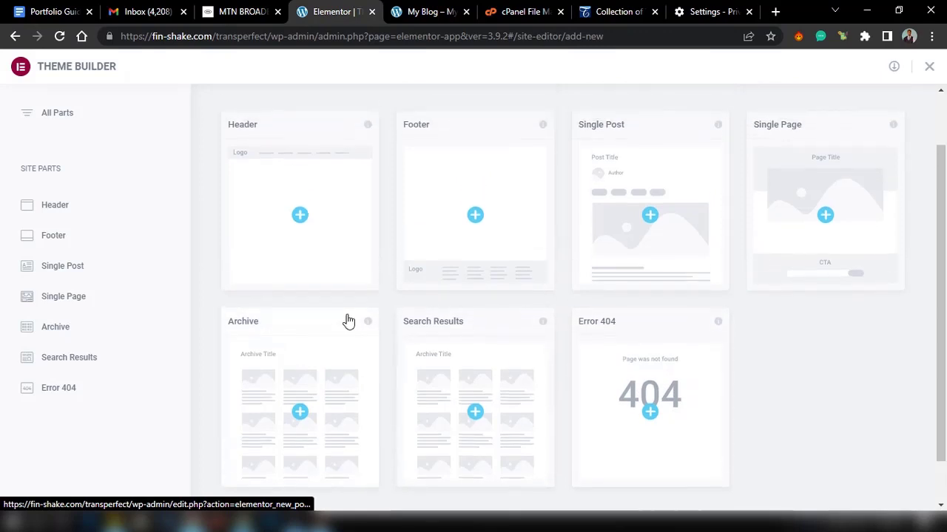
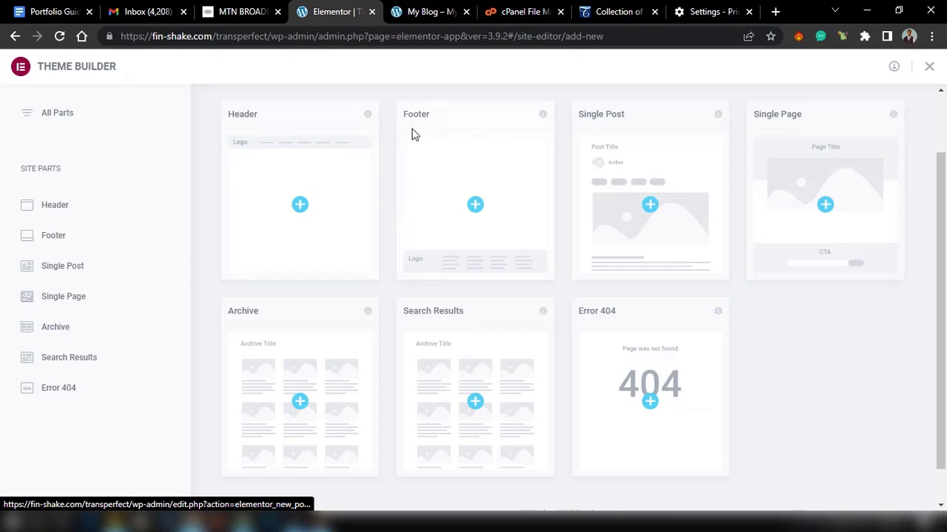
Check the TransPerfect header for reference and start a new Header template in the Theme Builder
{"action": "left_click", "coordinate": [611, 16]}
{"action": "mouse_move", "coordinate": [530, 158]}
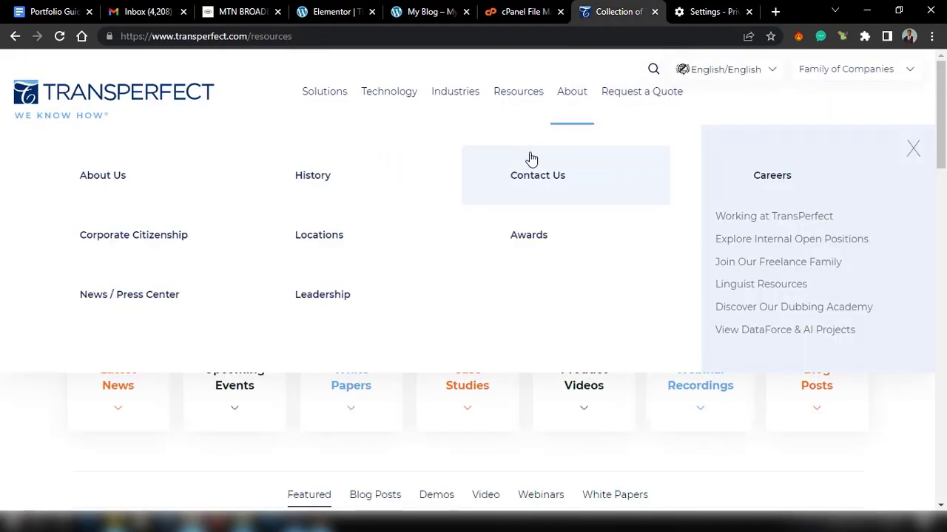
{"action": "left_click", "coordinate": [330, 12]}
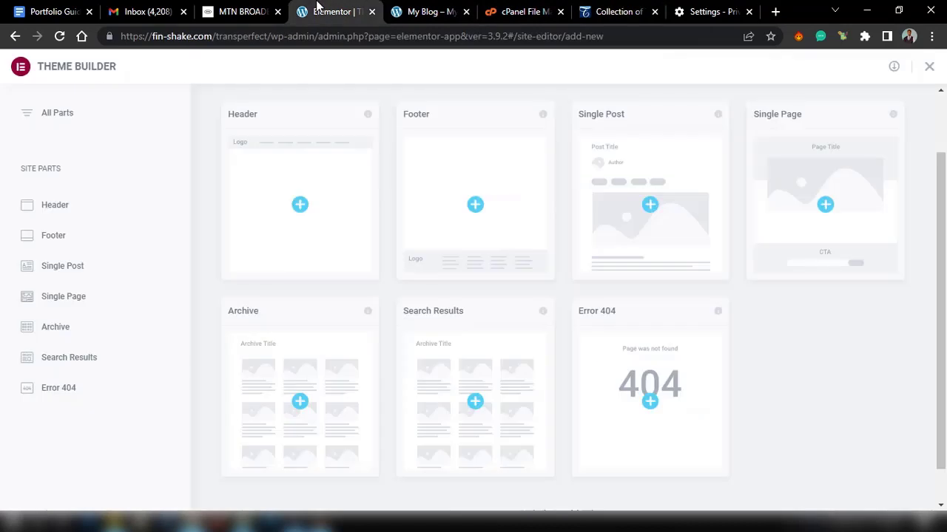
{"action": "left_click", "coordinate": [300, 205]}
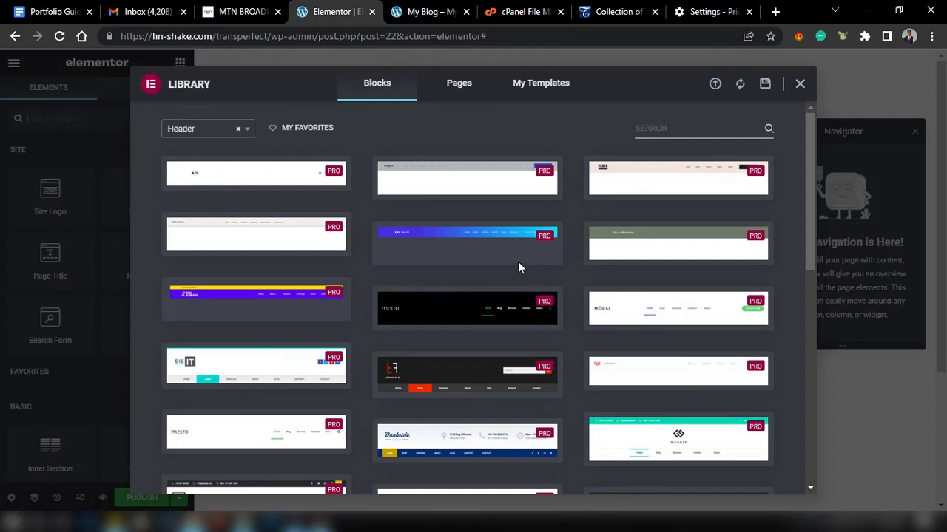
Look through the Header blocks in the template library and close it without inserting one
{"action": "scroll", "coordinate": [472, 245], "scroll_direction": "down", "scroll_amount": 3}
{"action": "scroll", "coordinate": [477, 246], "scroll_direction": "down", "scroll_amount": 3}
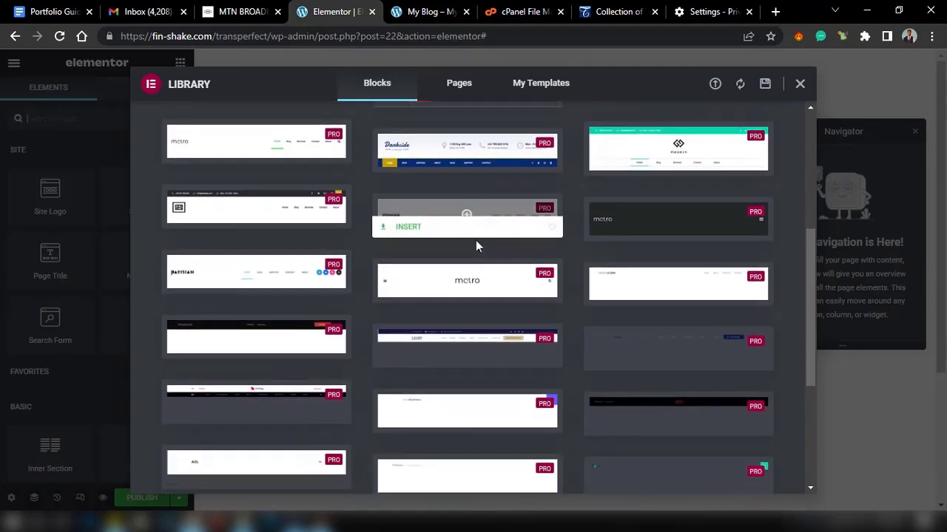
{"action": "scroll", "coordinate": [475, 241], "scroll_direction": "up", "scroll_amount": 10}
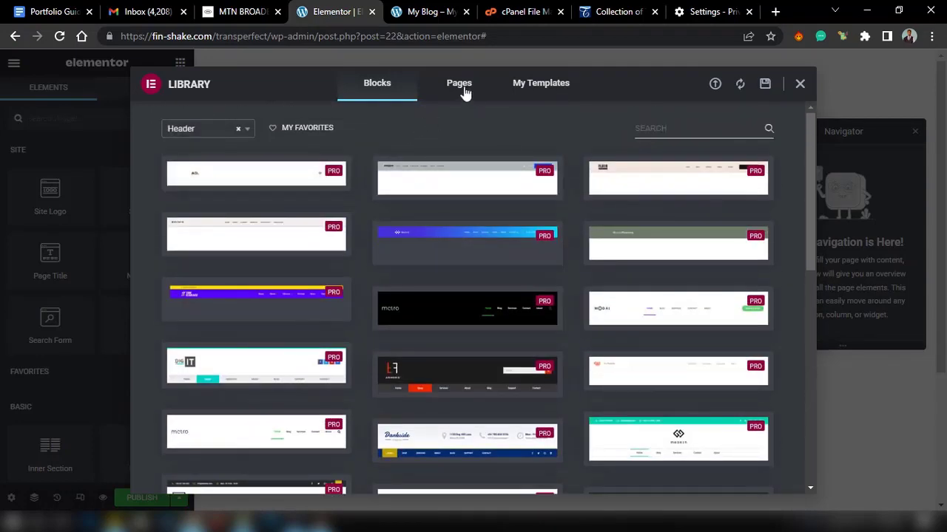
{"action": "mouse_move", "coordinate": [313, 174]}
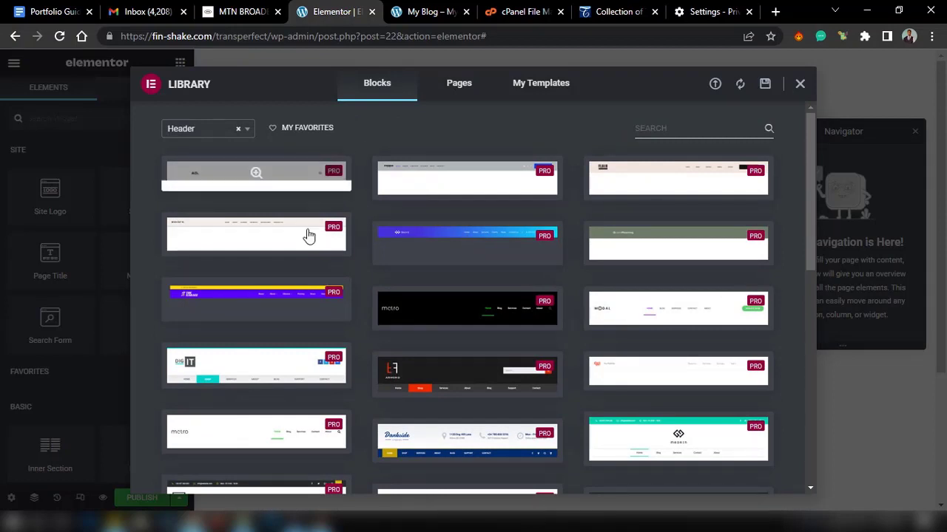
{"action": "mouse_move", "coordinate": [474, 242]}
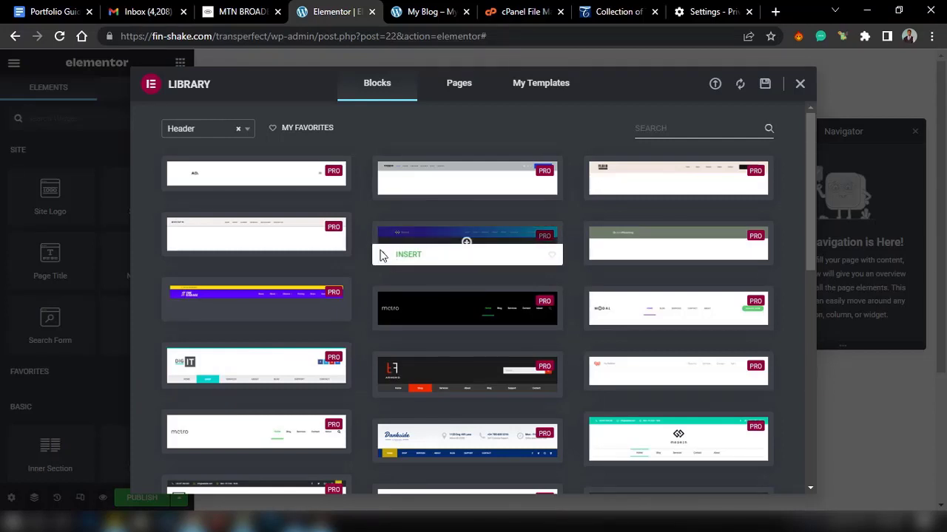
{"action": "scroll", "coordinate": [649, 218], "scroll_direction": "down", "scroll_amount": 4}
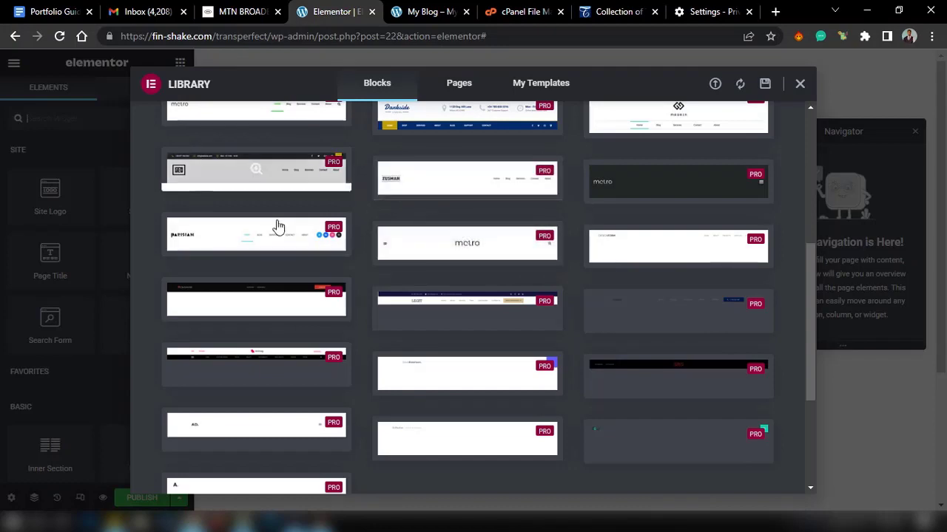
{"action": "scroll", "coordinate": [469, 317], "scroll_direction": "up", "scroll_amount": 5}
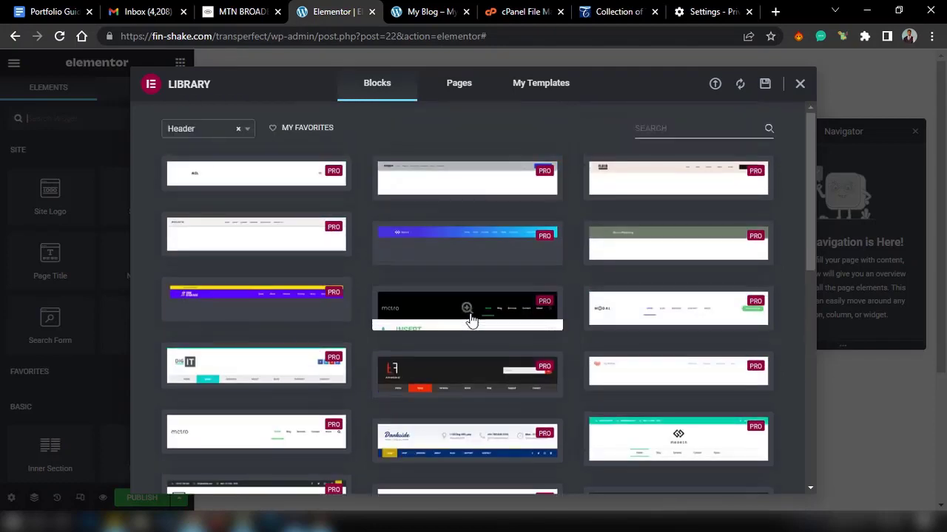
{"action": "left_click", "coordinate": [800, 84]}
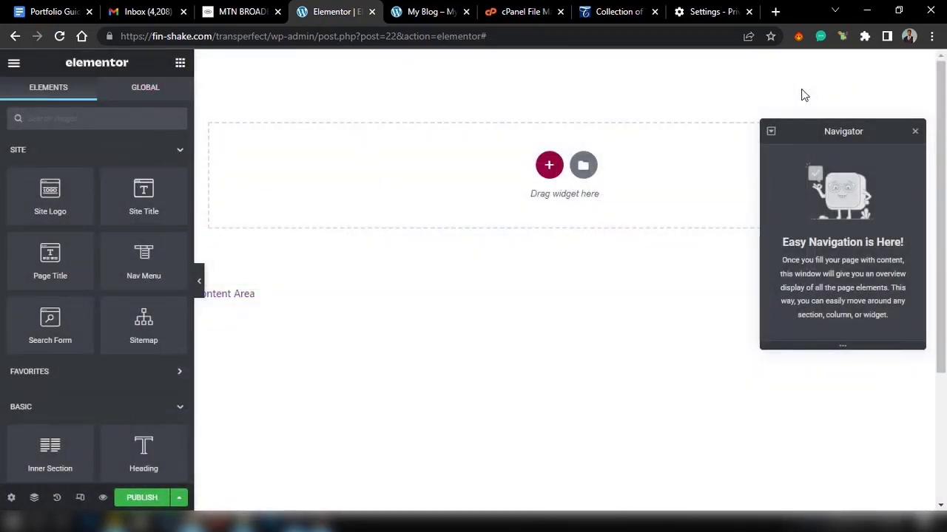
Add a single-column section to the header template and place a Heading widget inside it
{"action": "left_click", "coordinate": [549, 166]}
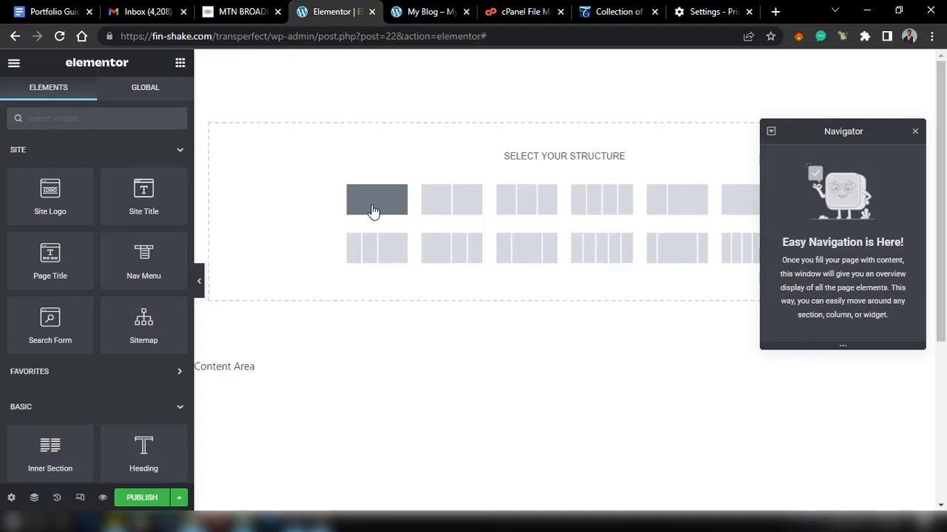
{"action": "left_click", "coordinate": [374, 212]}
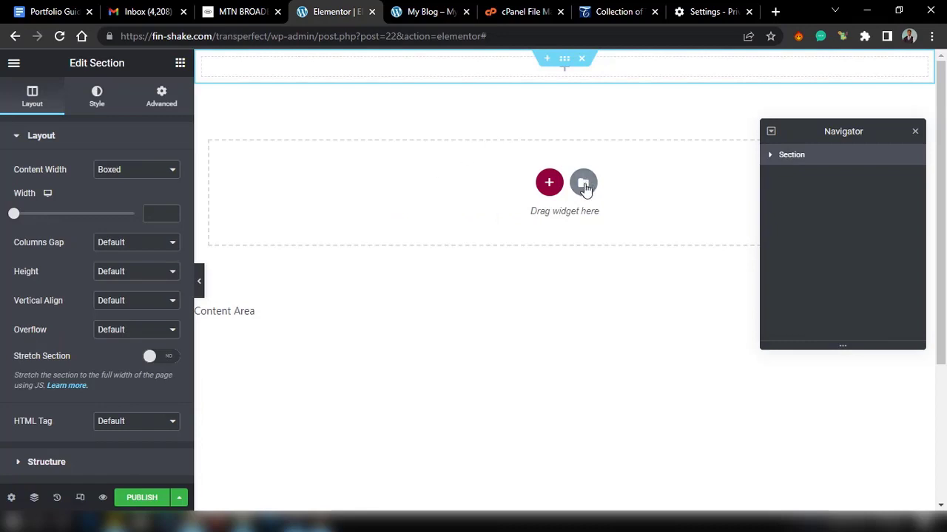
{"action": "left_click", "coordinate": [180, 63]}
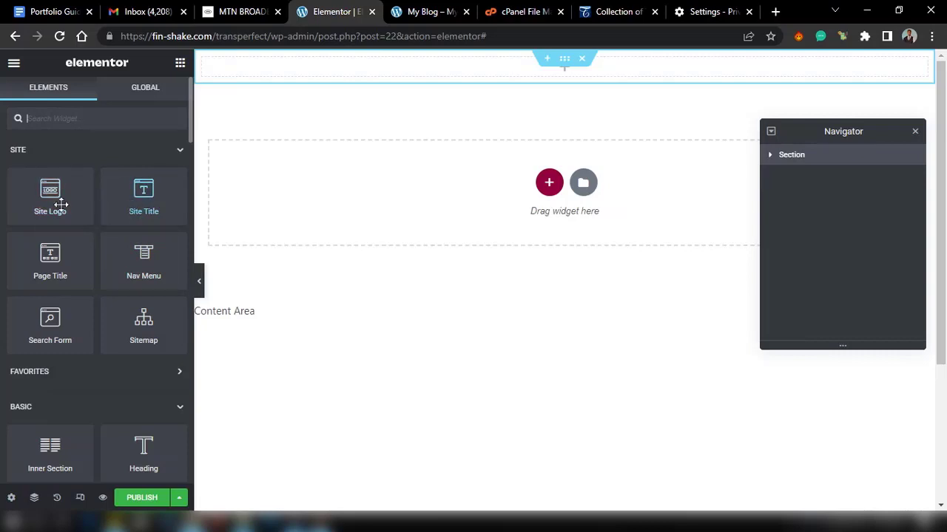
{"action": "mouse_move", "coordinate": [49, 267]}
{"action": "left_mouse_down"}
{"action": "mouse_move", "coordinate": [412, 83]}
{"action": "mouse_move", "coordinate": [74, 200]}
{"action": "mouse_move", "coordinate": [40, 252]}
{"action": "left_mouse_up"}
{"action": "scroll", "coordinate": [120, 387], "scroll_direction": "down", "scroll_amount": 3}
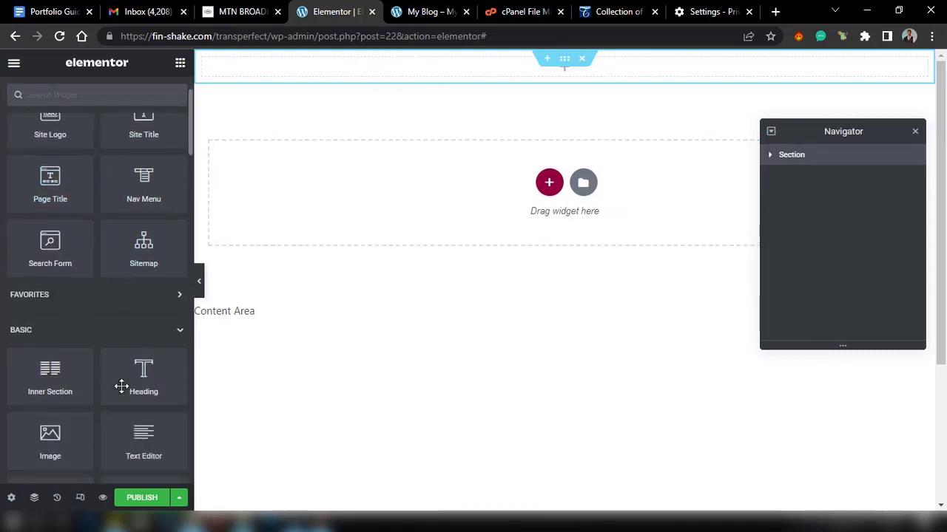
{"action": "left_click_drag", "start_coordinate": [144, 353], "coordinate": [389, 66]}
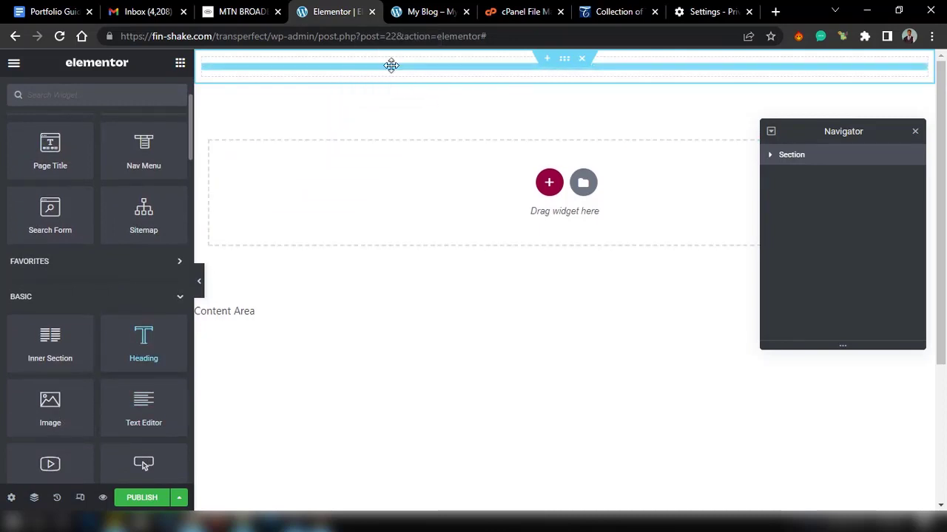
Replace the placeholder heading title with "Menu Header"
{"action": "left_click", "coordinate": [43, 218]}
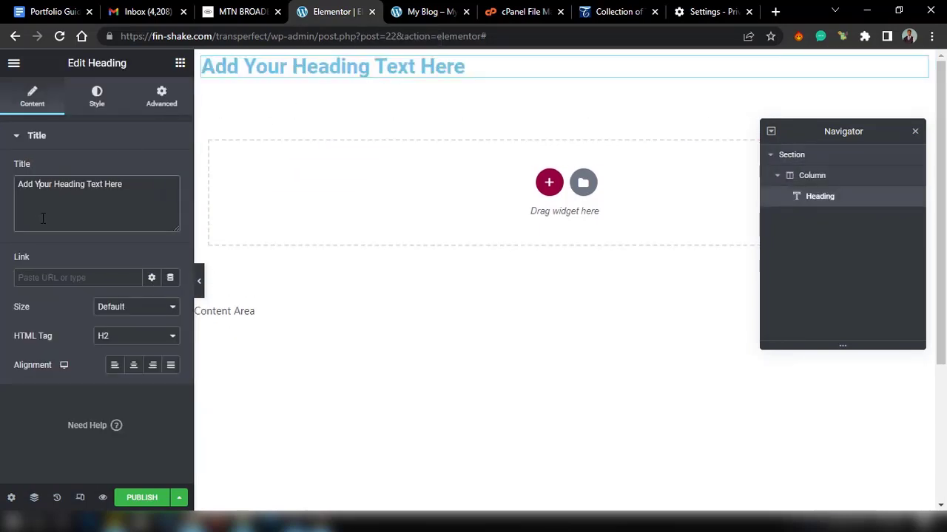
{"action": "key", "text": "ctrl+a"}
{"action": "type", "text": "Header"}
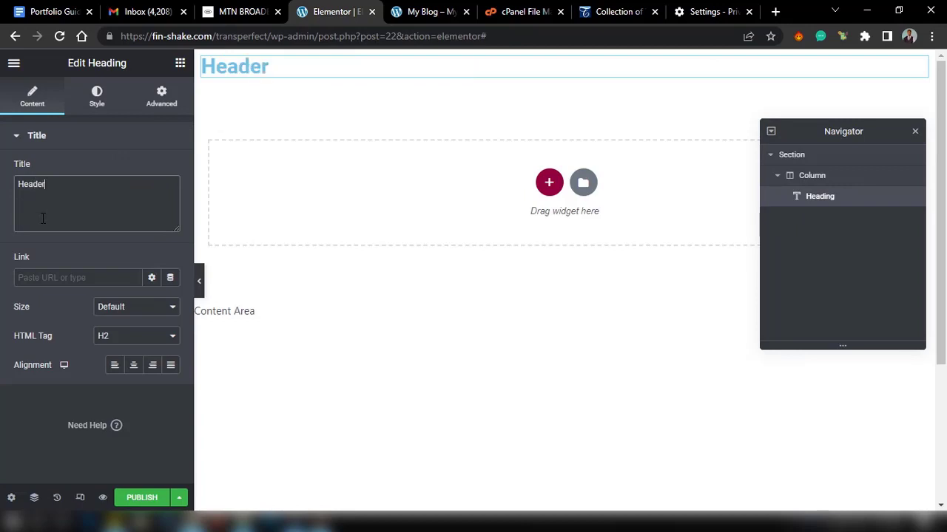
{"action": "key", "text": "ctrl+a"}
{"action": "type", "text": "MEnu"}
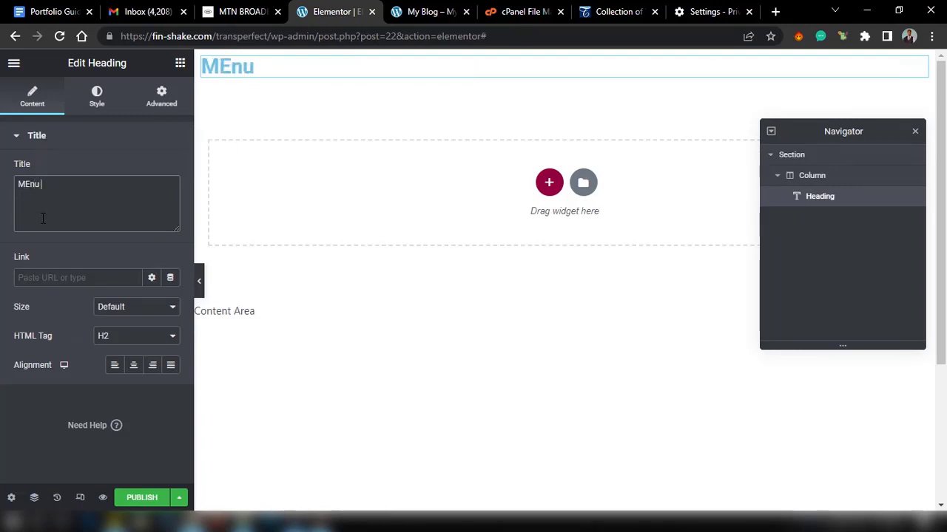
{"action": "type", "text": "e"}
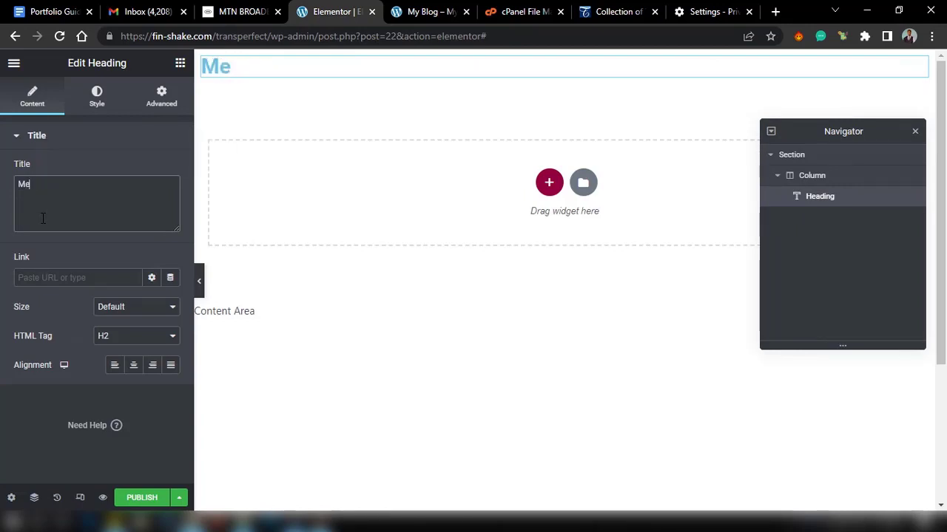
{"action": "type", "text": "nu Header"}
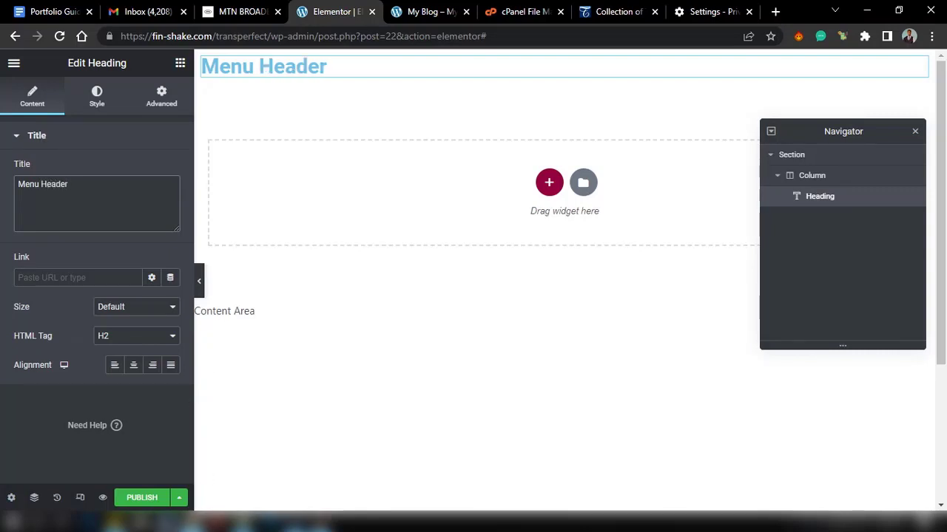
Publish the header template with a display condition that includes the Entire Site
{"action": "left_click", "coordinate": [144, 497]}
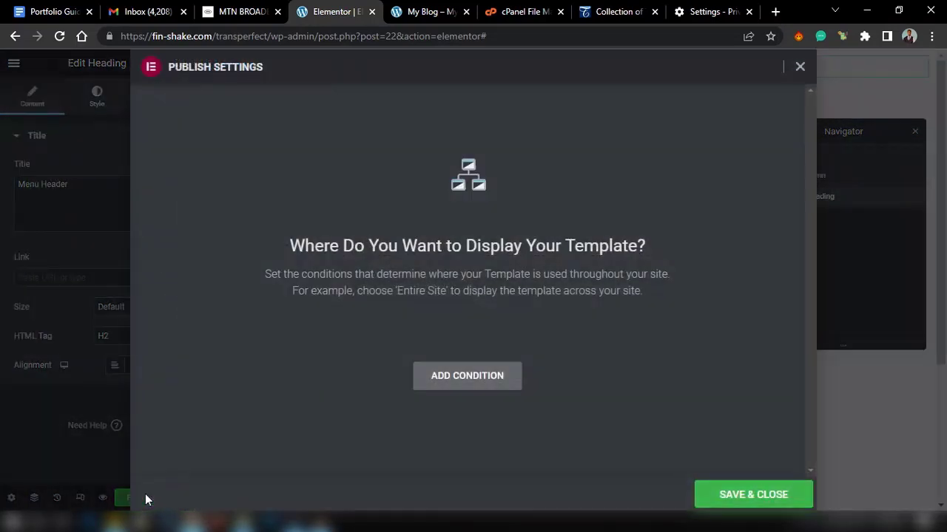
{"action": "left_click", "coordinate": [477, 379]}
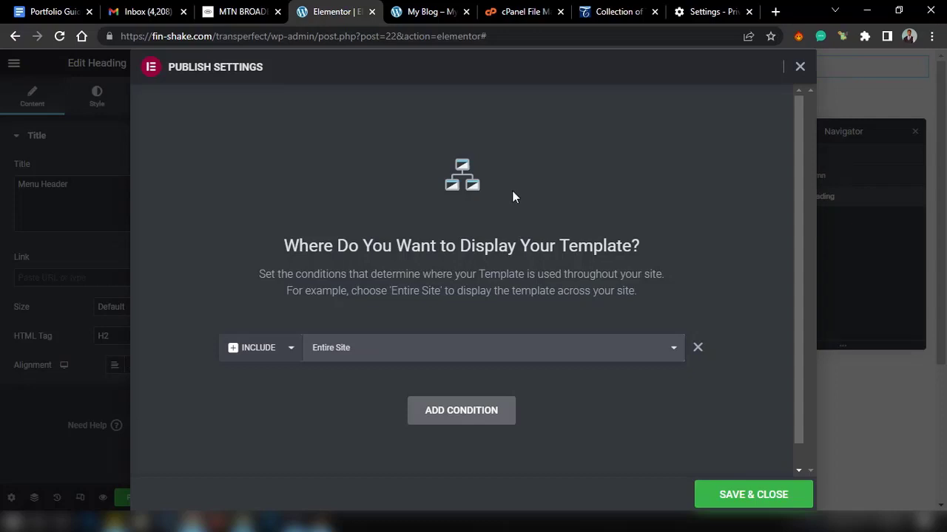
{"action": "left_click", "coordinate": [744, 500]}
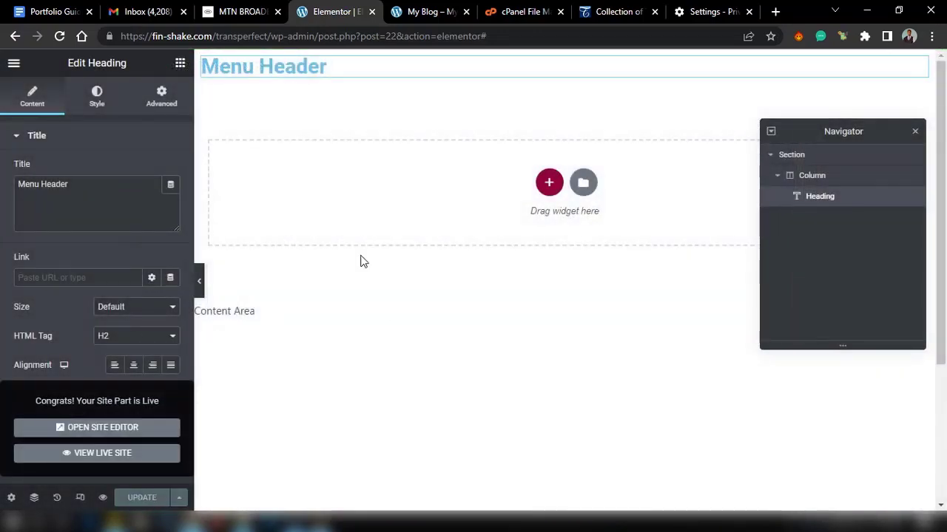
Reload the live site's home page and compare its header with the published template in the editor
{"action": "left_click", "coordinate": [414, 8]}
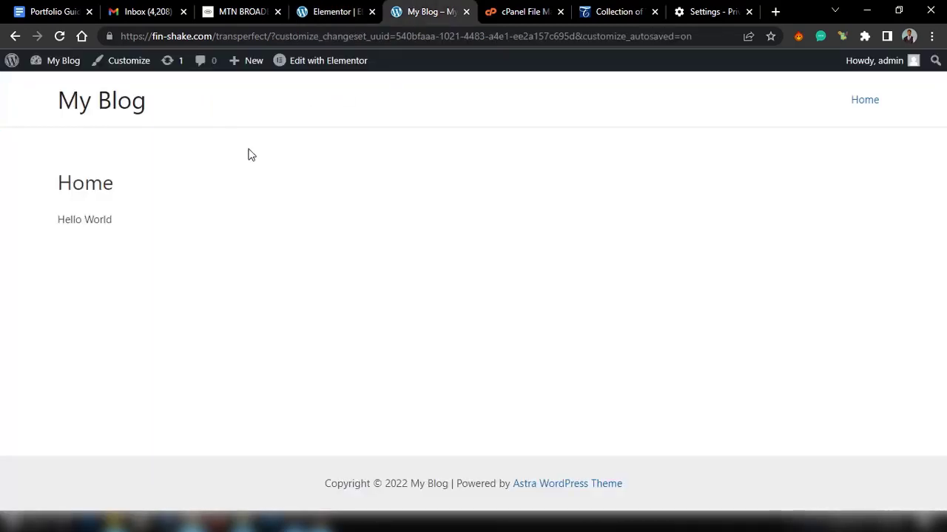
{"action": "key", "text": "F5"}
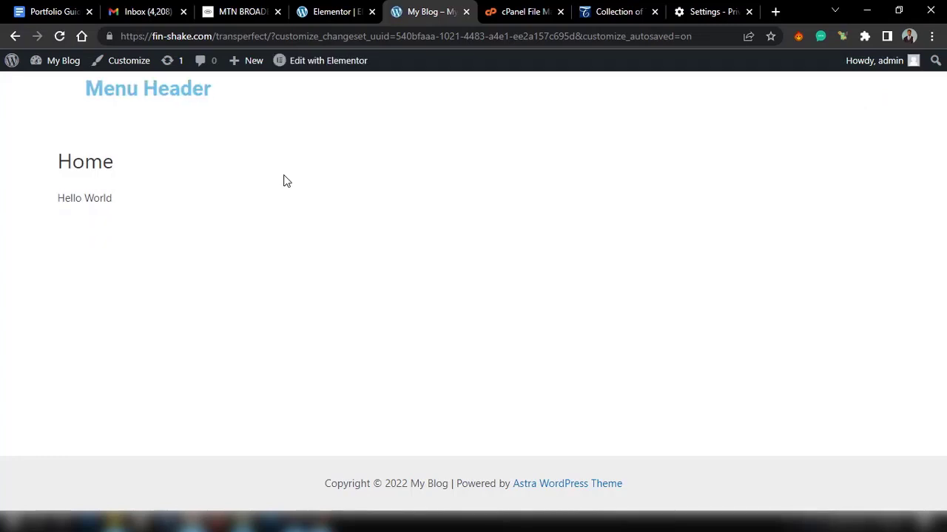
{"action": "left_click", "coordinate": [324, 11]}
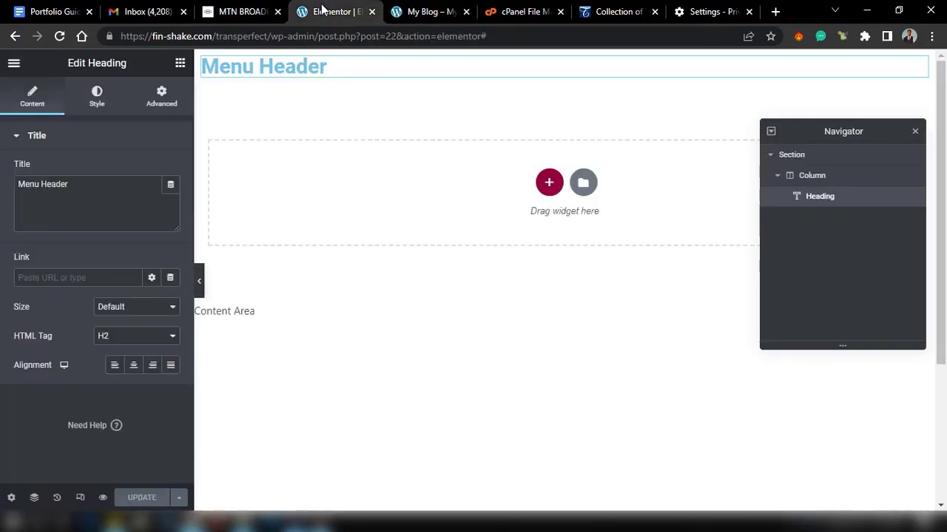
{"action": "left_click", "coordinate": [414, 15]}
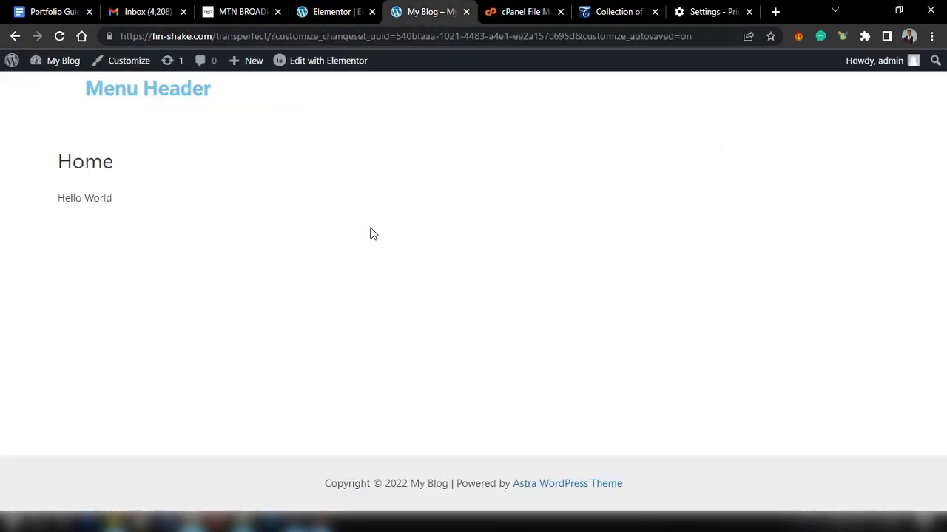
{"action": "left_click", "coordinate": [321, 7]}
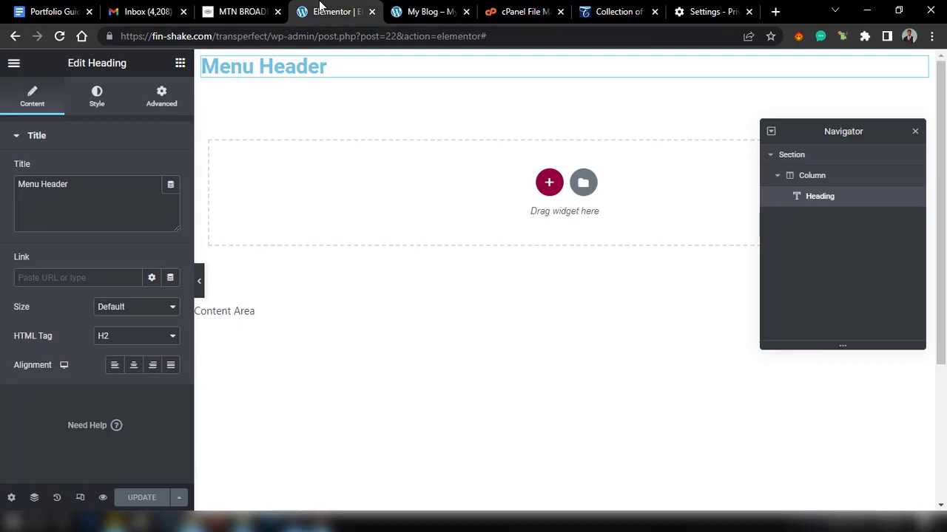
{"action": "left_click", "coordinate": [448, 7]}
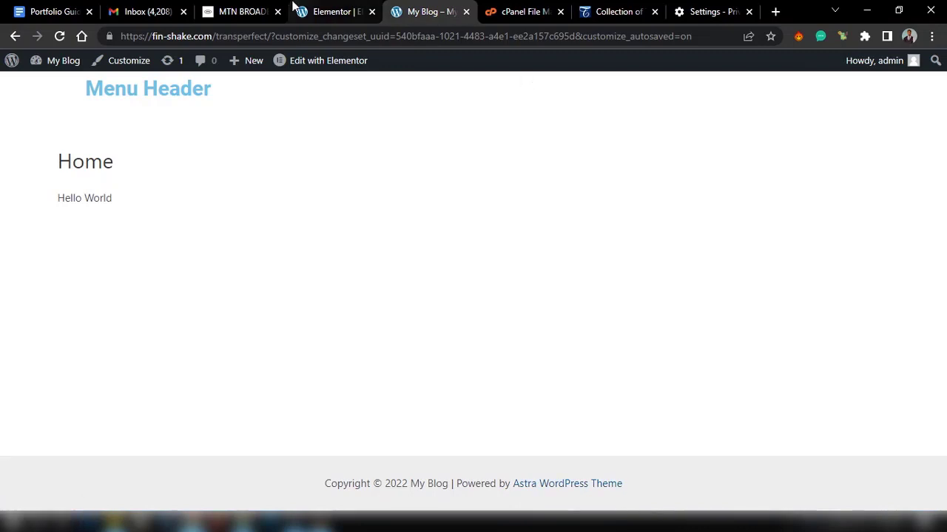
{"action": "left_click", "coordinate": [337, 7]}
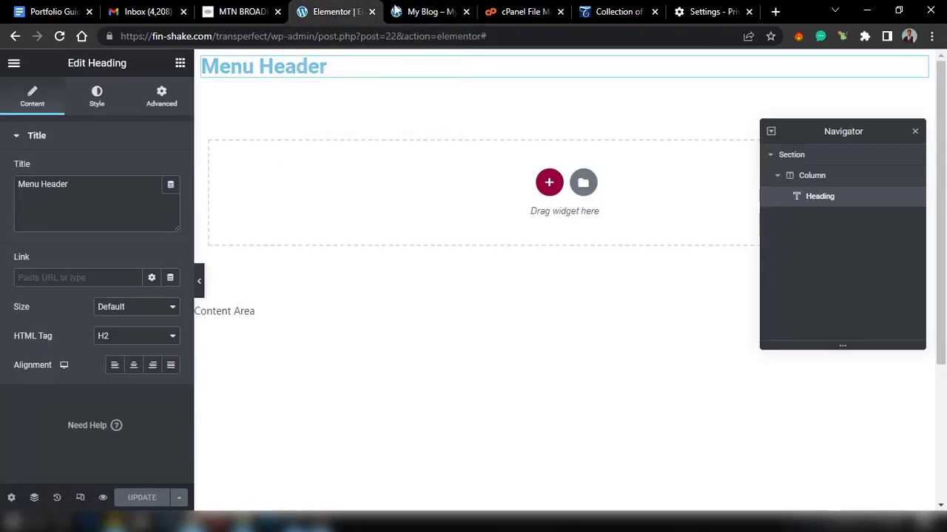
Go from the live site to the WordPress dashboard, open the Theme Builder and start a new Footer template
{"action": "left_click", "coordinate": [425, 8]}
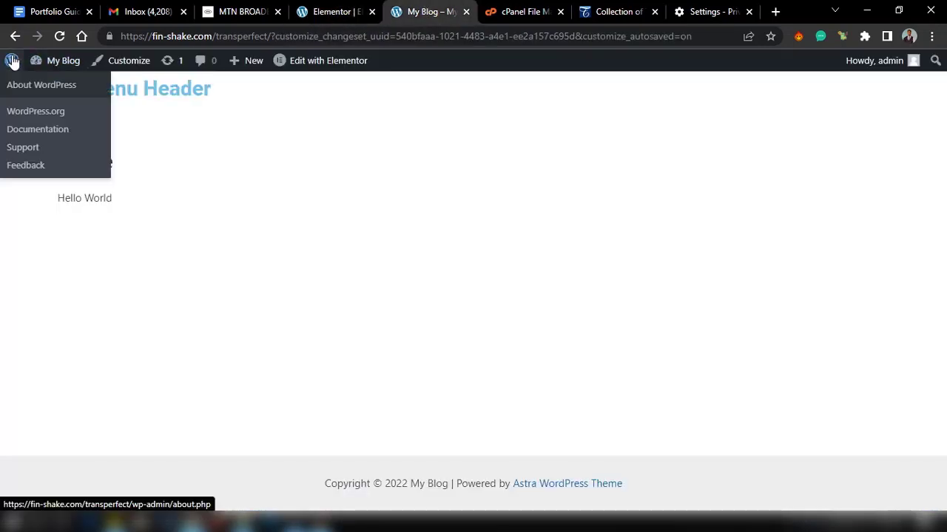
{"action": "mouse_move", "coordinate": [51, 68]}
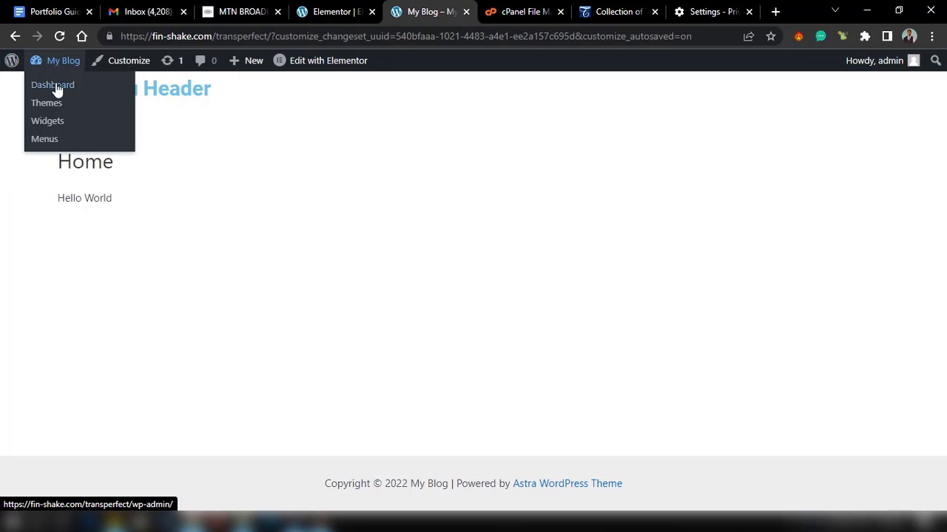
{"action": "left_click", "coordinate": [53, 86]}
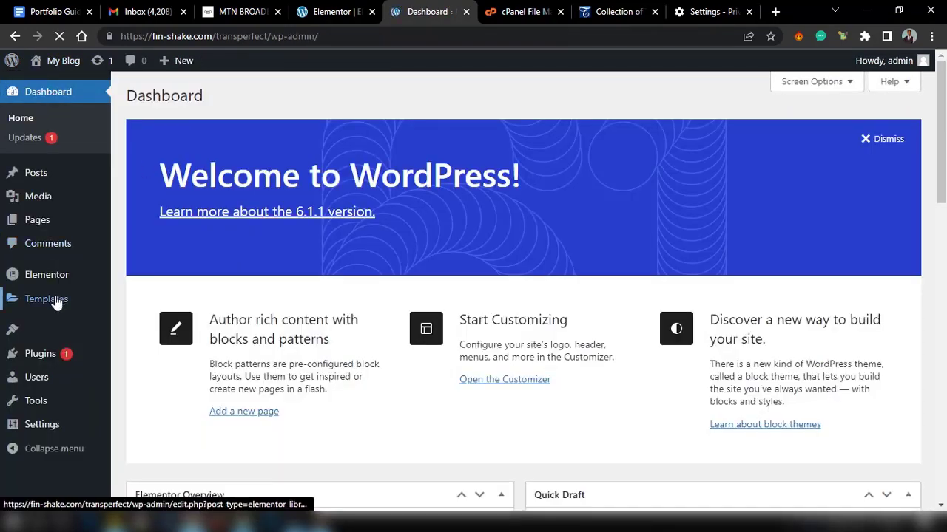
{"action": "mouse_move", "coordinate": [53, 301]}
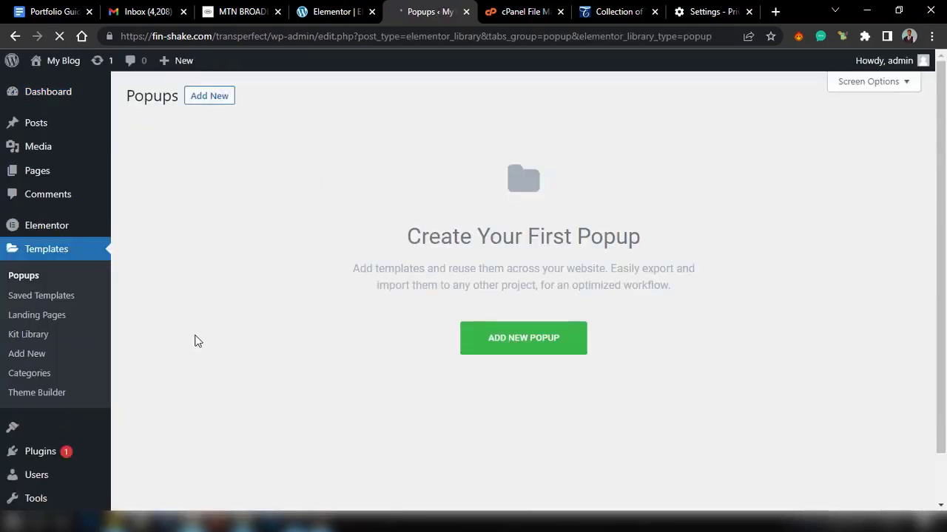
{"action": "left_click", "coordinate": [28, 394]}
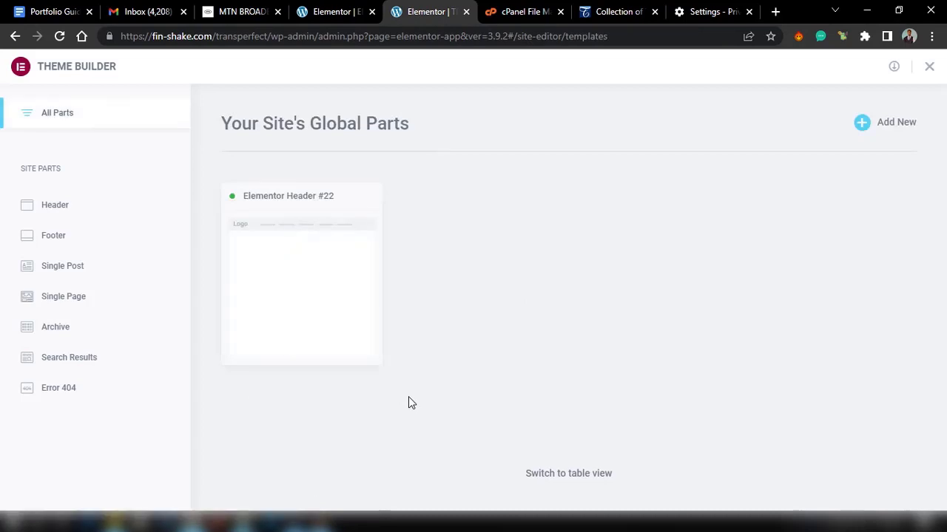
{"action": "left_click", "coordinate": [53, 237]}
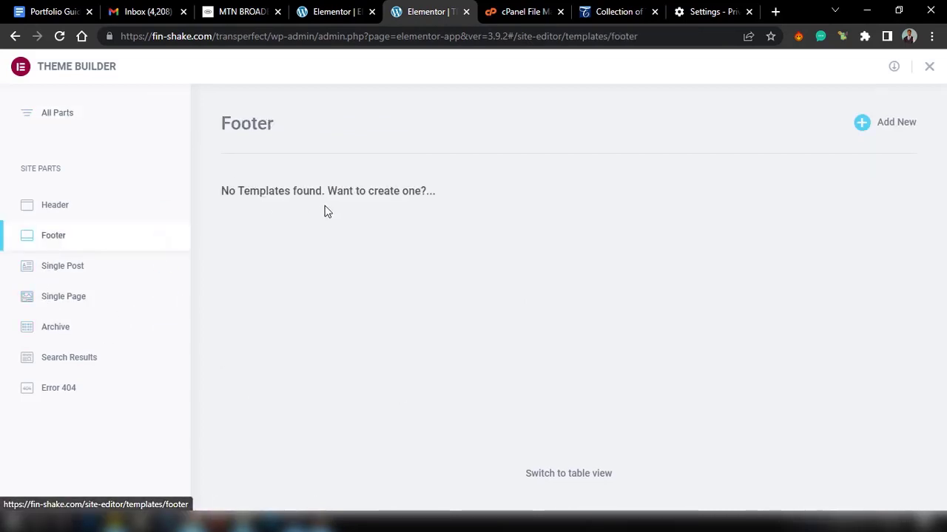
{"action": "left_click", "coordinate": [162, 238]}
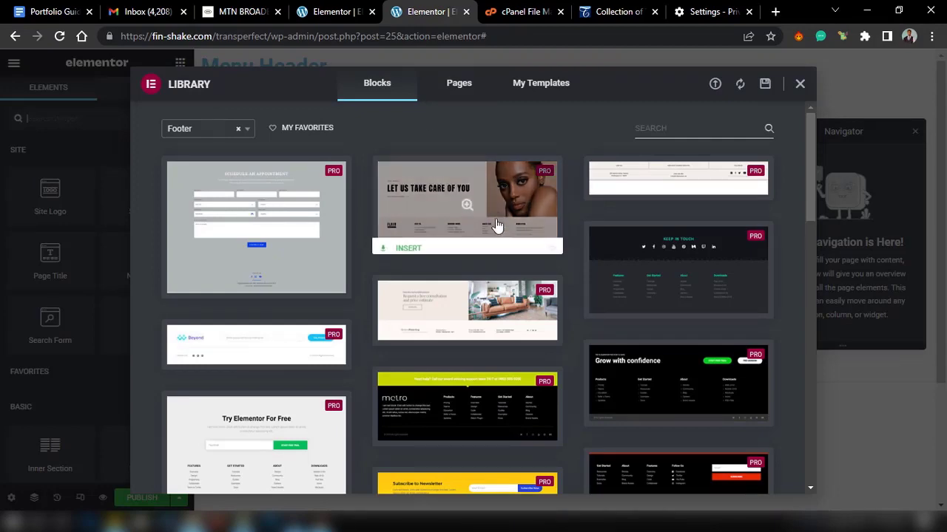
Browse the Footer blocks in the template library to compare the available designs
{"action": "scroll", "coordinate": [497, 229], "scroll_direction": "down", "scroll_amount": 3}
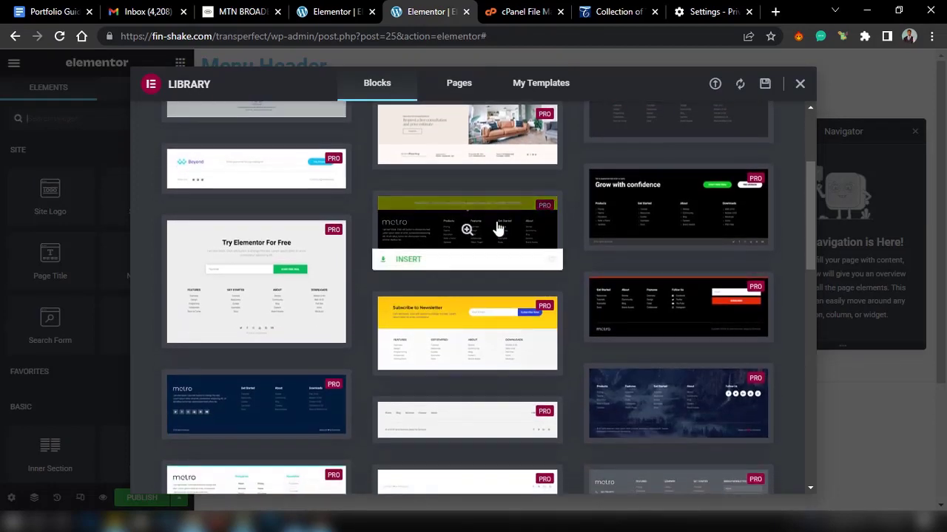
{"action": "scroll", "coordinate": [498, 229], "scroll_direction": "up", "scroll_amount": 3}
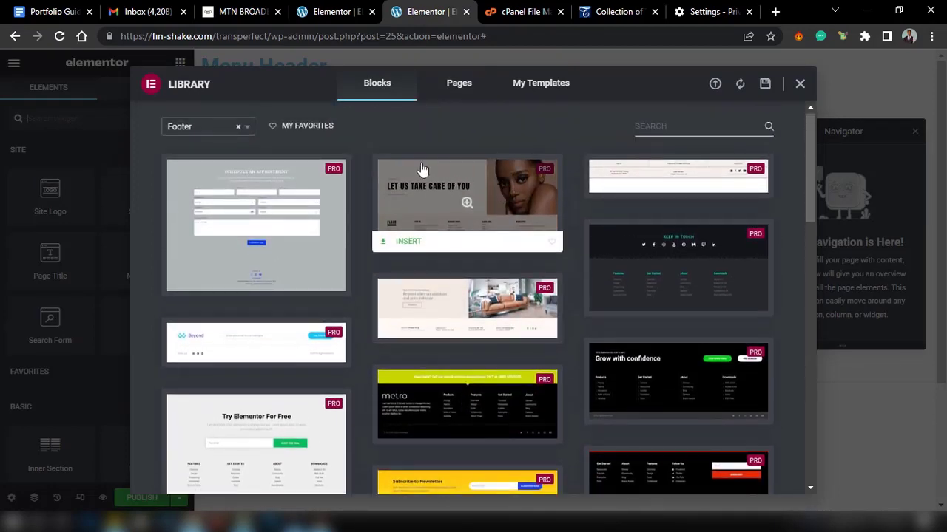
{"action": "scroll", "coordinate": [374, 241], "scroll_direction": "down", "scroll_amount": 2}
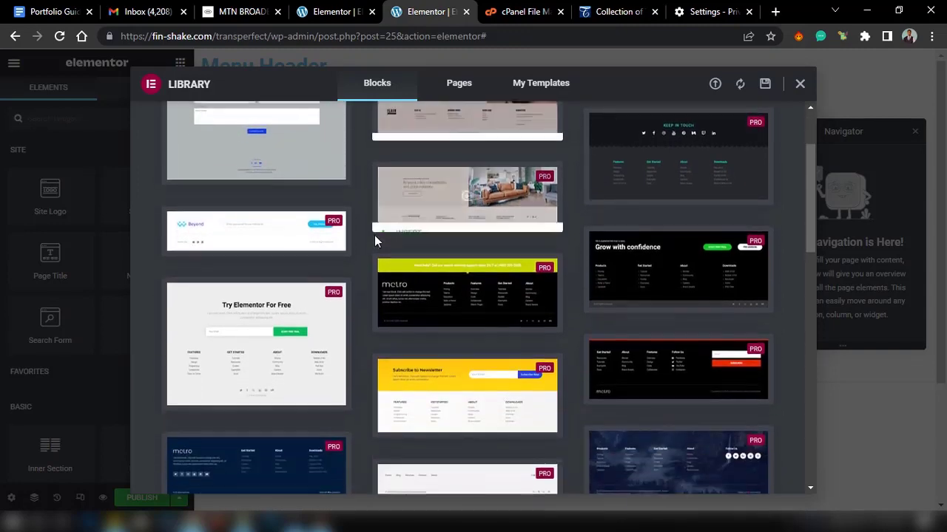
{"action": "scroll", "coordinate": [374, 241], "scroll_direction": "down", "scroll_amount": 5}
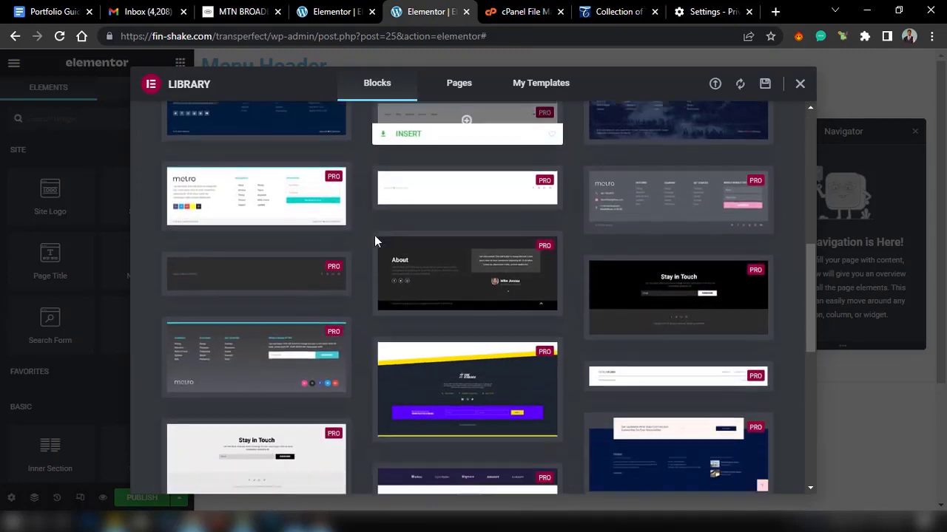
{"action": "scroll", "coordinate": [374, 240], "scroll_direction": "down", "scroll_amount": 10}
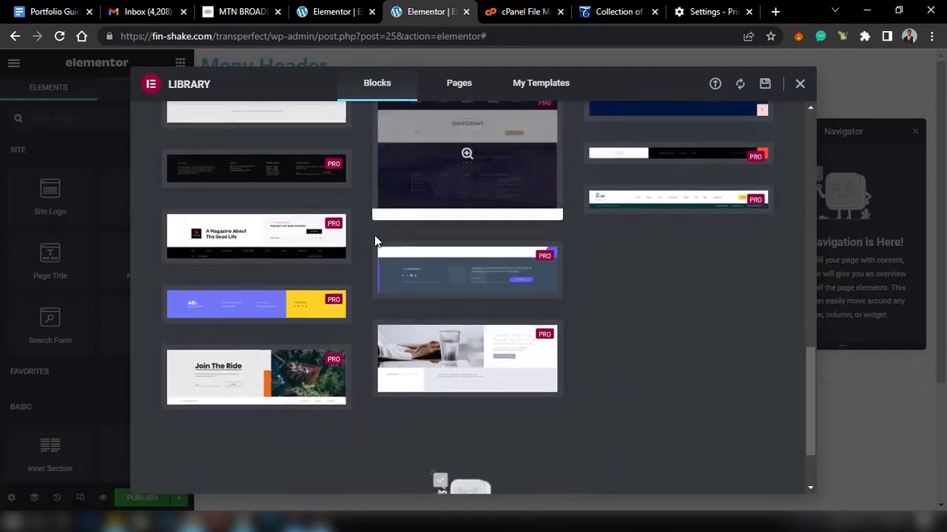
{"action": "scroll", "coordinate": [375, 235], "scroll_direction": "down", "scroll_amount": 1}
{"action": "scroll", "coordinate": [408, 292], "scroll_direction": "up", "scroll_amount": 5}
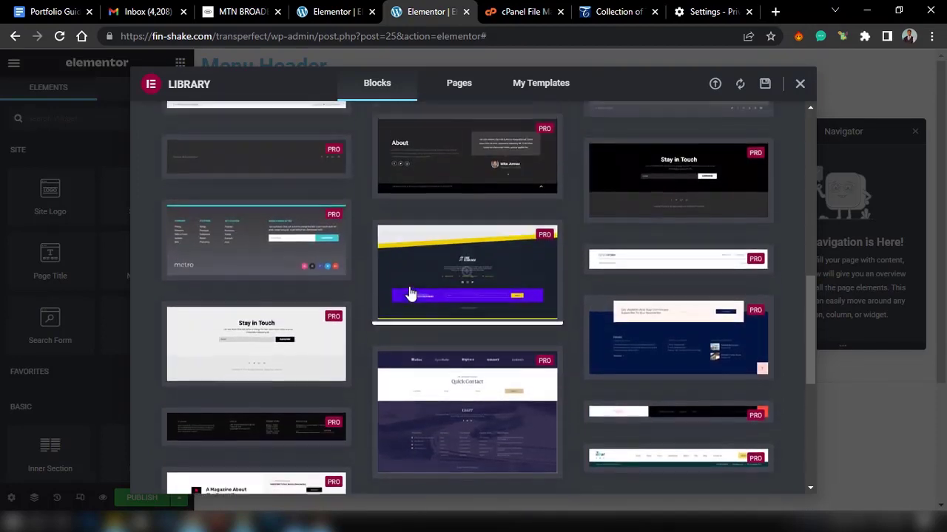
{"action": "mouse_move", "coordinate": [411, 293]}
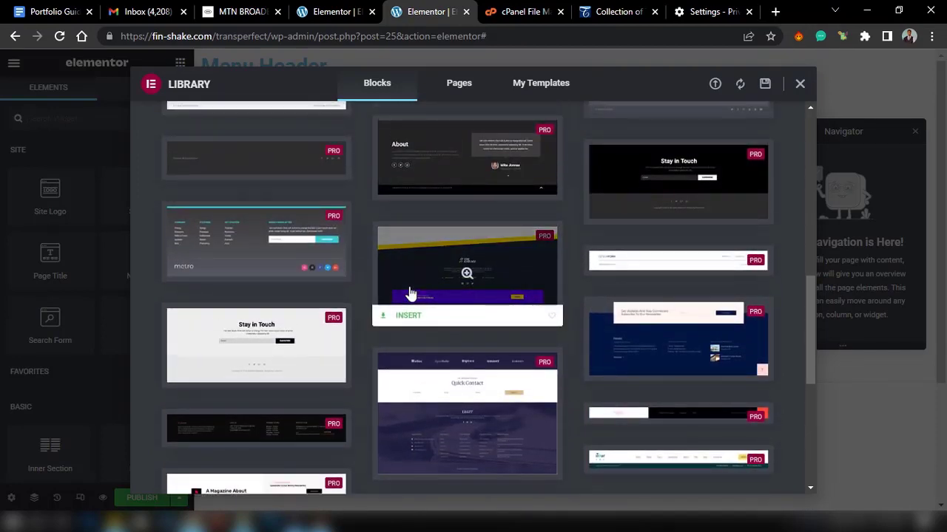
{"action": "scroll", "coordinate": [410, 294], "scroll_direction": "up", "scroll_amount": 5}
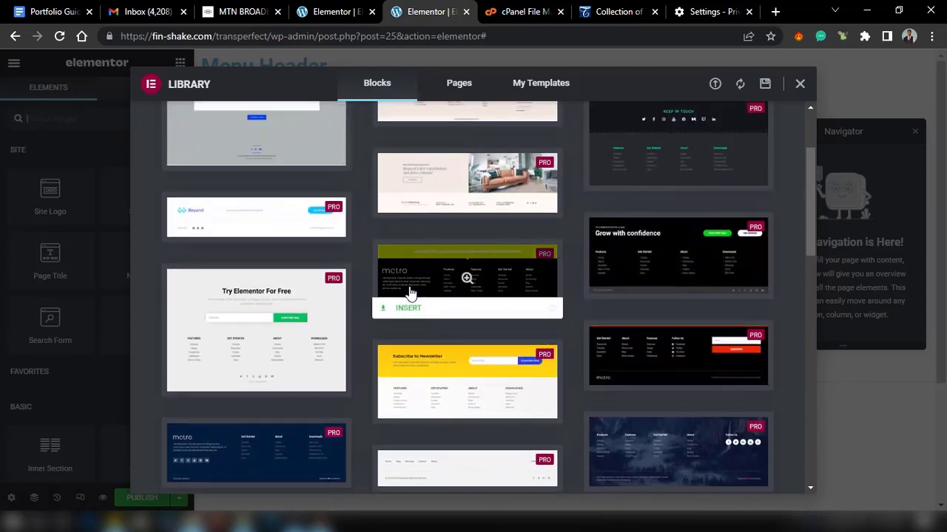
{"action": "scroll", "coordinate": [410, 293], "scroll_direction": "up", "scroll_amount": 3}
{"action": "scroll", "coordinate": [410, 294], "scroll_direction": "down", "scroll_amount": 10}
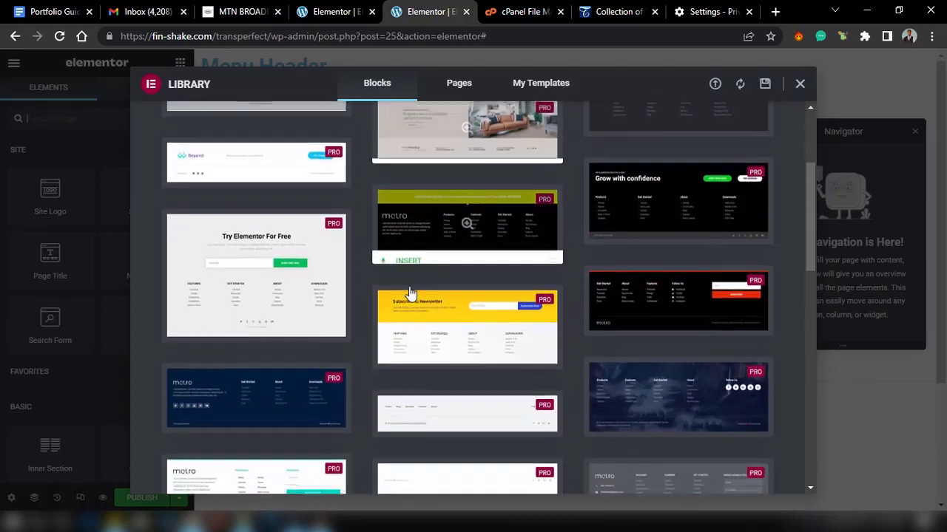
{"action": "scroll", "coordinate": [410, 293], "scroll_direction": "down", "scroll_amount": 3}
{"action": "scroll", "coordinate": [411, 294], "scroll_direction": "up", "scroll_amount": 6}
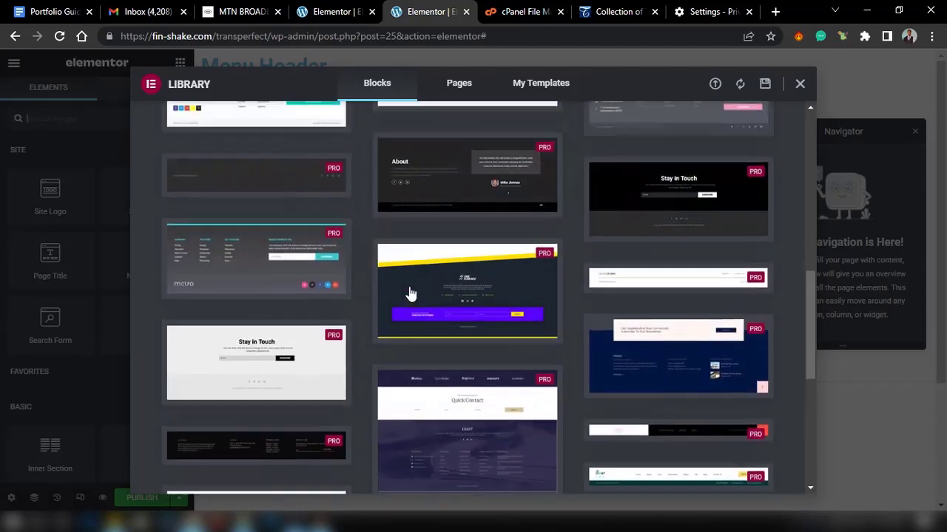
{"action": "scroll", "coordinate": [410, 294], "scroll_direction": "up", "scroll_amount": 3}
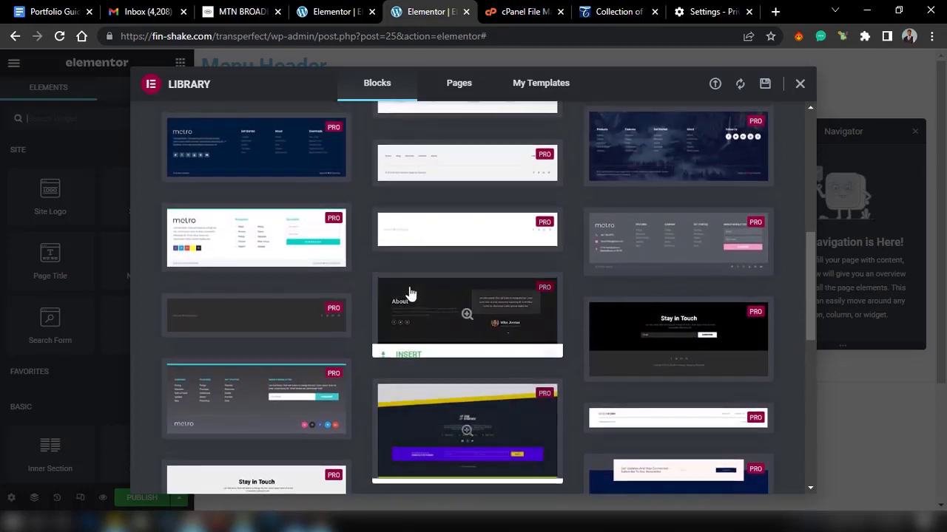
{"action": "scroll", "coordinate": [411, 294], "scroll_direction": "up", "scroll_amount": 2}
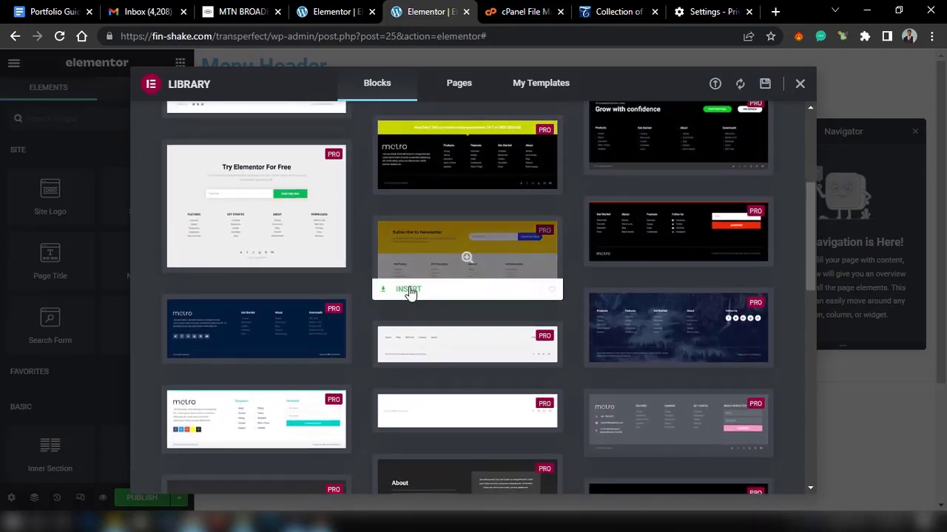
{"action": "scroll", "coordinate": [410, 292], "scroll_direction": "up", "scroll_amount": 4}
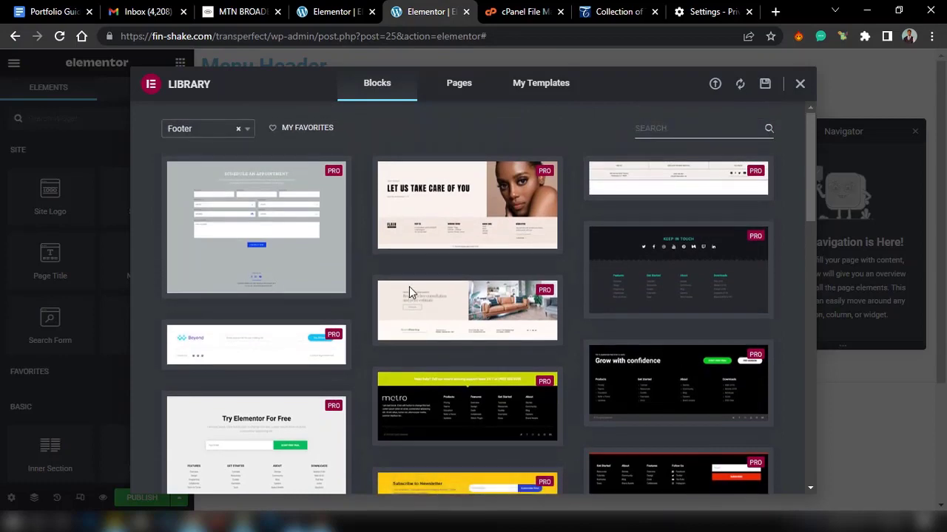
{"action": "scroll", "coordinate": [410, 292], "scroll_direction": "down", "scroll_amount": 1}
{"action": "scroll", "coordinate": [410, 294], "scroll_direction": "down", "scroll_amount": 4}
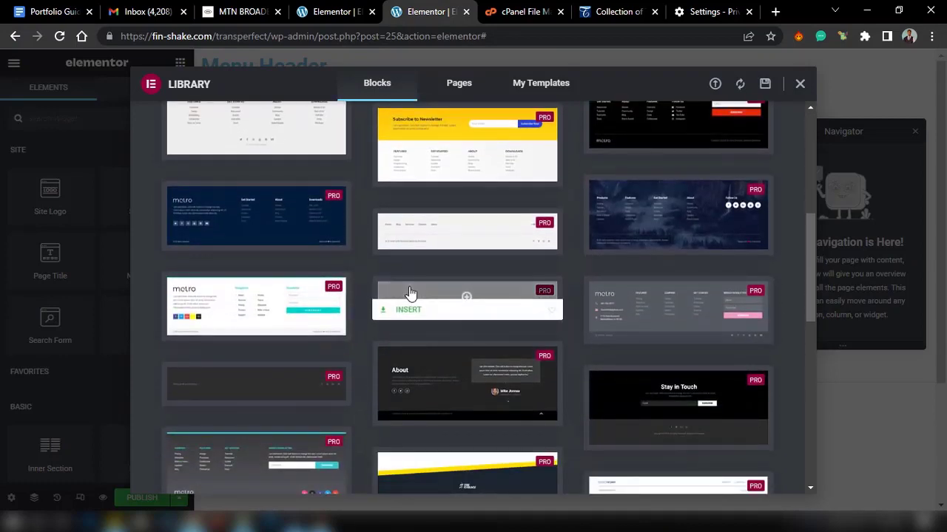
{"action": "scroll", "coordinate": [410, 293], "scroll_direction": "up", "scroll_amount": 1}
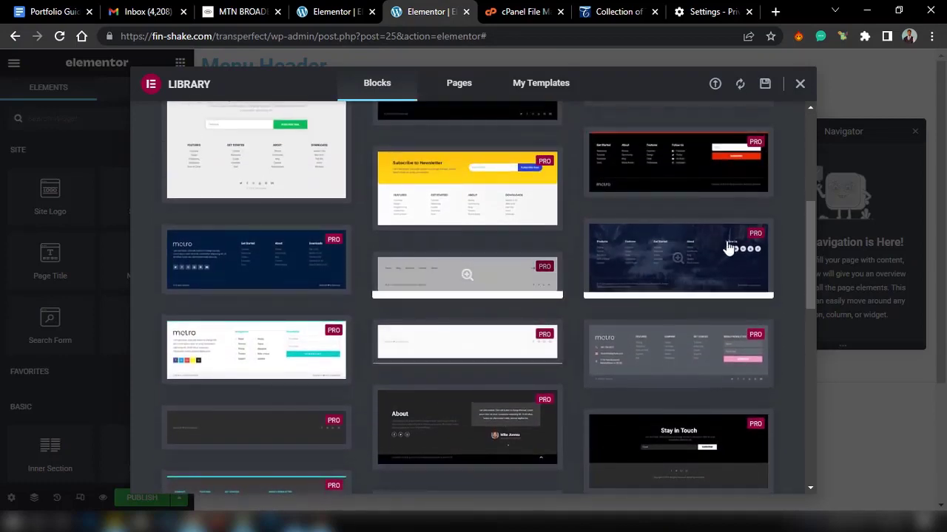
Preview the dark-blue mountain footer block, view its image at full size in a separate tab, and leave the library without inserting it
{"action": "left_click", "coordinate": [677, 258]}
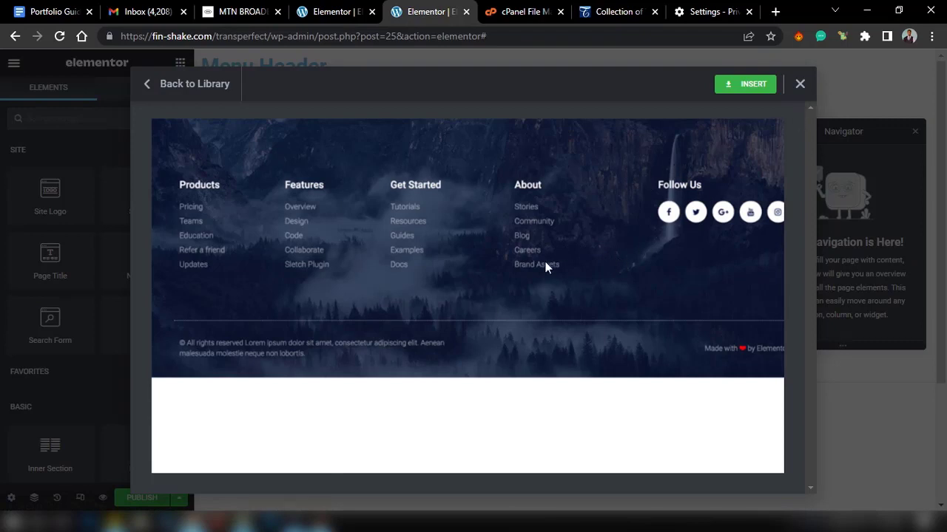
{"action": "right_click", "coordinate": [447, 223]}
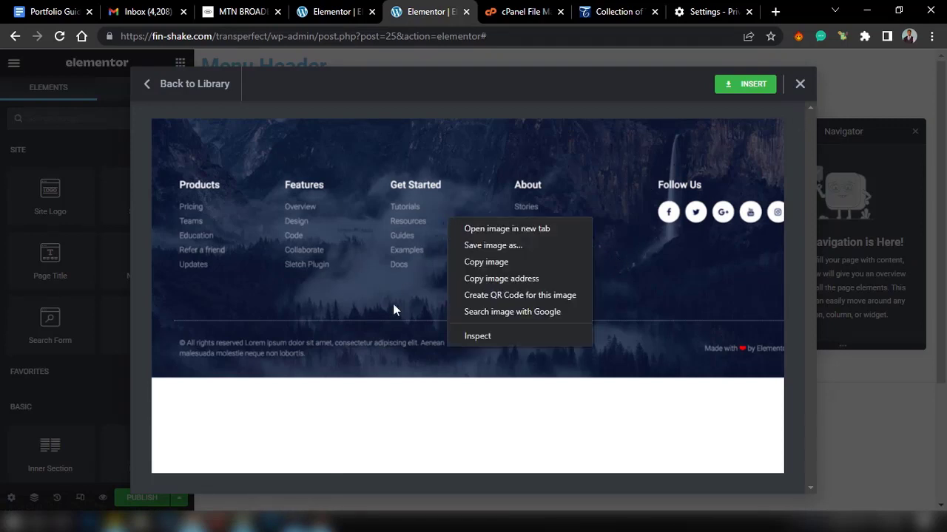
{"action": "left_click", "coordinate": [510, 229]}
{"action": "left_click", "coordinate": [456, 9]}
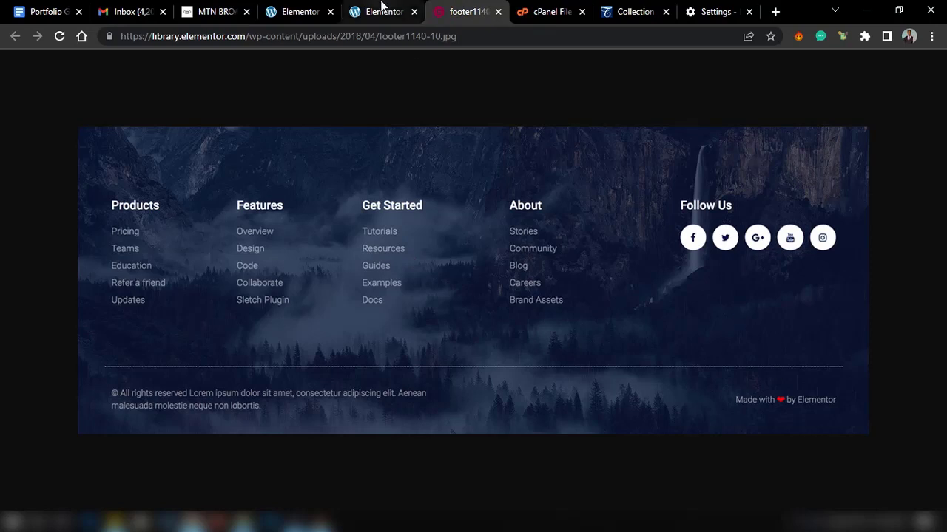
{"action": "left_click", "coordinate": [382, 7]}
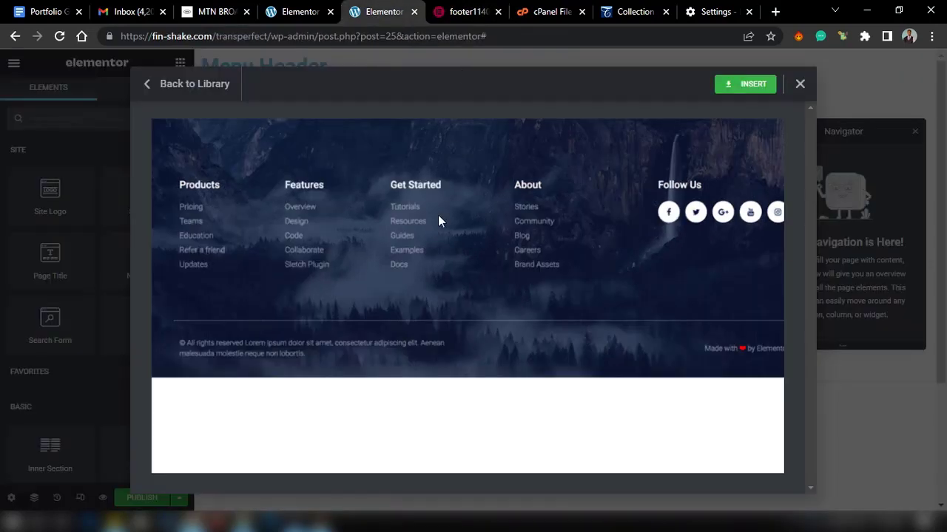
{"action": "left_click", "coordinate": [448, 13]}
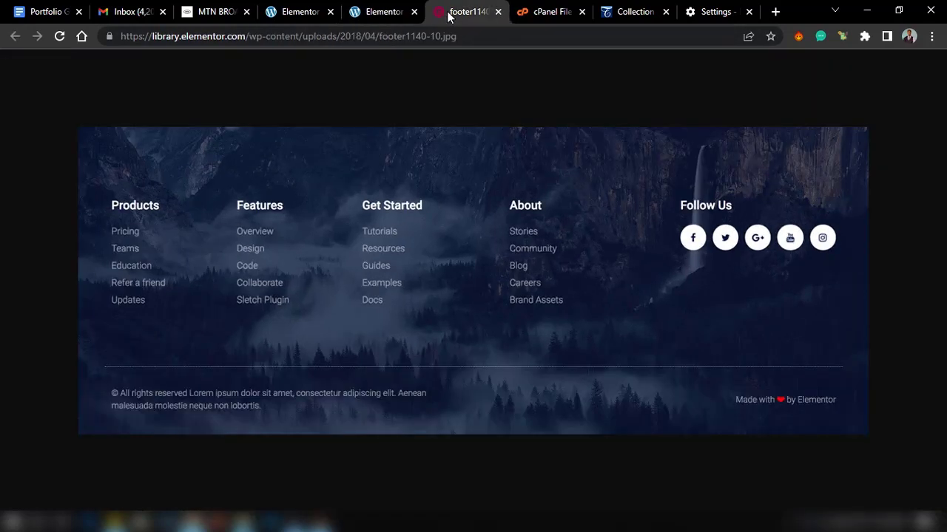
{"action": "key", "text": "ctrl+w"}
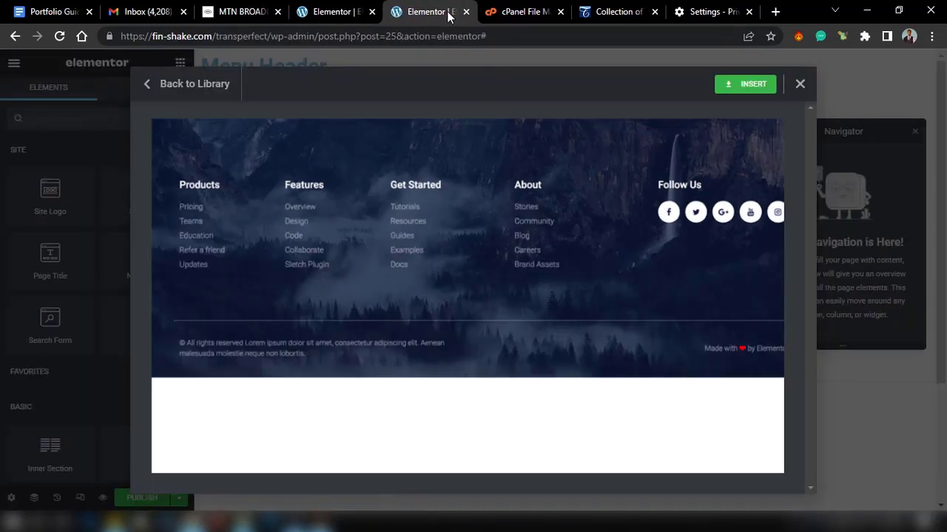
{"action": "left_click", "coordinate": [801, 85]}
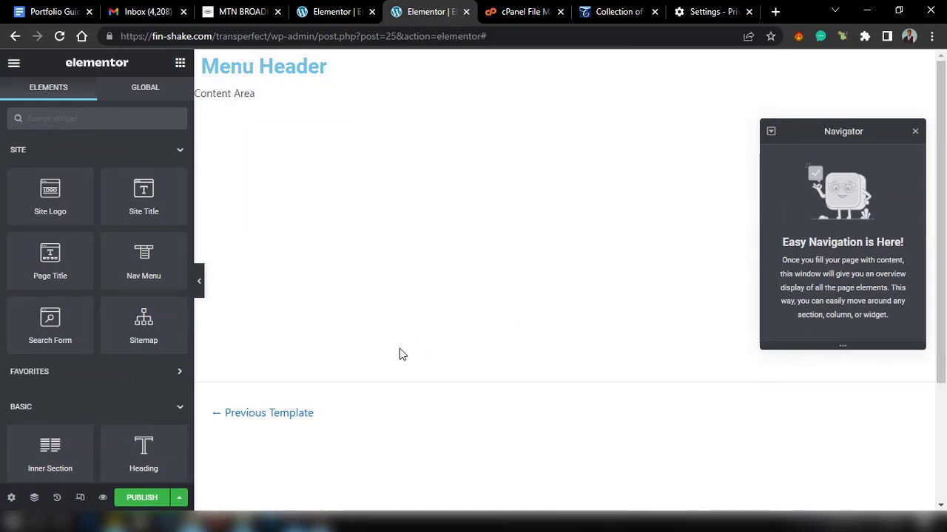
Add a single-column section to the footer template and place a Heading widget in it
{"action": "scroll", "coordinate": [399, 351], "scroll_direction": "down", "scroll_amount": 2}
{"action": "left_click", "coordinate": [548, 392]}
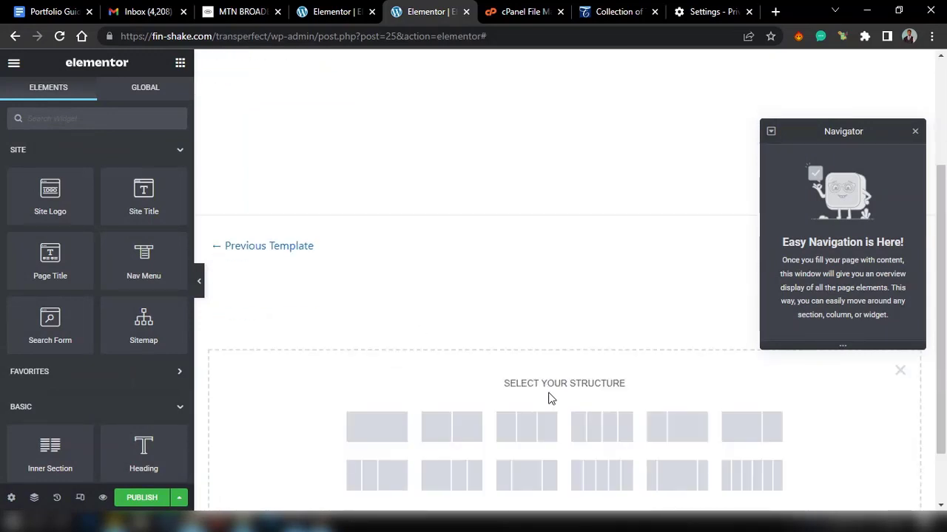
{"action": "left_click", "coordinate": [378, 432]}
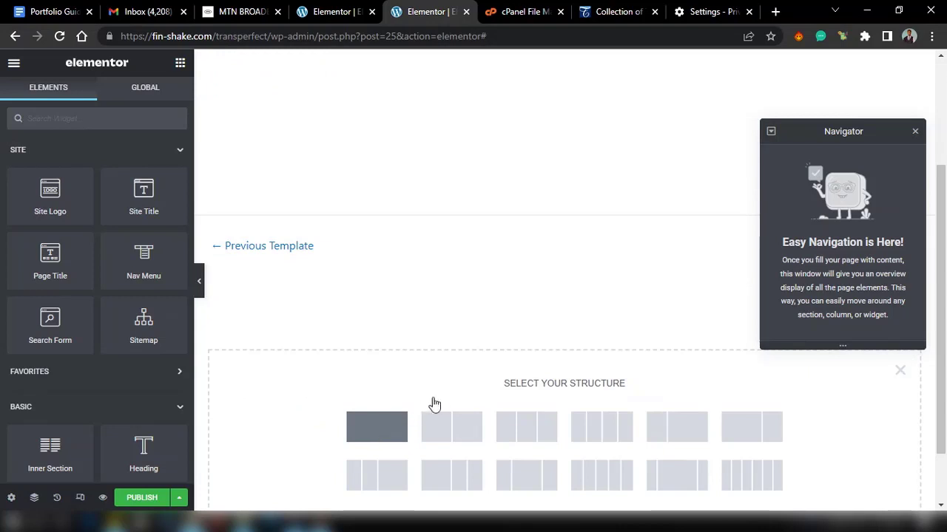
{"action": "left_click", "coordinate": [180, 63]}
{"action": "scroll", "coordinate": [142, 332], "scroll_direction": "down", "scroll_amount": 5}
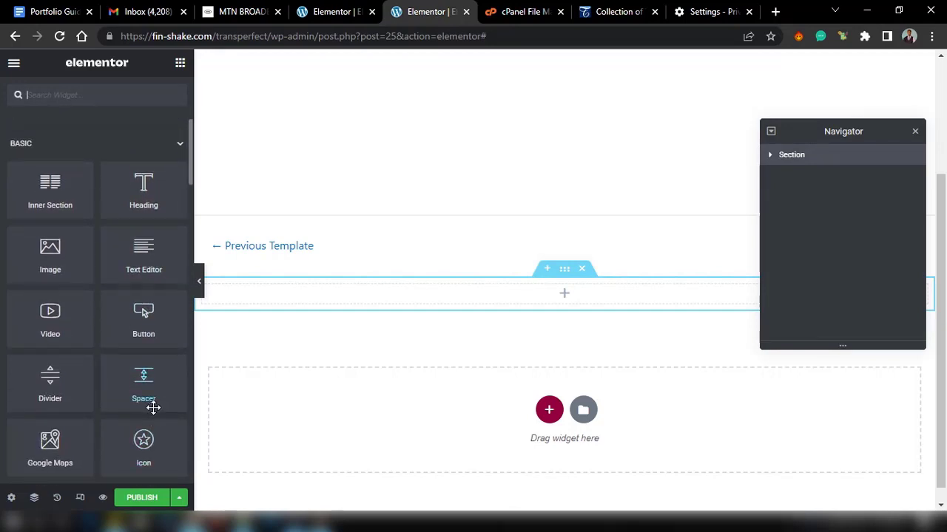
{"action": "scroll", "coordinate": [148, 418], "scroll_direction": "down", "scroll_amount": 4}
{"action": "scroll", "coordinate": [138, 313], "scroll_direction": "up", "scroll_amount": 4}
{"action": "scroll", "coordinate": [138, 314], "scroll_direction": "up", "scroll_amount": 3}
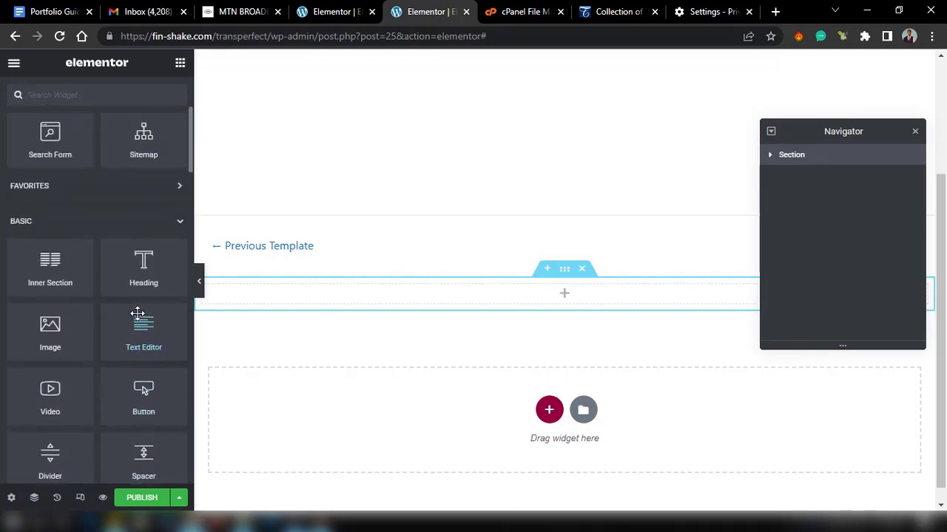
{"action": "left_click_drag", "start_coordinate": [144, 270], "coordinate": [490, 307]}
Replace the heading's placeholder title with "This is my footer"
{"action": "left_click", "coordinate": [65, 187]}
{"action": "type", "text": "aading Text Here"}
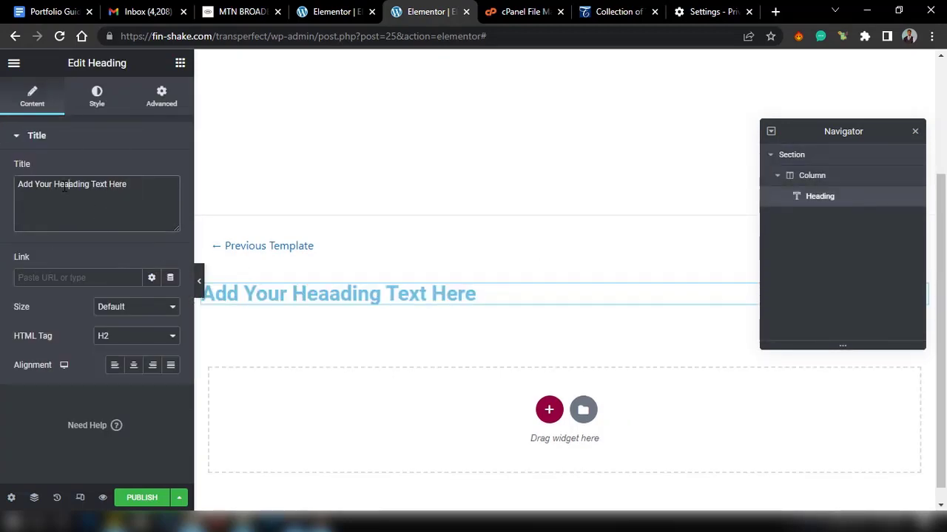
{"action": "key", "text": "ctrl+a"}
{"action": "type", "text": "This is"}
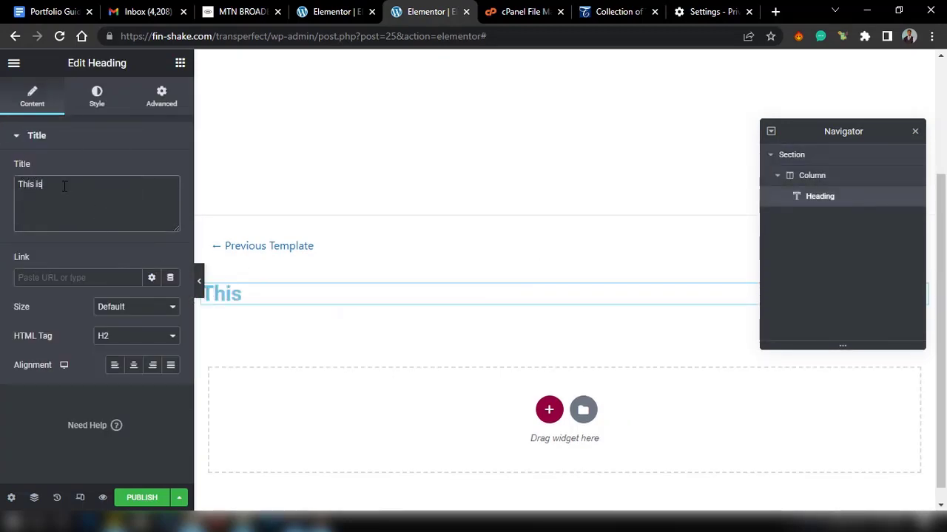
{"action": "type", "text": " my footer"}
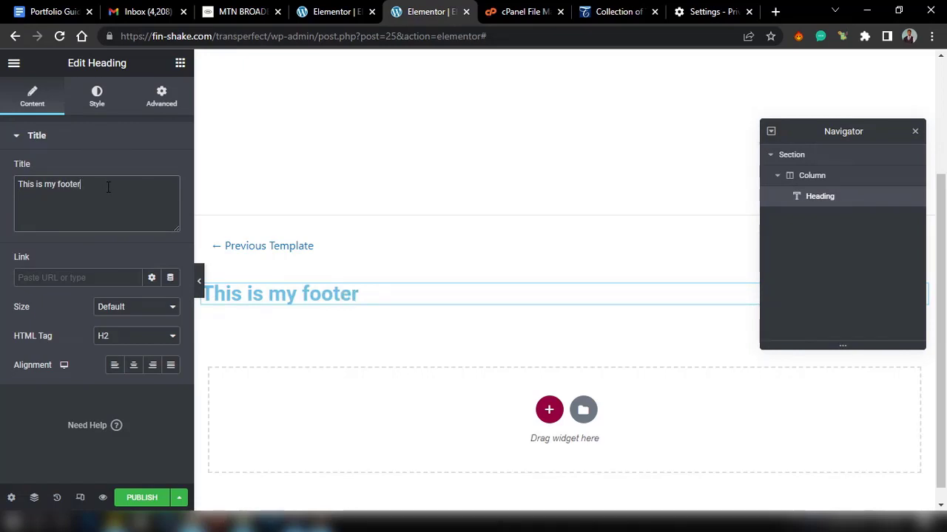
Examine the footer of the TransPerfect Resources page as a reference, and return to the footer template in the editor
{"action": "left_click", "coordinate": [623, 13]}
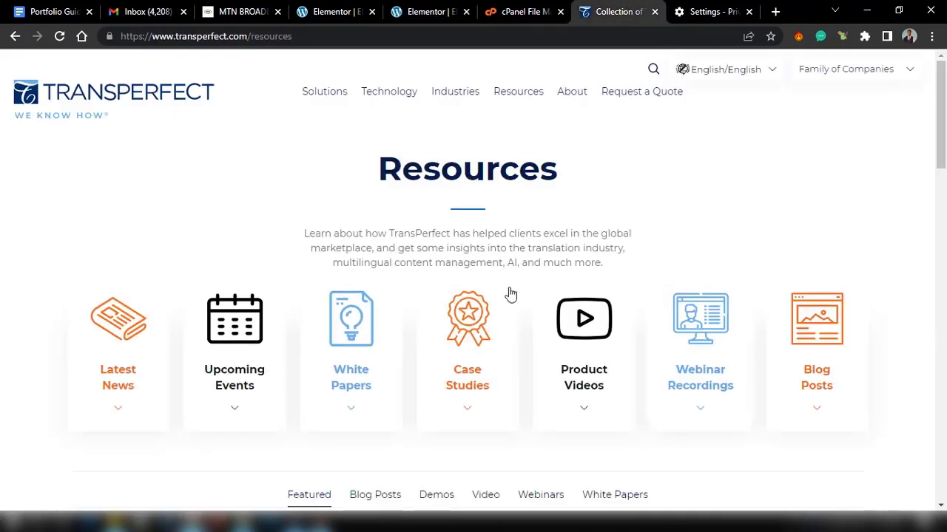
{"action": "scroll", "coordinate": [495, 334], "scroll_direction": "down", "scroll_amount": 10}
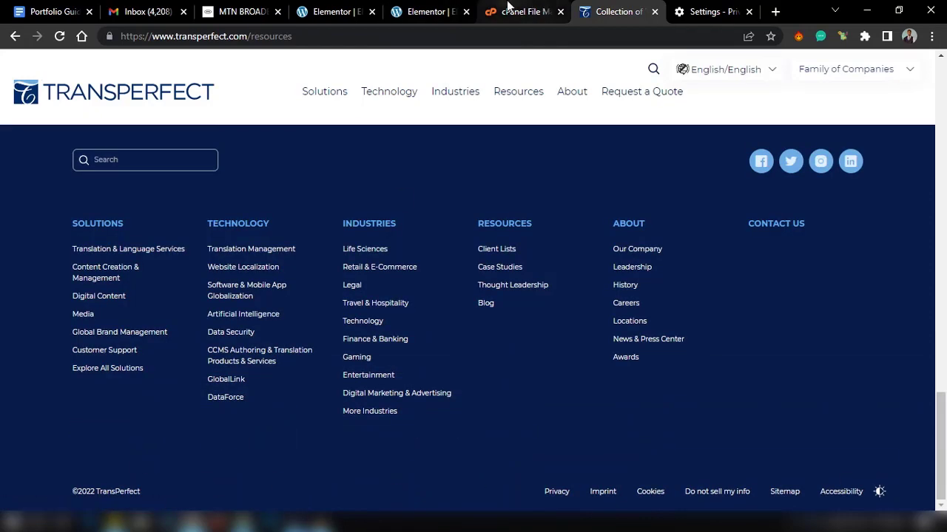
{"action": "left_click", "coordinate": [509, 9]}
{"action": "left_click", "coordinate": [411, 11]}
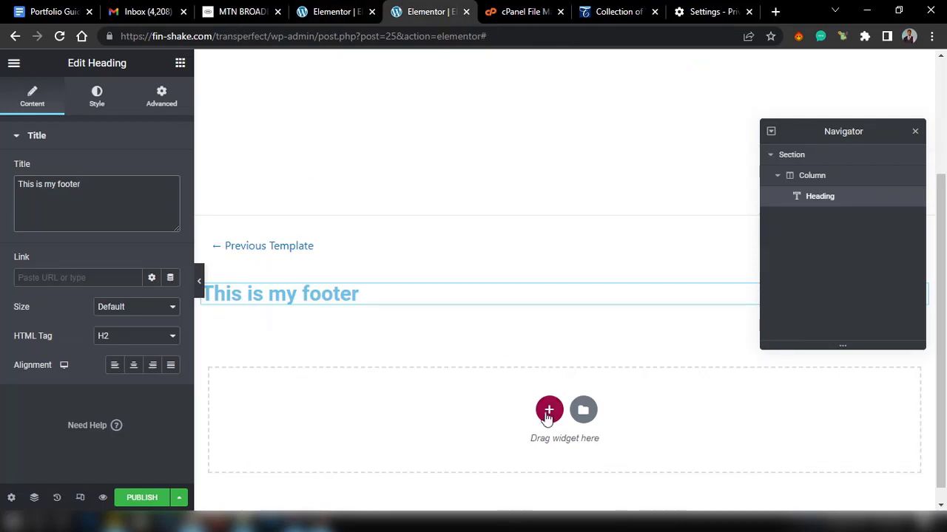
Publish the footer template with a display condition that includes the Entire Site
{"action": "left_click", "coordinate": [156, 499]}
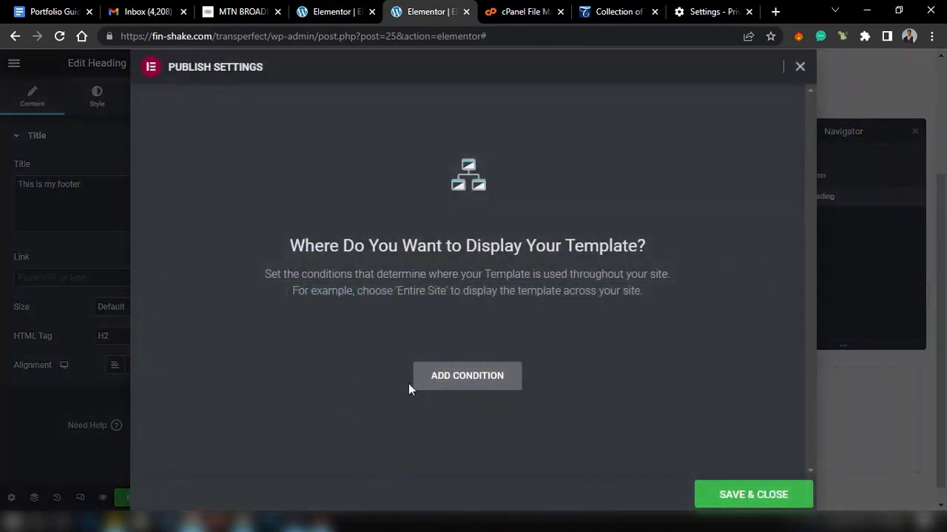
{"action": "left_click", "coordinate": [440, 379]}
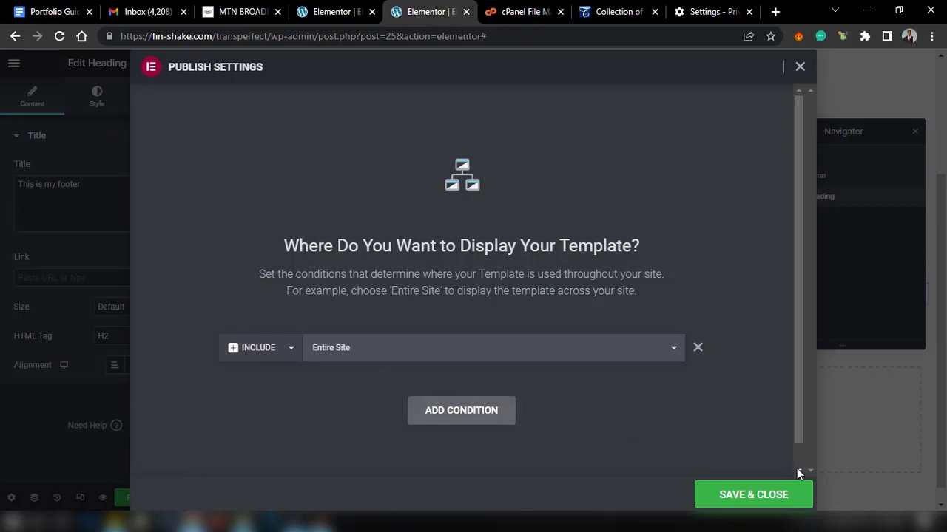
{"action": "left_click", "coordinate": [763, 494]}
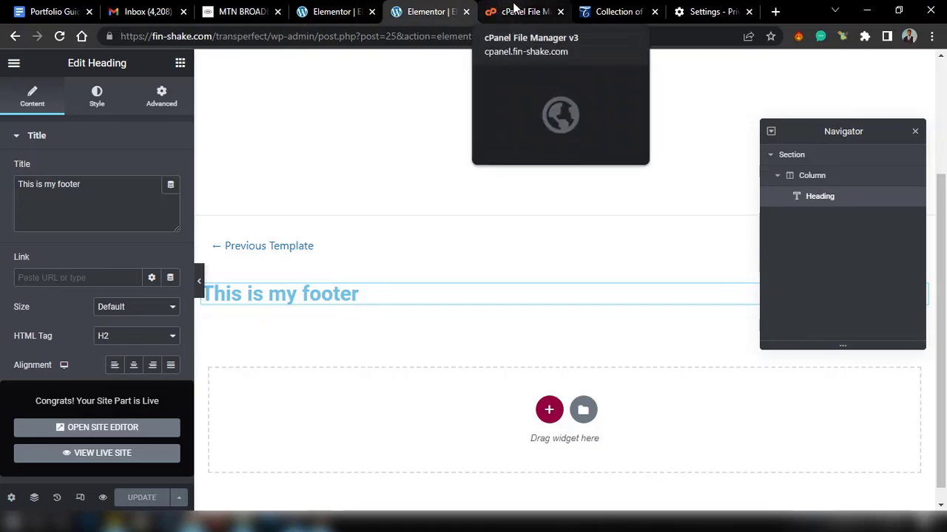
Open the live page of the footer template in a new browser tab and bring it into view
{"action": "left_click", "coordinate": [15, 65]}
{"action": "right_click", "coordinate": [54, 286]}
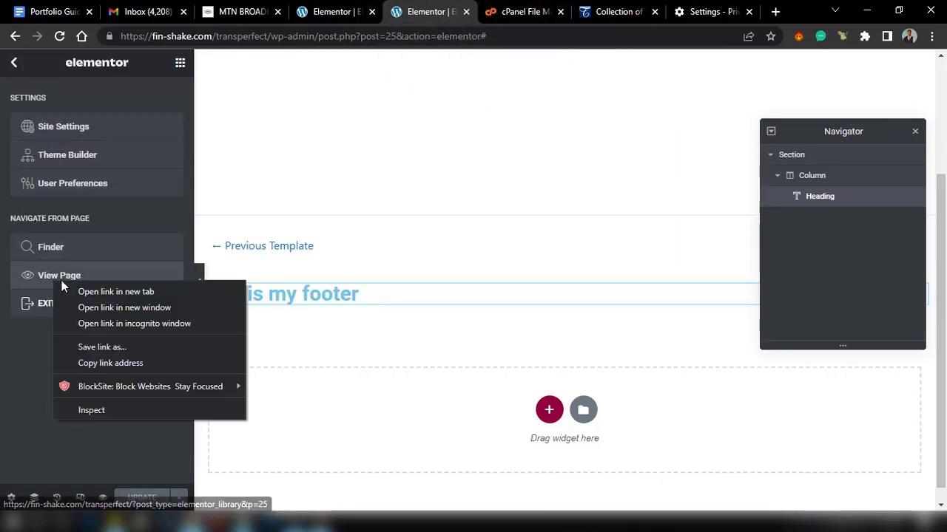
{"action": "left_click", "coordinate": [23, 348]}
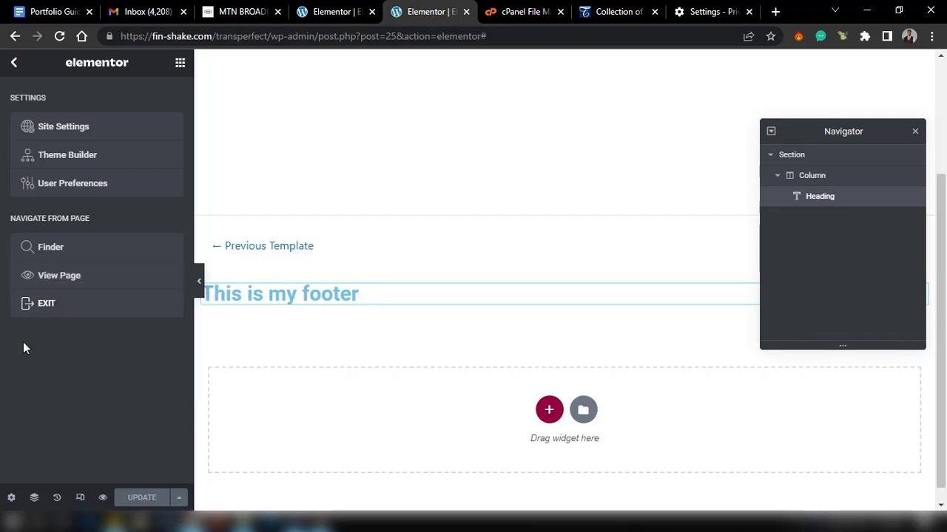
{"action": "right_click", "coordinate": [52, 275]}
{"action": "left_click", "coordinate": [115, 286]}
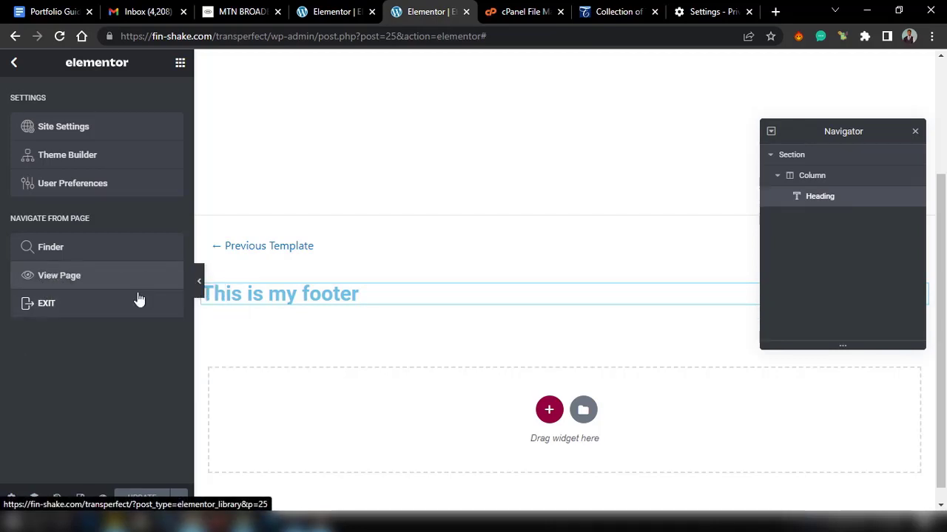
{"action": "left_click", "coordinate": [441, 15]}
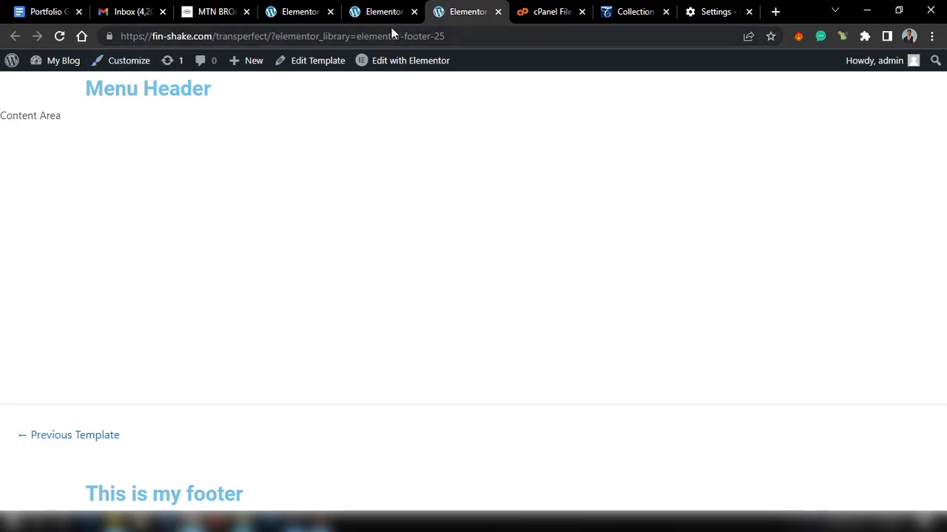
Load the sample-page address of the transperfect site to check the header and footer on a regular page
{"action": "left_click_drag", "start_coordinate": [472, 37], "coordinate": [270, 38]}
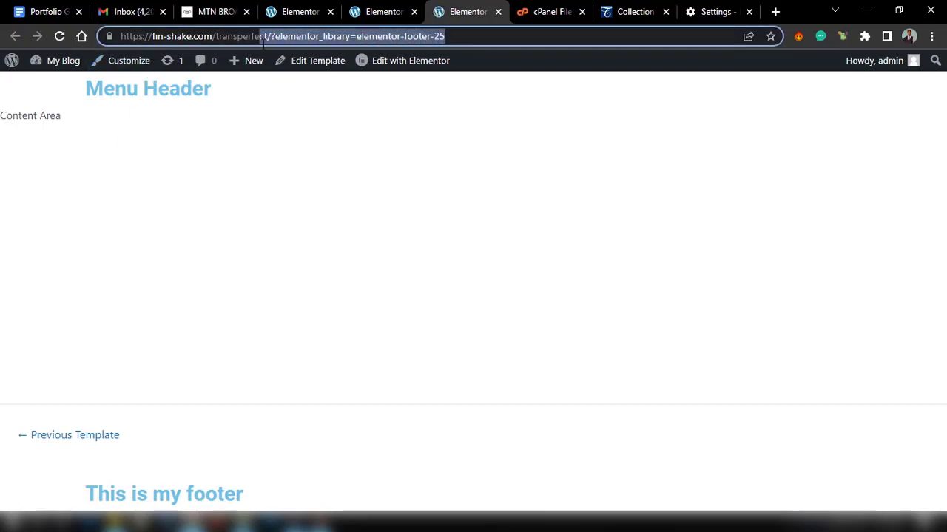
{"action": "key", "text": "BackSpace"}
{"action": "key", "text": "Return"}
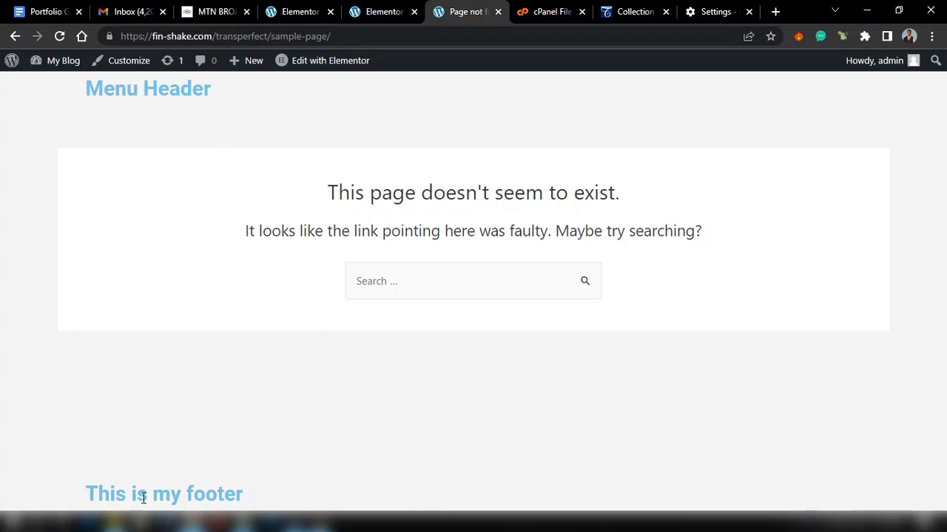
Review the footer and header templates in the editor, and open the TransPerfect home page as a reference
{"action": "left_click", "coordinate": [366, 9]}
{"action": "scroll", "coordinate": [419, 219], "scroll_direction": "up", "scroll_amount": 3}
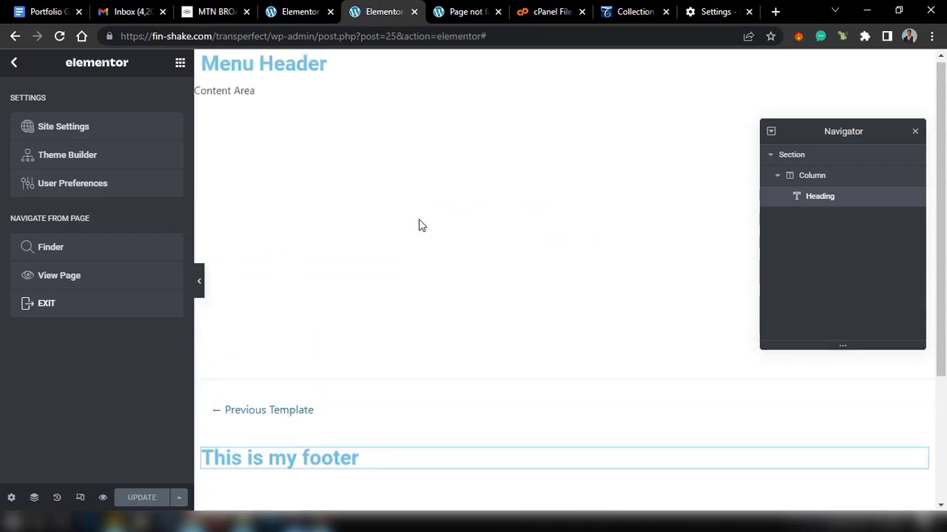
{"action": "left_click", "coordinate": [304, 8]}
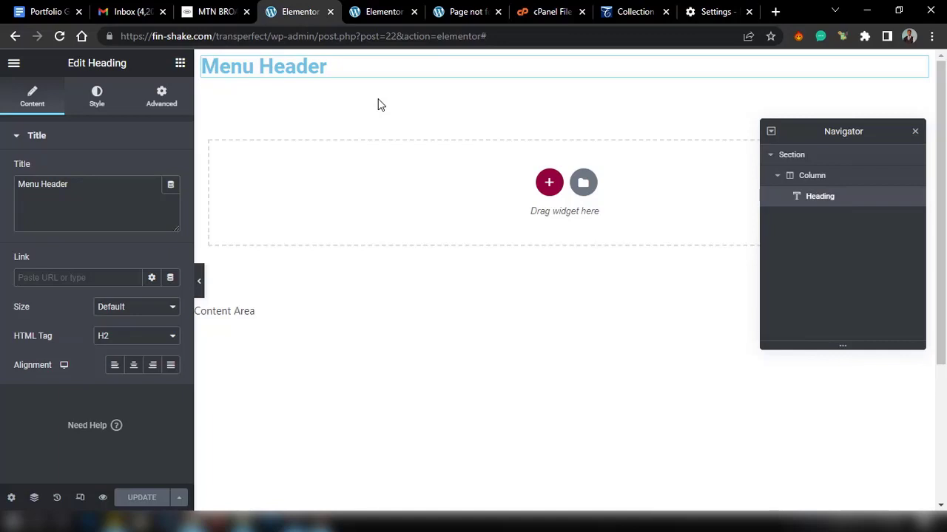
{"action": "left_click", "coordinate": [628, 10]}
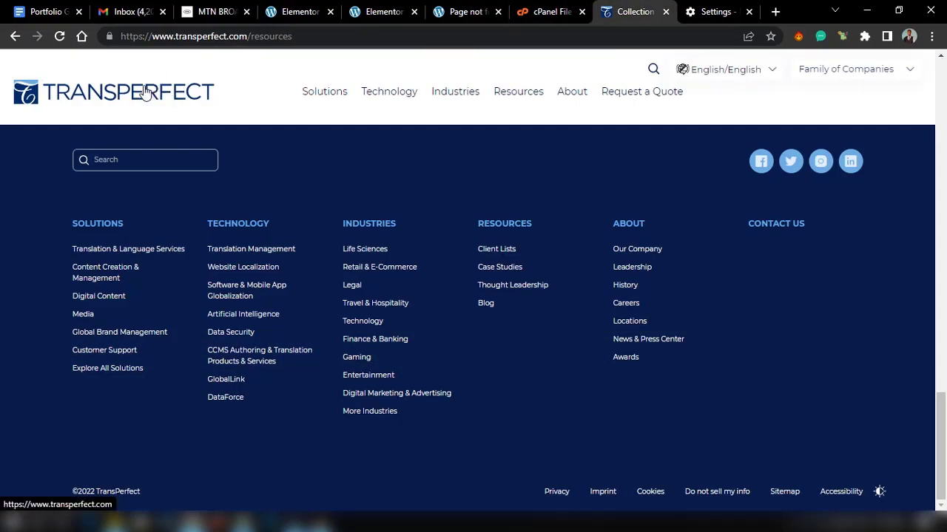
{"action": "left_click", "coordinate": [145, 91]}
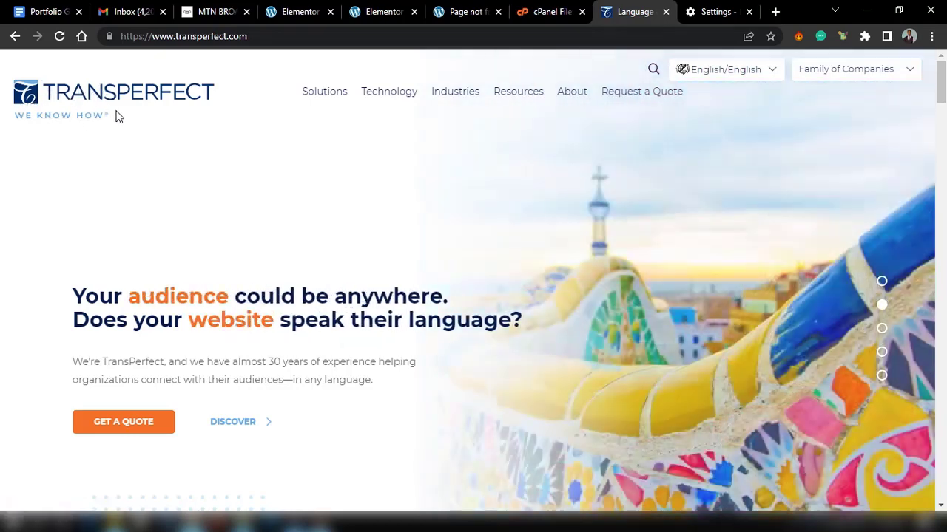
{"action": "right_click", "coordinate": [82, 95]}
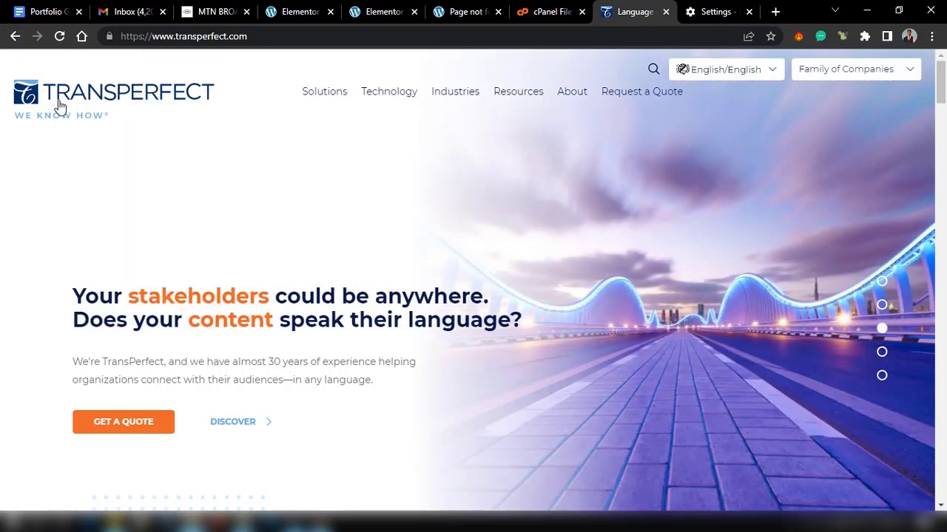
{"action": "right_click", "coordinate": [59, 100]}
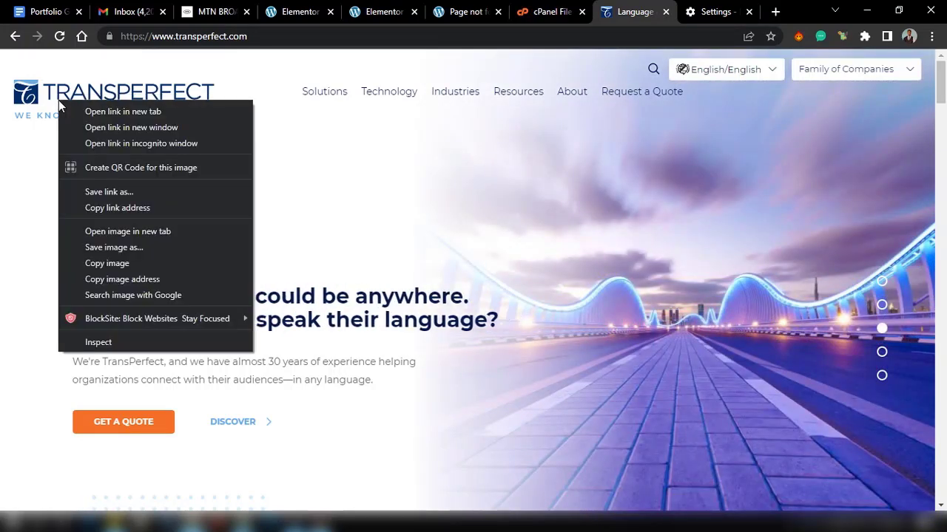
{"action": "left_click", "coordinate": [101, 253]}
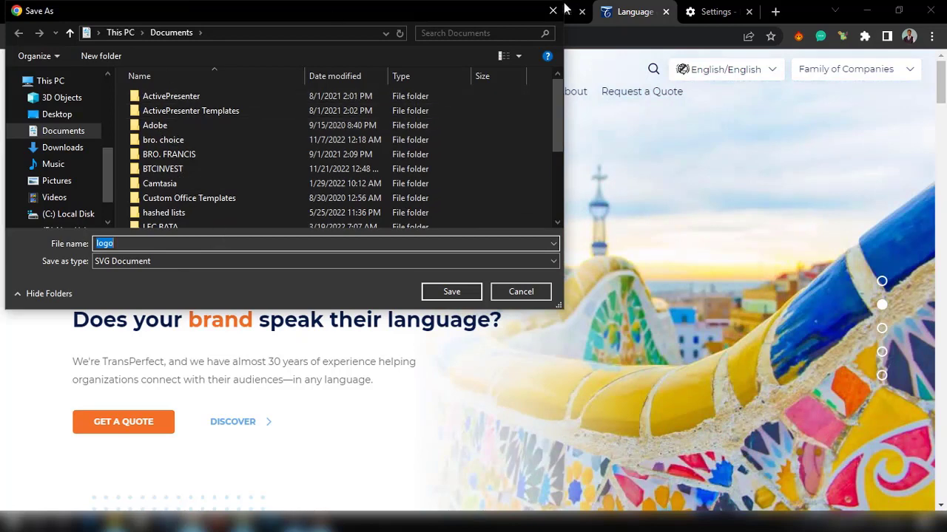
{"action": "left_click", "coordinate": [553, 10]}
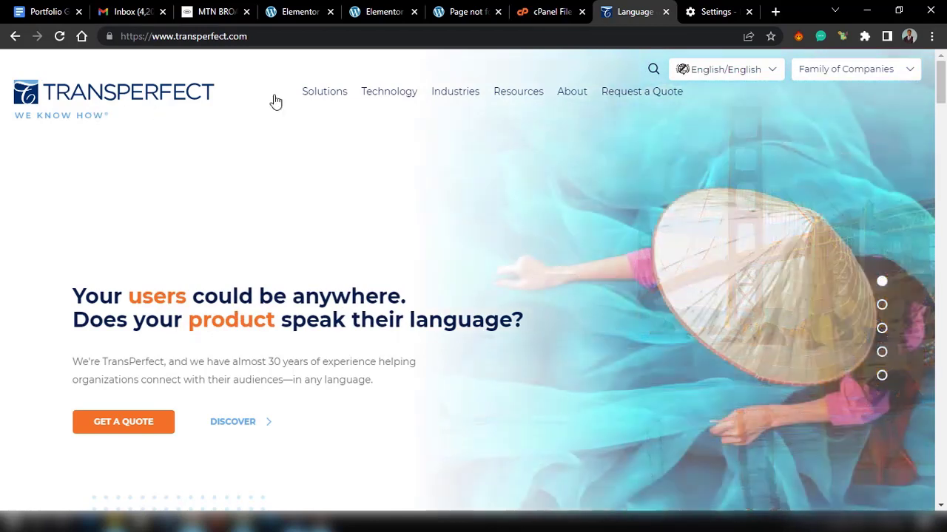
Switch to the Windows desktop and create a new folder there named transperfect
{"action": "mouse_move", "coordinate": [324, 95]}
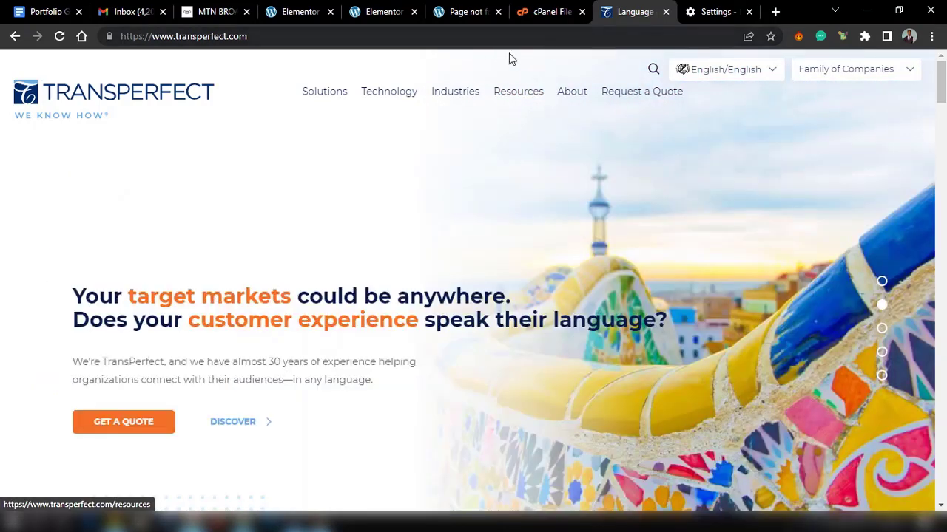
{"action": "key", "text": "ctrl+l"}
{"action": "mouse_move", "coordinate": [522, 96]}
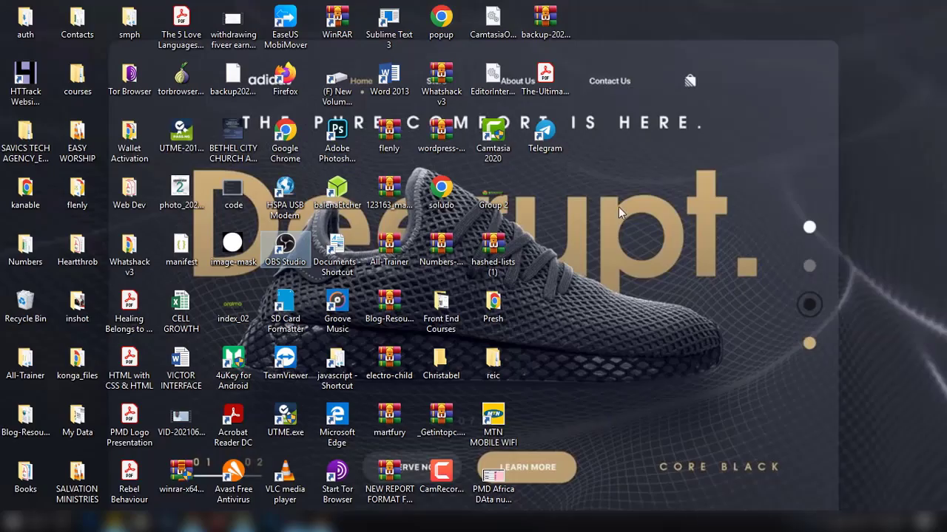
{"action": "right_click", "coordinate": [618, 206]}
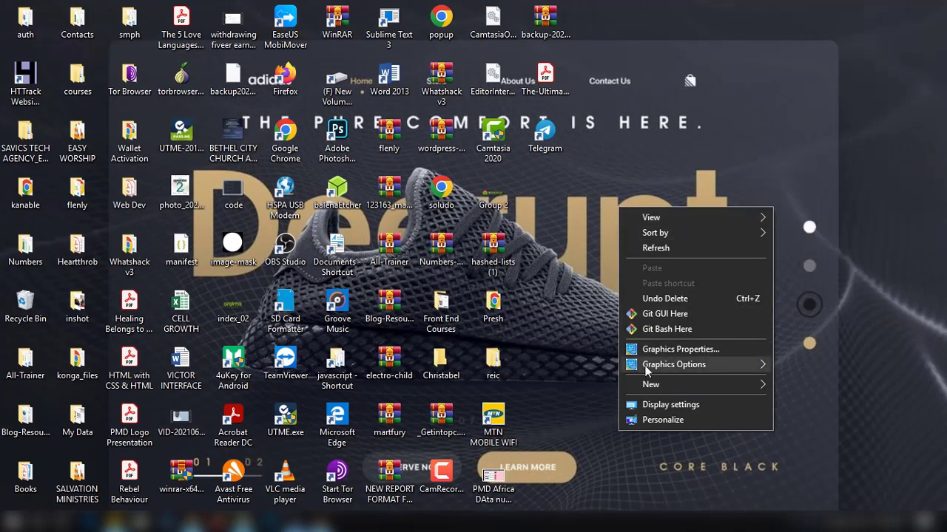
{"action": "mouse_move", "coordinate": [666, 384]}
{"action": "left_click", "coordinate": [480, 224]}
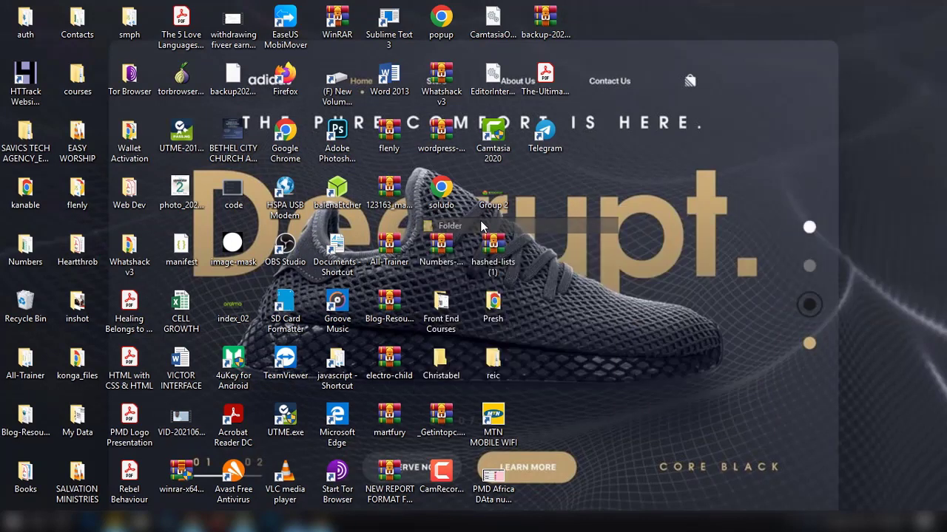
{"action": "type", "text": "trans"}
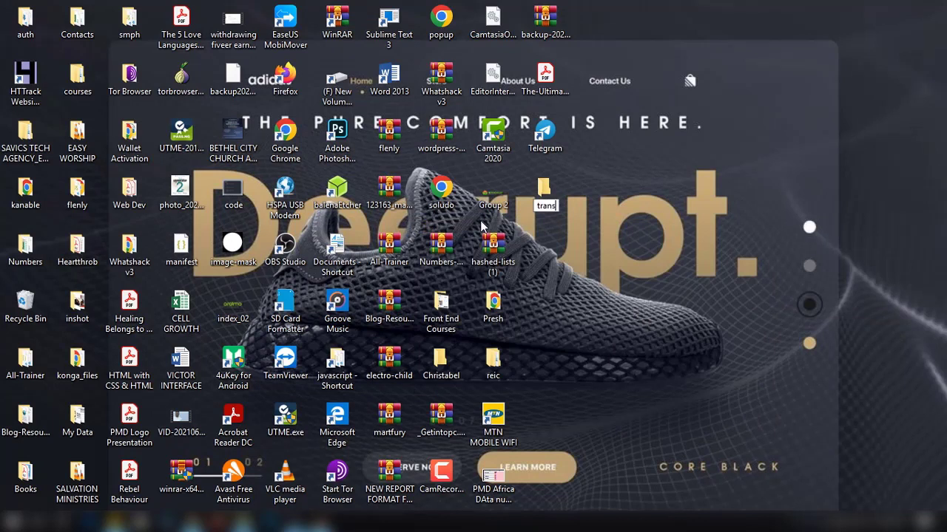
{"action": "type", "text": "perfect"}
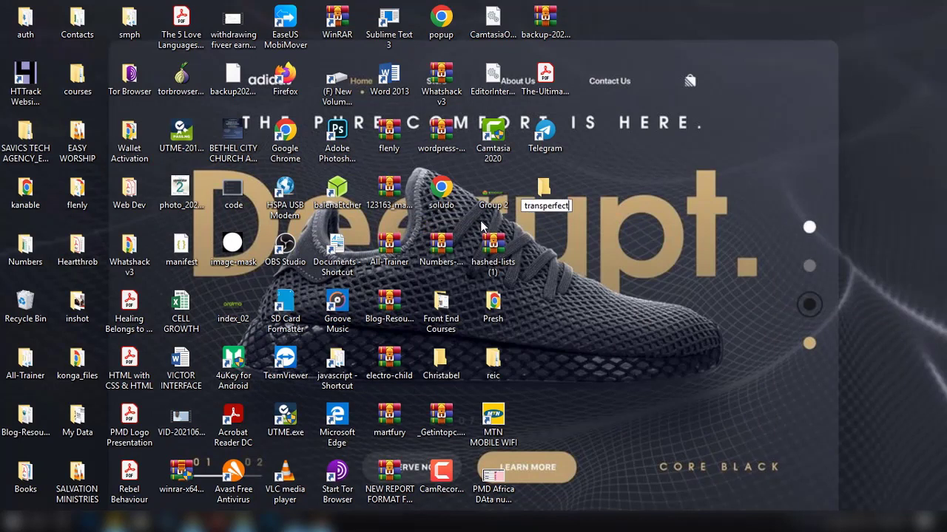
{"action": "key", "text": "Return"}
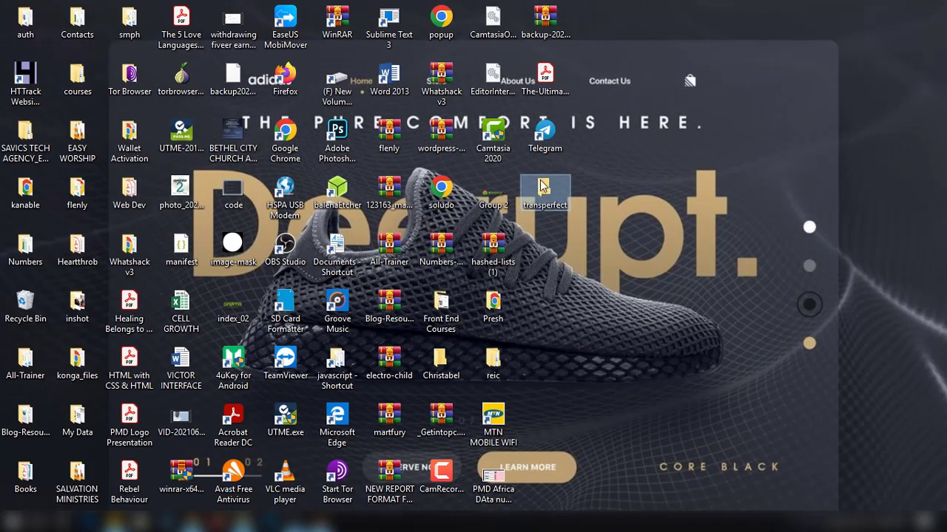
Switch back to the browser and save the TransPerfect logo as the SVG file "logo" in the desktop's transperfect folder
{"action": "key", "text": "alt+Tab"}
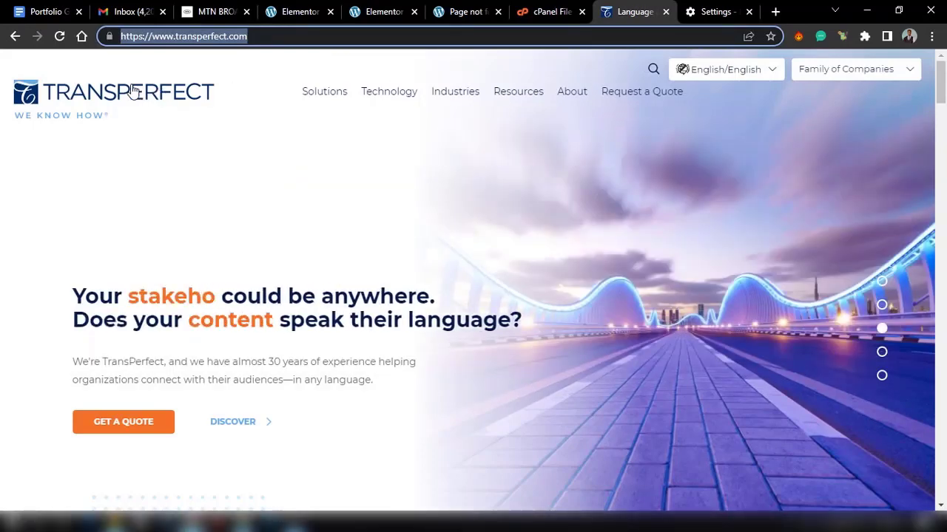
{"action": "right_click", "coordinate": [132, 86]}
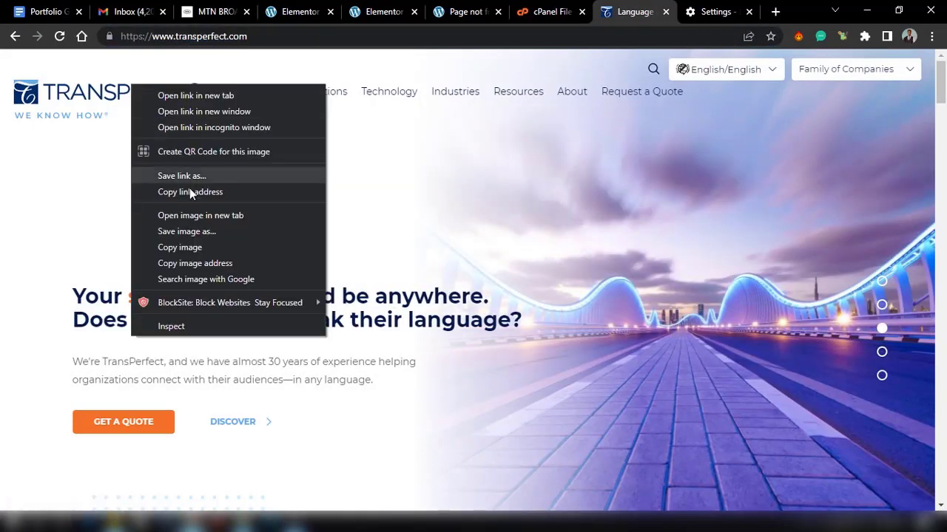
{"action": "left_click", "coordinate": [188, 235]}
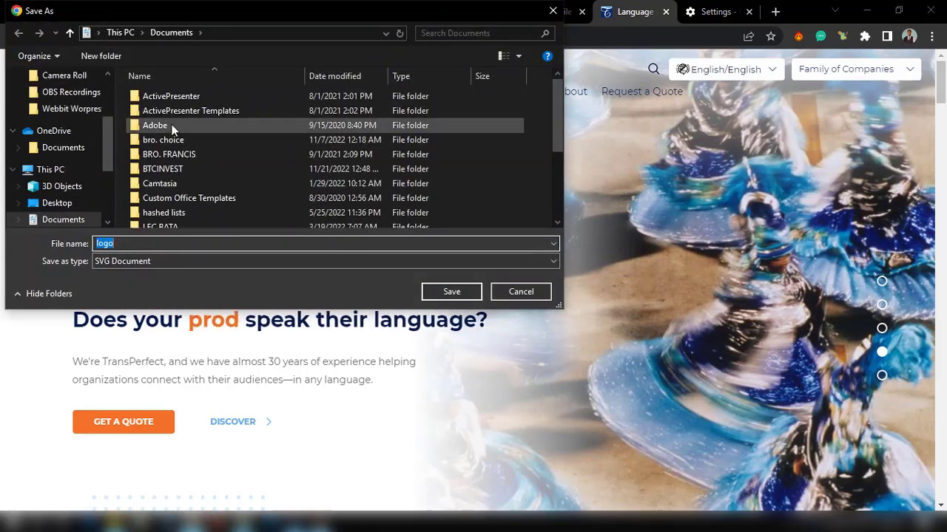
{"action": "scroll", "coordinate": [44, 185], "scroll_direction": "up", "scroll_amount": 3}
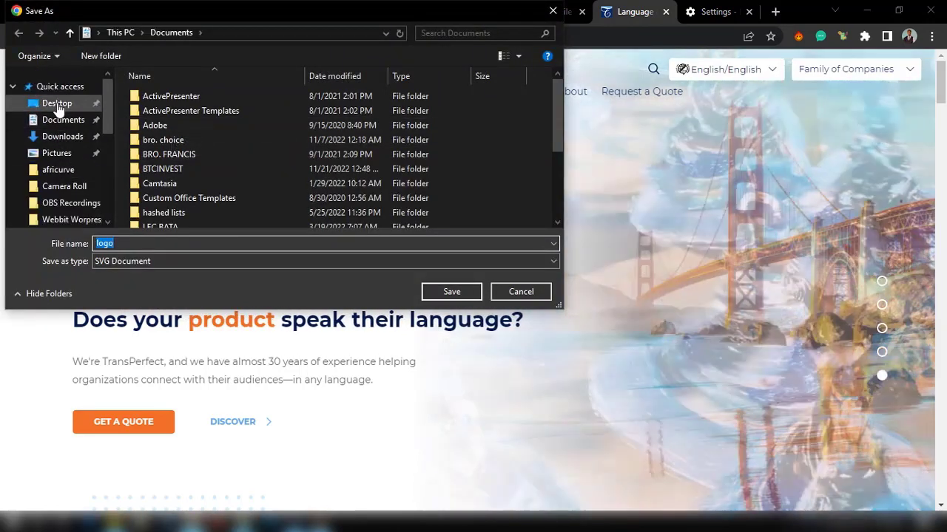
{"action": "left_click", "coordinate": [57, 104]}
{"action": "left_click", "coordinate": [196, 126]}
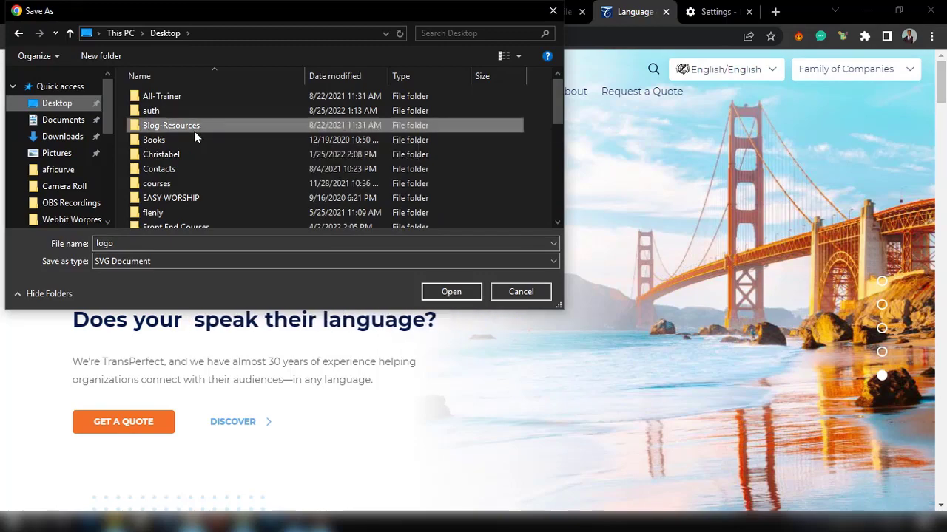
{"action": "scroll", "coordinate": [202, 109], "scroll_direction": "down", "scroll_amount": 5}
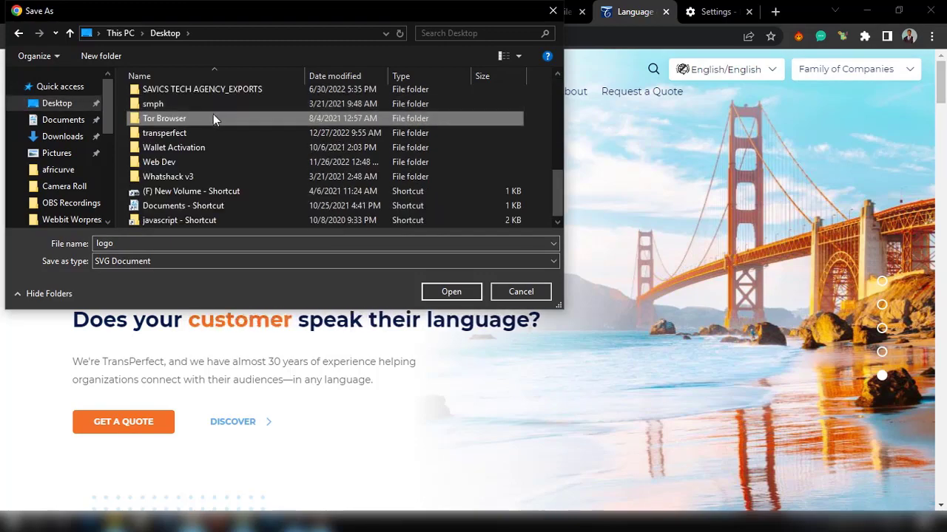
{"action": "double_click", "coordinate": [180, 134]}
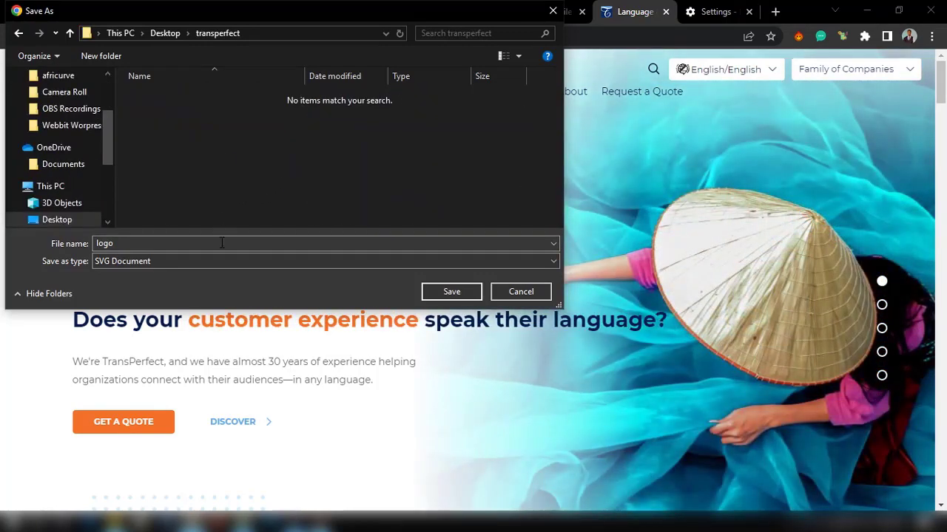
{"action": "left_click", "coordinate": [450, 291]}
Open the theme customizer from the transperfect site's sample page and look through its settings sections
{"action": "mouse_move", "coordinate": [433, 105]}
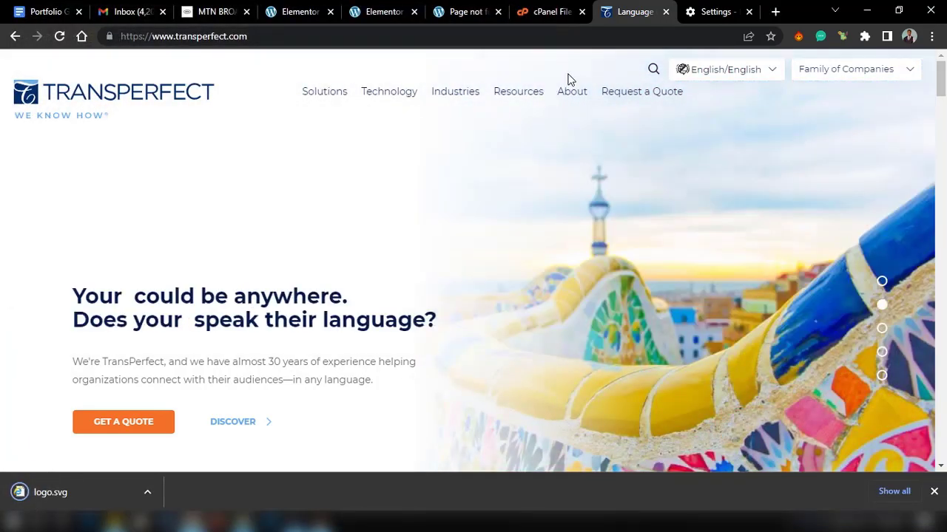
{"action": "left_click", "coordinate": [472, 8]}
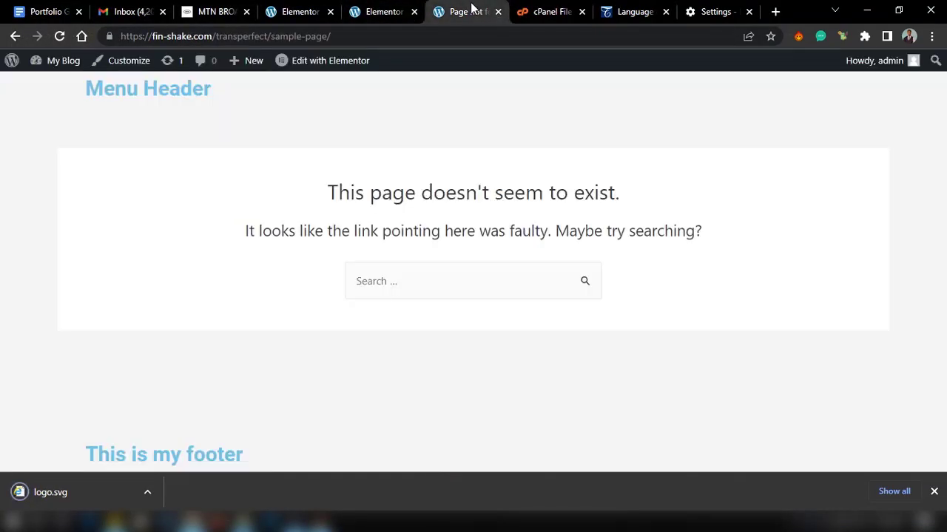
{"action": "left_click", "coordinate": [122, 63]}
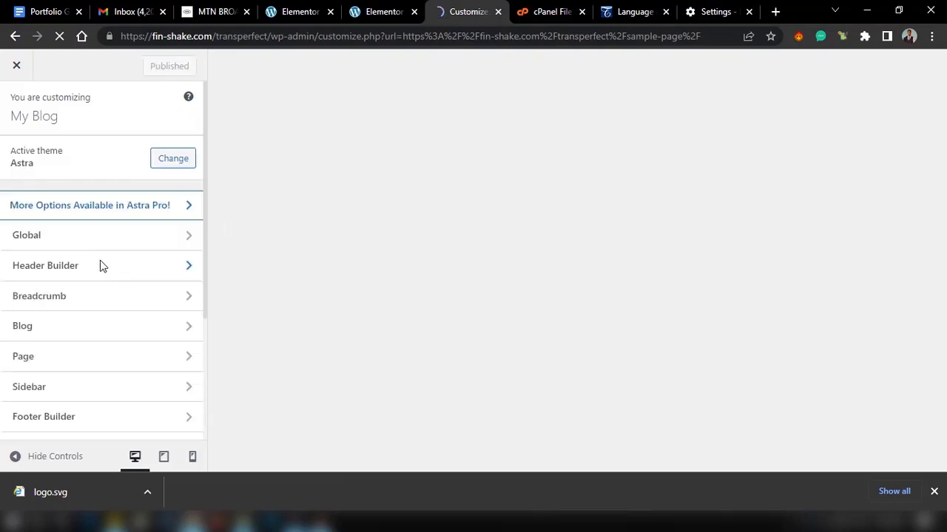
{"action": "scroll", "coordinate": [102, 328], "scroll_direction": "down", "scroll_amount": 1}
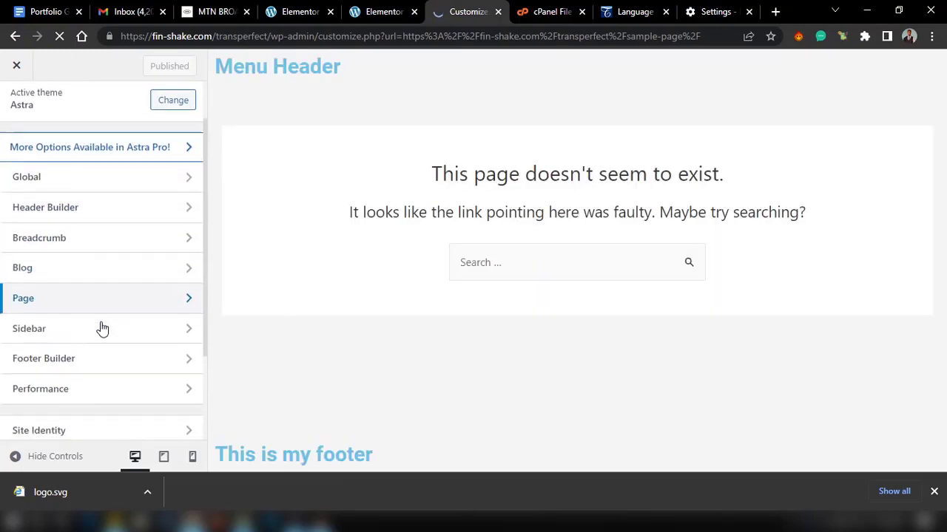
{"action": "scroll", "coordinate": [102, 330], "scroll_direction": "up", "scroll_amount": 1}
{"action": "scroll", "coordinate": [122, 293], "scroll_direction": "down", "scroll_amount": 3}
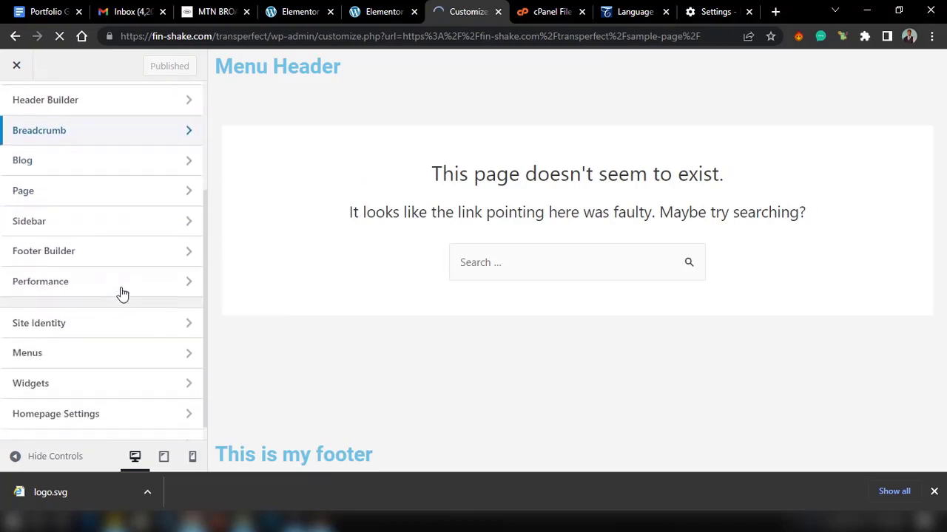
{"action": "scroll", "coordinate": [120, 288], "scroll_direction": "up", "scroll_amount": 5}
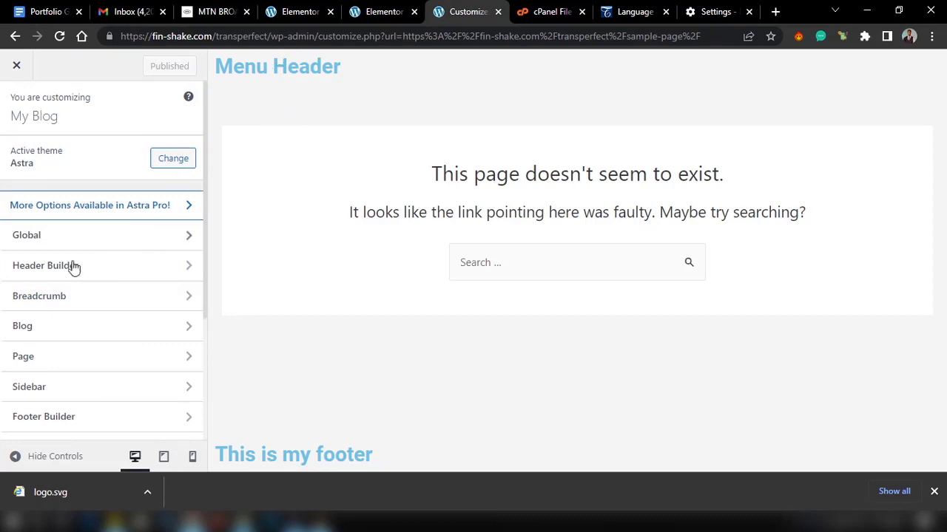
{"action": "scroll", "coordinate": [57, 277], "scroll_direction": "down", "scroll_amount": 3}
{"action": "scroll", "coordinate": [57, 277], "scroll_direction": "up", "scroll_amount": 1}
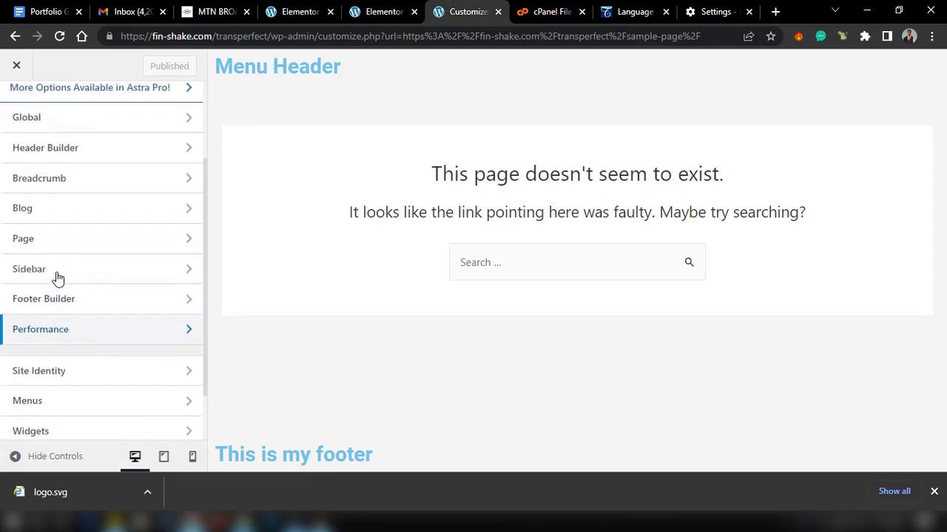
{"action": "scroll", "coordinate": [57, 274], "scroll_direction": "down", "scroll_amount": 1}
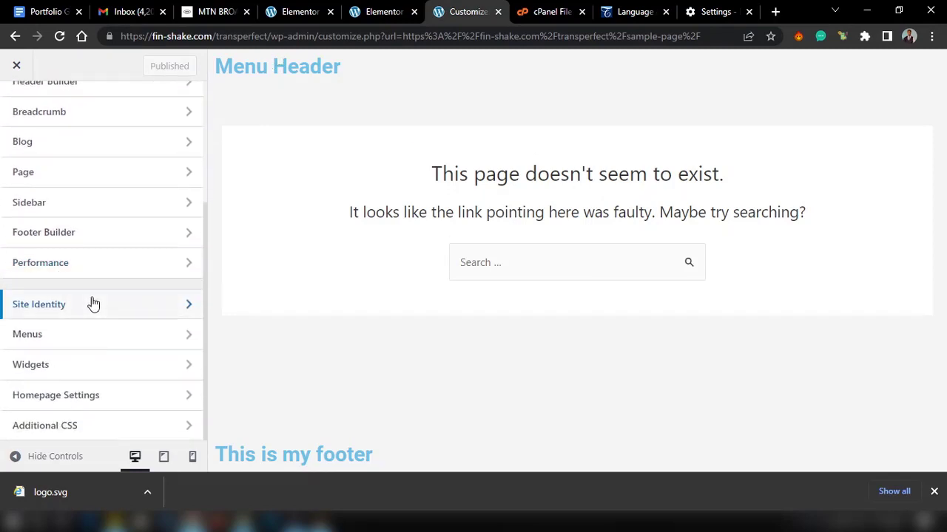
Try to upload the downloaded logo.svg as the site logo in the Site Identity title and logo settings
{"action": "left_click", "coordinate": [89, 302]}
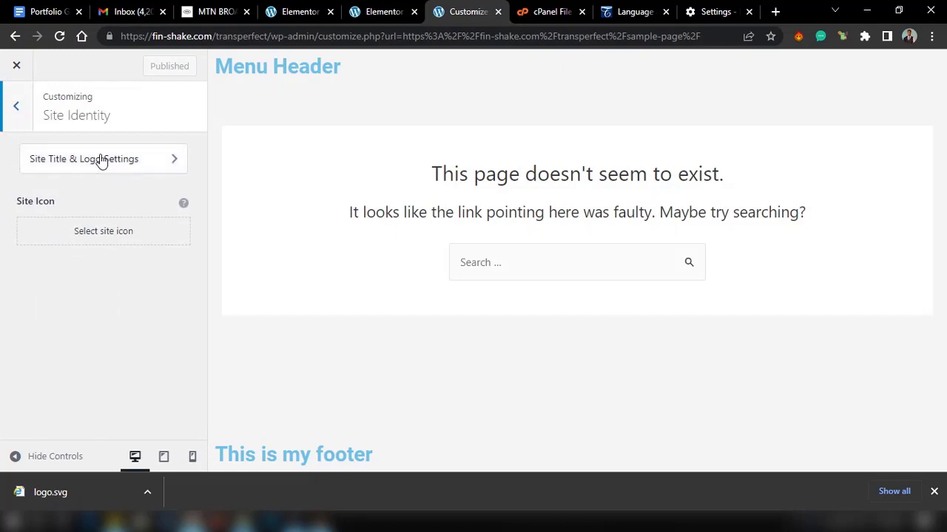
{"action": "left_click", "coordinate": [120, 160]}
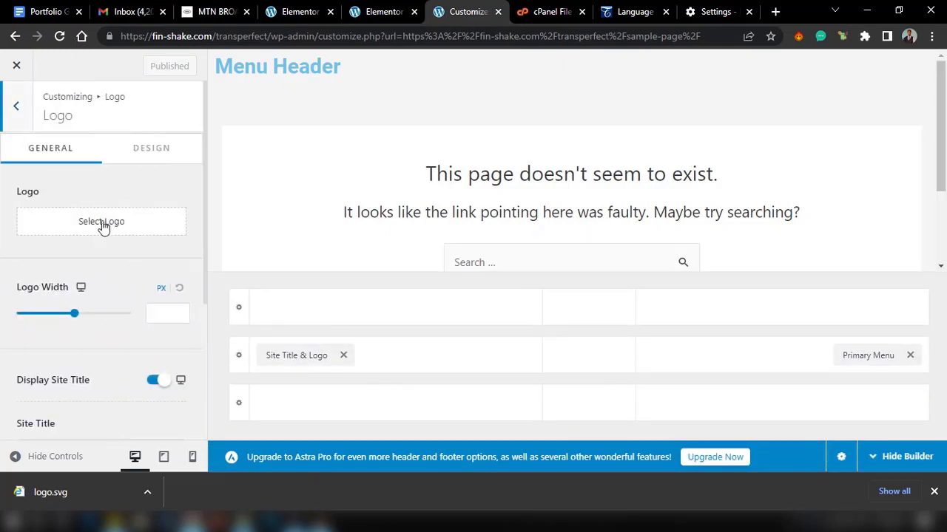
{"action": "left_click", "coordinate": [104, 226]}
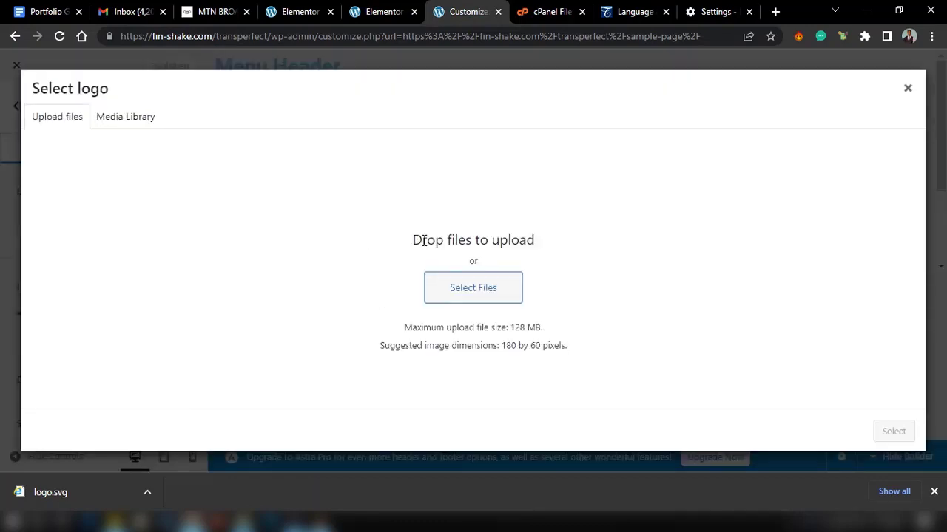
{"action": "left_click_drag", "start_coordinate": [74, 491], "coordinate": [465, 292]}
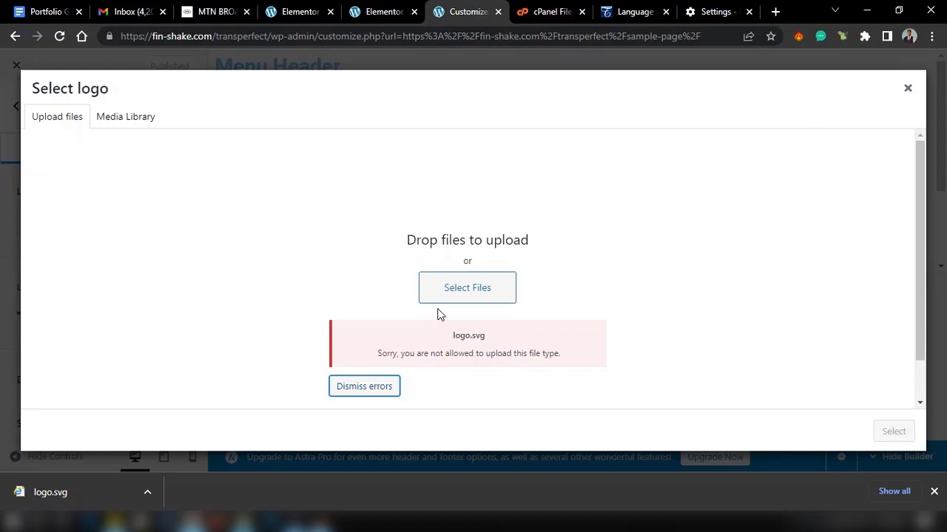
Add an Image widget above the "Menu Header" heading in the Elementor header template
{"action": "left_click", "coordinate": [376, 11]}
{"action": "left_click", "coordinate": [317, 11]}
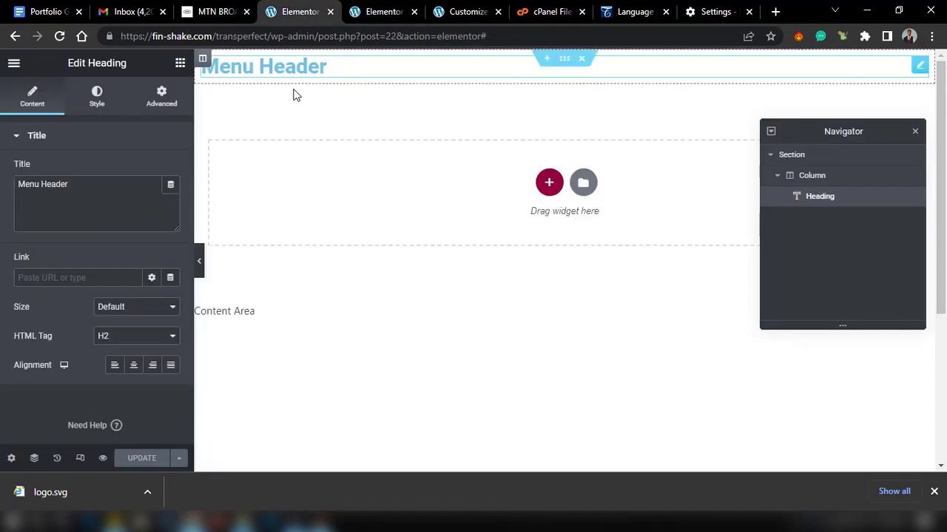
{"action": "left_click", "coordinate": [180, 65]}
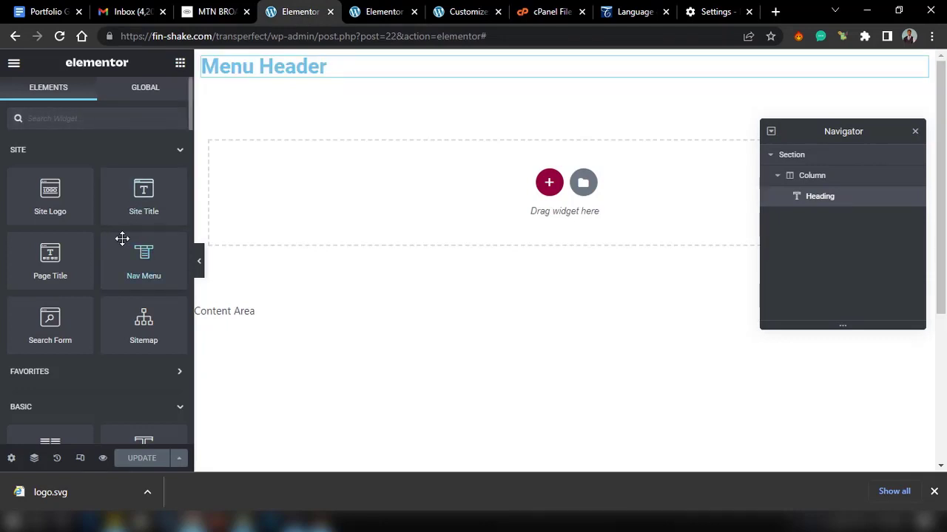
{"action": "scroll", "coordinate": [112, 282], "scroll_direction": "down", "scroll_amount": 1}
{"action": "scroll", "coordinate": [113, 282], "scroll_direction": "down", "scroll_amount": 3}
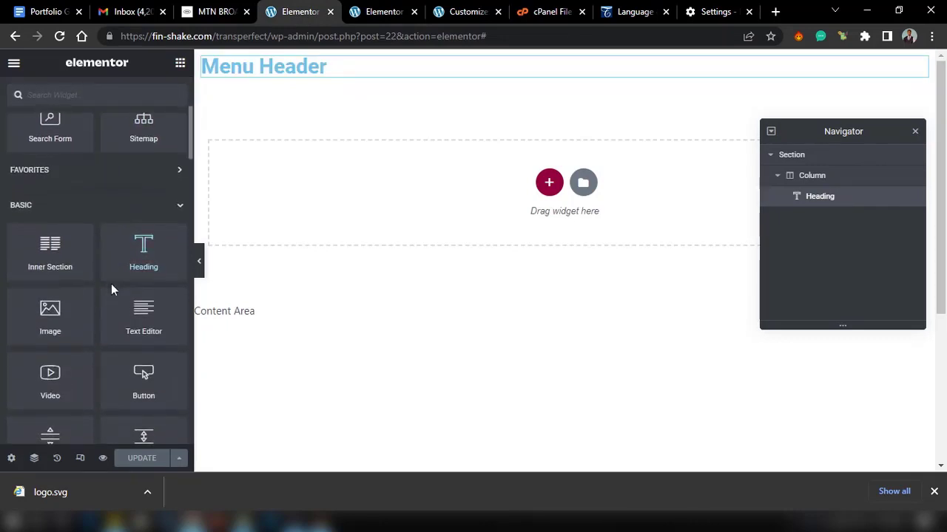
{"action": "left_click_drag", "start_coordinate": [46, 310], "coordinate": [302, 59]}
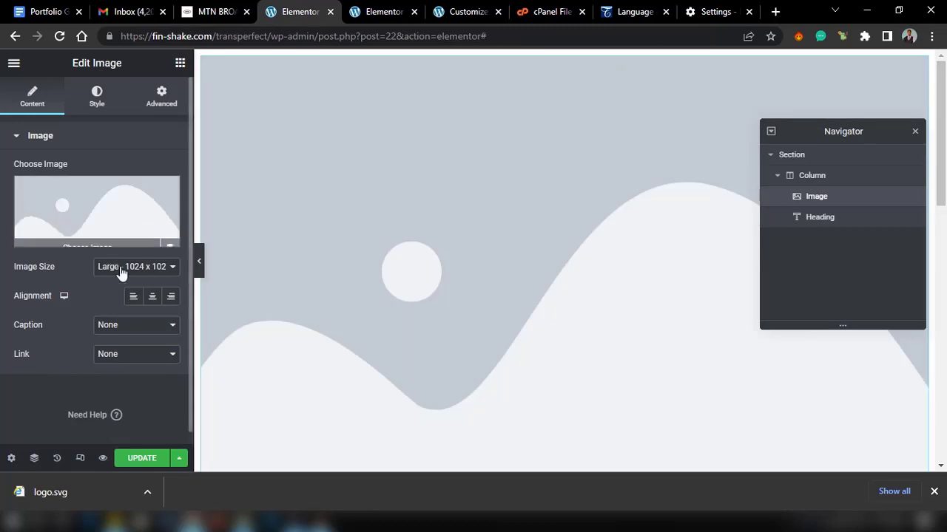
Try to upload logo.svg as the header Image widget's picture, and close the media dialog
{"action": "mouse_move", "coordinate": [167, 204]}
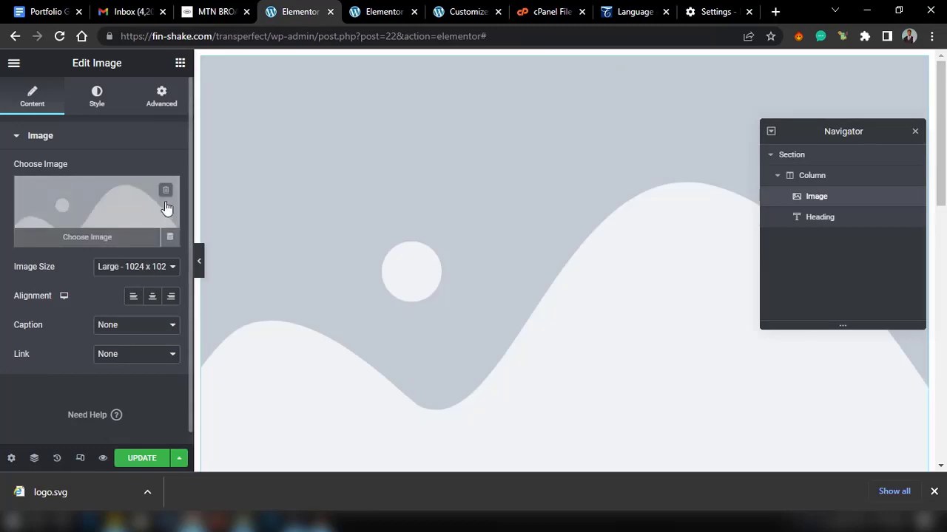
{"action": "left_click", "coordinate": [94, 243]}
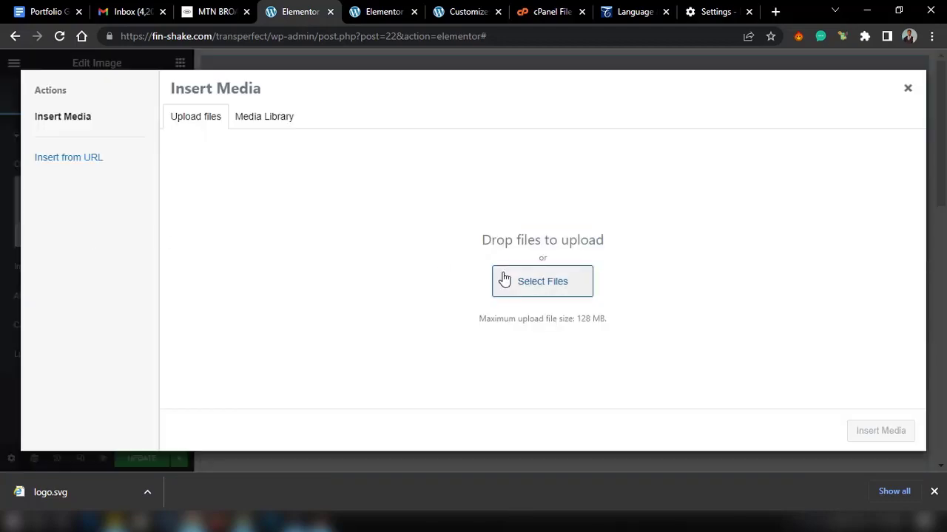
{"action": "left_click_drag", "start_coordinate": [104, 488], "coordinate": [522, 274]}
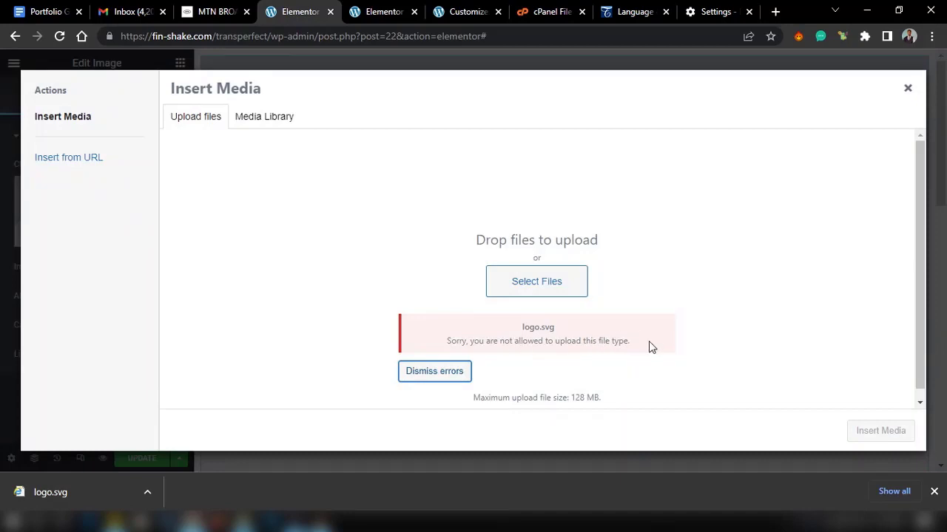
{"action": "left_click", "coordinate": [911, 91]}
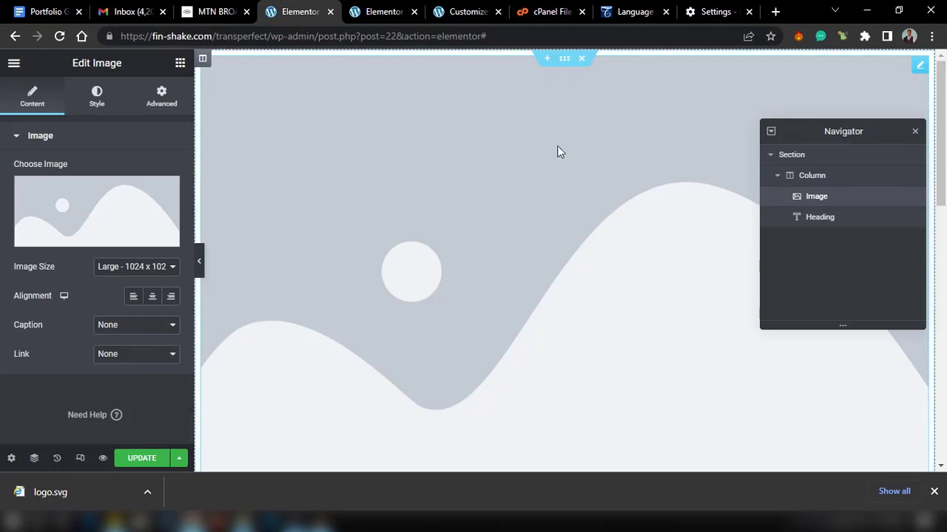
Return to the customizer, dismiss the logo selection dialog and exit to the sample page
{"action": "left_click", "coordinate": [631, 9]}
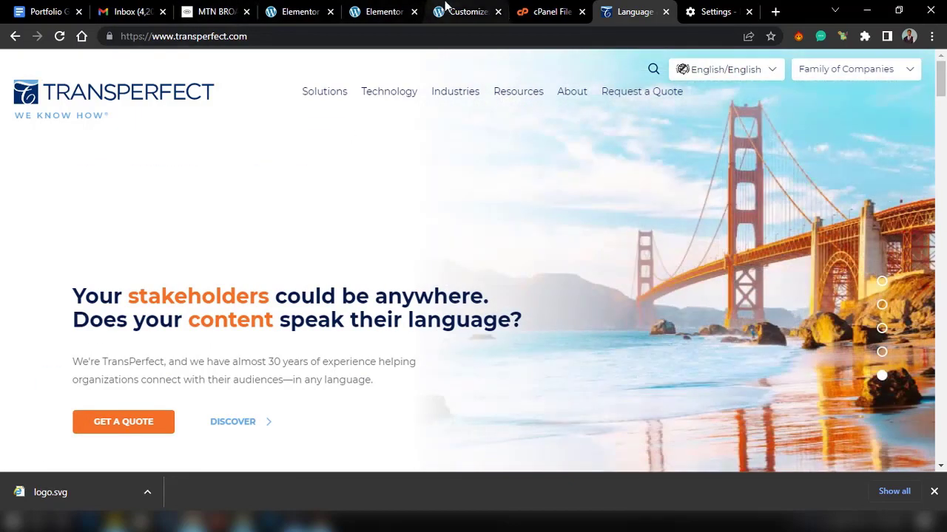
{"action": "left_click", "coordinate": [446, 6]}
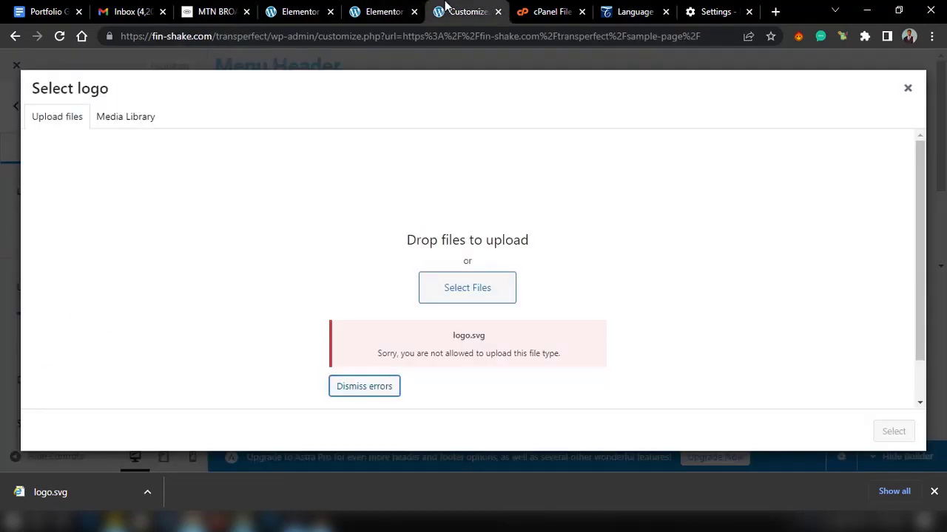
{"action": "left_click", "coordinate": [907, 90]}
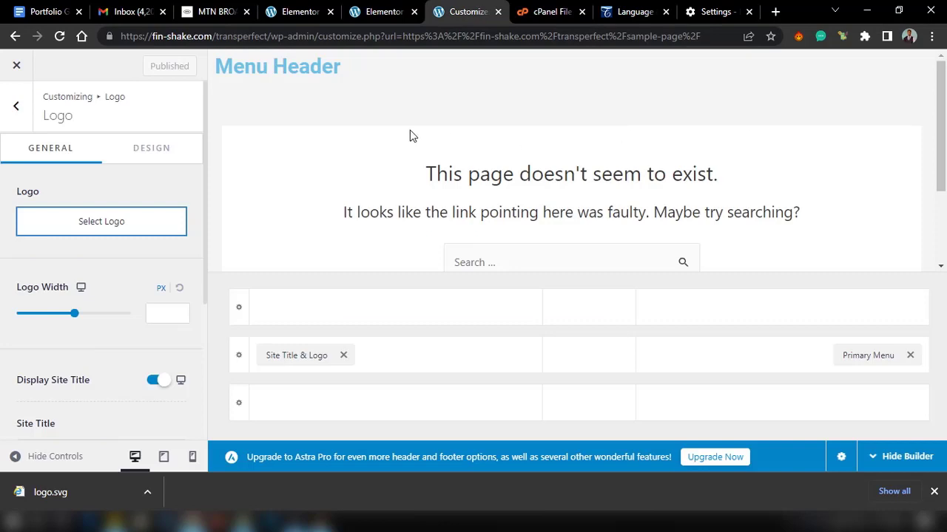
{"action": "left_click", "coordinate": [17, 70]}
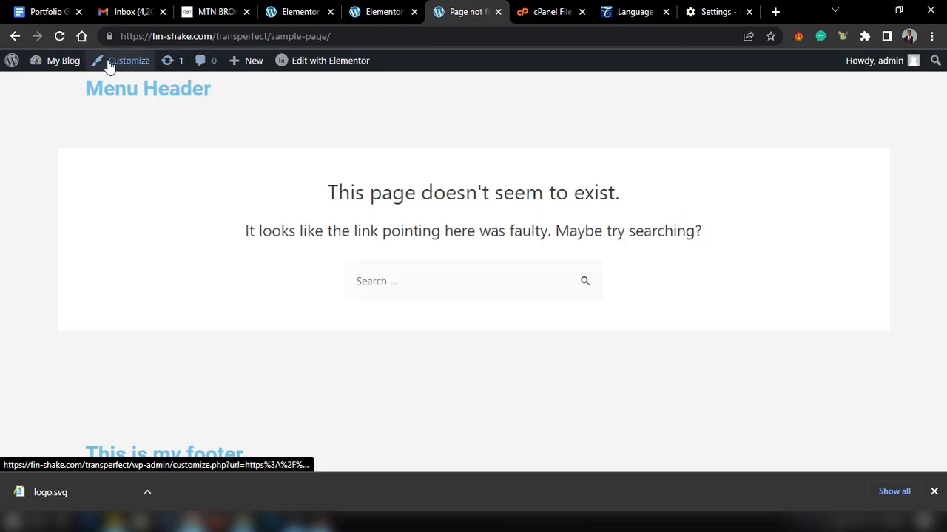
Go to the transperfect site's dashboard and search the available plugins for "svg"
{"action": "mouse_move", "coordinate": [81, 66]}
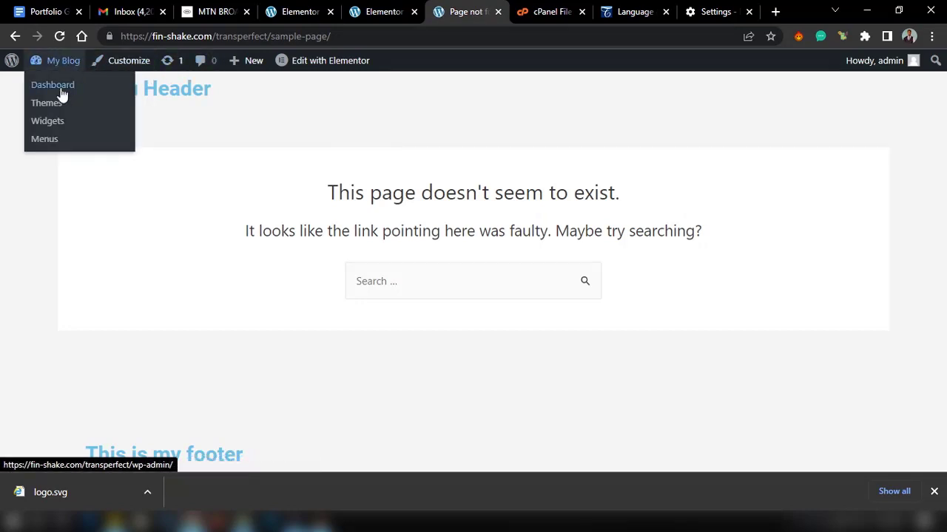
{"action": "left_click", "coordinate": [62, 89]}
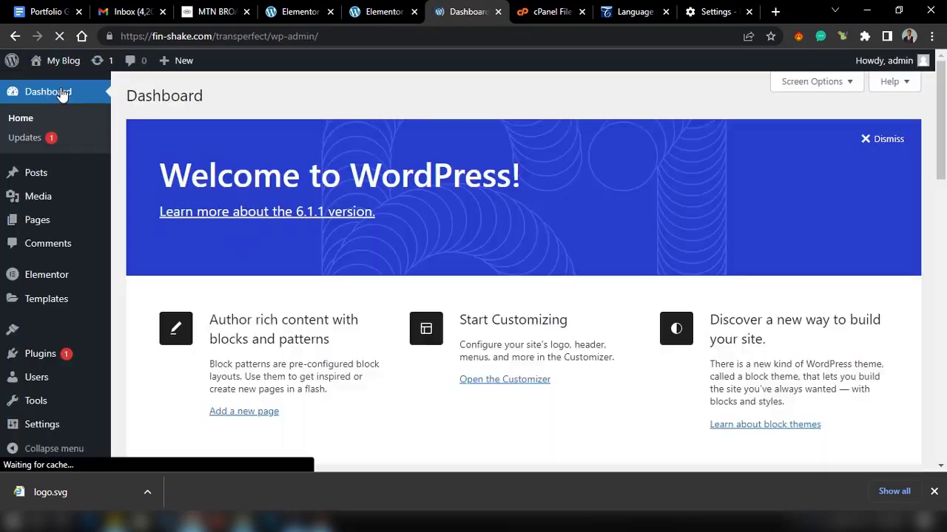
{"action": "mouse_move", "coordinate": [41, 353]}
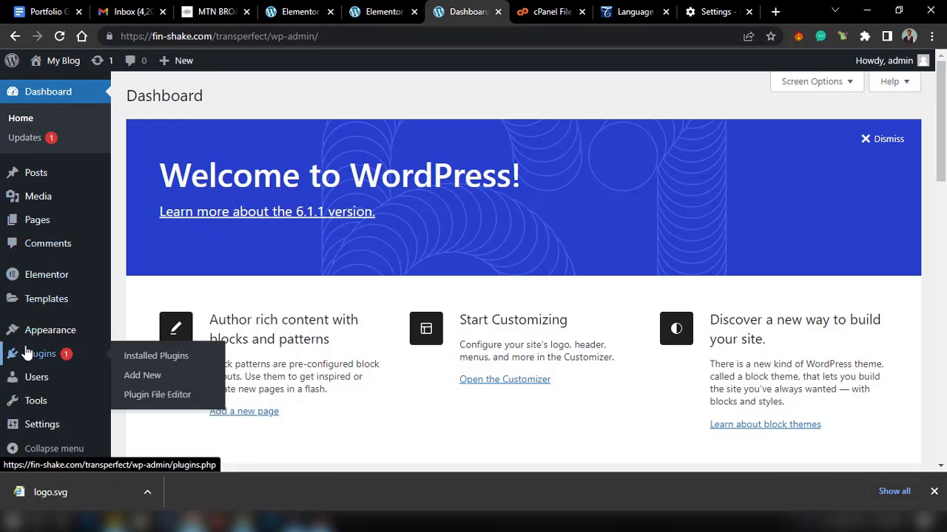
{"action": "left_click", "coordinate": [149, 380]}
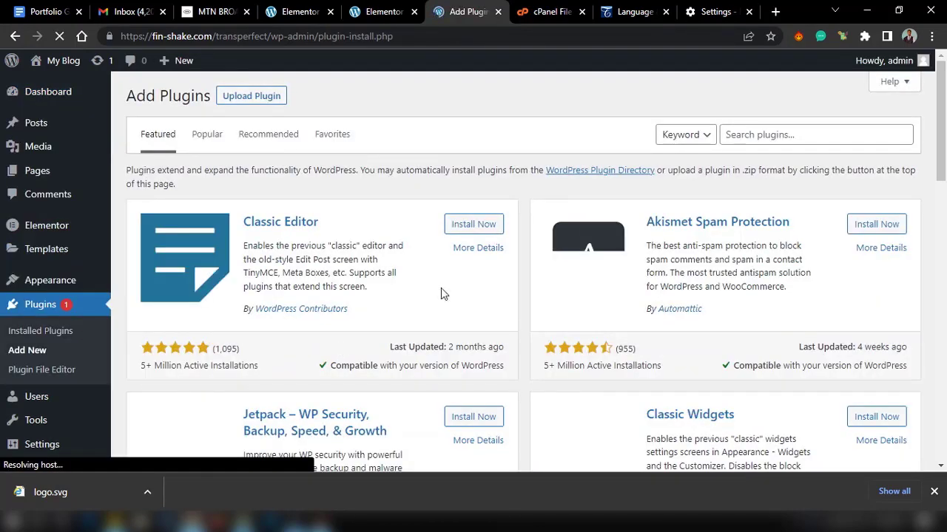
{"action": "left_click", "coordinate": [771, 135]}
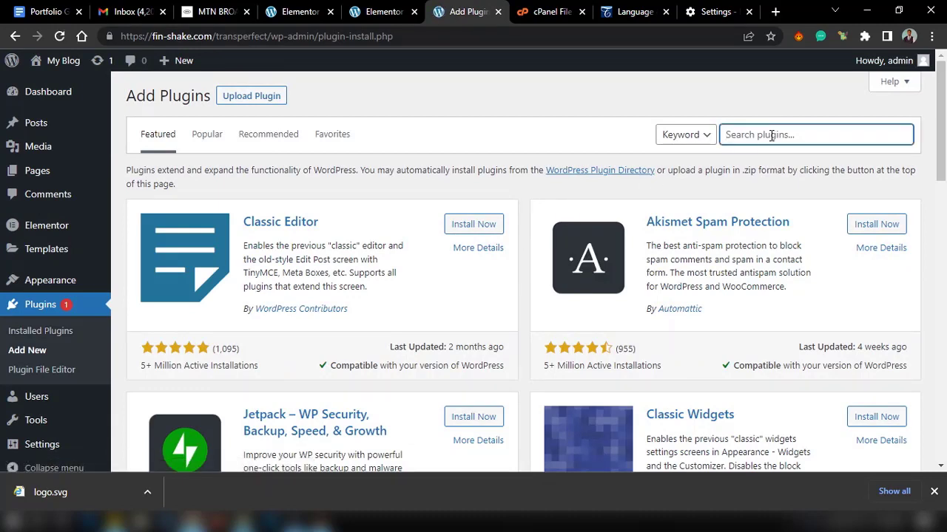
{"action": "type", "text": "svg"}
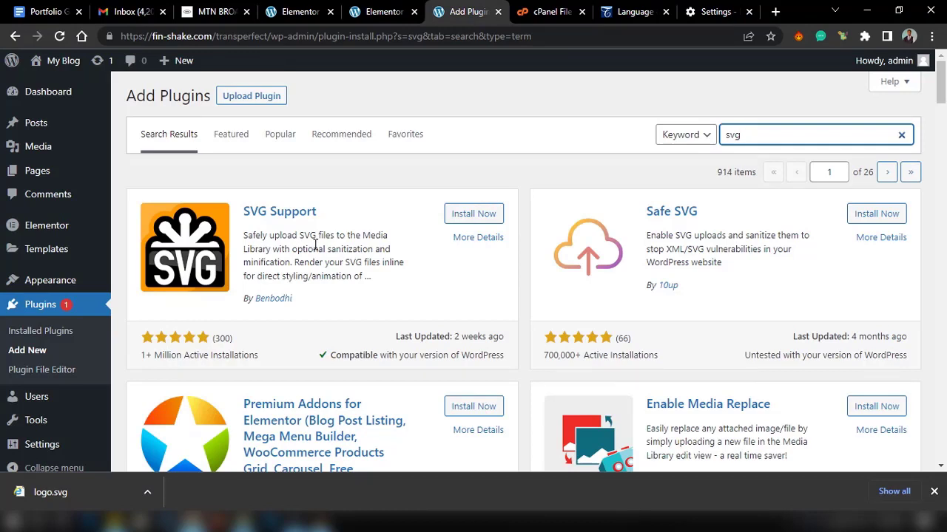
Install and activate the SVG Support plugin by Benbodhi
{"action": "left_click", "coordinate": [473, 214]}
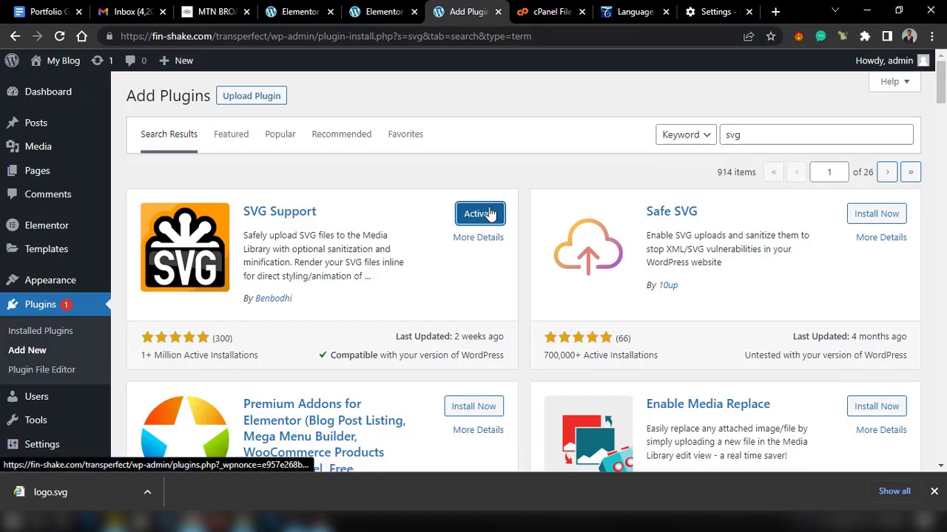
{"action": "left_click", "coordinate": [490, 214]}
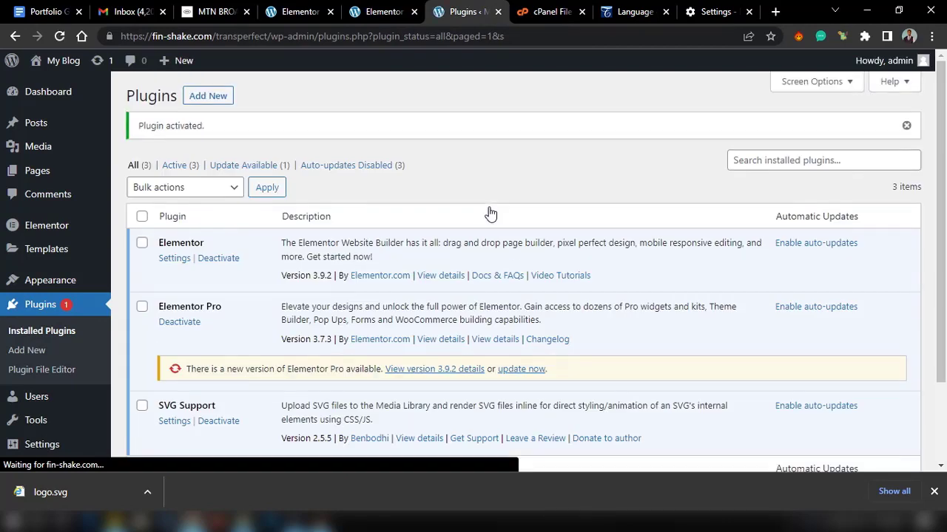
{"action": "scroll", "coordinate": [253, 322], "scroll_direction": "down", "scroll_amount": 2}
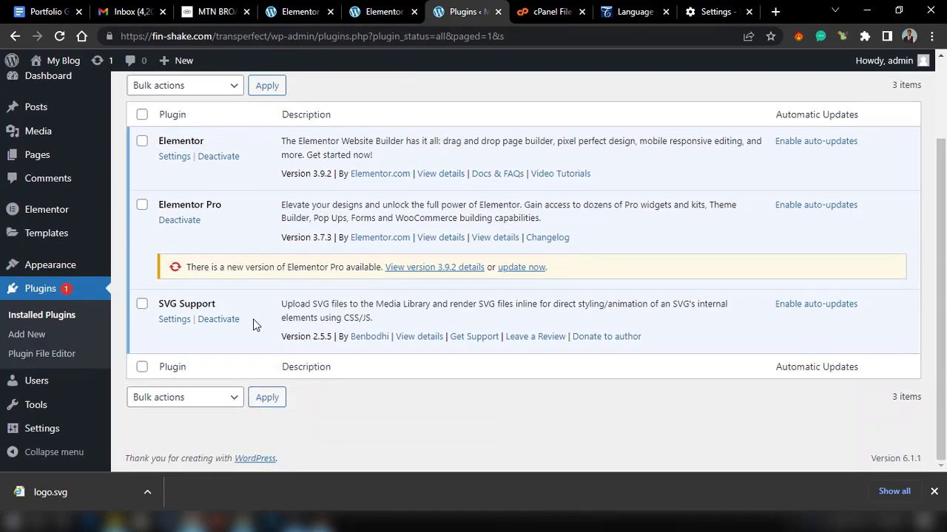
{"action": "scroll", "coordinate": [253, 318], "scroll_direction": "up", "scroll_amount": 2}
Upload logo.svg to the site's media library
{"action": "mouse_move", "coordinate": [69, 145]}
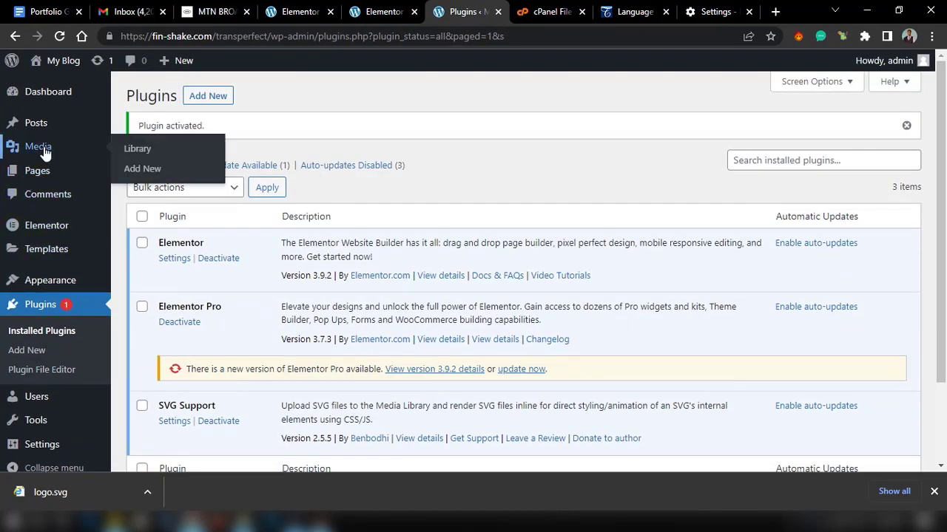
{"action": "left_click", "coordinate": [142, 167]}
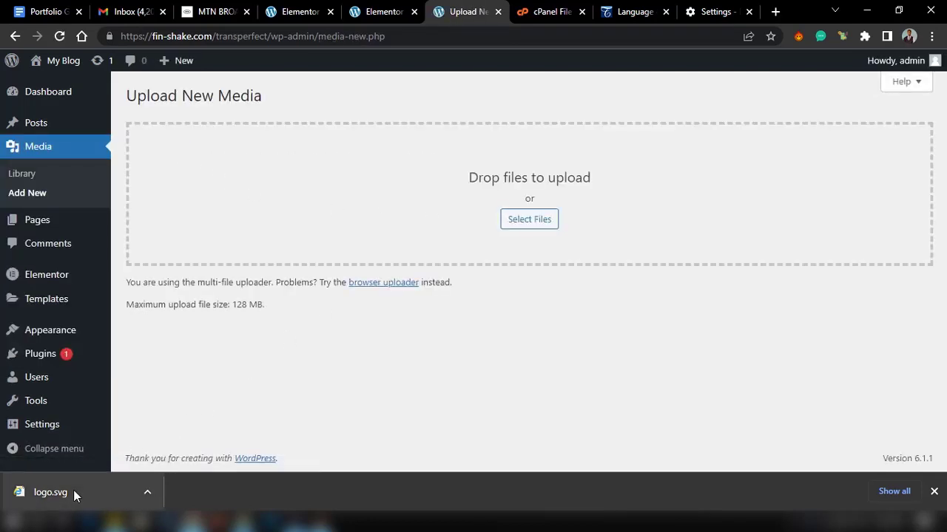
{"action": "left_click_drag", "start_coordinate": [73, 490], "coordinate": [354, 292]}
{"action": "left_click_drag", "start_coordinate": [429, 214], "coordinate": [429, 214]}
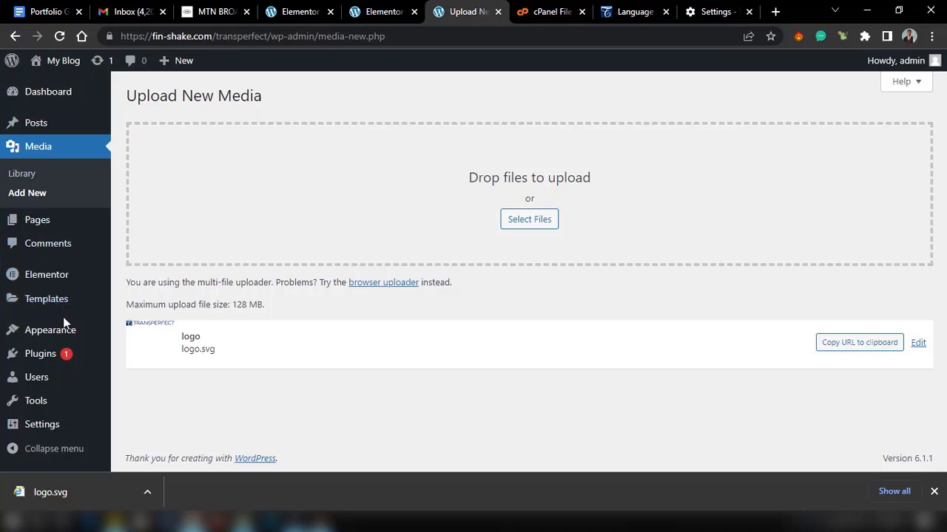
Dismiss the downloads bar and open the theme customizer's site title and logo settings under Site Identity
{"action": "mouse_move", "coordinate": [63, 331]}
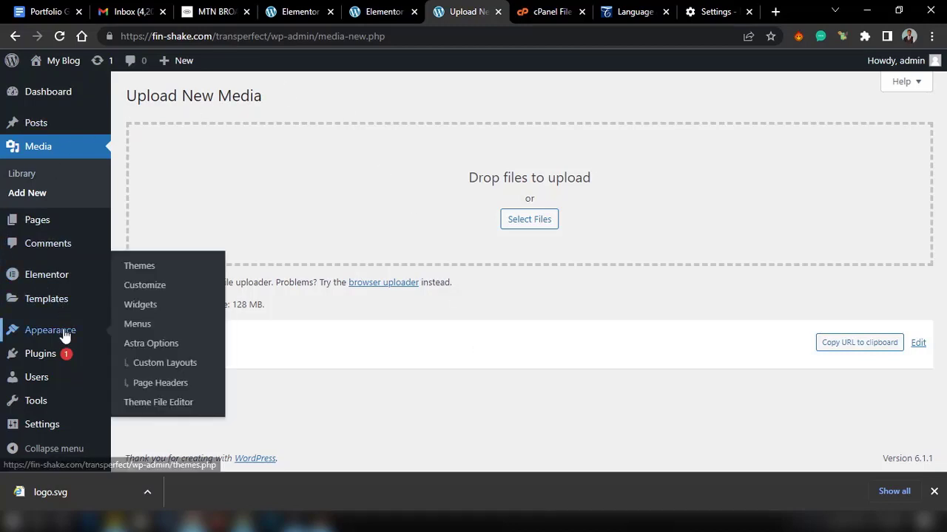
{"action": "left_click", "coordinate": [145, 287]}
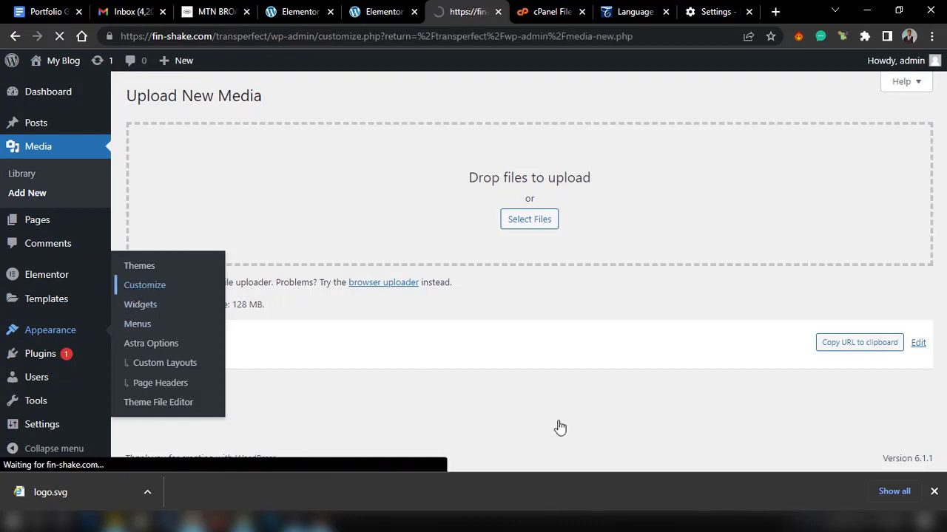
{"action": "left_click", "coordinate": [939, 493]}
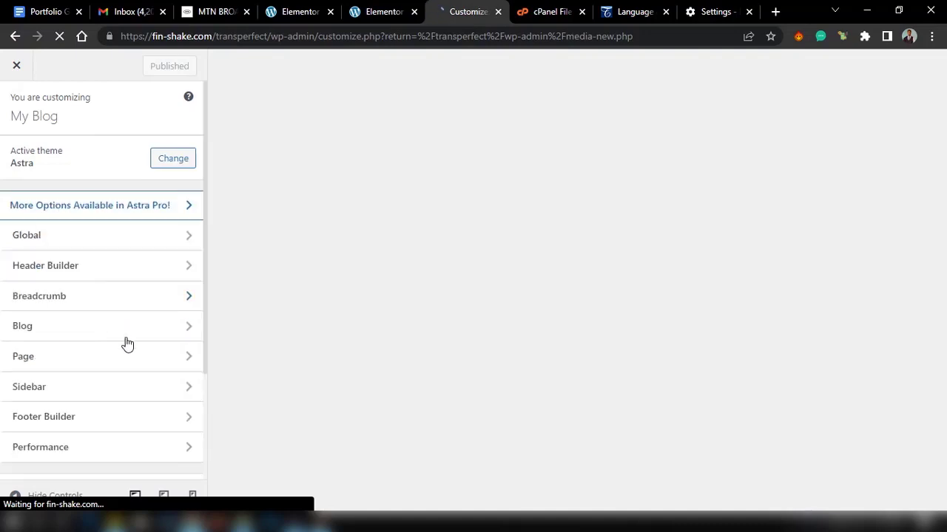
{"action": "scroll", "coordinate": [94, 366], "scroll_direction": "down", "scroll_amount": 2}
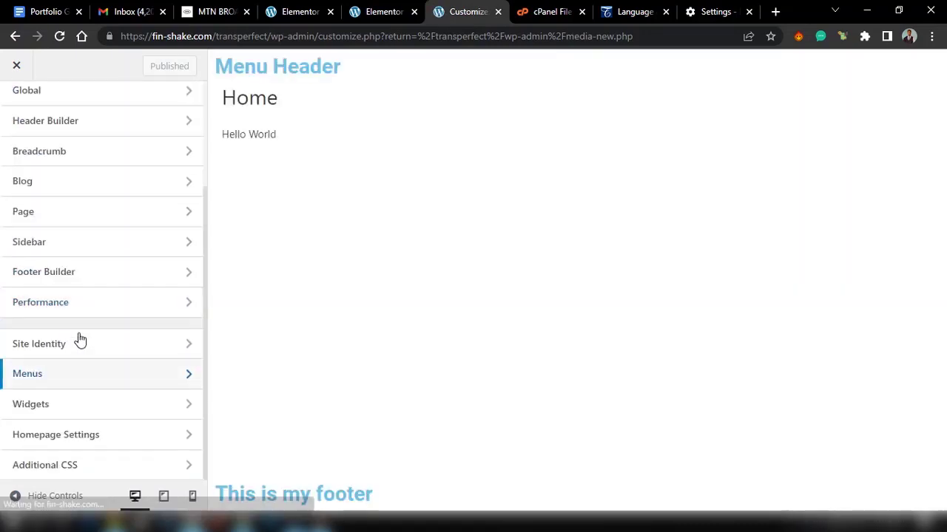
{"action": "left_click", "coordinate": [19, 121]}
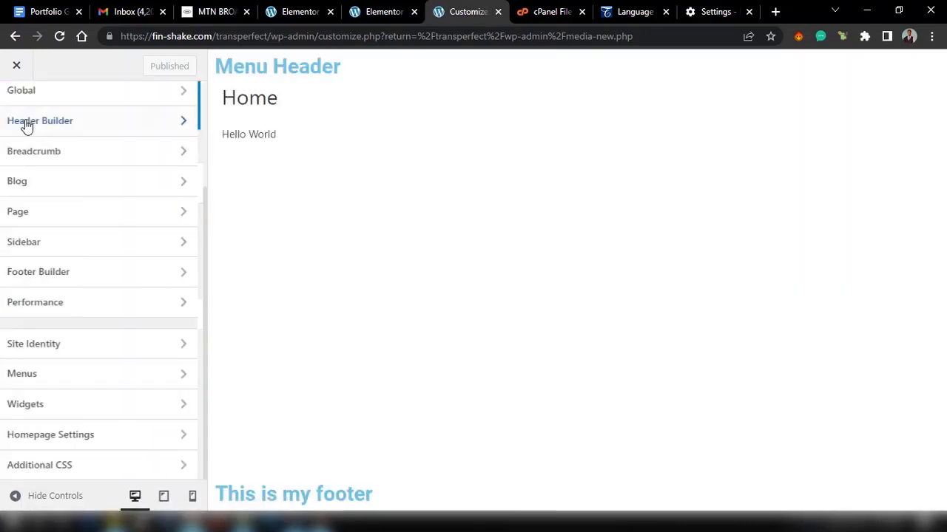
{"action": "left_click", "coordinate": [74, 349]}
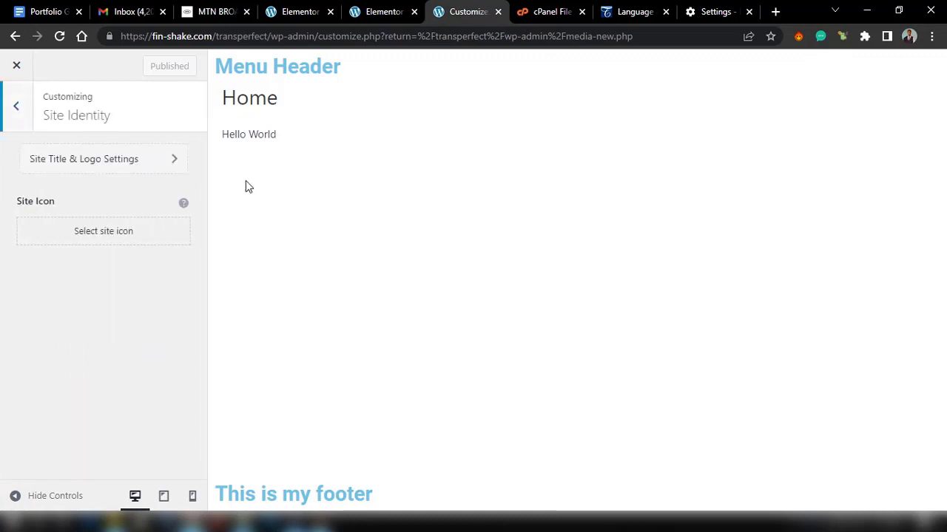
{"action": "left_click", "coordinate": [154, 162]}
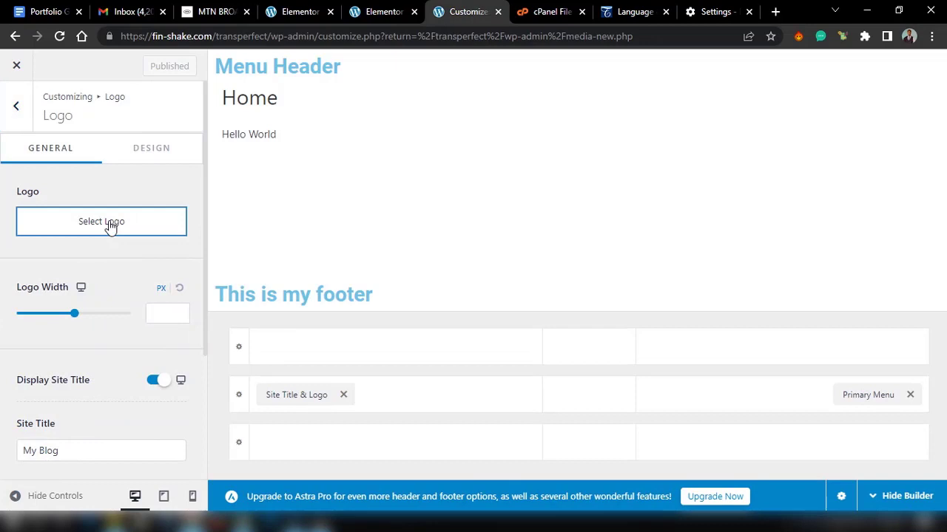
Set logo.svg from the media library as the site logo, skipping the crop
{"action": "left_click", "coordinate": [109, 226]}
{"action": "left_click", "coordinate": [121, 128]}
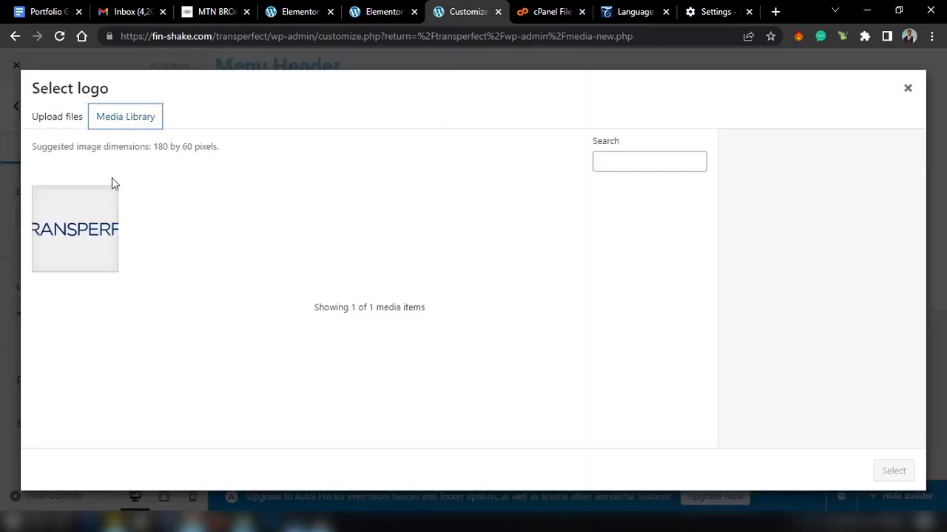
{"action": "left_click", "coordinate": [84, 227]}
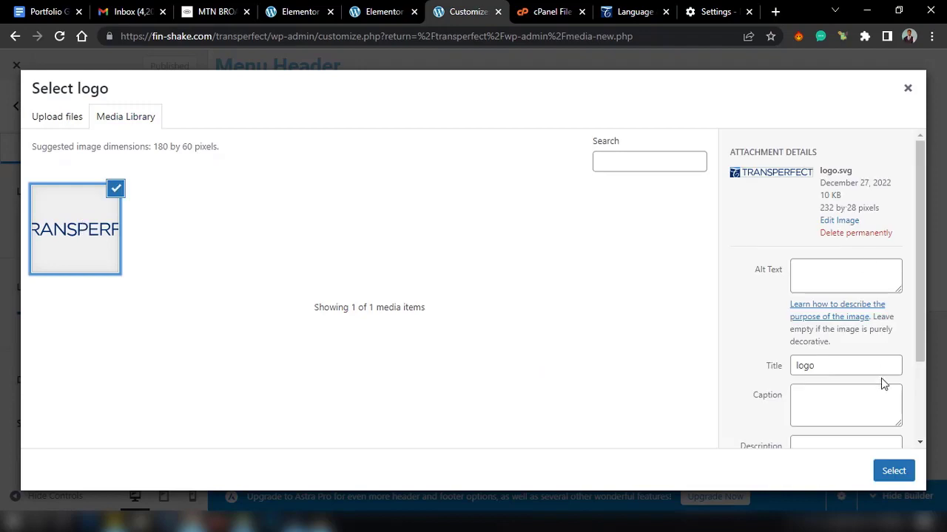
{"action": "left_click", "coordinate": [899, 475]}
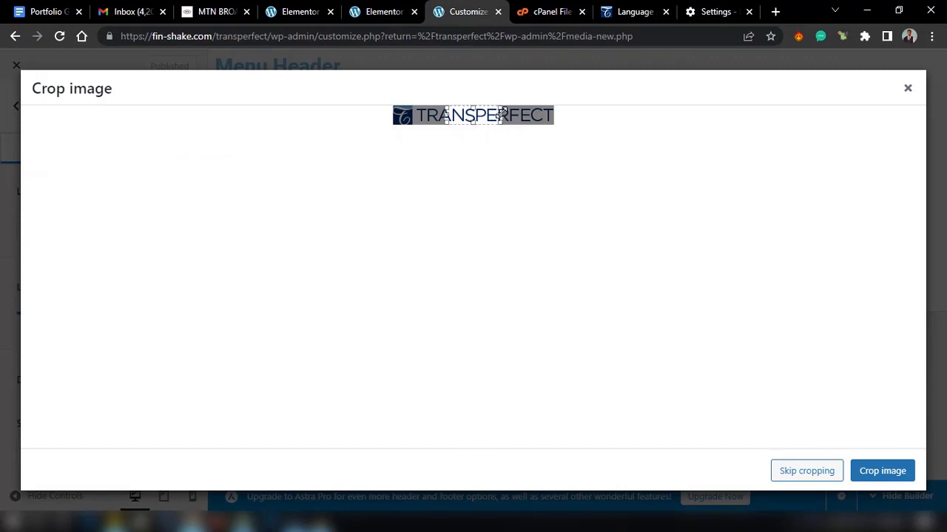
{"action": "left_click_drag", "start_coordinate": [545, 113], "coordinate": [542, 115]}
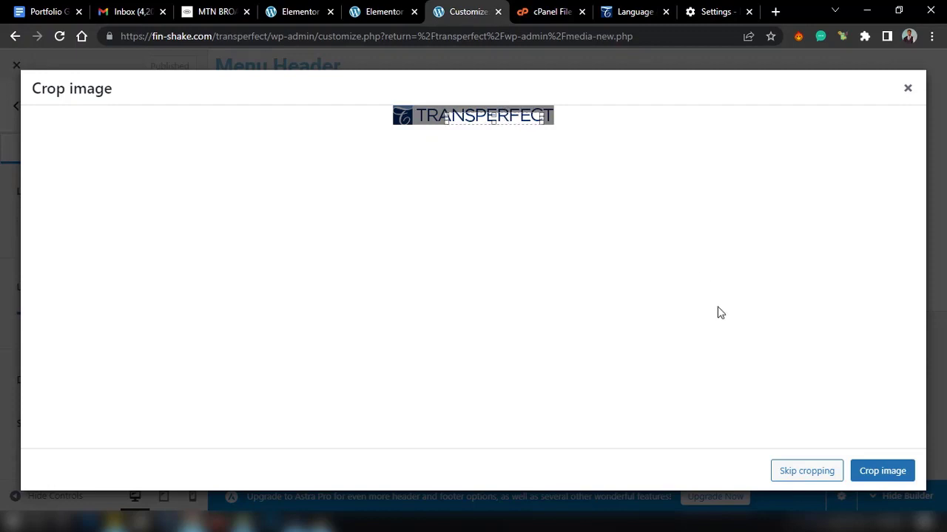
{"action": "left_click", "coordinate": [810, 473]}
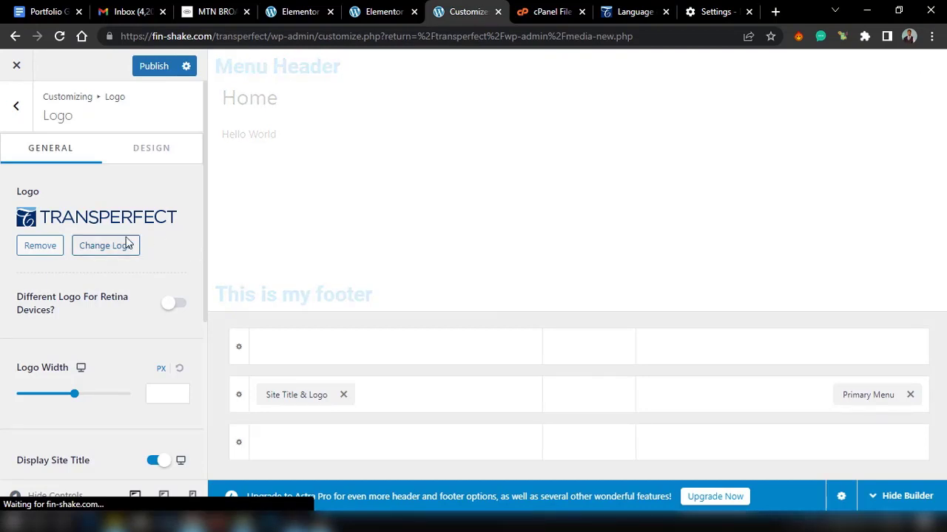
Check the logo settings and publish the customizer changes
{"action": "scroll", "coordinate": [110, 183], "scroll_direction": "down", "scroll_amount": 1}
{"action": "scroll", "coordinate": [109, 183], "scroll_direction": "up", "scroll_amount": 1}
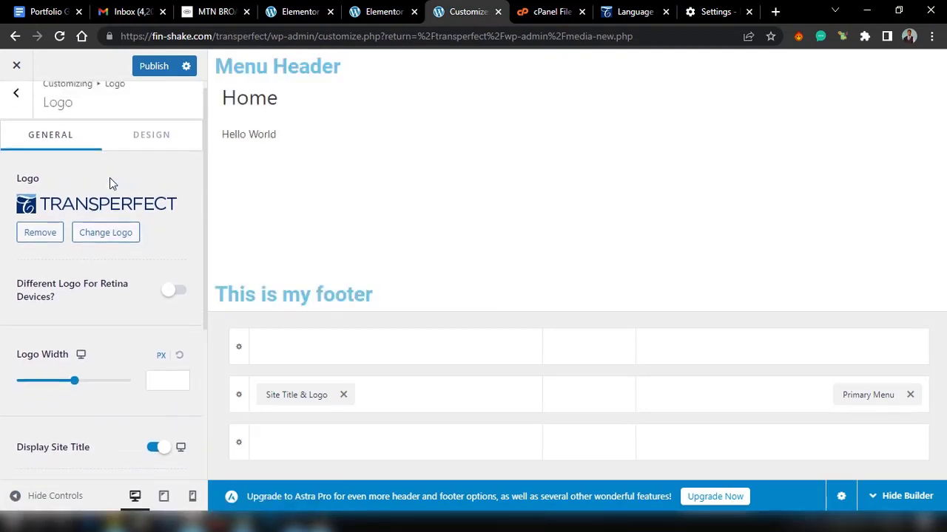
{"action": "scroll", "coordinate": [109, 183], "scroll_direction": "down", "scroll_amount": 1}
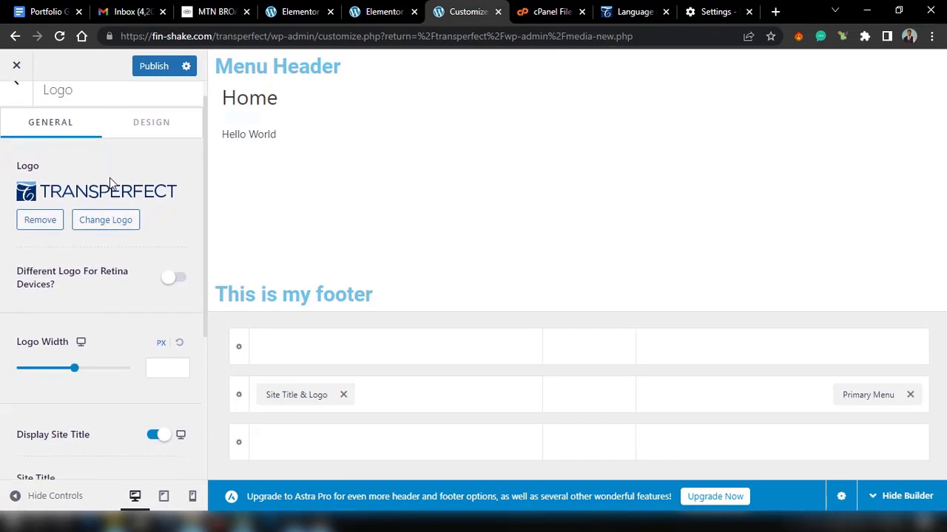
{"action": "left_click", "coordinate": [154, 69]}
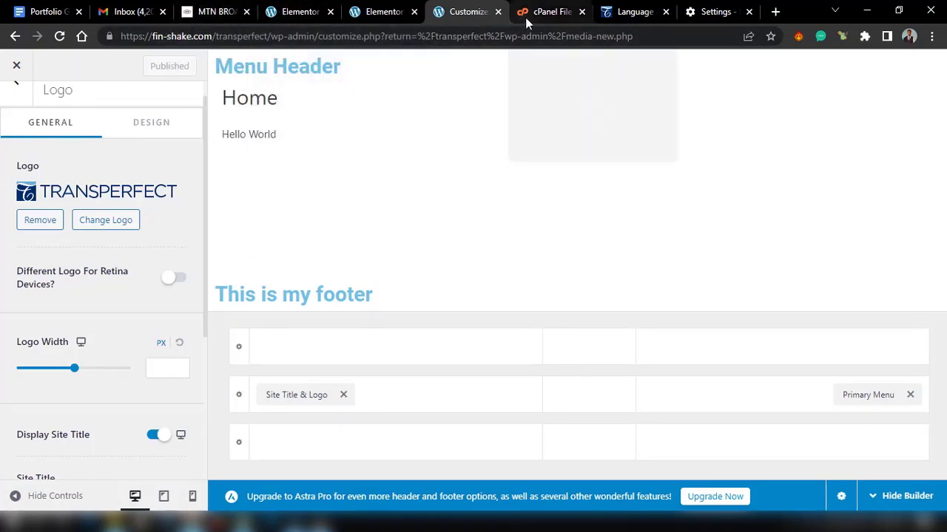
{"action": "left_click", "coordinate": [609, 14]}
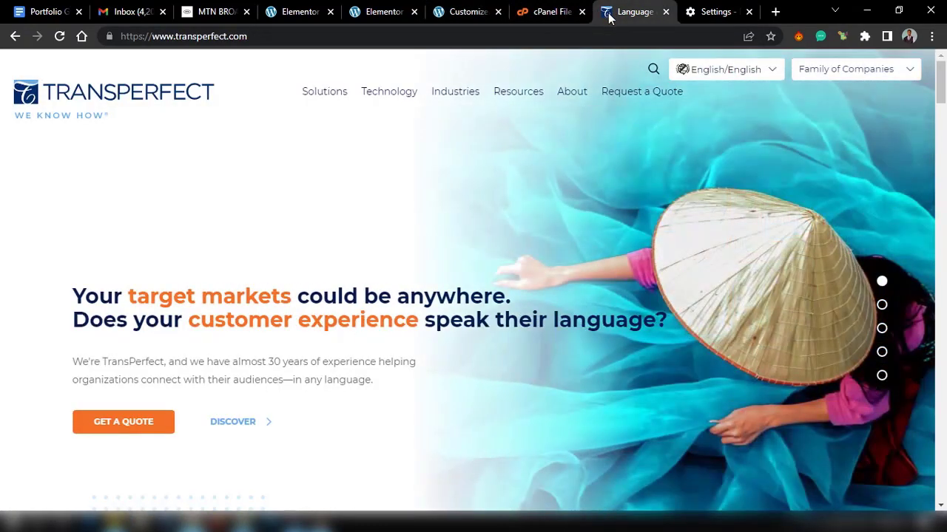
{"action": "left_click", "coordinate": [460, 13]}
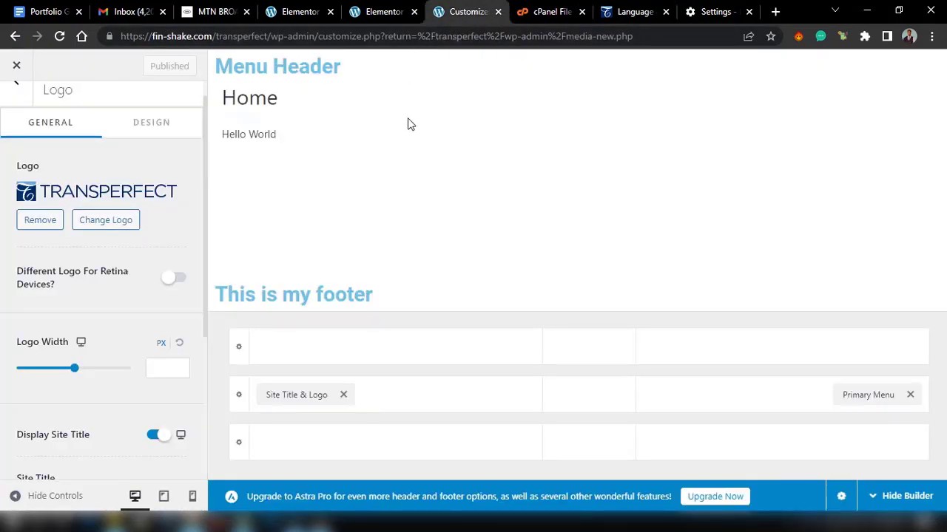
{"action": "left_click", "coordinate": [608, 14]}
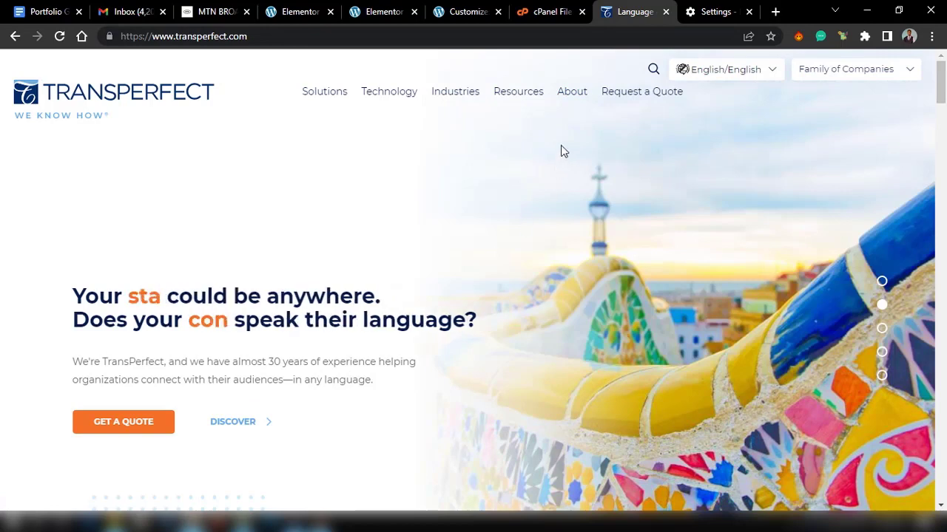
{"action": "mouse_move", "coordinate": [545, 97]}
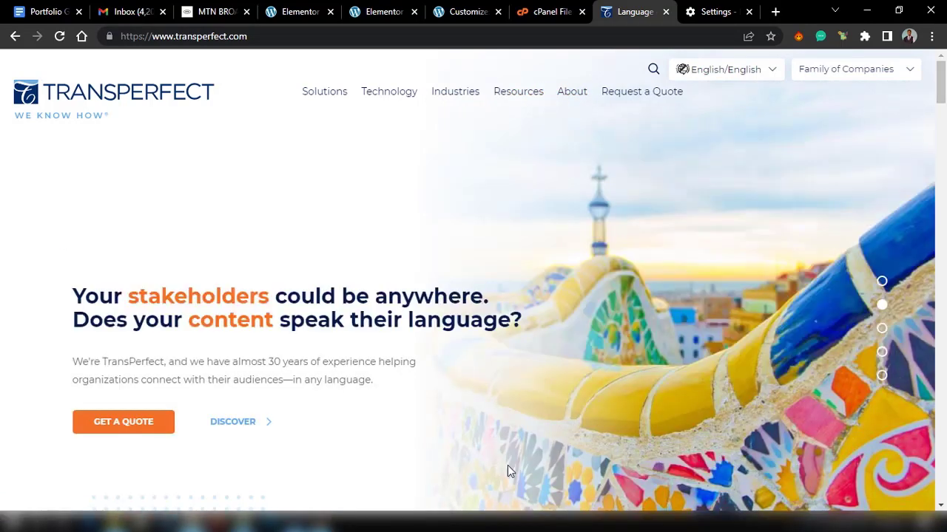
{"action": "key", "text": "ctrl+shift+i"}
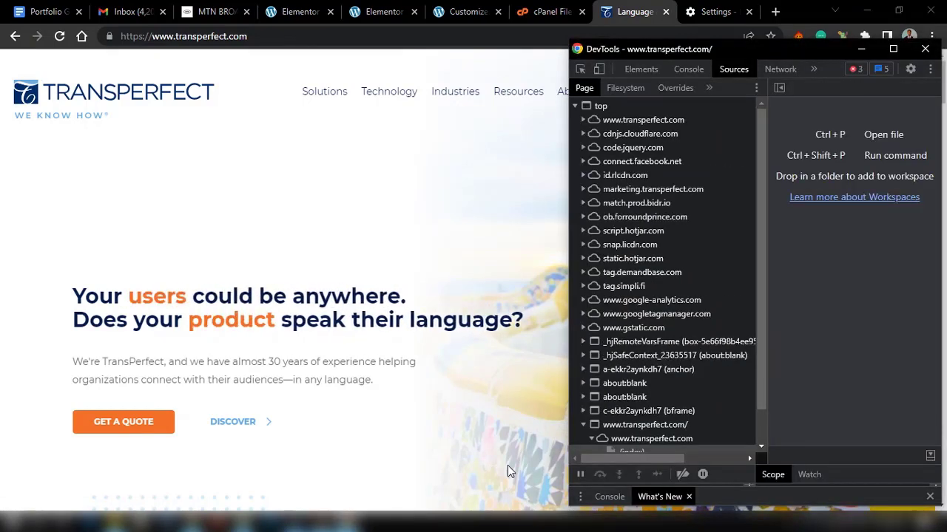
{"action": "scroll", "coordinate": [659, 358], "scroll_direction": "down", "scroll_amount": 2}
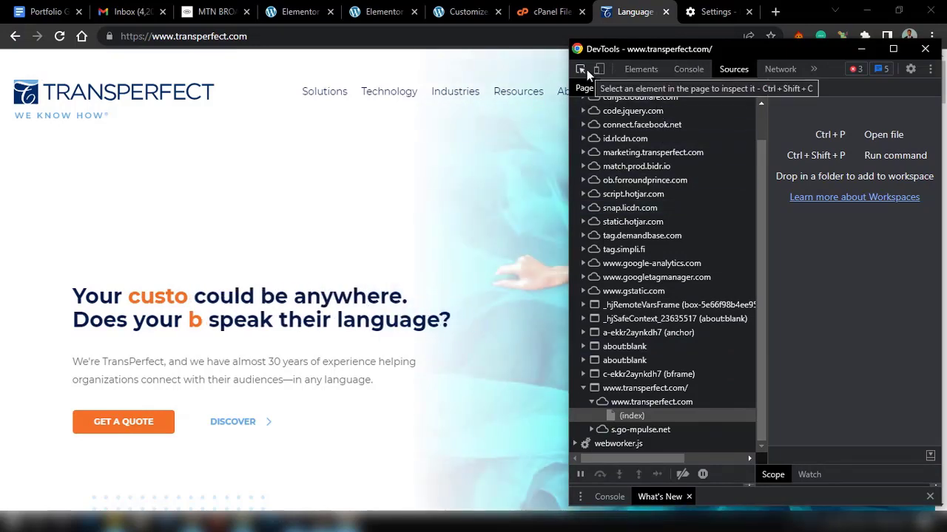
Inspect the page's head element and open the image_src preview image, TPT link preview.png, in a new tab
{"action": "left_click", "coordinate": [641, 72]}
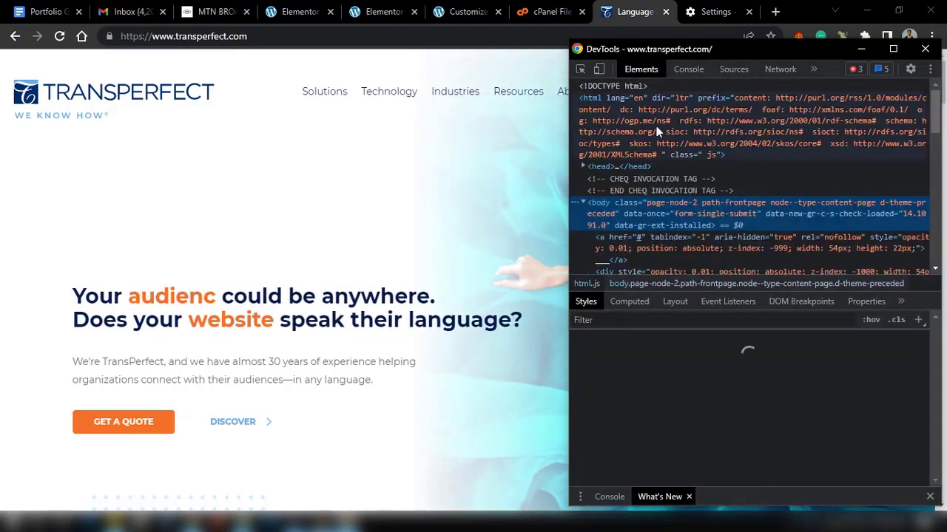
{"action": "left_click", "coordinate": [584, 166]}
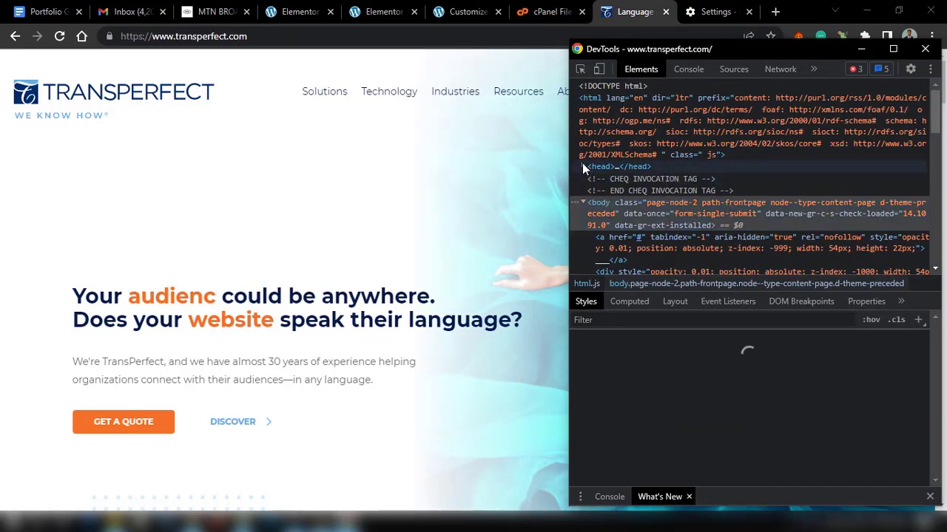
{"action": "left_click", "coordinate": [585, 166]}
{"action": "scroll", "coordinate": [678, 197], "scroll_direction": "down", "scroll_amount": 1}
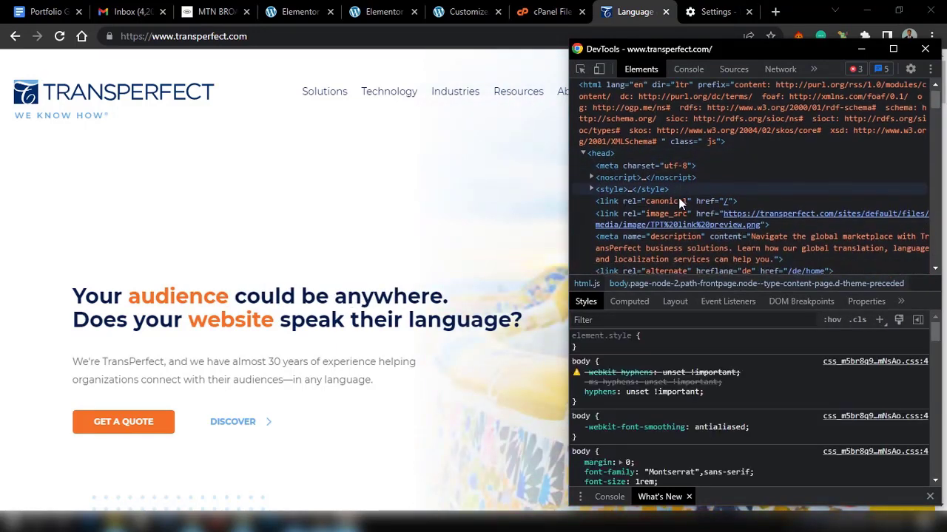
{"action": "scroll", "coordinate": [679, 212], "scroll_direction": "down", "scroll_amount": 1}
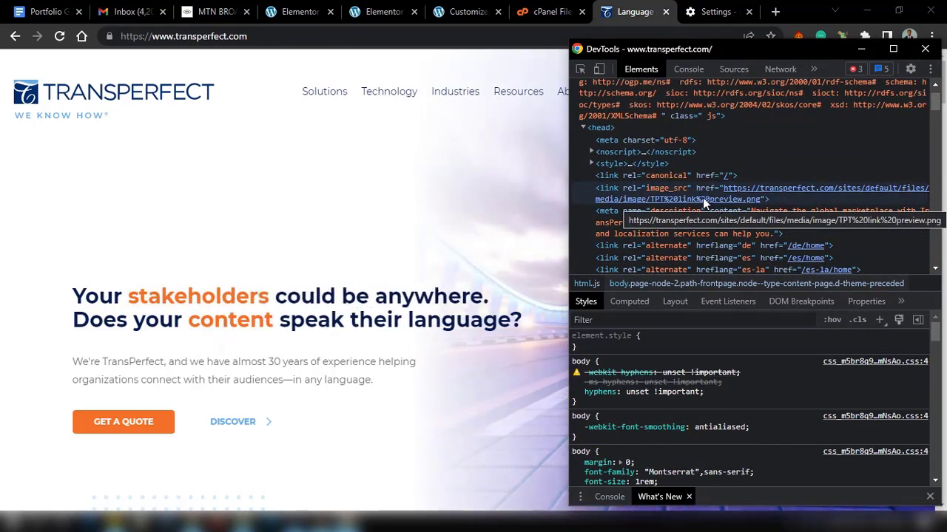
{"action": "left_click", "coordinate": [702, 198]}
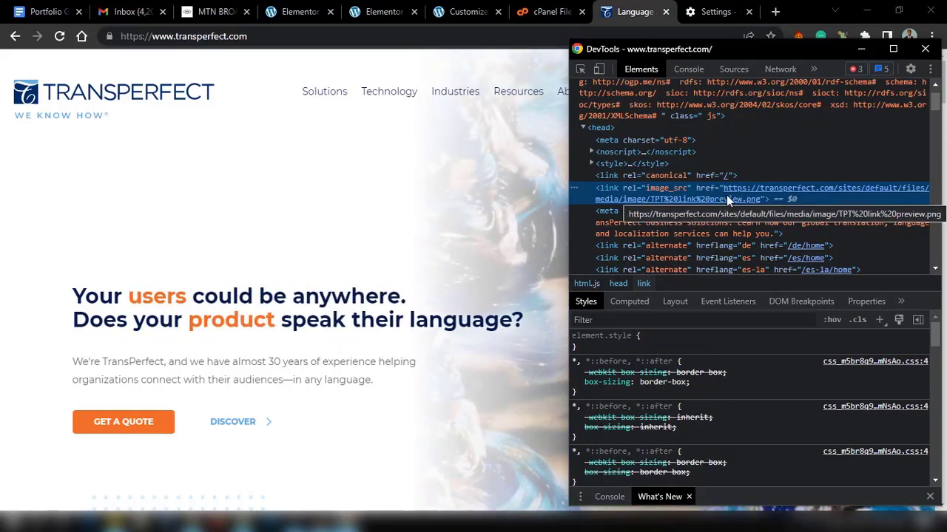
{"action": "right_click", "coordinate": [727, 194]}
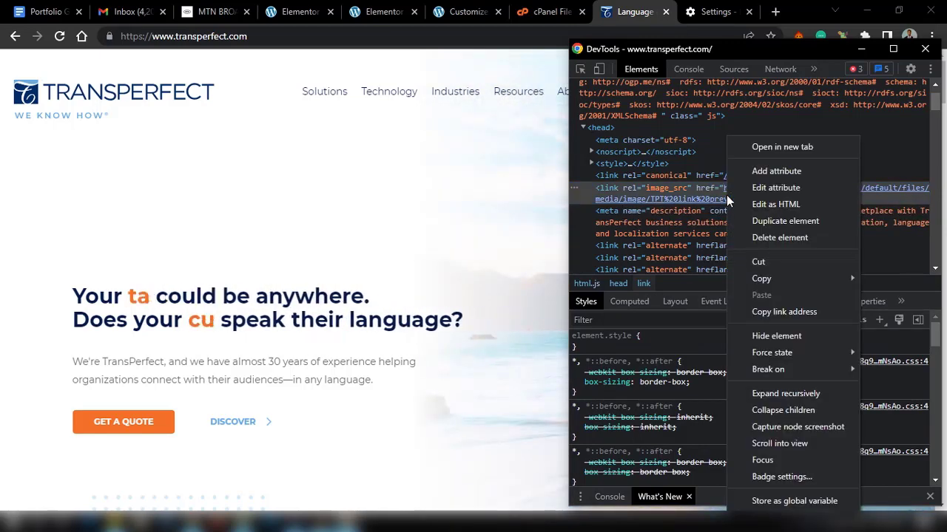
{"action": "left_click", "coordinate": [782, 148]}
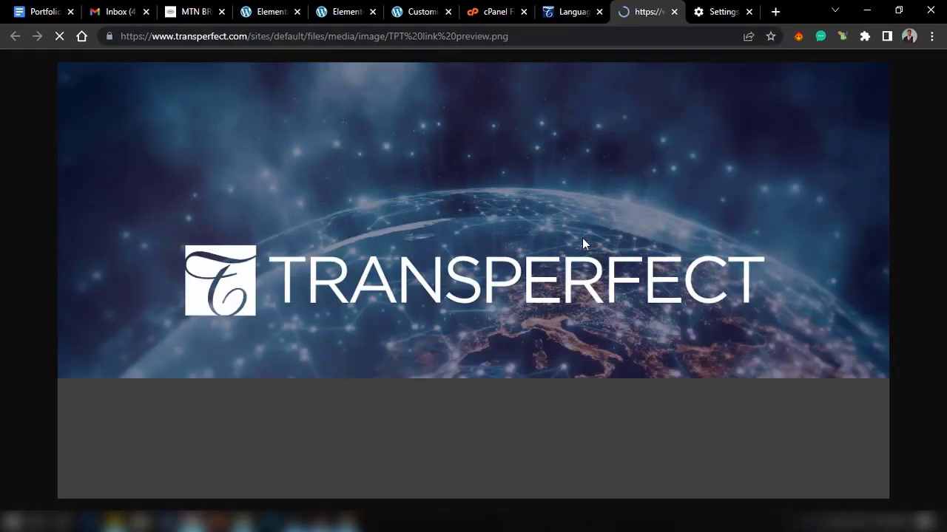
Return to the TransPerfect page, find the icon link in the inspected head element and open /favicon.ico in a new tab
{"action": "left_click", "coordinate": [578, 6]}
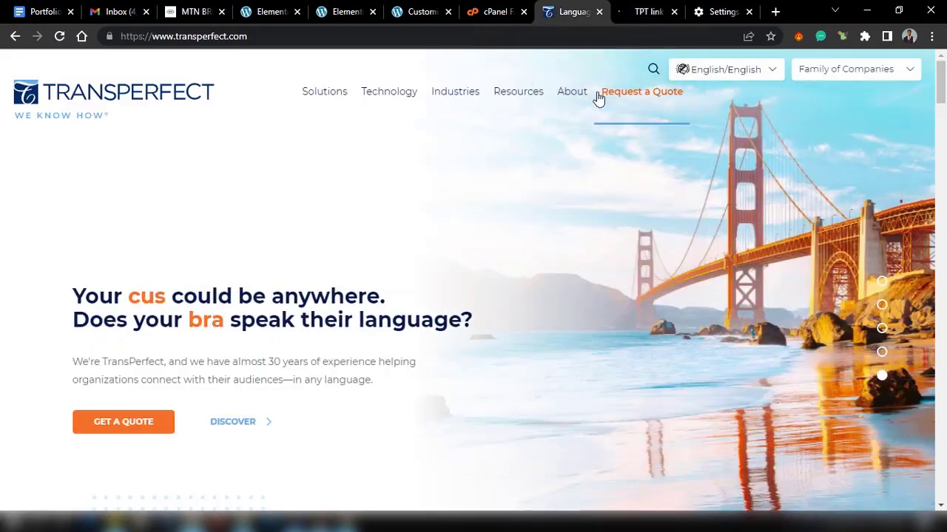
{"action": "key", "text": "ctrl+shift+i"}
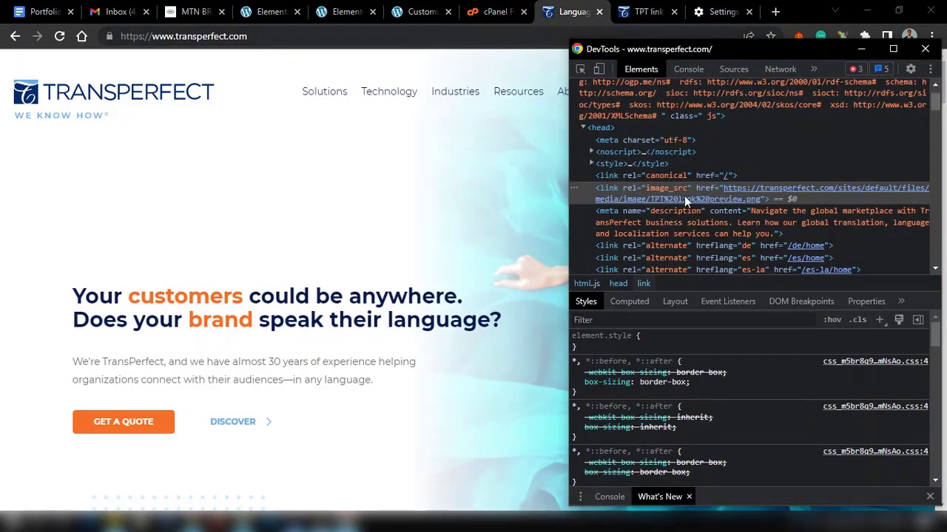
{"action": "scroll", "coordinate": [684, 195], "scroll_direction": "down", "scroll_amount": 1}
{"action": "scroll", "coordinate": [684, 196], "scroll_direction": "down", "scroll_amount": 3}
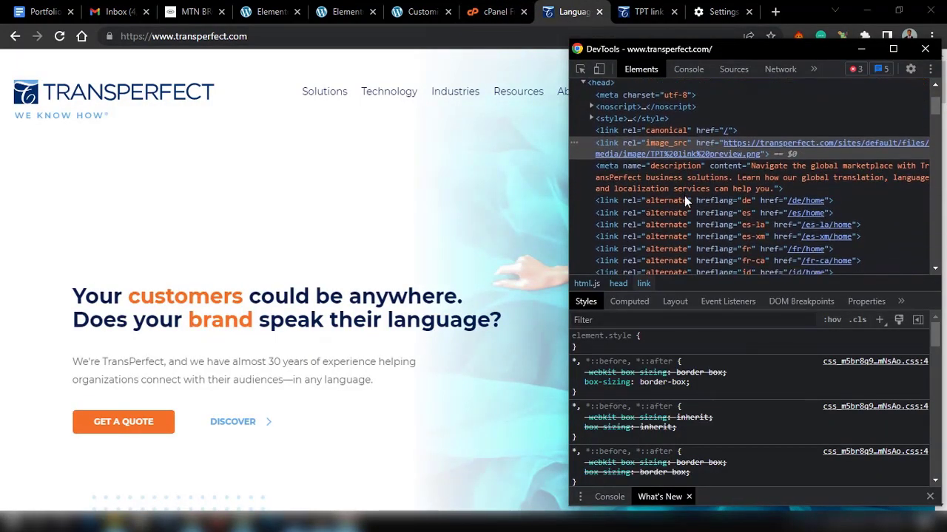
{"action": "scroll", "coordinate": [684, 195], "scroll_direction": "down", "scroll_amount": 5}
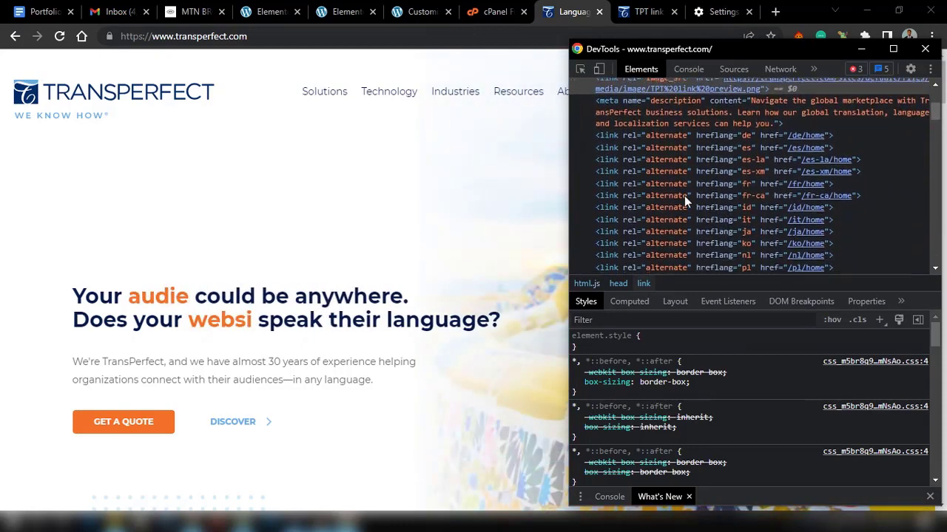
{"action": "scroll", "coordinate": [684, 195], "scroll_direction": "down", "scroll_amount": 8}
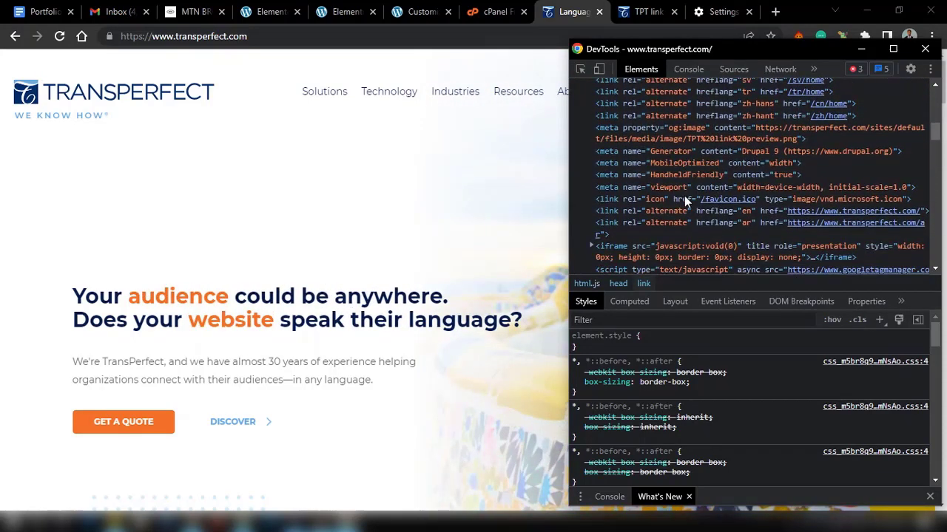
{"action": "scroll", "coordinate": [684, 195], "scroll_direction": "down", "scroll_amount": 2}
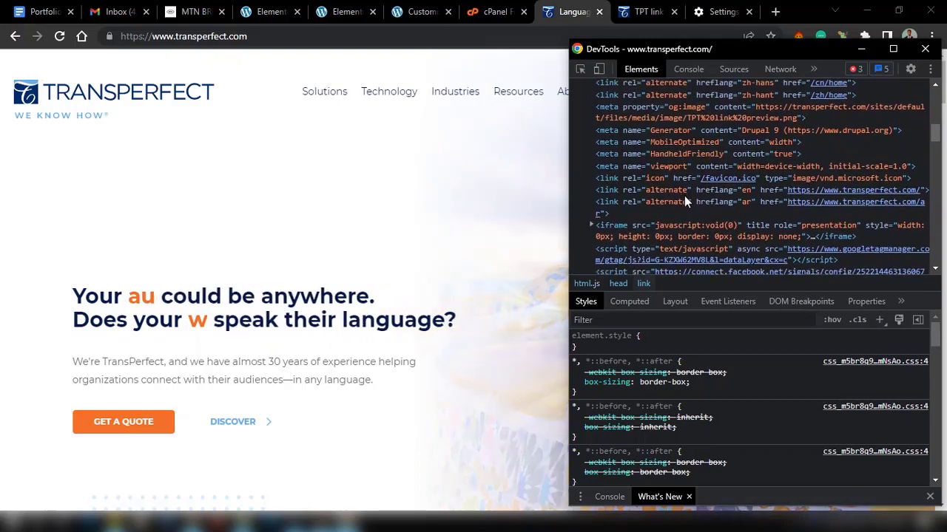
{"action": "scroll", "coordinate": [684, 195], "scroll_direction": "down", "scroll_amount": 2}
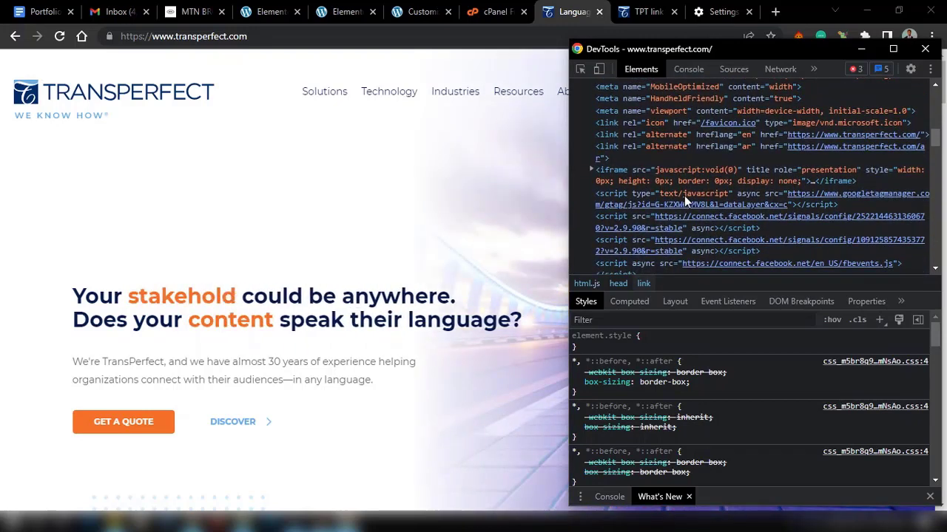
{"action": "scroll", "coordinate": [684, 196], "scroll_direction": "up", "scroll_amount": 2}
{"action": "left_click", "coordinate": [707, 152]}
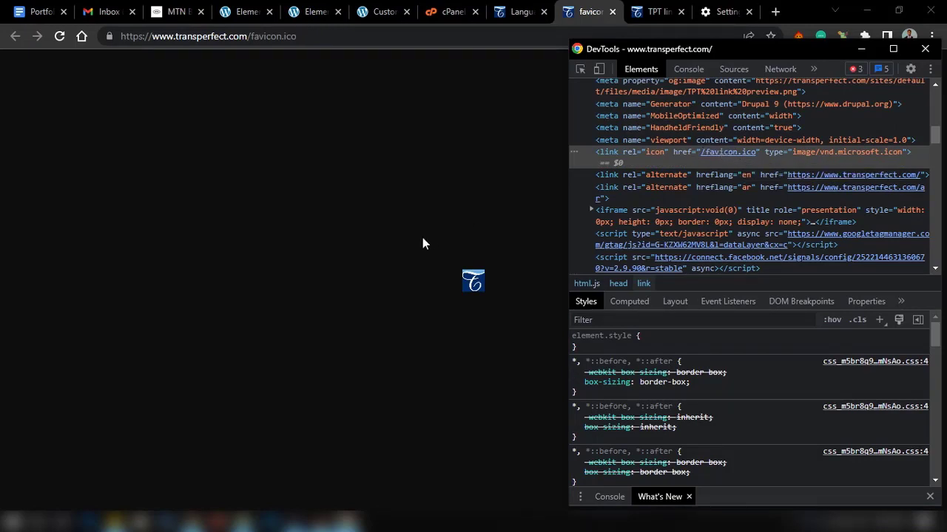
Close the developer tools and save the favicon image as favicon, type Icon, in the transperfect folder on the Desktop
{"action": "key", "text": "F12"}
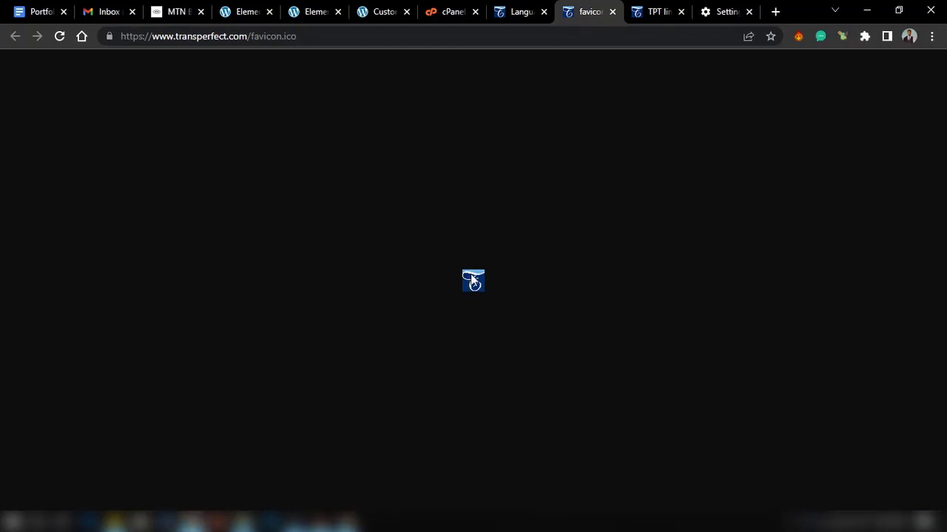
{"action": "right_click", "coordinate": [472, 279]}
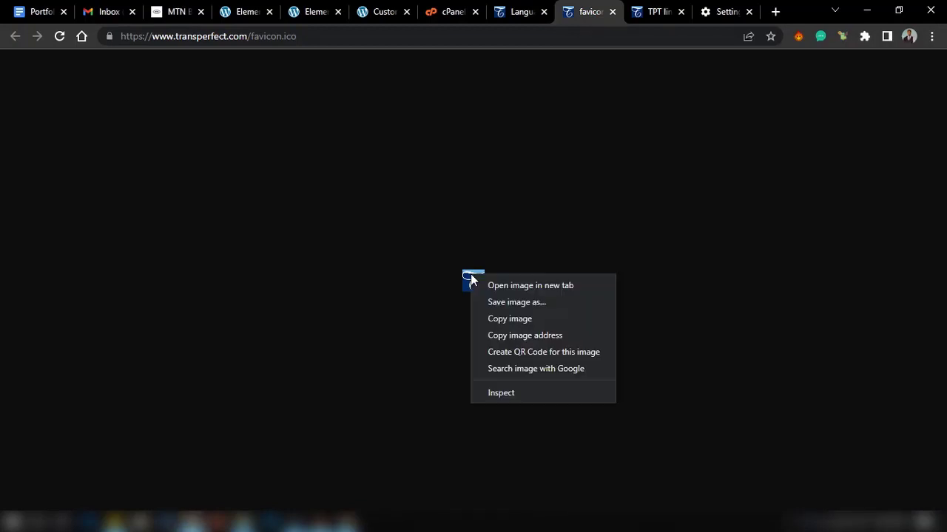
{"action": "left_click", "coordinate": [516, 308]}
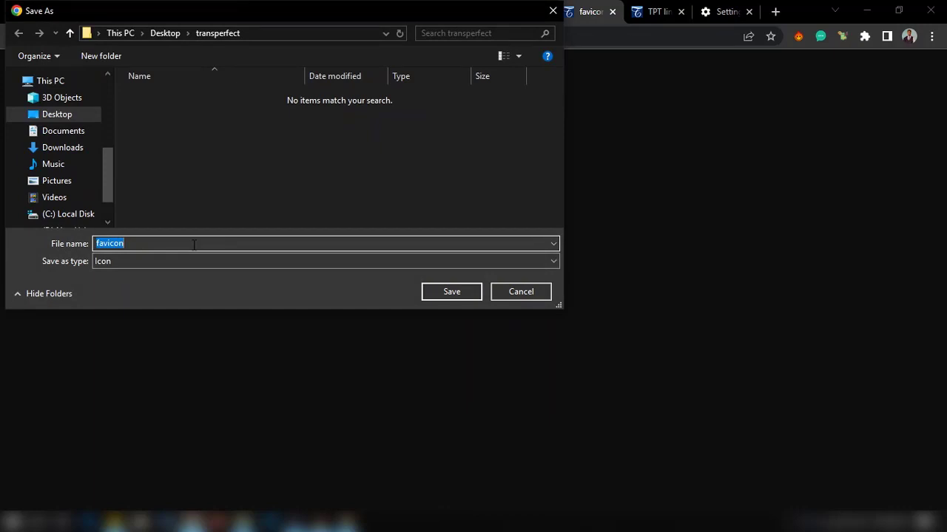
{"action": "left_click", "coordinate": [467, 290]}
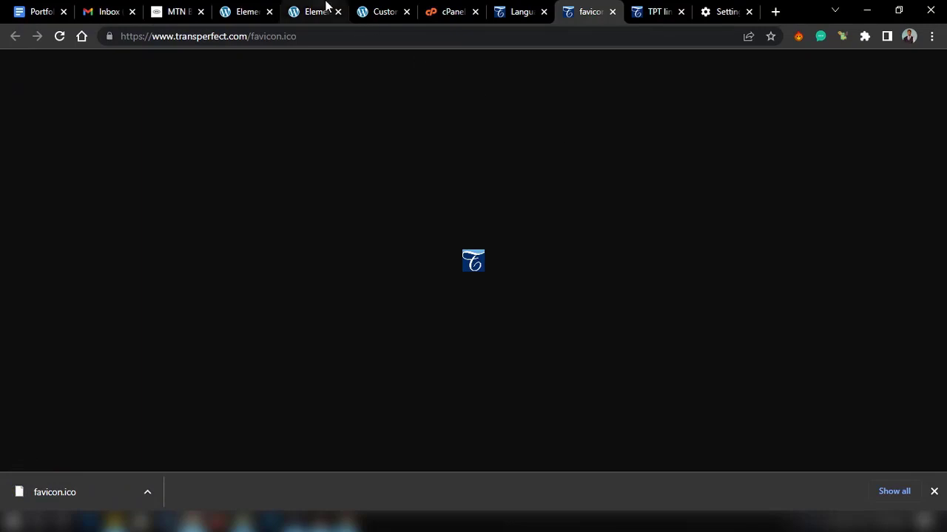
Try to open the Site Icon settings from the logo settings in the WordPress customizer
{"action": "left_click", "coordinate": [326, 6]}
{"action": "left_click", "coordinate": [381, 11]}
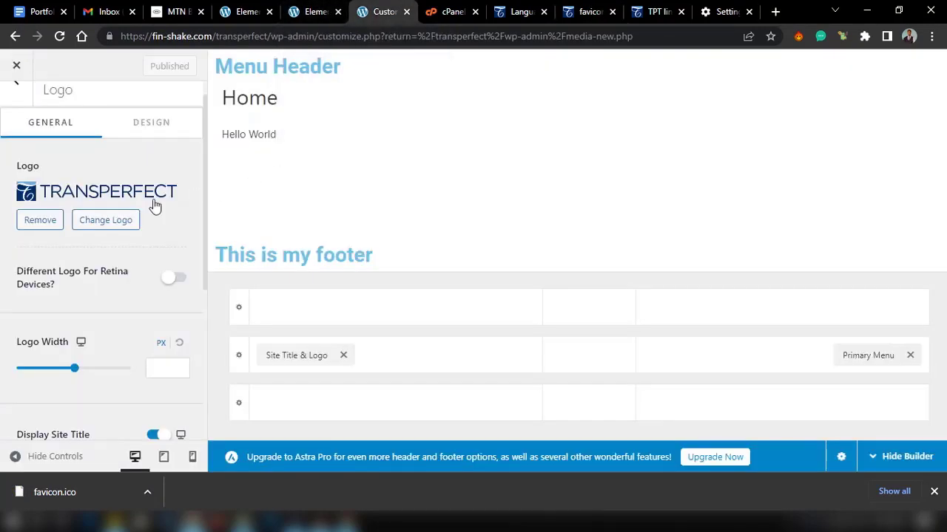
{"action": "scroll", "coordinate": [156, 206], "scroll_direction": "down", "scroll_amount": 2}
{"action": "scroll", "coordinate": [156, 206], "scroll_direction": "down", "scroll_amount": 2}
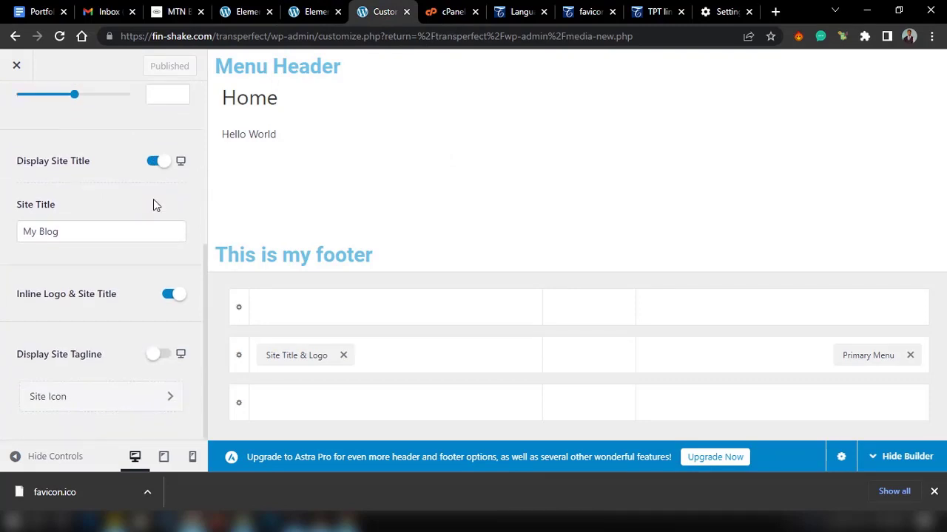
{"action": "scroll", "coordinate": [93, 402], "scroll_direction": "up", "scroll_amount": 3}
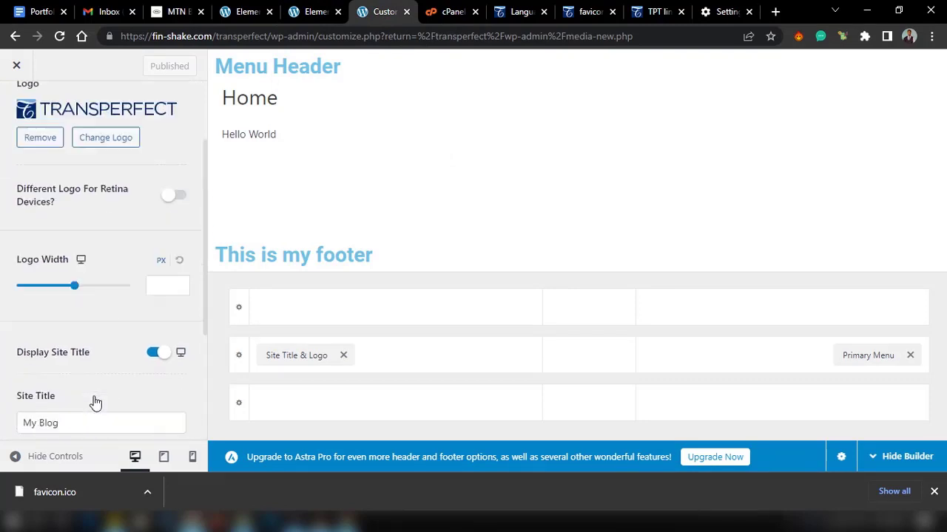
{"action": "scroll", "coordinate": [147, 419], "scroll_direction": "down", "scroll_amount": 3}
{"action": "left_click", "coordinate": [122, 406]}
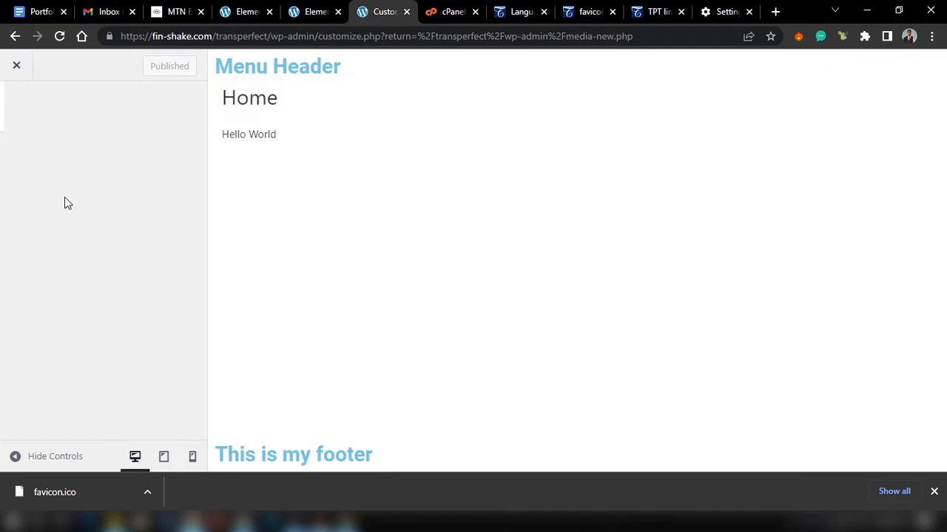
Leave and reopen the theme customizer from the WordPress dashboard, and open its Site Identity section
{"action": "left_click", "coordinate": [15, 37]}
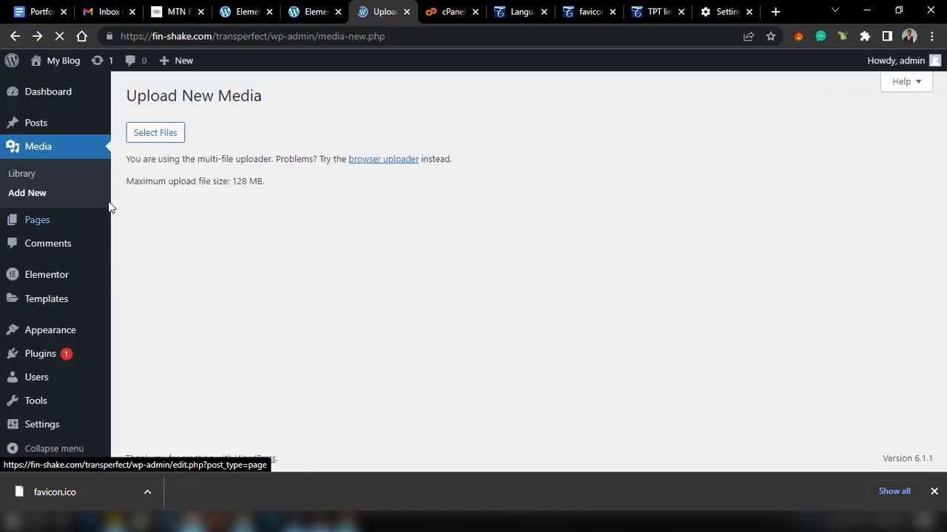
{"action": "mouse_move", "coordinate": [74, 332]}
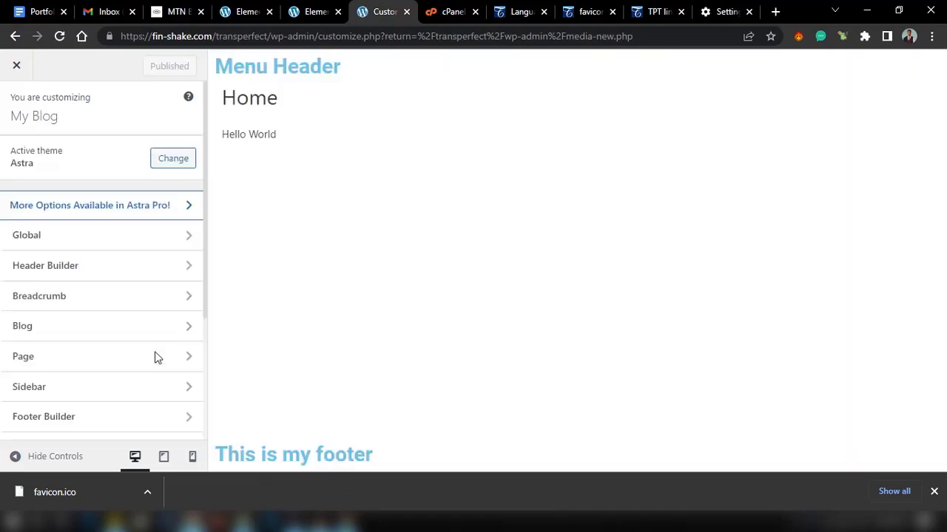
{"action": "scroll", "coordinate": [93, 304], "scroll_direction": "down", "scroll_amount": 3}
{"action": "scroll", "coordinate": [93, 304], "scroll_direction": "up", "scroll_amount": 1}
{"action": "scroll", "coordinate": [93, 304], "scroll_direction": "down", "scroll_amount": 1}
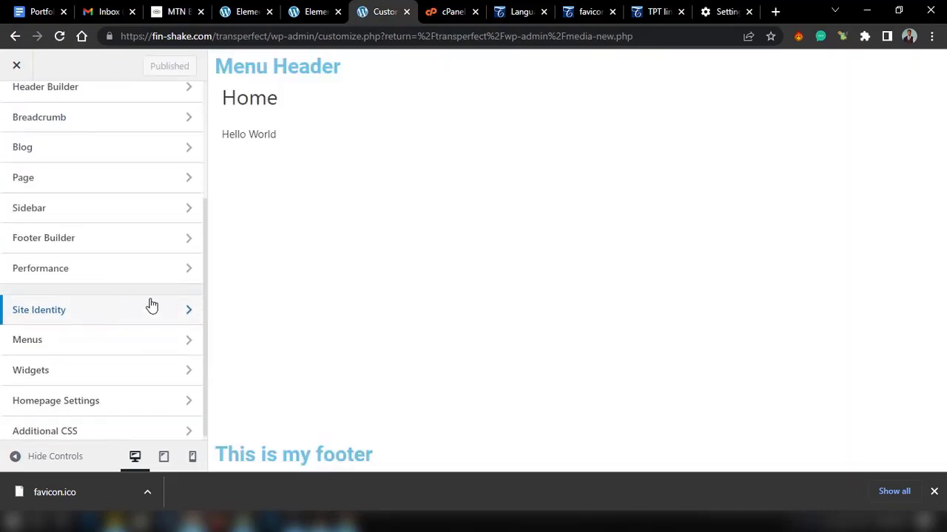
{"action": "left_click", "coordinate": [156, 305]}
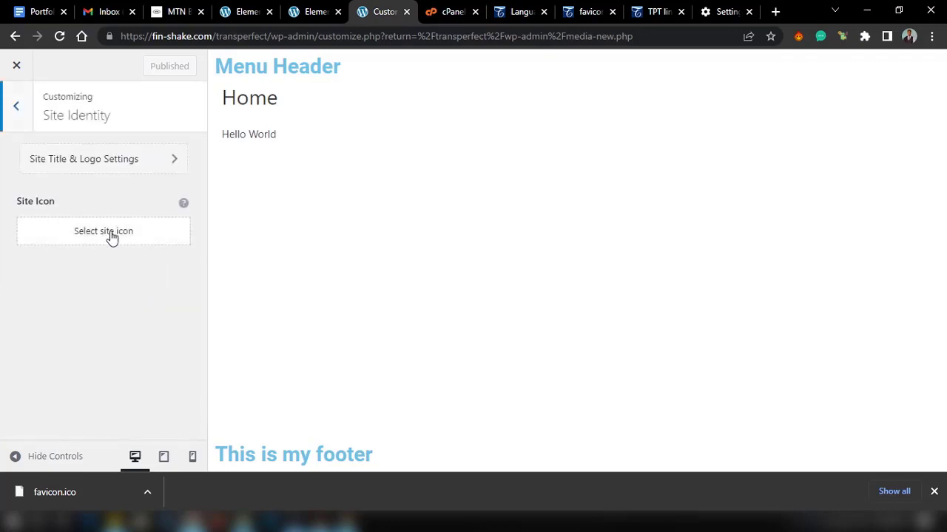
Try to upload the downloaded favicon.ico to the media library as the site icon
{"action": "left_click", "coordinate": [102, 232]}
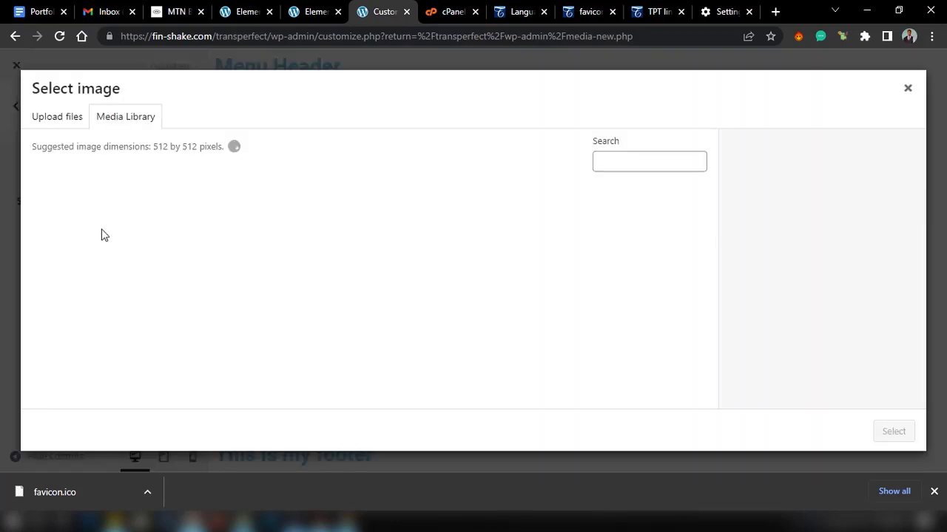
{"action": "left_click_drag", "start_coordinate": [72, 483], "coordinate": [223, 275]}
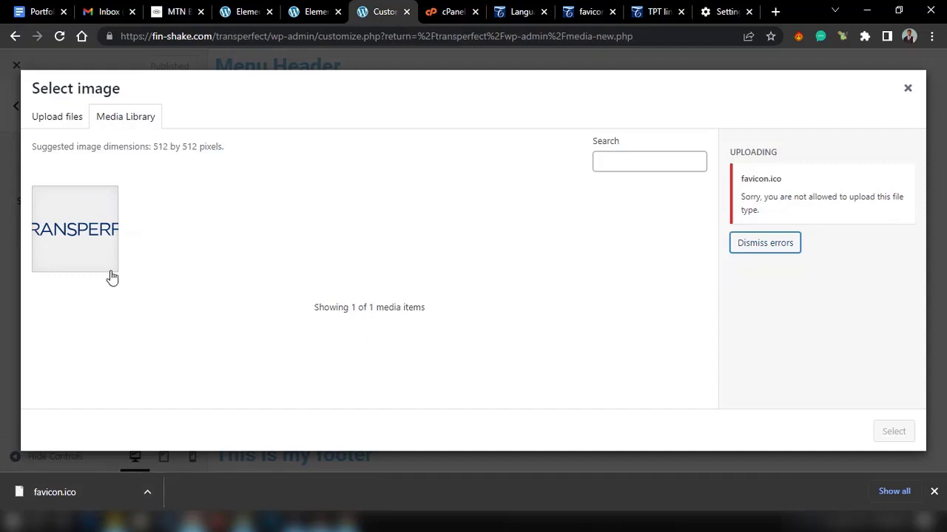
Choose logo.svg from the media library as the site icon and try to crop it to the square emblem
{"action": "left_click", "coordinate": [94, 250]}
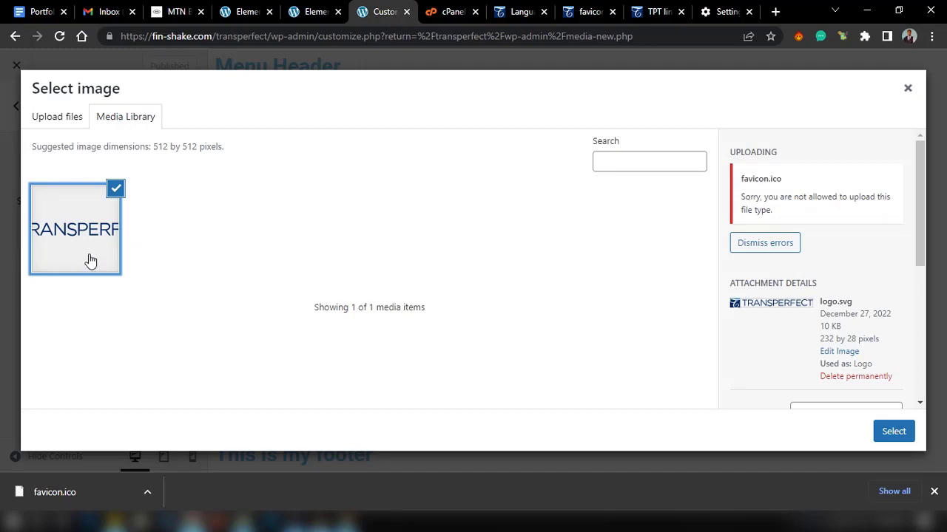
{"action": "left_click", "coordinate": [891, 432]}
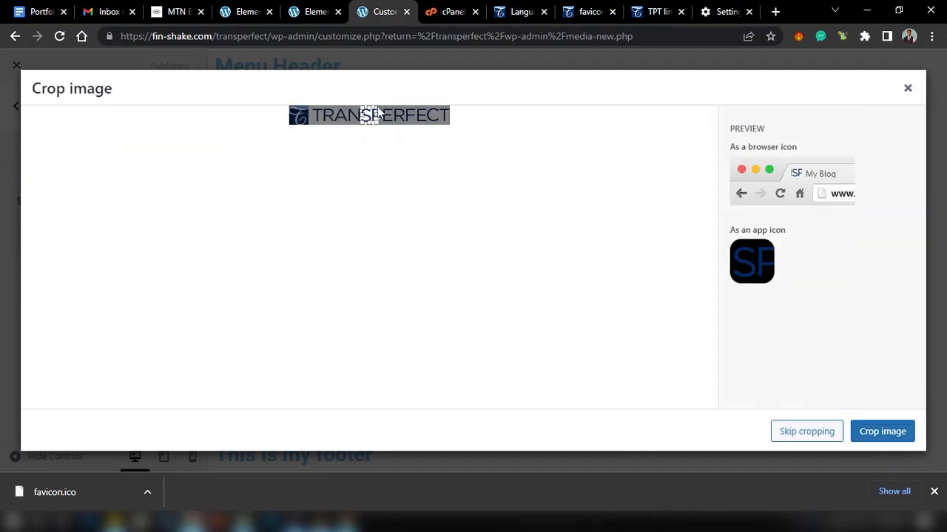
{"action": "left_click_drag", "start_coordinate": [369, 114], "coordinate": [297, 115]}
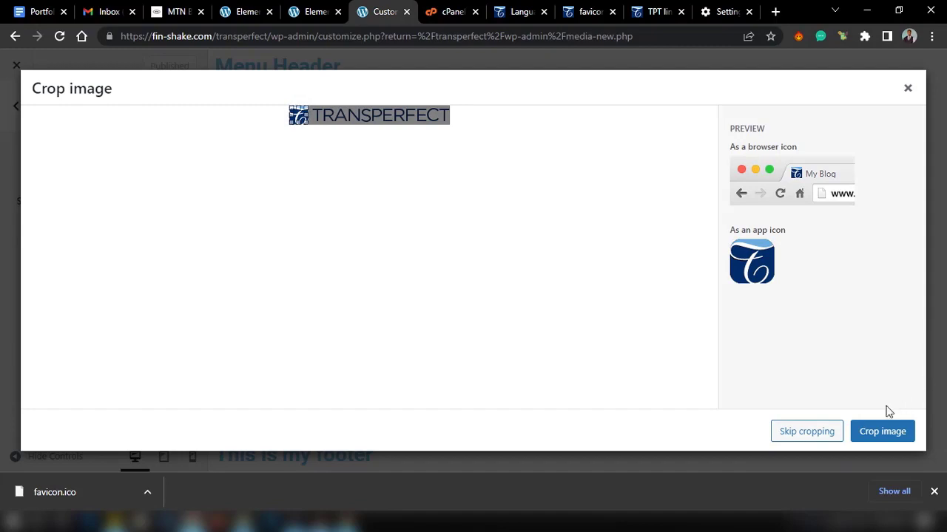
{"action": "left_click", "coordinate": [876, 438]}
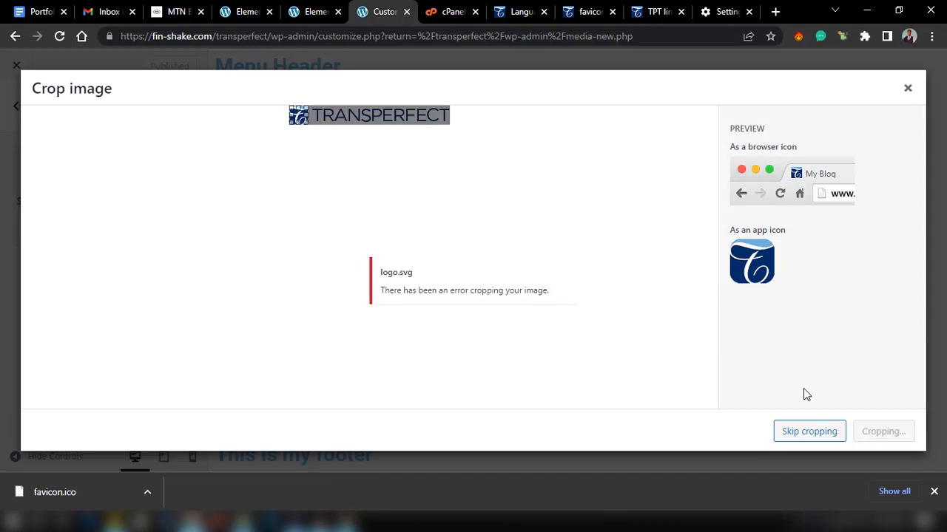
Publish logo.svg as the site icon without cropping and return to the Elementor template editor
{"action": "left_click", "coordinate": [810, 432]}
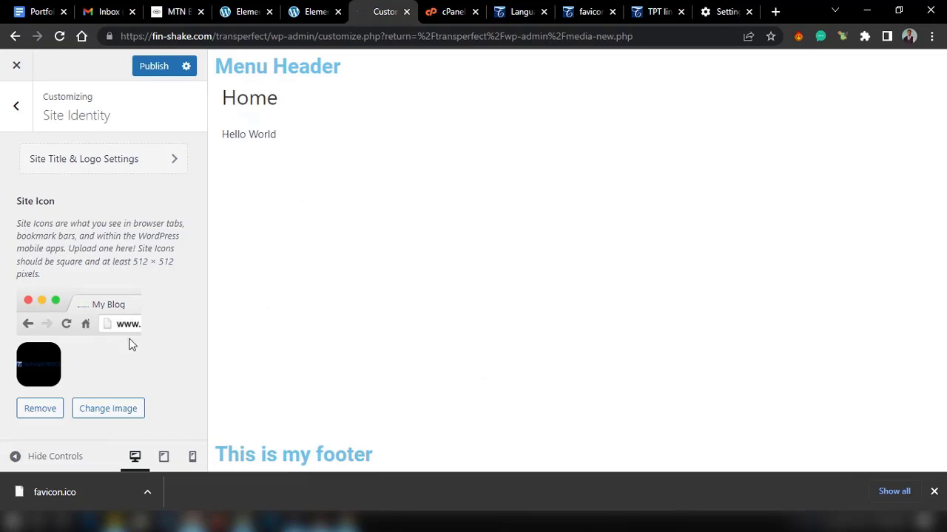
{"action": "left_click", "coordinate": [152, 74]}
{"action": "left_click", "coordinate": [308, 16]}
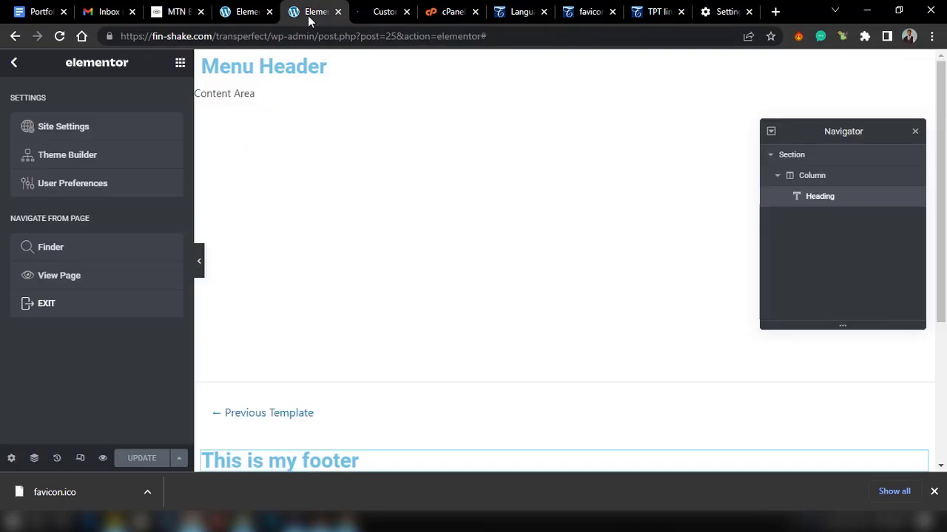
Leave the theme customizer, dismiss the download notice, and open the media library
{"action": "left_click", "coordinate": [378, 15]}
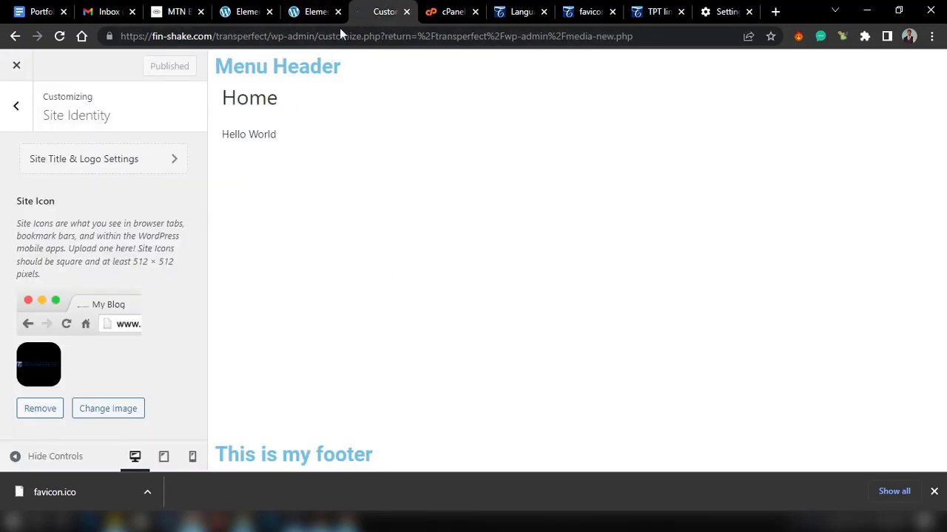
{"action": "left_click", "coordinate": [14, 73]}
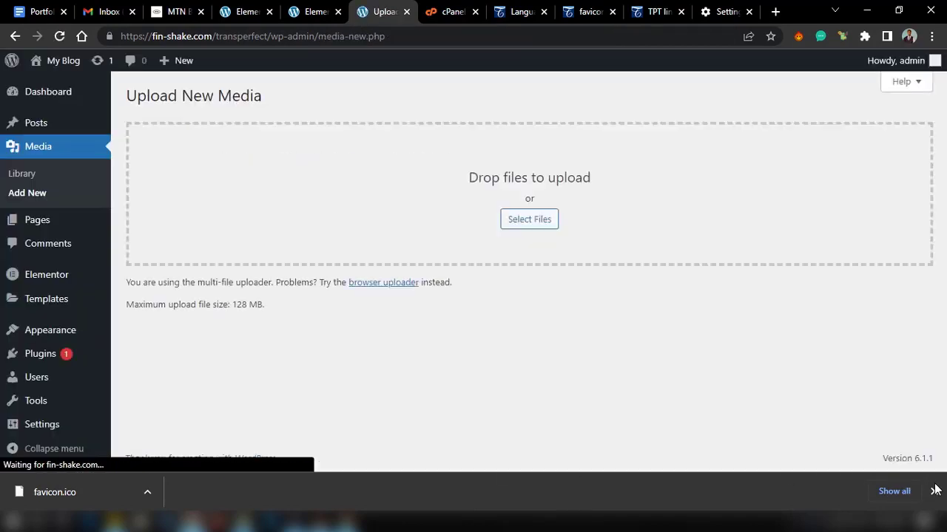
{"action": "left_click", "coordinate": [934, 491]}
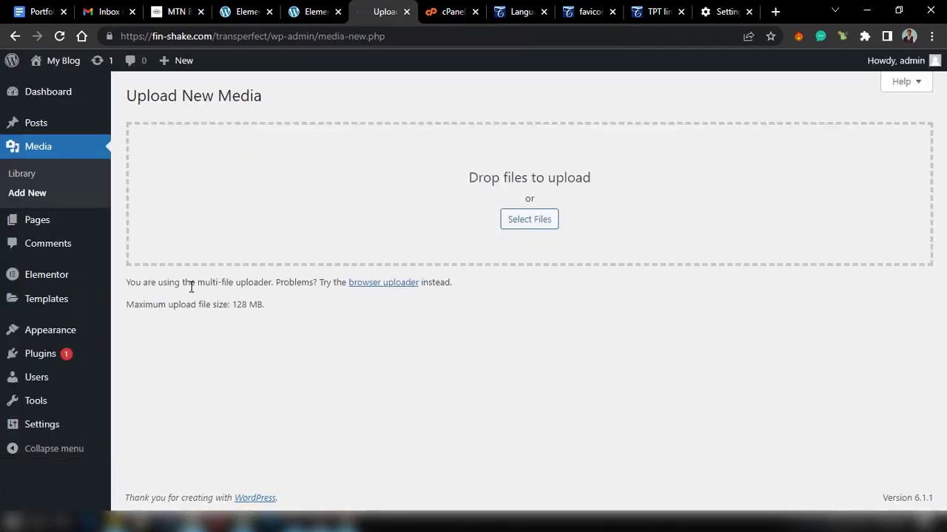
{"action": "left_click", "coordinate": [27, 174]}
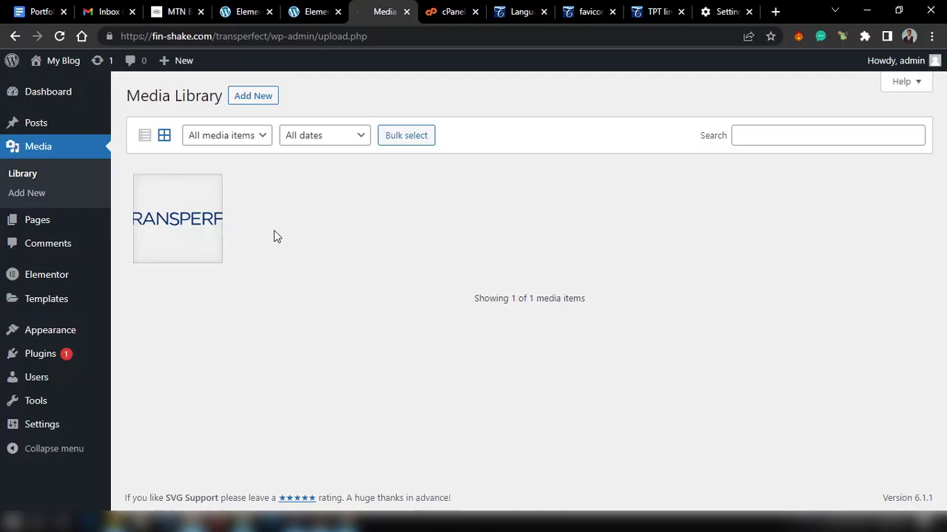
Look at the original TransPerfect favicon, then open the WordPress site's front page in a new tab to check its icon
{"action": "left_click", "coordinate": [569, 12]}
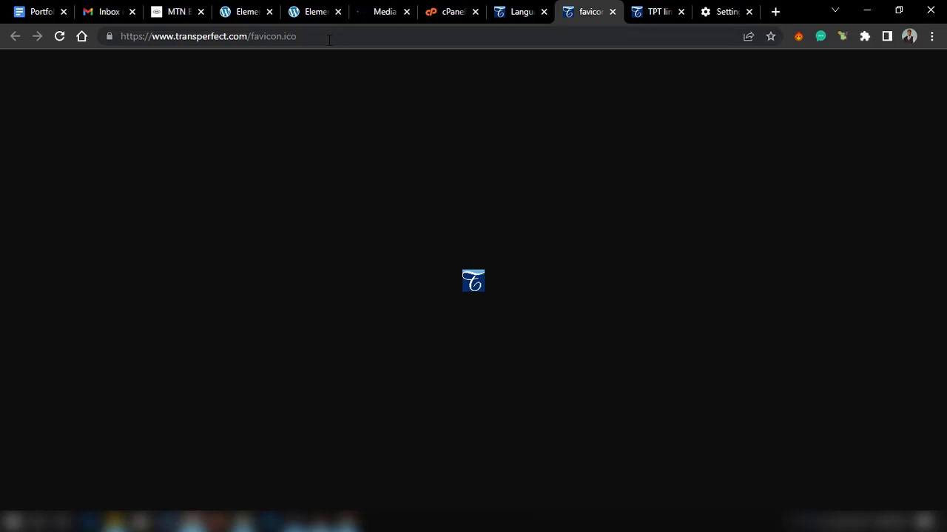
{"action": "left_click", "coordinate": [435, 9]}
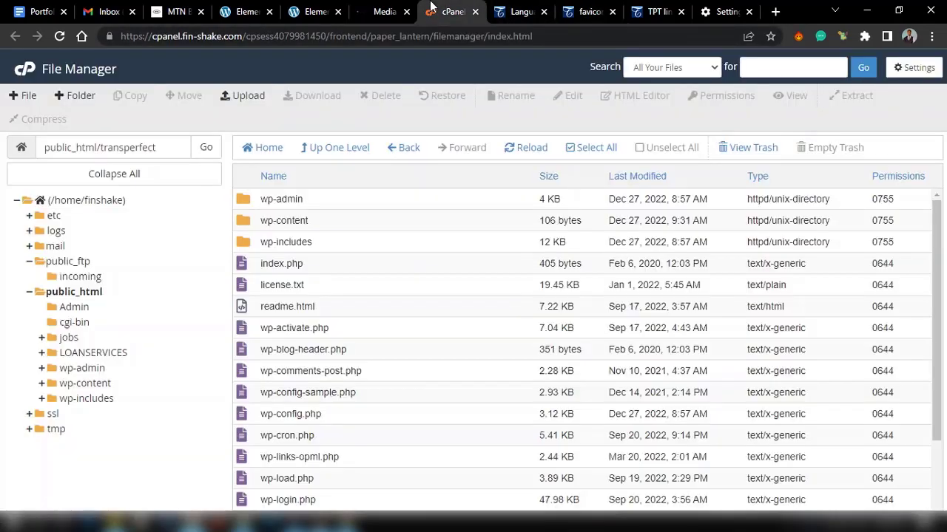
{"action": "left_click", "coordinate": [385, 11]}
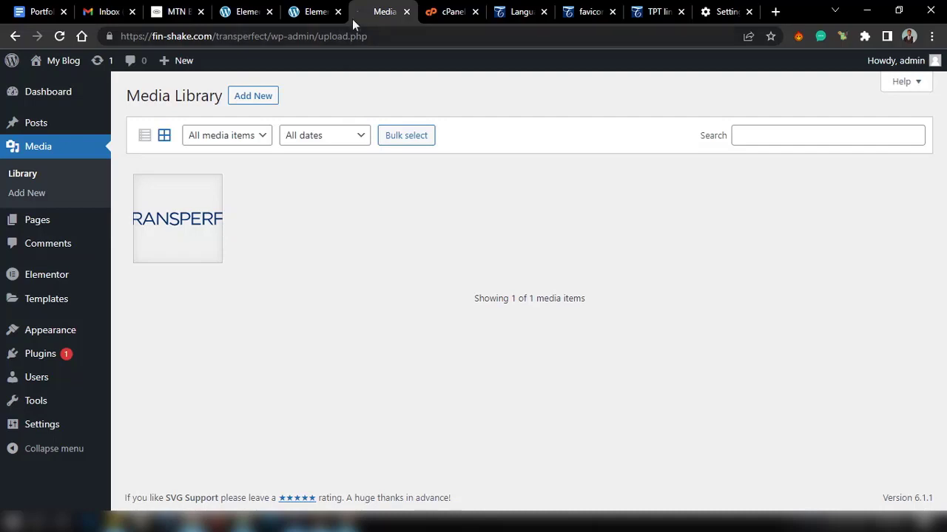
{"action": "right_click", "coordinate": [61, 60]}
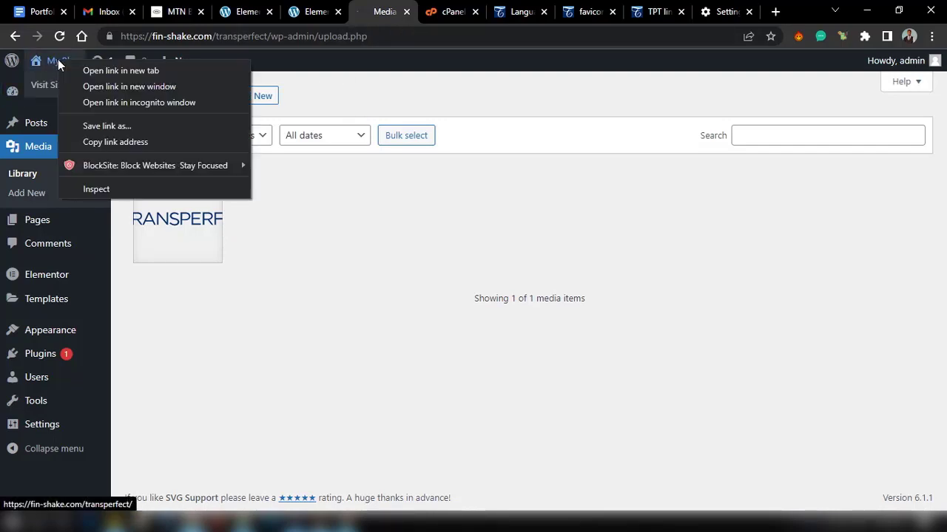
{"action": "left_click", "coordinate": [101, 71]}
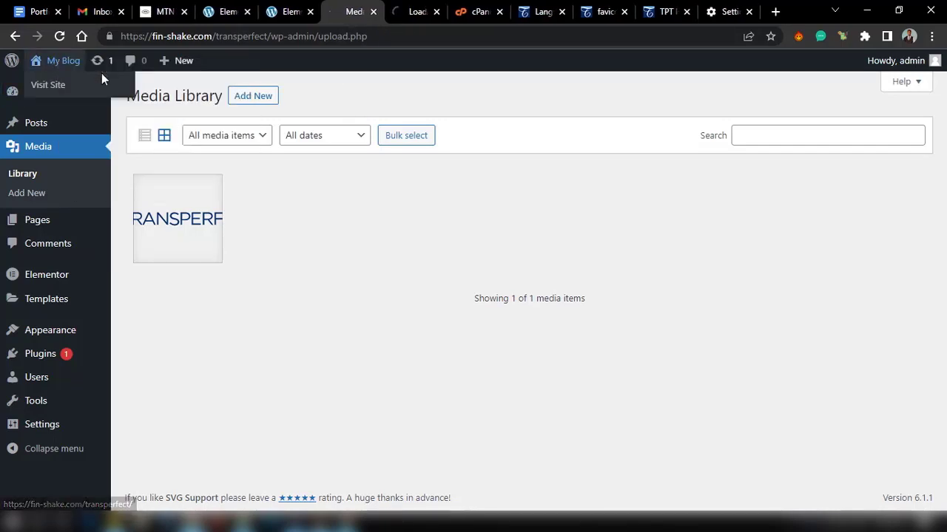
{"action": "left_click", "coordinate": [417, 9]}
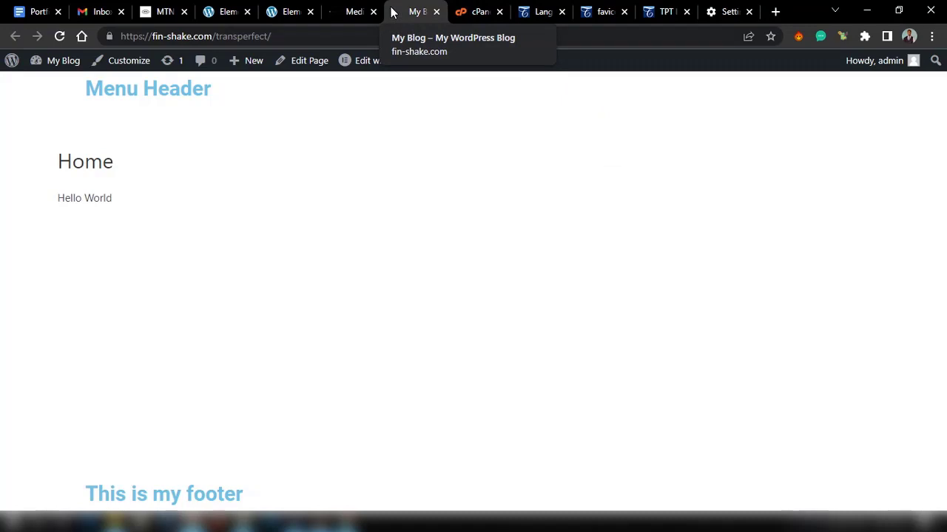
{"action": "left_click", "coordinate": [353, 11]}
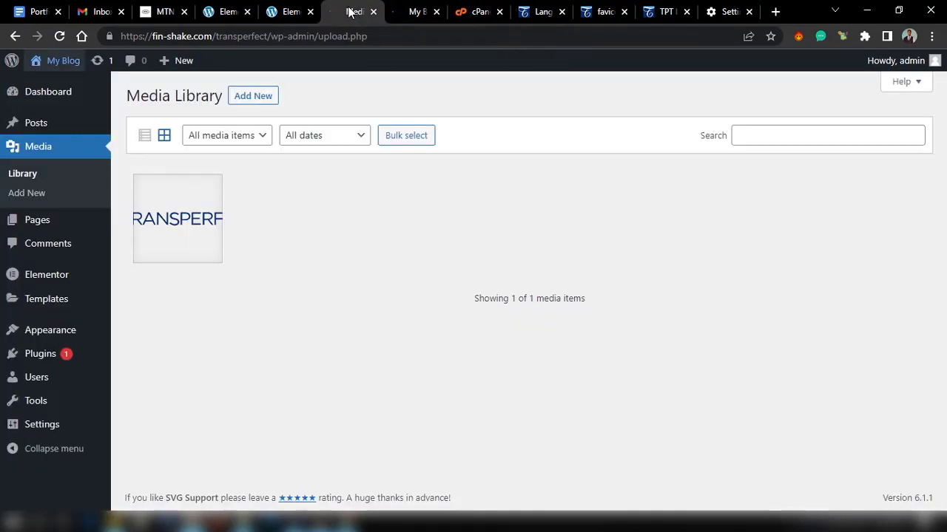
{"action": "left_click", "coordinate": [401, 20]}
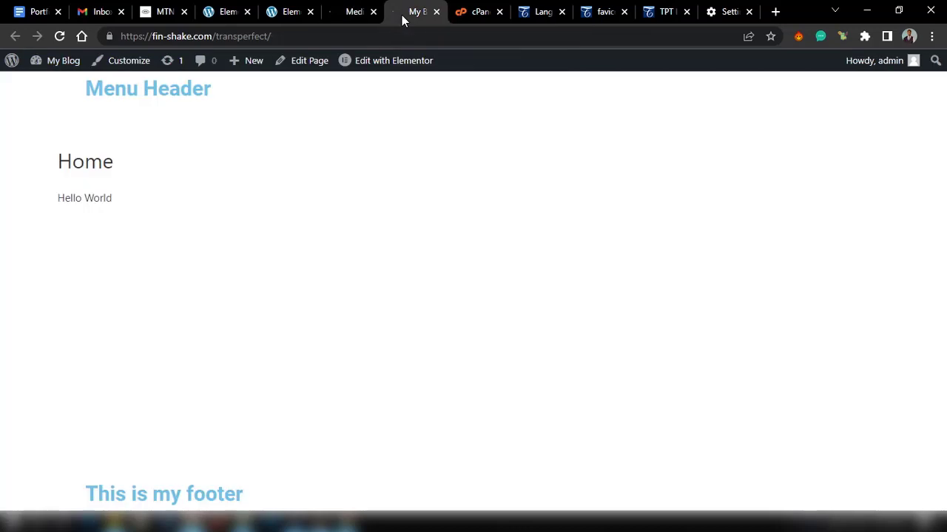
Delete the section containing the placeholder image and heading from the Elementor header template
{"action": "left_click", "coordinate": [213, 15]}
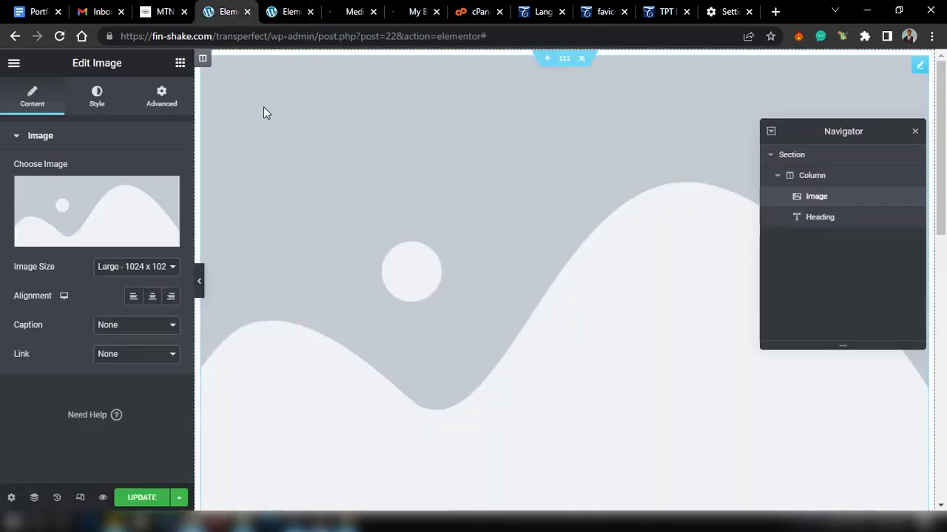
{"action": "scroll", "coordinate": [332, 227], "scroll_direction": "down", "scroll_amount": 8}
{"action": "scroll", "coordinate": [332, 227], "scroll_direction": "up", "scroll_amount": 9}
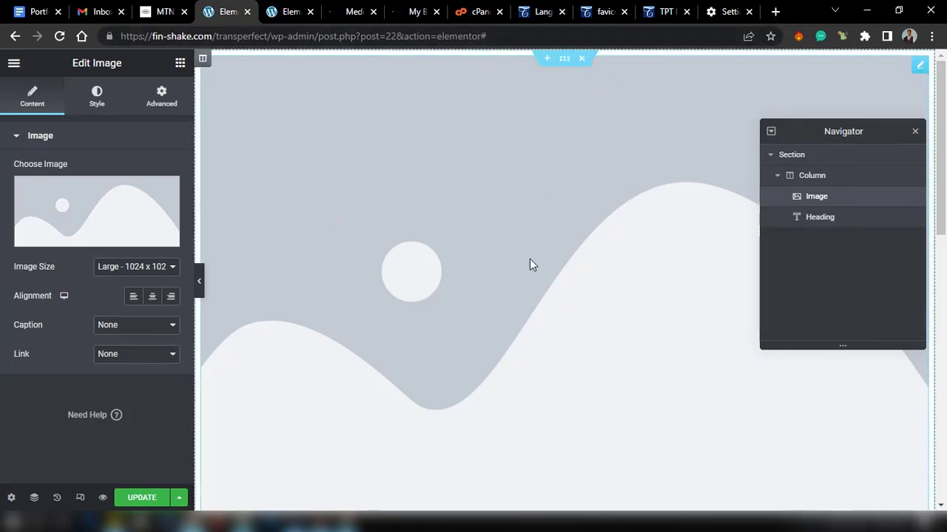
{"action": "scroll", "coordinate": [530, 264], "scroll_direction": "down", "scroll_amount": 6}
{"action": "scroll", "coordinate": [529, 264], "scroll_direction": "up", "scroll_amount": 6}
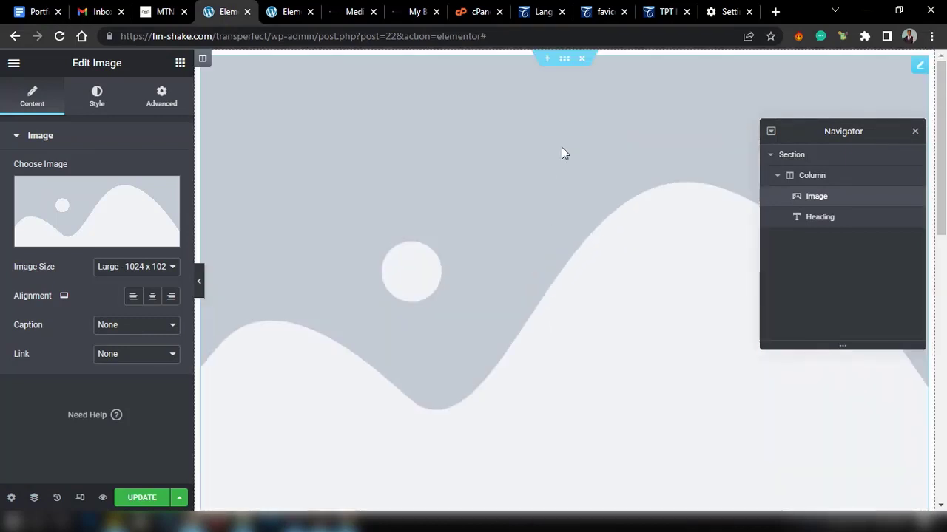
{"action": "left_click", "coordinate": [579, 59]}
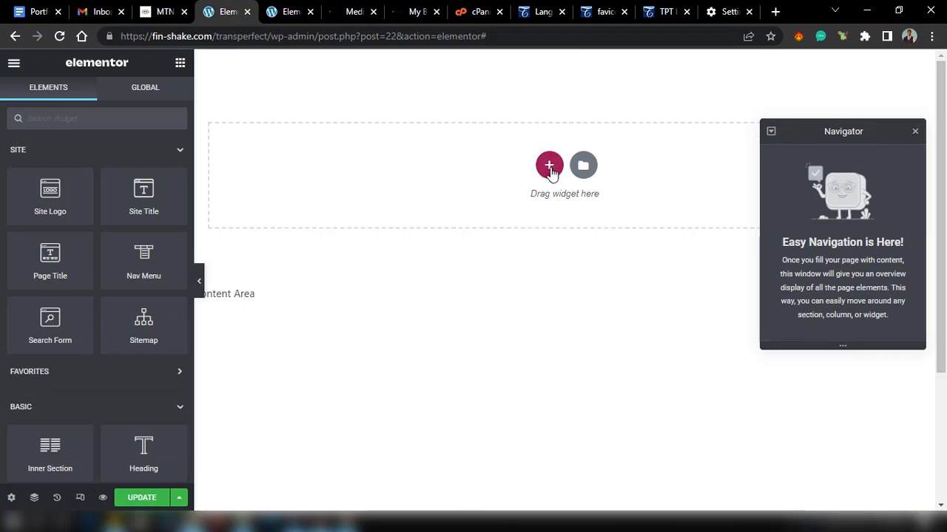
Examine the header layout and the Solutions, Technology, Industries, Resources and About dropdowns on the original TransPerfect site
{"action": "left_click", "coordinate": [546, 14]}
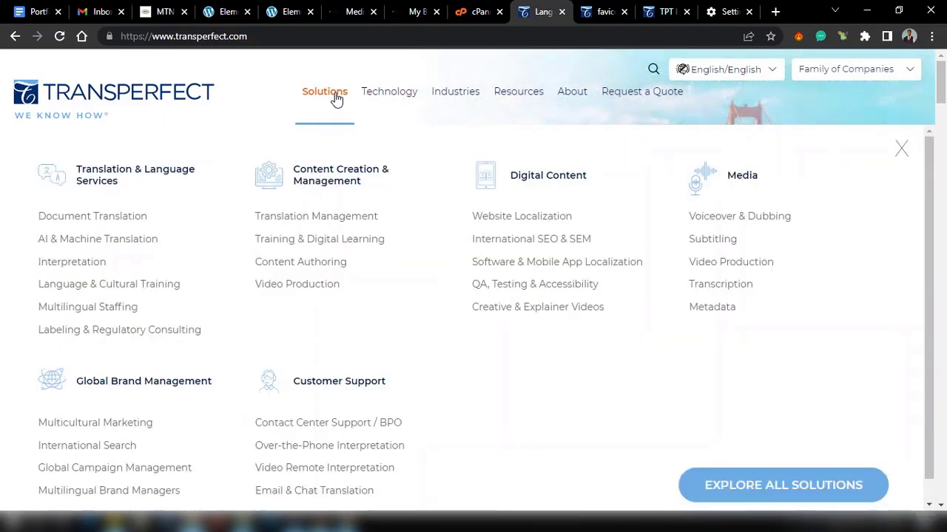
{"action": "mouse_move", "coordinate": [419, 100]}
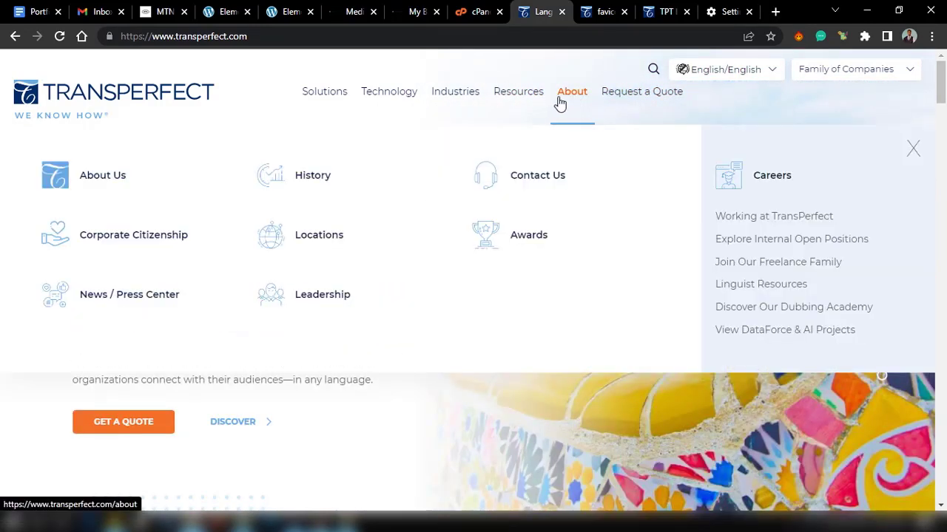
{"action": "mouse_move", "coordinate": [516, 100]}
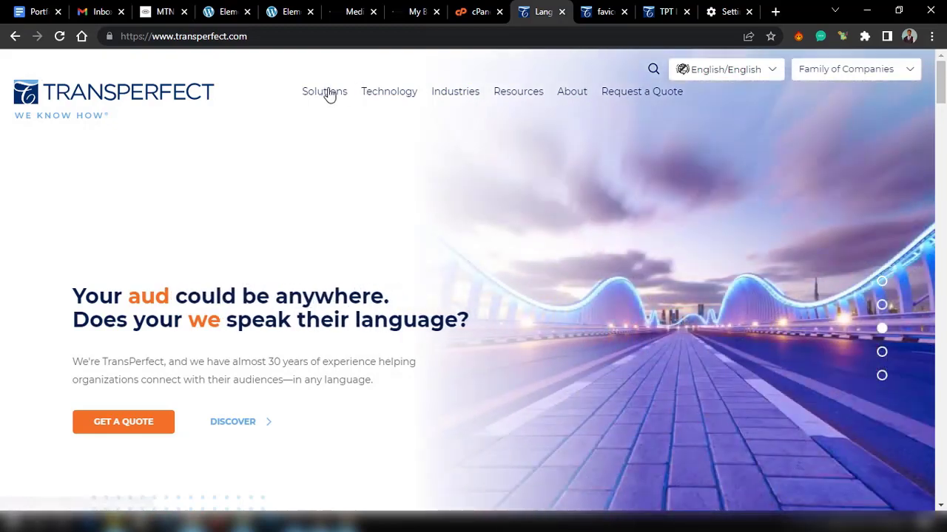
{"action": "mouse_move", "coordinate": [329, 96]}
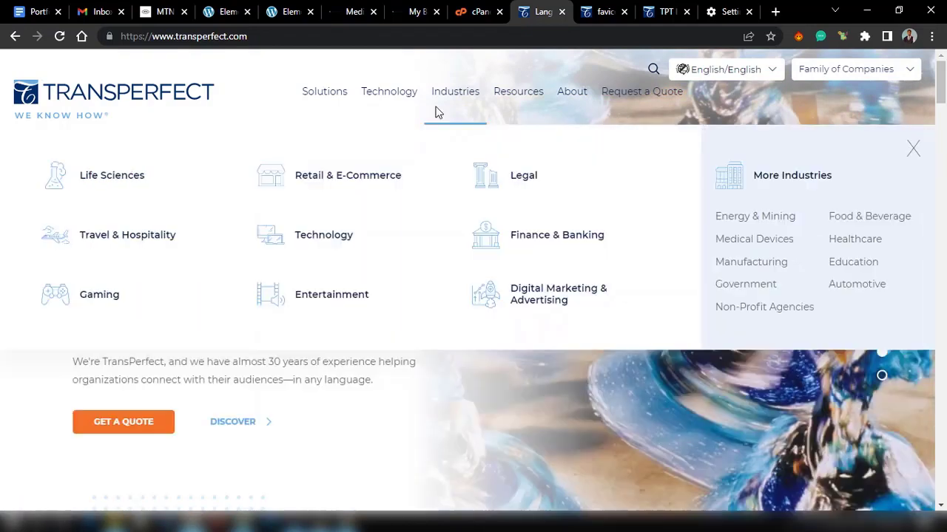
{"action": "mouse_move", "coordinate": [377, 111]}
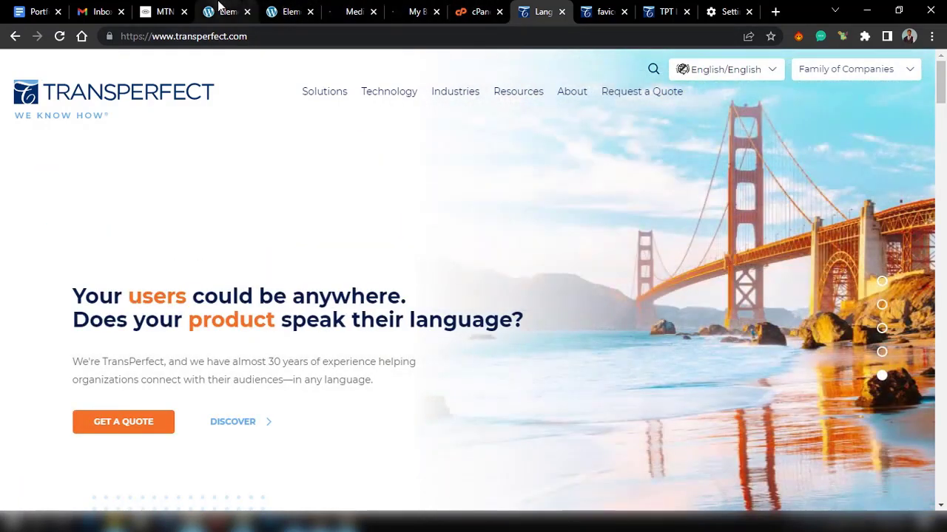
Return to the Elementor header template and add a new single-column section
{"action": "left_click", "coordinate": [219, 9]}
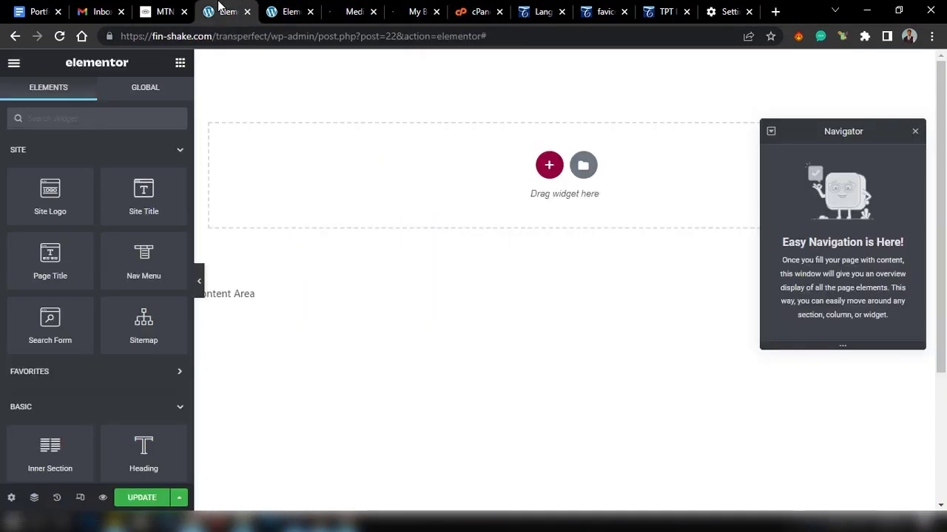
{"action": "left_click", "coordinate": [547, 165]}
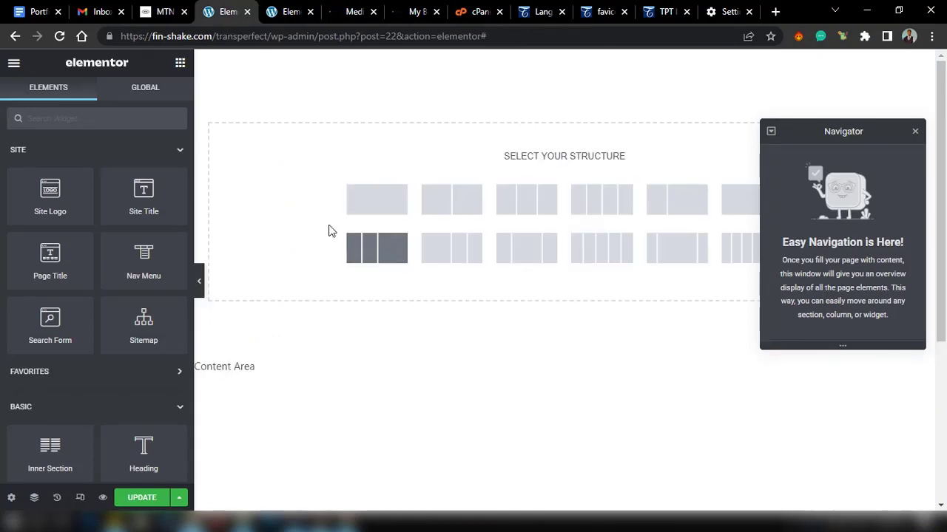
{"action": "left_click", "coordinate": [361, 205]}
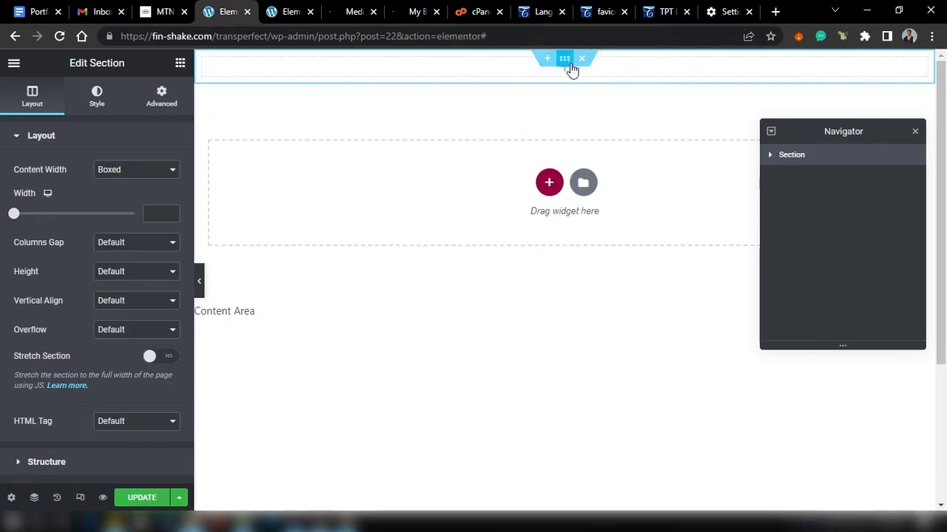
{"action": "left_click", "coordinate": [180, 63]}
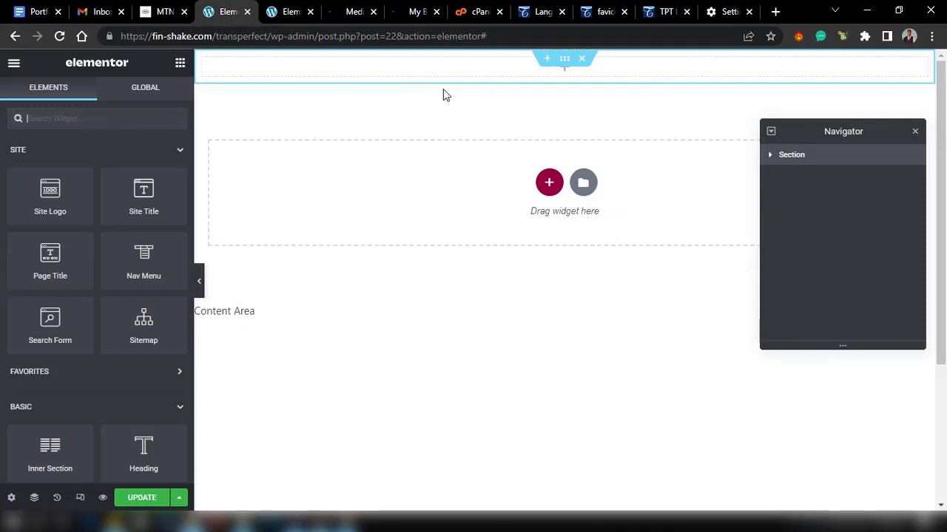
Duplicate the section's column and resize the pair so the second column is about 78% wide
{"action": "right_click", "coordinate": [202, 62]}
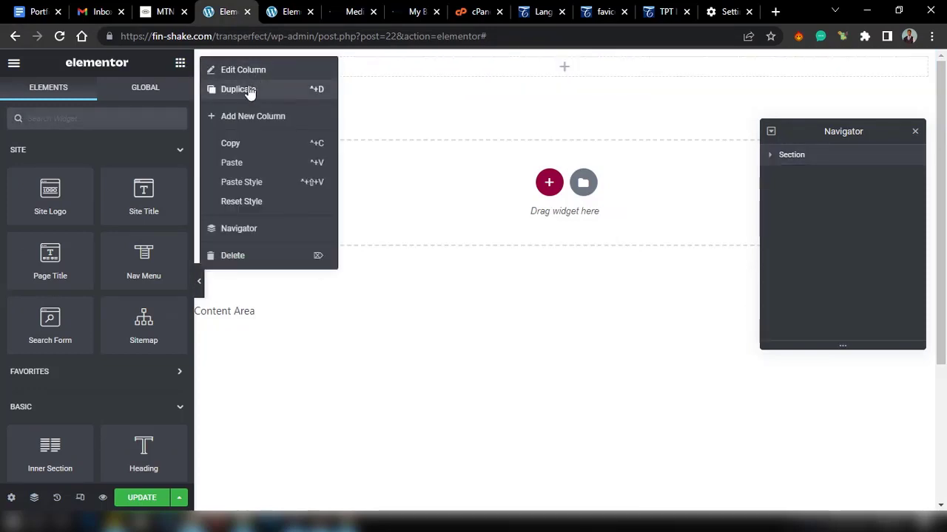
{"action": "left_click", "coordinate": [249, 90]}
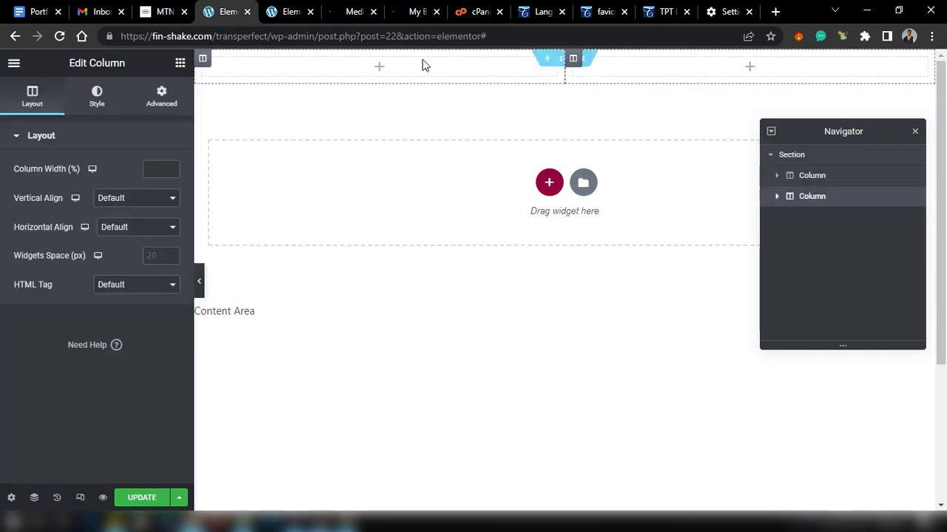
{"action": "left_click_drag", "start_coordinate": [560, 74], "coordinate": [365, 64]}
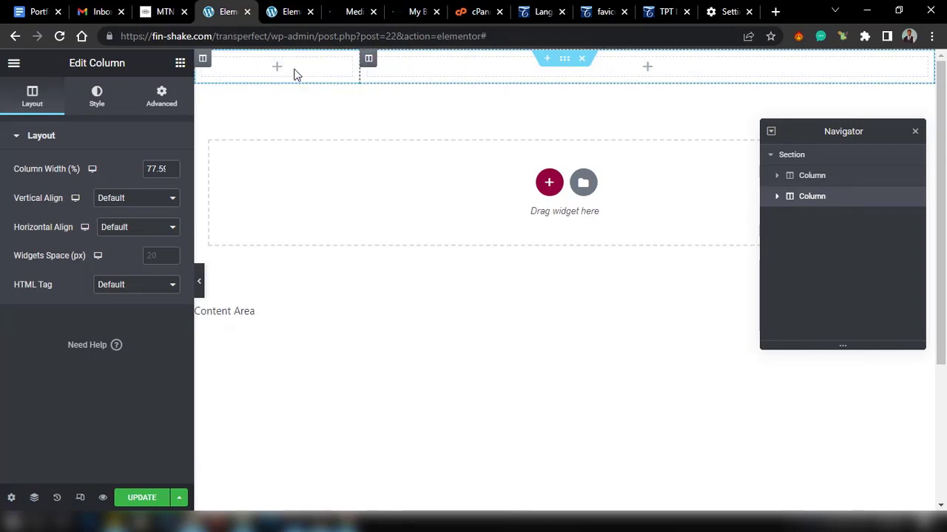
Add a Site Logo widget to the narrow first column and a Nav Menu widget to the wide second column
{"action": "left_click", "coordinate": [251, 57]}
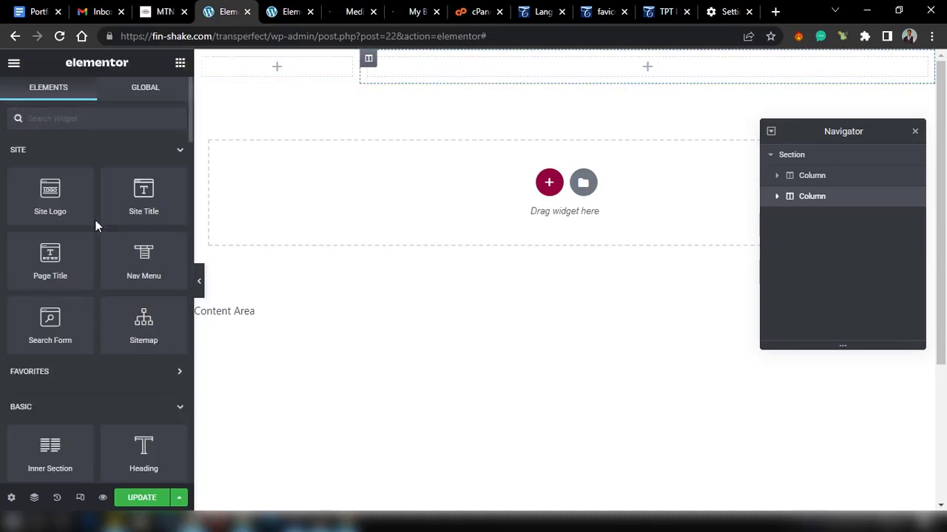
{"action": "left_click_drag", "start_coordinate": [52, 195], "coordinate": [276, 69]}
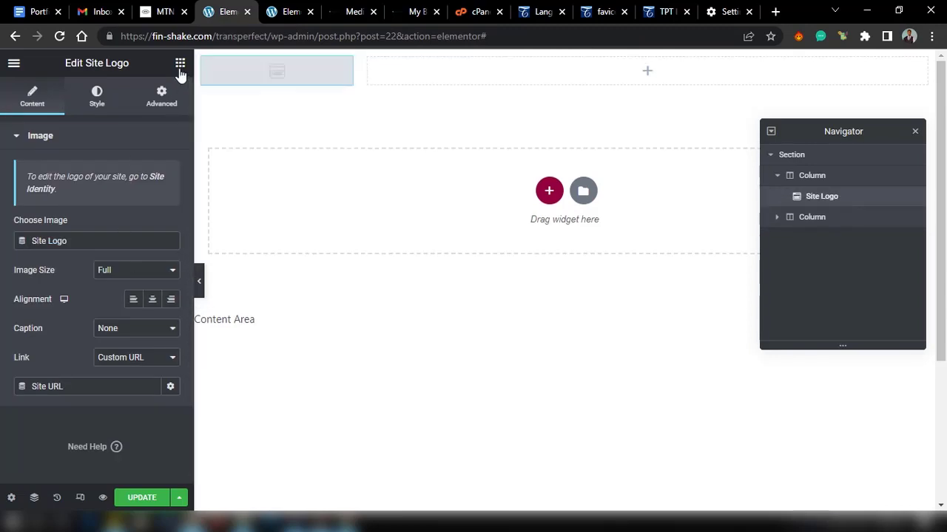
{"action": "left_click", "coordinate": [179, 63]}
{"action": "left_click_drag", "start_coordinate": [144, 252], "coordinate": [520, 66]}
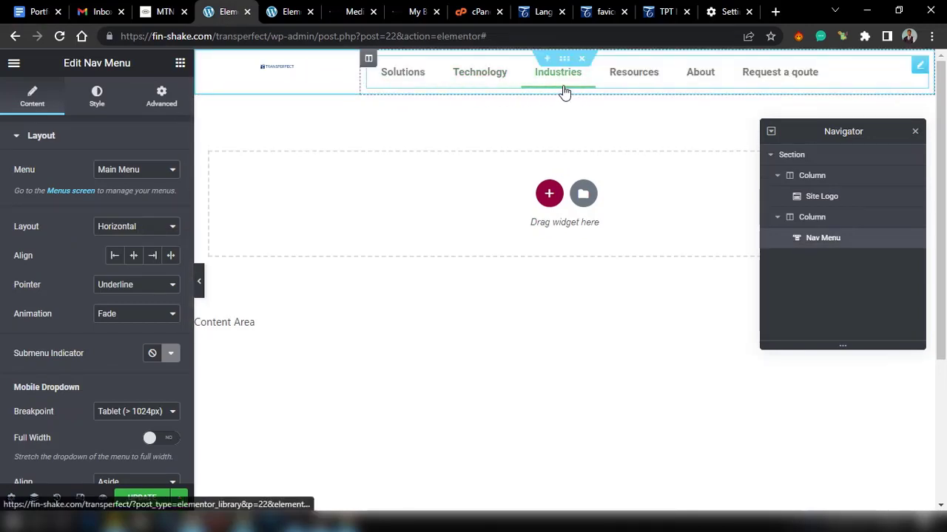
Set the Site Logo image width to 208 px and preview the header without the editing panel
{"action": "left_click", "coordinate": [269, 78]}
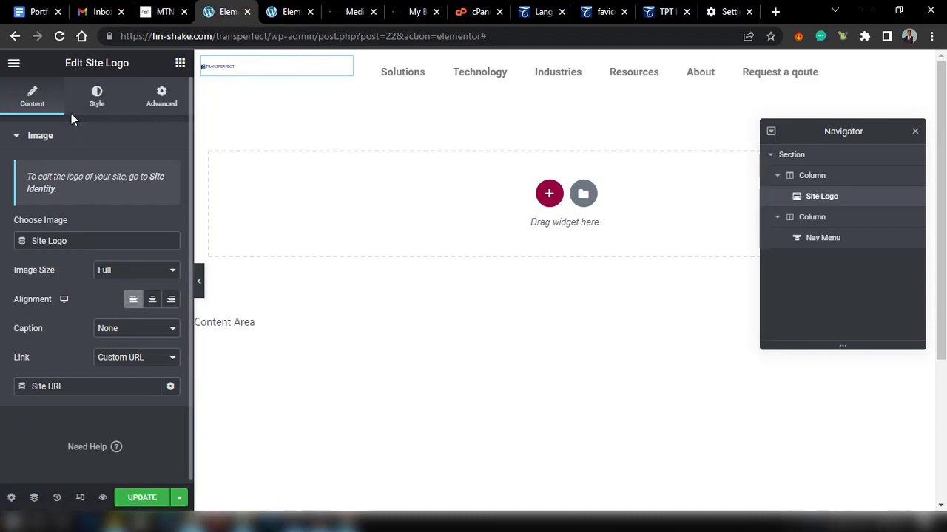
{"action": "left_click", "coordinate": [97, 96]}
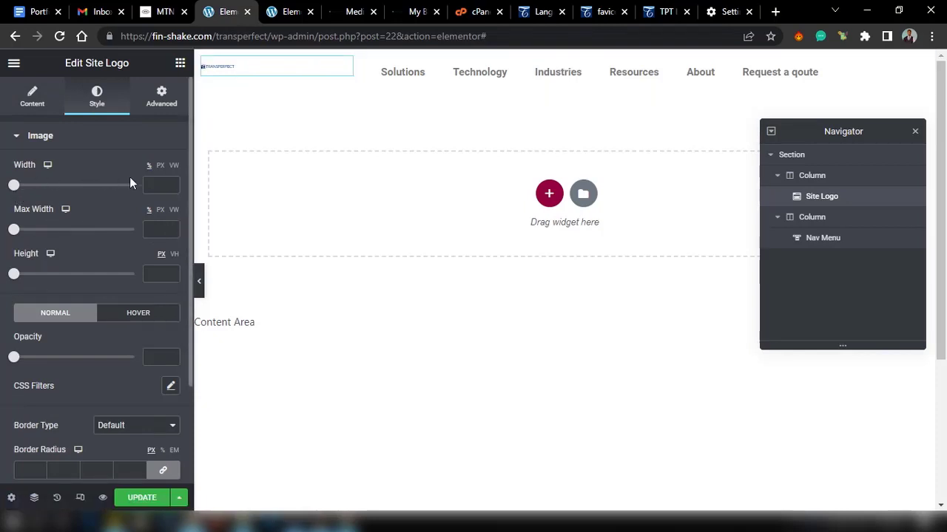
{"action": "left_click", "coordinate": [162, 143]}
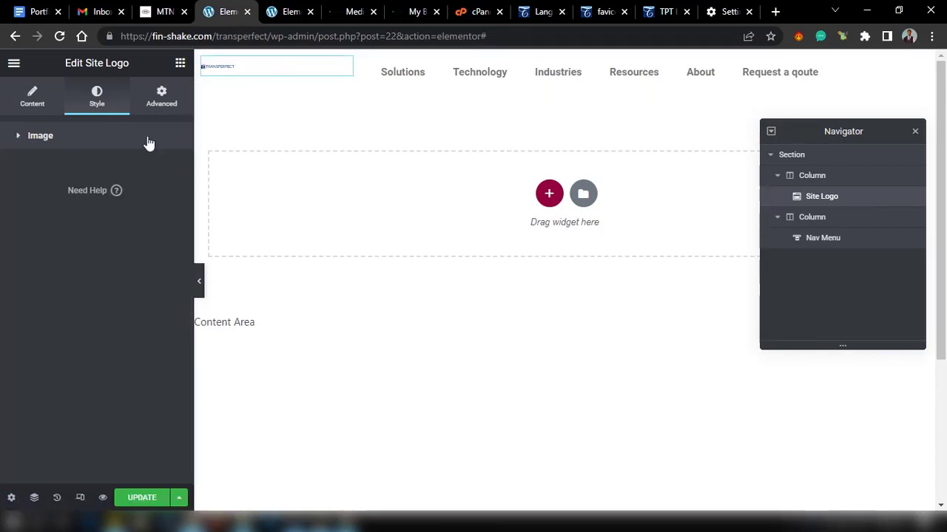
{"action": "left_click", "coordinate": [150, 141]}
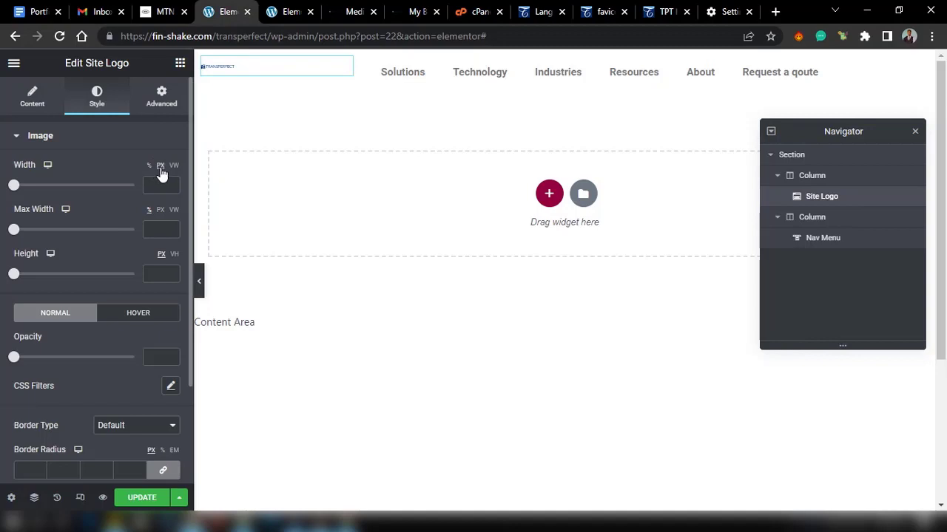
{"action": "mouse_move", "coordinate": [43, 187]}
{"action": "left_mouse_down"}
{"action": "mouse_move", "coordinate": [55, 186]}
{"action": "mouse_move", "coordinate": [41, 190]}
{"action": "left_mouse_up"}
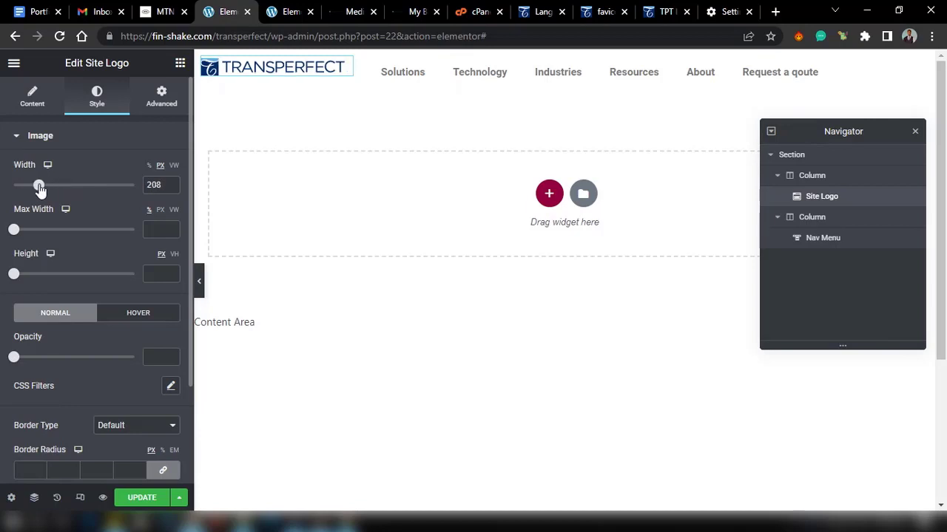
{"action": "left_click", "coordinate": [200, 281]}
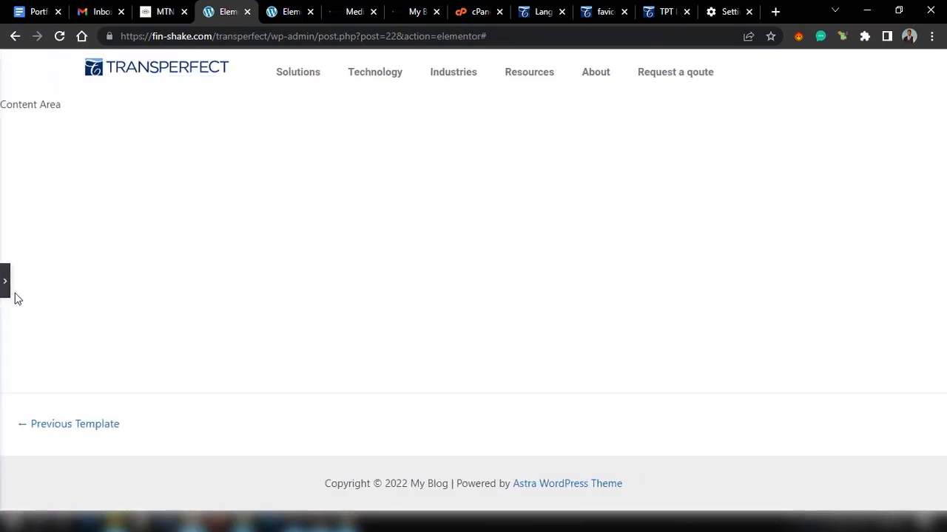
Check the logo against the original TransPerfect header, widen the logo column, and set the Site Logo width to 300 px
{"action": "left_click", "coordinate": [539, 11]}
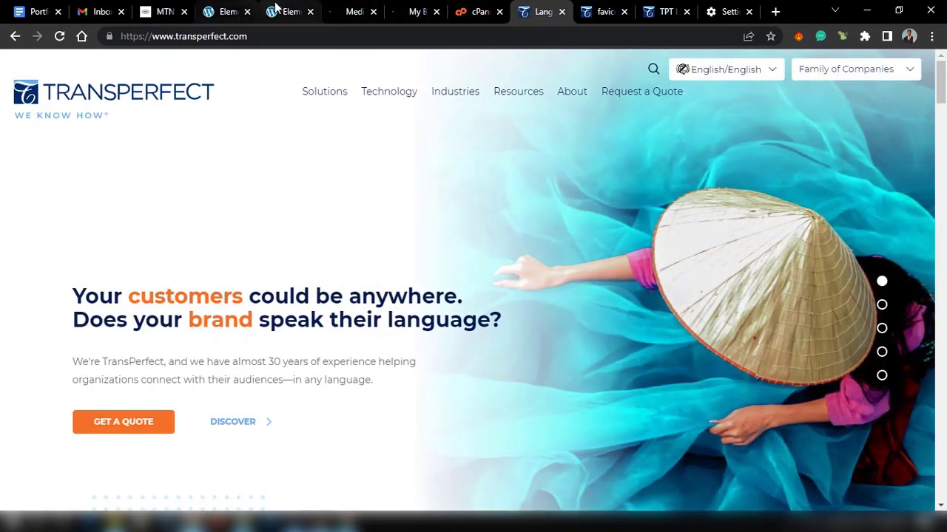
{"action": "left_click", "coordinate": [351, 11]}
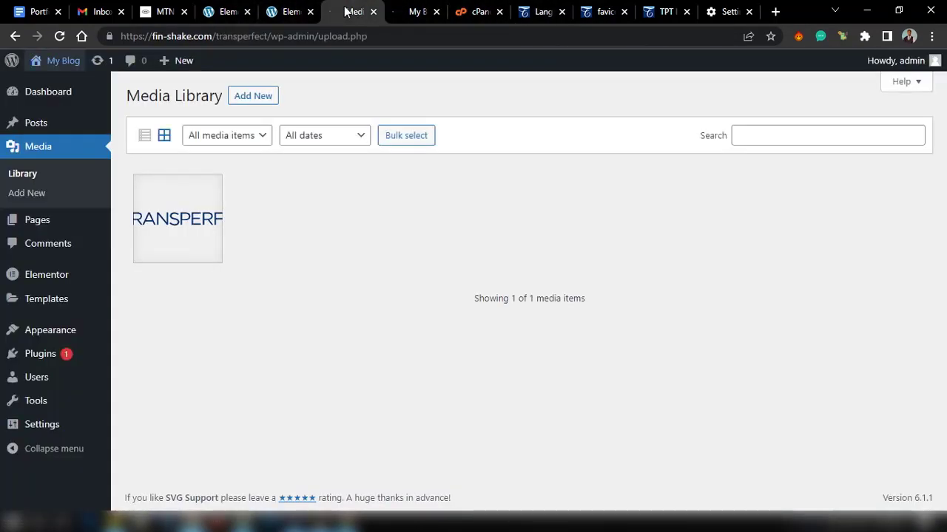
{"action": "left_click", "coordinate": [228, 15]}
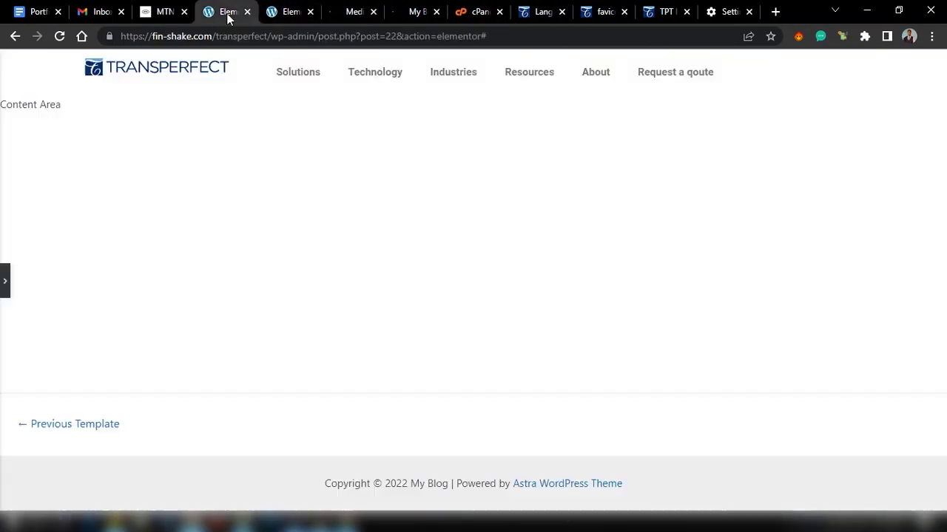
{"action": "left_click", "coordinate": [4, 281]}
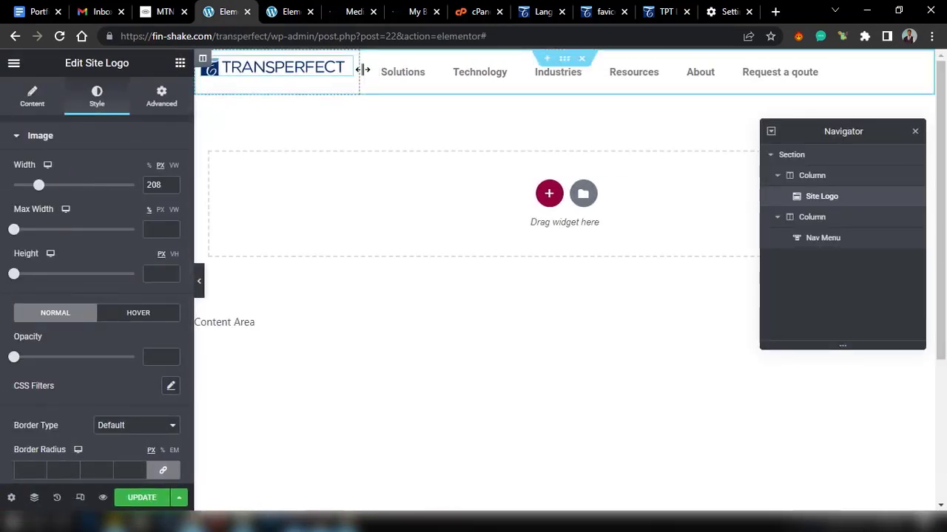
{"action": "left_click_drag", "start_coordinate": [375, 73], "coordinate": [406, 78]}
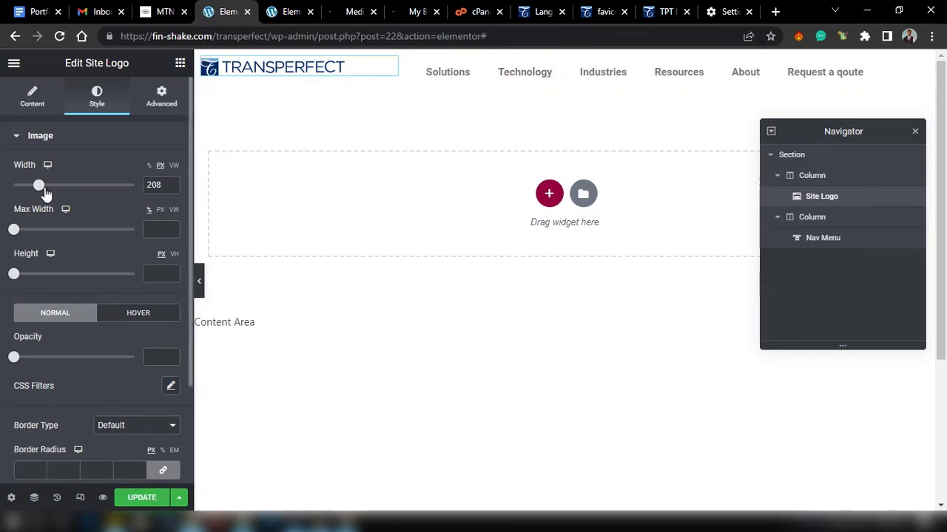
{"action": "left_click_drag", "start_coordinate": [42, 190], "coordinate": [53, 191]}
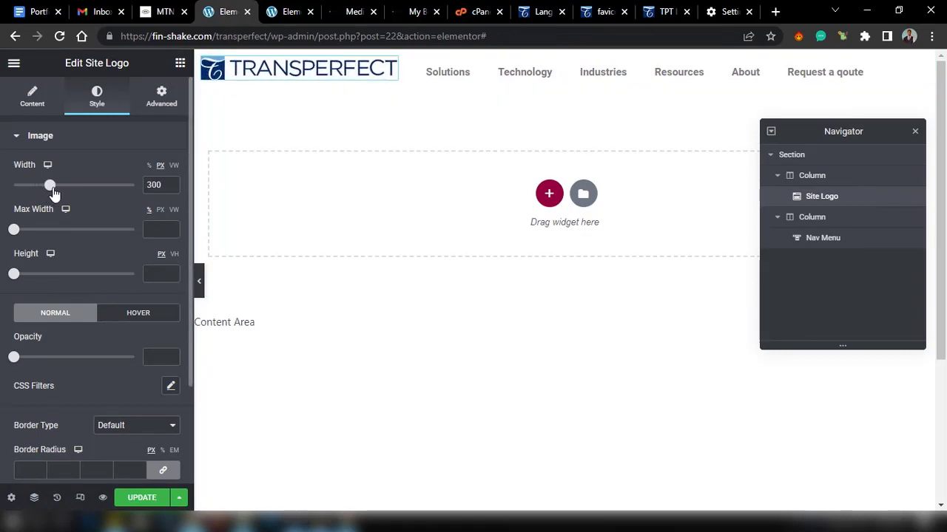
Compare the header preview with the original TransPerfect site and examine how its header and logo tagline behave while scrolling
{"action": "left_click", "coordinate": [199, 282]}
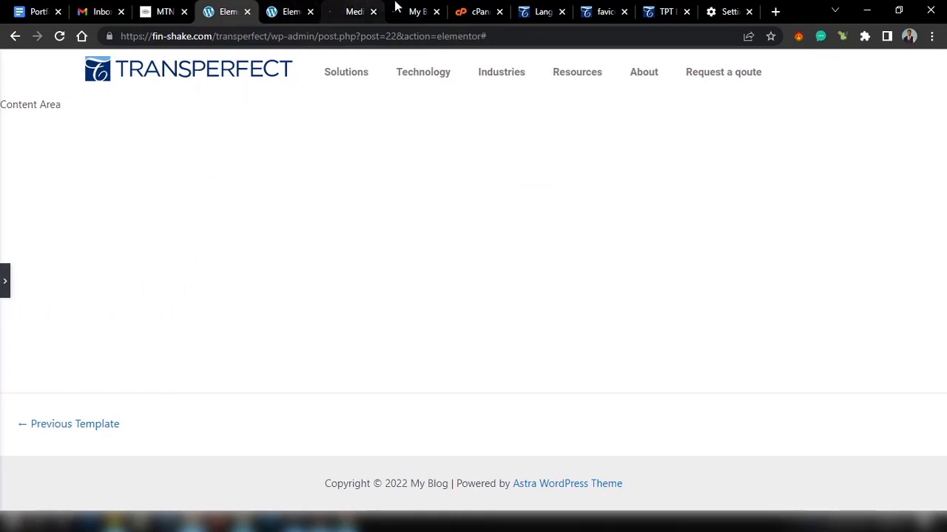
{"action": "left_click", "coordinate": [536, 11]}
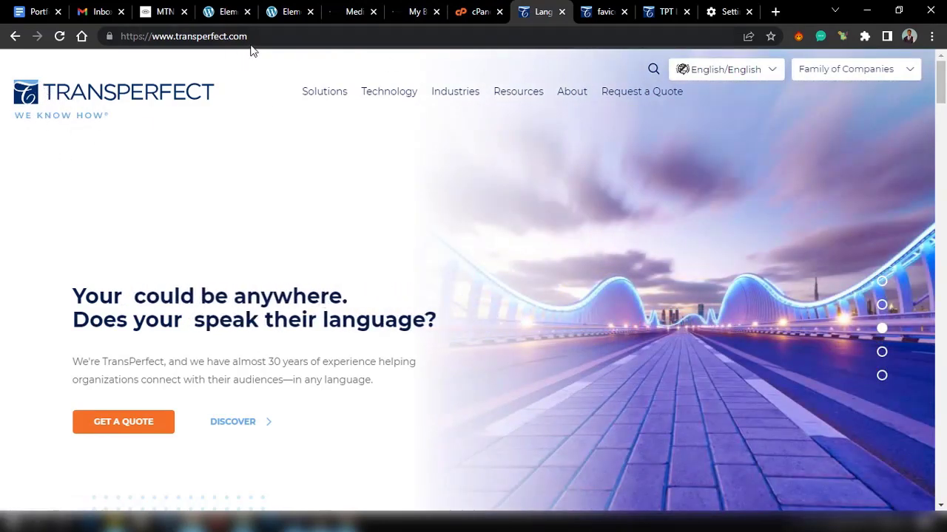
{"action": "left_click", "coordinate": [352, 9]}
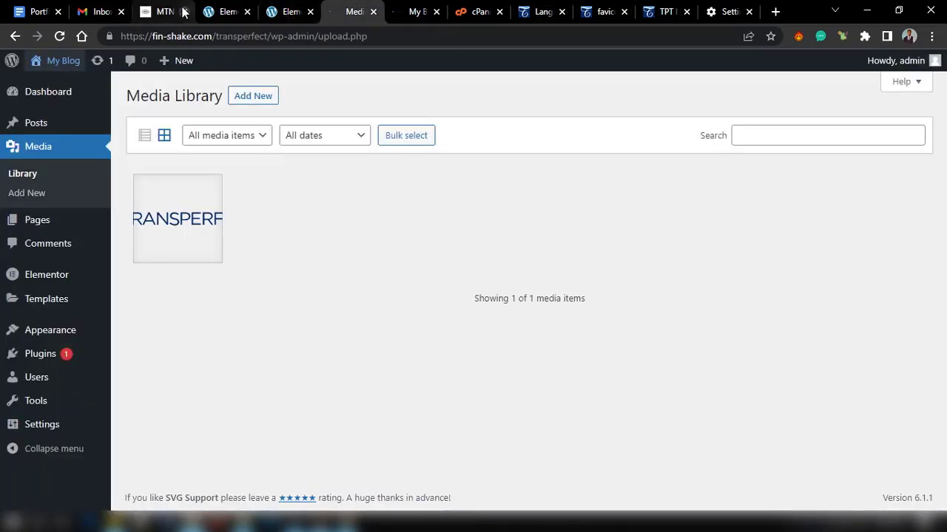
{"action": "left_click", "coordinate": [226, 11]}
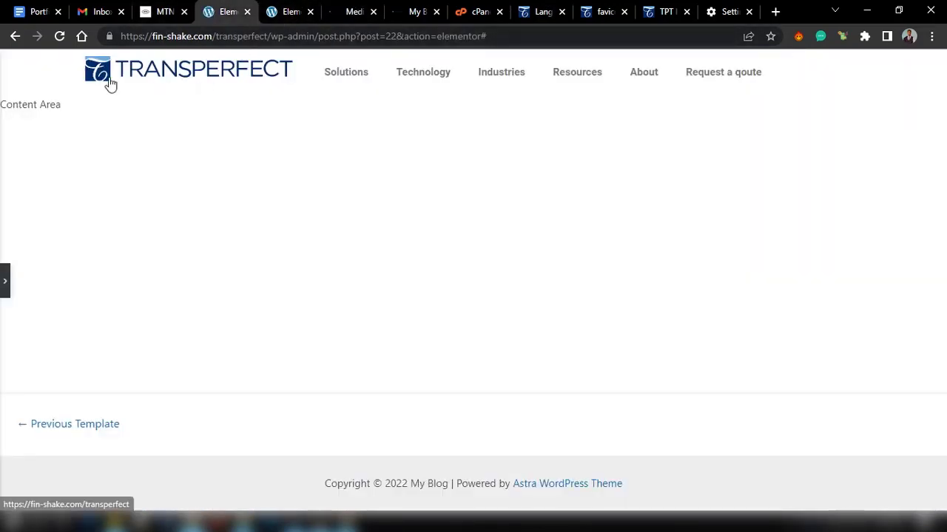
{"action": "left_click", "coordinate": [537, 11]}
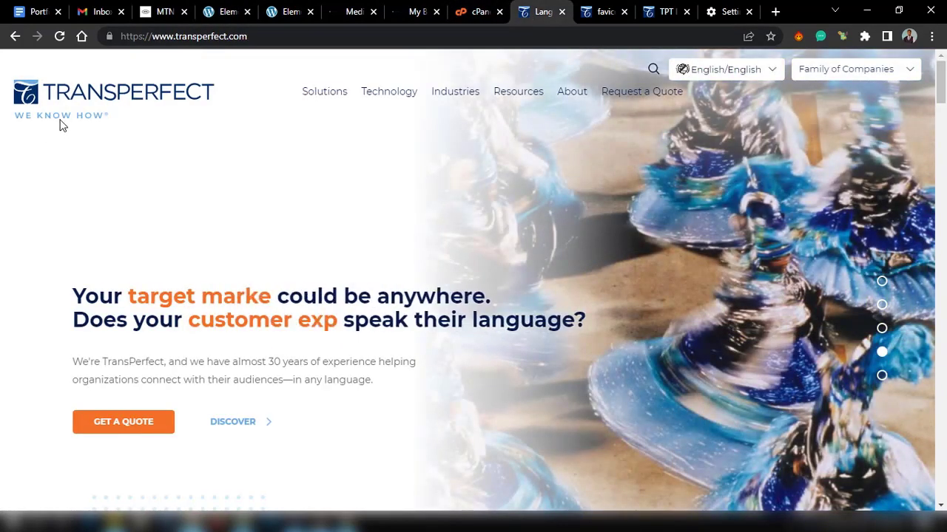
{"action": "scroll", "coordinate": [164, 140], "scroll_direction": "down", "scroll_amount": 1}
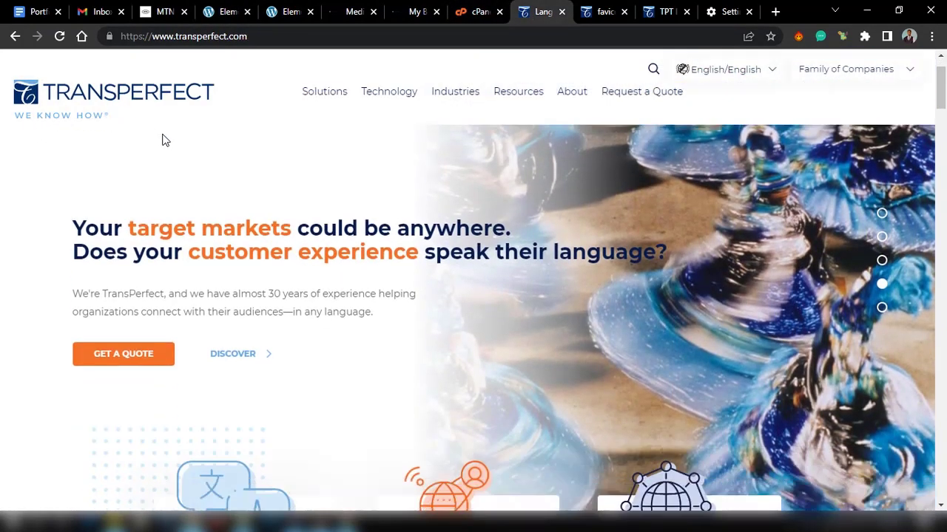
{"action": "scroll", "coordinate": [164, 140], "scroll_direction": "down", "scroll_amount": 4}
{"action": "scroll", "coordinate": [164, 140], "scroll_direction": "up", "scroll_amount": 1}
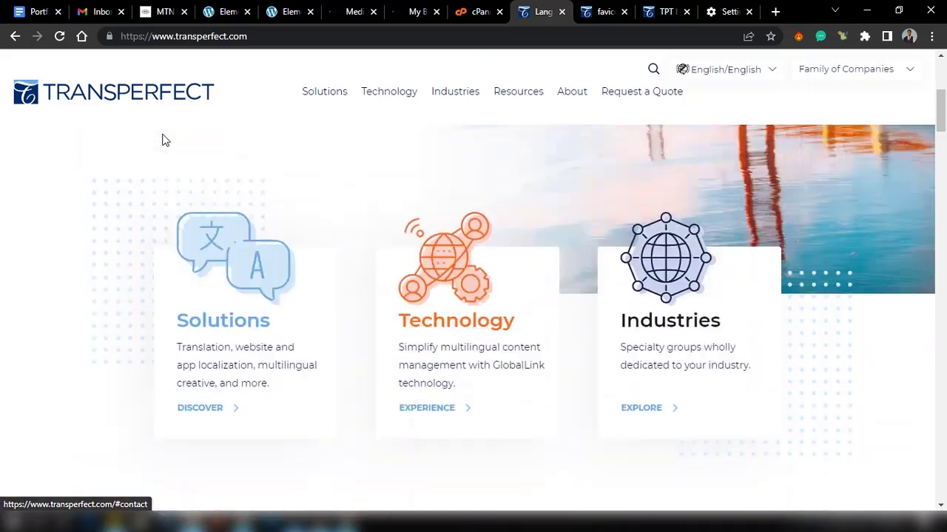
{"action": "scroll", "coordinate": [164, 141], "scroll_direction": "up", "scroll_amount": 3}
{"action": "scroll", "coordinate": [164, 141], "scroll_direction": "down", "scroll_amount": 10}
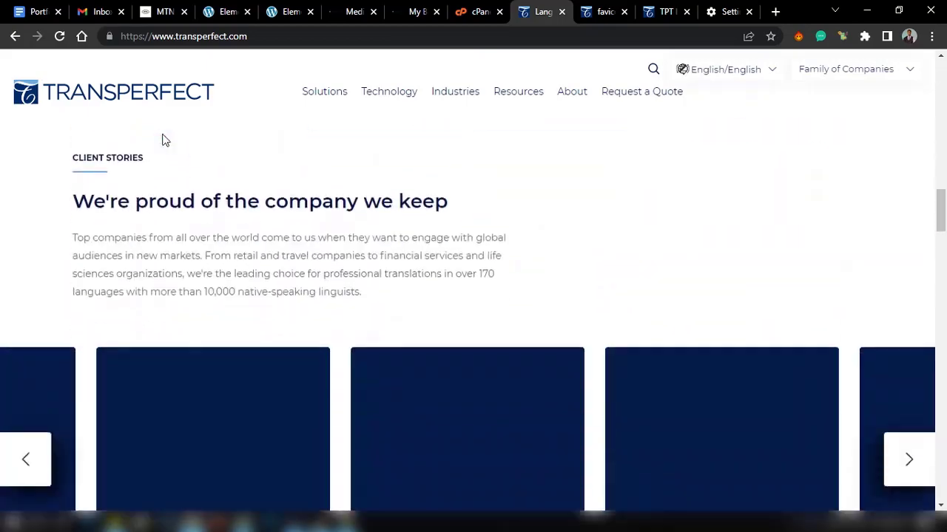
{"action": "scroll", "coordinate": [165, 141], "scroll_direction": "up", "scroll_amount": 10}
{"action": "scroll", "coordinate": [164, 140], "scroll_direction": "down", "scroll_amount": 4}
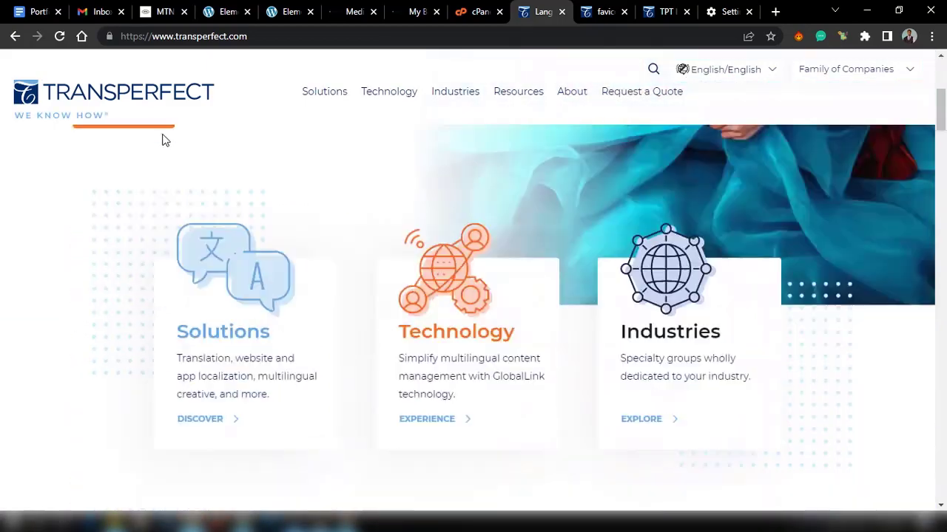
{"action": "scroll", "coordinate": [165, 111], "scroll_direction": "down", "scroll_amount": 6}
{"action": "scroll", "coordinate": [167, 113], "scroll_direction": "up", "scroll_amount": 8}
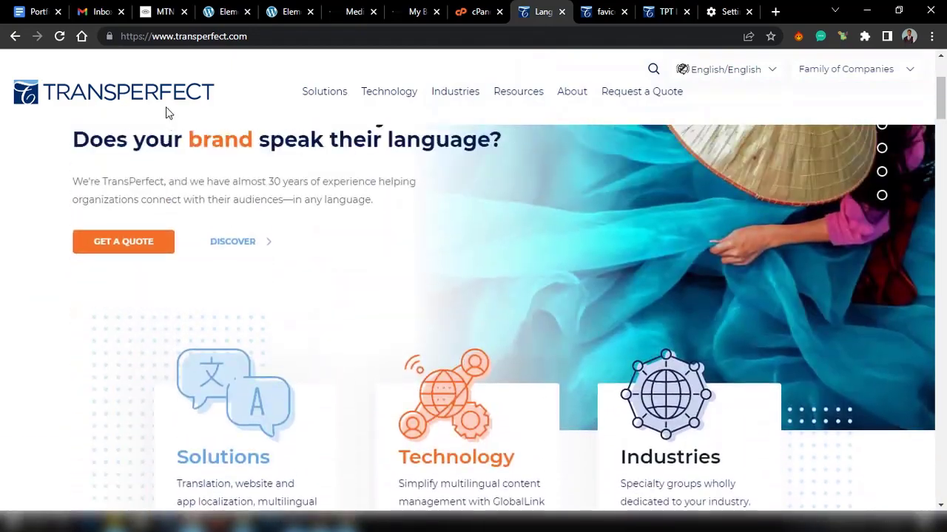
{"action": "scroll", "coordinate": [167, 112], "scroll_direction": "up", "scroll_amount": 3}
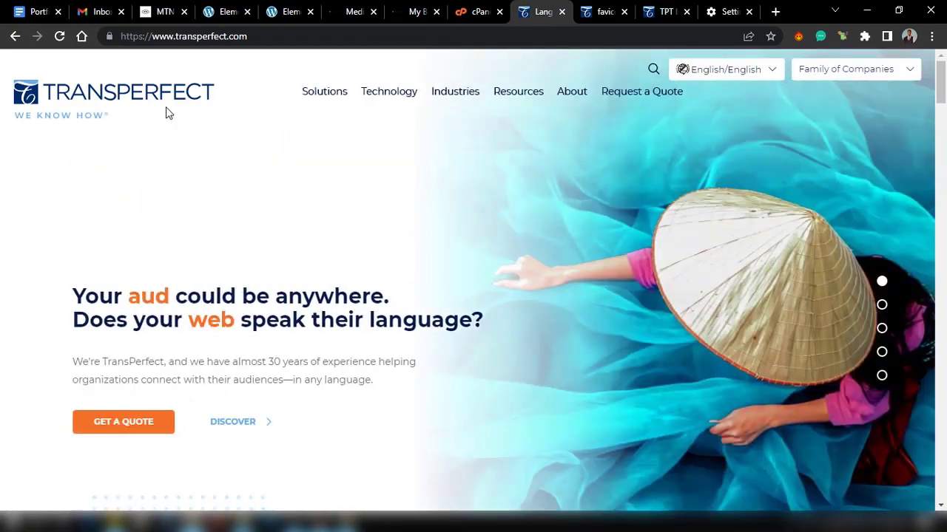
{"action": "scroll", "coordinate": [167, 113], "scroll_direction": "down", "scroll_amount": 8}
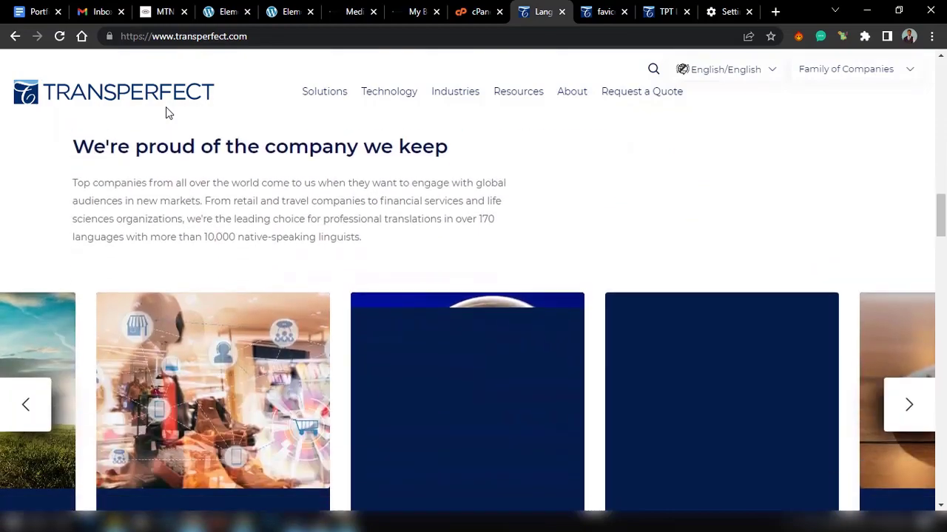
{"action": "scroll", "coordinate": [166, 113], "scroll_direction": "up", "scroll_amount": 8}
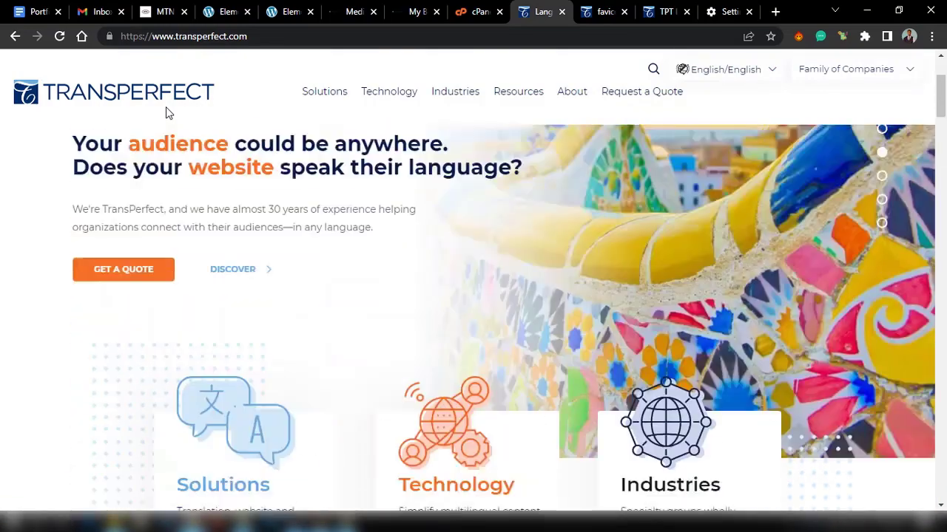
{"action": "scroll", "coordinate": [166, 112], "scroll_direction": "up", "scroll_amount": 2}
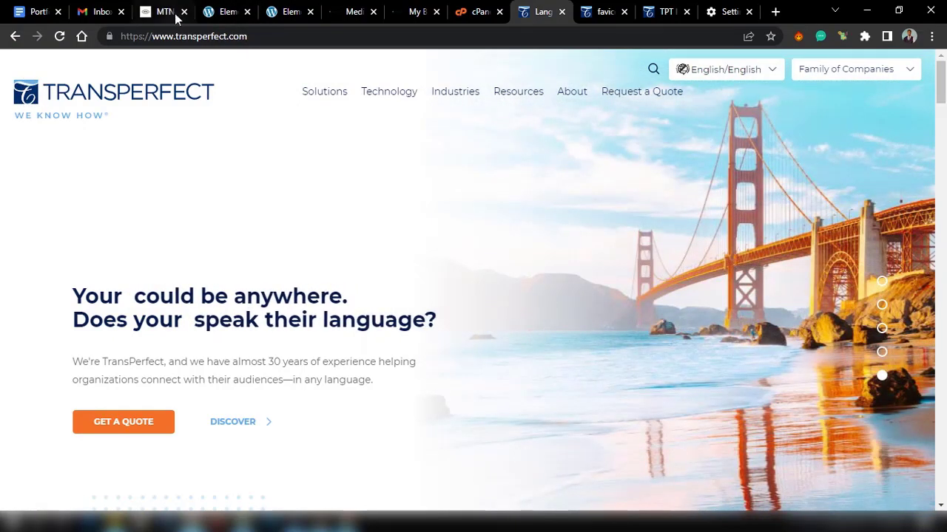
Compare the navigation menus and examine the original site's language selector, Technology and Resources dropdowns, and Request a Quote link
{"action": "left_click", "coordinate": [222, 12]}
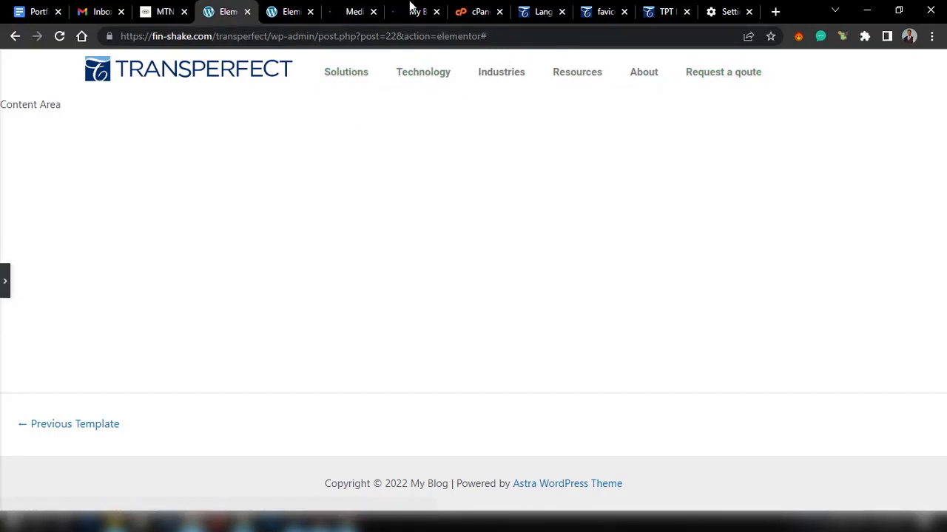
{"action": "left_click", "coordinate": [544, 12]}
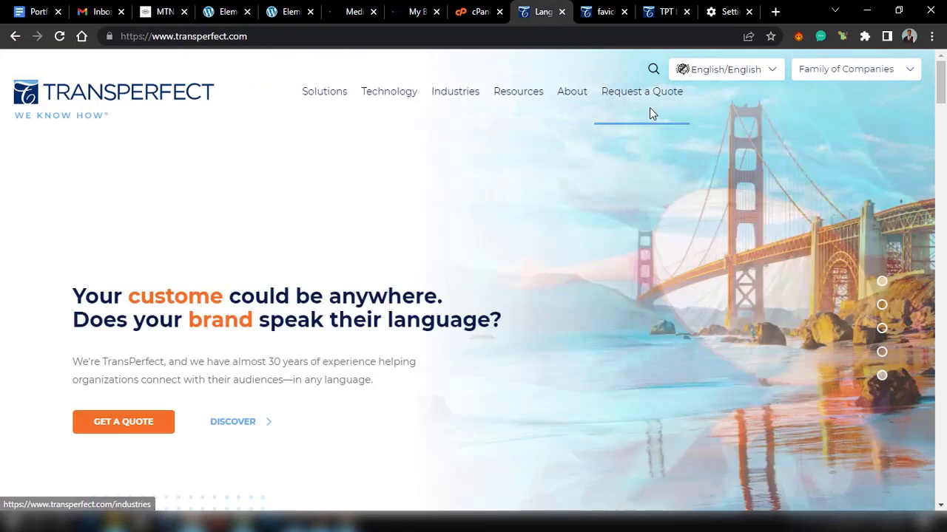
{"action": "mouse_move", "coordinate": [517, 140]}
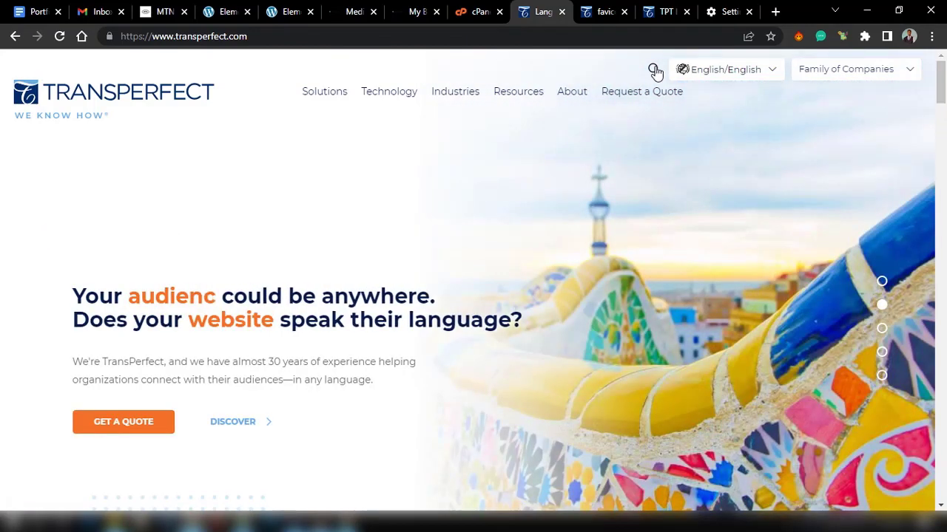
{"action": "mouse_move", "coordinate": [731, 71]}
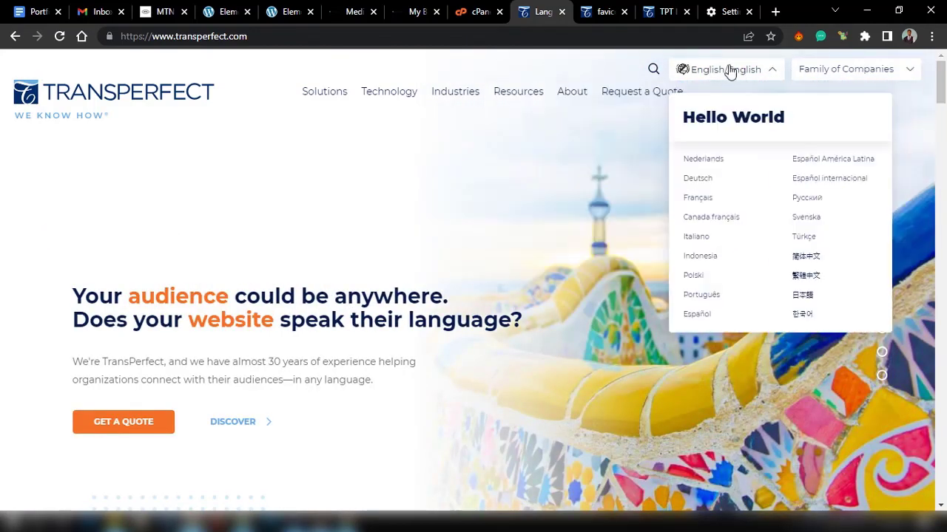
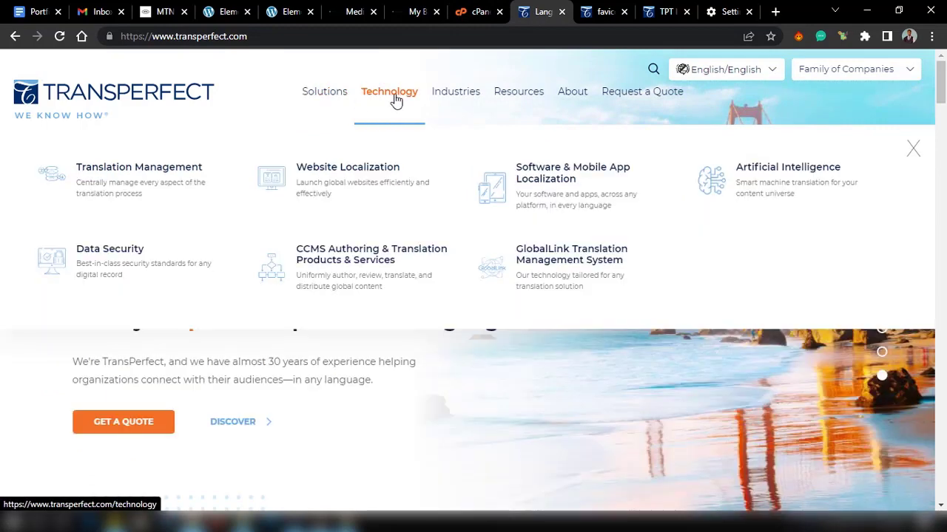
{"action": "mouse_move", "coordinate": [473, 101]}
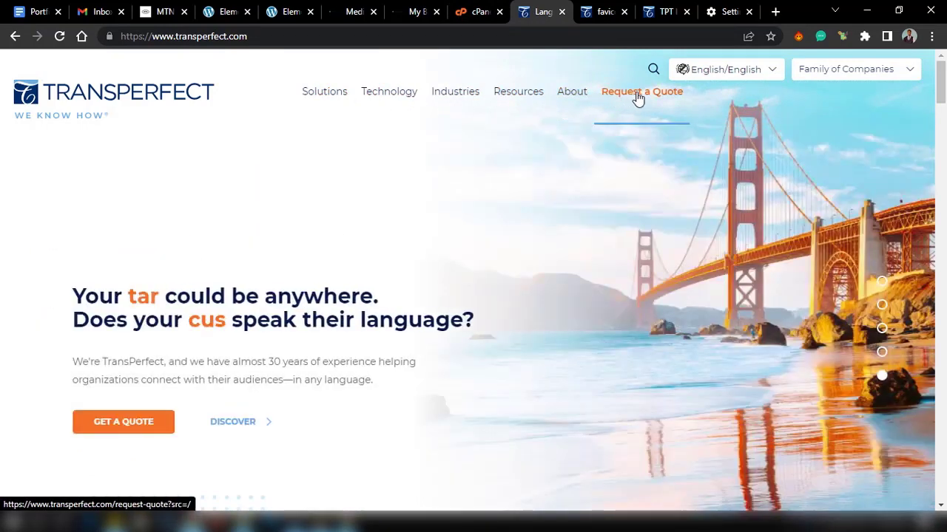
{"action": "mouse_move", "coordinate": [305, 97]}
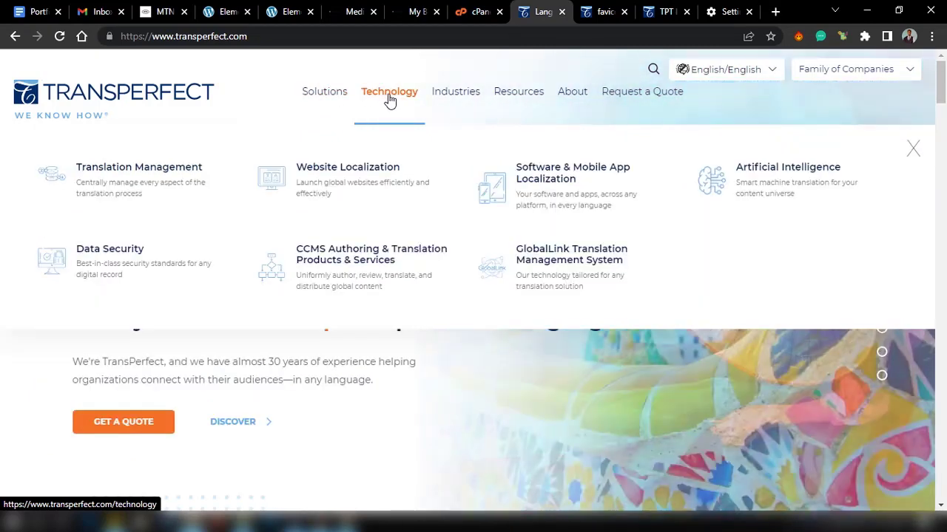
{"action": "mouse_move", "coordinate": [517, 99]}
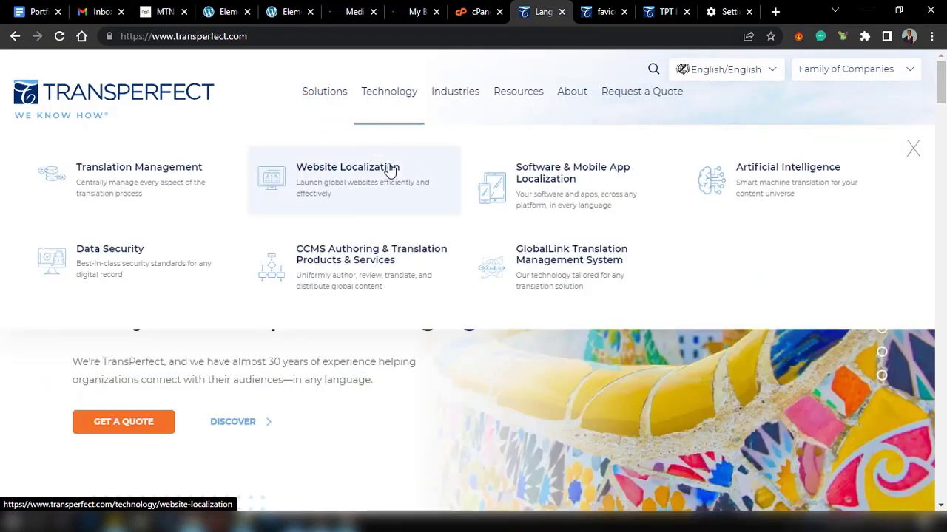
{"action": "mouse_move", "coordinate": [501, 116]}
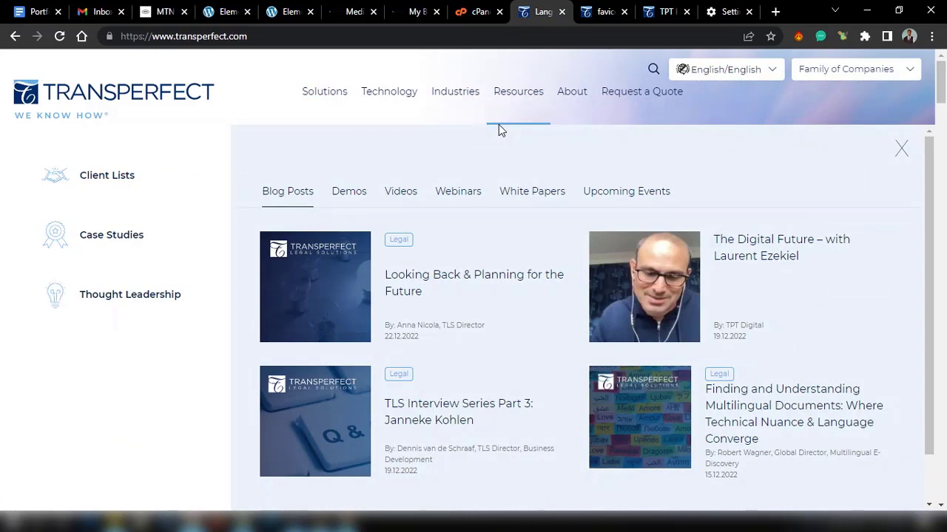
Inspect the Solutions menu link on the original site for its font and size, and return to the Elementor header
{"action": "key", "text": "F12"}
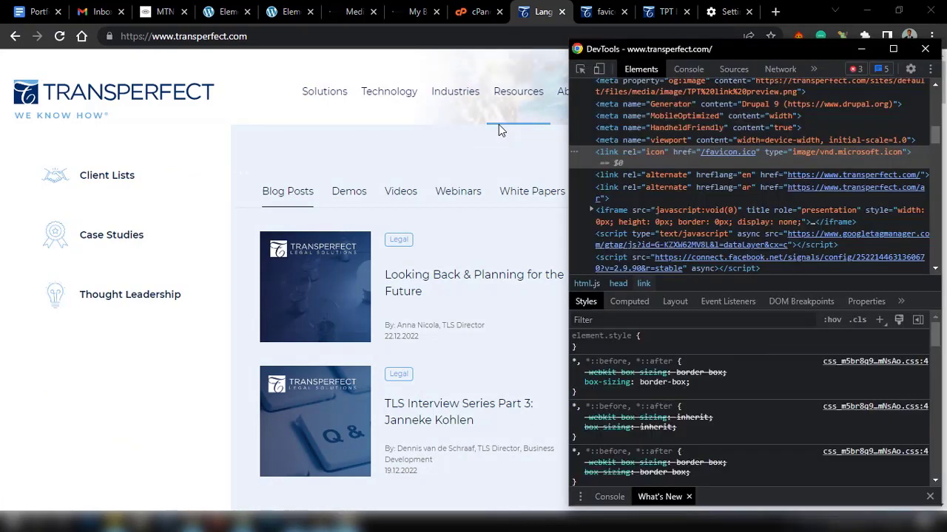
{"action": "left_click", "coordinate": [581, 69]}
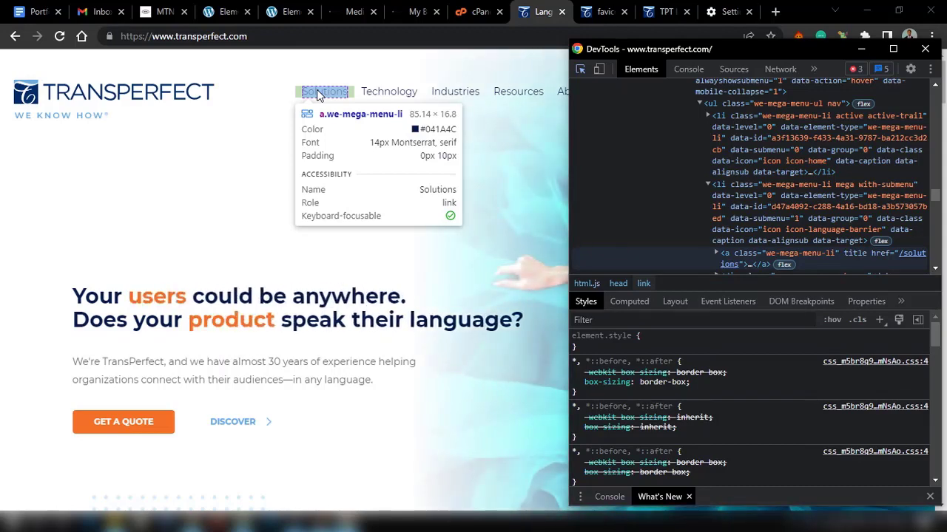
{"action": "left_click", "coordinate": [224, 11]}
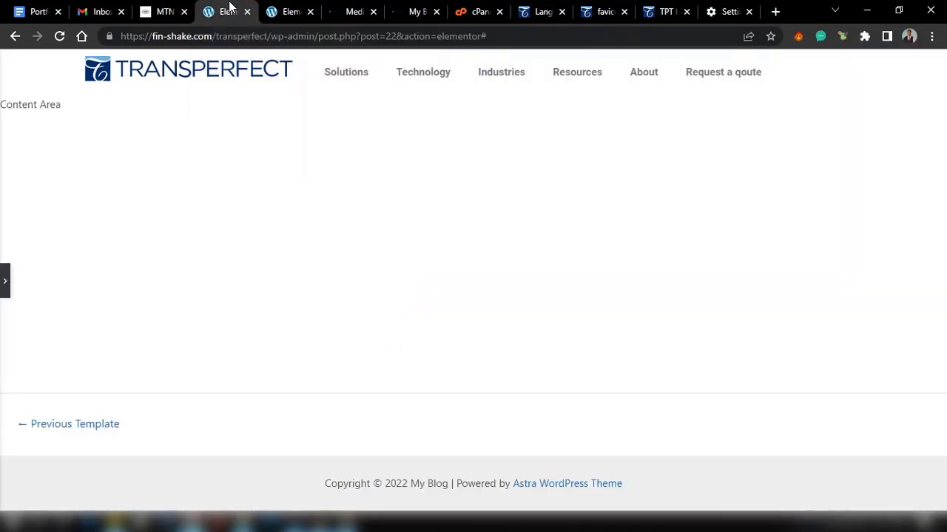
Set the Nav Menu widget's main menu typography to the Montserrat font family
{"action": "left_click", "coordinate": [3, 295]}
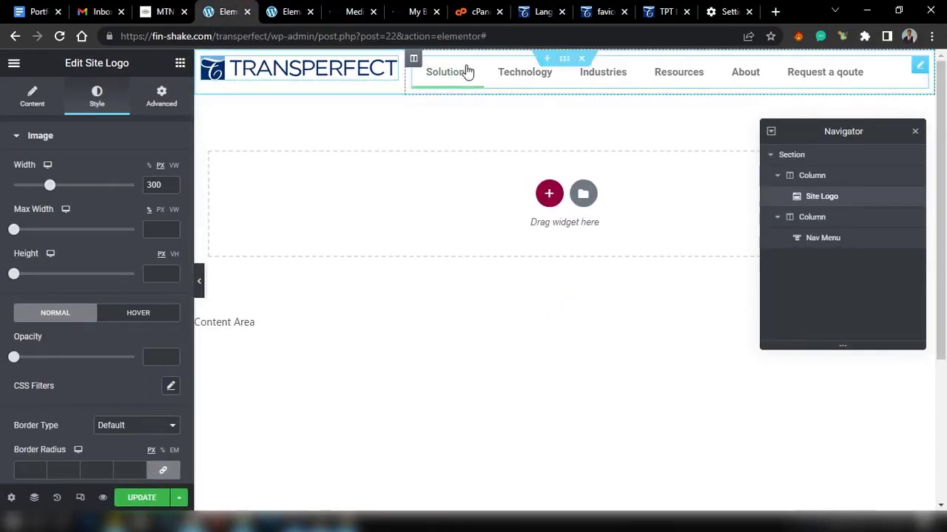
{"action": "left_click", "coordinate": [482, 84]}
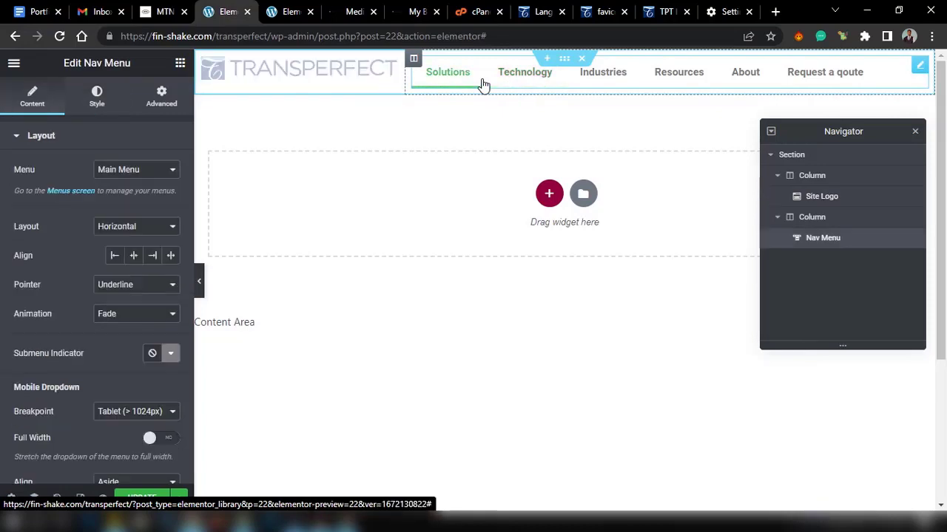
{"action": "left_click", "coordinate": [86, 99]}
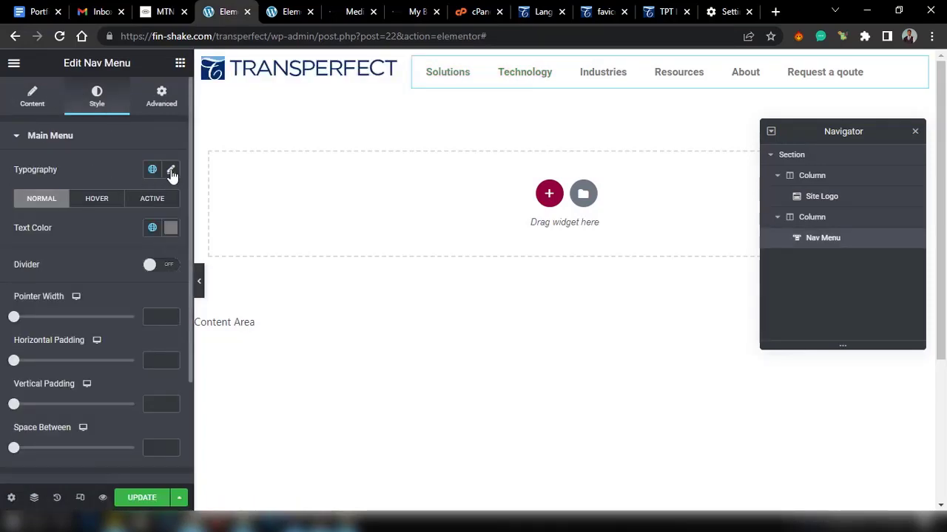
{"action": "left_click", "coordinate": [171, 171]}
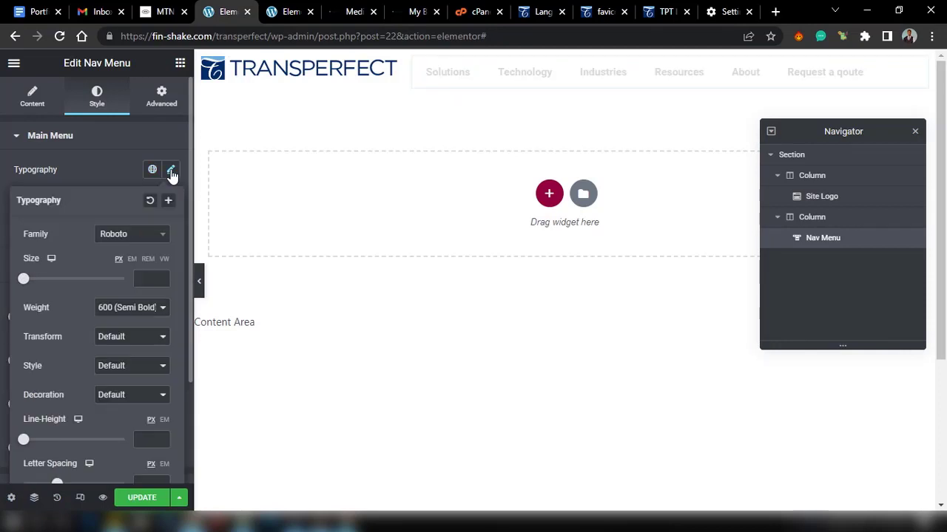
{"action": "left_click", "coordinate": [126, 235]}
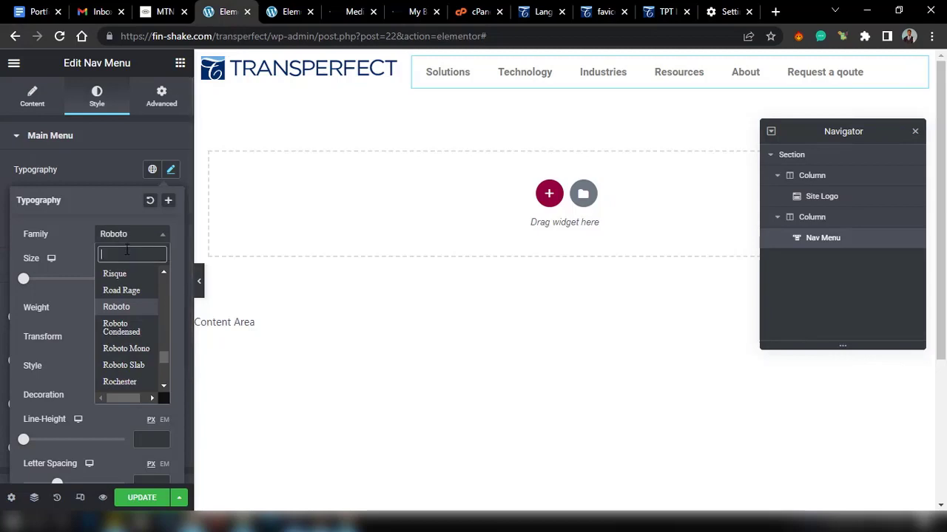
{"action": "type", "text": "Montse"}
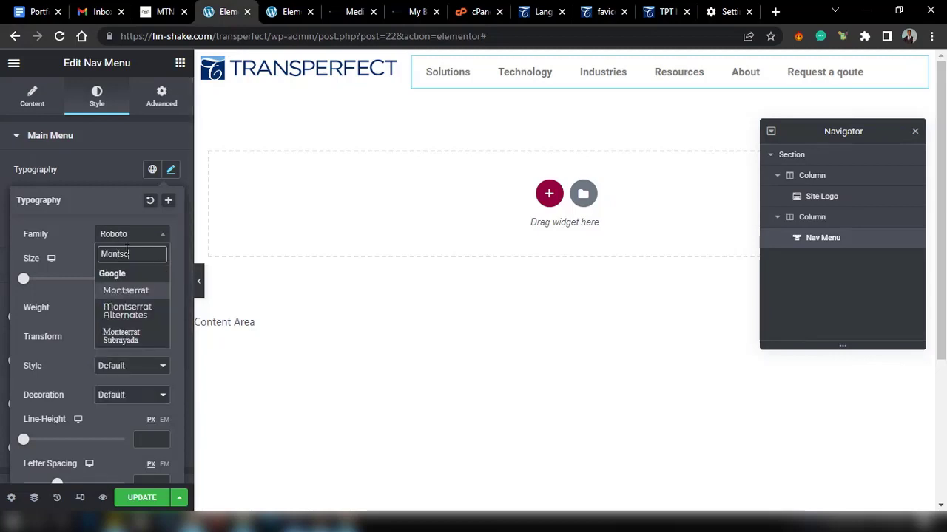
{"action": "left_click", "coordinate": [142, 290]}
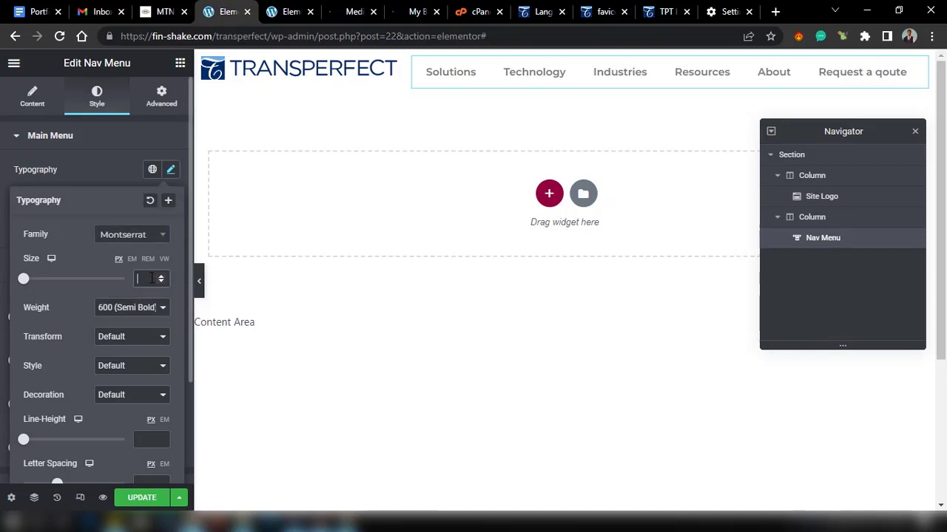
Set the Nav Menu's font size to 14 px and its weight to 400 (Normal)
{"action": "left_click", "coordinate": [152, 278]}
{"action": "type", "text": "14"}
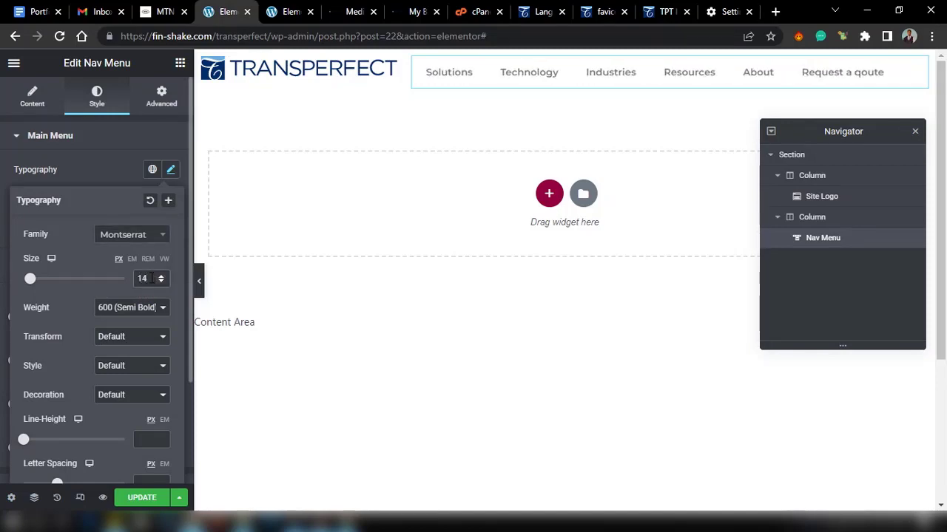
{"action": "left_click", "coordinate": [134, 313]}
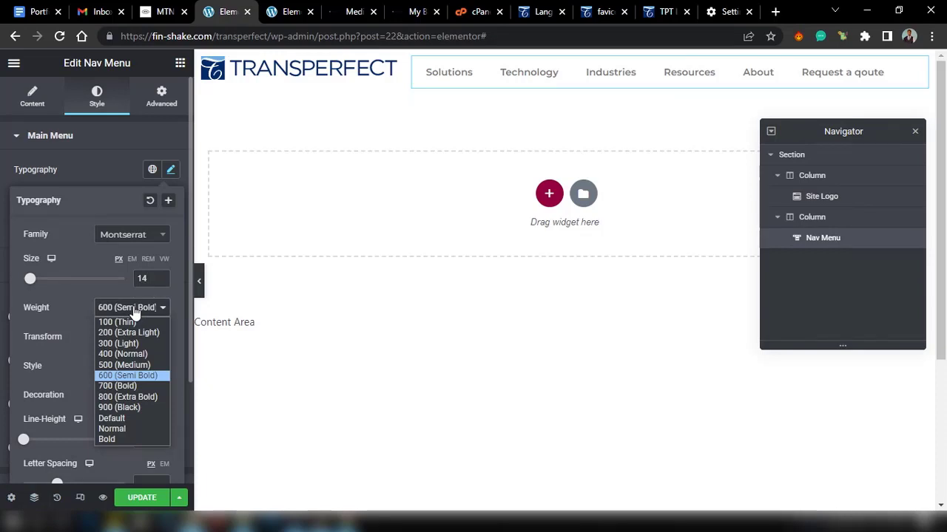
{"action": "left_click", "coordinate": [122, 355]}
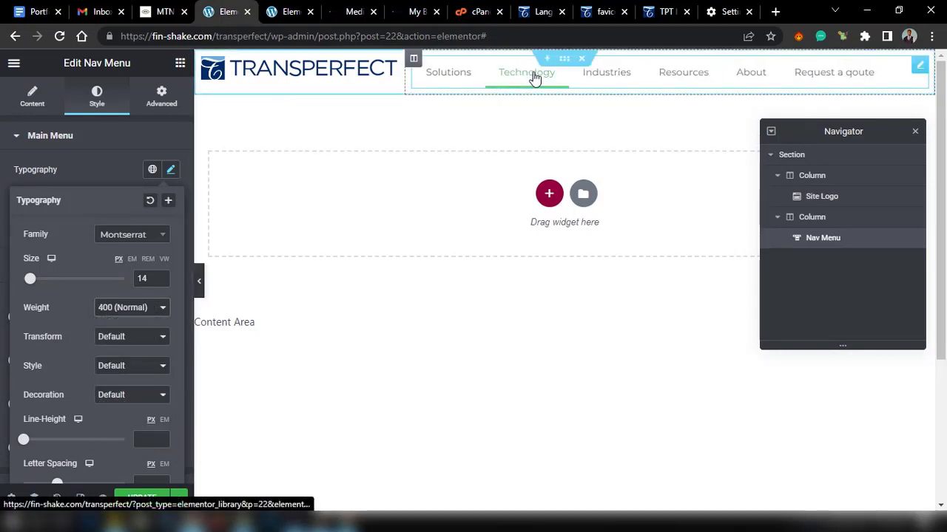
Inspect the original site's Solutions link in DevTools and look up its text colour code in the CSS rules
{"action": "left_click", "coordinate": [537, 11]}
{"action": "mouse_move", "coordinate": [350, 97]}
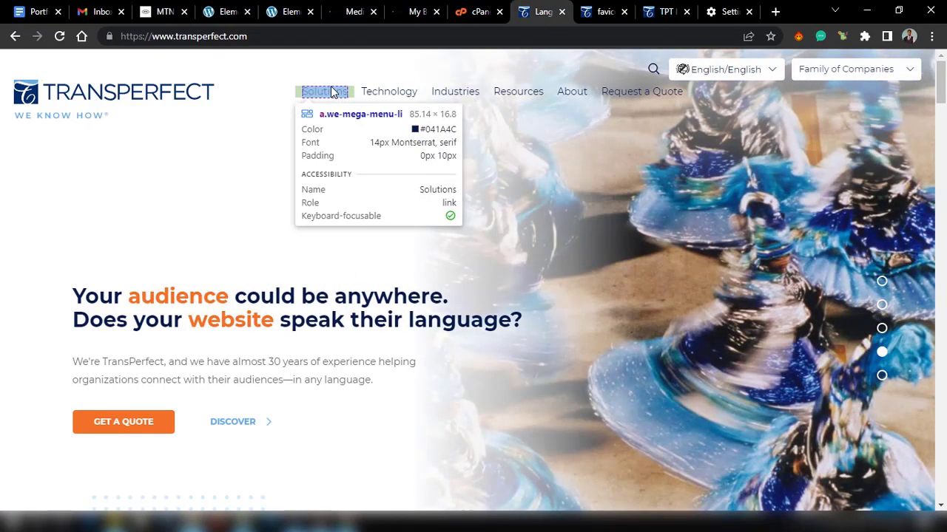
{"action": "left_click", "coordinate": [330, 90]}
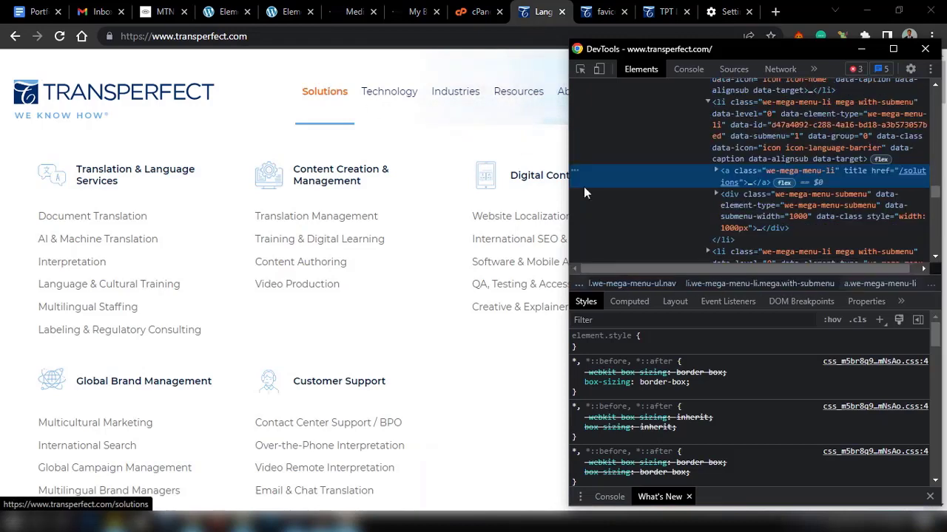
{"action": "scroll", "coordinate": [670, 417], "scroll_direction": "down", "scroll_amount": 10}
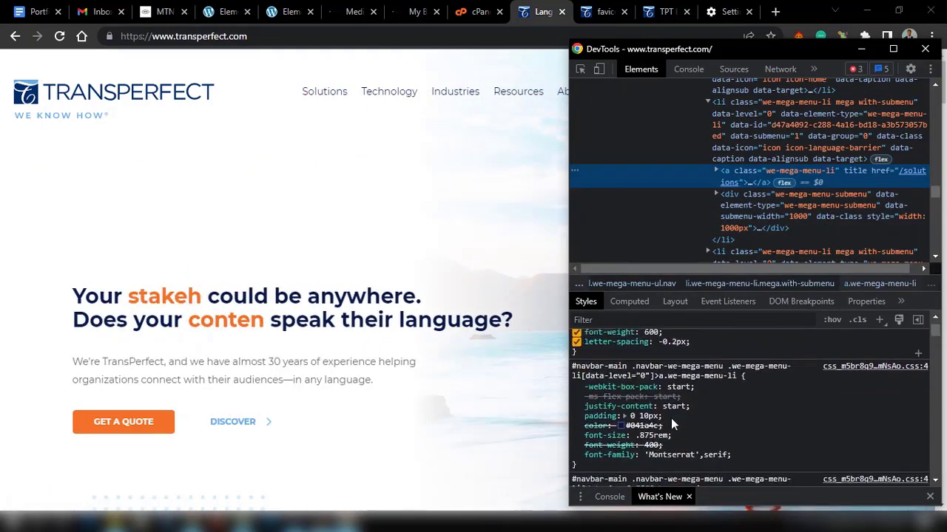
{"action": "scroll", "coordinate": [671, 418], "scroll_direction": "up", "scroll_amount": 1}
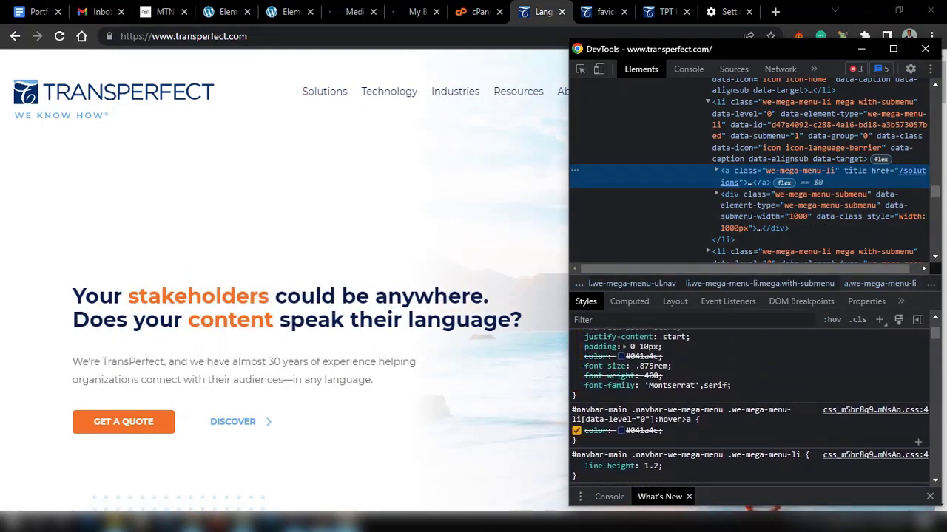
{"action": "left_click", "coordinate": [581, 67]}
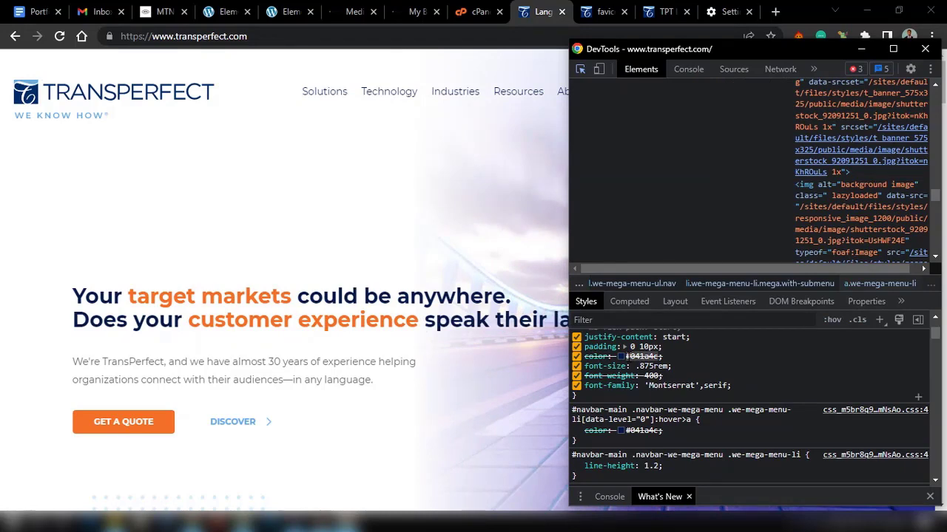
Set the Nav Menu's normal text color to #041a4c
{"action": "left_click", "coordinate": [215, 11]}
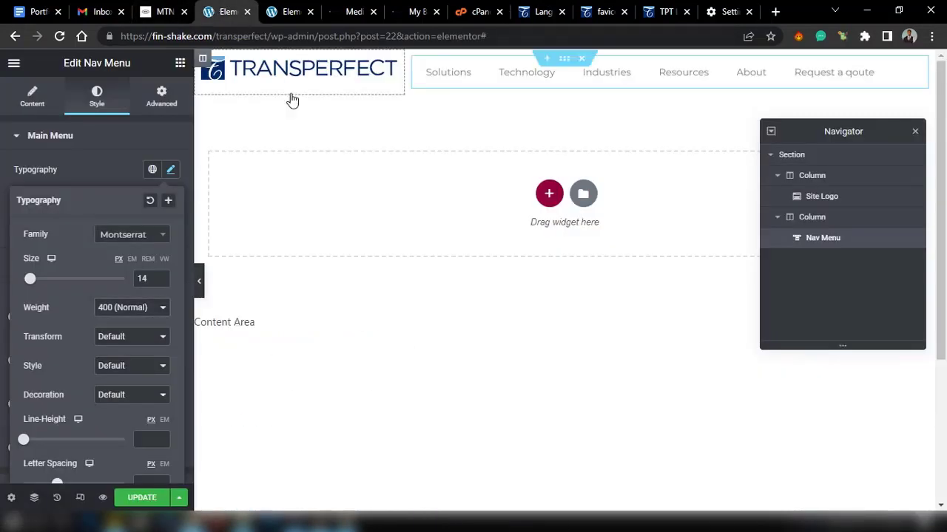
{"action": "left_click", "coordinate": [115, 168]}
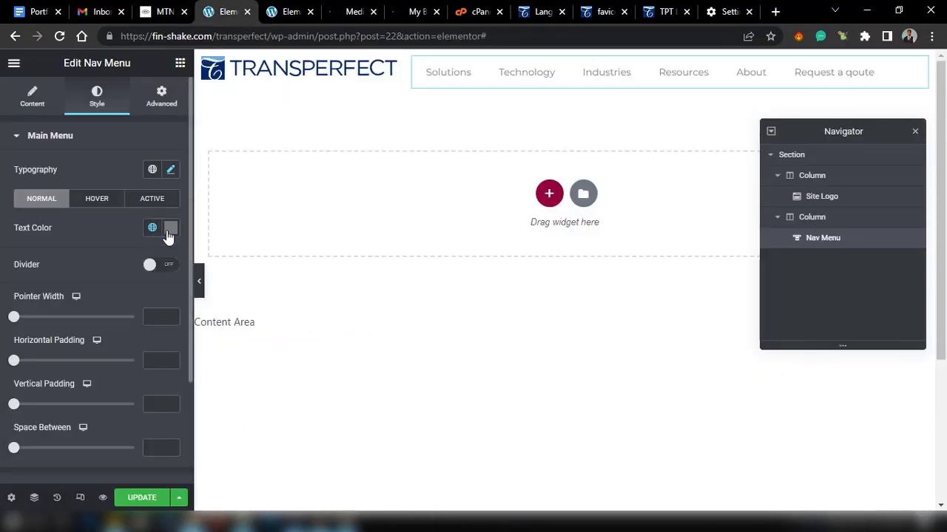
{"action": "left_click", "coordinate": [171, 229]}
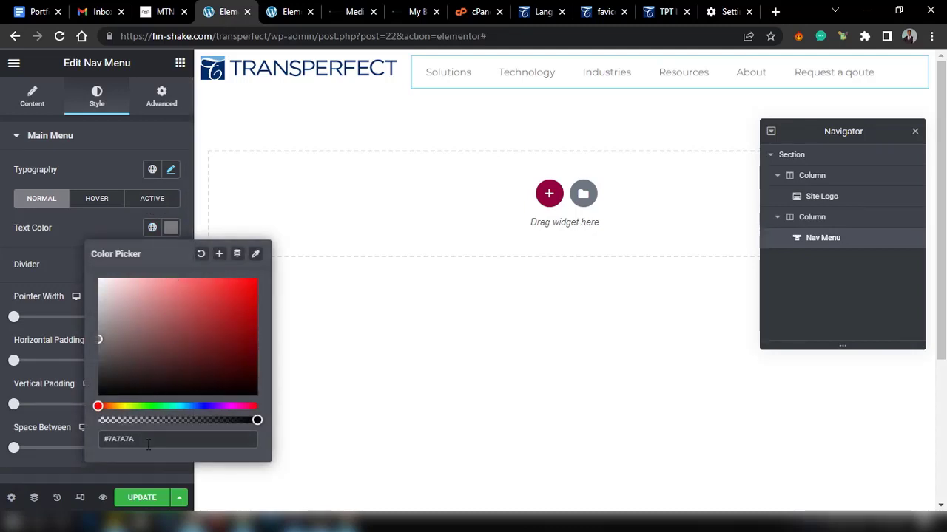
{"action": "type", "text": "#041a4c"}
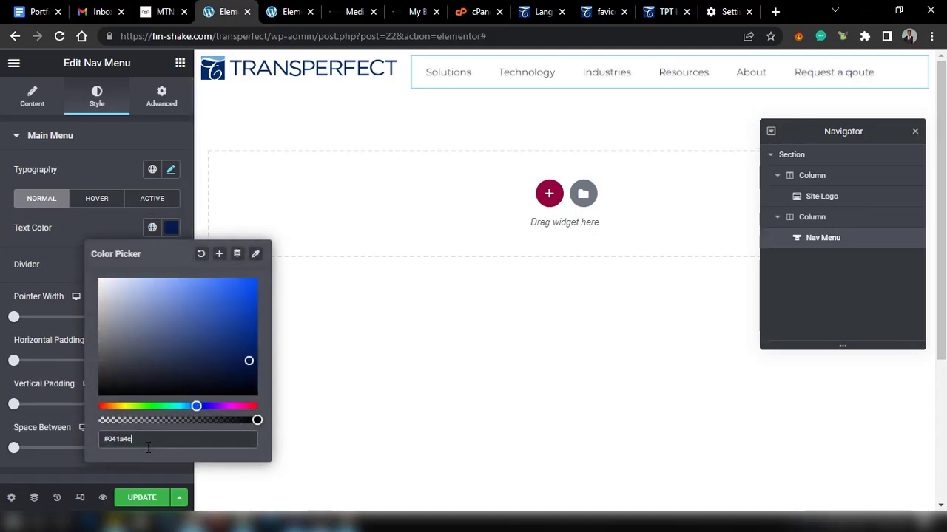
{"action": "left_click", "coordinate": [83, 217]}
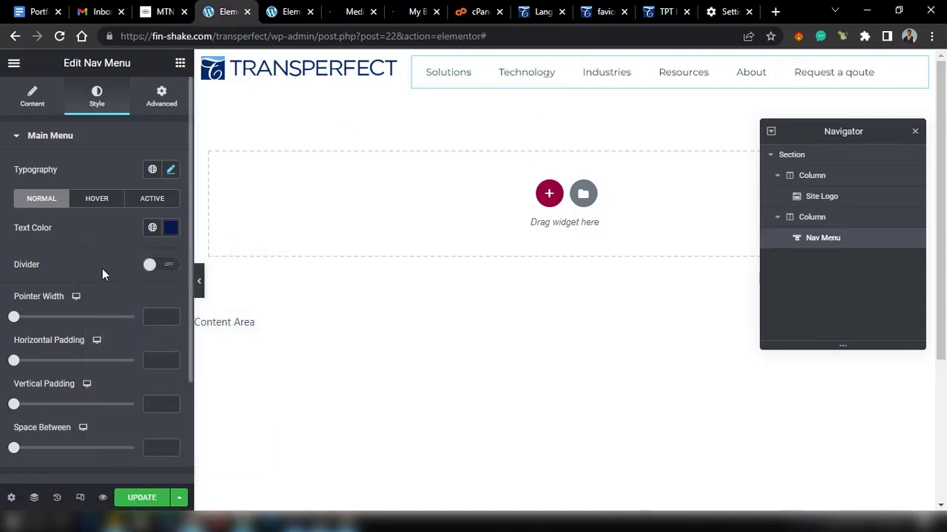
Open the Nav Menu's hover colour settings and examine the hover text and underline colours of the original site's menu links
{"action": "left_click", "coordinate": [97, 201]}
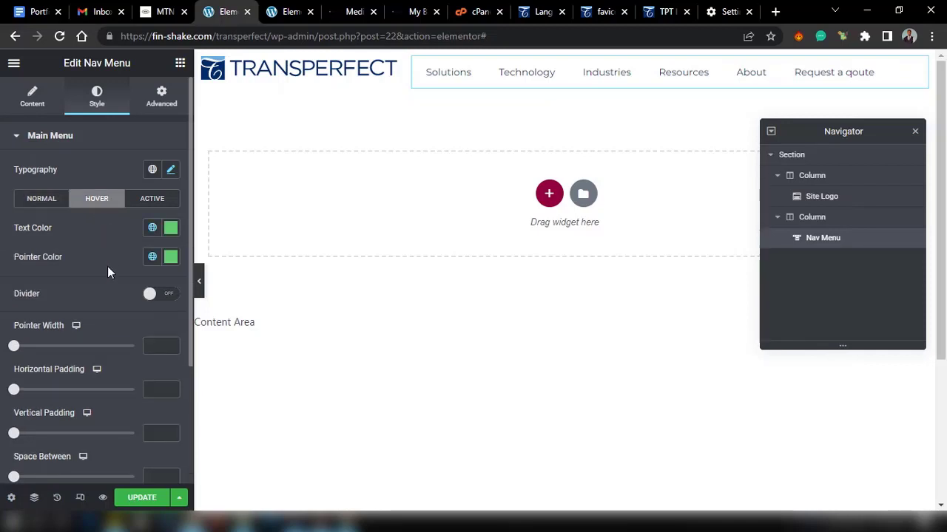
{"action": "scroll", "coordinate": [107, 272], "scroll_direction": "down", "scroll_amount": 1}
{"action": "scroll", "coordinate": [107, 272], "scroll_direction": "up", "scroll_amount": 1}
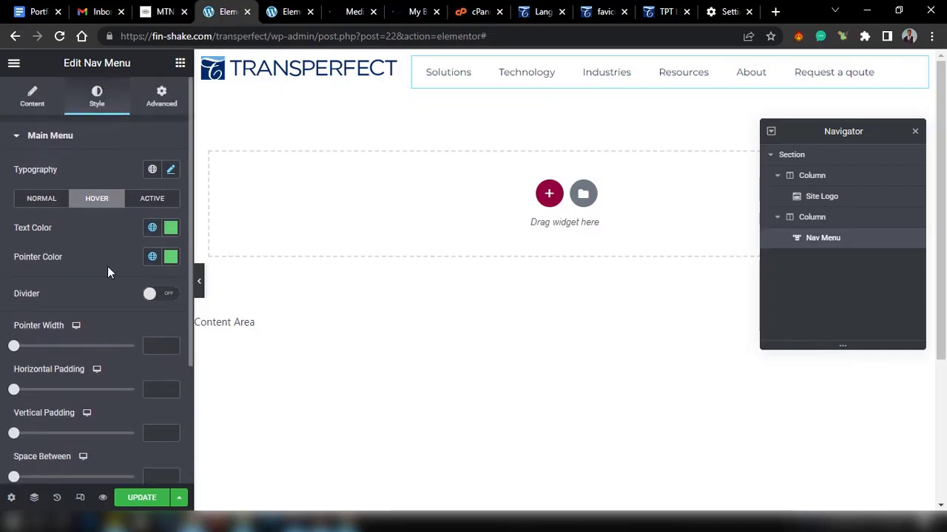
{"action": "left_click", "coordinate": [599, 12]}
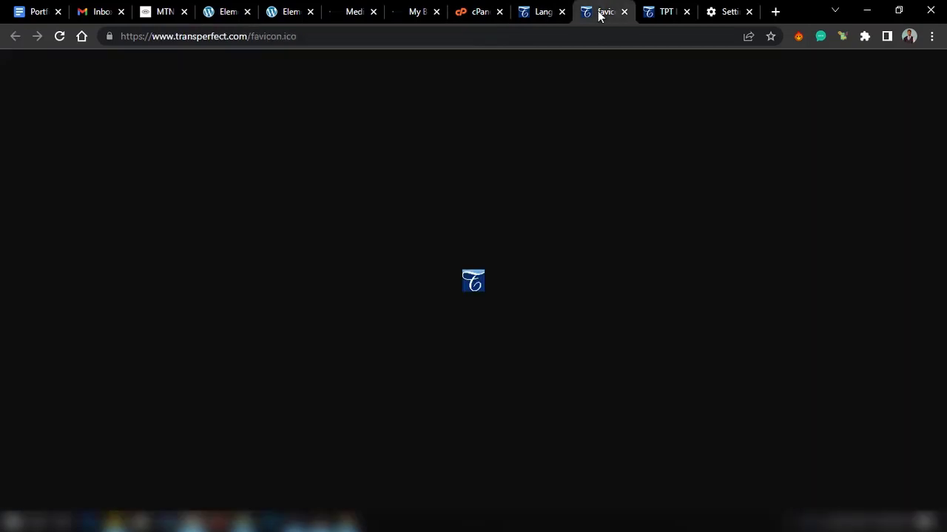
{"action": "left_click", "coordinate": [533, 13]}
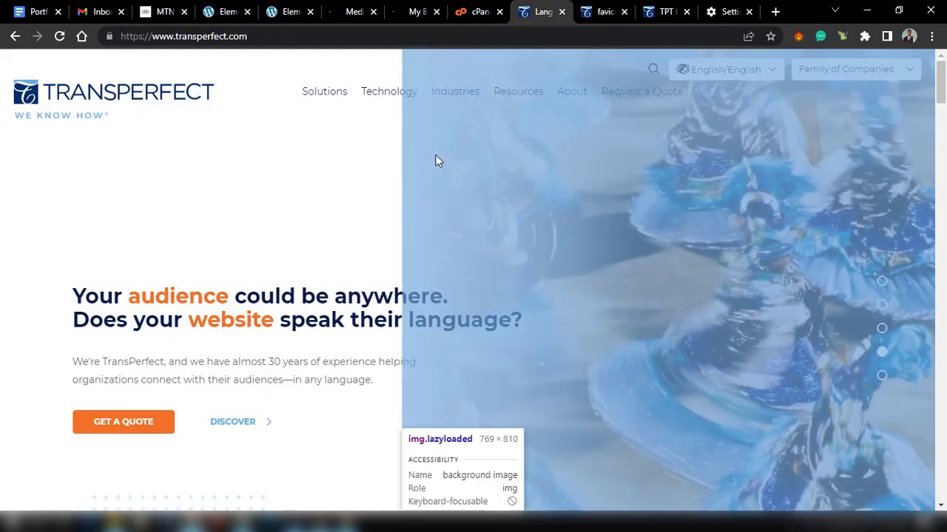
{"action": "left_click", "coordinate": [435, 161]}
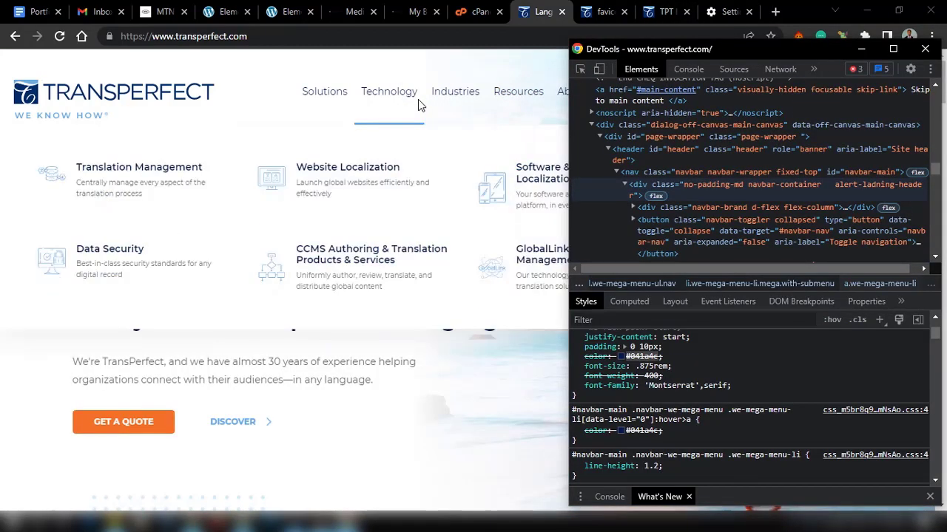
{"action": "mouse_move", "coordinate": [440, 97]}
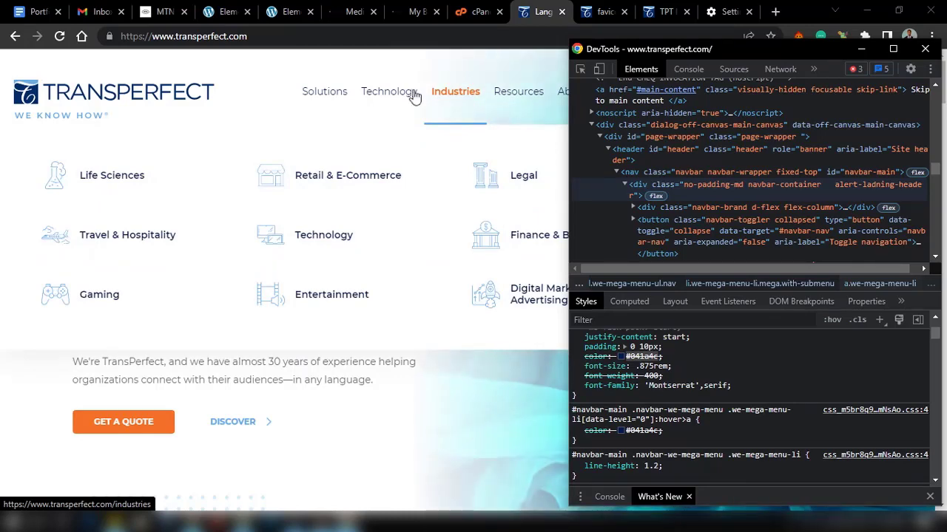
Inspect the original site's Get a Quote button in DevTools and select its background colour code in the CSS rules
{"action": "left_click", "coordinate": [234, 12]}
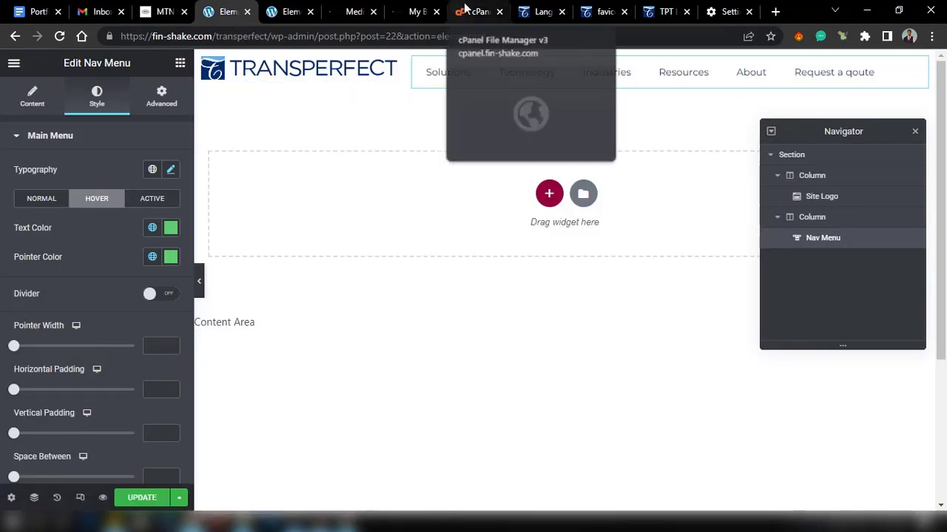
{"action": "left_click", "coordinate": [537, 9]}
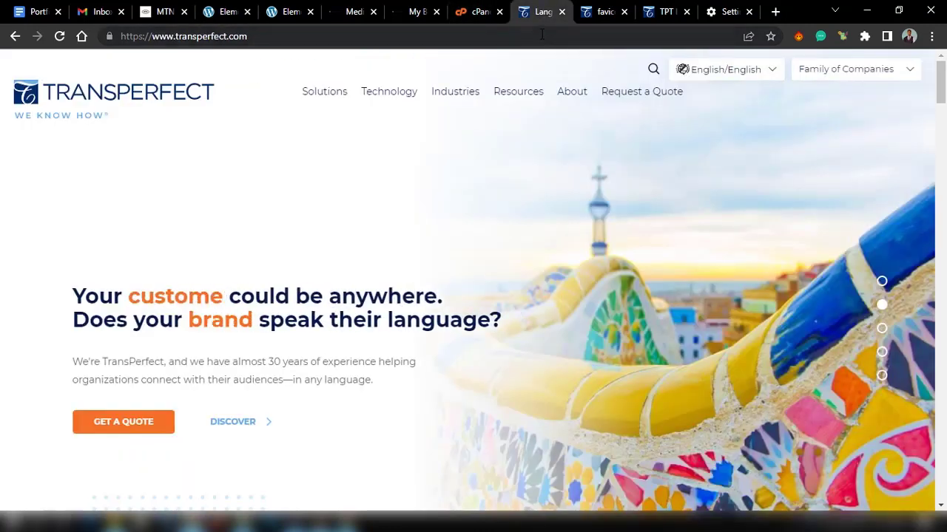
{"action": "key", "text": "alt+Tab"}
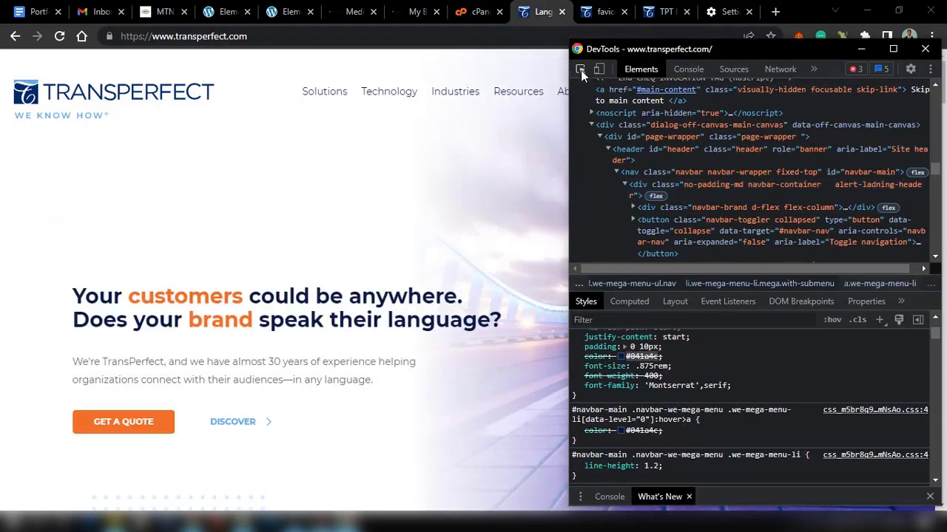
{"action": "left_click", "coordinate": [580, 69]}
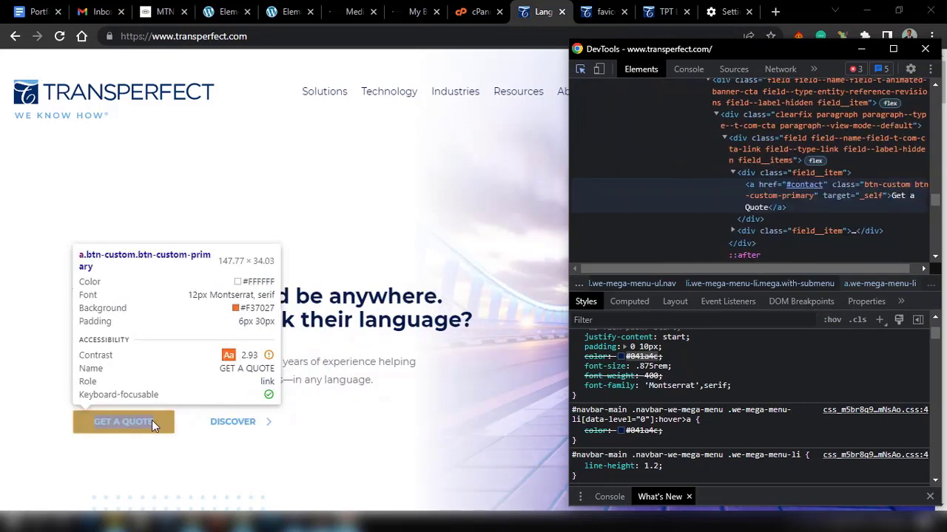
{"action": "left_click", "coordinate": [158, 423]}
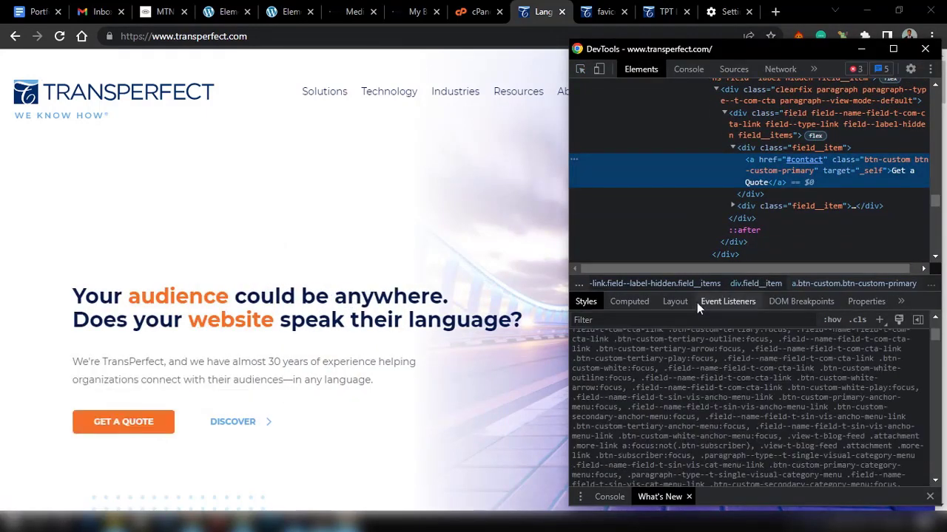
{"action": "scroll", "coordinate": [640, 313], "scroll_direction": "down", "scroll_amount": 2}
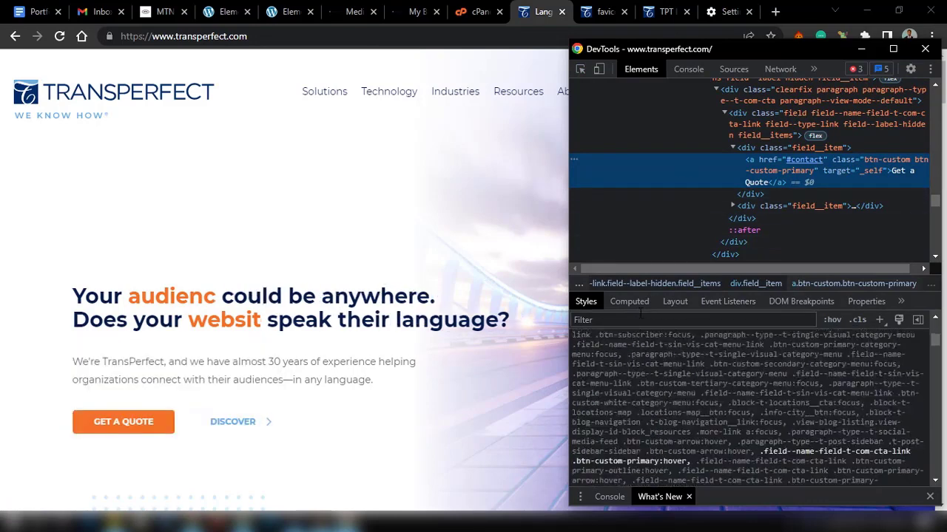
{"action": "scroll", "coordinate": [716, 392], "scroll_direction": "down", "scroll_amount": 5}
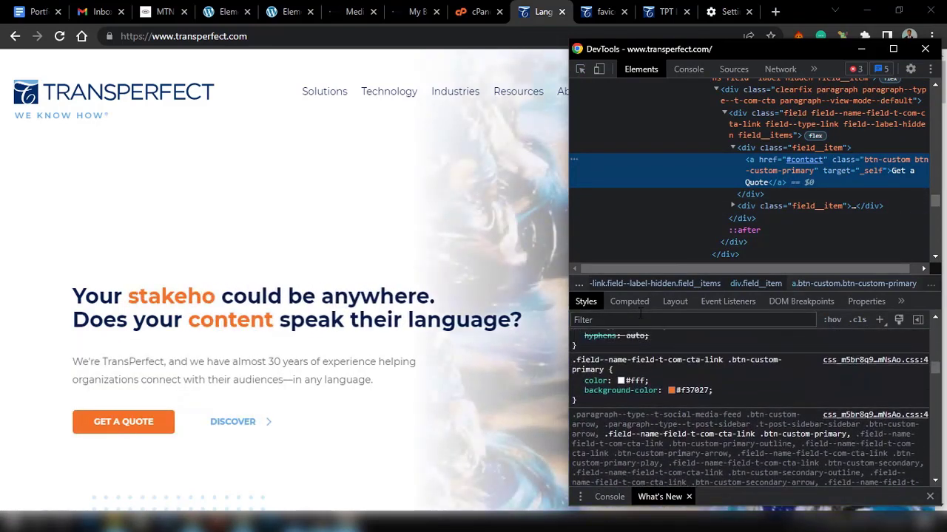
{"action": "left_click", "coordinate": [682, 391]}
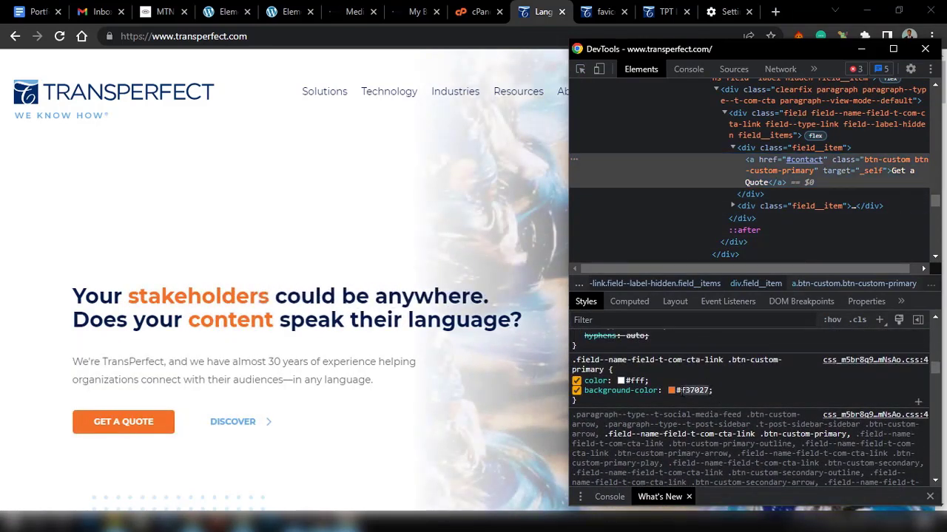
Set the Nav Menu's hover text color to #f37027
{"action": "left_click", "coordinate": [222, 11]}
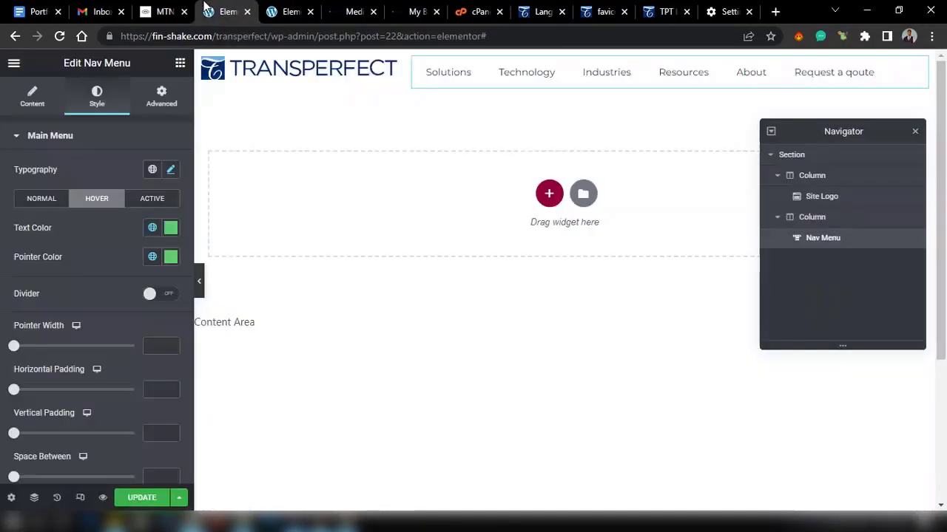
{"action": "left_click", "coordinate": [171, 229]}
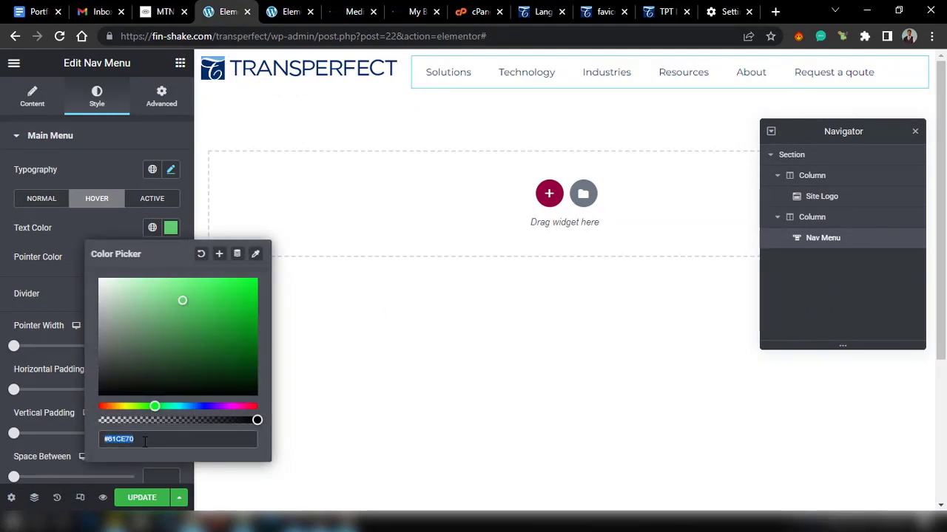
{"action": "type", "text": "#f37027"}
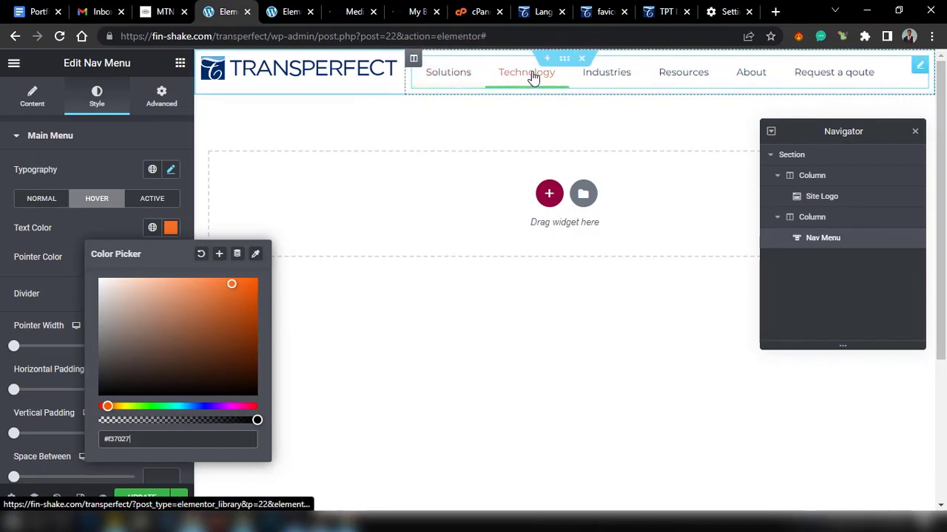
Close the browser pages showing the original site's favicon and link preview image
{"action": "left_click", "coordinate": [591, 15]}
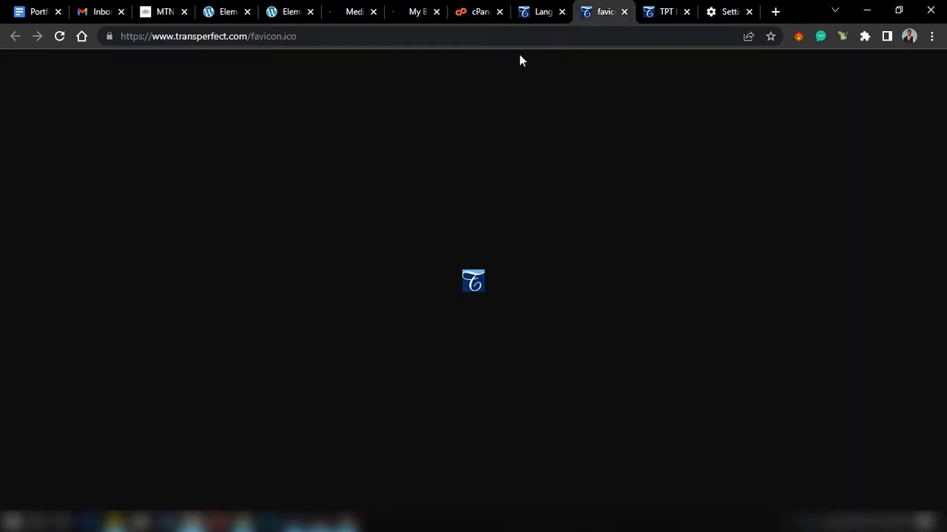
{"action": "key", "text": "ctrl+w"}
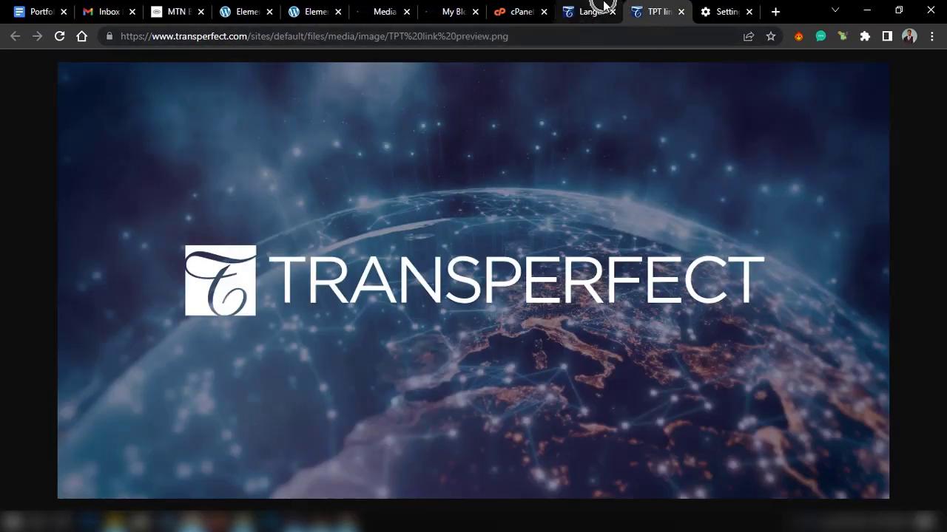
{"action": "key", "text": "ctrl+w"}
Examine the hover underline of the original site's menu links and try to inspect its colour in DevTools
{"action": "left_click", "coordinate": [646, 9]}
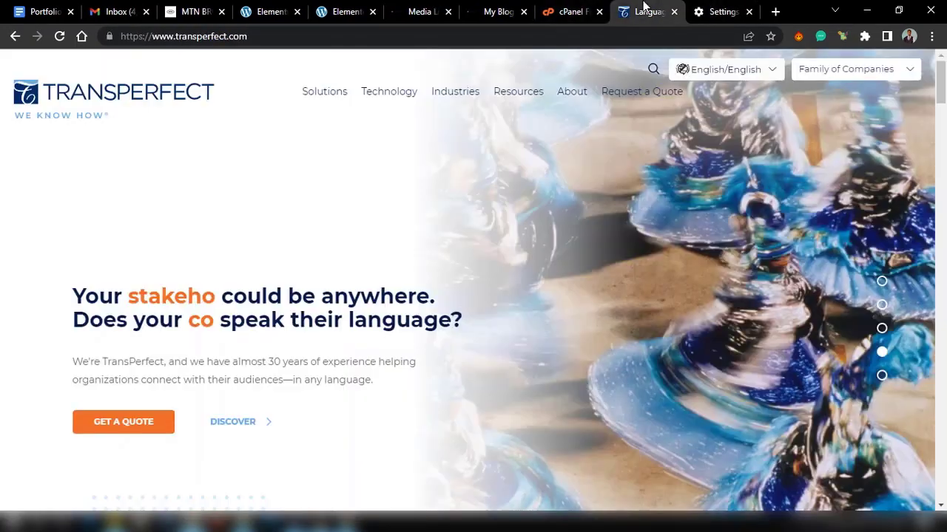
{"action": "mouse_move", "coordinate": [572, 90]}
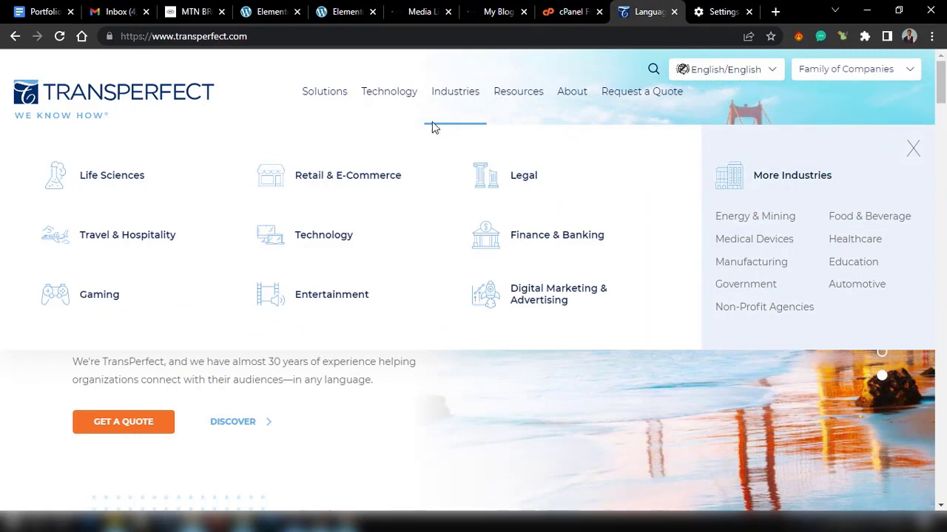
{"action": "mouse_move", "coordinate": [382, 103]}
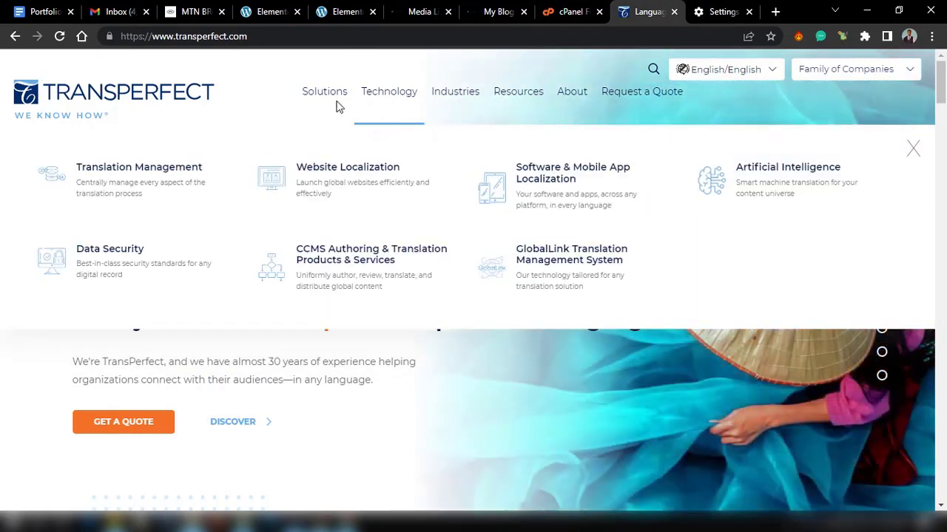
{"action": "mouse_move", "coordinate": [329, 105]}
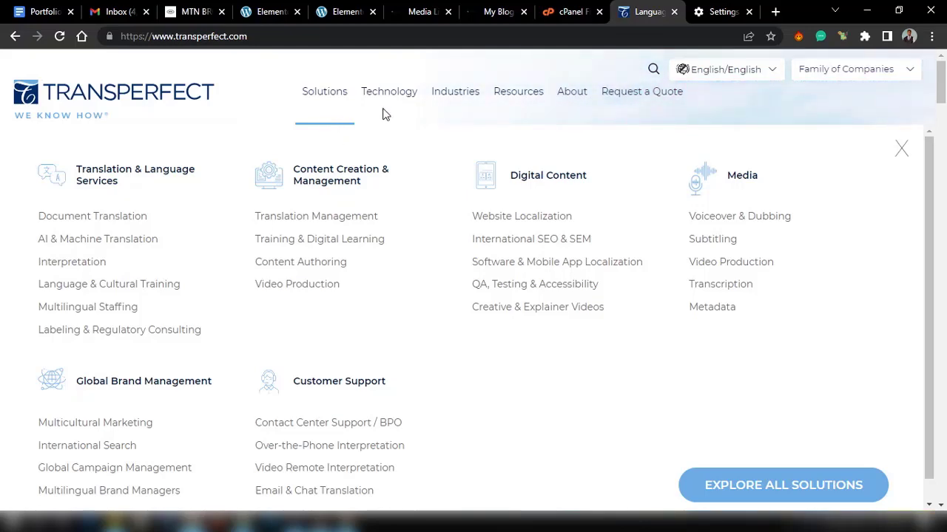
{"action": "mouse_move", "coordinate": [414, 106]}
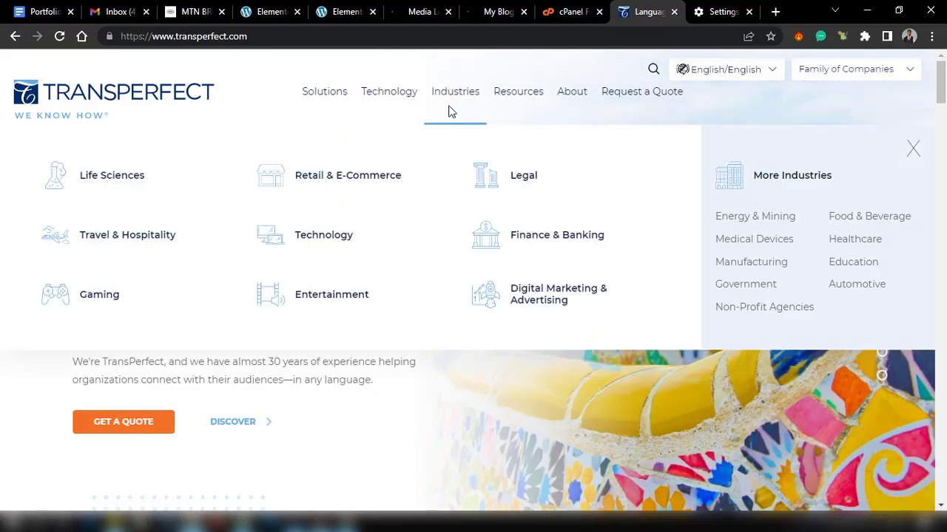
{"action": "mouse_move", "coordinate": [519, 107]}
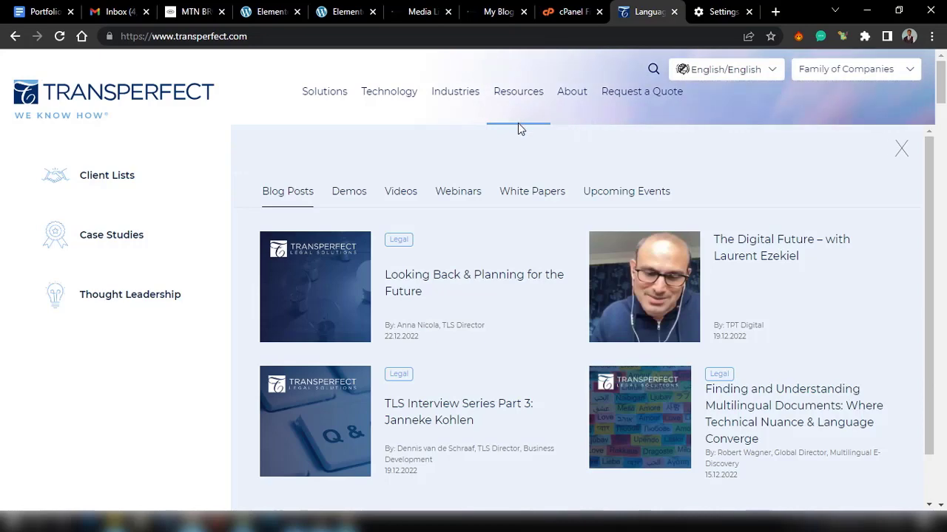
{"action": "key", "text": "ctrl+shift+i"}
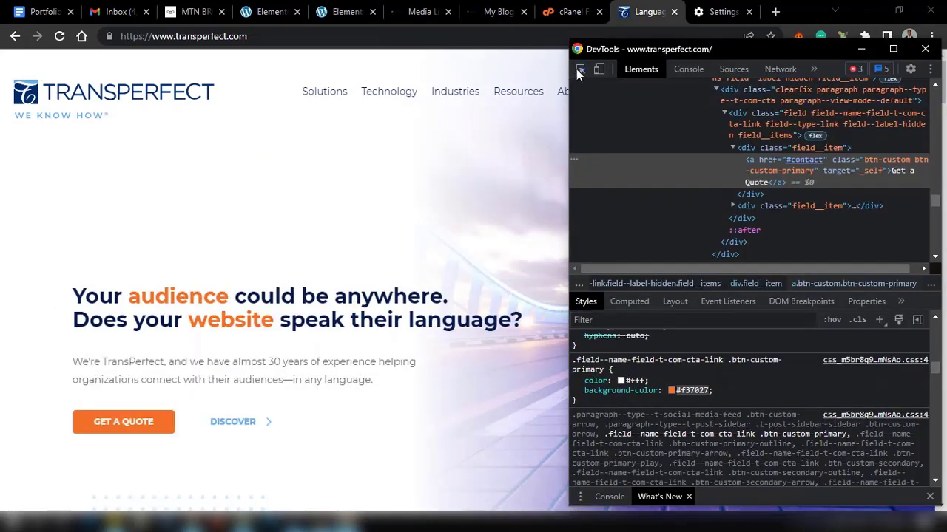
{"action": "left_click", "coordinate": [579, 69]}
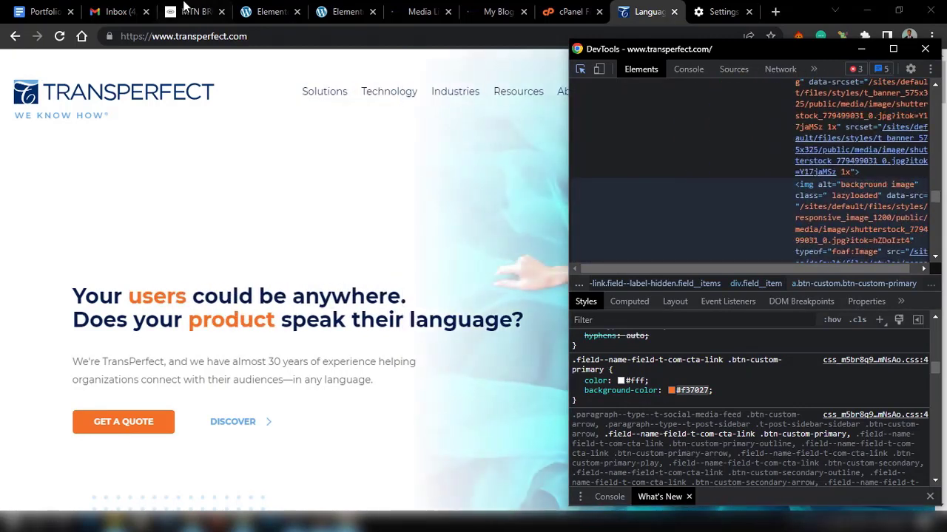
Copy the Nav Menu's normal text color code #041a4c and apply it as the hover pointer color
{"action": "left_click", "coordinate": [268, 11]}
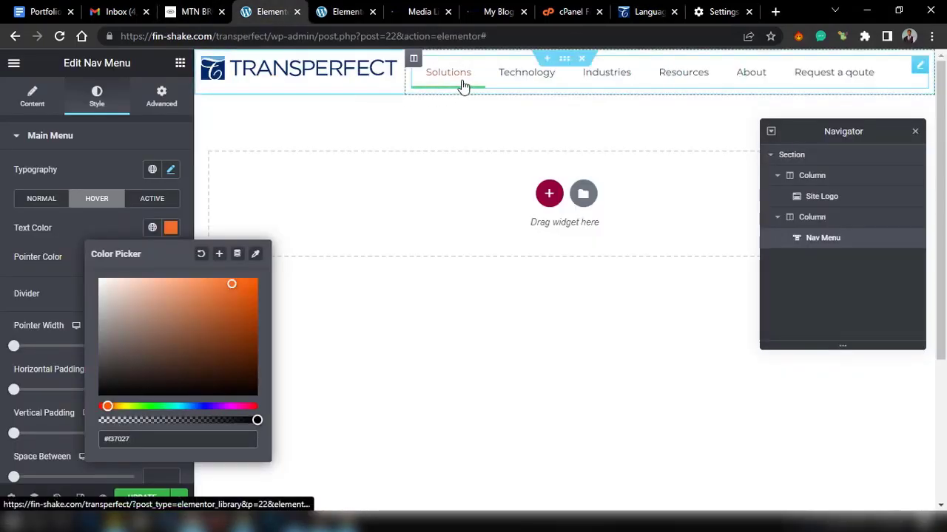
{"action": "left_click", "coordinate": [52, 200]}
{"action": "left_click", "coordinate": [172, 231]}
{"action": "key", "text": "ctrl+c"}
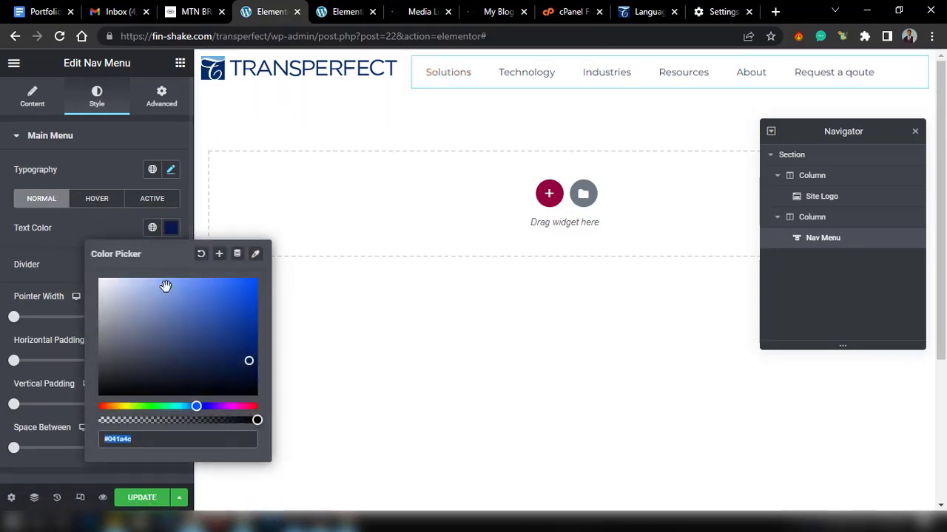
{"action": "left_click", "coordinate": [97, 198]}
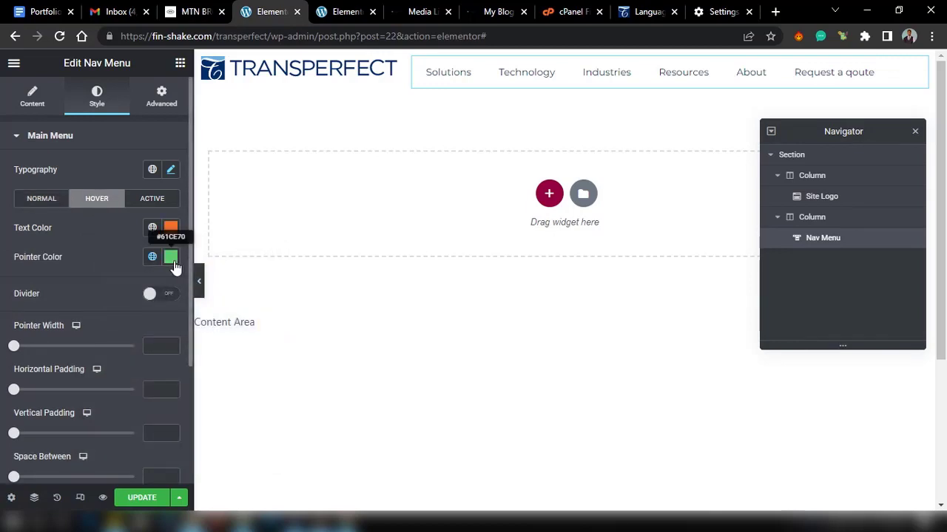
{"action": "left_click", "coordinate": [171, 257]}
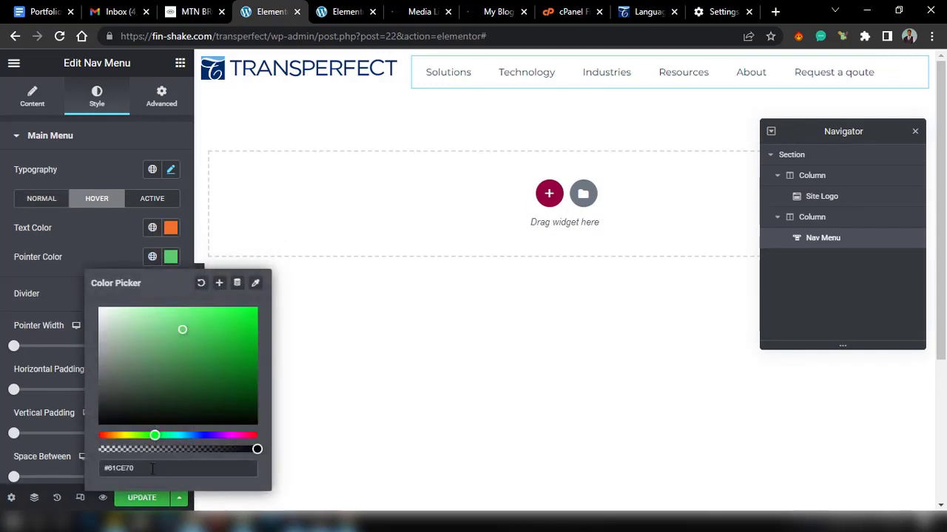
{"action": "key", "text": "ctrl+v"}
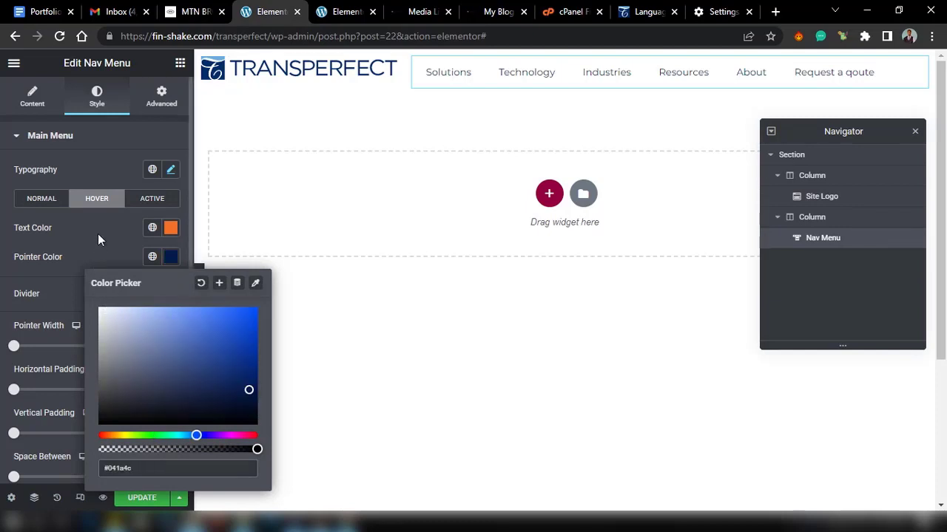
{"action": "left_click", "coordinate": [97, 233]}
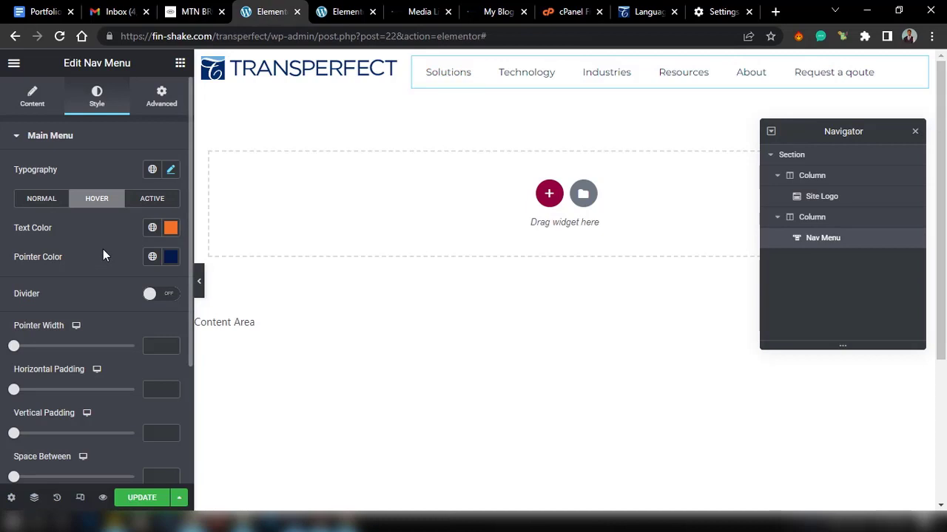
Review the Nav Menu's main menu style settings and compare its links with those on the original site
{"action": "scroll", "coordinate": [103, 256], "scroll_direction": "down", "scroll_amount": 1}
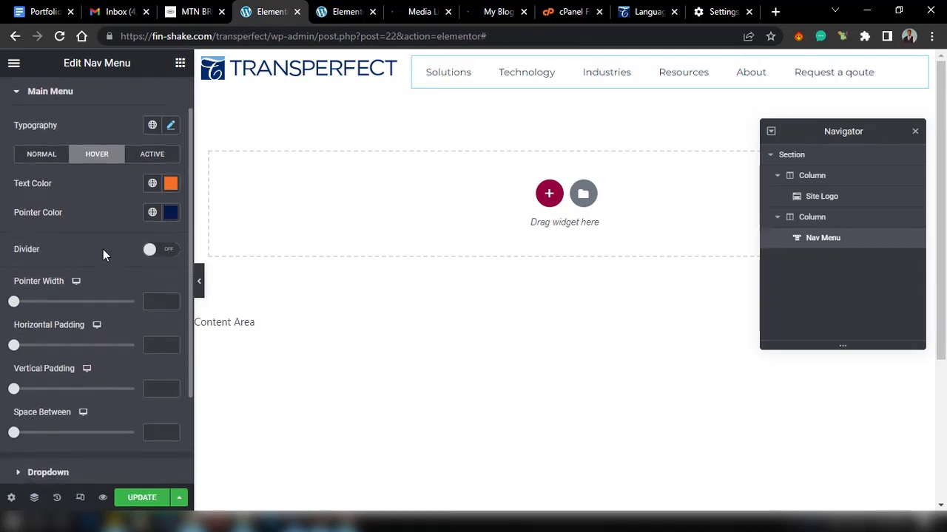
{"action": "scroll", "coordinate": [103, 255], "scroll_direction": "up", "scroll_amount": 1}
{"action": "scroll", "coordinate": [103, 249], "scroll_direction": "down", "scroll_amount": 2}
{"action": "scroll", "coordinate": [103, 249], "scroll_direction": "up", "scroll_amount": 3}
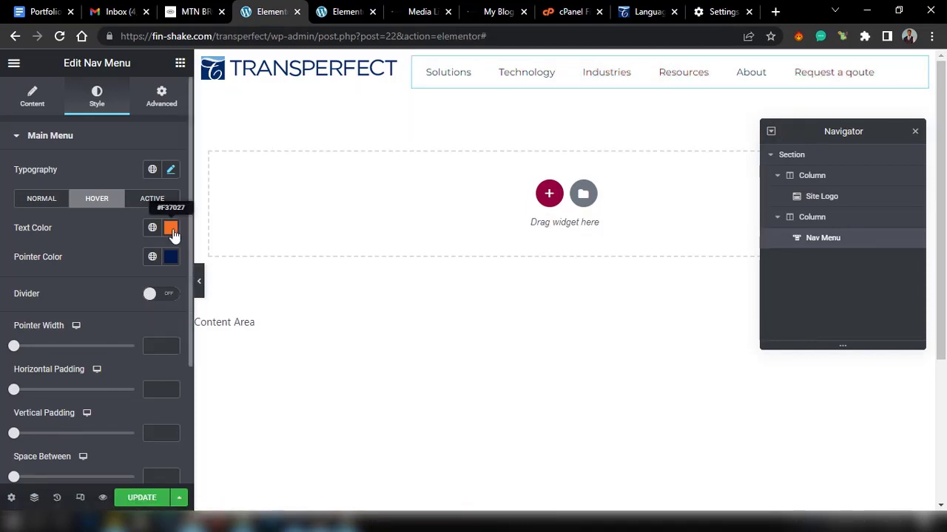
{"action": "left_click", "coordinate": [637, 11]}
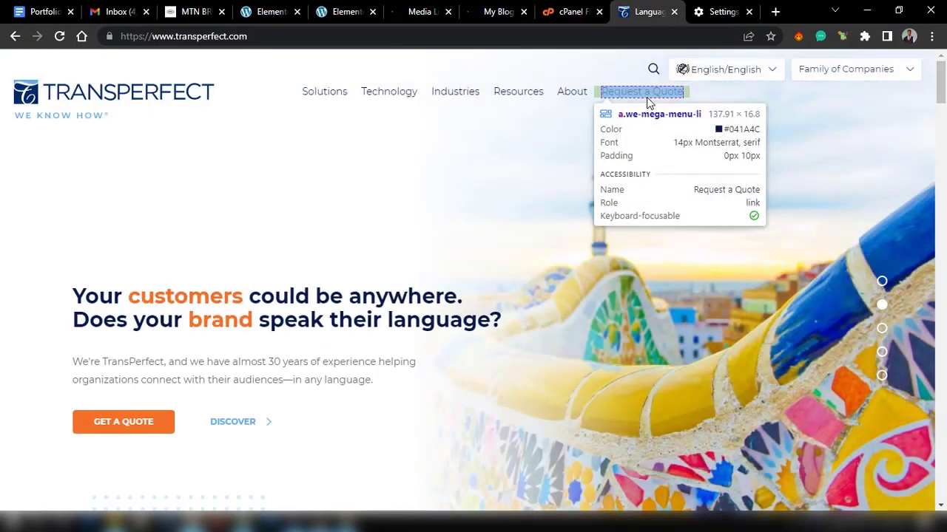
{"action": "left_click", "coordinate": [269, 10]}
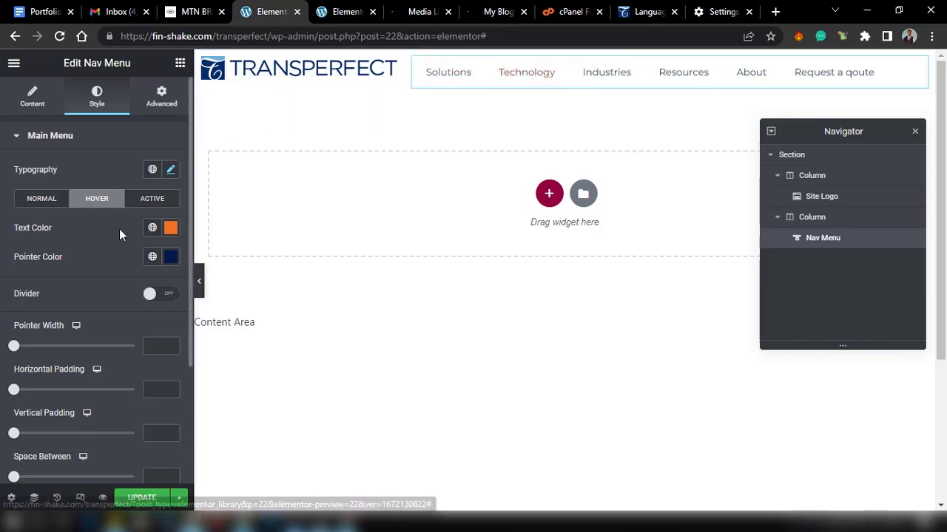
Set the Nav Menu's font weight to 500 (Medium) and preview the header without the editing panel
{"action": "left_click", "coordinate": [170, 171]}
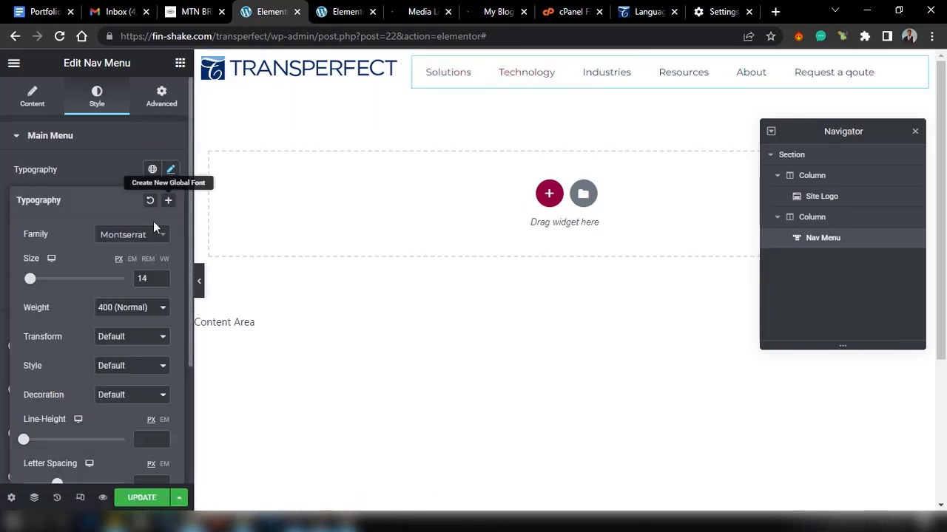
{"action": "left_click", "coordinate": [129, 311]}
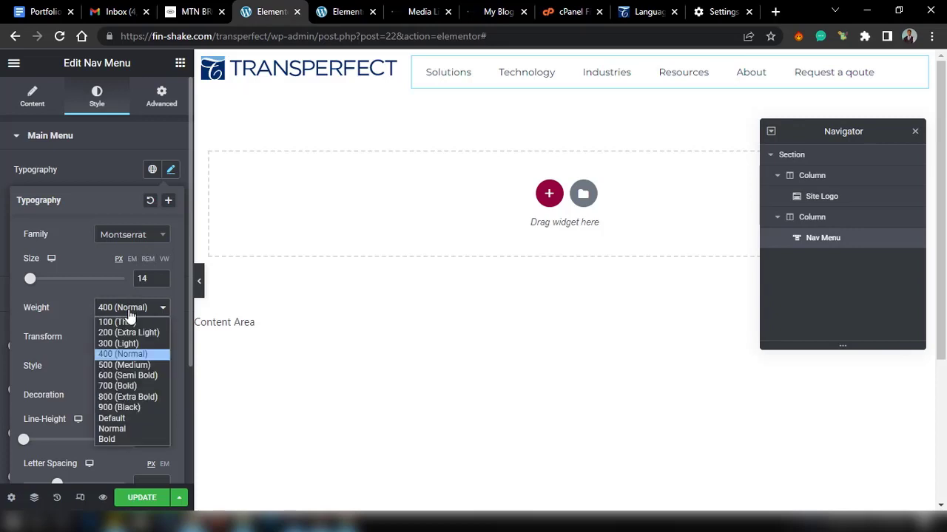
{"action": "left_click", "coordinate": [124, 365]}
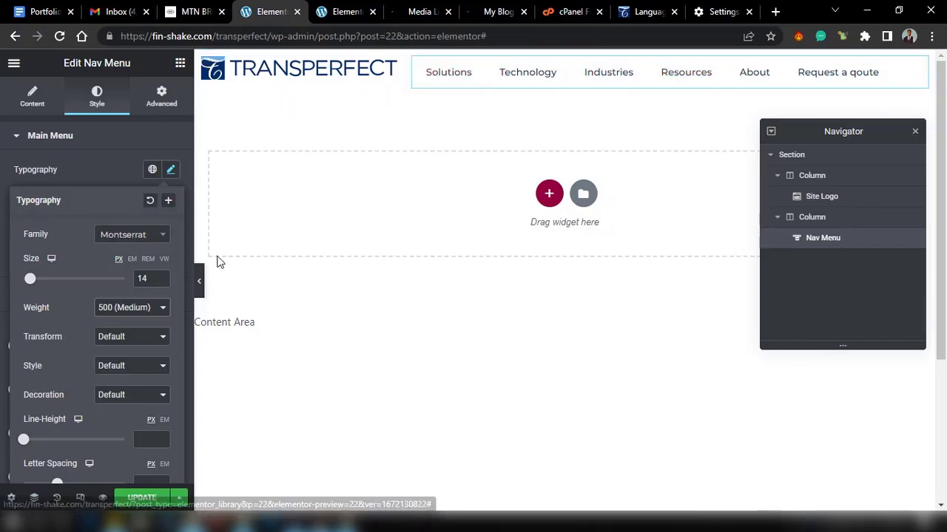
{"action": "left_click", "coordinate": [201, 285]}
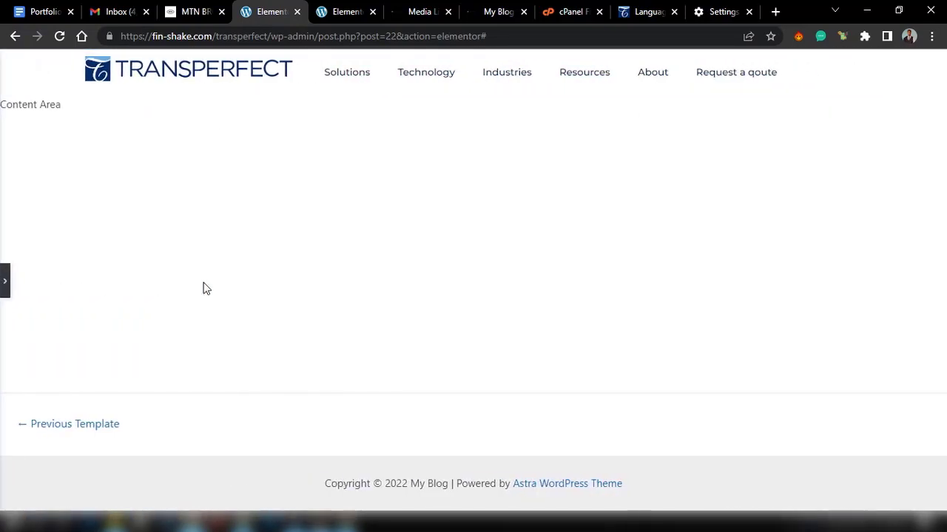
Set the header section's content width to Full Width and compare the header's layout with the original site's
{"action": "left_click", "coordinate": [628, 10]}
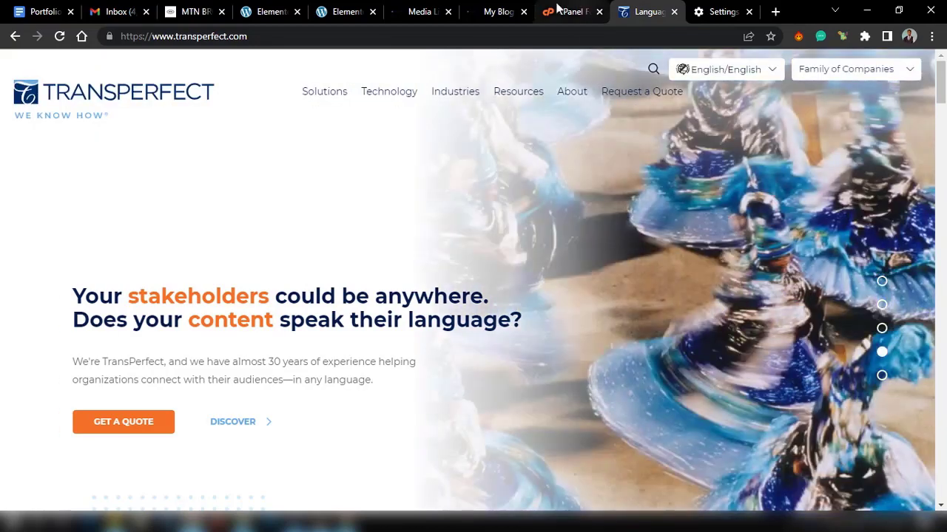
{"action": "left_click", "coordinate": [256, 8]}
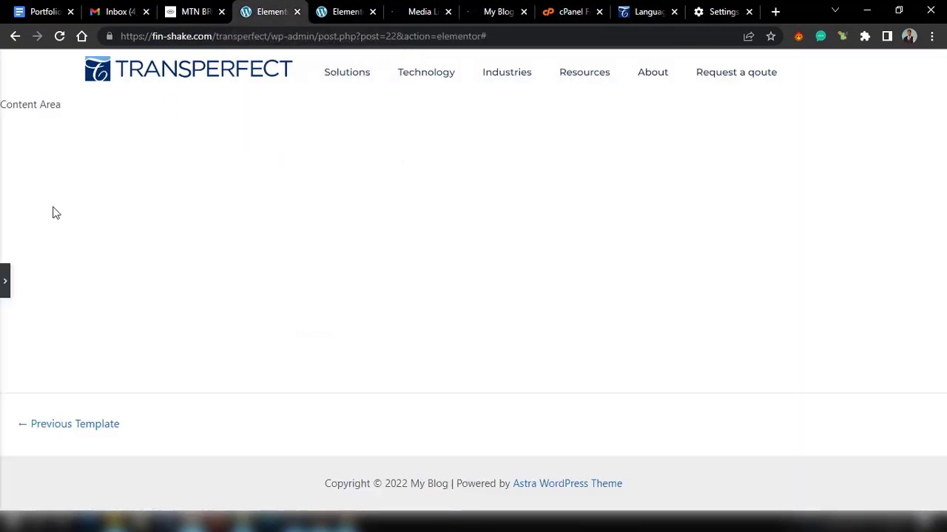
{"action": "left_click", "coordinate": [4, 279]}
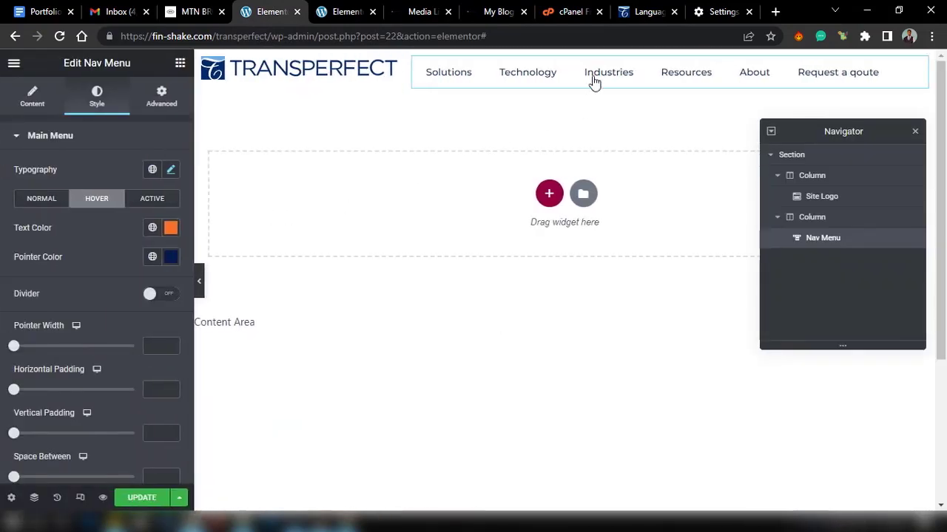
{"action": "left_click", "coordinate": [565, 59]}
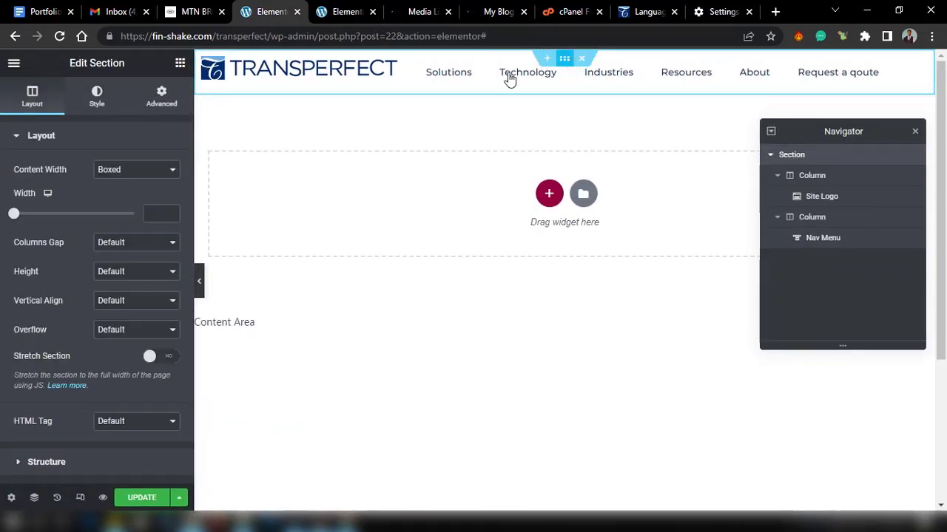
{"action": "left_click", "coordinate": [139, 171]}
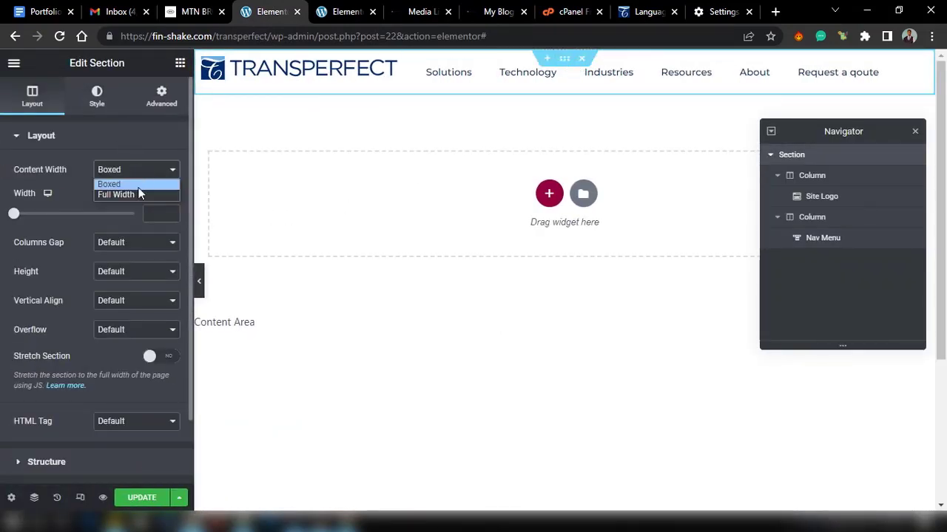
{"action": "left_click", "coordinate": [128, 196]}
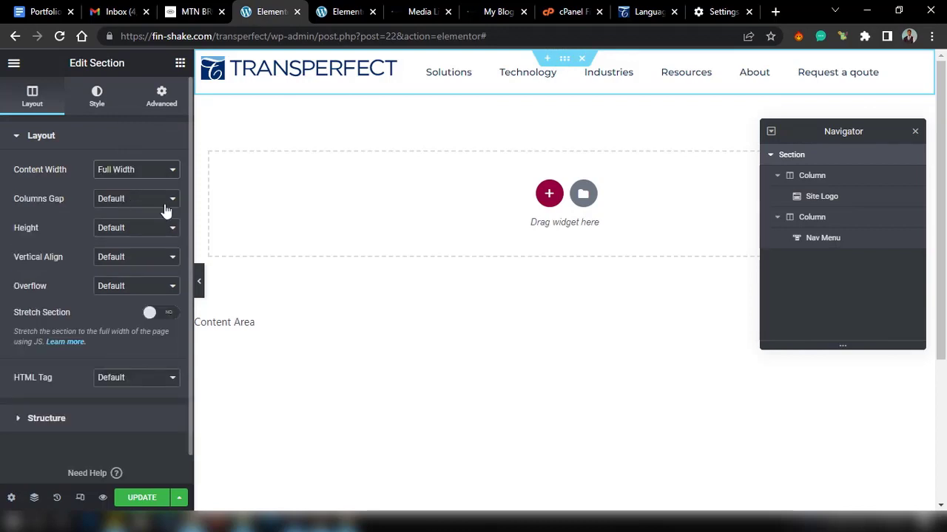
{"action": "left_click", "coordinate": [201, 282]}
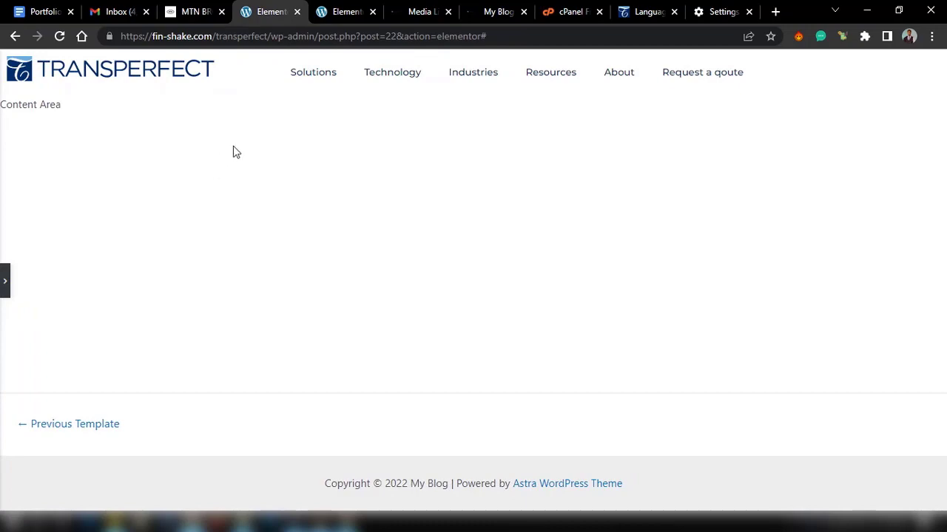
{"action": "left_click", "coordinate": [643, 11]}
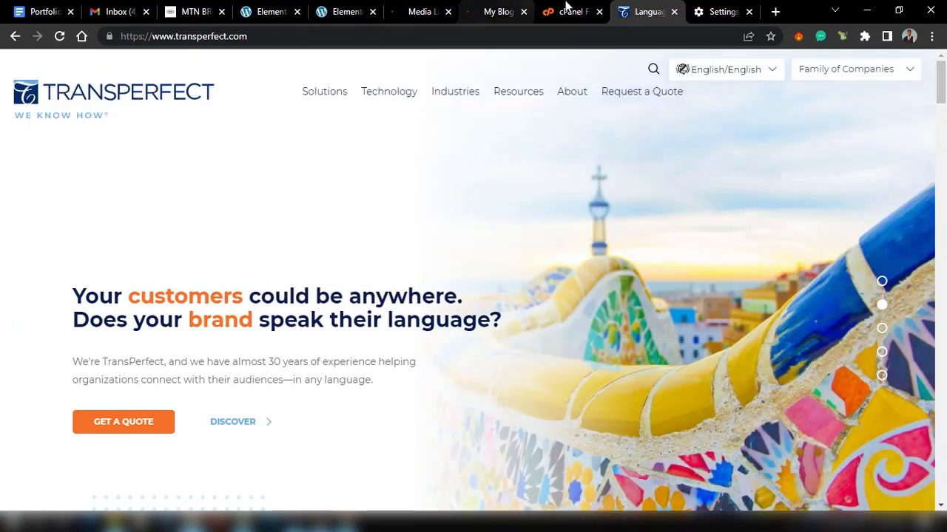
{"action": "left_click", "coordinate": [566, 9]}
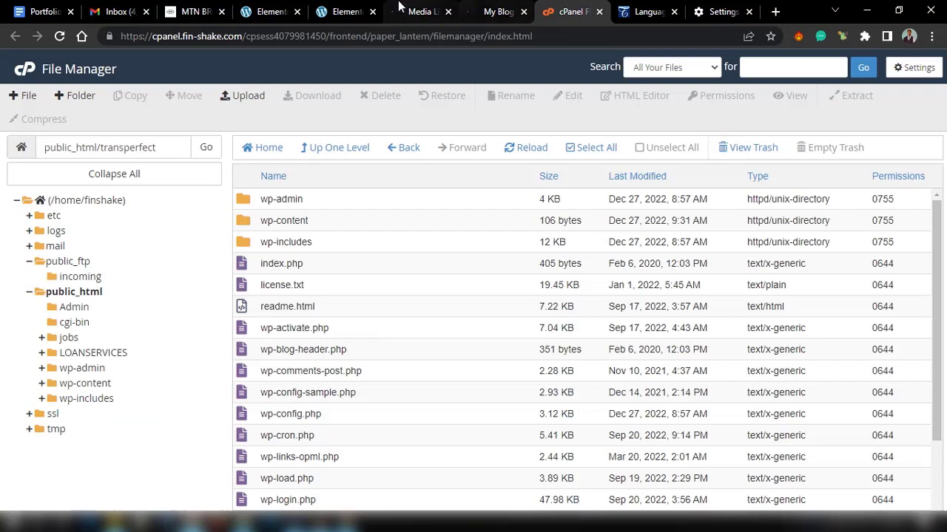
{"action": "left_click", "coordinate": [277, 7]}
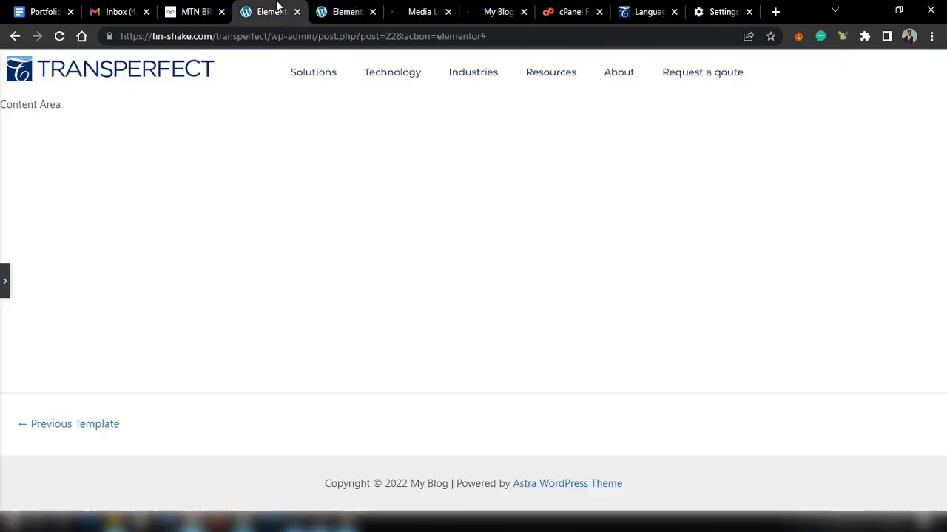
Unlink the header section's padding values and set the right and left padding to 20 px
{"action": "left_click", "coordinate": [7, 295]}
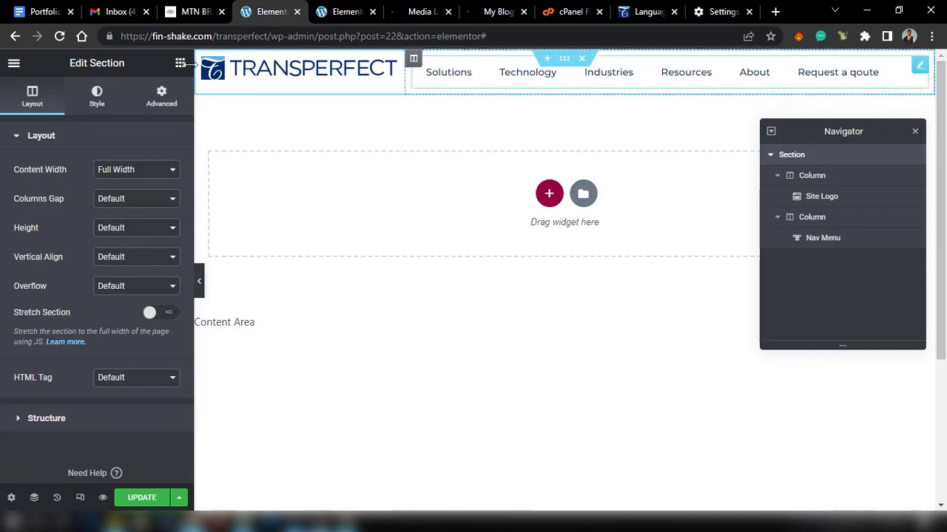
{"action": "left_click", "coordinate": [168, 108]}
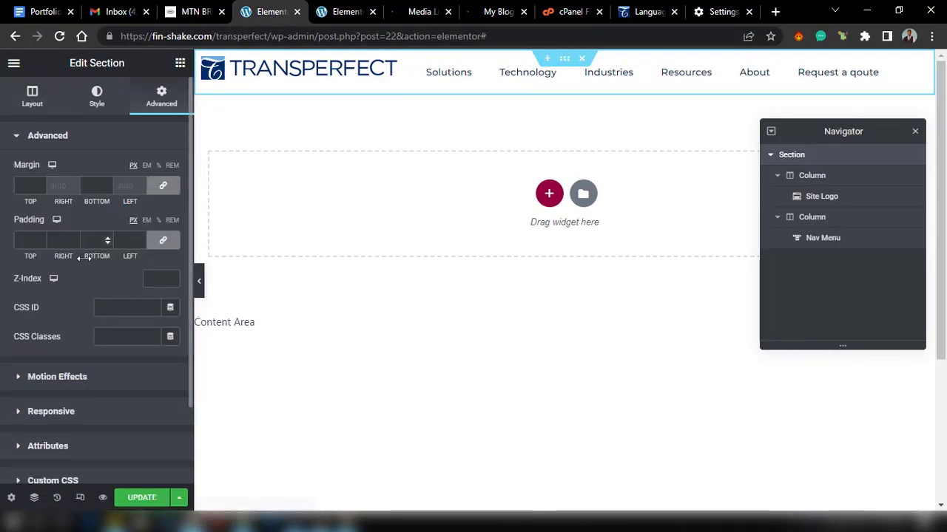
{"action": "left_click", "coordinate": [171, 244]}
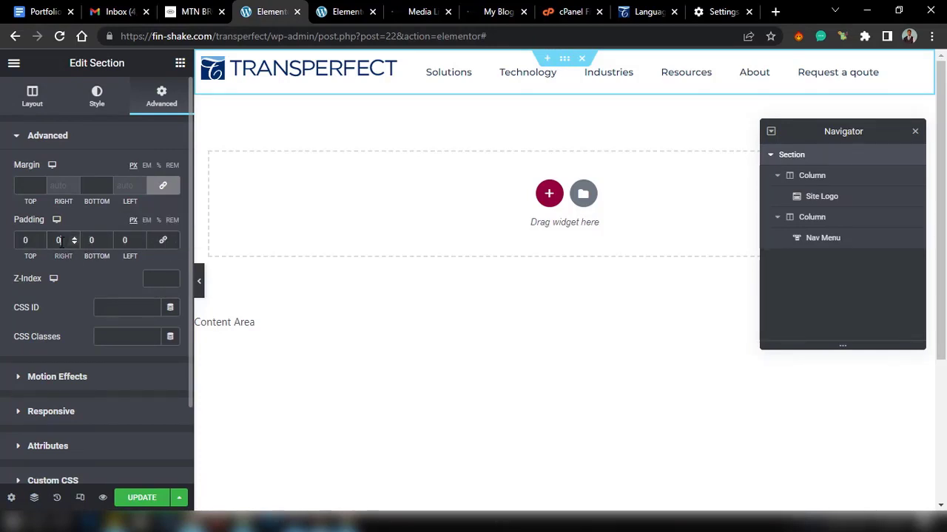
{"action": "type", "text": "20"}
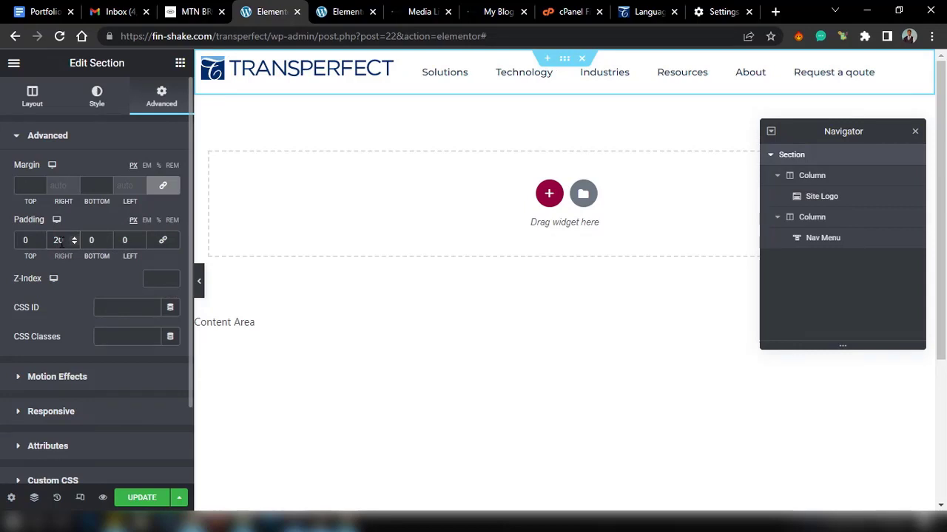
{"action": "type", "text": "20"}
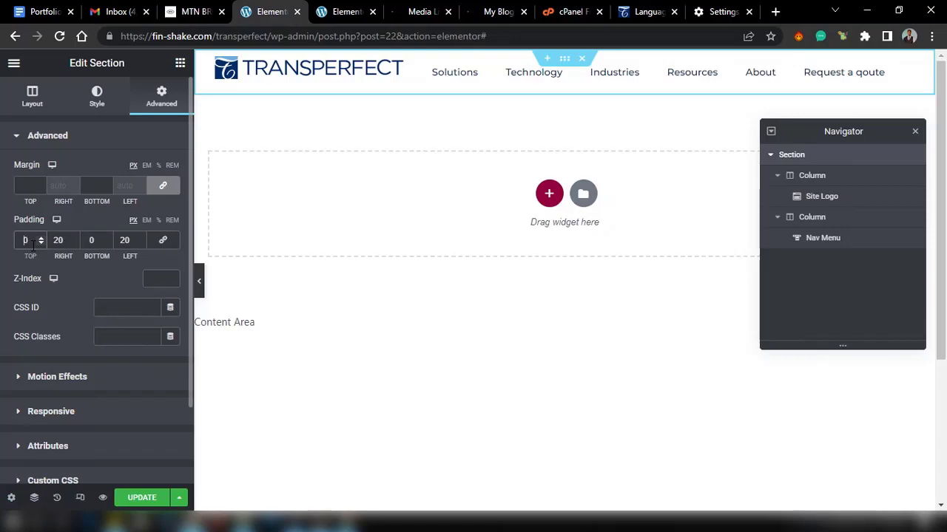
Try different top padding values on the header section, ending with 44 px
{"action": "type", "text": "500"}
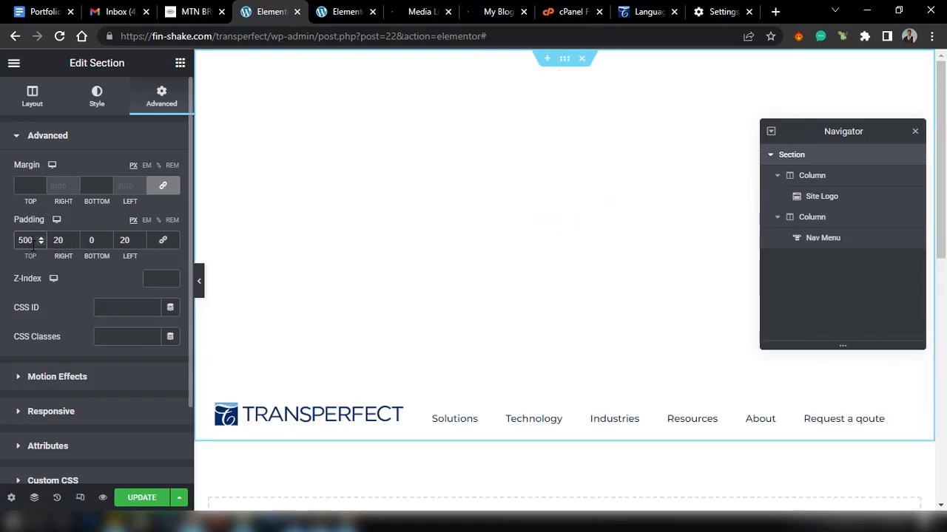
{"action": "key", "text": "BackSpace"}
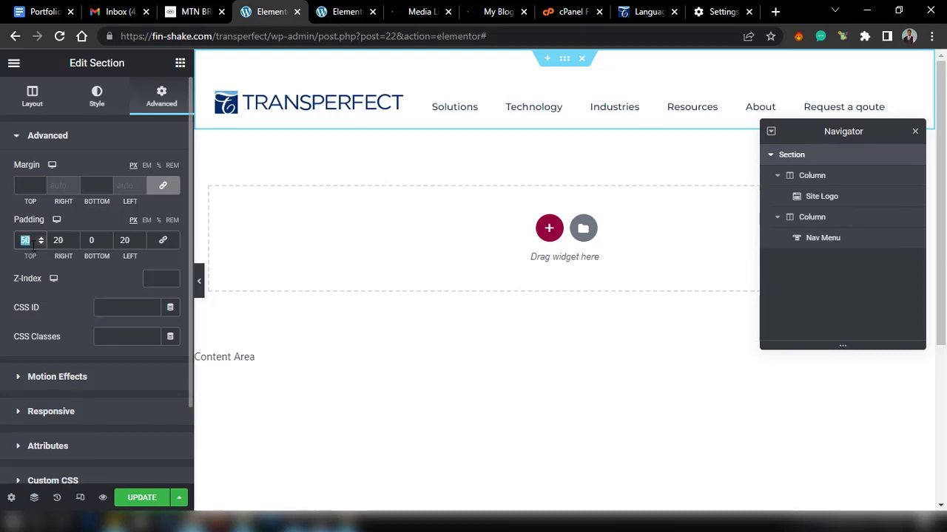
{"action": "type", "text": "30"}
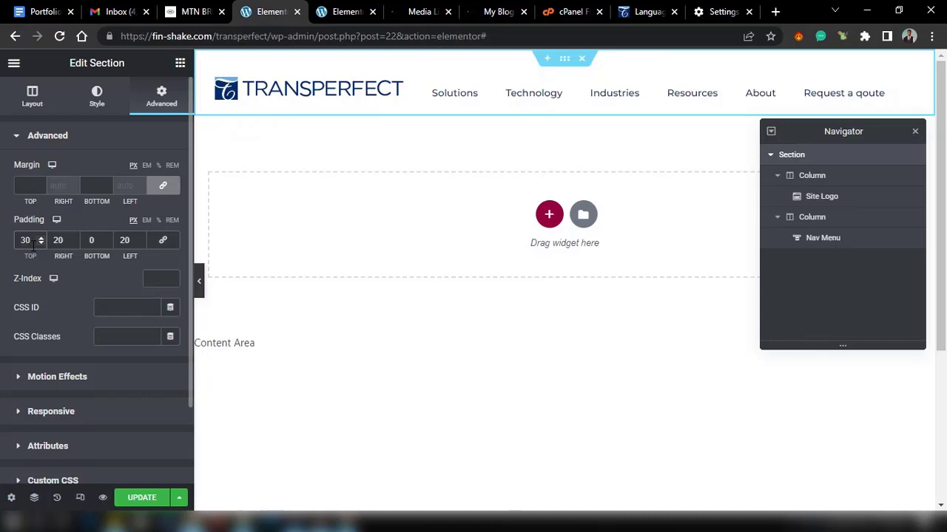
{"action": "type", "text": "20"}
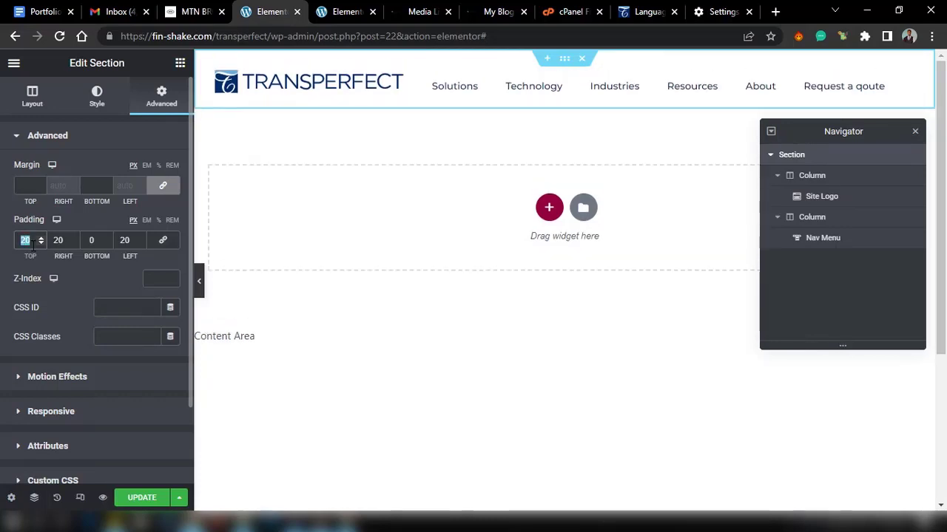
{"action": "type", "text": "44"}
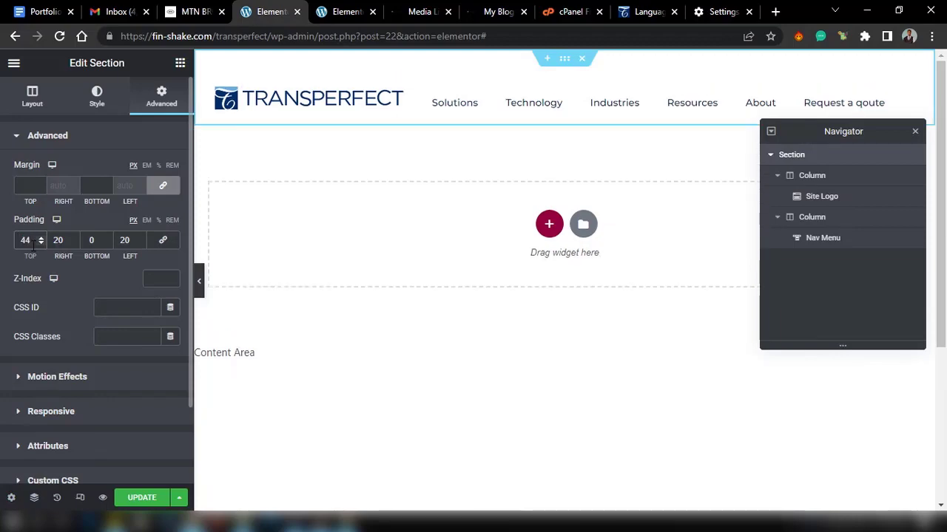
Inspect the original site's navbar container in DevTools to examine its padding and the elements that wrap it
{"action": "left_click", "coordinate": [643, 11]}
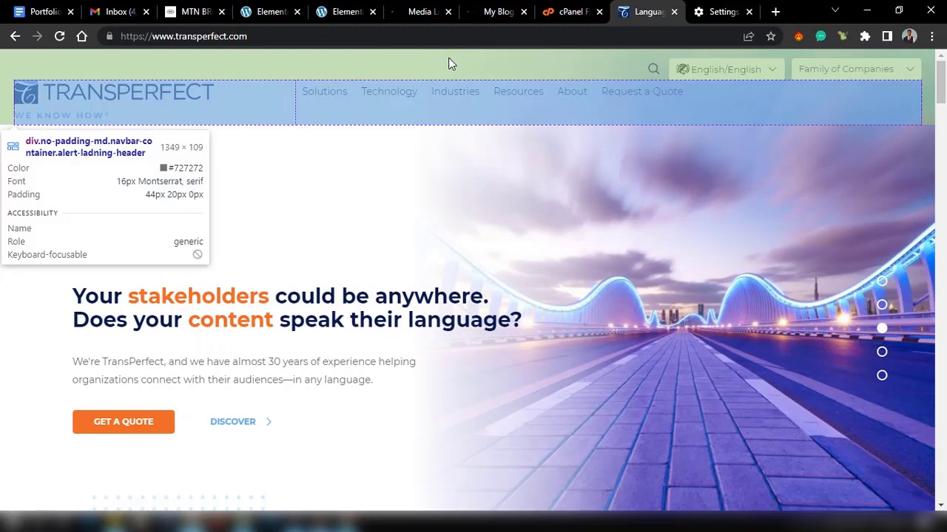
{"action": "left_click", "coordinate": [447, 64]}
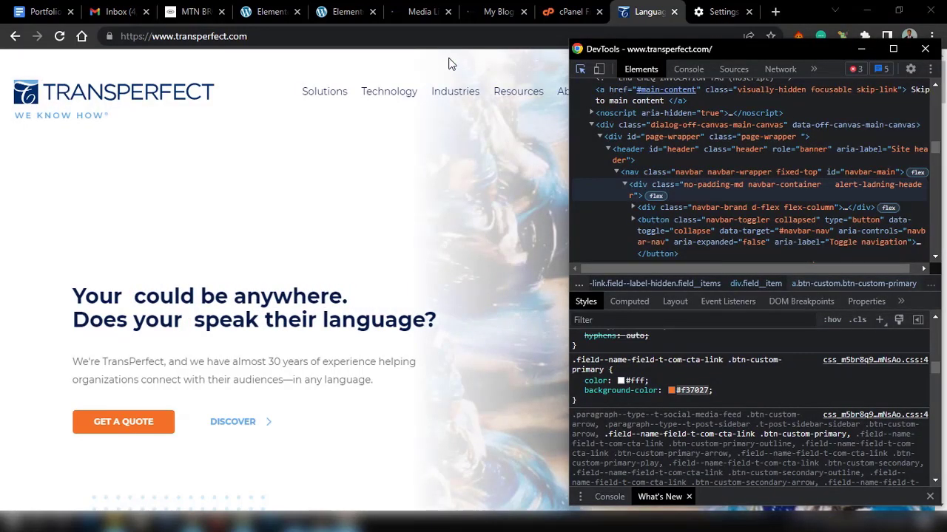
{"action": "key", "text": "ctrl+shift+c"}
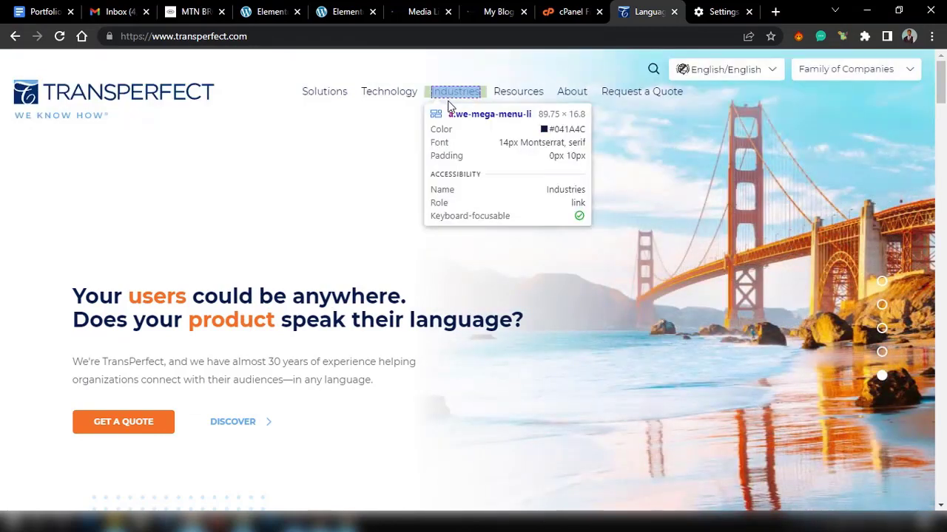
{"action": "left_click", "coordinate": [383, 61]}
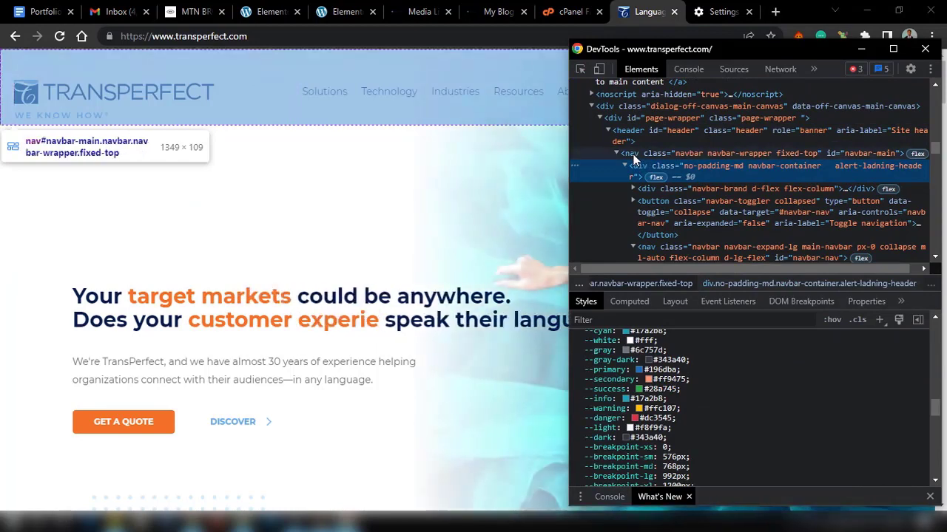
{"action": "left_click", "coordinate": [633, 159]}
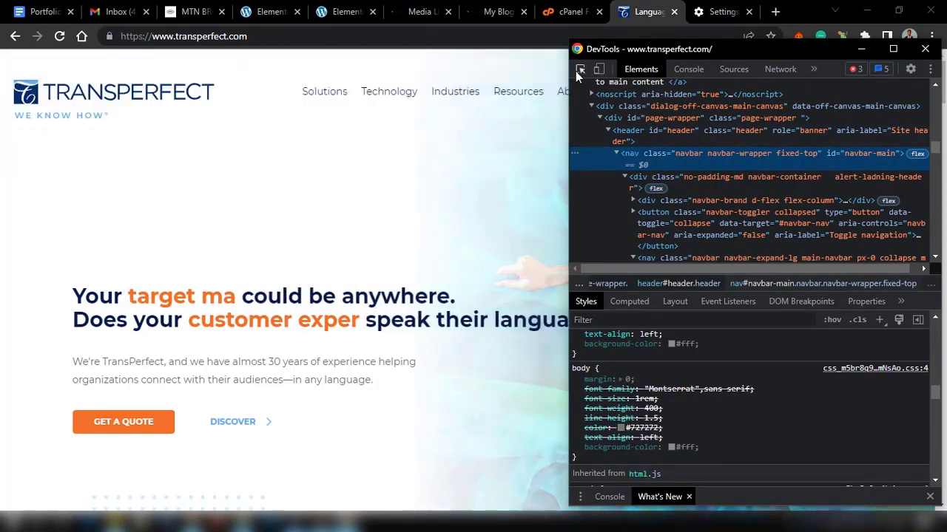
{"action": "left_click", "coordinate": [580, 69]}
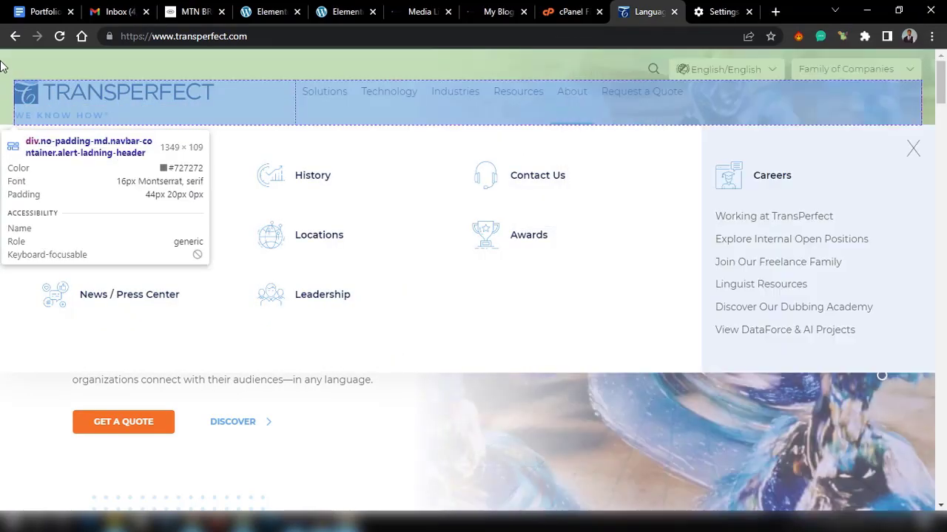
{"action": "left_click", "coordinate": [2, 67]}
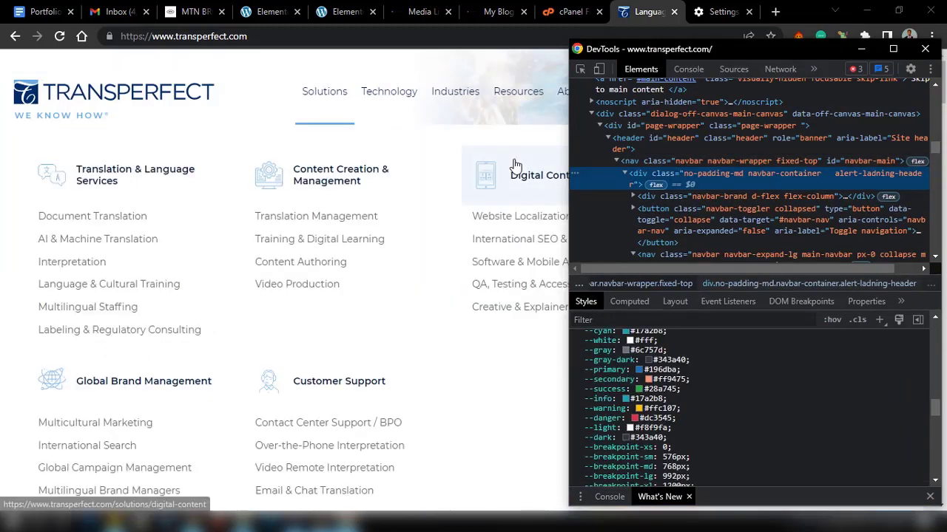
{"action": "left_click", "coordinate": [619, 161]}
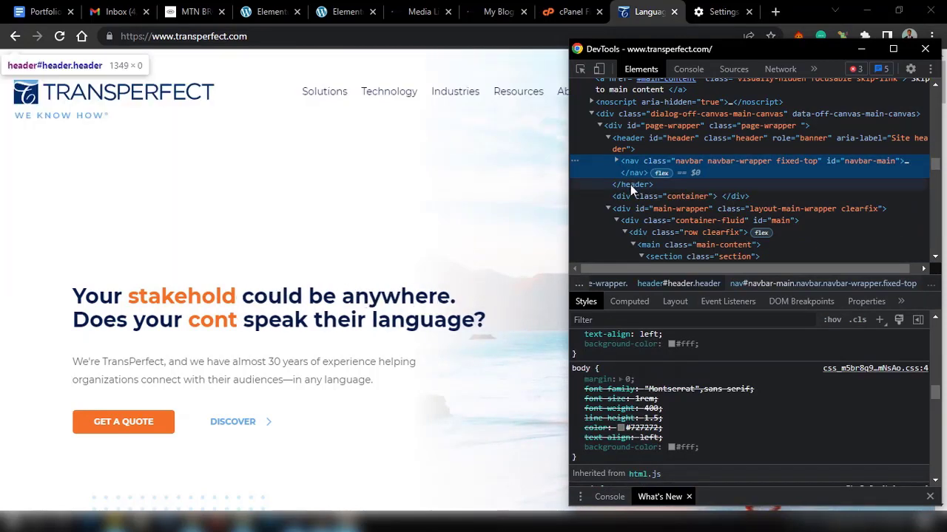
{"action": "left_click", "coordinate": [617, 161]}
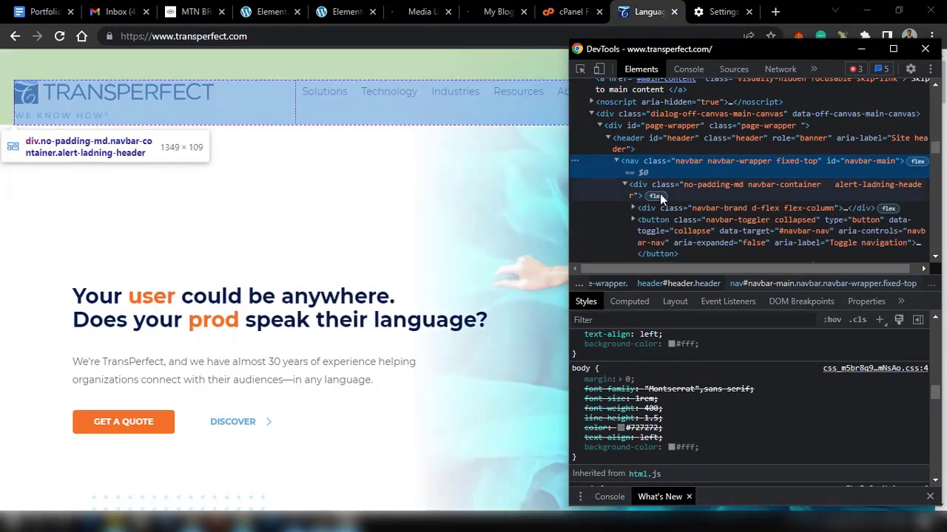
{"action": "left_click", "coordinate": [660, 194]}
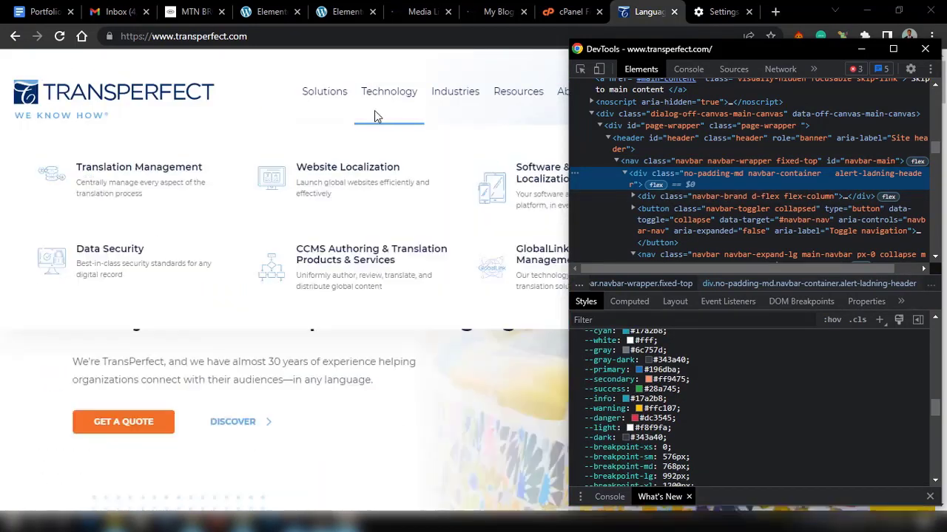
{"action": "mouse_move", "coordinate": [318, 107]}
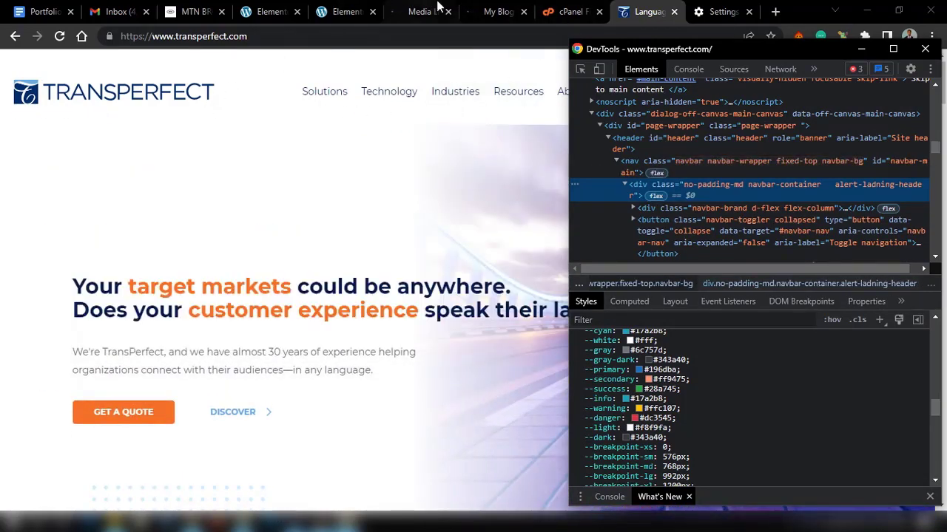
Reset the header section's top padding to 0 and check the spacing against the original site's menu
{"action": "left_click", "coordinate": [251, 13]}
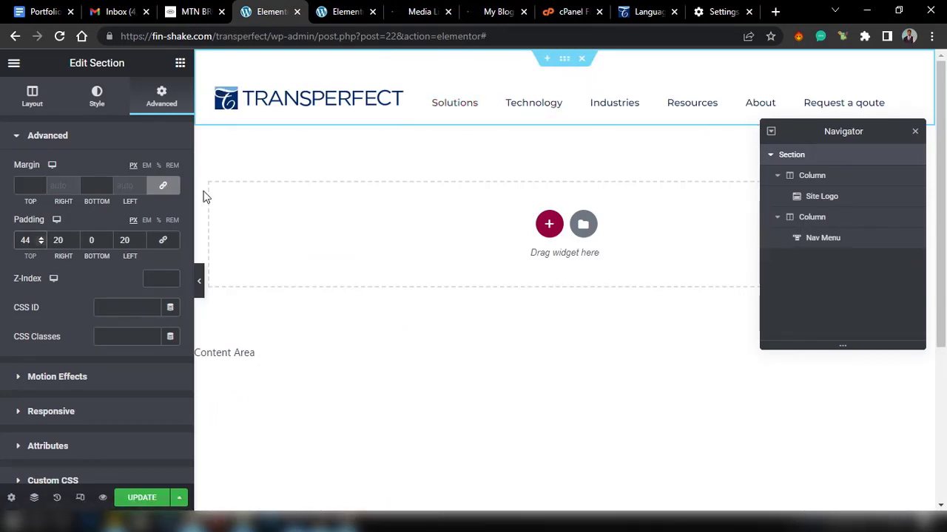
{"action": "key", "text": "BackSpace"}
{"action": "key", "text": "BackSpace"}
{"action": "type", "text": "0"}
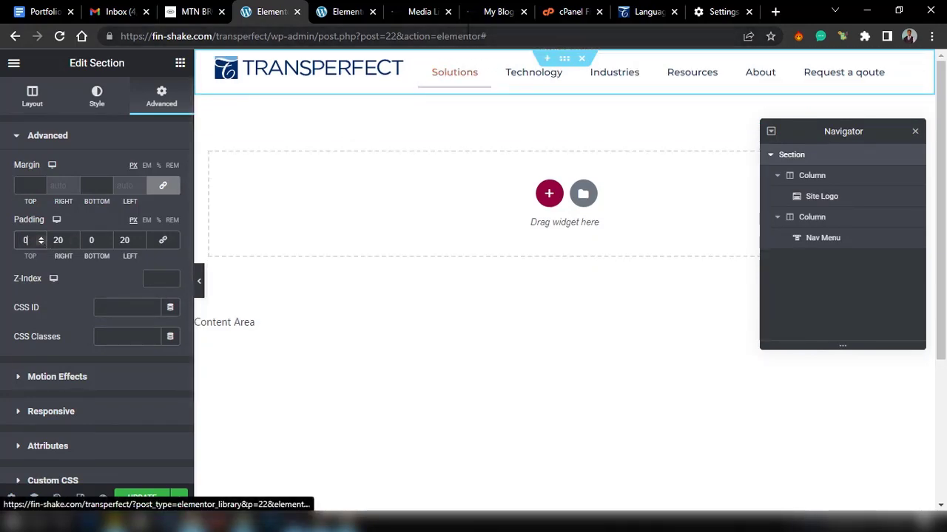
{"action": "left_click", "coordinate": [638, 10]}
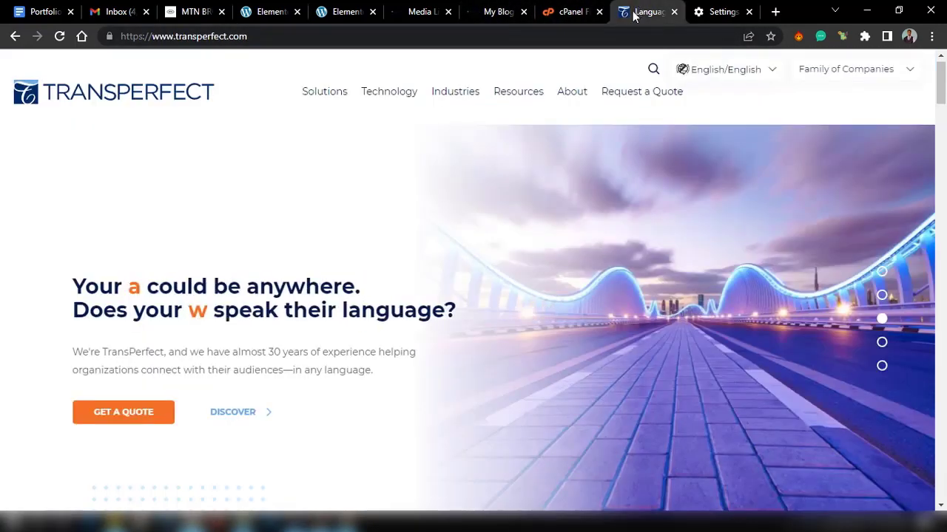
{"action": "mouse_move", "coordinate": [582, 112]}
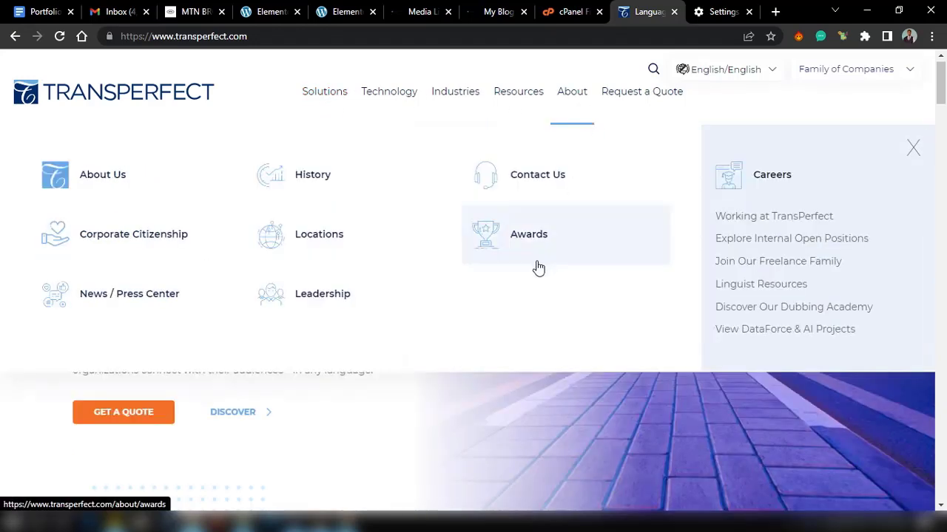
Try 44 px of top and bottom padding on the header's Nav Menu widget, and return its padding to 0
{"action": "mouse_move", "coordinate": [568, 99]}
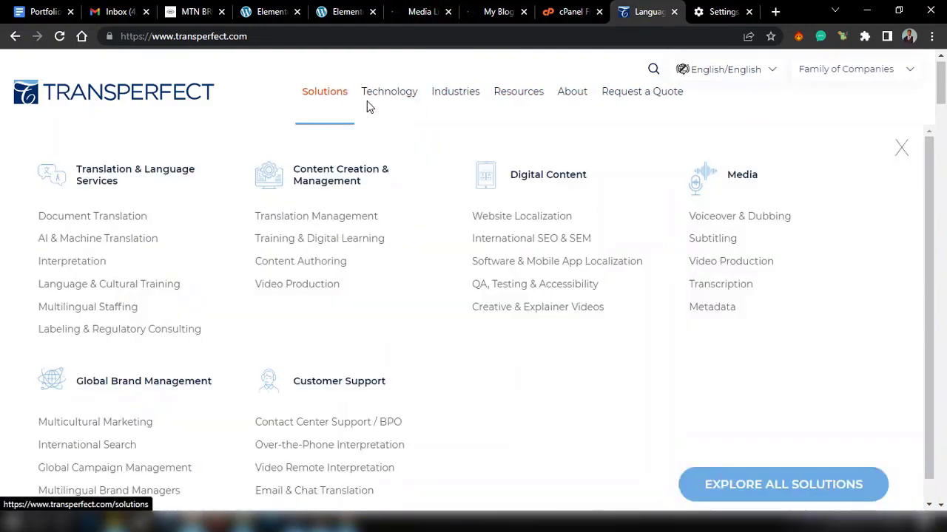
{"action": "mouse_move", "coordinate": [375, 100]}
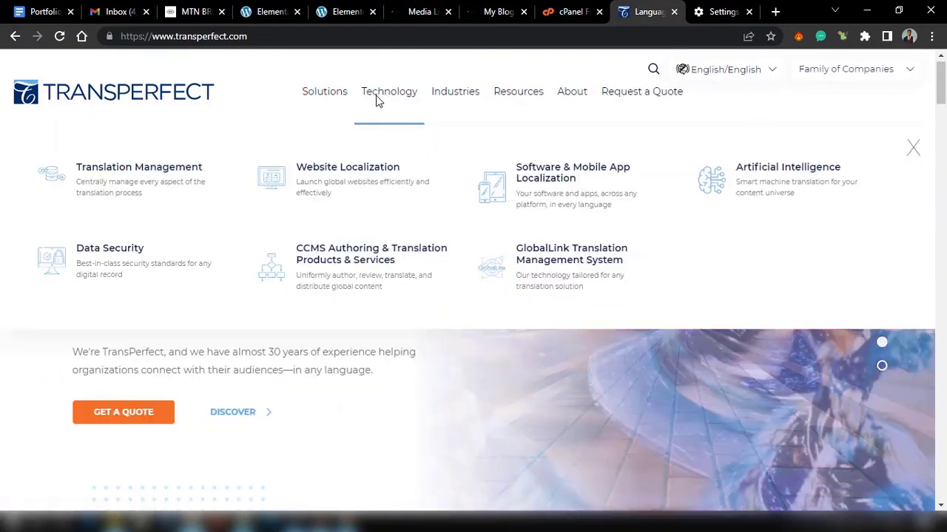
{"action": "left_click", "coordinate": [256, 9]}
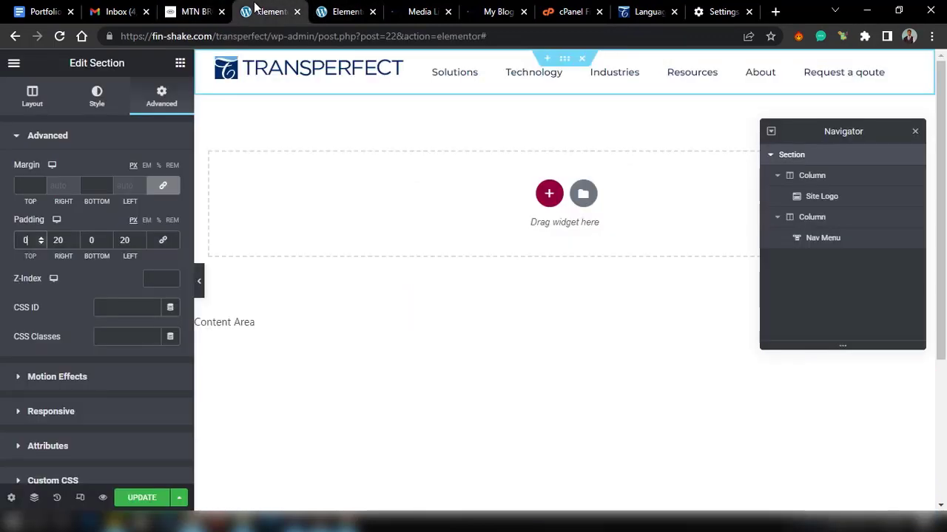
{"action": "left_click", "coordinate": [498, 81]}
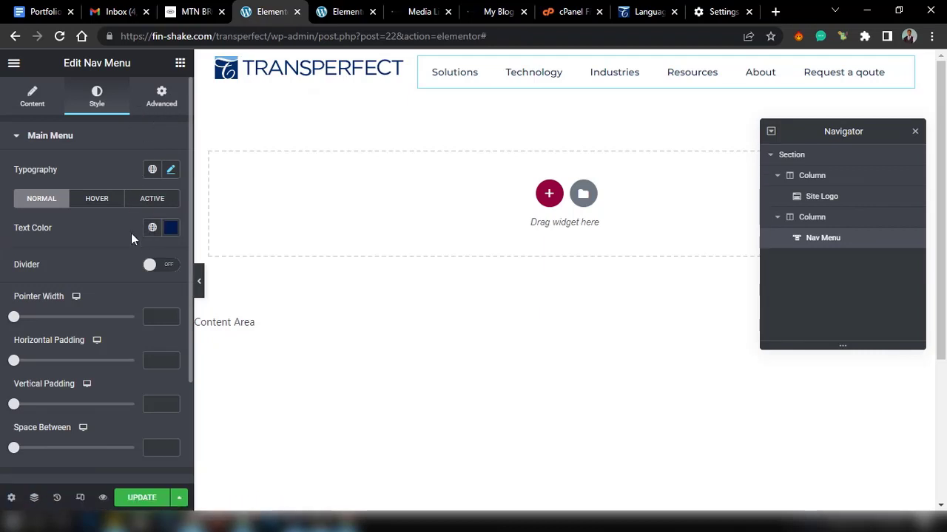
{"action": "left_click", "coordinate": [161, 98]}
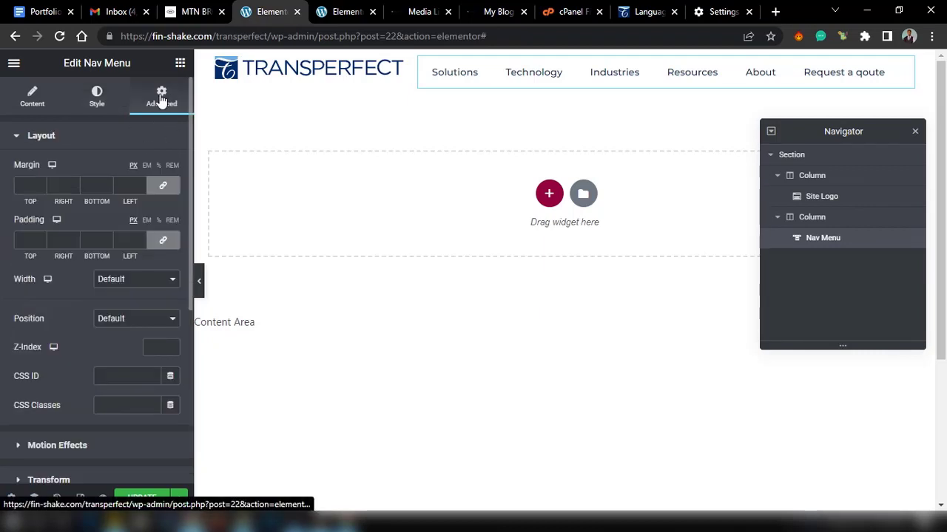
{"action": "left_click", "coordinate": [161, 244]}
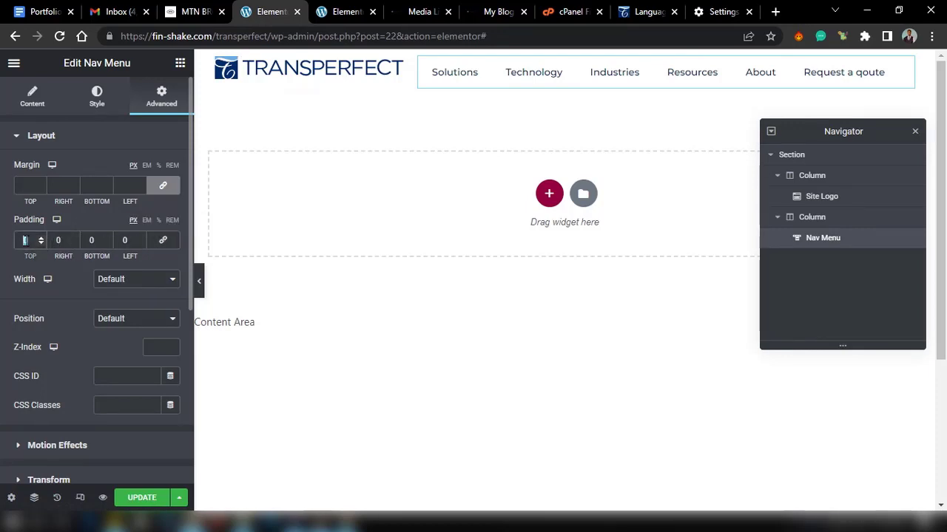
{"action": "type", "text": "41"}
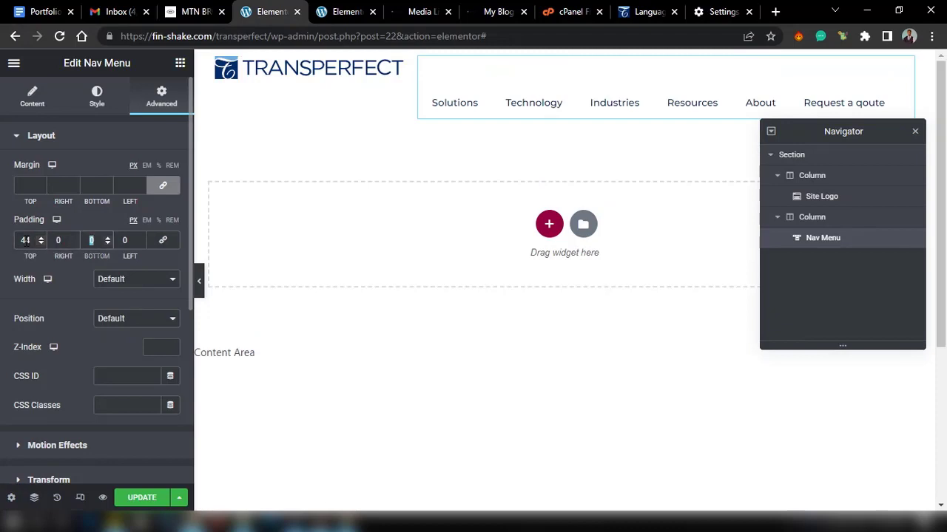
{"action": "type", "text": "44"}
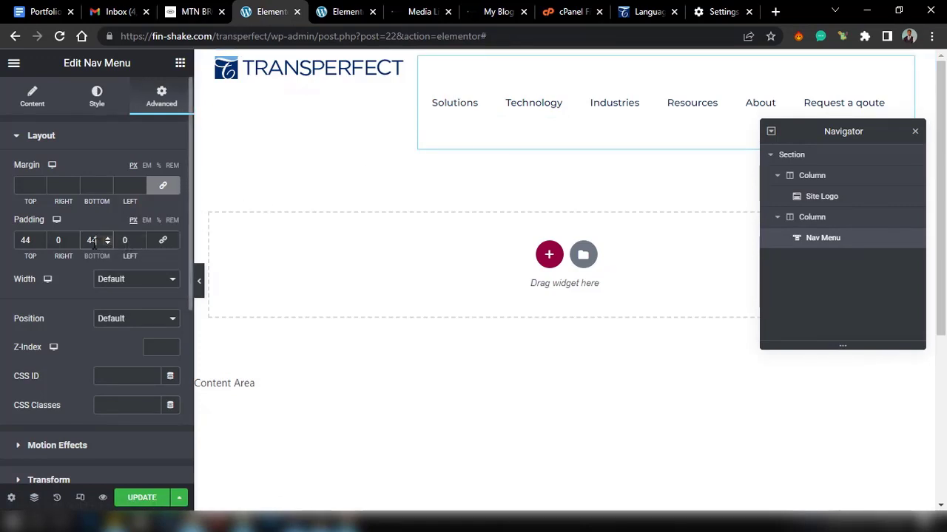
{"action": "key", "text": "BackSpace"}
{"action": "key", "text": "BackSpace"}
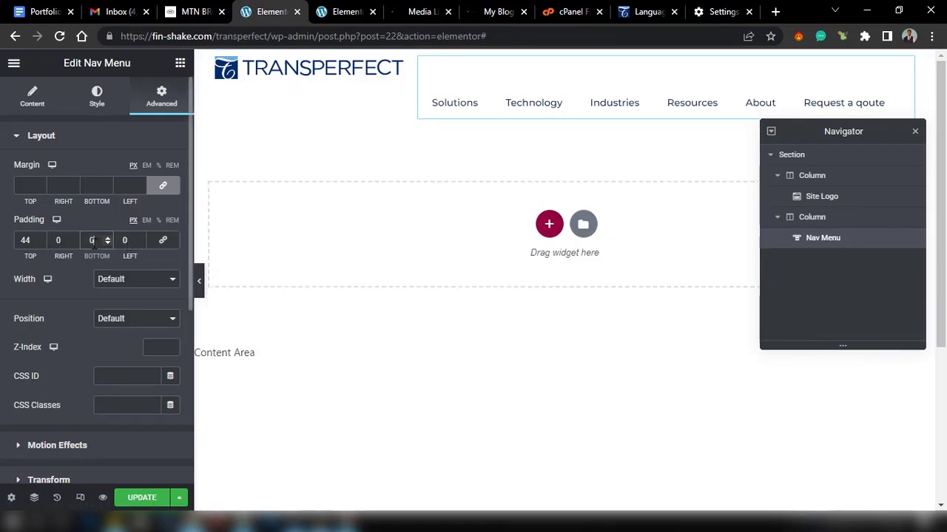
{"action": "left_click", "coordinate": [38, 238]}
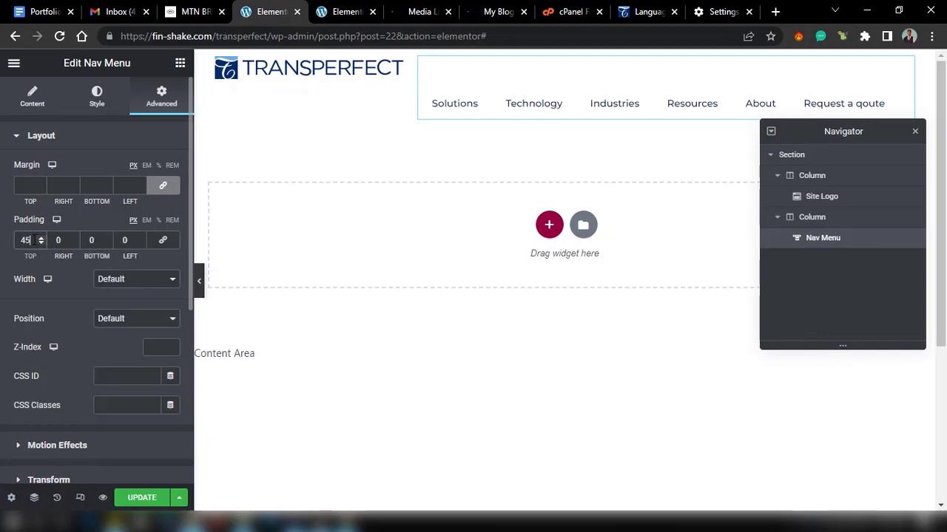
{"action": "key", "text": "BackSpace"}
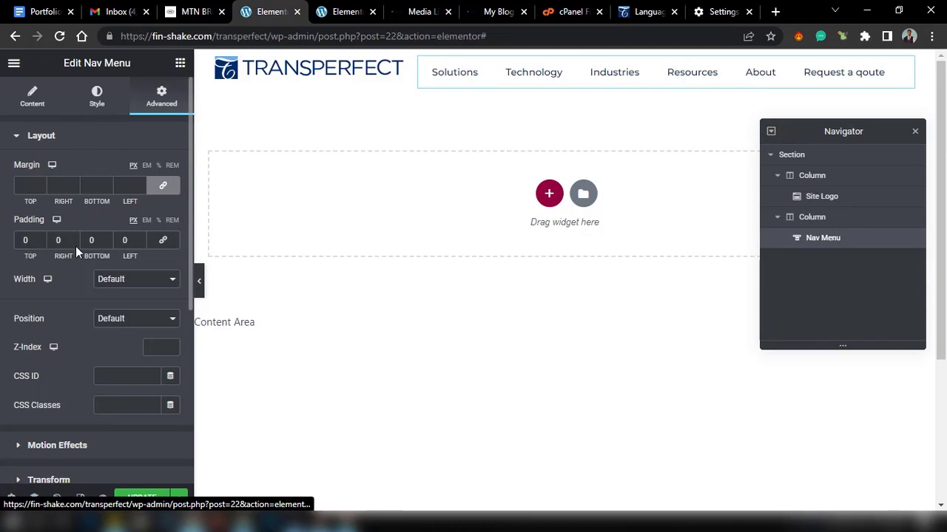
Try a space between of 13 and a horizontal padding of 5 on the navigation menu items, and clear both values
{"action": "left_click", "coordinate": [97, 96]}
{"action": "scroll", "coordinate": [74, 280], "scroll_direction": "down", "scroll_amount": 1}
{"action": "scroll", "coordinate": [61, 306], "scroll_direction": "down", "scroll_amount": 1}
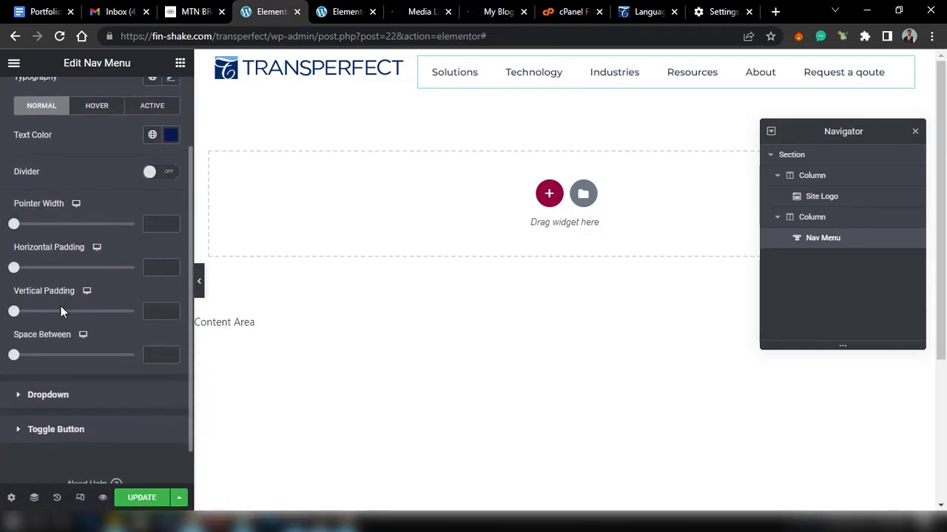
{"action": "scroll", "coordinate": [60, 306], "scroll_direction": "down", "scroll_amount": 1}
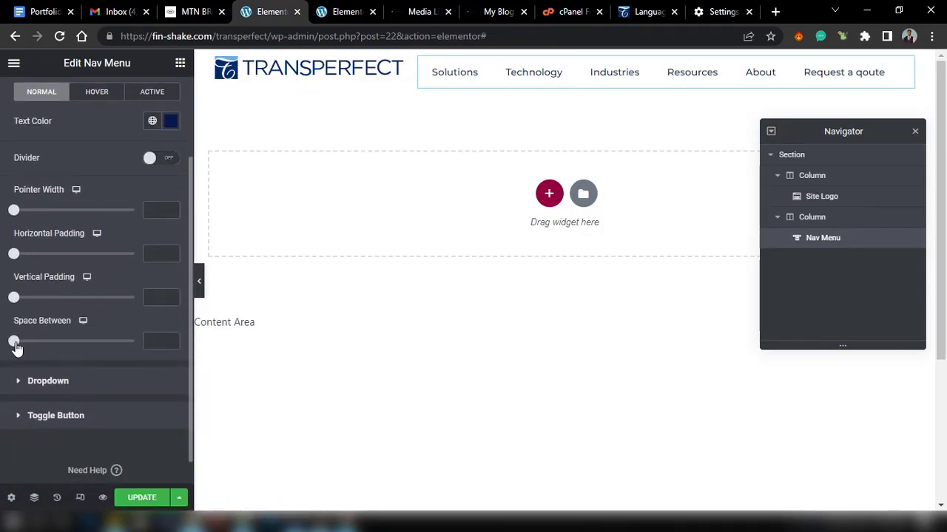
{"action": "left_click_drag", "start_coordinate": [22, 345], "coordinate": [29, 341]}
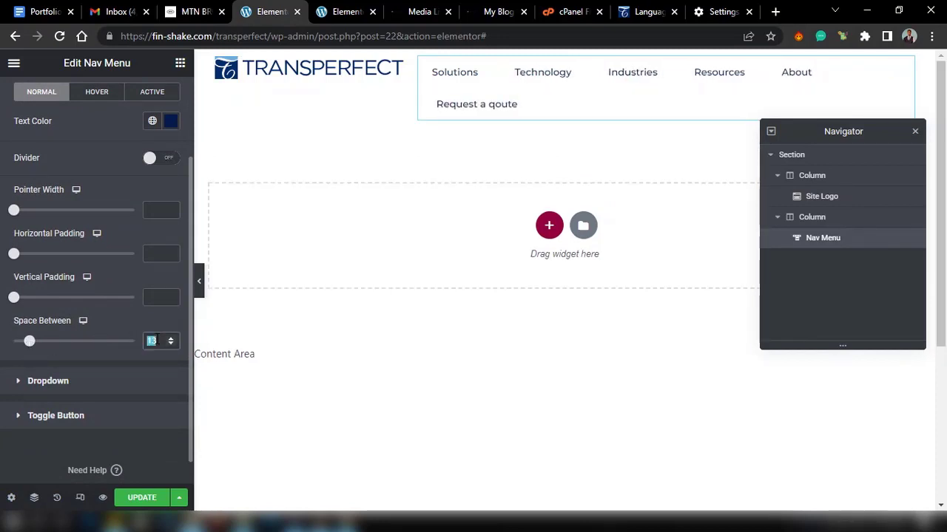
{"action": "key", "text": "BackSpace"}
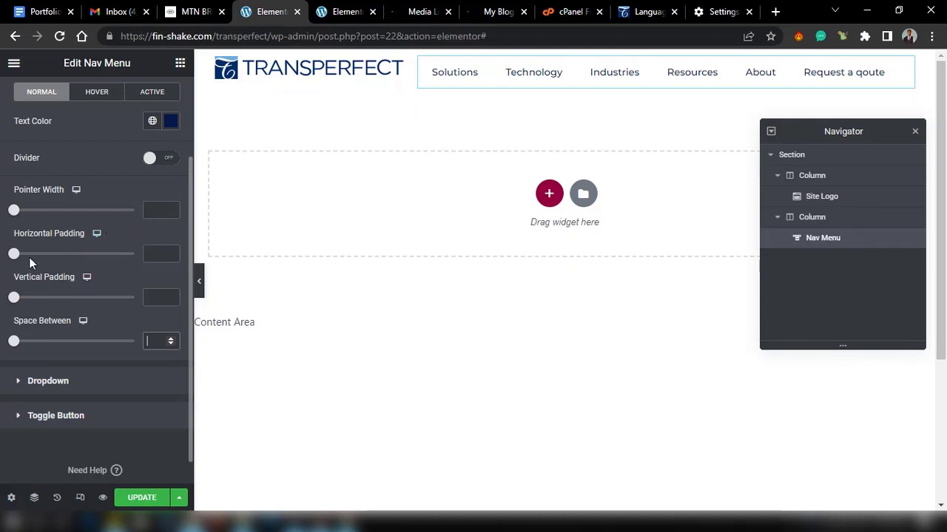
{"action": "left_click_drag", "start_coordinate": [22, 262], "coordinate": [27, 263]}
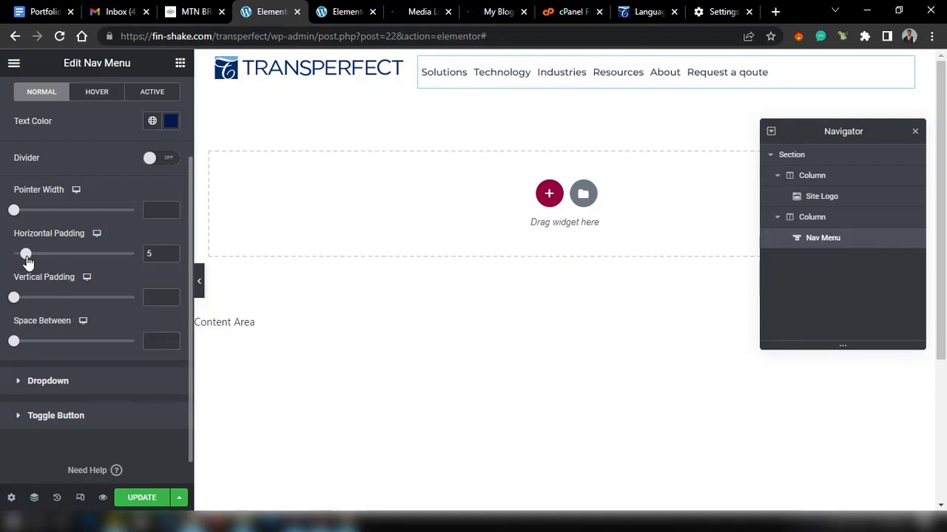
{"action": "left_click", "coordinate": [168, 258]}
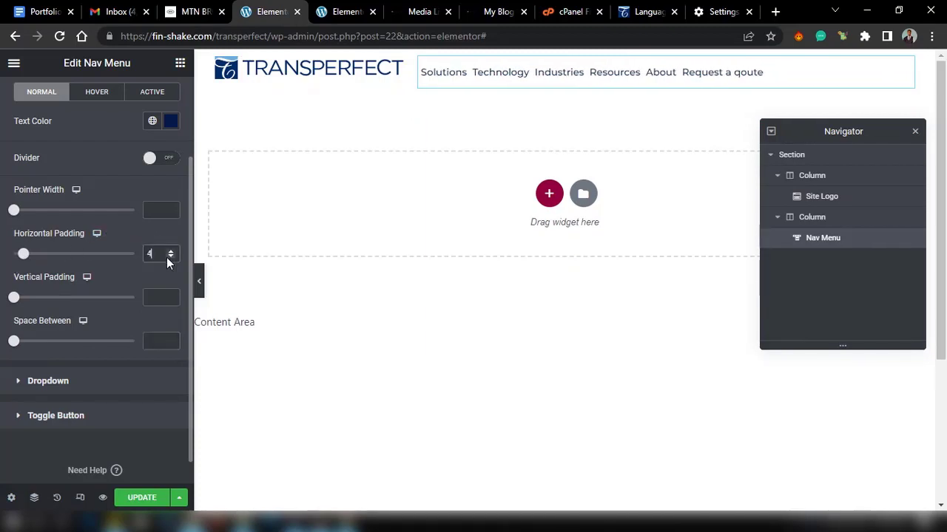
{"action": "key", "text": "BackSpace"}
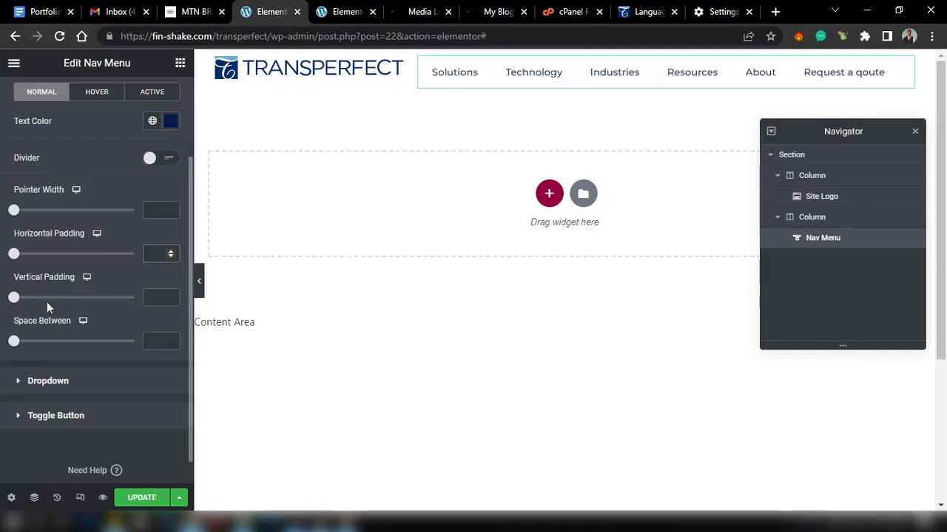
Set the navigation menu items' vertical padding to 35 and preview the header at full page width
{"action": "left_click_drag", "start_coordinate": [14, 298], "coordinate": [88, 305]}
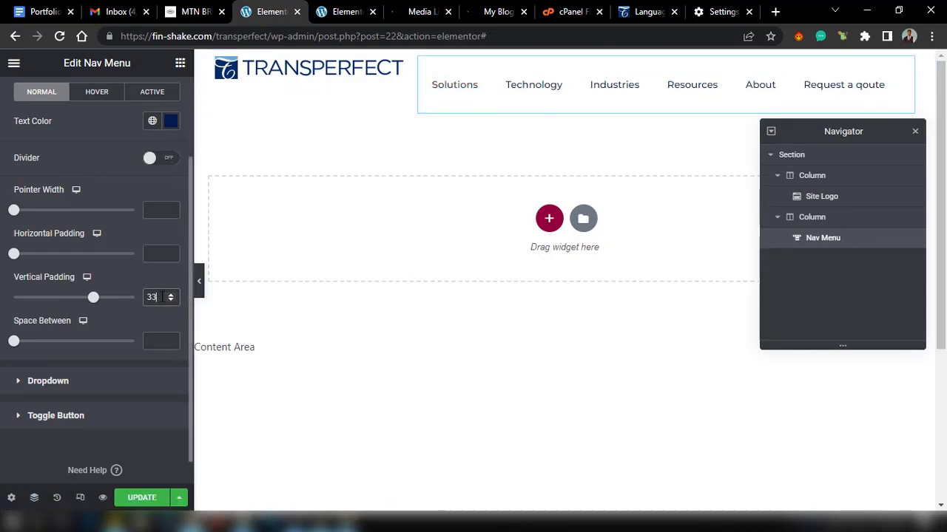
{"action": "key", "text": "Up"}
{"action": "key", "text": "Up"}
{"action": "key", "text": "Up"}
{"action": "key", "text": "Up"}
{"action": "key", "text": "Up"}
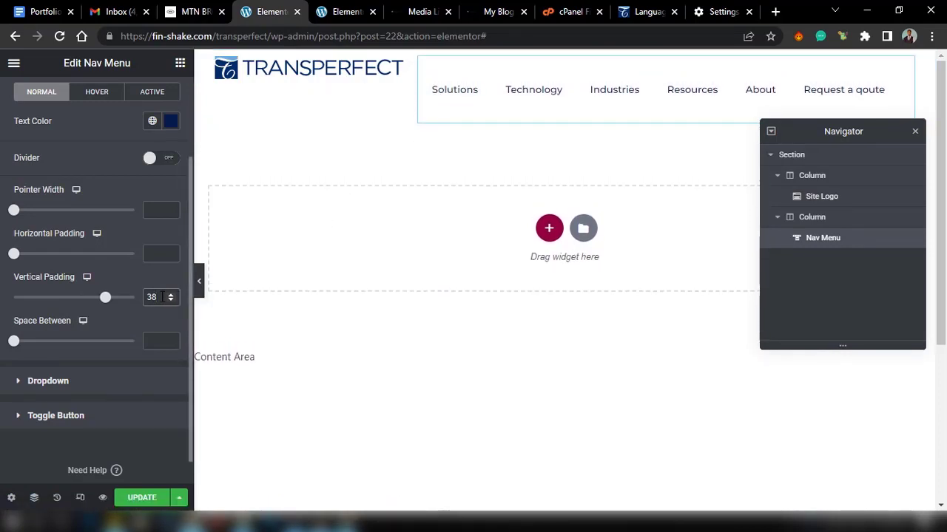
{"action": "key", "text": "Down"}
{"action": "key", "text": "Down"}
{"action": "key", "text": "Down"}
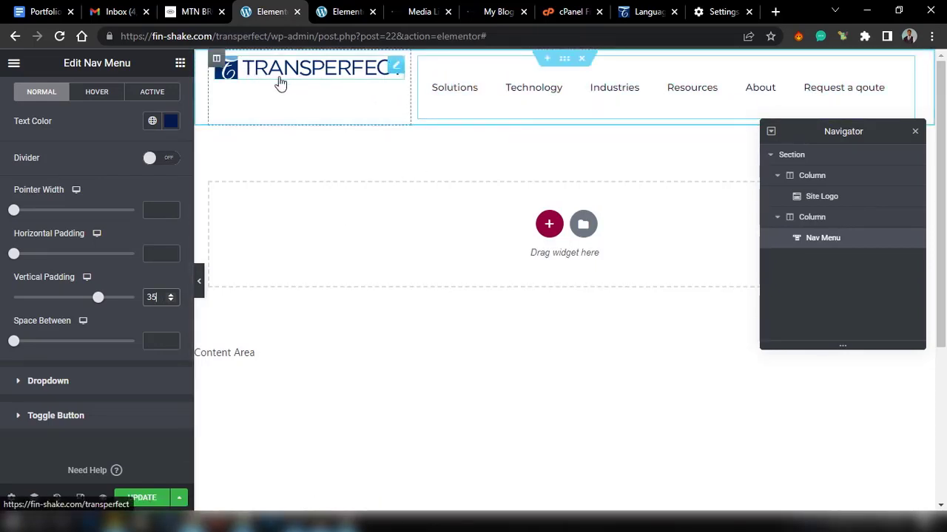
{"action": "left_click", "coordinate": [202, 287]}
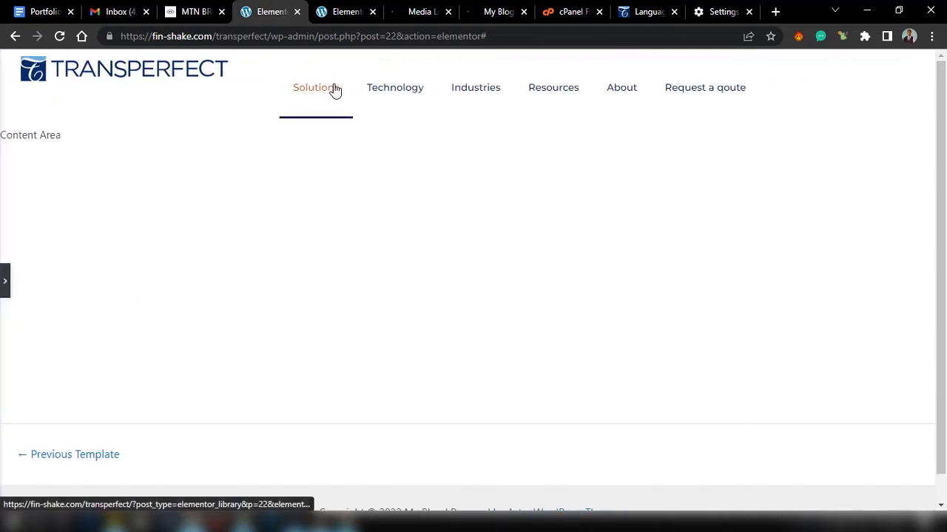
{"action": "left_click", "coordinate": [5, 281]}
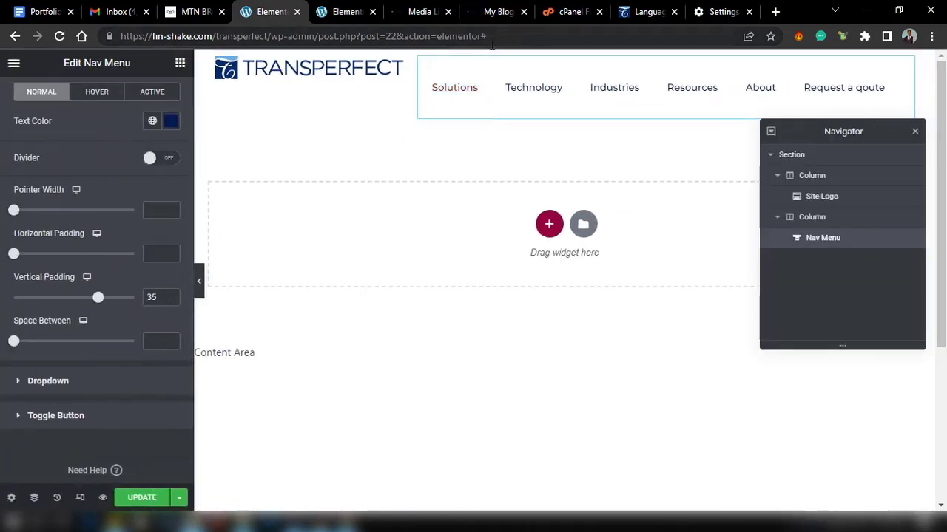
Set the header section's vertical alignment to Middle and preview the header at full page width
{"action": "left_click", "coordinate": [568, 61]}
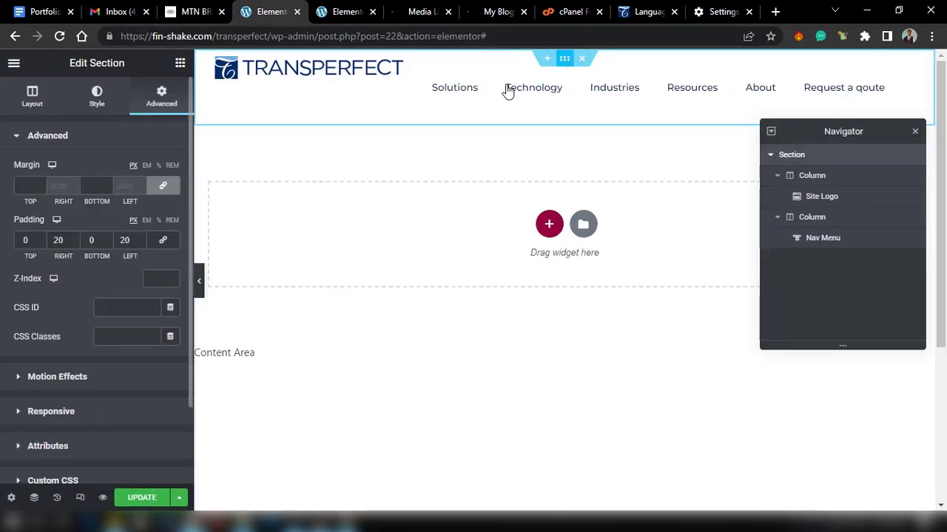
{"action": "scroll", "coordinate": [30, 267], "scroll_direction": "down", "scroll_amount": 1}
{"action": "scroll", "coordinate": [49, 224], "scroll_direction": "up", "scroll_amount": 2}
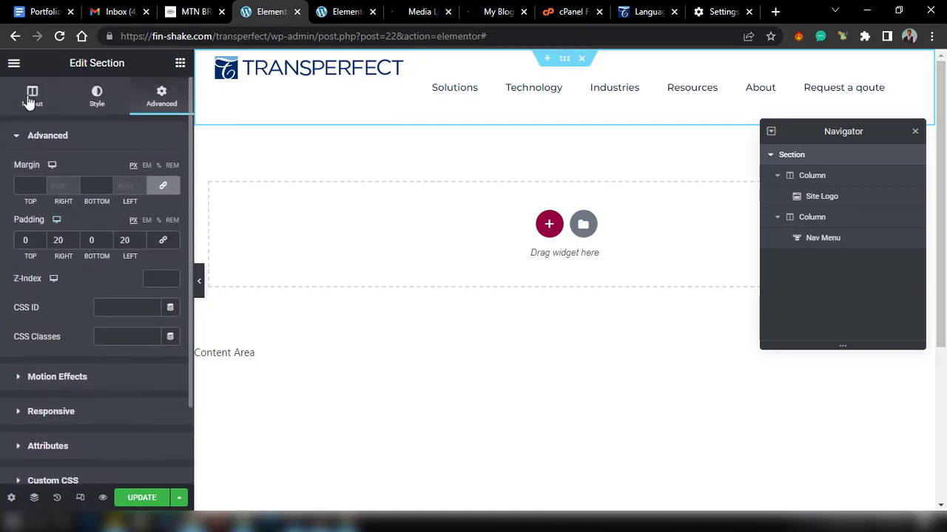
{"action": "left_click", "coordinate": [32, 97]}
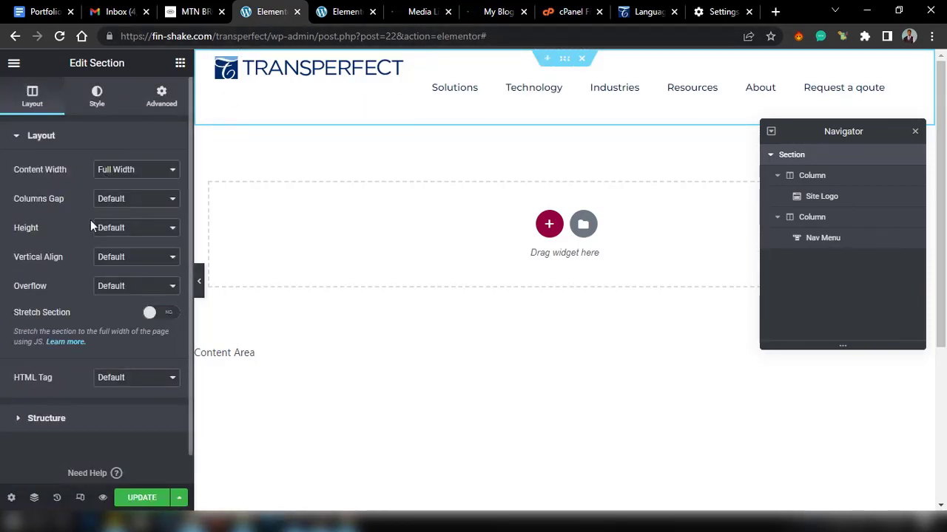
{"action": "left_click", "coordinate": [110, 258]}
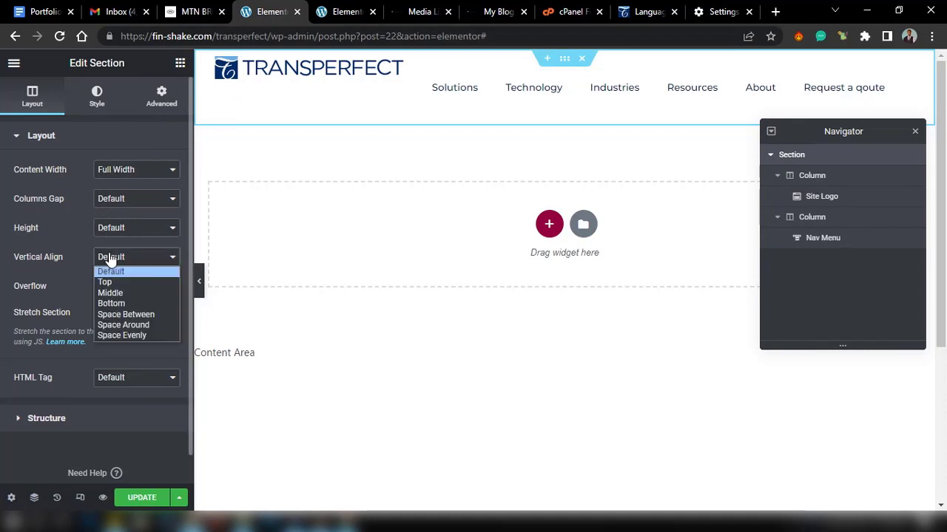
{"action": "left_click", "coordinate": [110, 293]}
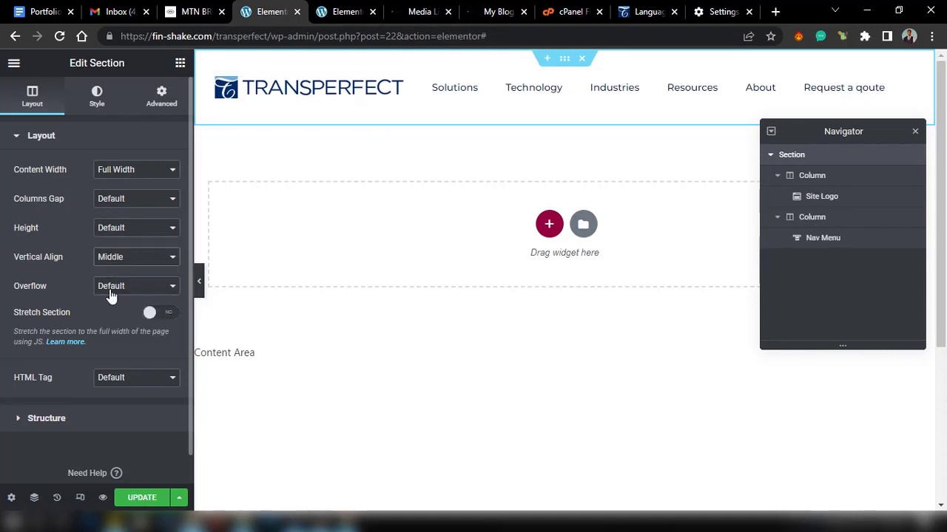
{"action": "left_click", "coordinate": [198, 281]}
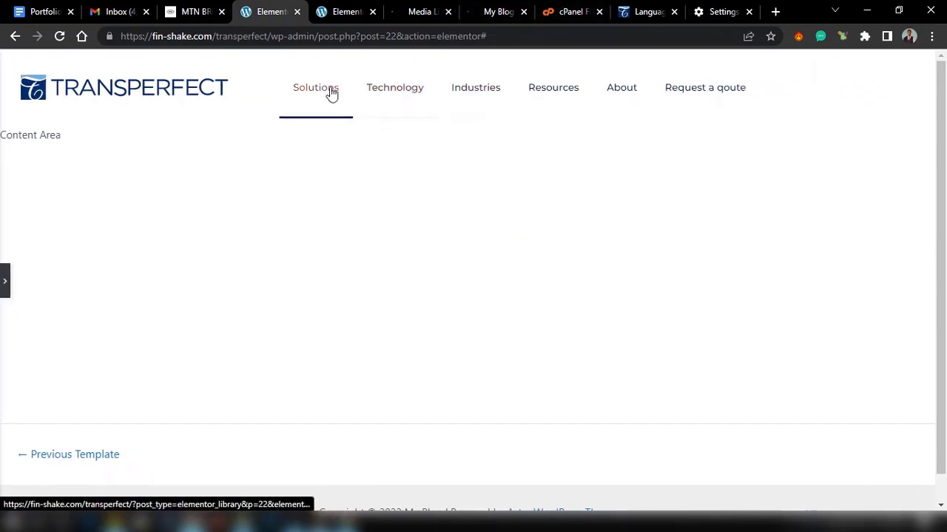
Examine how the header on the original TransPerfect site looks and behaves while the page scrolls
{"action": "left_click", "coordinate": [645, 12]}
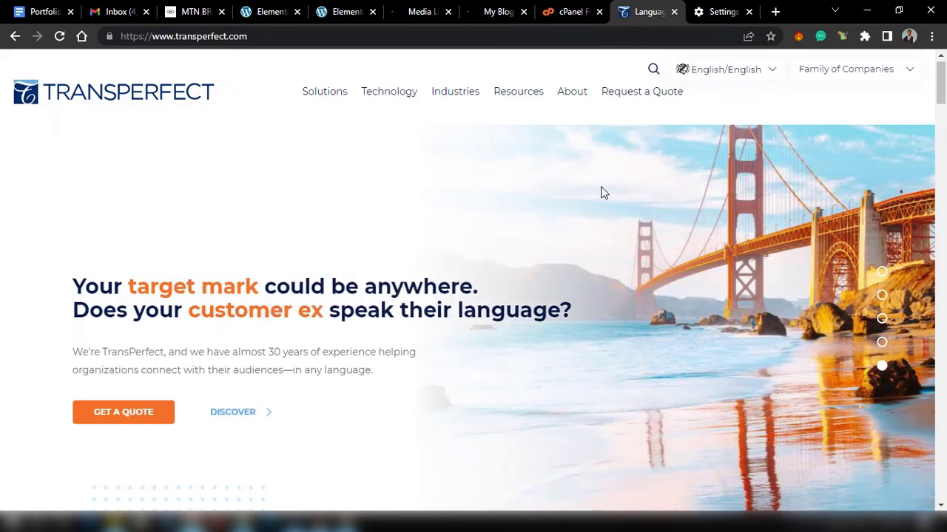
{"action": "scroll", "coordinate": [602, 190], "scroll_direction": "down", "scroll_amount": 2}
{"action": "scroll", "coordinate": [602, 192], "scroll_direction": "up", "scroll_amount": 2}
{"action": "scroll", "coordinate": [602, 192], "scroll_direction": "down", "scroll_amount": 4}
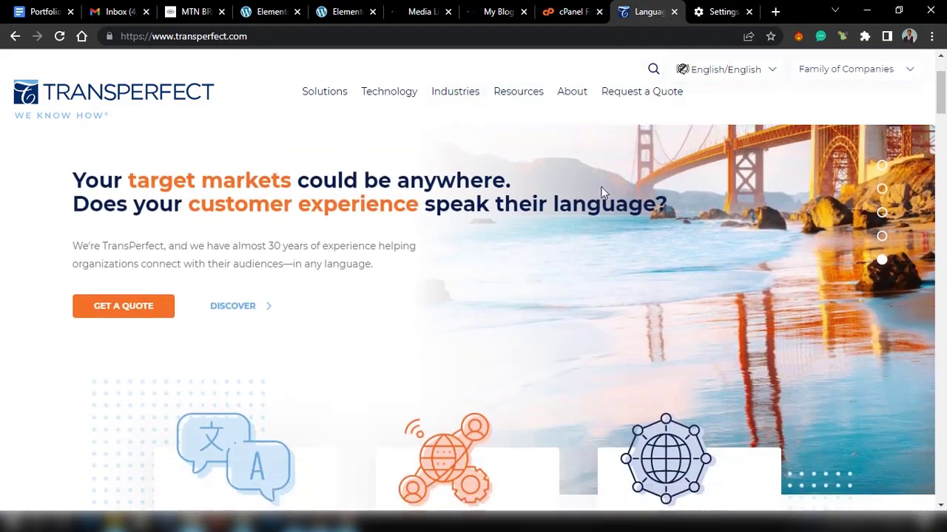
{"action": "scroll", "coordinate": [602, 193], "scroll_direction": "up", "scroll_amount": 4}
{"action": "scroll", "coordinate": [602, 192], "scroll_direction": "down", "scroll_amount": 5}
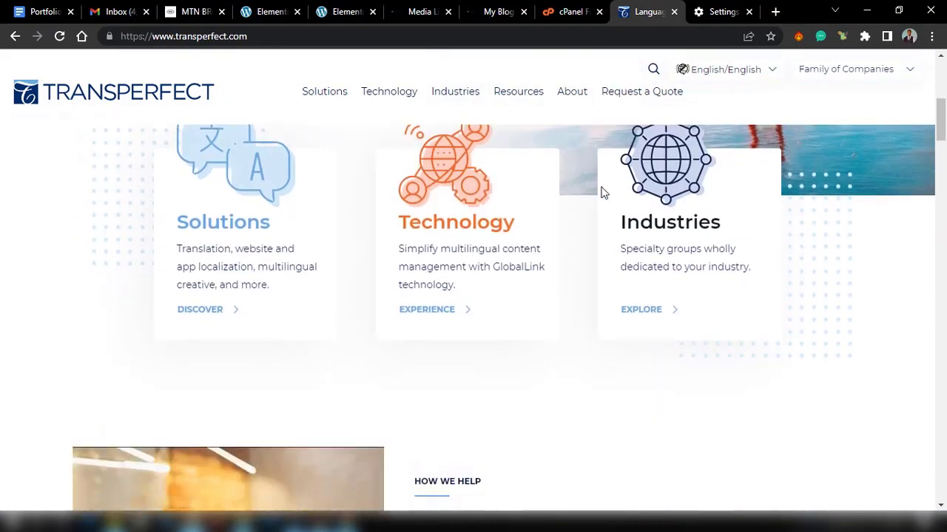
{"action": "scroll", "coordinate": [602, 192], "scroll_direction": "up", "scroll_amount": 5}
{"action": "scroll", "coordinate": [602, 193], "scroll_direction": "down", "scroll_amount": 4}
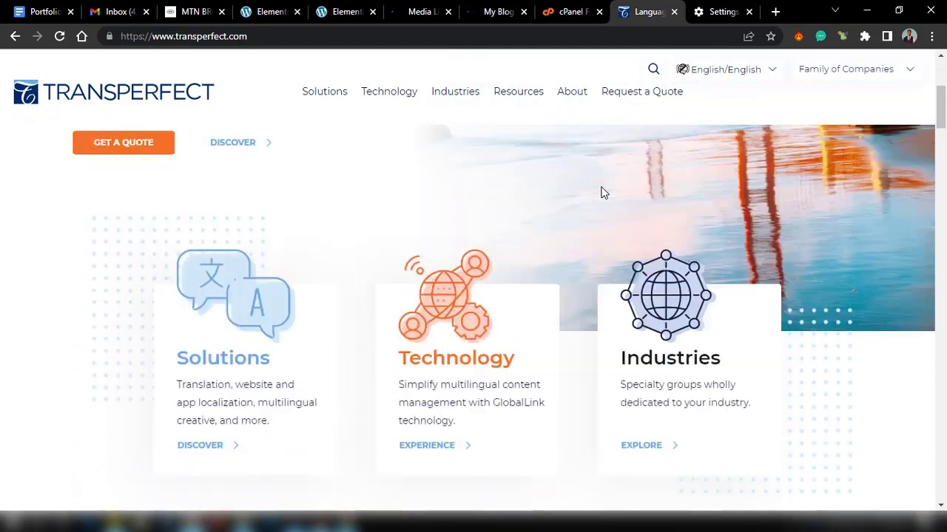
{"action": "scroll", "coordinate": [602, 192], "scroll_direction": "up", "scroll_amount": 4}
{"action": "scroll", "coordinate": [602, 192], "scroll_direction": "down", "scroll_amount": 8}
{"action": "scroll", "coordinate": [602, 192], "scroll_direction": "up", "scroll_amount": 8}
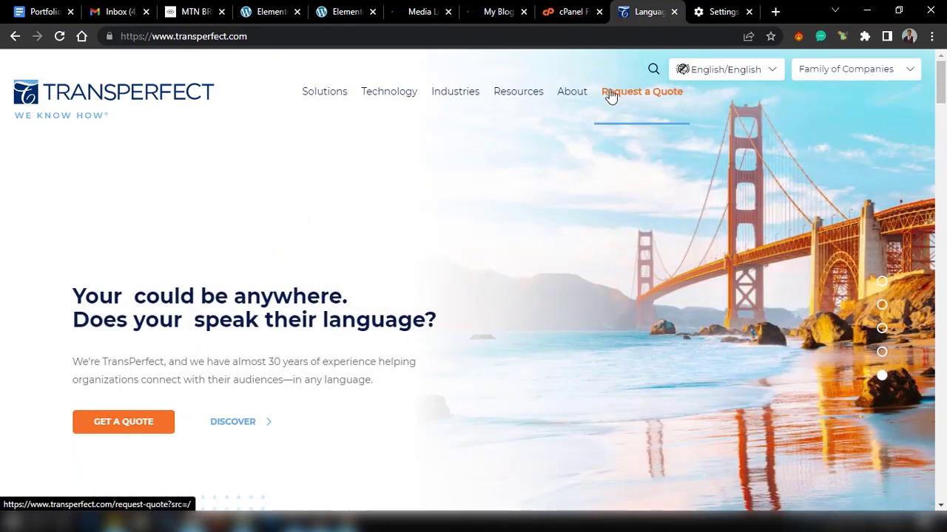
{"action": "left_click", "coordinate": [710, 12]}
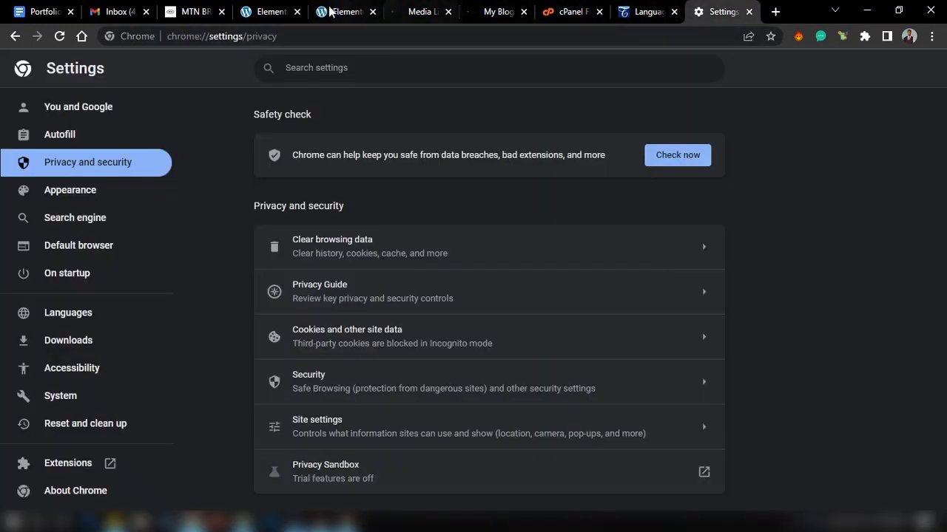
In the header template, give the header section a classic background colour with its opacity reduced to fully transparent, and save the template
{"action": "left_click", "coordinate": [268, 12]}
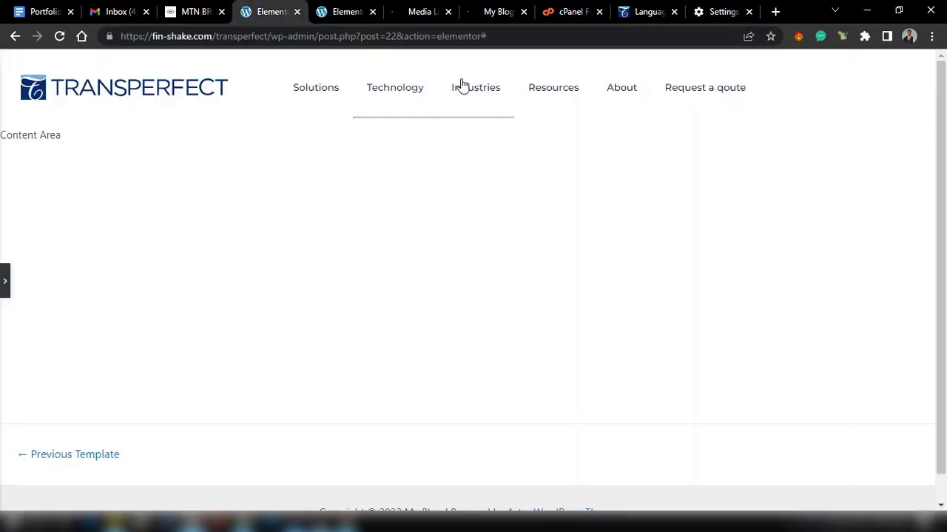
{"action": "left_click", "coordinate": [5, 289]}
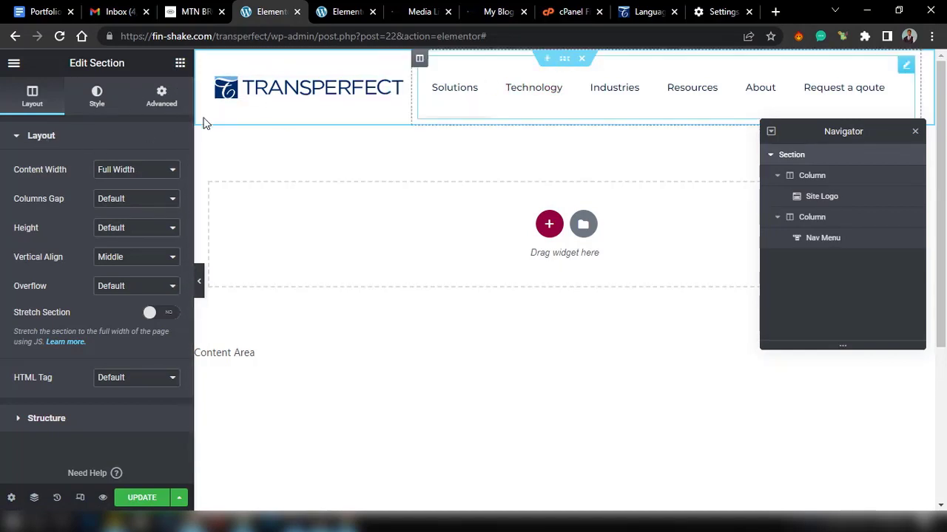
{"action": "left_click", "coordinate": [90, 100]}
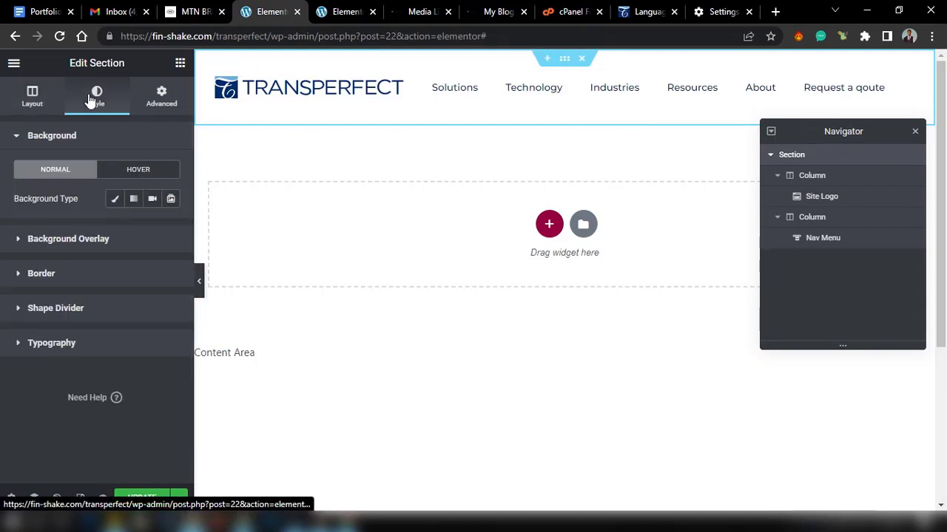
{"action": "left_click", "coordinate": [115, 202]}
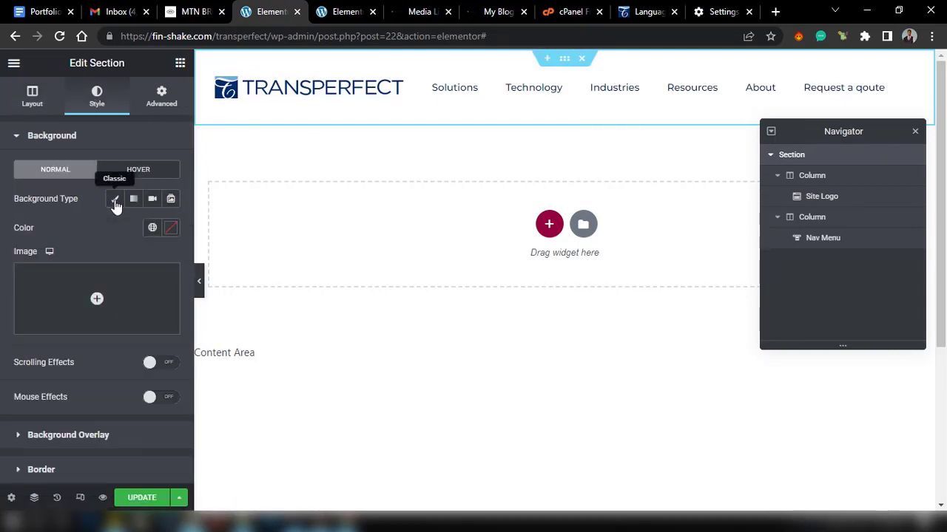
{"action": "left_click", "coordinate": [170, 230]}
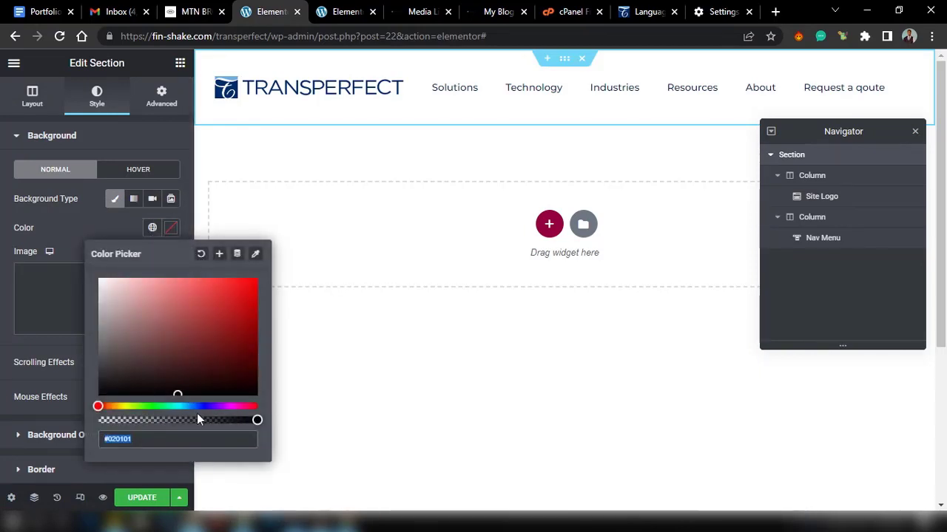
{"action": "left_click_drag", "start_coordinate": [191, 422], "coordinate": [100, 421]}
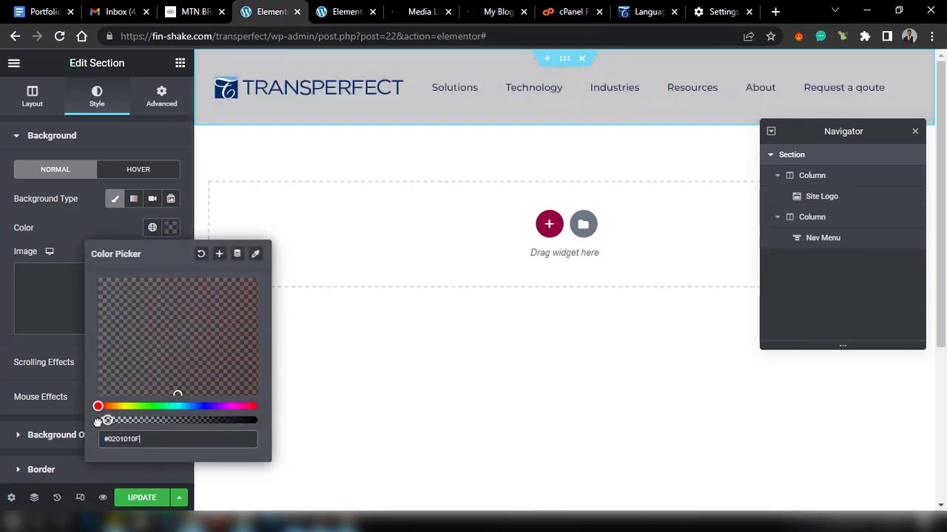
{"action": "left_click", "coordinate": [22, 412]}
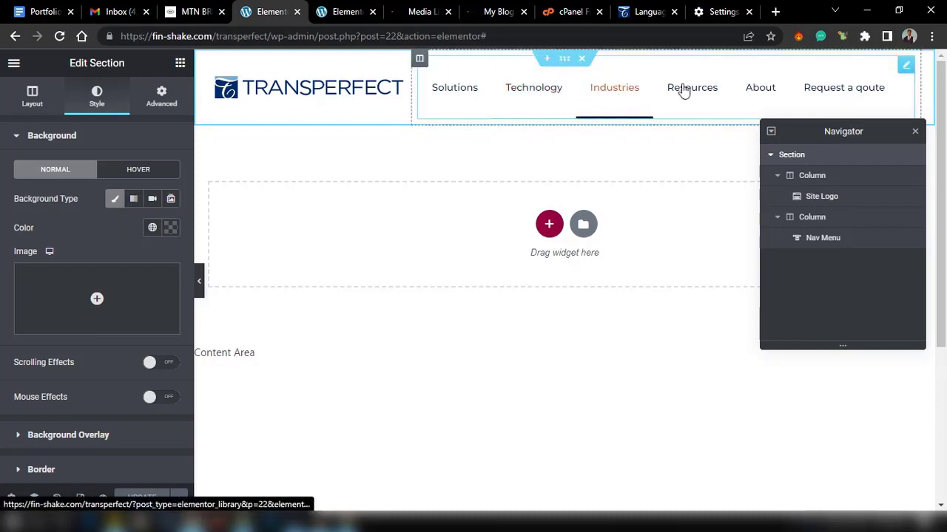
Compare how the header scrolls in the template with the header on the original TransPerfect site
{"action": "scroll", "coordinate": [536, 125], "scroll_direction": "down", "scroll_amount": 1}
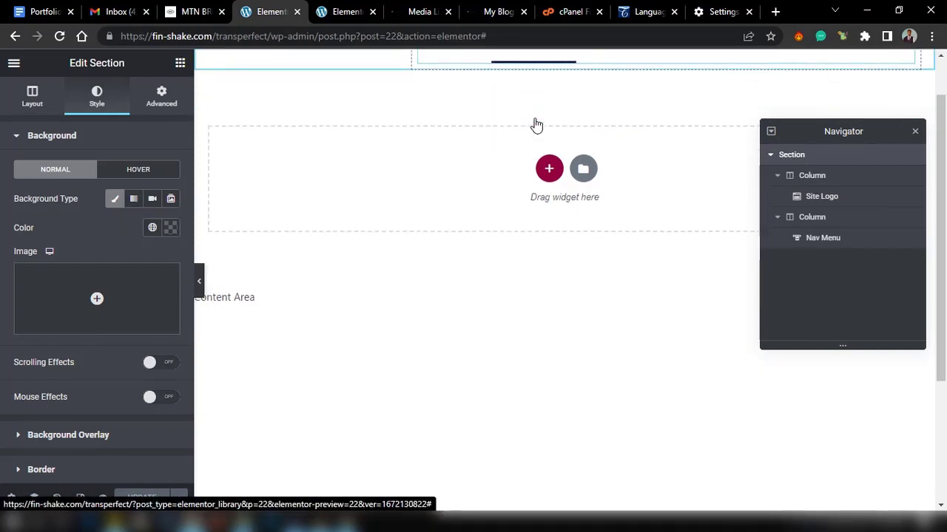
{"action": "scroll", "coordinate": [537, 126], "scroll_direction": "up", "scroll_amount": 1}
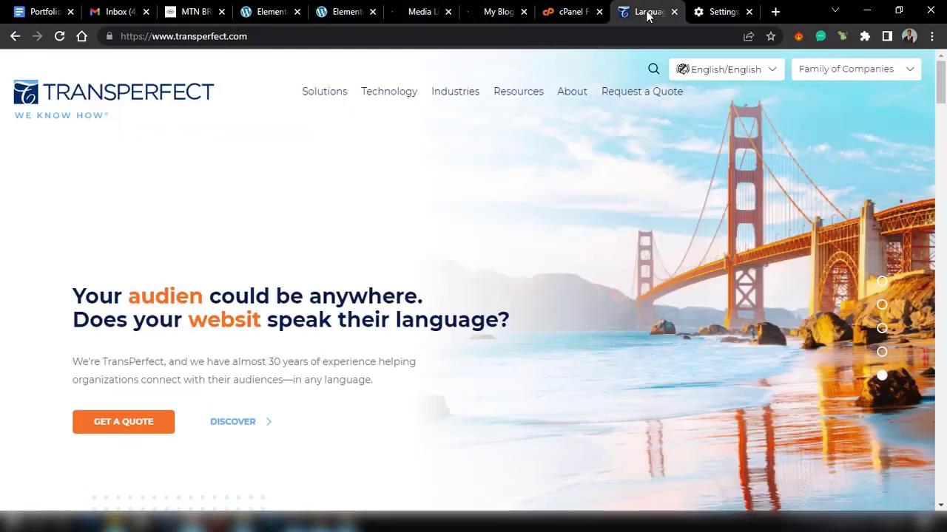
{"action": "left_click", "coordinate": [646, 12]}
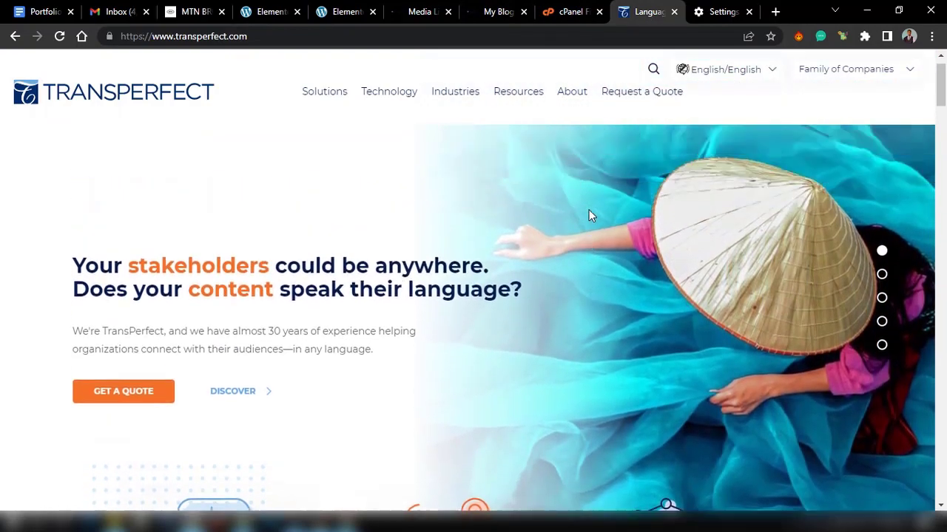
{"action": "scroll", "coordinate": [589, 209], "scroll_direction": "down", "scroll_amount": 2}
{"action": "scroll", "coordinate": [588, 209], "scroll_direction": "up", "scroll_amount": 2}
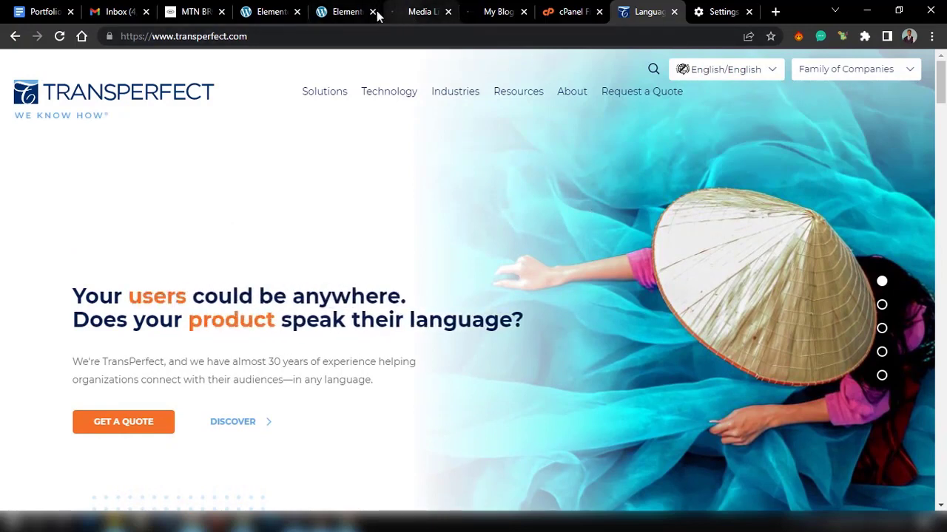
Open the site's Home page for editing with Elementor in a new browser tab
{"action": "left_click", "coordinate": [325, 12]}
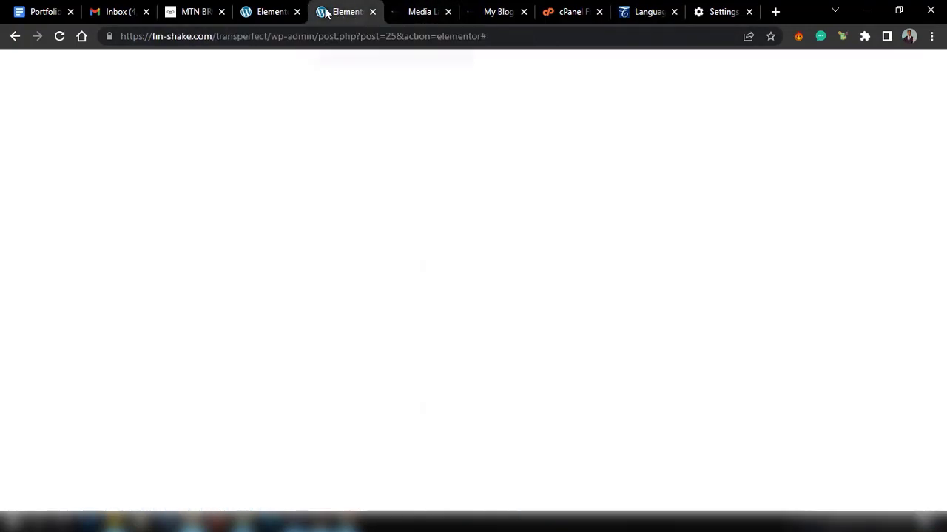
{"action": "left_click", "coordinate": [412, 9]}
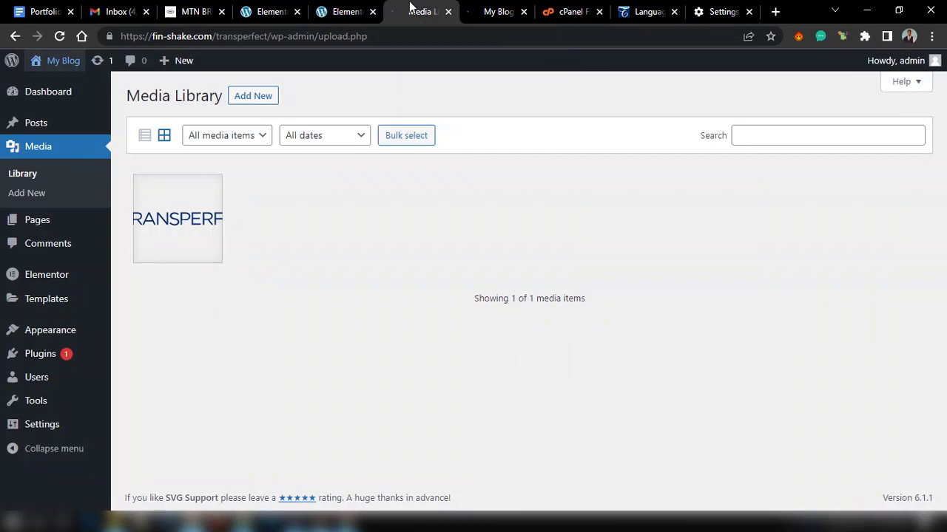
{"action": "left_click", "coordinate": [51, 227]}
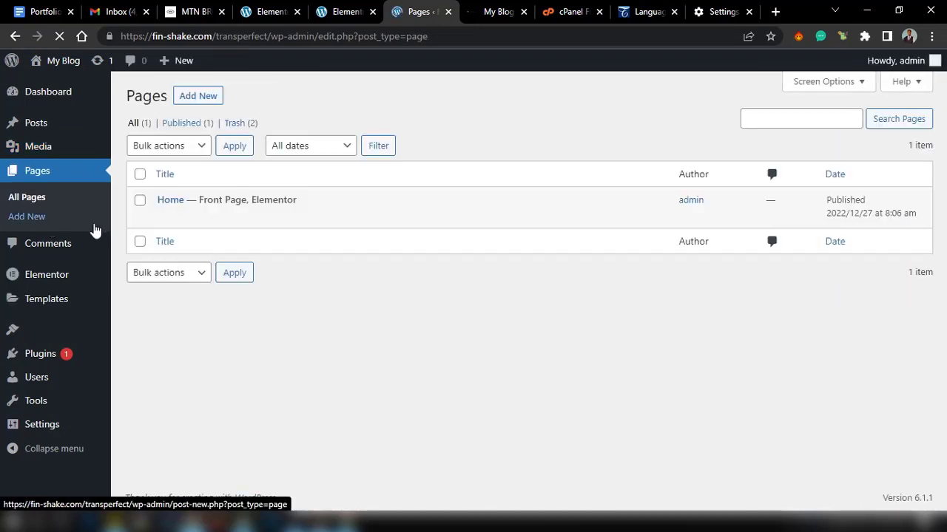
{"action": "right_click", "coordinate": [301, 219]}
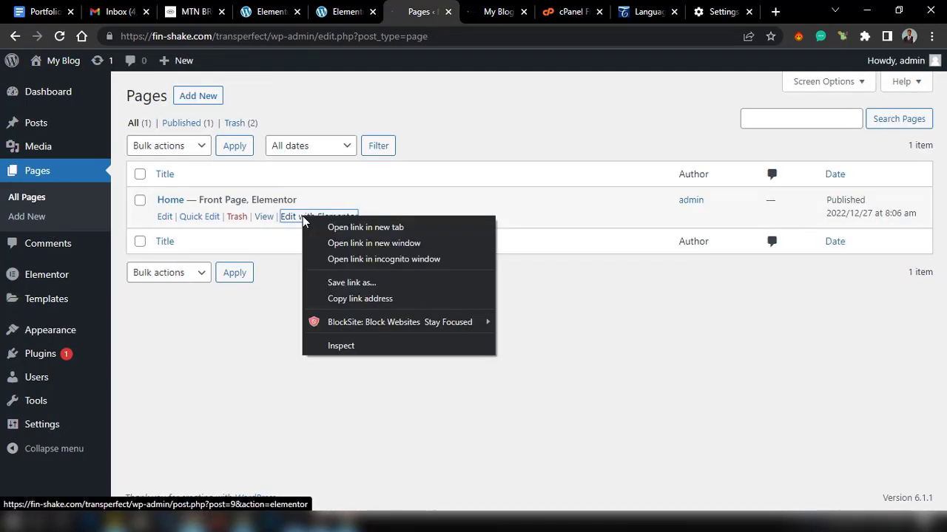
{"action": "left_click", "coordinate": [371, 228]}
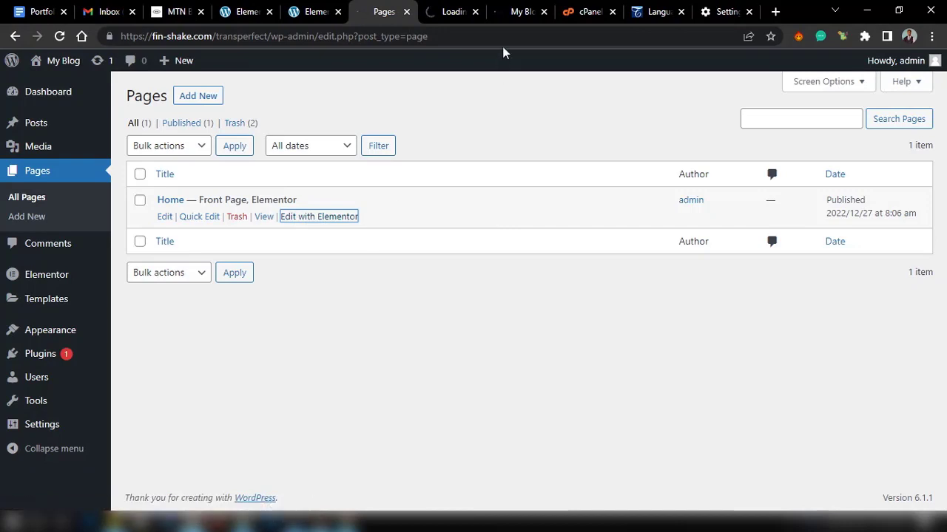
{"action": "left_click", "coordinate": [453, 9]}
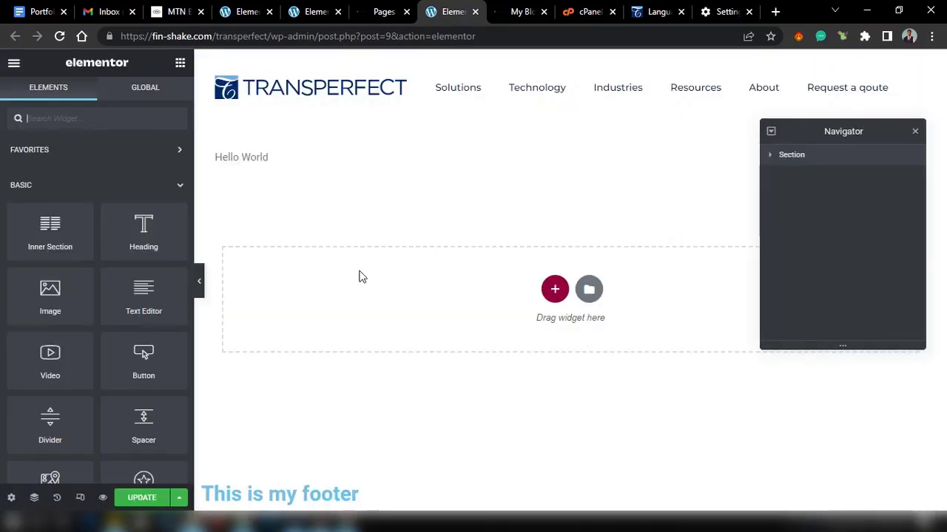
Delete the "Hello World" section from the Home page and preview the page at full width
{"action": "mouse_move", "coordinate": [333, 154]}
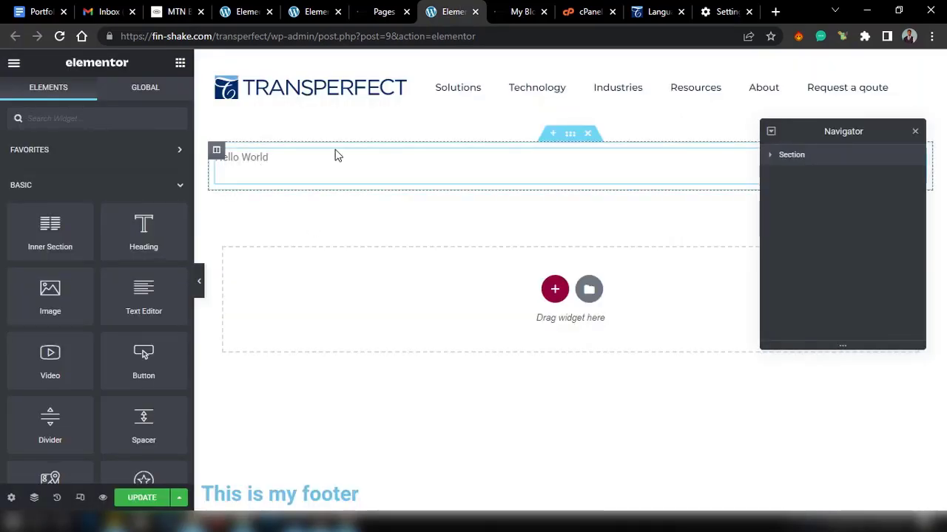
{"action": "left_click", "coordinate": [589, 142]}
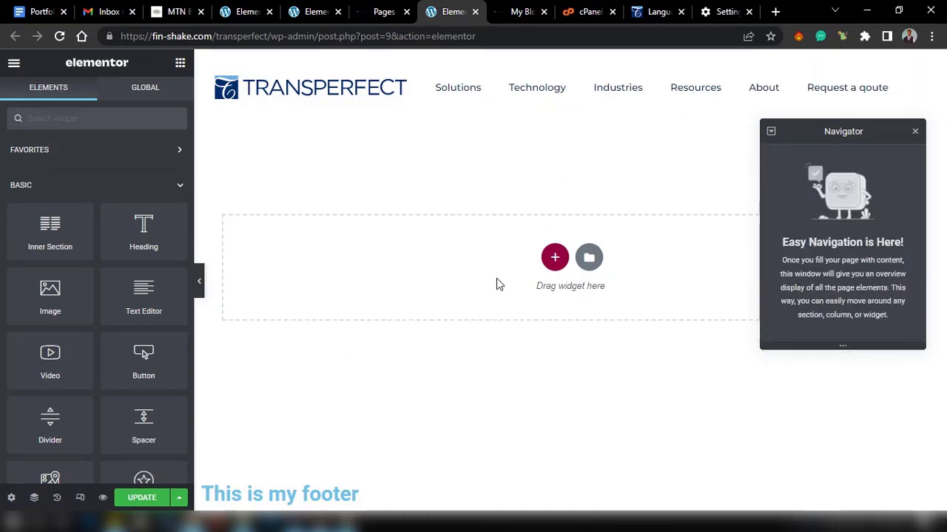
{"action": "left_click", "coordinate": [200, 281]}
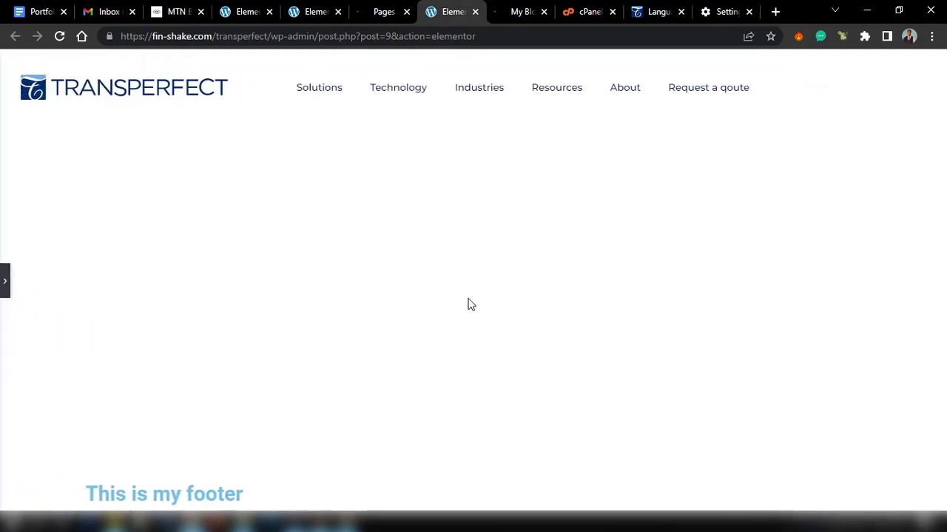
{"action": "left_click", "coordinate": [4, 281]}
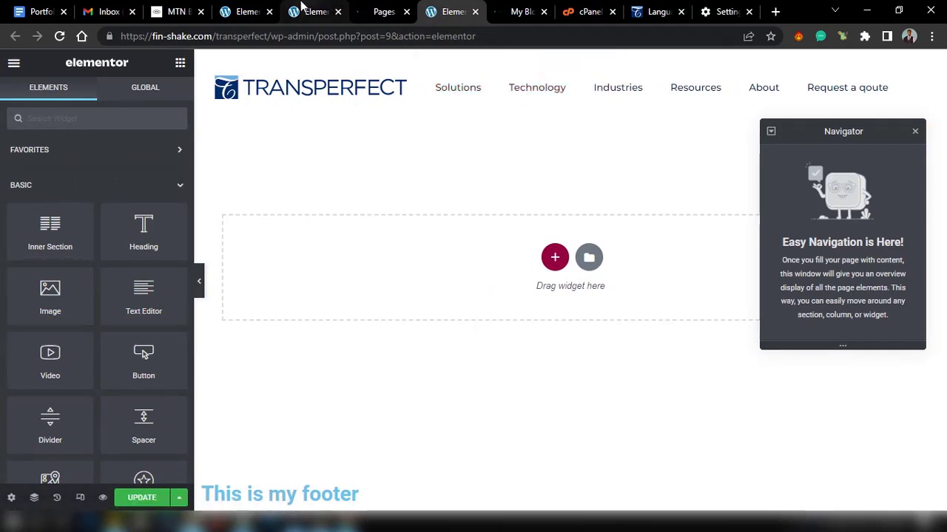
Add a new single-column section below the header on the Home page
{"action": "left_click", "coordinate": [248, 11]}
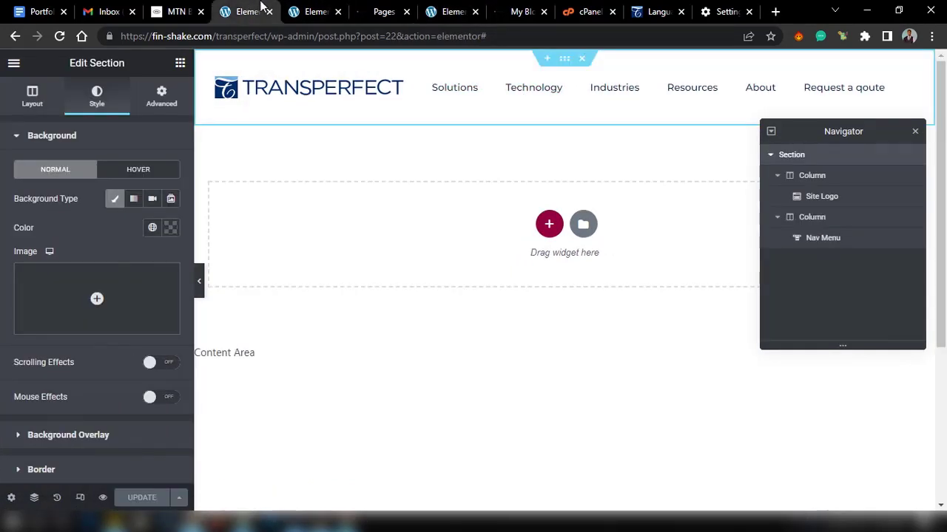
{"action": "left_click", "coordinate": [453, 12]}
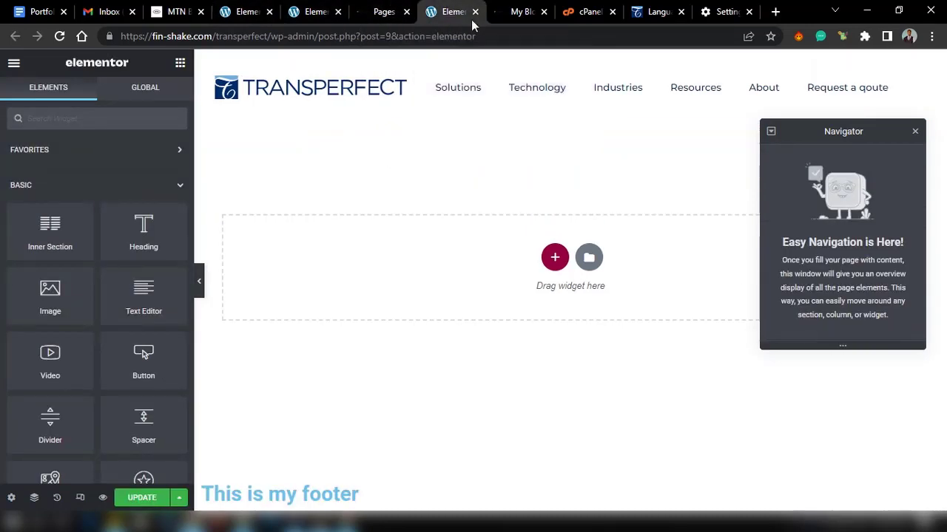
{"action": "left_click", "coordinate": [555, 258]}
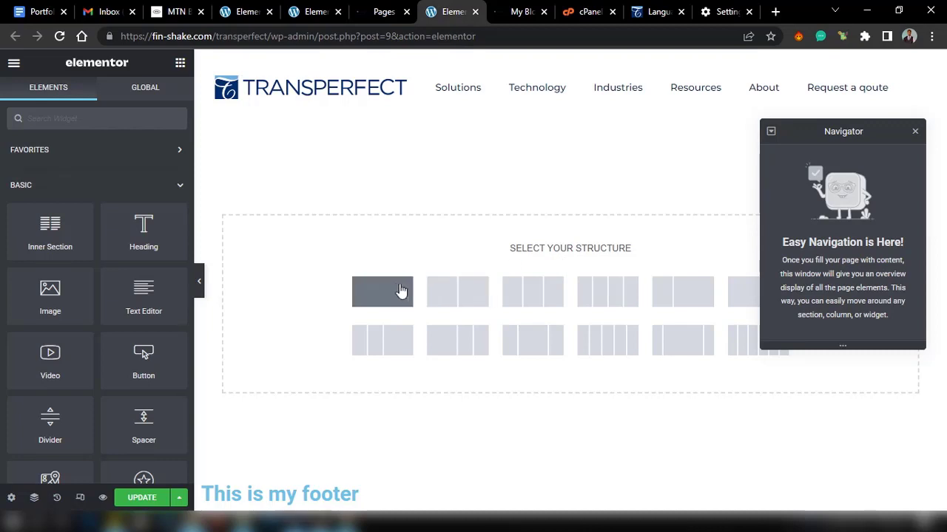
{"action": "left_click", "coordinate": [395, 290]}
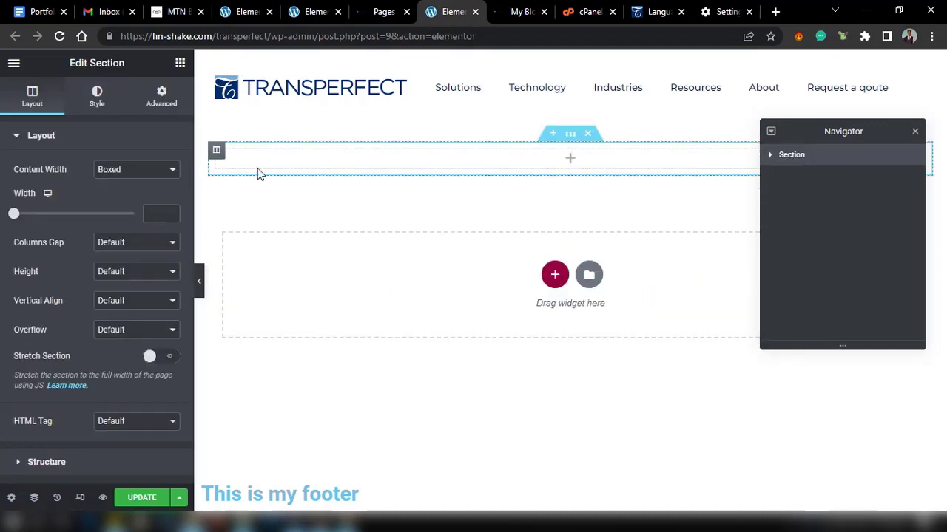
Set the Home page's layout to Elementor Full Width and save the page
{"action": "left_click", "coordinate": [20, 498]}
{"action": "left_click", "coordinate": [130, 295]}
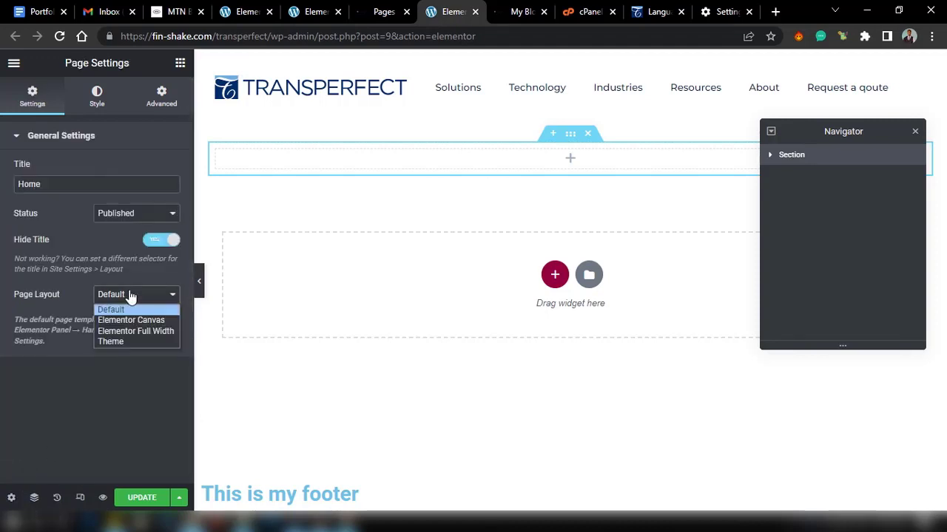
{"action": "left_click", "coordinate": [129, 310]}
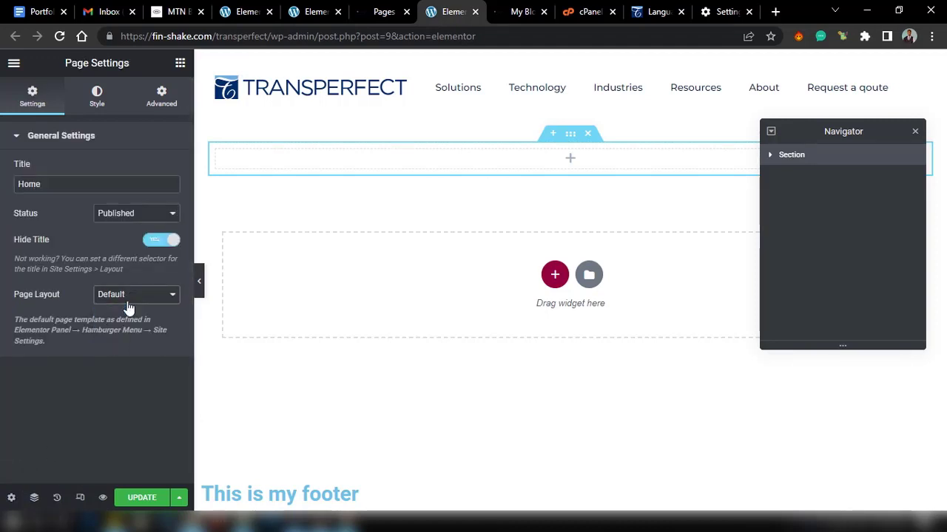
{"action": "left_click", "coordinate": [151, 296]}
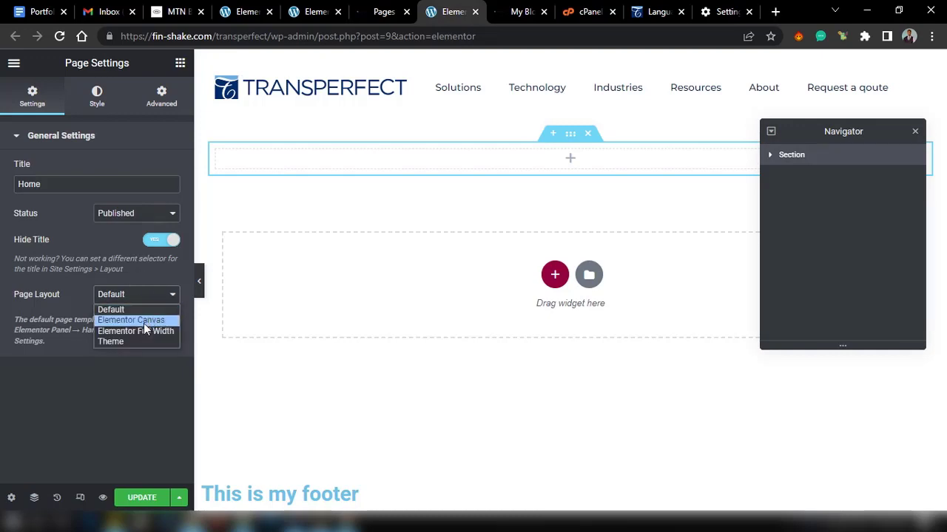
{"action": "left_click", "coordinate": [139, 332]}
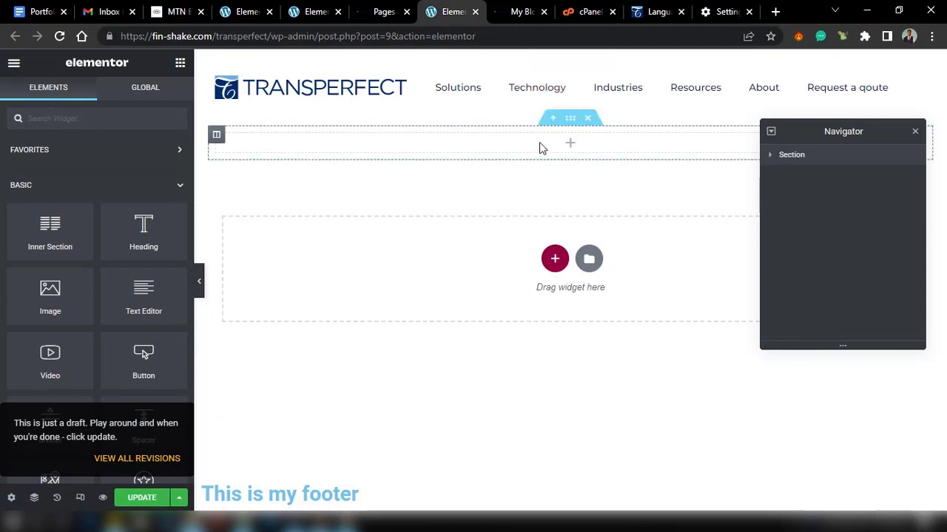
{"action": "left_click", "coordinate": [571, 129]}
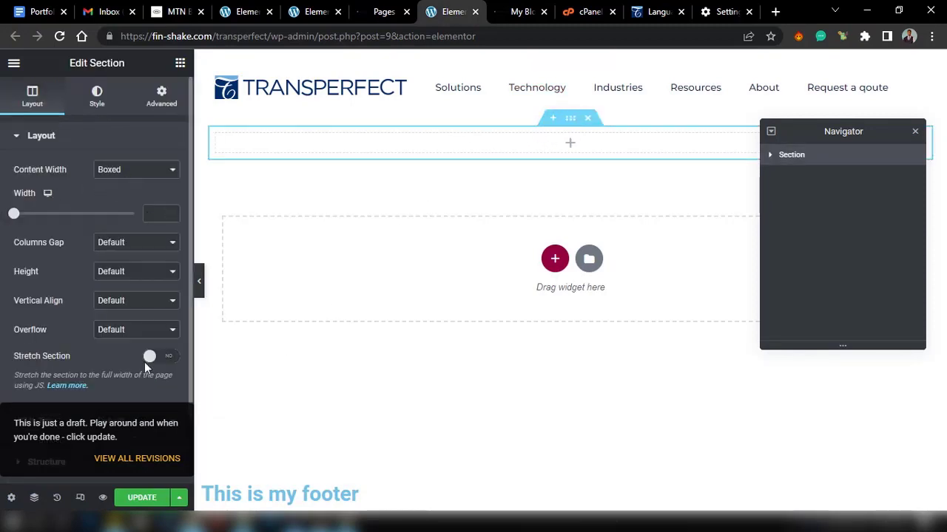
{"action": "scroll", "coordinate": [145, 367], "scroll_direction": "down", "scroll_amount": 1}
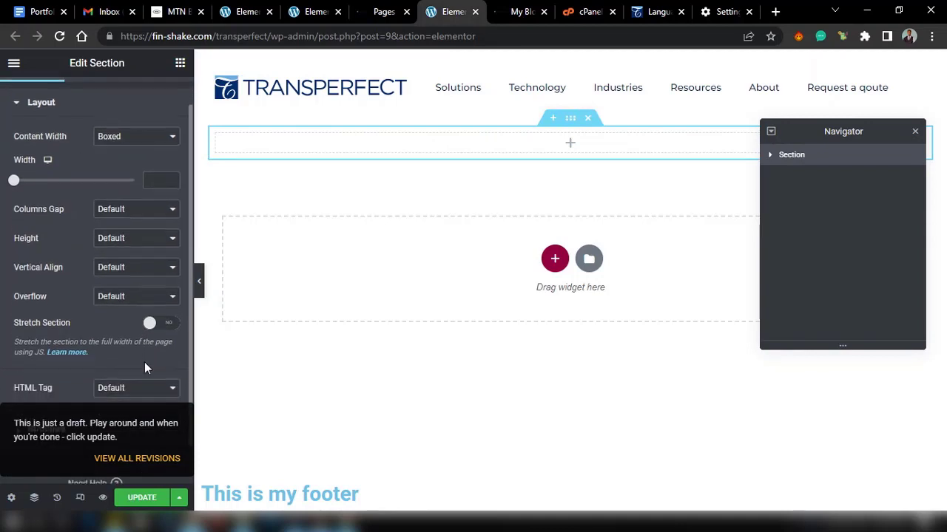
{"action": "left_click", "coordinate": [141, 500]}
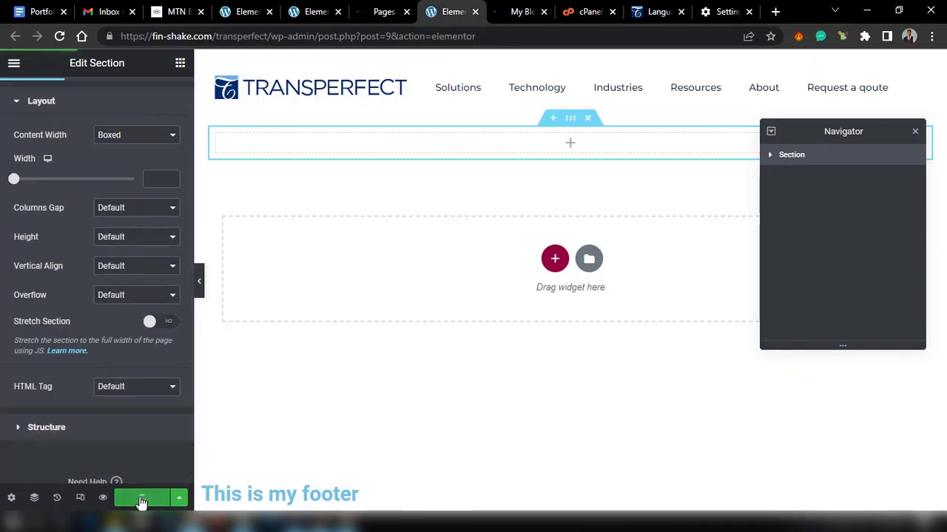
Give the Home page's new section a Classic background and open the file upload for its background image
{"action": "scroll", "coordinate": [140, 372], "scroll_direction": "down", "scroll_amount": 1}
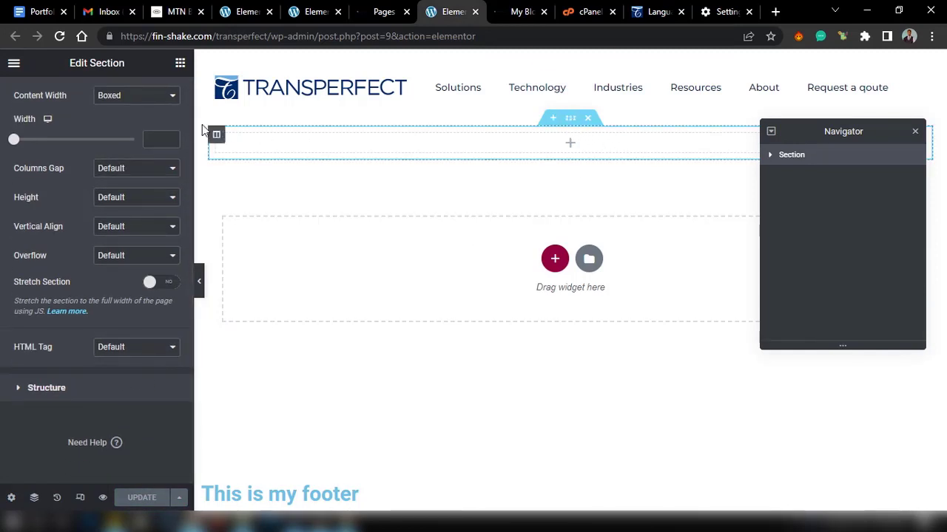
{"action": "left_click", "coordinate": [180, 65]}
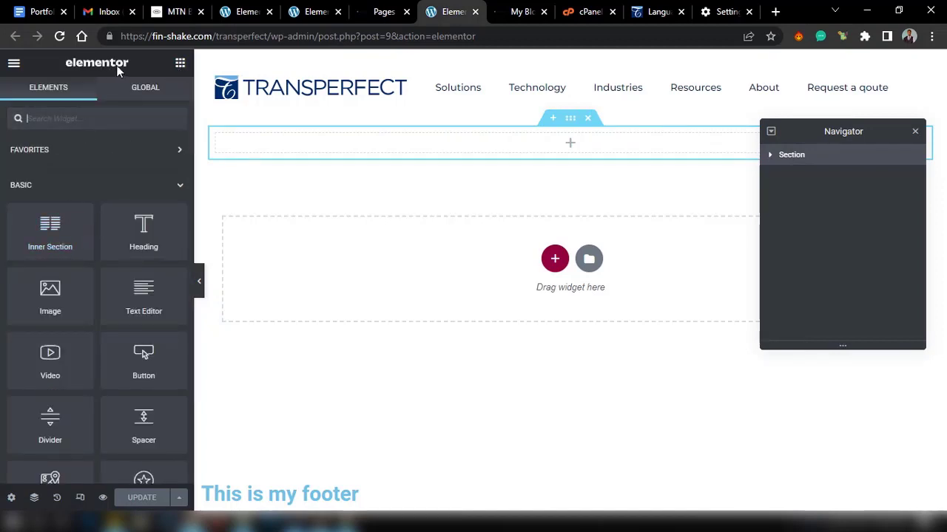
{"action": "left_click", "coordinate": [576, 130]}
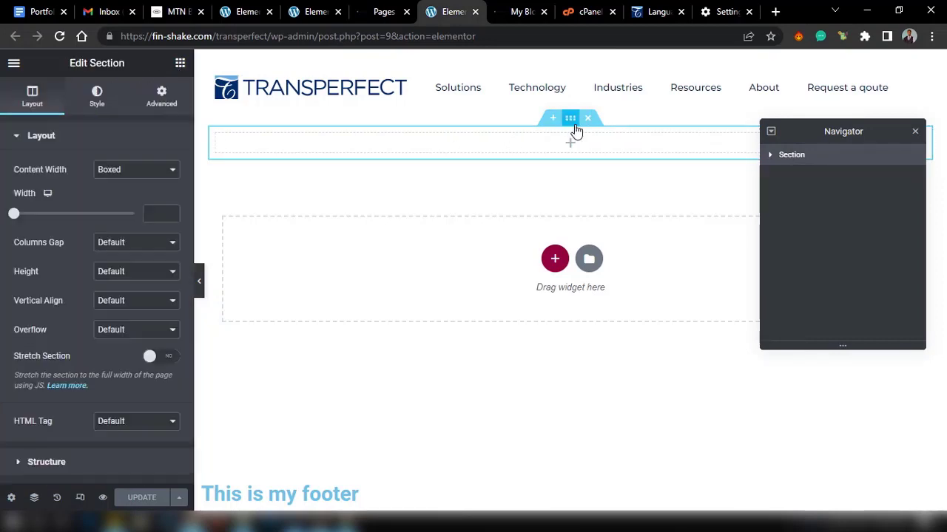
{"action": "left_click", "coordinate": [153, 91]}
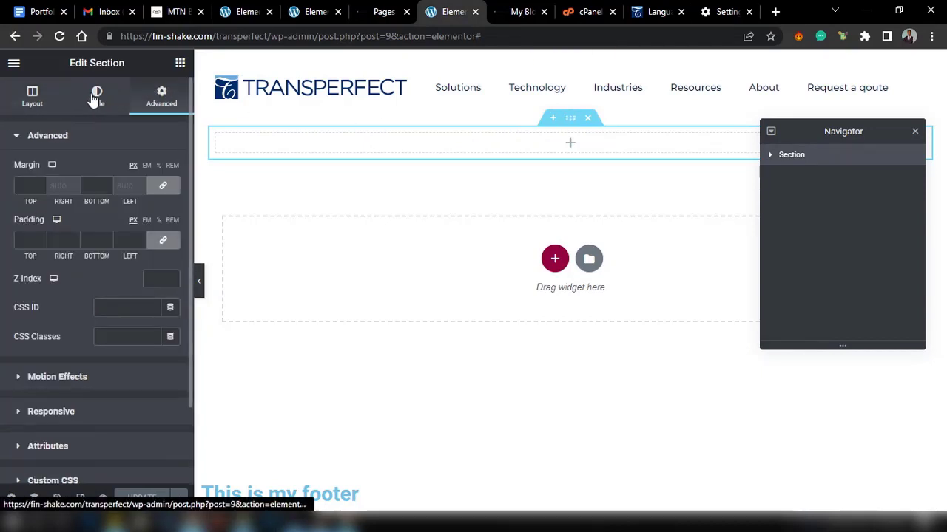
{"action": "left_click", "coordinate": [94, 98]}
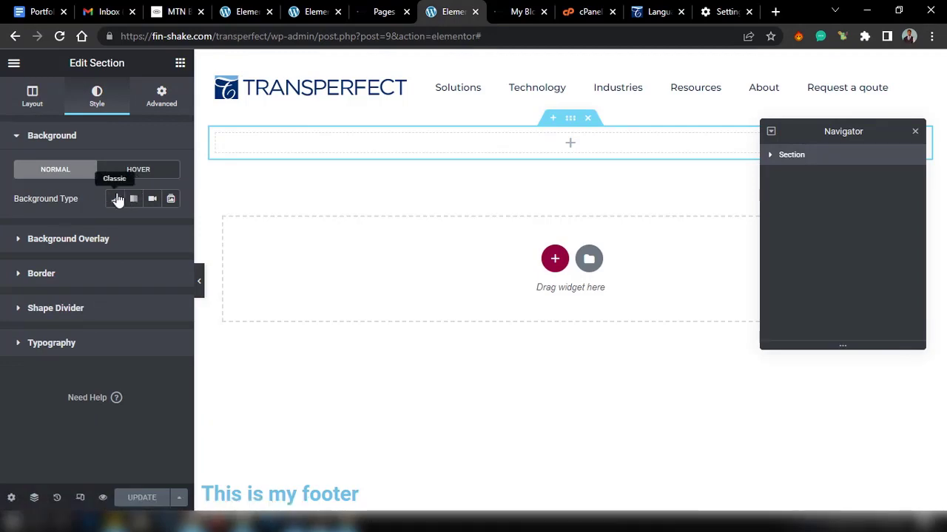
{"action": "left_click", "coordinate": [115, 199]}
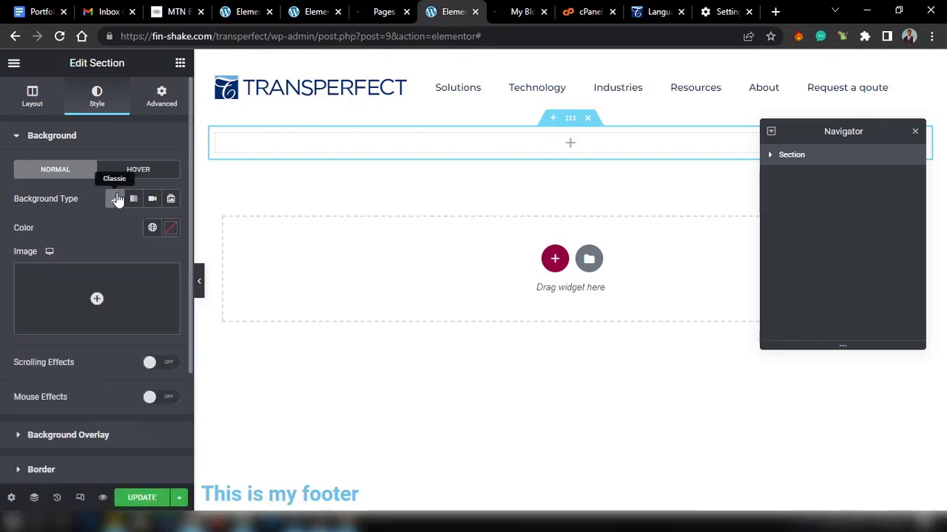
{"action": "left_click", "coordinate": [97, 295]}
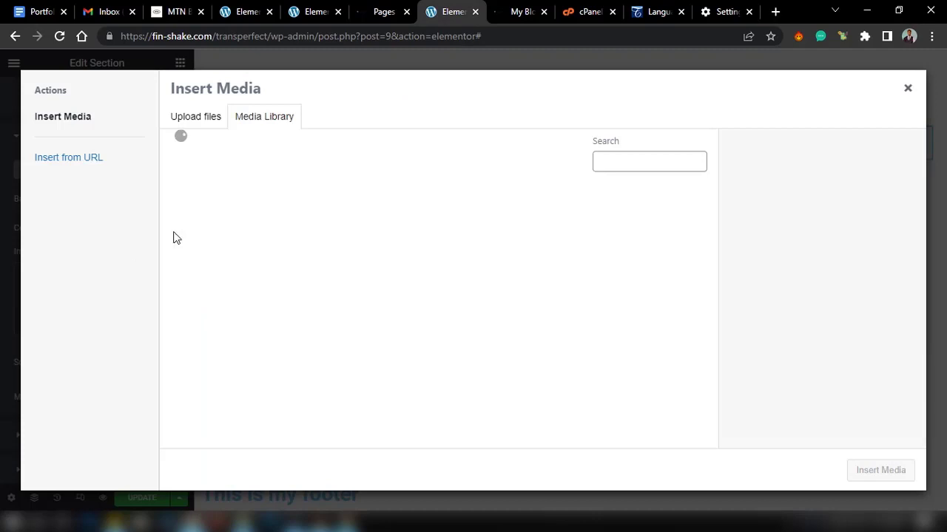
{"action": "left_click", "coordinate": [202, 119]}
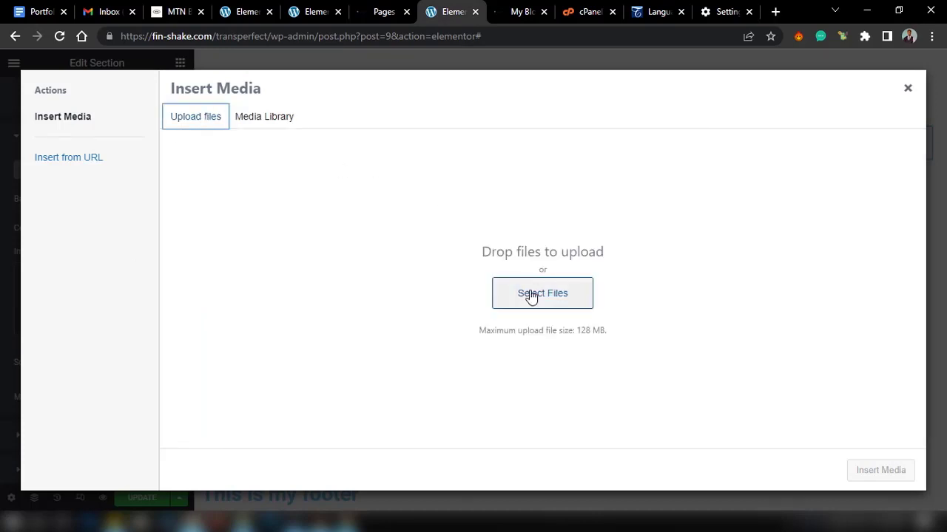
Open the hero image from the TransPerfect homepage on its own and save it as shutterstock_92091251_0 in the transperfect folder
{"action": "left_click", "coordinate": [654, 10]}
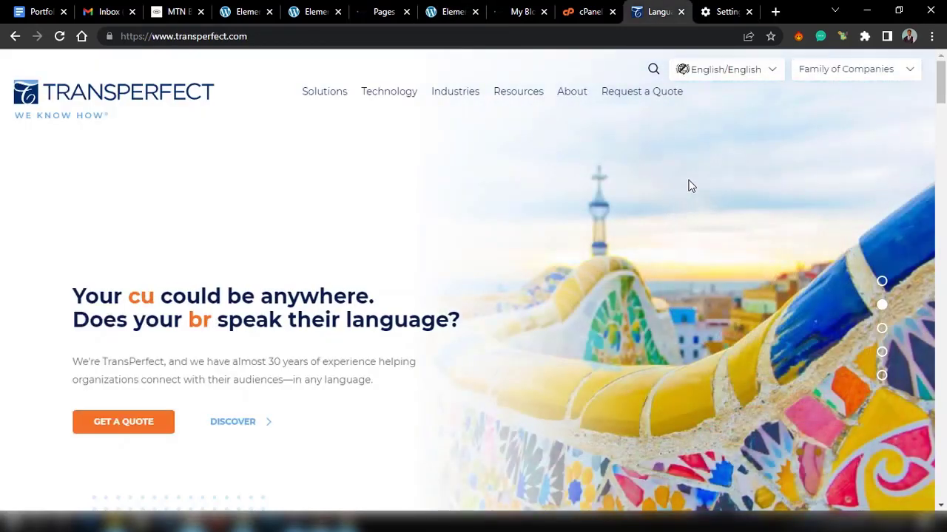
{"action": "right_click", "coordinate": [777, 174]}
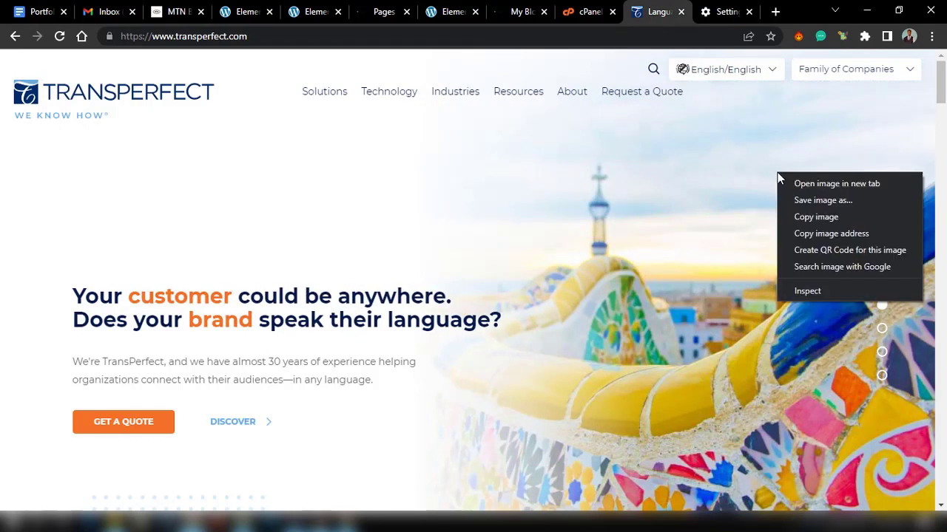
{"action": "left_click", "coordinate": [830, 183]}
{"action": "left_click", "coordinate": [654, 11]}
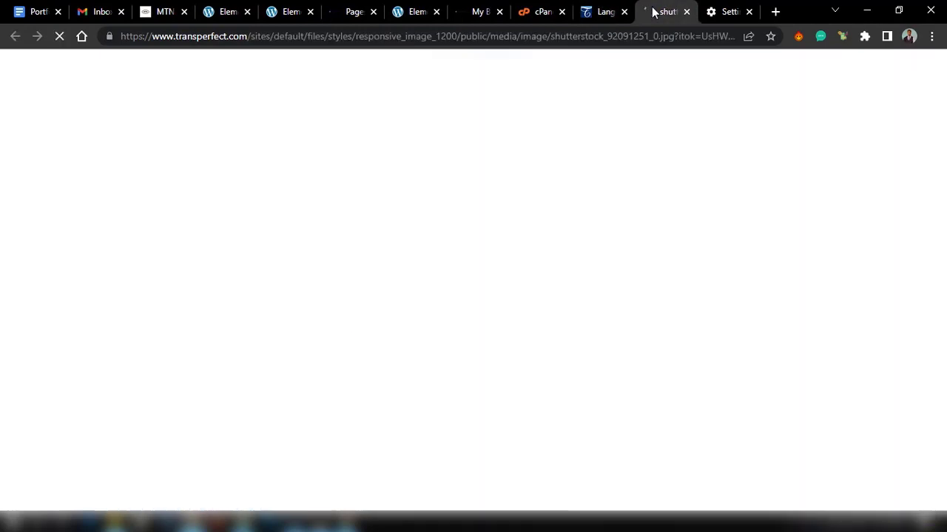
{"action": "right_click", "coordinate": [480, 302]}
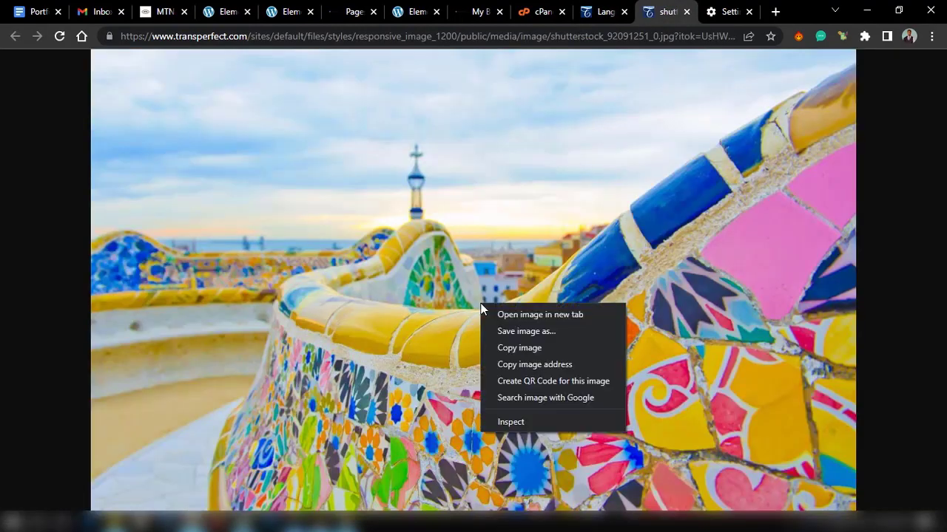
{"action": "left_click", "coordinate": [512, 333]}
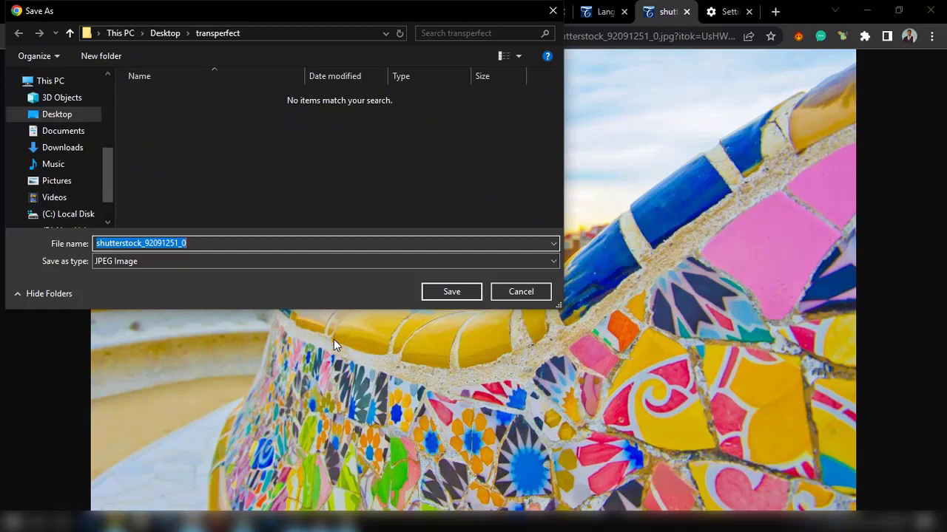
{"action": "left_click", "coordinate": [451, 292]}
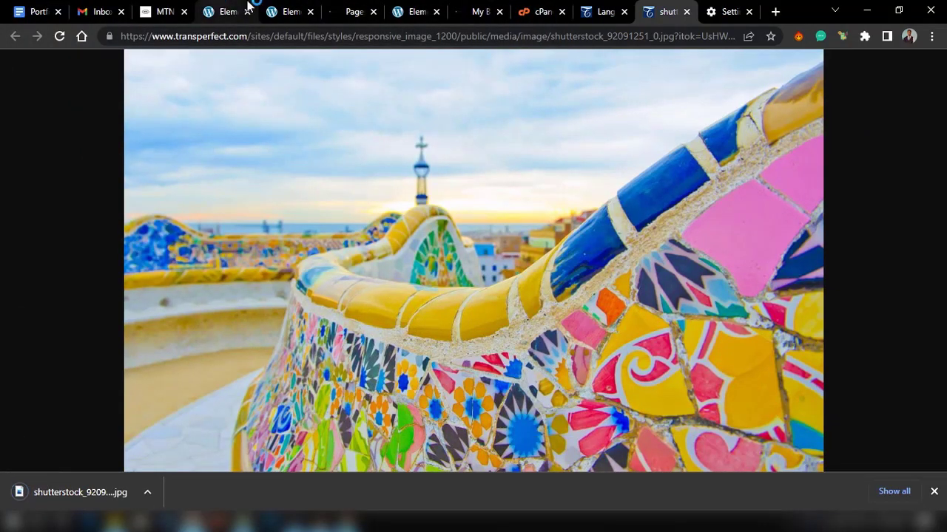
Return to the Home page editor, upload the downloaded shutterstock_92091251_0.jpg and insert it as the section's background image
{"action": "left_click", "coordinate": [403, 9]}
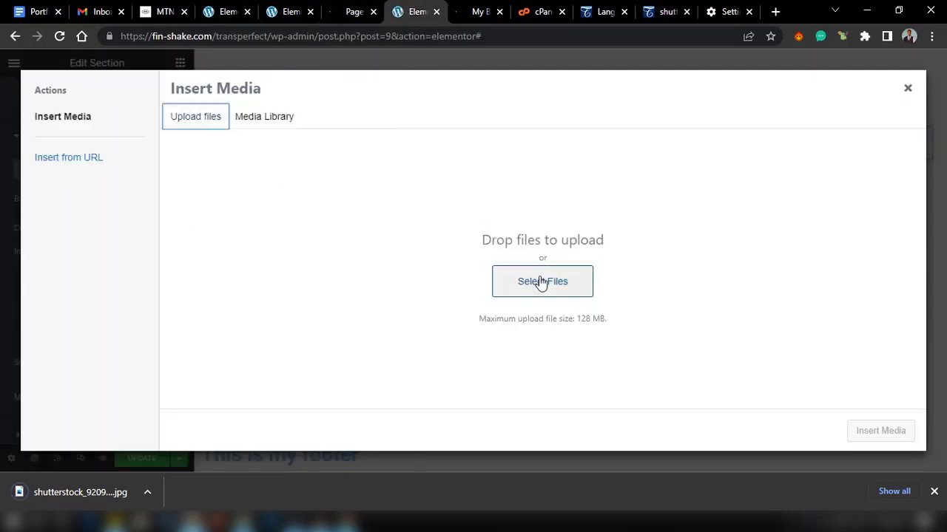
{"action": "left_click_drag", "start_coordinate": [98, 485], "coordinate": [344, 288]}
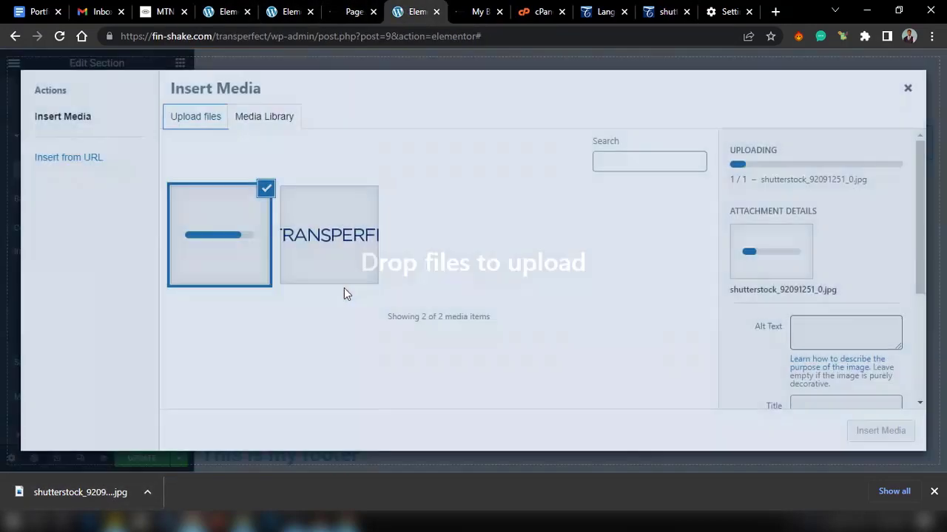
{"action": "left_click", "coordinate": [880, 431]}
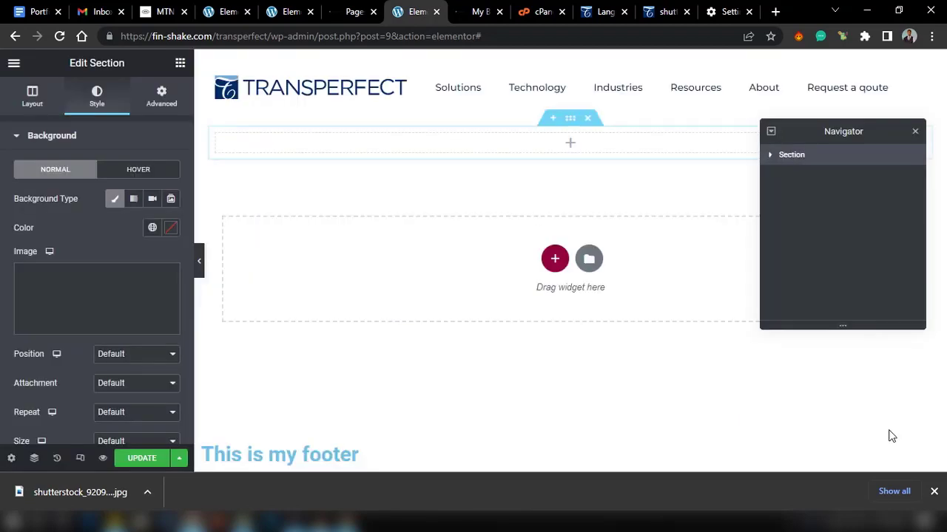
Find the Spacer widget and add it to the section with the background image
{"action": "left_click", "coordinate": [179, 65]}
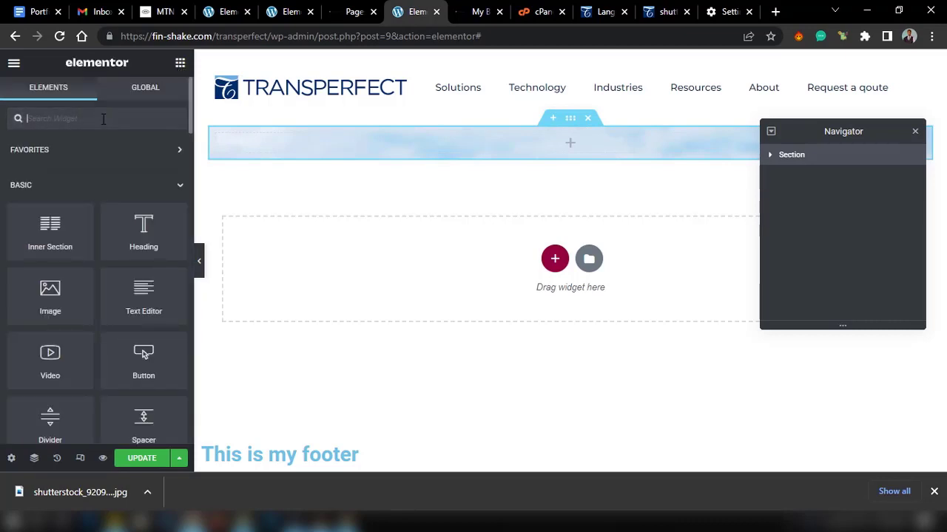
{"action": "type", "text": "spce"}
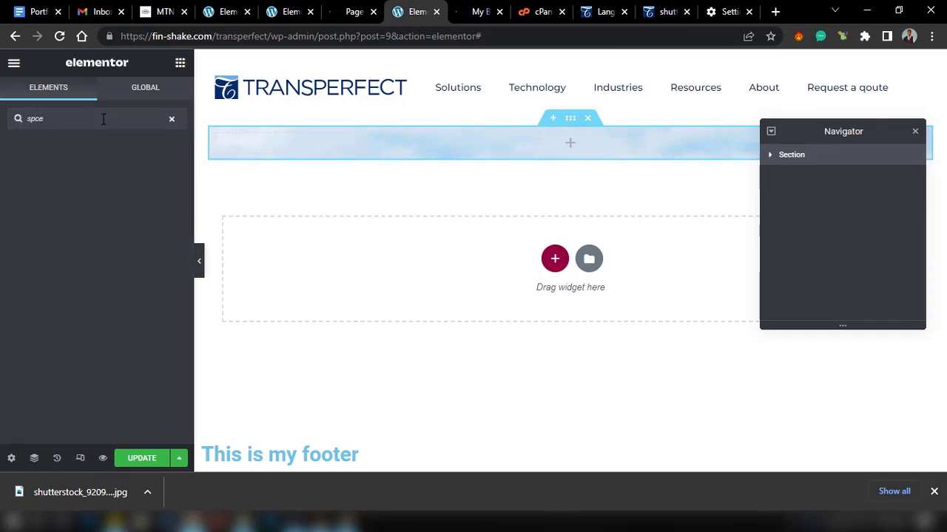
{"action": "key", "text": "BackSpace"}
{"action": "key", "text": "BackSpace"}
{"action": "type", "text": "a"}
{"action": "left_click_drag", "start_coordinate": [56, 158], "coordinate": [572, 140]}
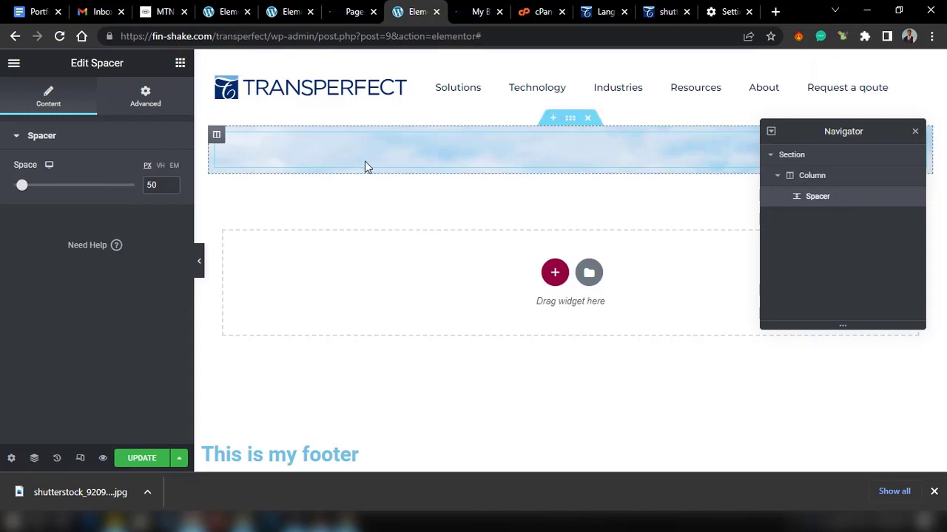
Add a Heading widget below the spacer and set its title to "This is the hero image"
{"action": "left_click", "coordinate": [180, 62]}
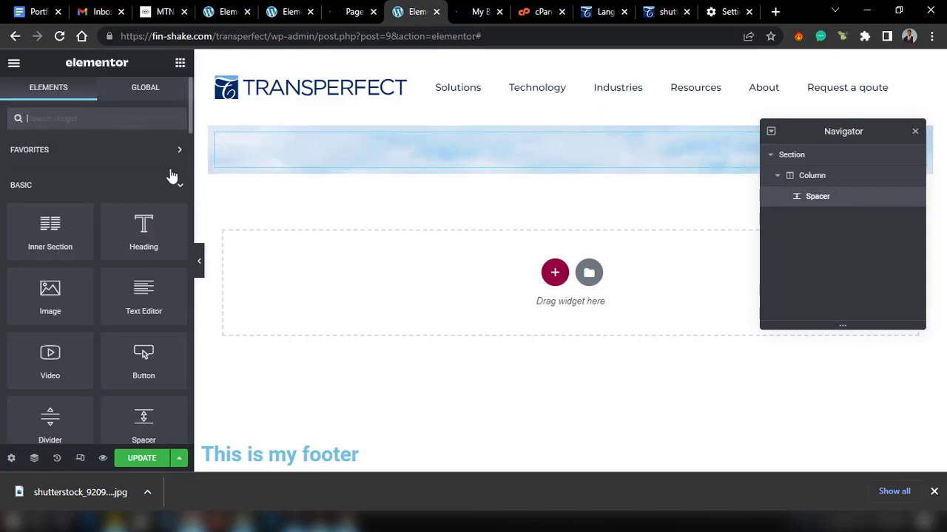
{"action": "left_click_drag", "start_coordinate": [165, 229], "coordinate": [312, 163]}
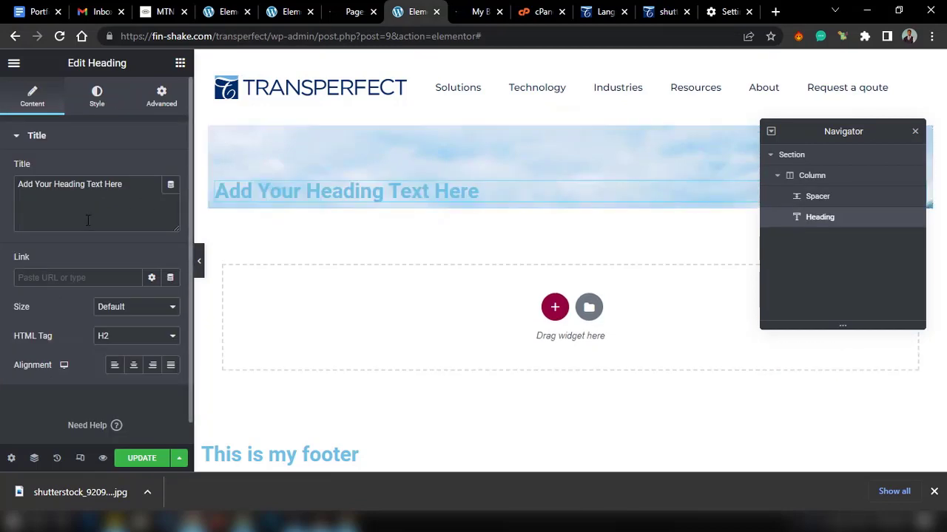
{"action": "triple_click", "coordinate": [87, 220]}
{"action": "type", "text": "This is"}
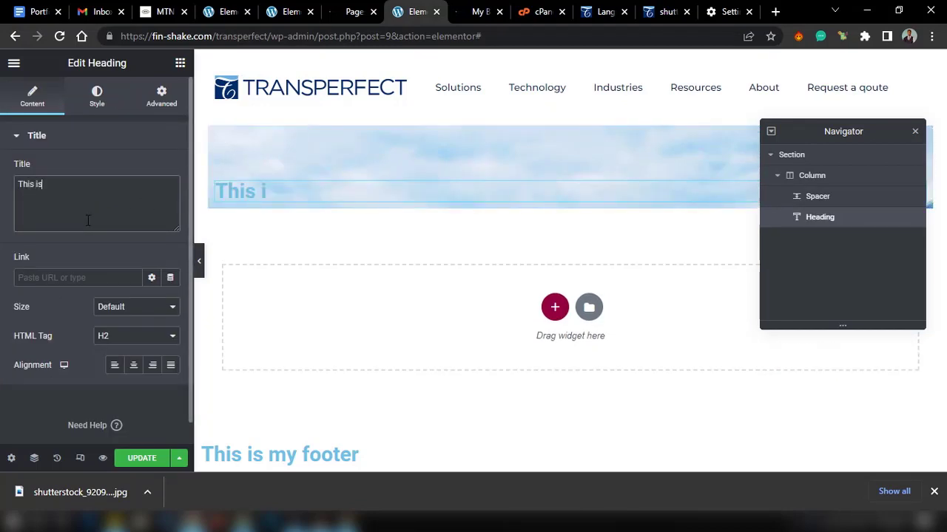
{"action": "type", "text": " the hero "}
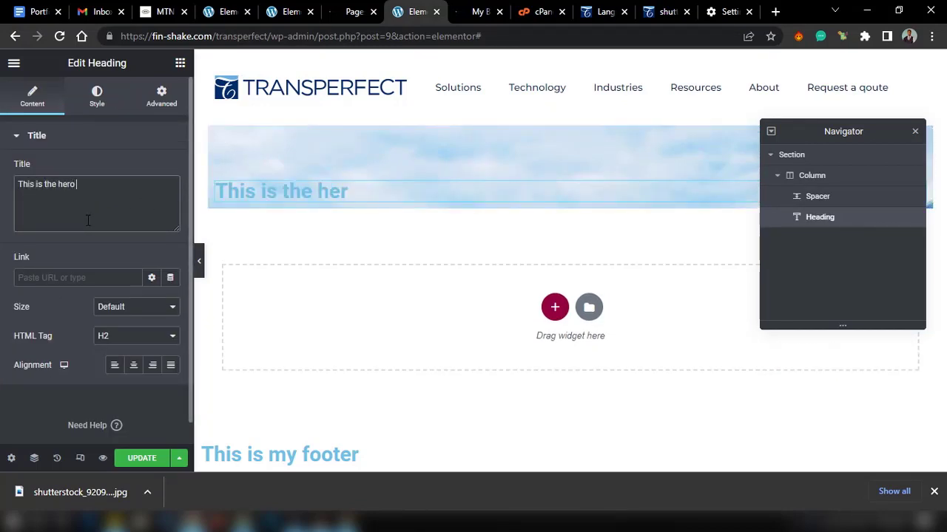
{"action": "type", "text": "image"}
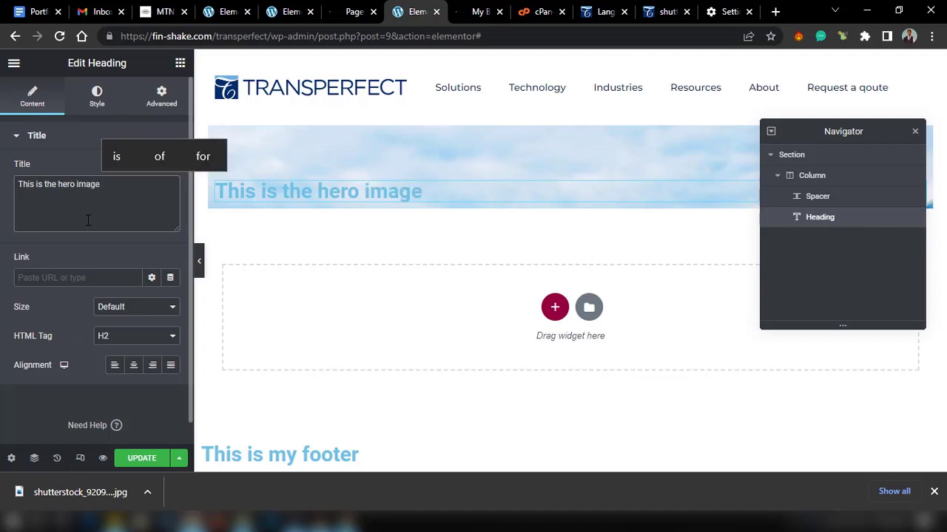
Delete the Spacer widget above the heading in the hero section
{"action": "left_click", "coordinate": [372, 165]}
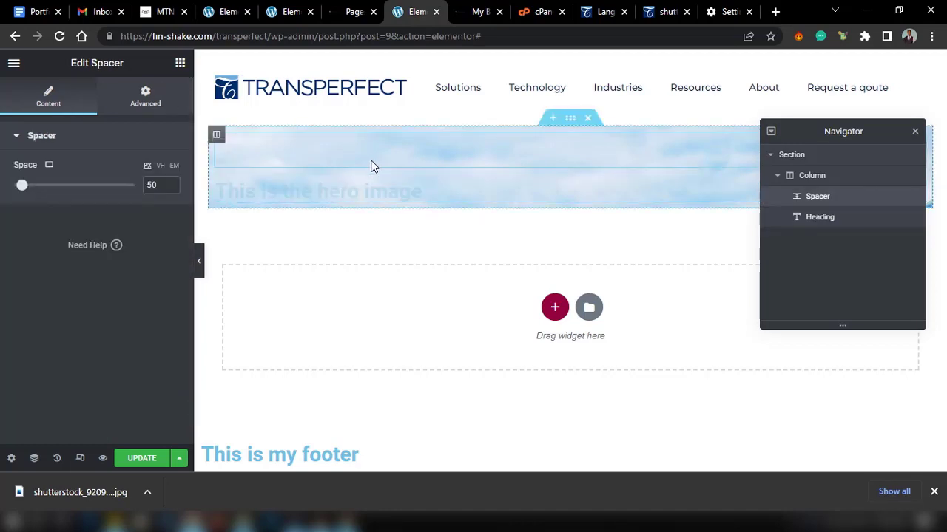
{"action": "right_click", "coordinate": [372, 166]}
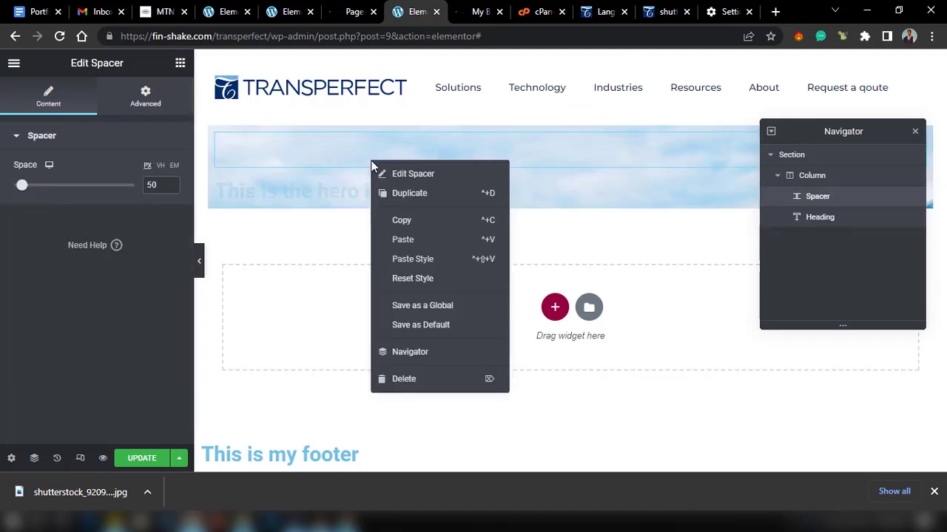
{"action": "left_click", "coordinate": [418, 383]}
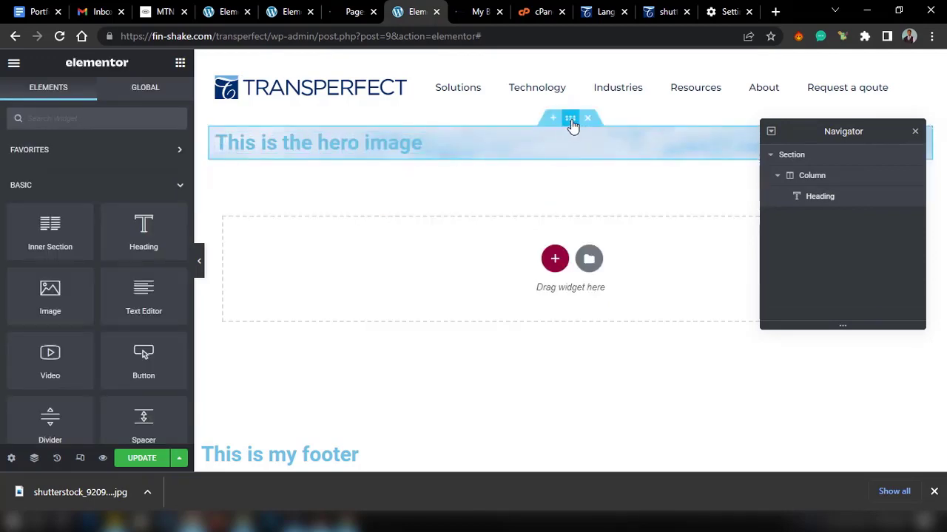
Set the hero section's height to Min Height and preview the page at full width
{"action": "left_click", "coordinate": [570, 120]}
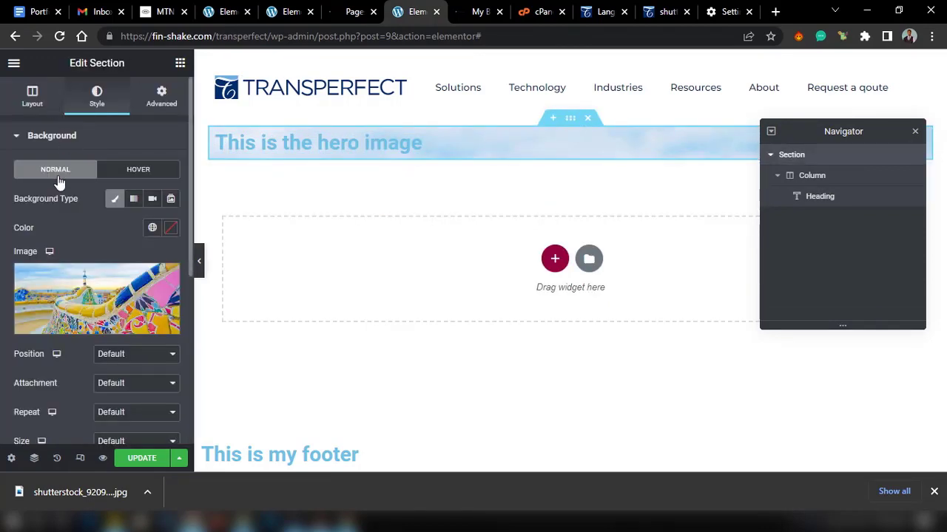
{"action": "left_click", "coordinate": [41, 107]}
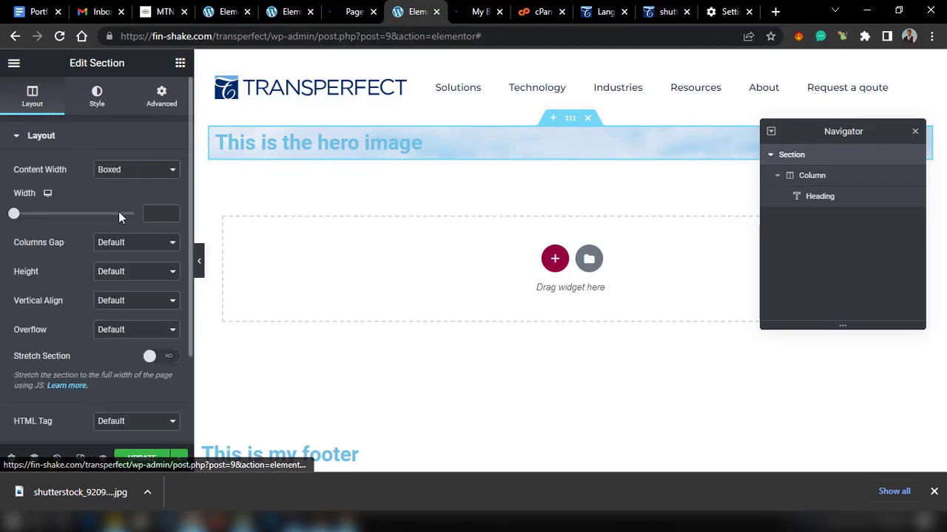
{"action": "left_click", "coordinate": [109, 275]}
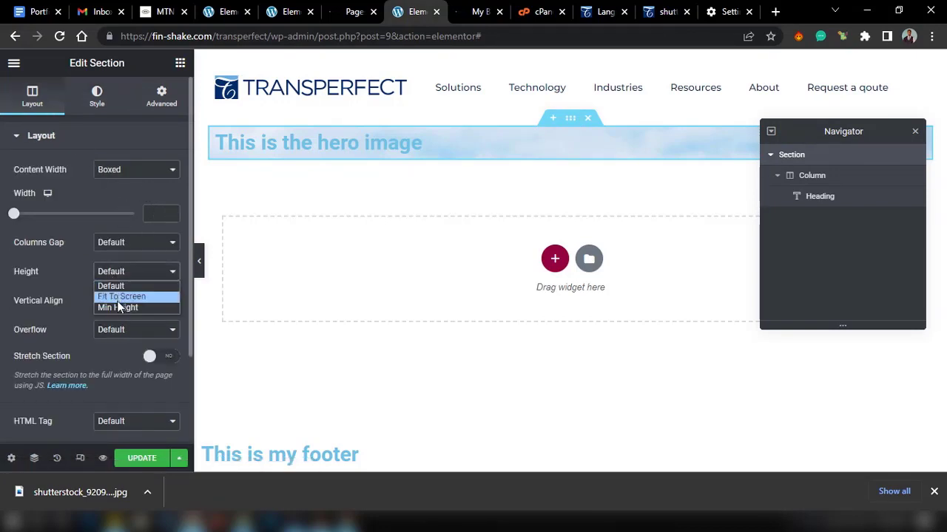
{"action": "left_click", "coordinate": [117, 307]}
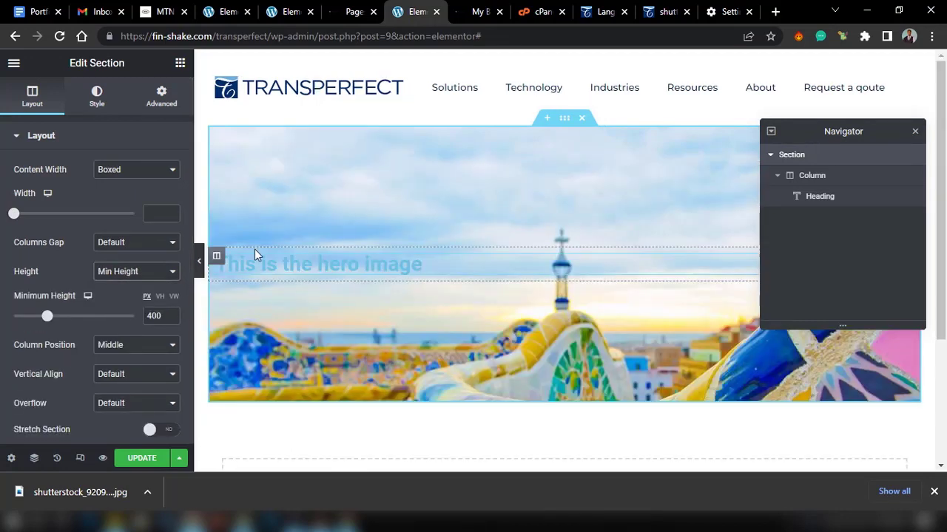
{"action": "left_click", "coordinate": [200, 271]}
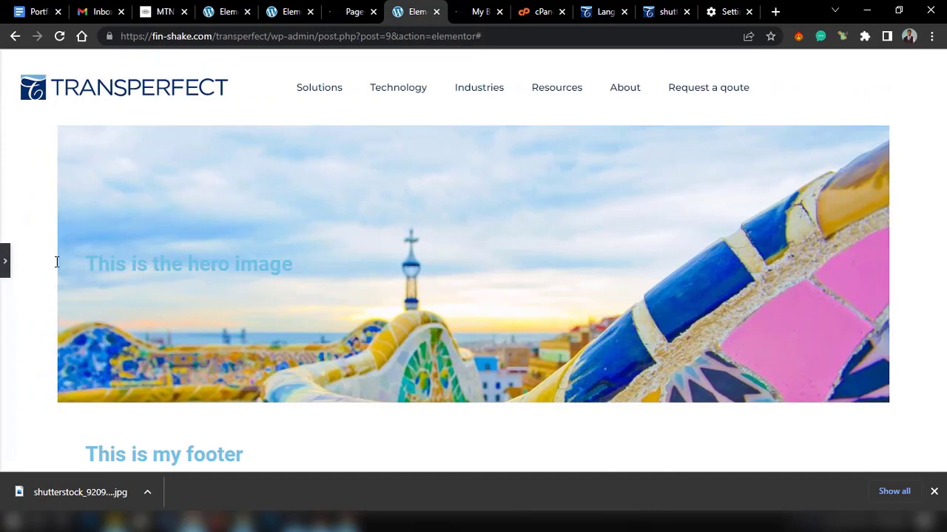
{"action": "left_click", "coordinate": [4, 261]}
{"action": "scroll", "coordinate": [357, 273], "scroll_direction": "down", "scroll_amount": 3}
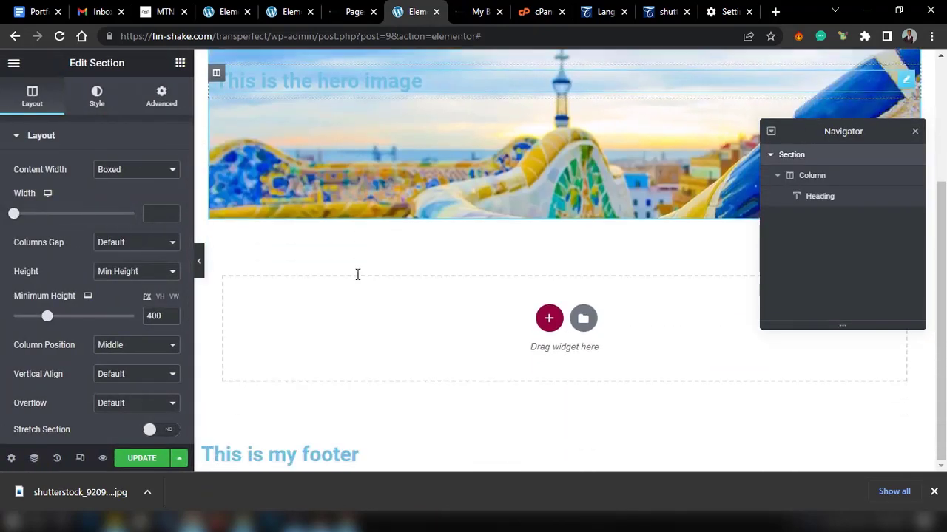
{"action": "scroll", "coordinate": [357, 275], "scroll_direction": "up", "scroll_amount": 3}
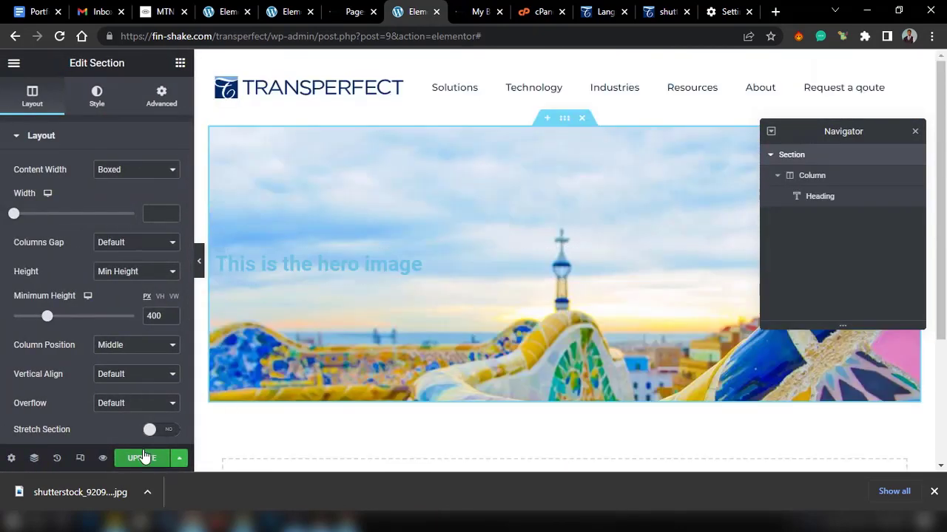
Change the Home page's layout from Elementor Full Width to Theme in the page settings
{"action": "left_click", "coordinate": [11, 459]}
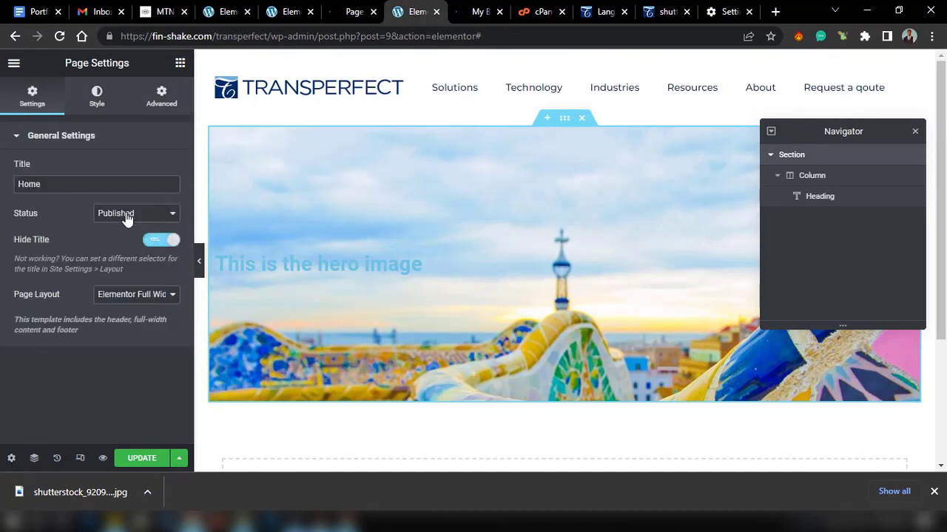
{"action": "left_click", "coordinate": [121, 296]}
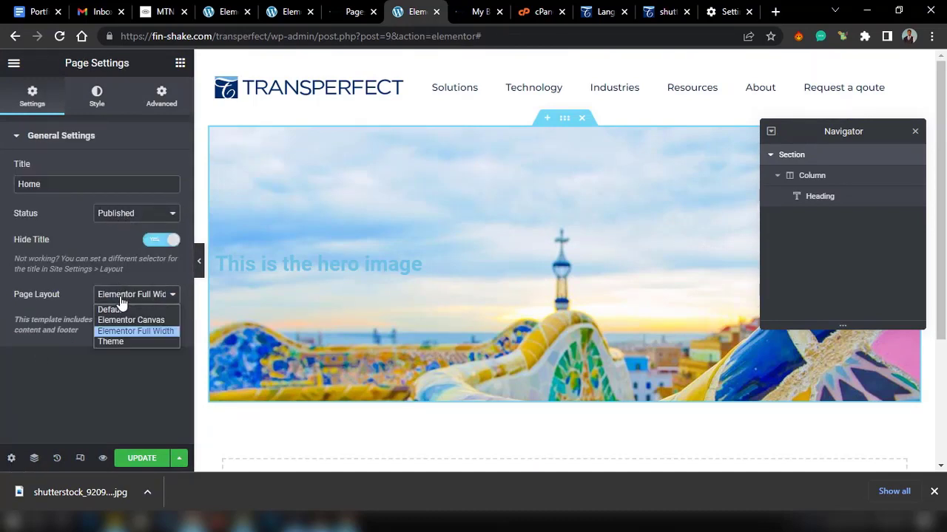
{"action": "left_click", "coordinate": [113, 343]}
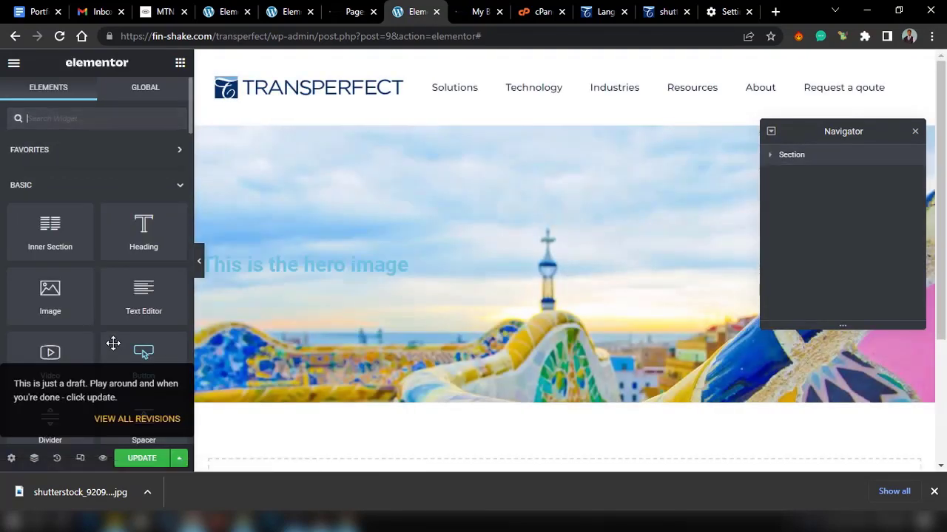
{"action": "scroll", "coordinate": [403, 216], "scroll_direction": "down", "scroll_amount": 2}
{"action": "scroll", "coordinate": [403, 216], "scroll_direction": "up", "scroll_amount": 3}
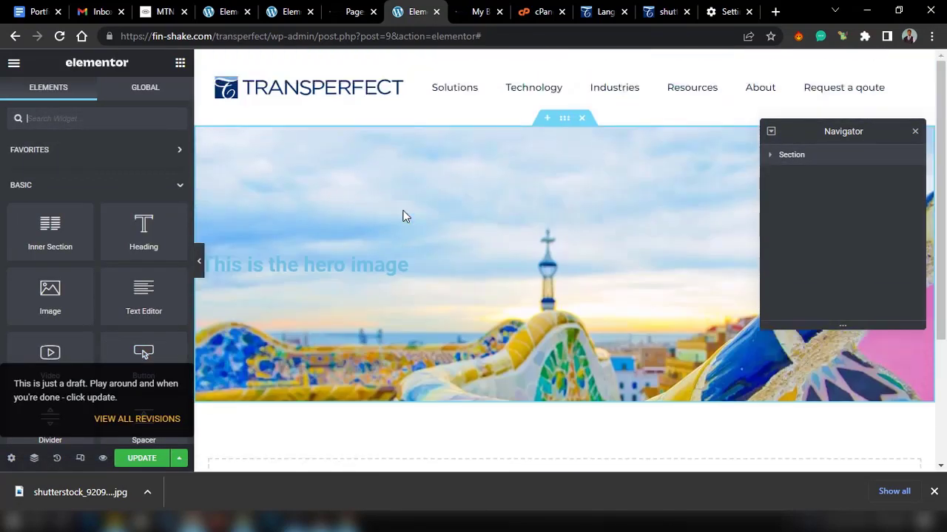
Update the Home page and preview the hero section at full width
{"action": "left_click", "coordinate": [141, 460]}
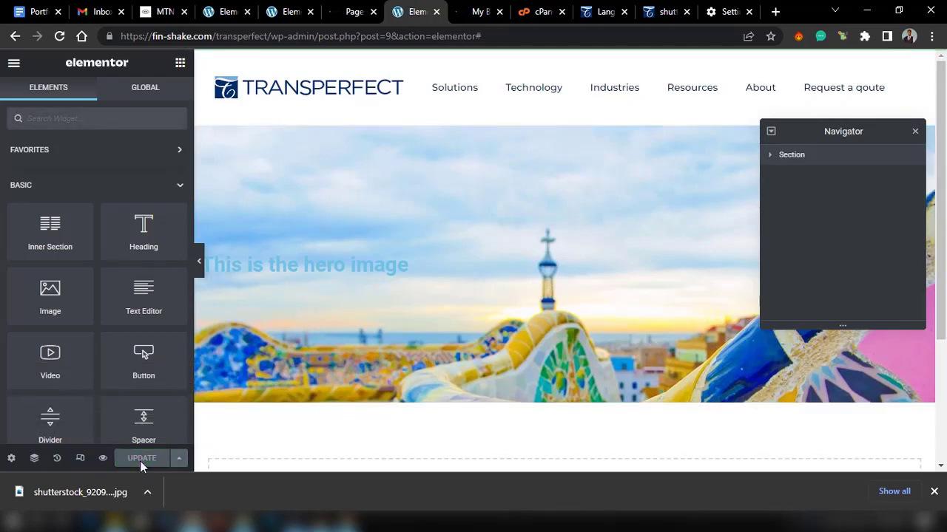
{"action": "scroll", "coordinate": [376, 377], "scroll_direction": "down", "scroll_amount": 2}
{"action": "scroll", "coordinate": [378, 374], "scroll_direction": "up", "scroll_amount": 3}
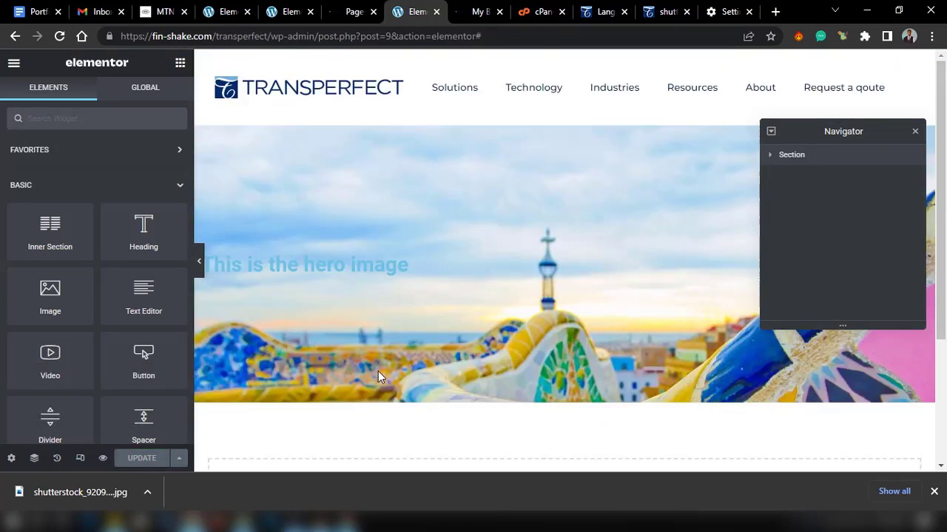
{"action": "left_click", "coordinate": [200, 265]}
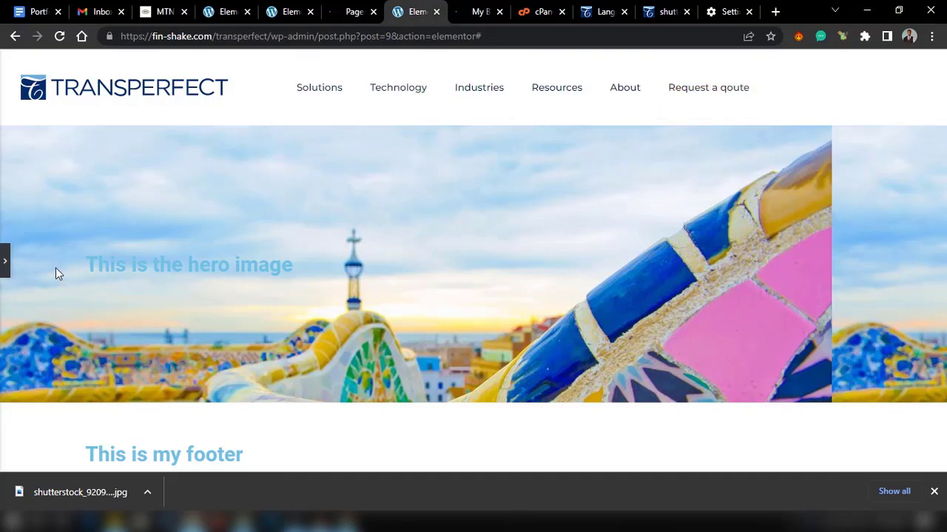
{"action": "left_click", "coordinate": [4, 255]}
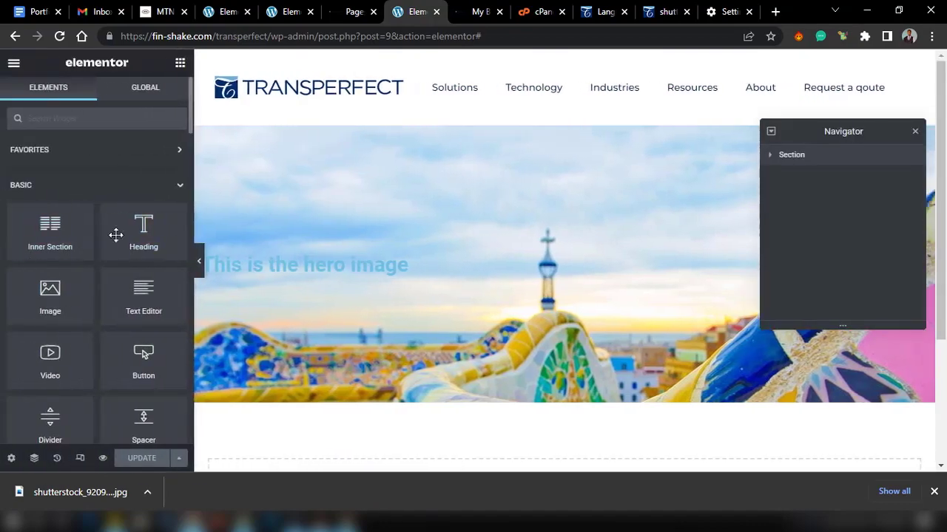
Examine the hero section on the original transperfect.com home page, then return to the Elementor editor for the Home page
{"action": "left_click", "coordinate": [605, 8]}
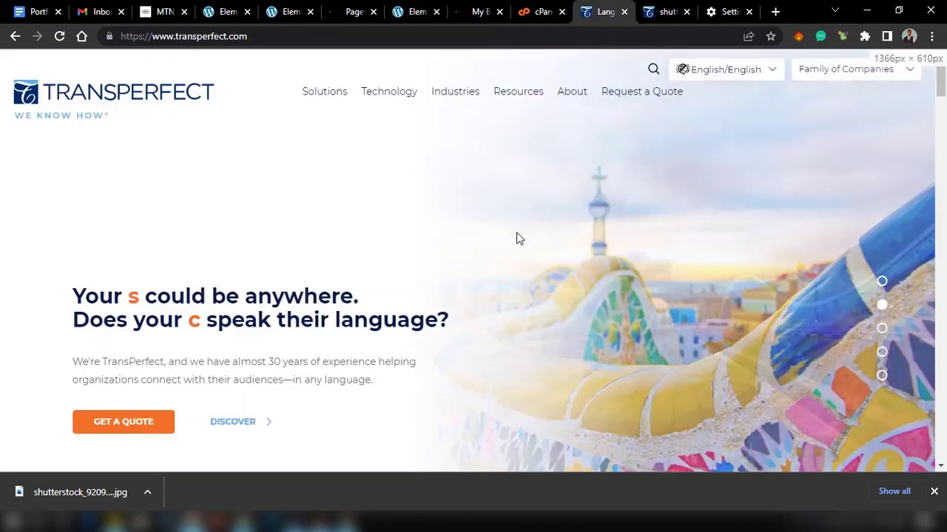
{"action": "scroll", "coordinate": [515, 241], "scroll_direction": "down", "scroll_amount": 5}
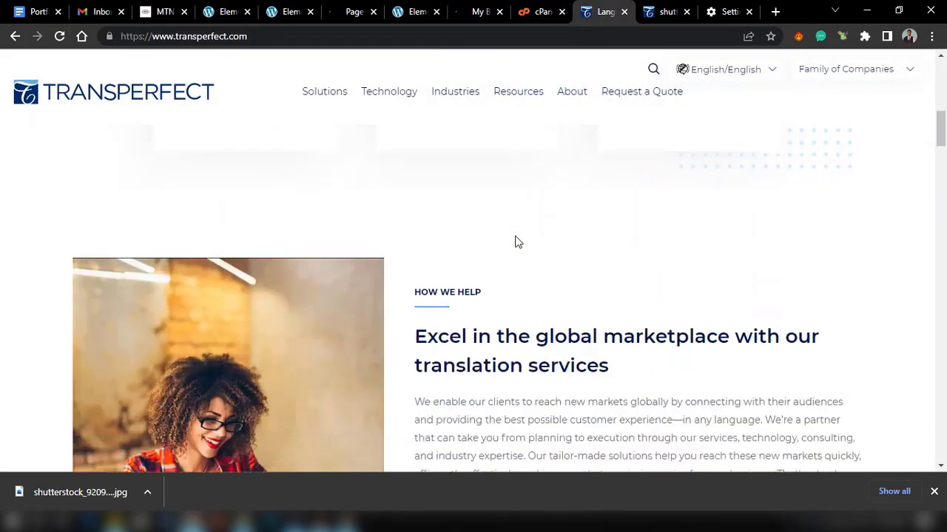
{"action": "left_click", "coordinate": [933, 493]}
{"action": "scroll", "coordinate": [634, 399], "scroll_direction": "up", "scroll_amount": 5}
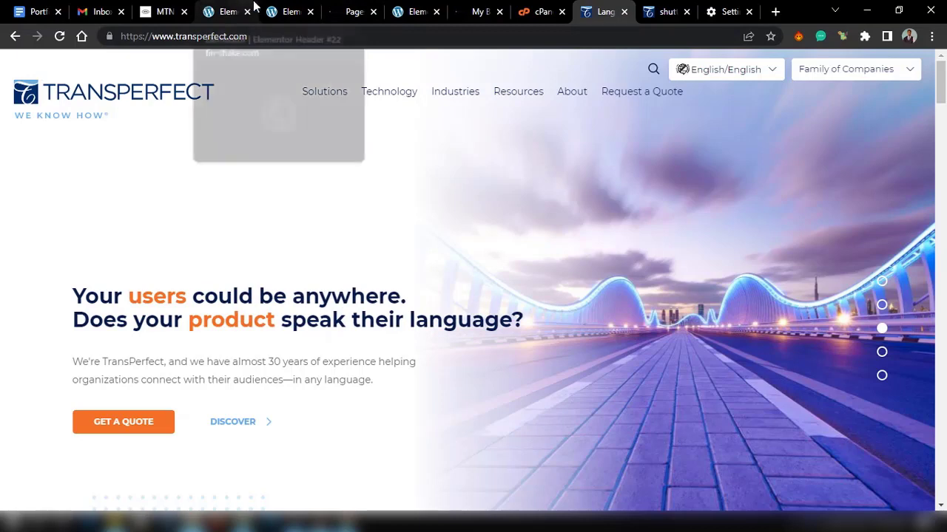
{"action": "left_click", "coordinate": [414, 11]}
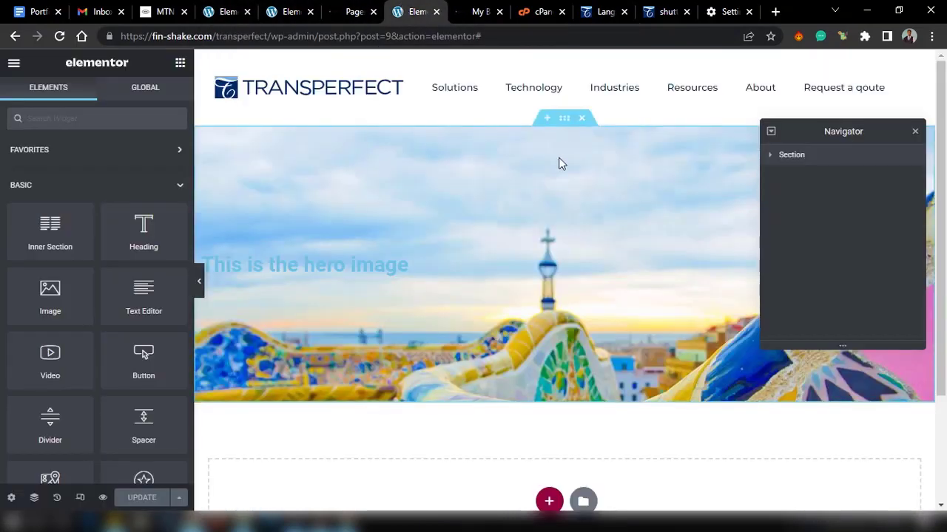
Set the hero section's minimum height to 714 px and preview it at full width
{"action": "left_click", "coordinate": [563, 120]}
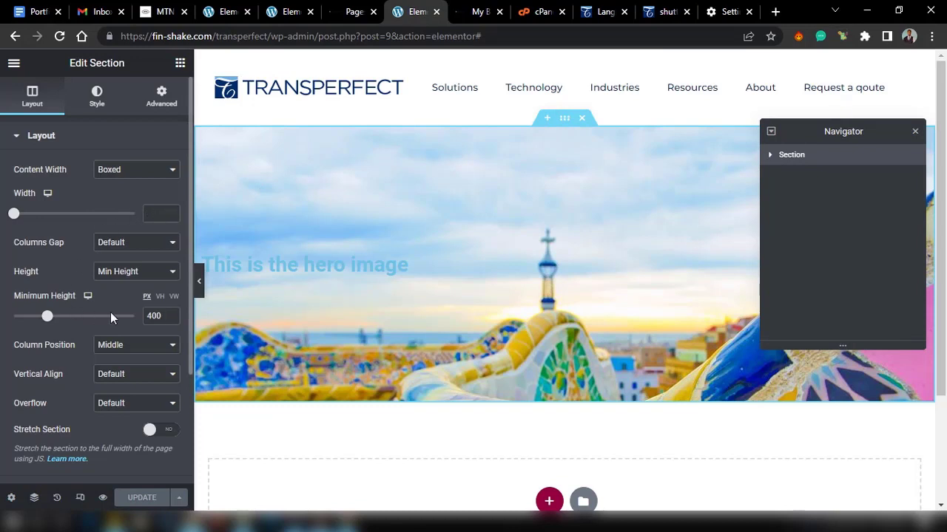
{"action": "left_click_drag", "start_coordinate": [57, 318], "coordinate": [79, 325]}
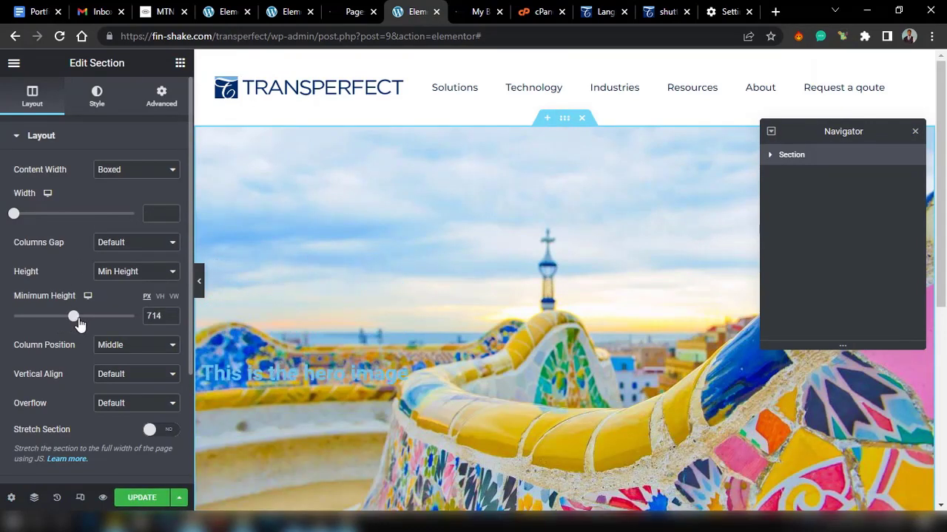
{"action": "left_click", "coordinate": [200, 287]}
{"action": "scroll", "coordinate": [204, 290], "scroll_direction": "down", "scroll_amount": 3}
{"action": "scroll", "coordinate": [201, 289], "scroll_direction": "up", "scroll_amount": 3}
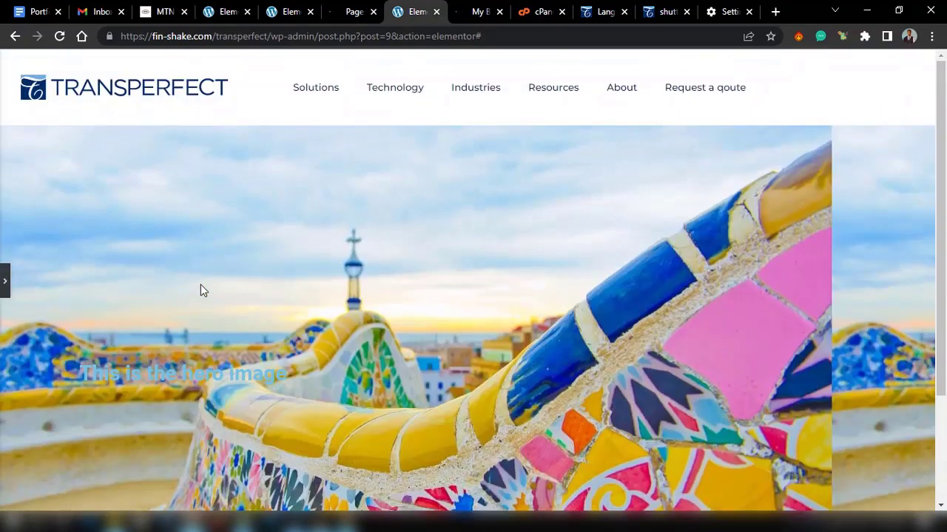
{"action": "left_click", "coordinate": [3, 282]}
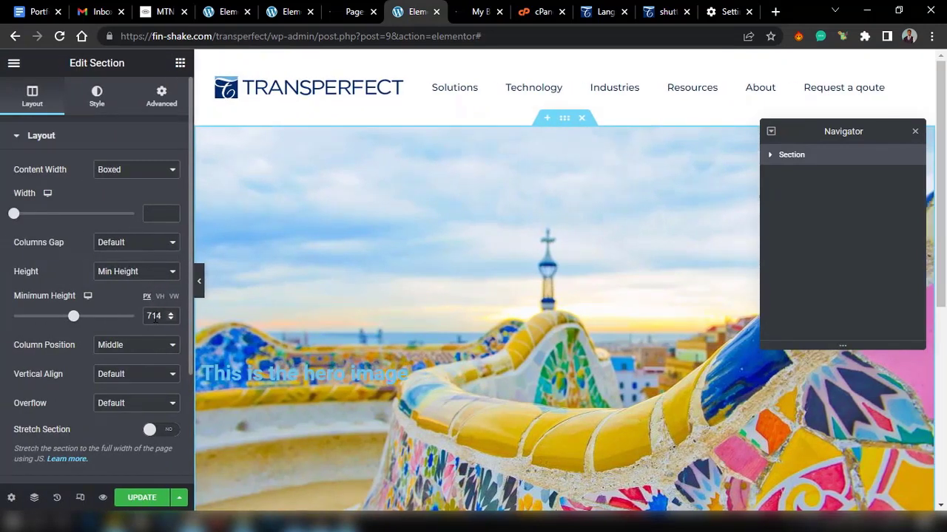
Set the hero background image's position to Center Center and its size to Cover, and preview it at full width
{"action": "left_click", "coordinate": [97, 96]}
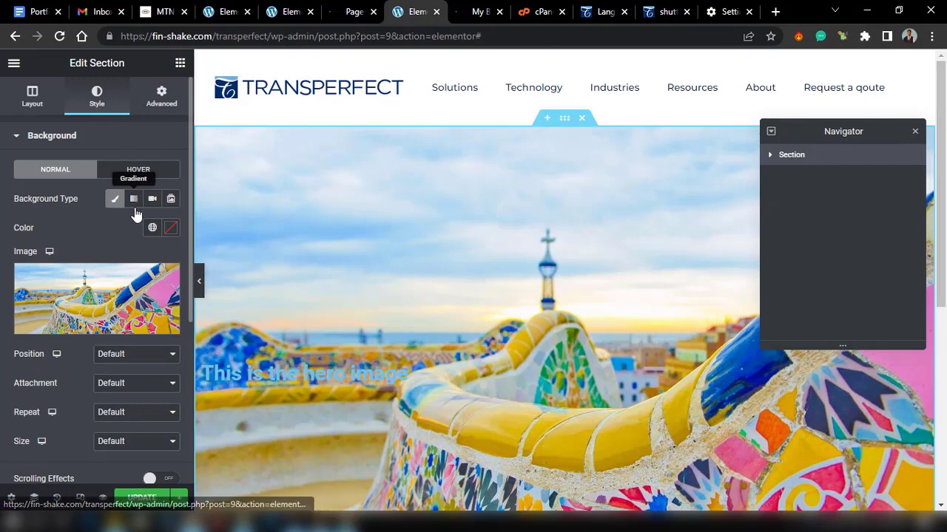
{"action": "left_click", "coordinate": [115, 357]}
{"action": "left_click", "coordinate": [118, 379]}
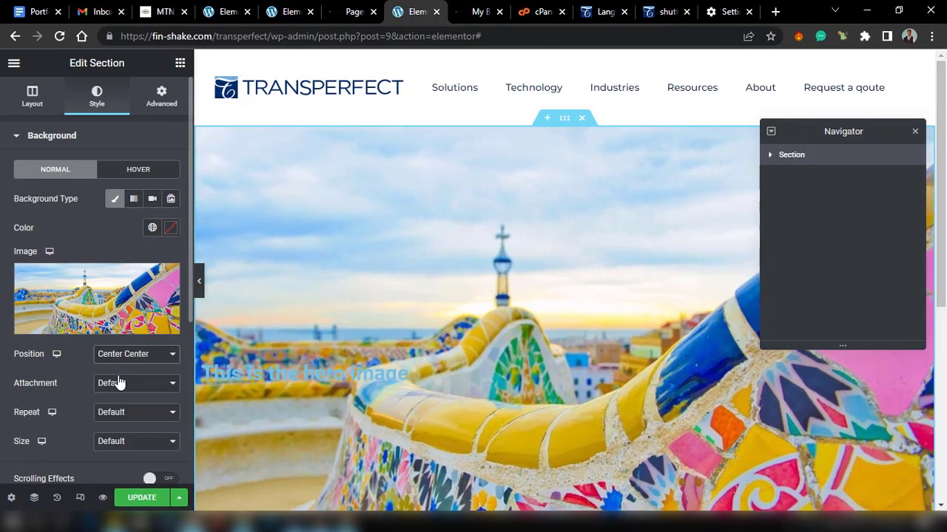
{"action": "scroll", "coordinate": [118, 381], "scroll_direction": "down", "scroll_amount": 1}
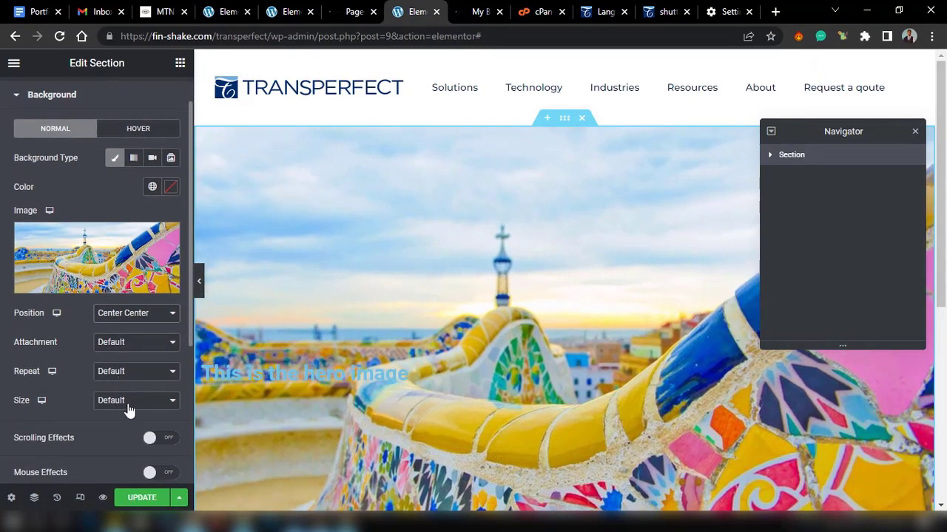
{"action": "left_click", "coordinate": [128, 406]}
{"action": "left_click", "coordinate": [122, 436]}
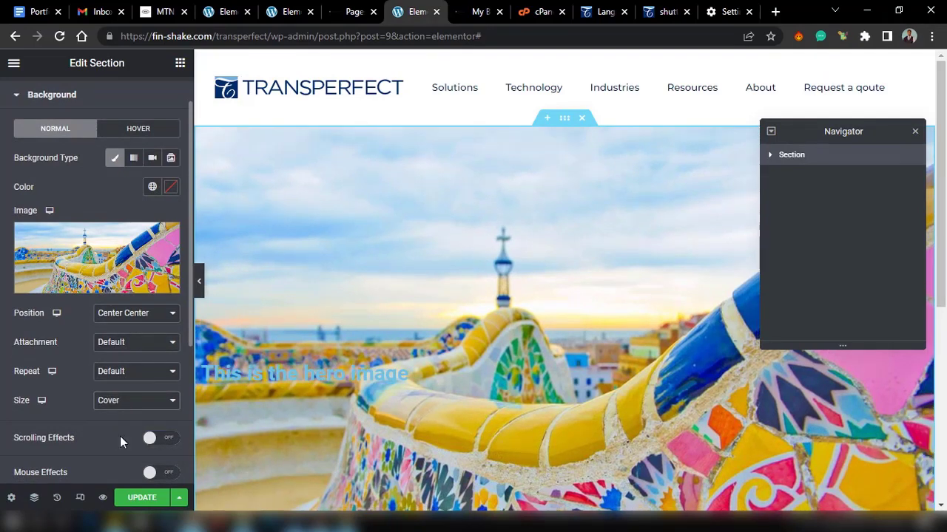
{"action": "left_click", "coordinate": [200, 290]}
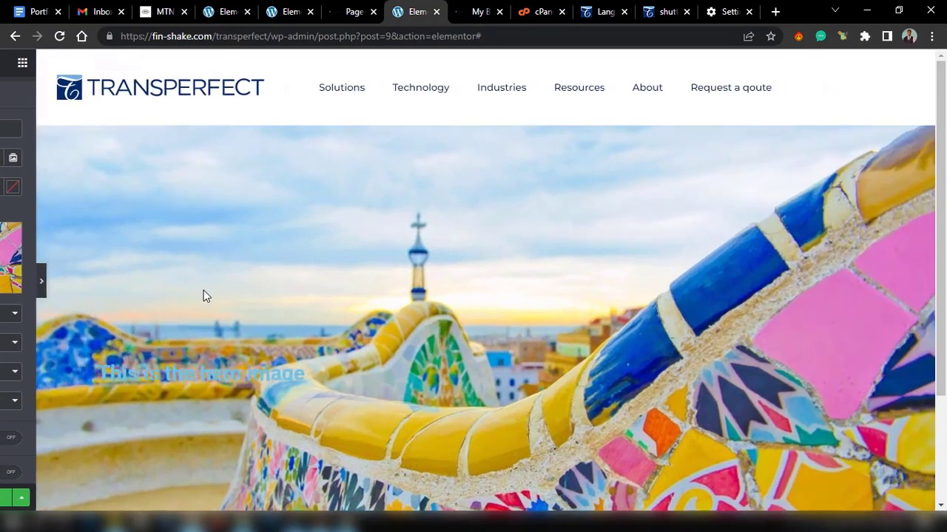
{"action": "scroll", "coordinate": [288, 348], "scroll_direction": "down", "scroll_amount": 1}
{"action": "scroll", "coordinate": [288, 348], "scroll_direction": "up", "scroll_amount": 1}
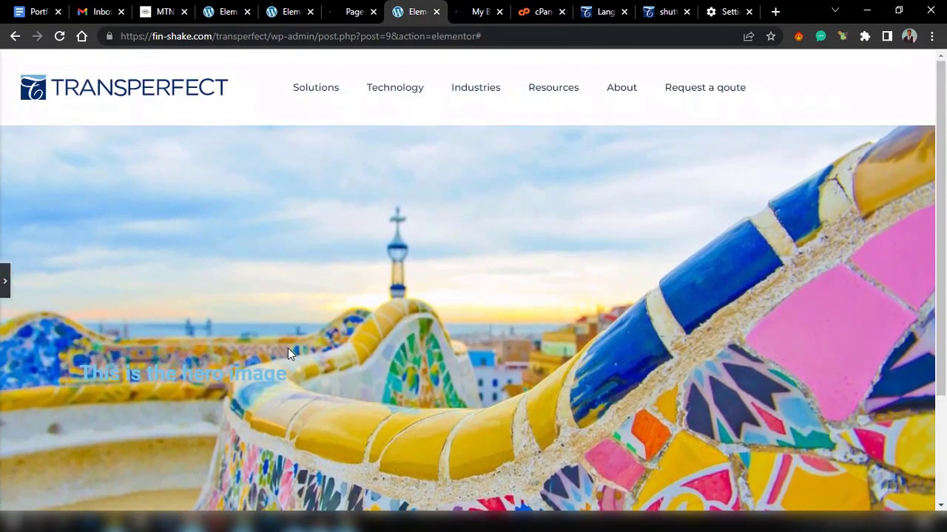
{"action": "left_click", "coordinate": [5, 281]}
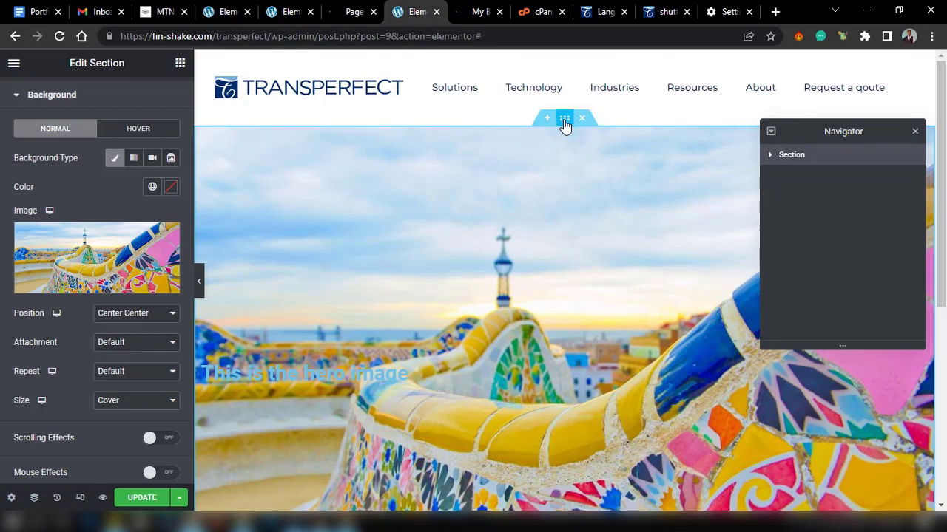
Unlink the hero section's margin values and set the top margin to -150 px to pull the image up behind the header
{"action": "scroll", "coordinate": [124, 195], "scroll_direction": "up", "scroll_amount": 1}
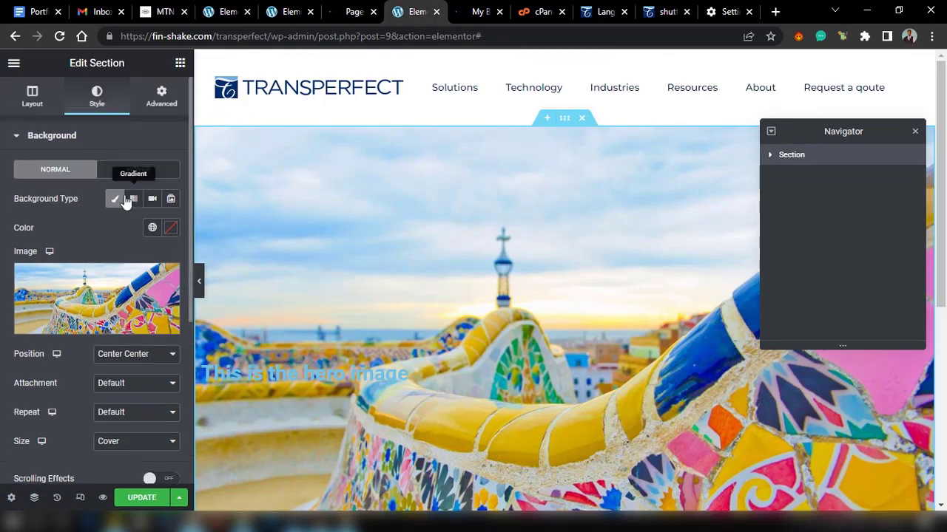
{"action": "left_click", "coordinate": [154, 105]}
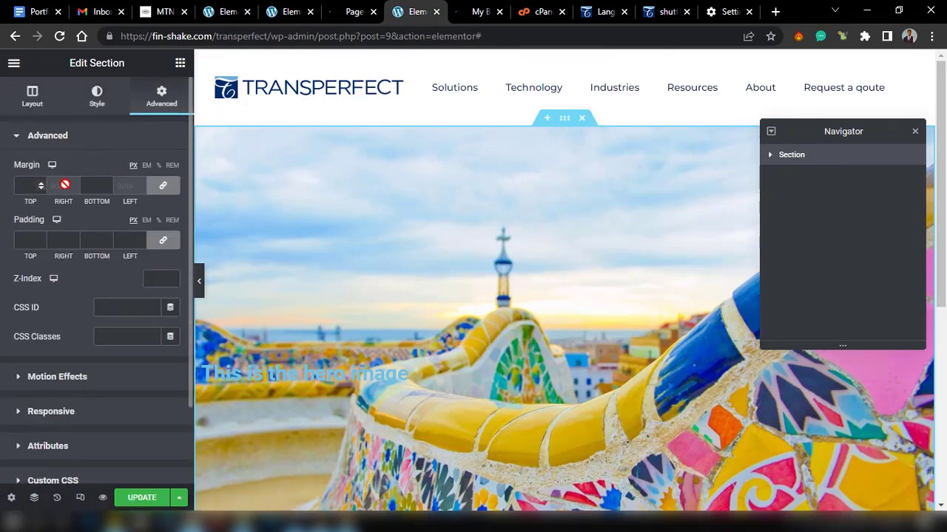
{"action": "left_click", "coordinate": [164, 186]}
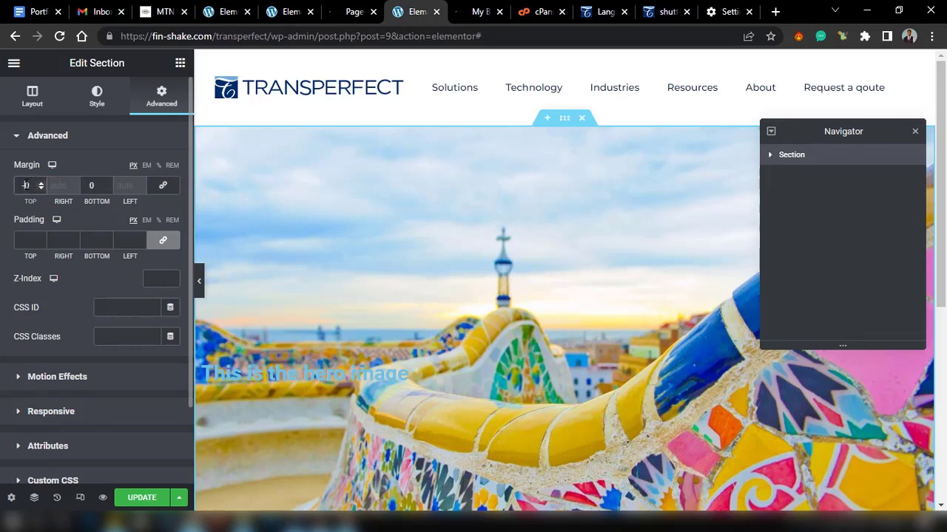
{"action": "key", "text": "Down"}
{"action": "key", "text": "Down"}
{"action": "key", "text": "Down"}
{"action": "key", "text": "Down"}
{"action": "key", "text": "Down"}
{"action": "key", "text": "Down"}
{"action": "key", "text": "Down"}
{"action": "key", "text": "Down"}
{"action": "key", "text": "Down"}
{"action": "key", "text": "Down"}
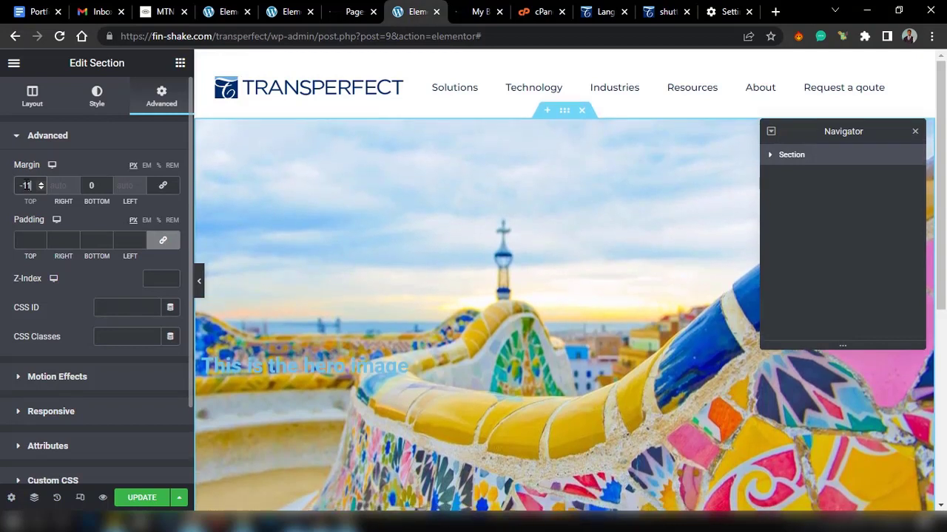
{"action": "key", "text": "Down"}
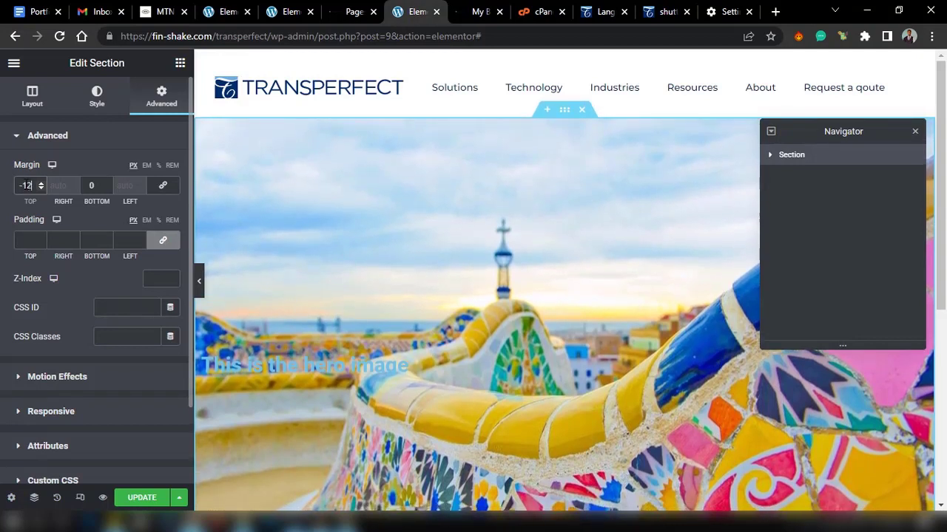
{"action": "key", "text": "Down"}
{"action": "key", "text": "Down"}
{"action": "key", "text": "Down"}
{"action": "key", "text": "Down"}
{"action": "key", "text": "Down"}
{"action": "key", "text": "Down"}
{"action": "key", "text": "Down"}
{"action": "key", "text": "Down"}
{"action": "key", "text": "Down"}
{"action": "key", "text": "Down"}
{"action": "key", "text": "Down"}
{"action": "key", "text": "Down"}
{"action": "key", "text": "Down"}
{"action": "key", "text": "Down"}
{"action": "key", "text": "Down"}
{"action": "key", "text": "Down"}
{"action": "key", "text": "Down"}
{"action": "key", "text": "Down"}
{"action": "key", "text": "Down"}
{"action": "key", "text": "Down"}
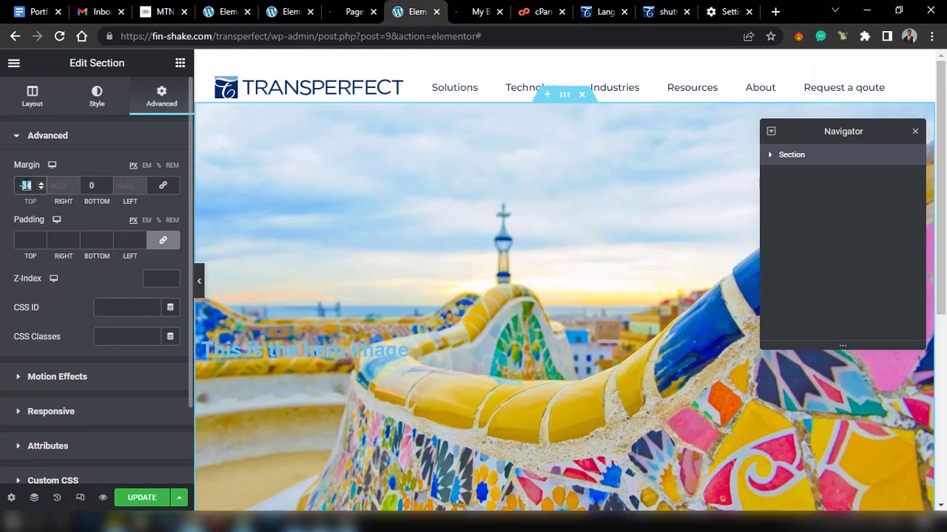
{"action": "type", "text": "-150"}
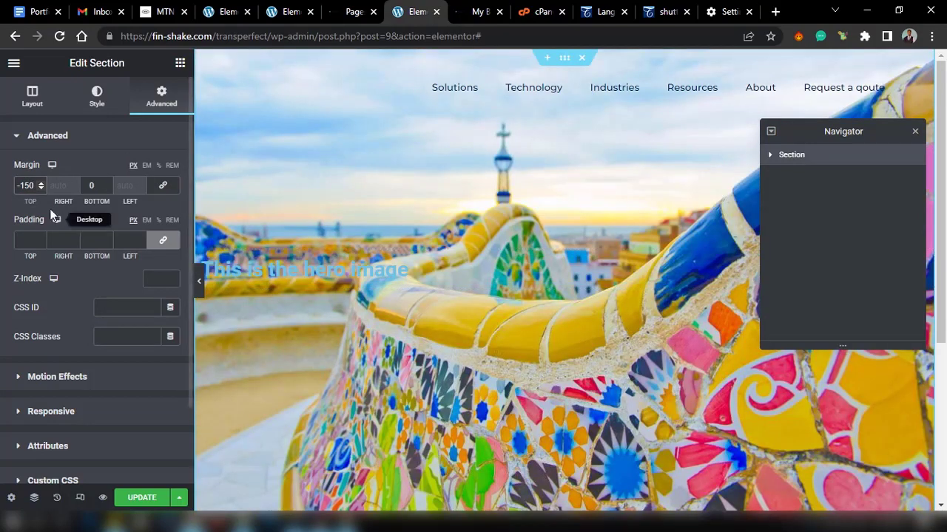
Fine-tune the hero section's top margin to -110 px so the image starts at the page's upper edge
{"action": "key", "text": "Up"}
{"action": "key", "text": "Up"}
{"action": "key", "text": "Up"}
{"action": "key", "text": "Up"}
{"action": "key", "text": "Up"}
{"action": "key", "text": "Up"}
{"action": "key", "text": "Up"}
{"action": "key", "text": "Up"}
{"action": "key", "text": "Up"}
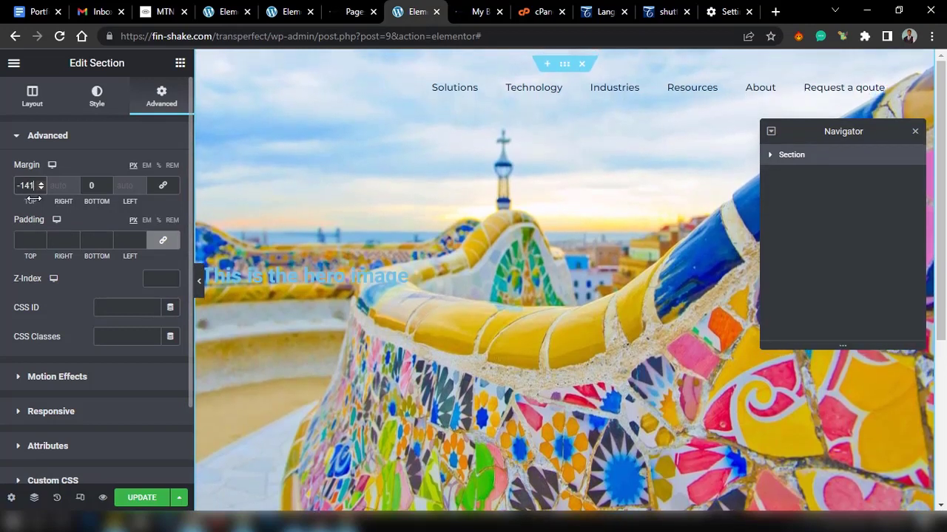
{"action": "key", "text": "Up"}
{"action": "key", "text": "Up"}
{"action": "key", "text": "Up"}
{"action": "key", "text": "Up"}
{"action": "key", "text": "Up"}
{"action": "key", "text": "Up"}
{"action": "key", "text": "Up"}
{"action": "key", "text": "Up"}
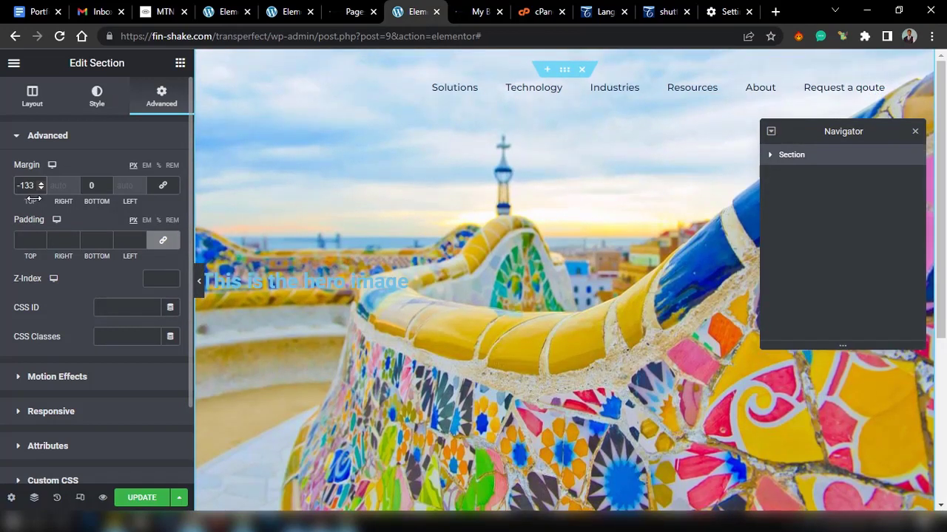
{"action": "key", "text": "Up"}
{"action": "key", "text": "Up"}
{"action": "key", "text": "Up"}
{"action": "key", "text": "Up"}
{"action": "key", "text": "Up"}
{"action": "key", "text": "Up"}
{"action": "type", "text": "-100"}
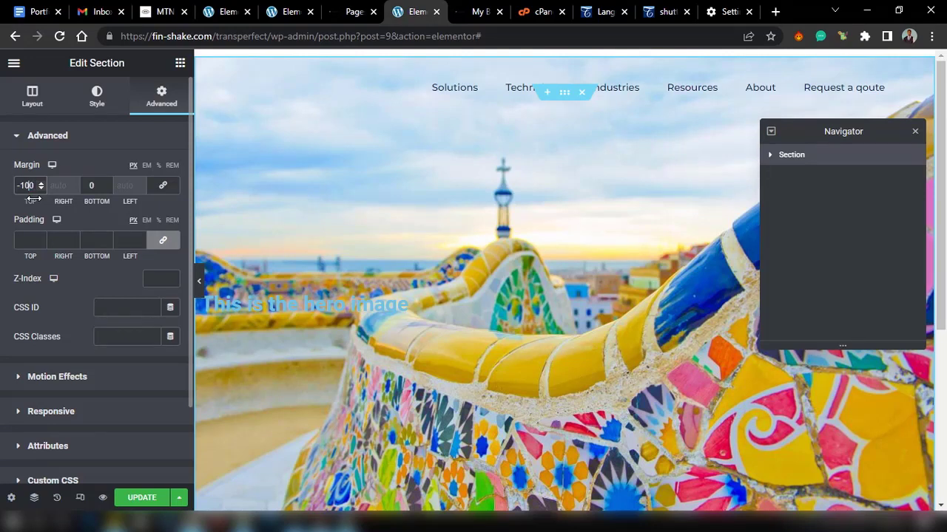
{"action": "type", "text": "1"}
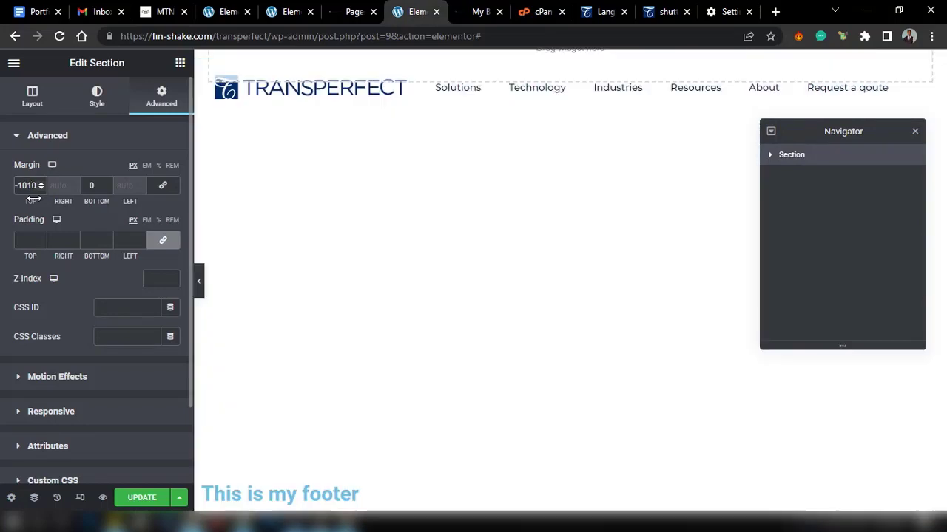
{"action": "key", "text": "BackSpace"}
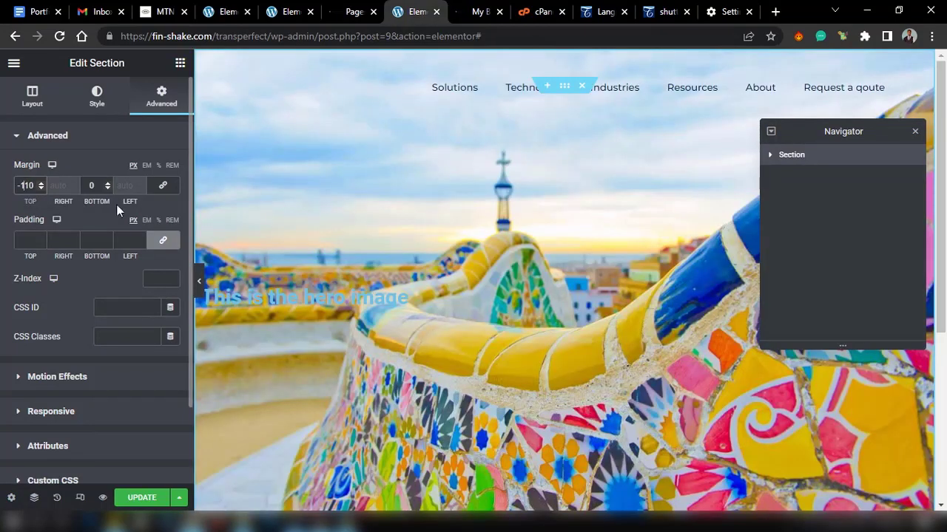
Try top margins a pixel or so around -110 px on the hero section and preview it at full width
{"action": "left_click", "coordinate": [200, 287]}
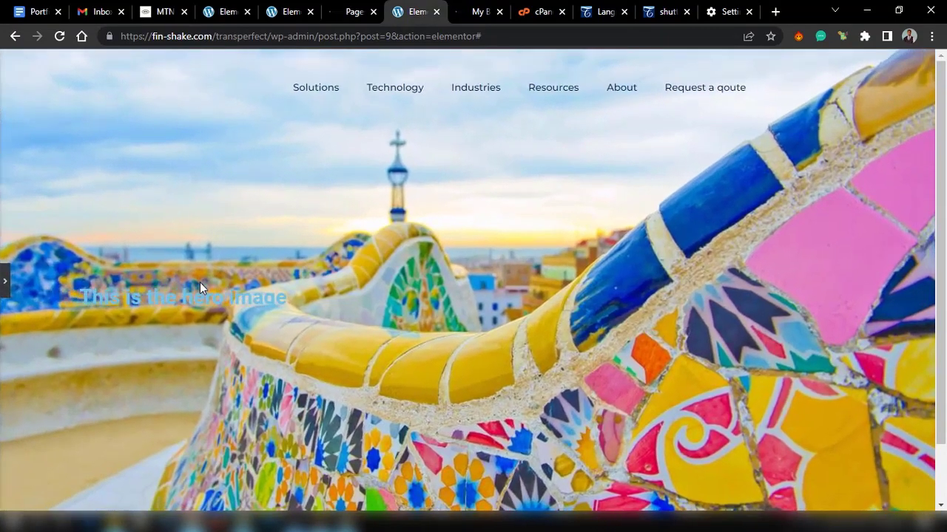
{"action": "left_click", "coordinate": [7, 277]}
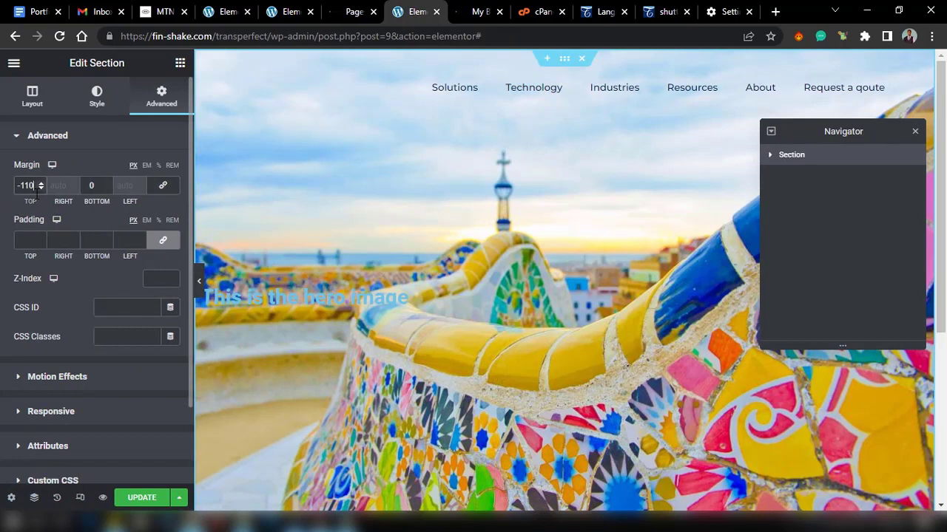
{"action": "key", "text": "Down"}
{"action": "key", "text": "Down"}
{"action": "key", "text": "Up"}
{"action": "key", "text": "Up"}
{"action": "key", "text": "Up"}
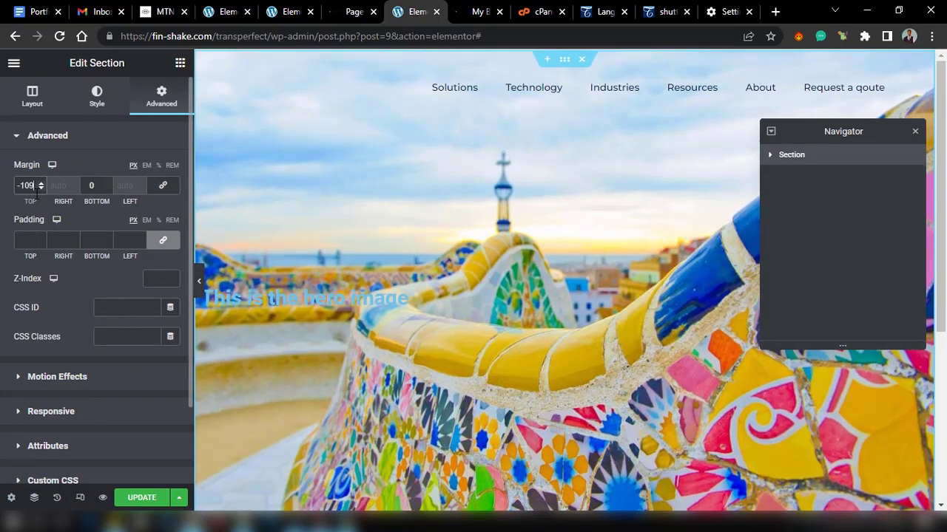
{"action": "key", "text": "Down"}
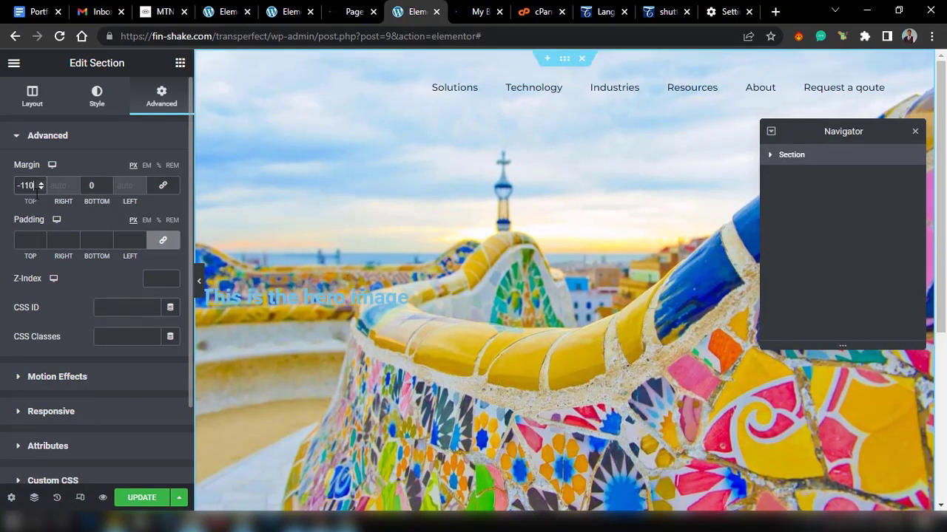
{"action": "left_click", "coordinate": [200, 284]}
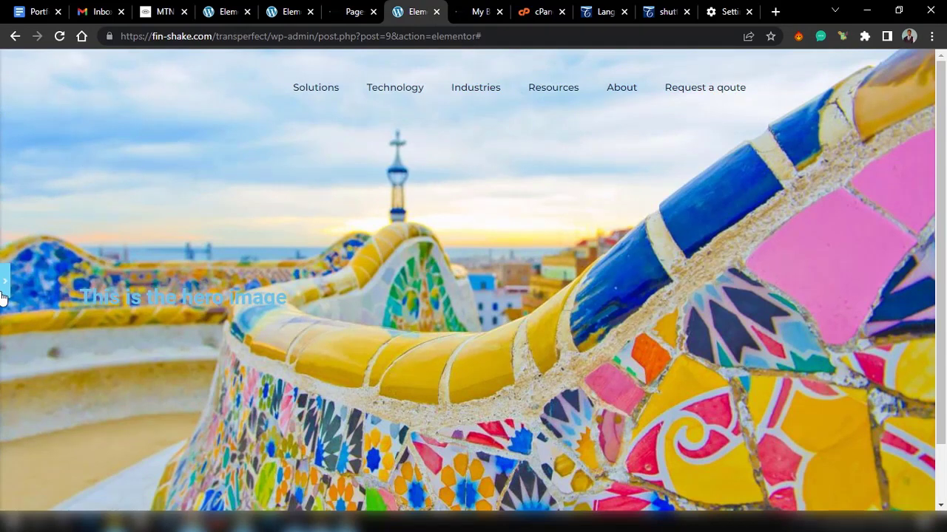
Set the header section's Z-Index to 10 in the header template and update it so the logo sits above the hero image
{"action": "left_click", "coordinate": [221, 11]}
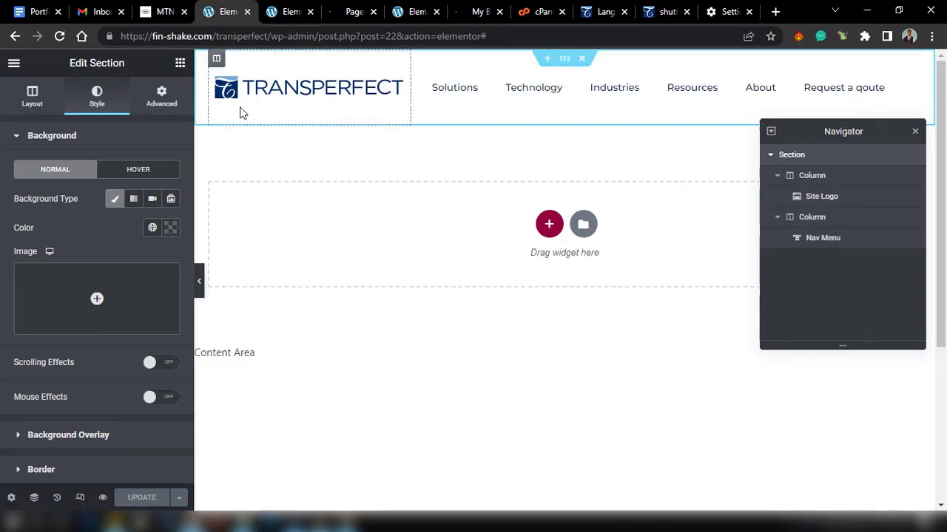
{"action": "left_click", "coordinate": [163, 100]}
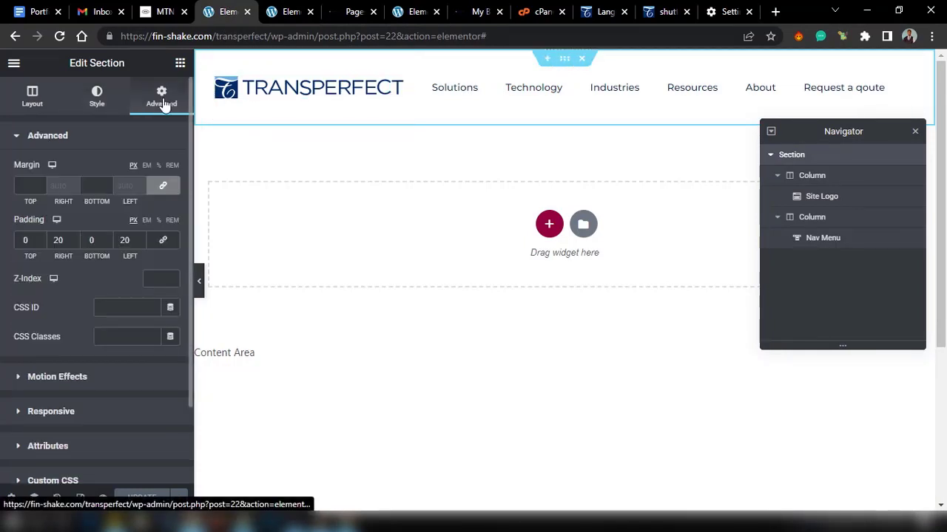
{"action": "left_click", "coordinate": [147, 278]}
{"action": "type", "text": "10"}
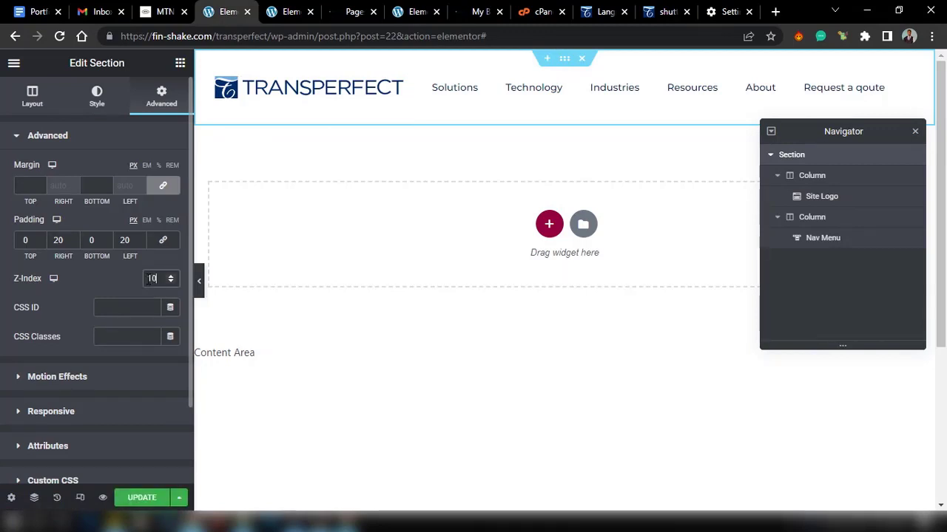
{"action": "left_click", "coordinate": [143, 497]}
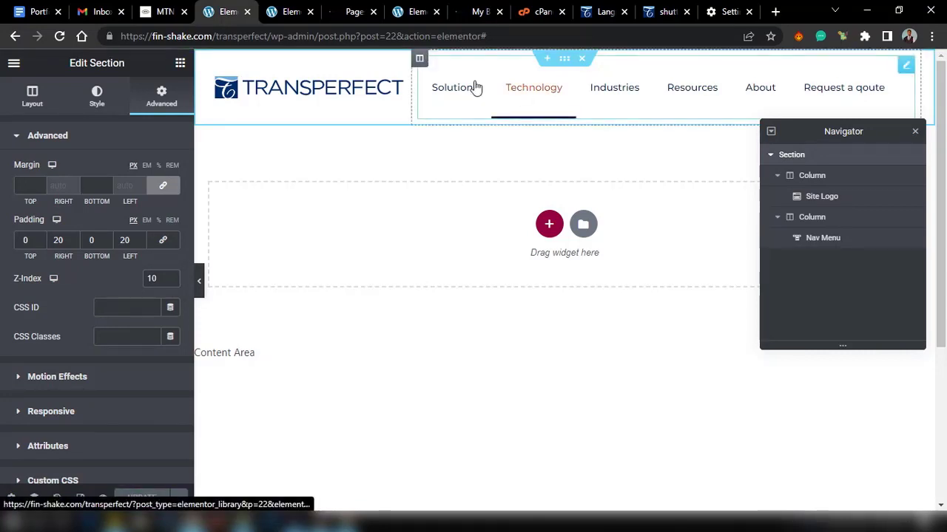
Return to the Home page editor, update the page and open a preview of its changes
{"action": "left_click", "coordinate": [400, 11]}
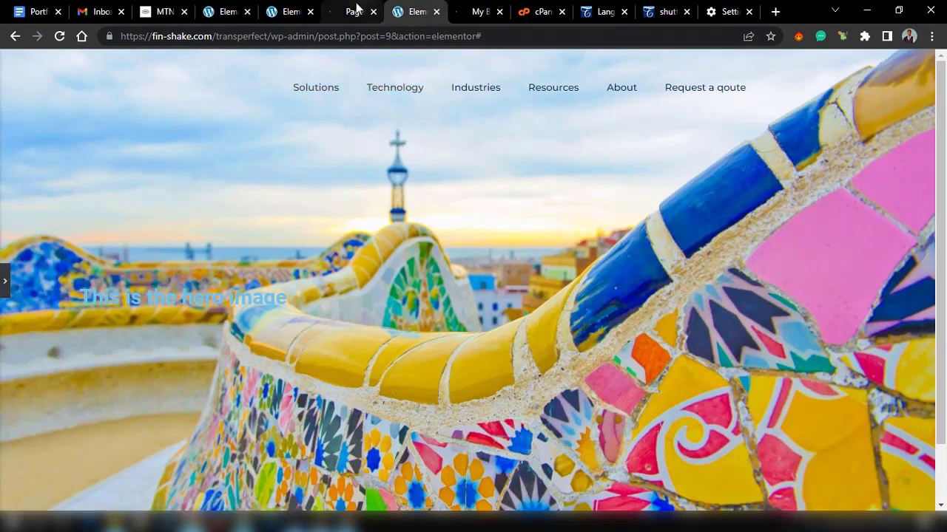
{"action": "left_click", "coordinate": [2, 285]}
{"action": "left_click", "coordinate": [228, 12]}
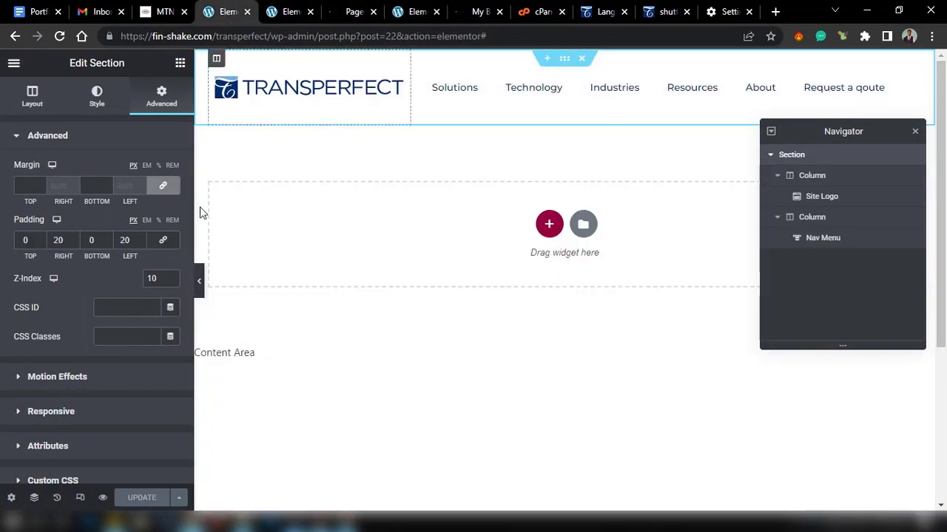
{"action": "left_click", "coordinate": [412, 13]}
{"action": "left_click", "coordinate": [140, 499]}
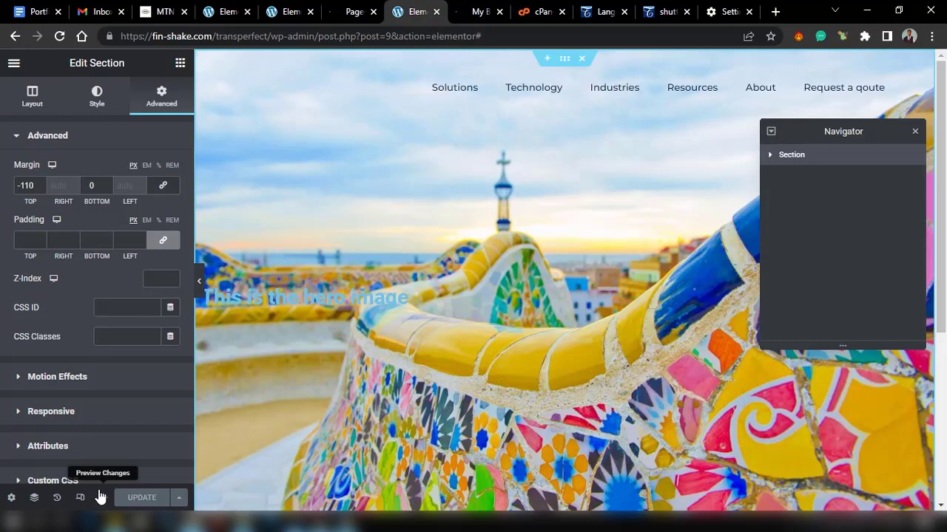
{"action": "left_click", "coordinate": [100, 497]}
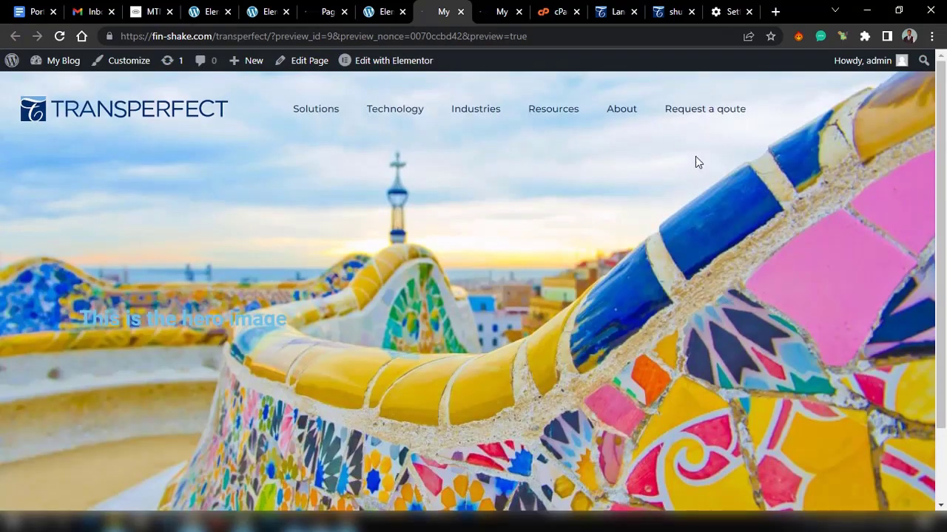
Examine the previewed header and hero section and compare them with the original TransPerfect website
{"action": "scroll", "coordinate": [695, 156], "scroll_direction": "down", "scroll_amount": 2}
{"action": "scroll", "coordinate": [695, 156], "scroll_direction": "up", "scroll_amount": 2}
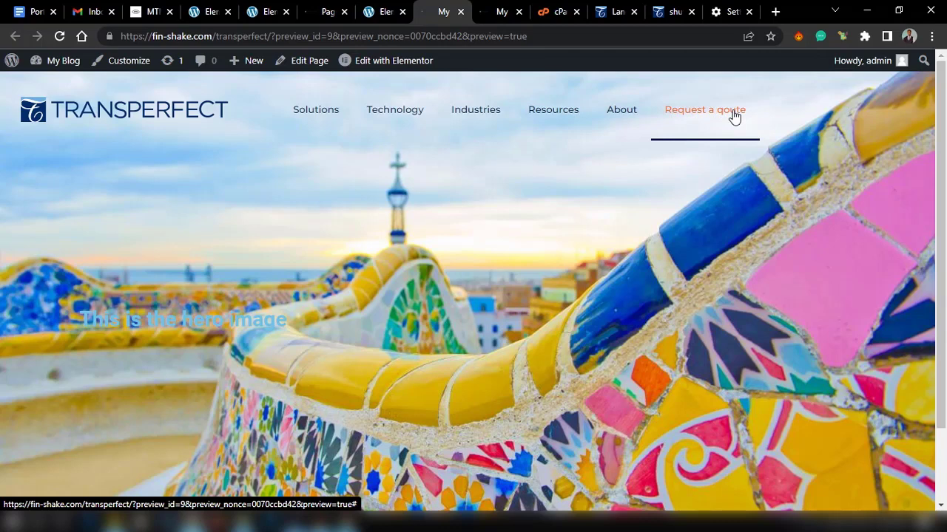
{"action": "scroll", "coordinate": [733, 116], "scroll_direction": "down", "scroll_amount": 3}
{"action": "scroll", "coordinate": [734, 116], "scroll_direction": "up", "scroll_amount": 3}
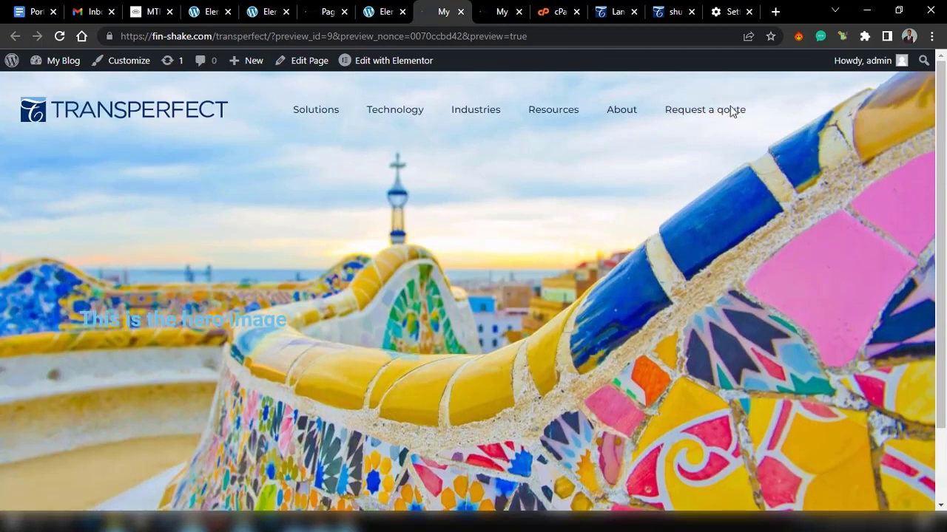
{"action": "left_click", "coordinate": [605, 9]}
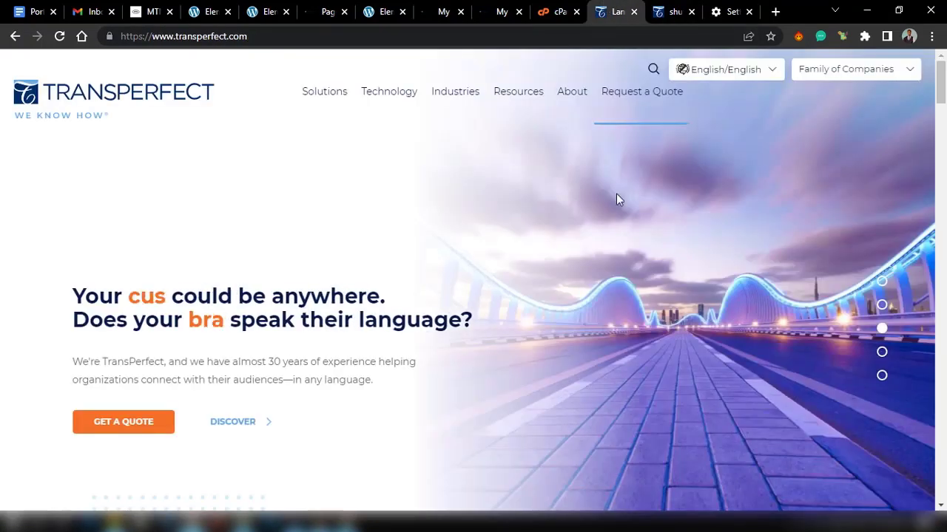
{"action": "scroll", "coordinate": [616, 194], "scroll_direction": "down", "scroll_amount": 5}
{"action": "scroll", "coordinate": [616, 194], "scroll_direction": "up", "scroll_amount": 5}
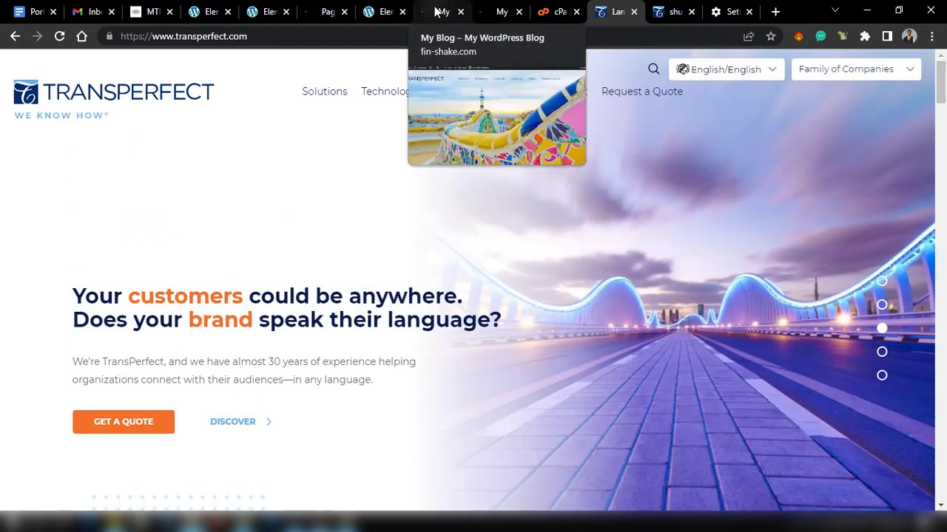
{"action": "left_click", "coordinate": [471, 9]}
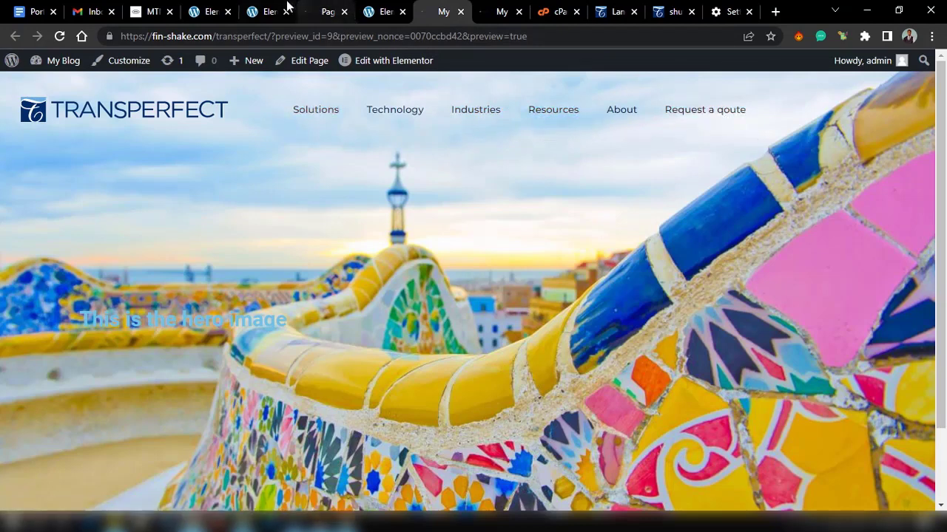
Choose a lighter font weight for the navigation menu's typography in the header template and update it
{"action": "left_click", "coordinate": [252, 8]}
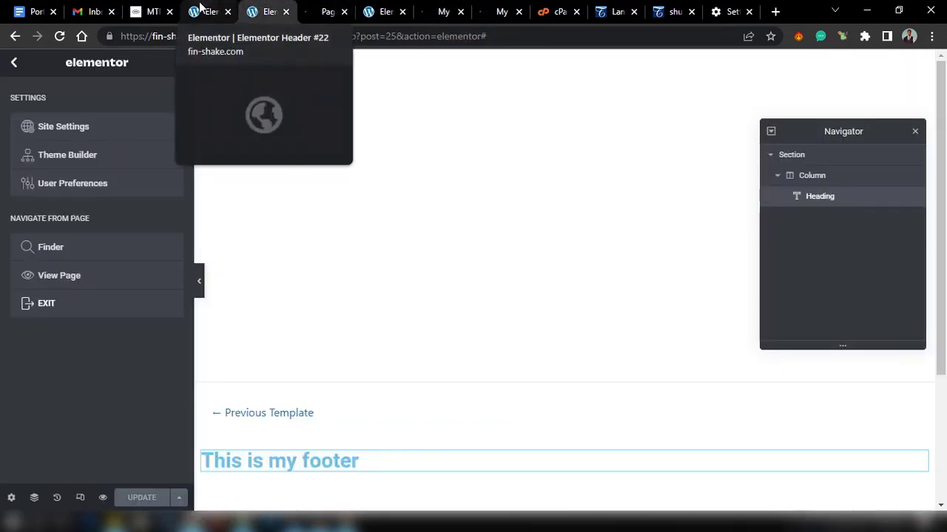
{"action": "left_click", "coordinate": [214, 10]}
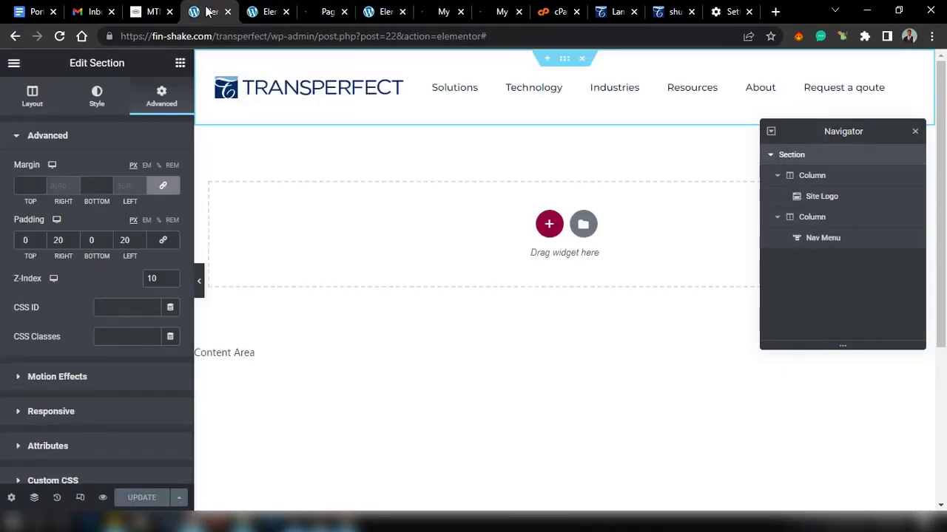
{"action": "left_click", "coordinate": [465, 103]}
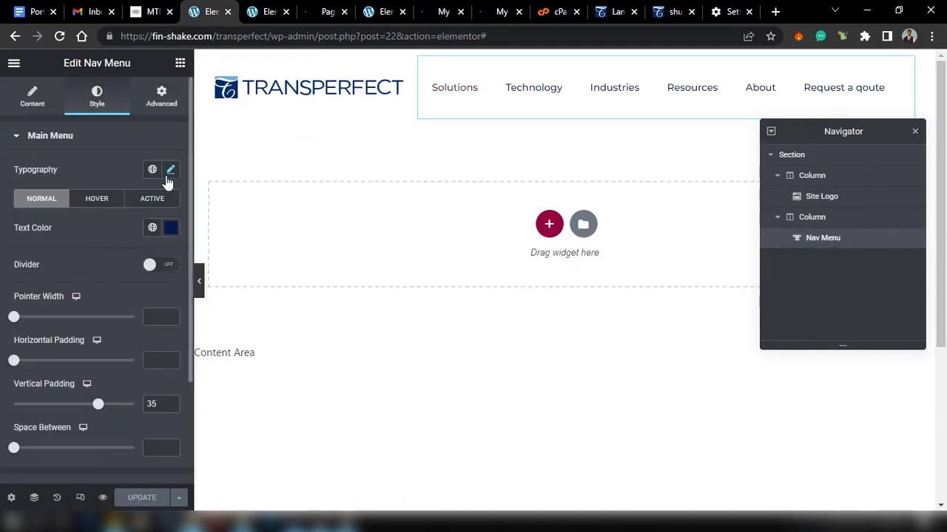
{"action": "left_click", "coordinate": [169, 172]}
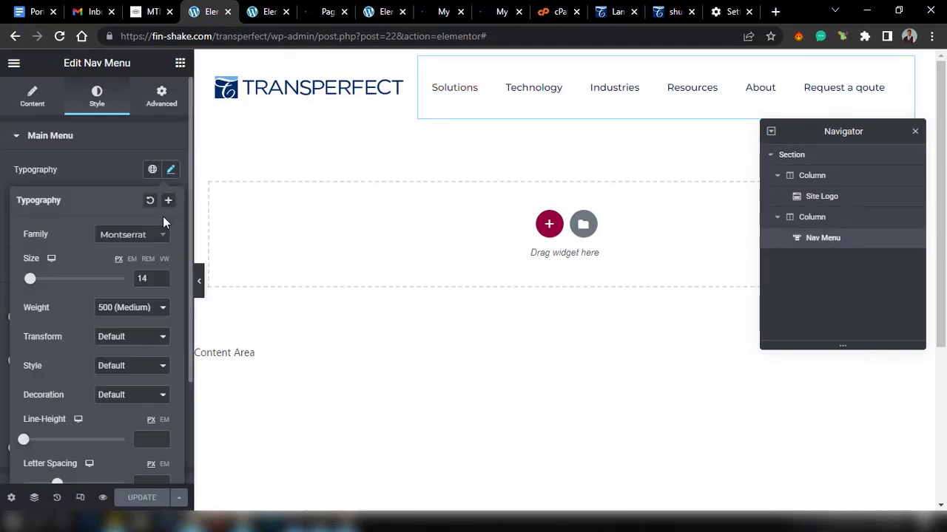
{"action": "left_click", "coordinate": [136, 307]}
{"action": "left_click", "coordinate": [127, 354]}
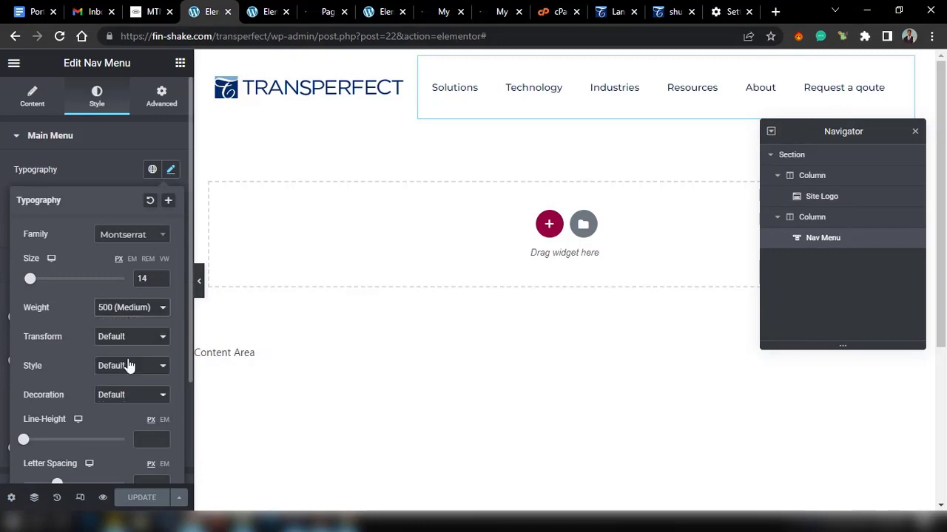
{"action": "left_click", "coordinate": [142, 499]}
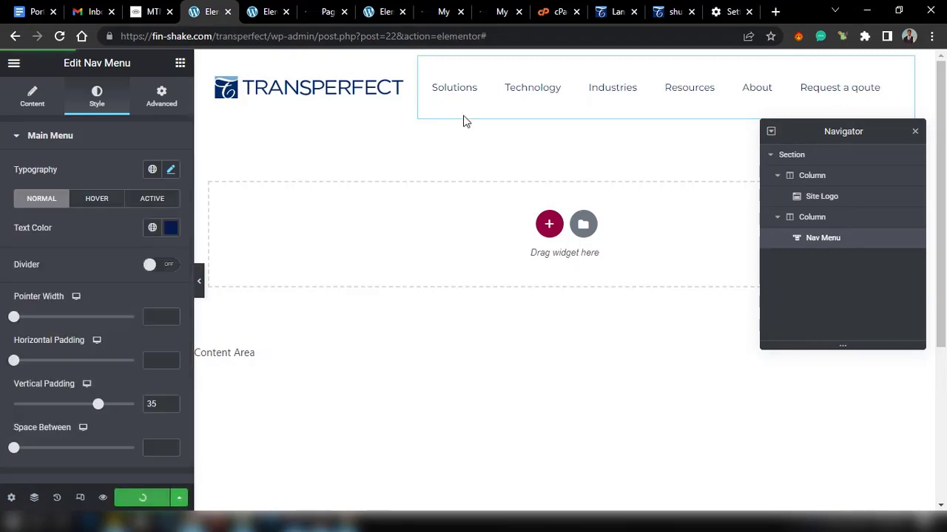
Reload the Home page preview and compare the menu's font weight and item spacing with the original TransPerfect website
{"action": "left_click", "coordinate": [627, 7]}
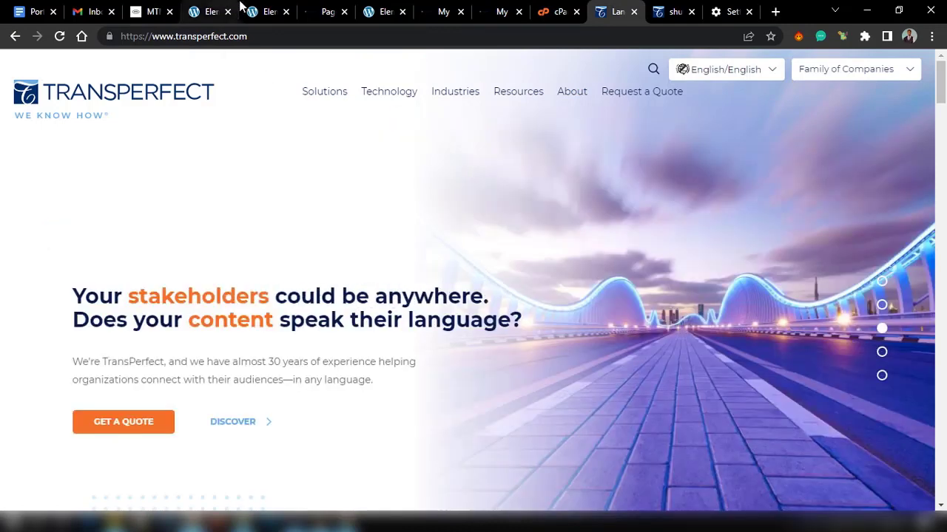
{"action": "left_click", "coordinate": [379, 10]}
{"action": "left_click", "coordinate": [446, 13]}
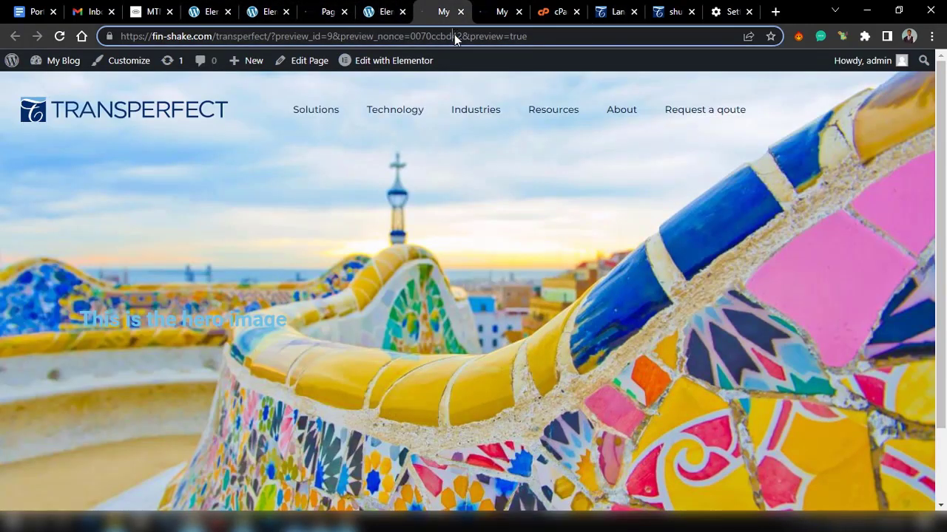
{"action": "left_click", "coordinate": [454, 35]}
{"action": "key", "text": "Return"}
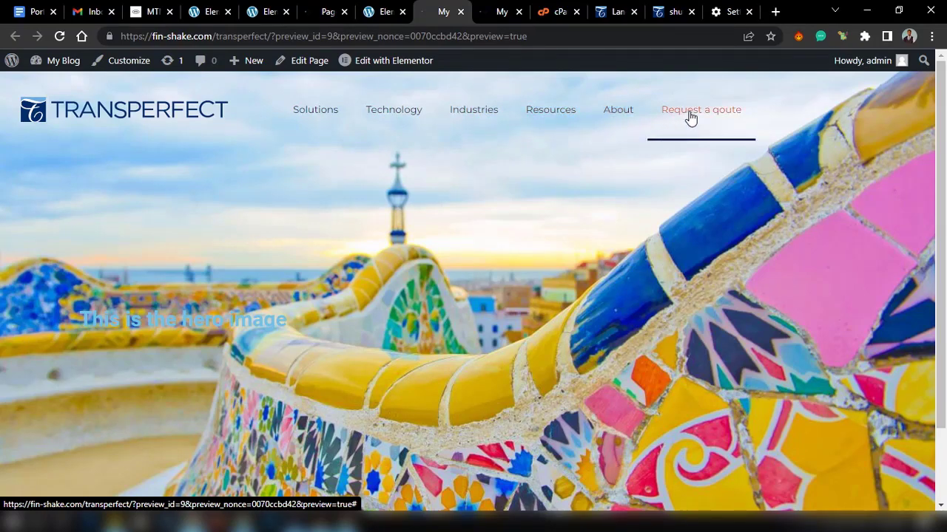
{"action": "left_click", "coordinate": [613, 11]}
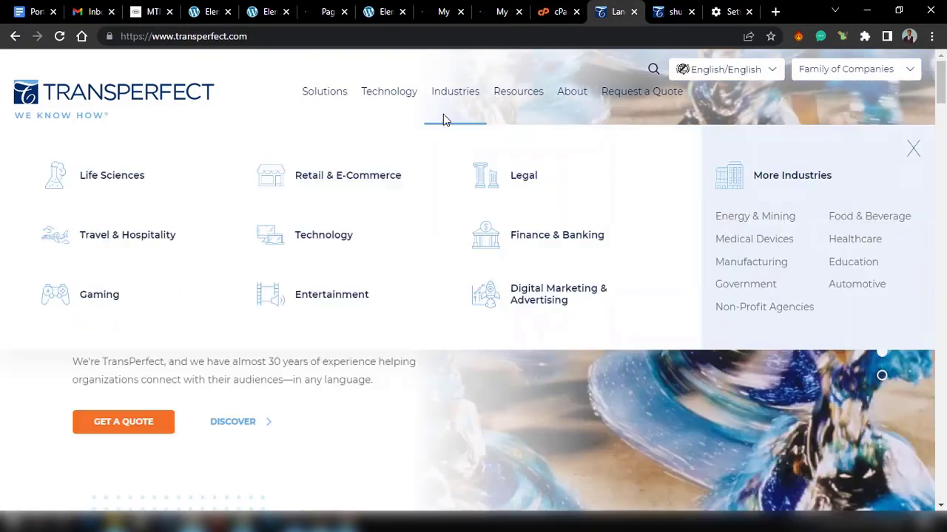
{"action": "mouse_move", "coordinate": [405, 110]}
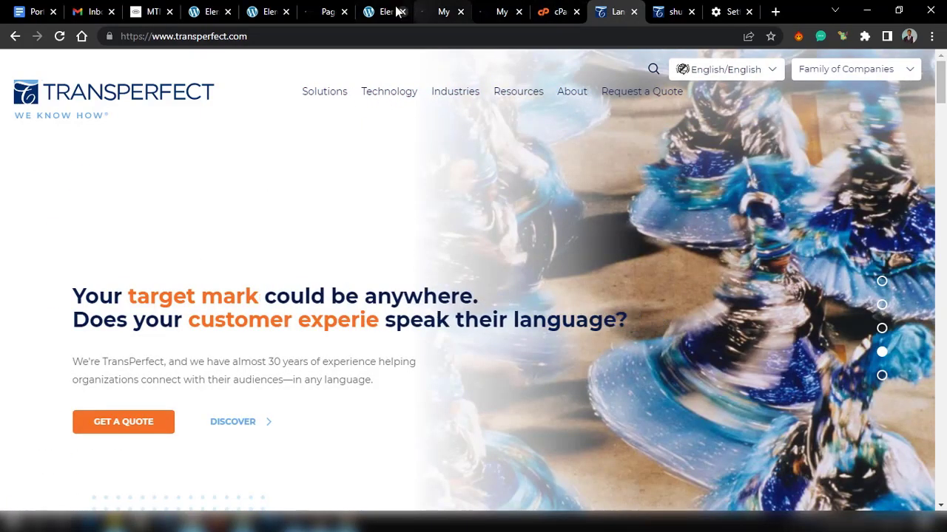
{"action": "left_click", "coordinate": [431, 12]}
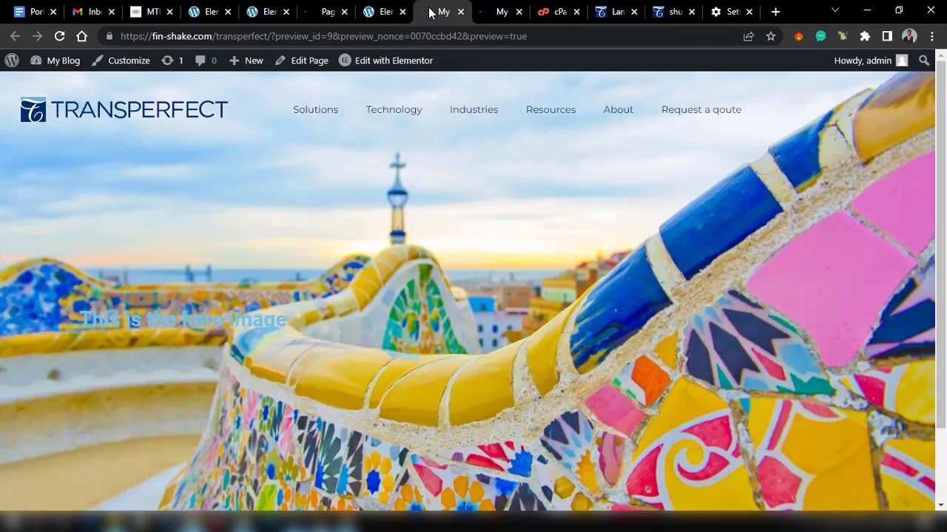
Set the header navigation menu's horizontal padding to 12 and update the header template
{"action": "left_click", "coordinate": [207, 12]}
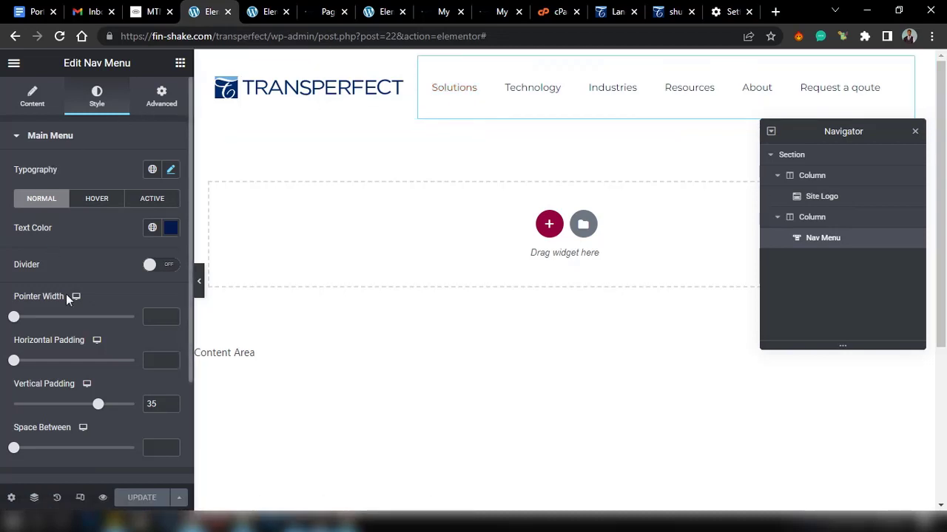
{"action": "scroll", "coordinate": [44, 373], "scroll_direction": "down", "scroll_amount": 1}
{"action": "scroll", "coordinate": [44, 374], "scroll_direction": "down", "scroll_amount": 1}
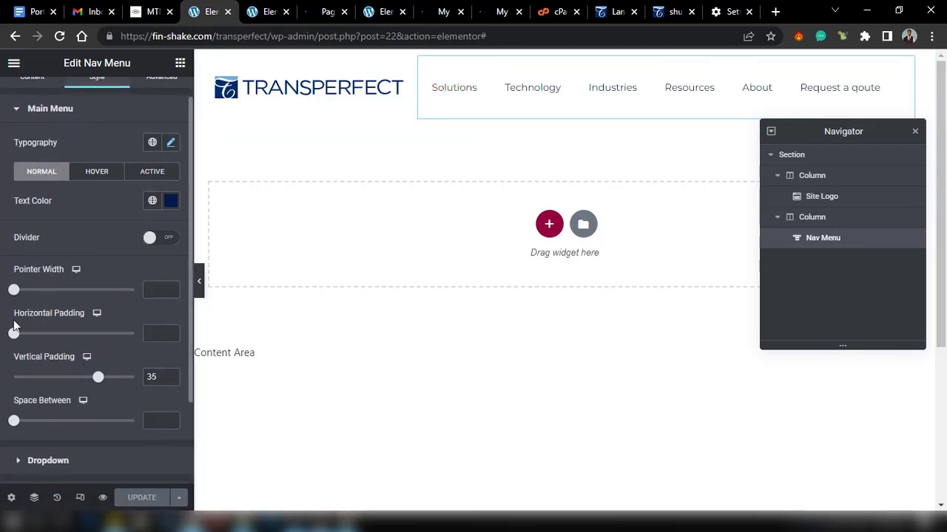
{"action": "left_click_drag", "start_coordinate": [16, 339], "coordinate": [44, 339]}
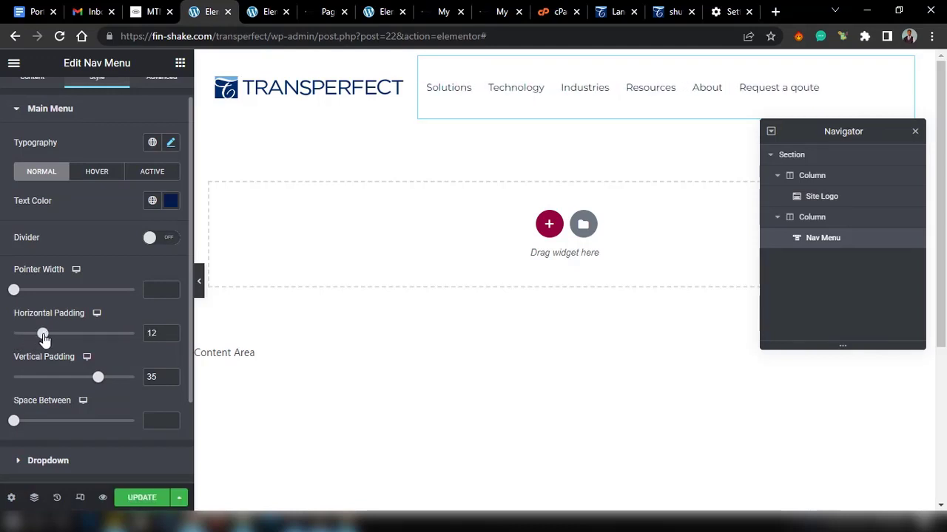
{"action": "left_click", "coordinate": [140, 497]}
Reload the Home page preview and compare the navigation menu's item spacing with the original TransPerfect website
{"action": "left_click", "coordinate": [429, 8]}
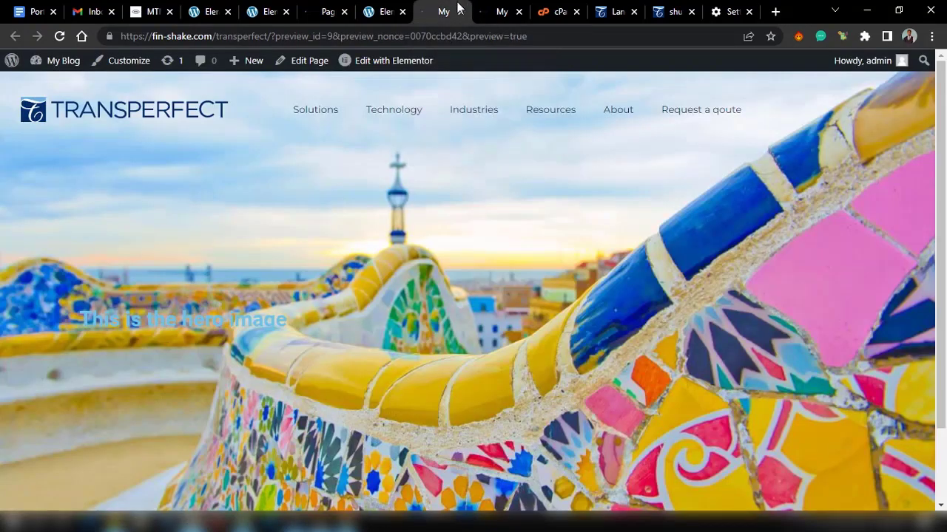
{"action": "left_click", "coordinate": [500, 12]}
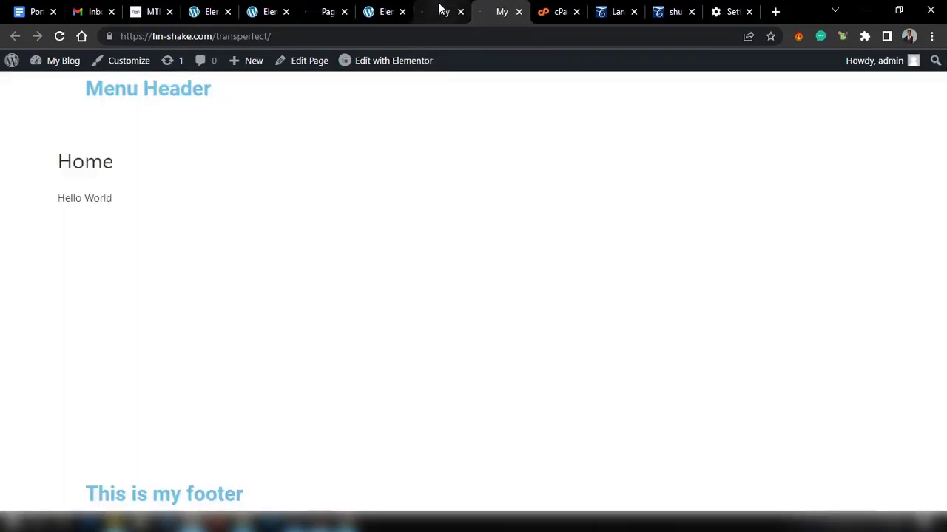
{"action": "left_click", "coordinate": [440, 9]}
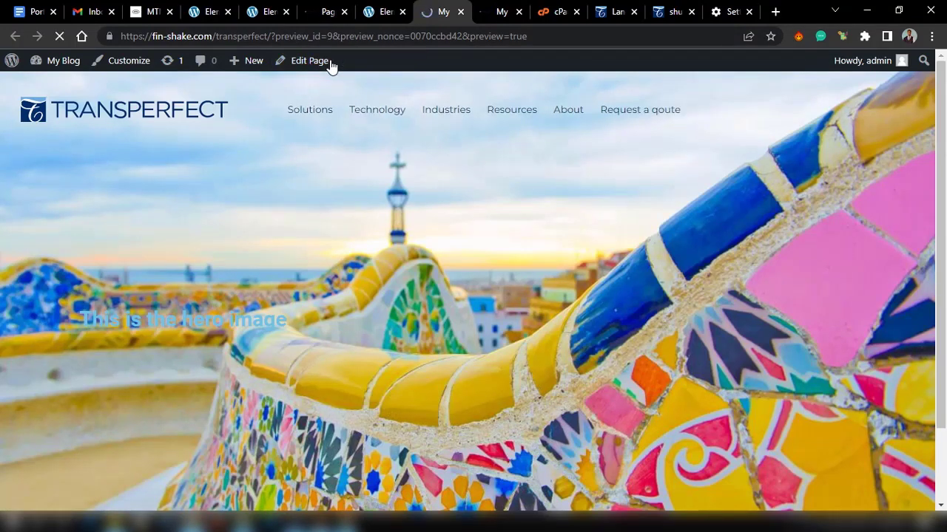
{"action": "left_click", "coordinate": [611, 12]}
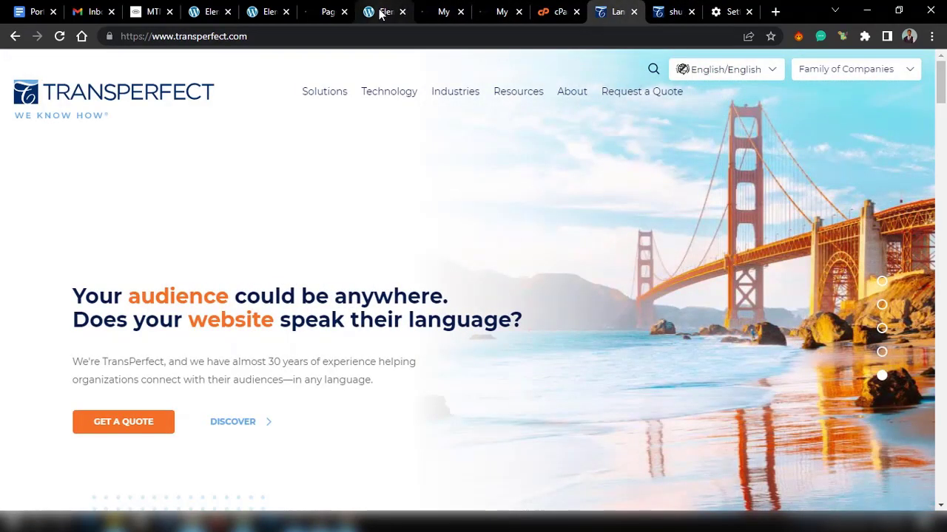
{"action": "left_click", "coordinate": [437, 12]}
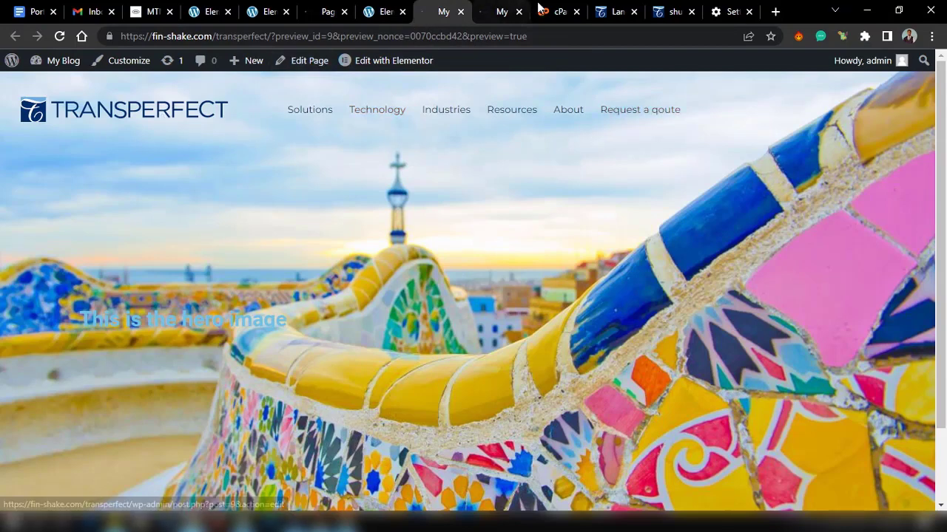
Examine the original TransPerfect website's header while scrolling and the layout of its Industries dropdown menu
{"action": "left_click", "coordinate": [596, 13]}
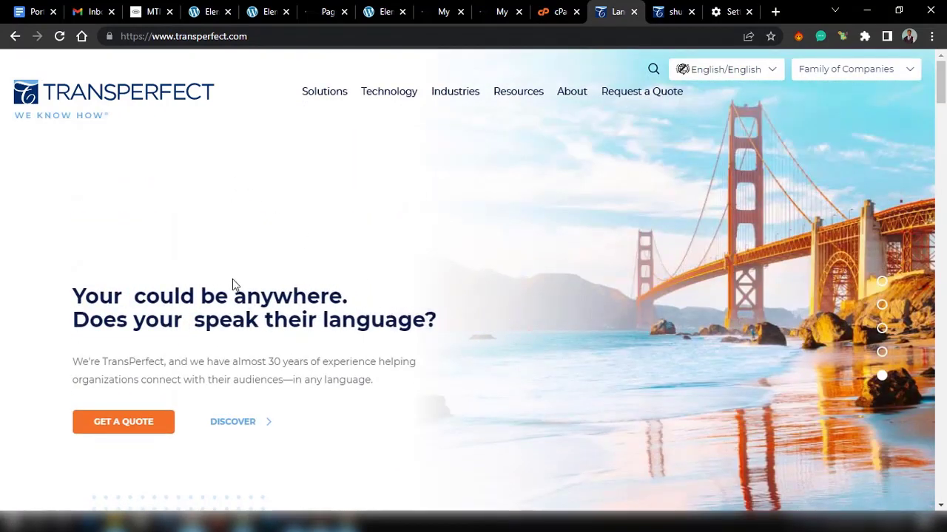
{"action": "scroll", "coordinate": [270, 392], "scroll_direction": "down", "scroll_amount": 1}
{"action": "scroll", "coordinate": [272, 395], "scroll_direction": "up", "scroll_amount": 1}
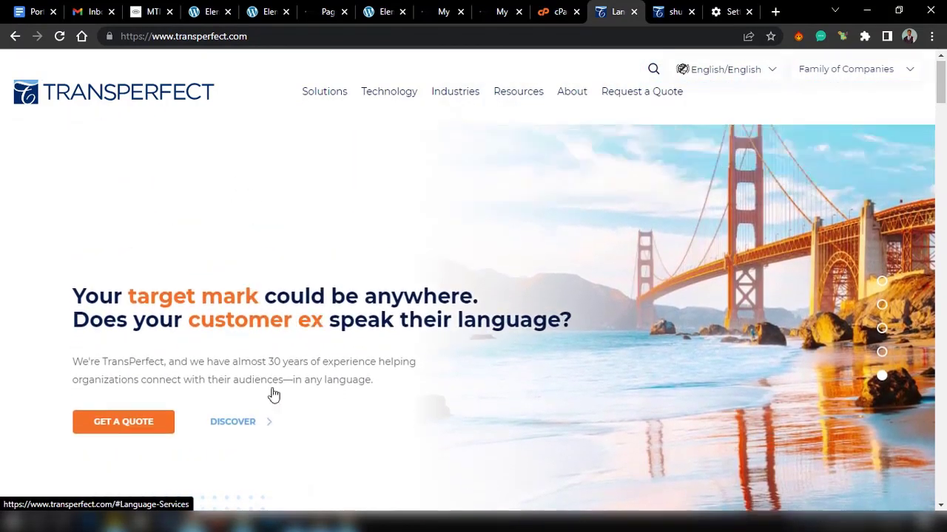
{"action": "mouse_move", "coordinate": [453, 95]}
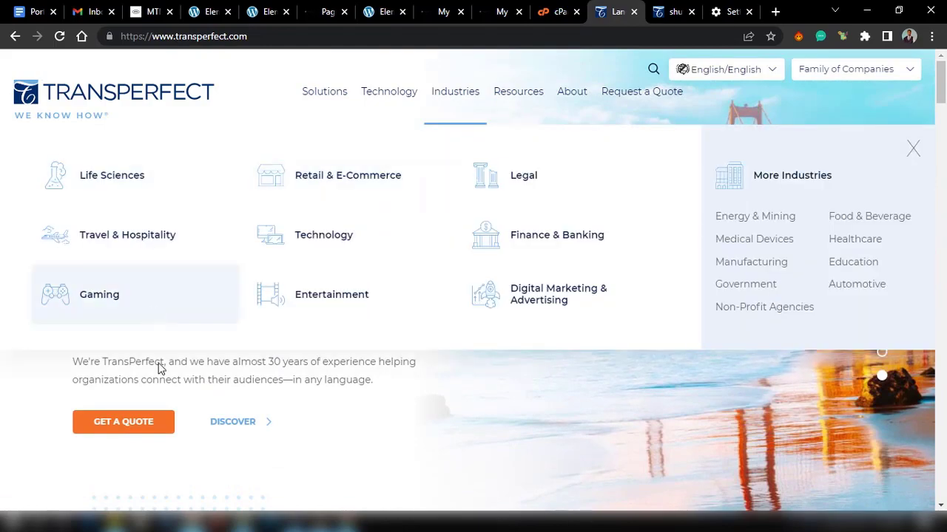
{"action": "scroll", "coordinate": [526, 300], "scroll_direction": "down", "scroll_amount": 5}
{"action": "scroll", "coordinate": [528, 301], "scroll_direction": "up", "scroll_amount": 5}
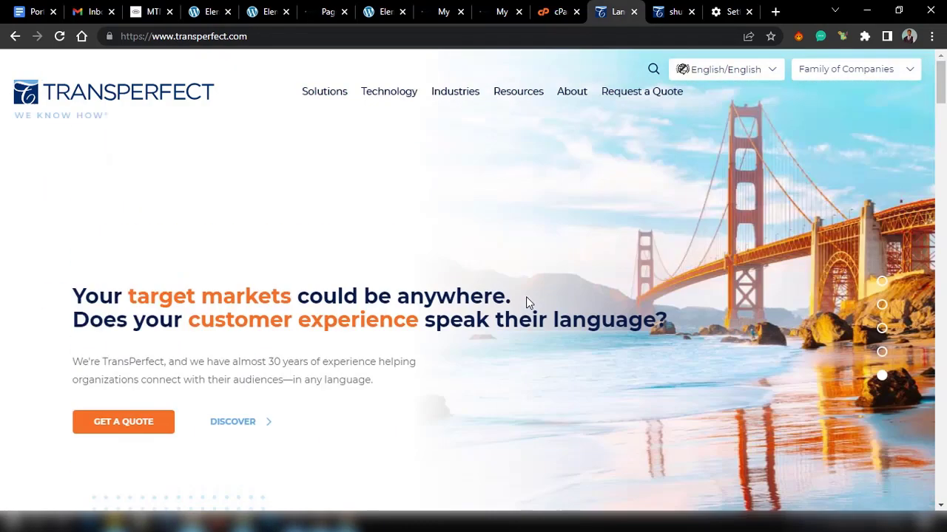
Return to the Home page preview and check the menu's hover effect and the header's behavior while scrolling
{"action": "left_click", "coordinate": [326, 11]}
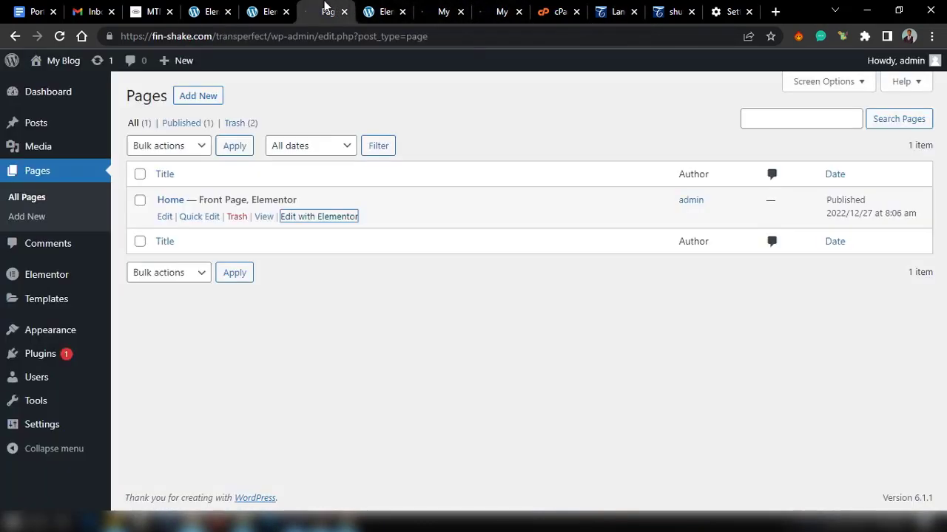
{"action": "left_click", "coordinate": [381, 11]}
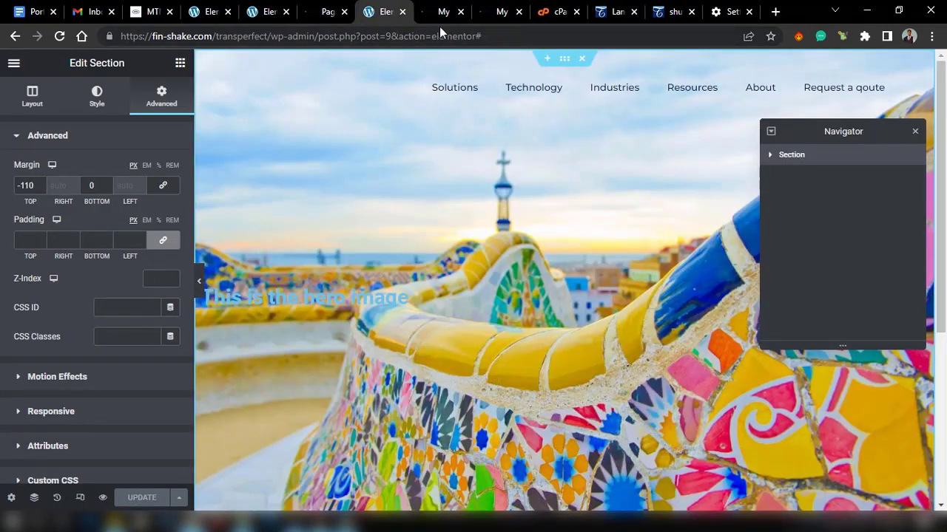
{"action": "left_click", "coordinate": [442, 11]}
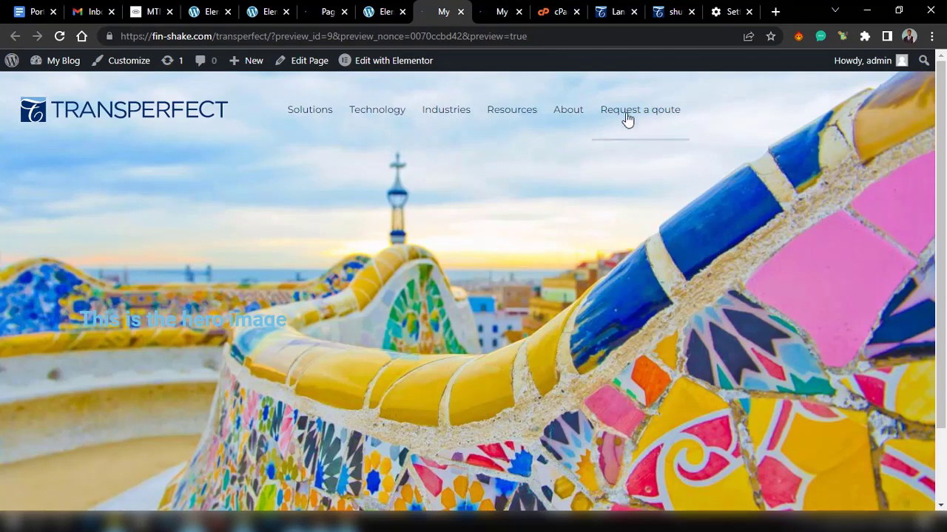
{"action": "scroll", "coordinate": [413, 273], "scroll_direction": "down", "scroll_amount": 1}
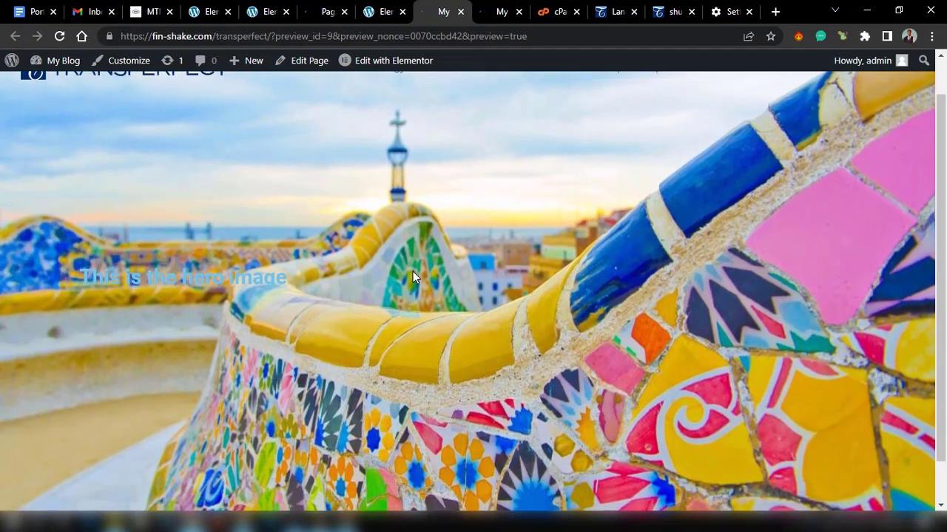
{"action": "scroll", "coordinate": [413, 274], "scroll_direction": "down", "scroll_amount": 2}
{"action": "scroll", "coordinate": [413, 273], "scroll_direction": "up", "scroll_amount": 3}
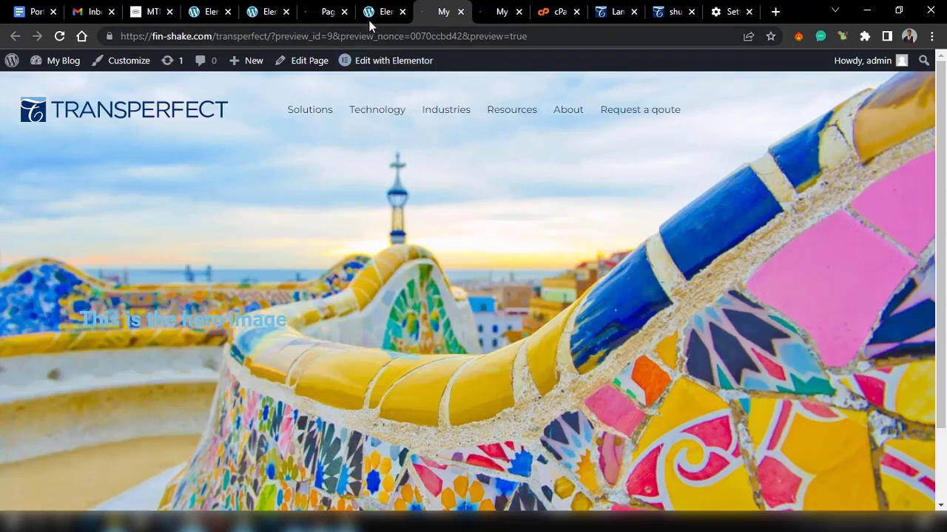
Study how the original TransPerfect header changes between the top of the page and the scrolled hero section
{"action": "left_click", "coordinate": [613, 11]}
{"action": "mouse_move", "coordinate": [572, 91]}
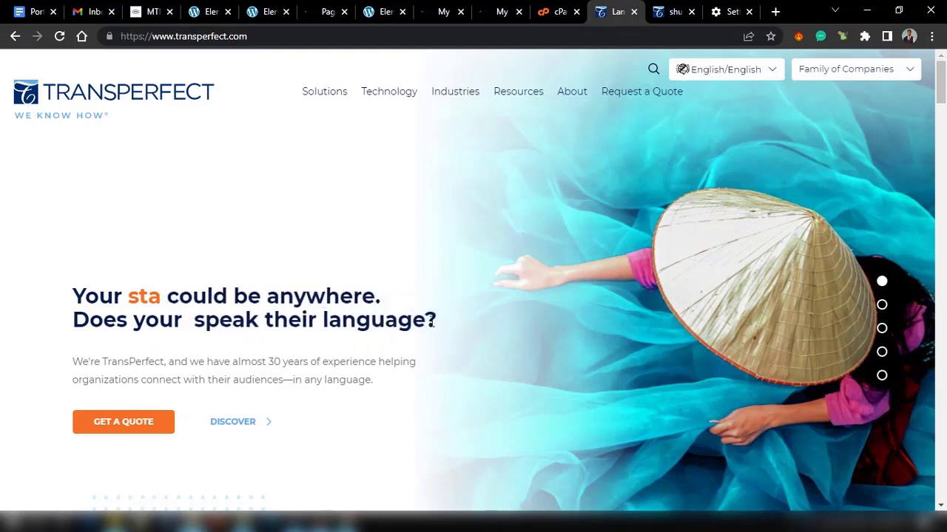
{"action": "scroll", "coordinate": [432, 326], "scroll_direction": "down", "scroll_amount": 2}
{"action": "scroll", "coordinate": [432, 321], "scroll_direction": "up", "scroll_amount": 2}
{"action": "scroll", "coordinate": [431, 322], "scroll_direction": "down", "scroll_amount": 4}
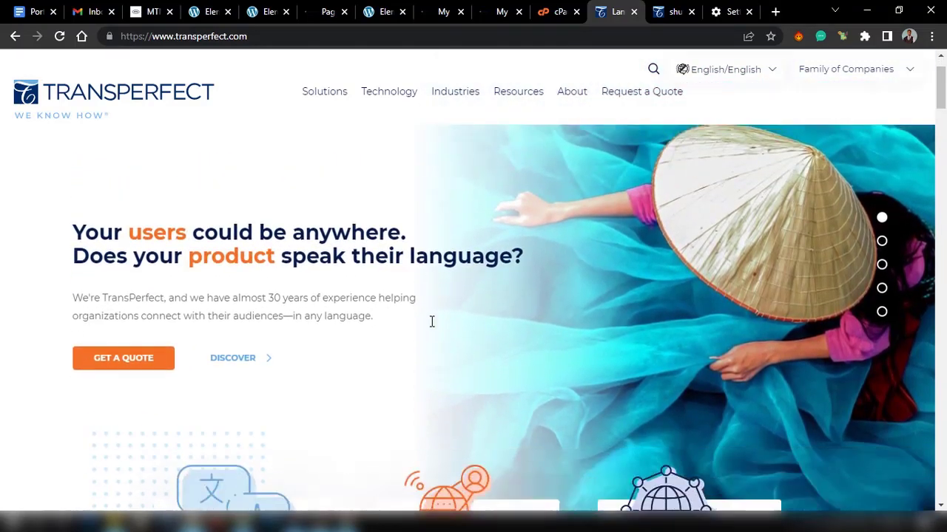
{"action": "scroll", "coordinate": [431, 322], "scroll_direction": "up", "scroll_amount": 3}
{"action": "scroll", "coordinate": [430, 322], "scroll_direction": "up", "scroll_amount": 1}
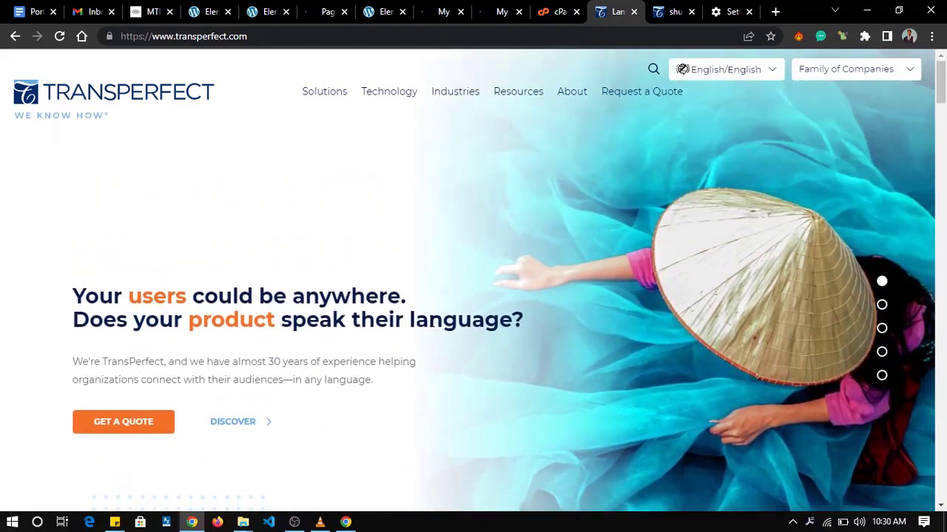